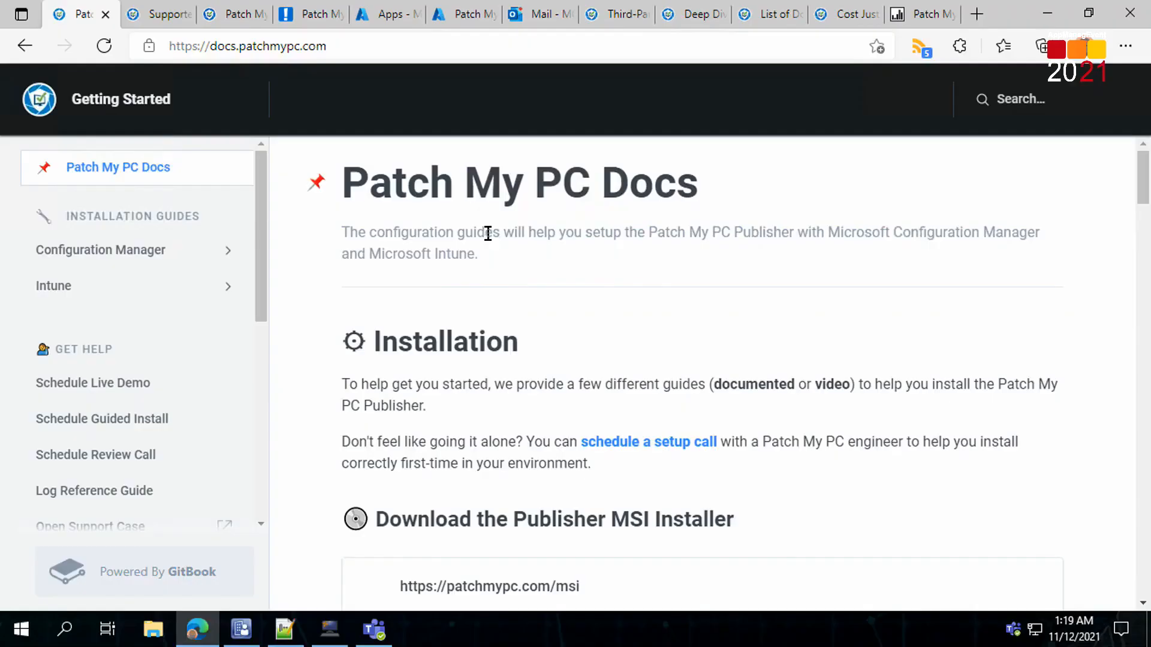
Step: Open the Schedule Guided Install page in the Patch My PC docs and view the available setup-call dates
scroll(488, 234, down, 2)
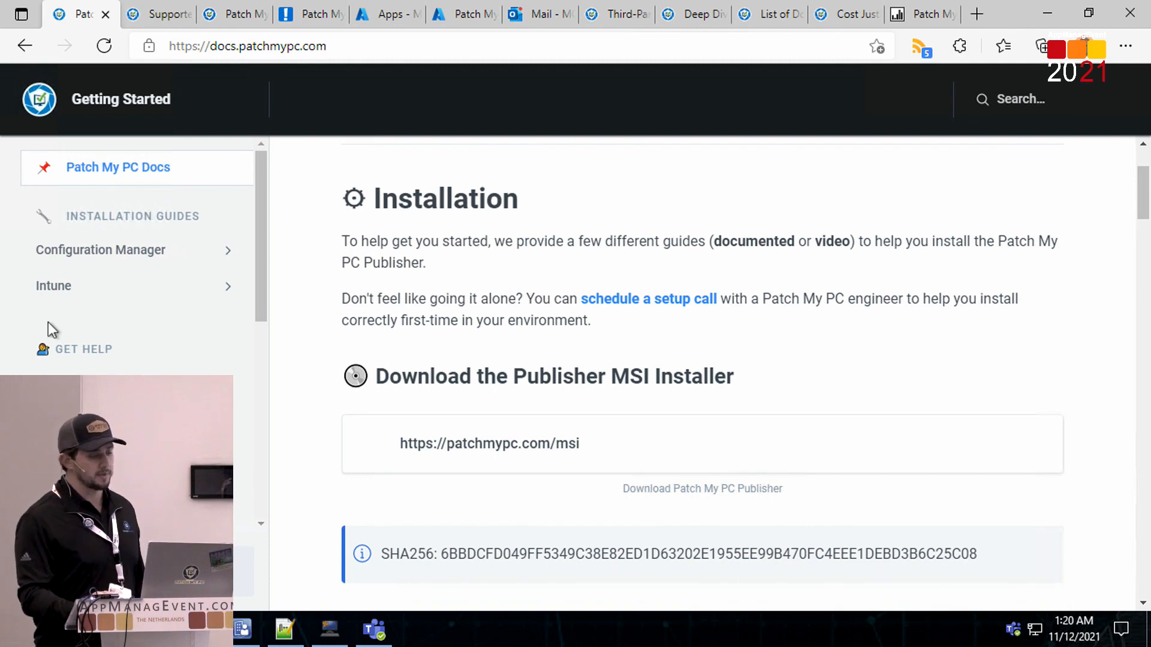
scroll(66, 345, down, 1)
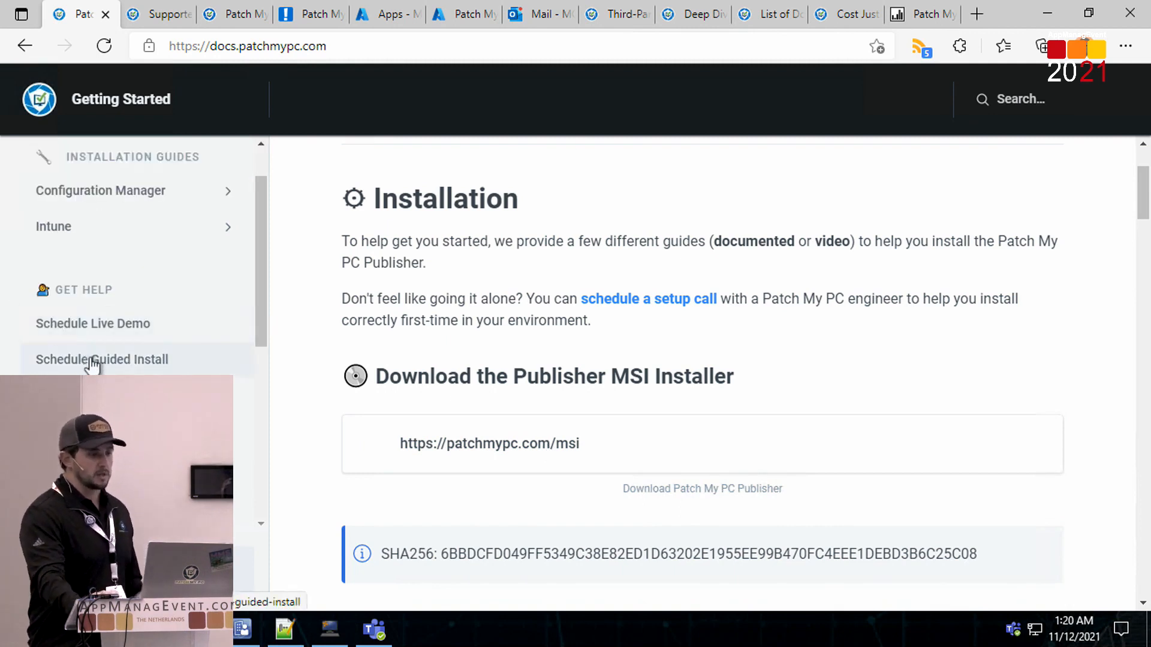
click(91, 362)
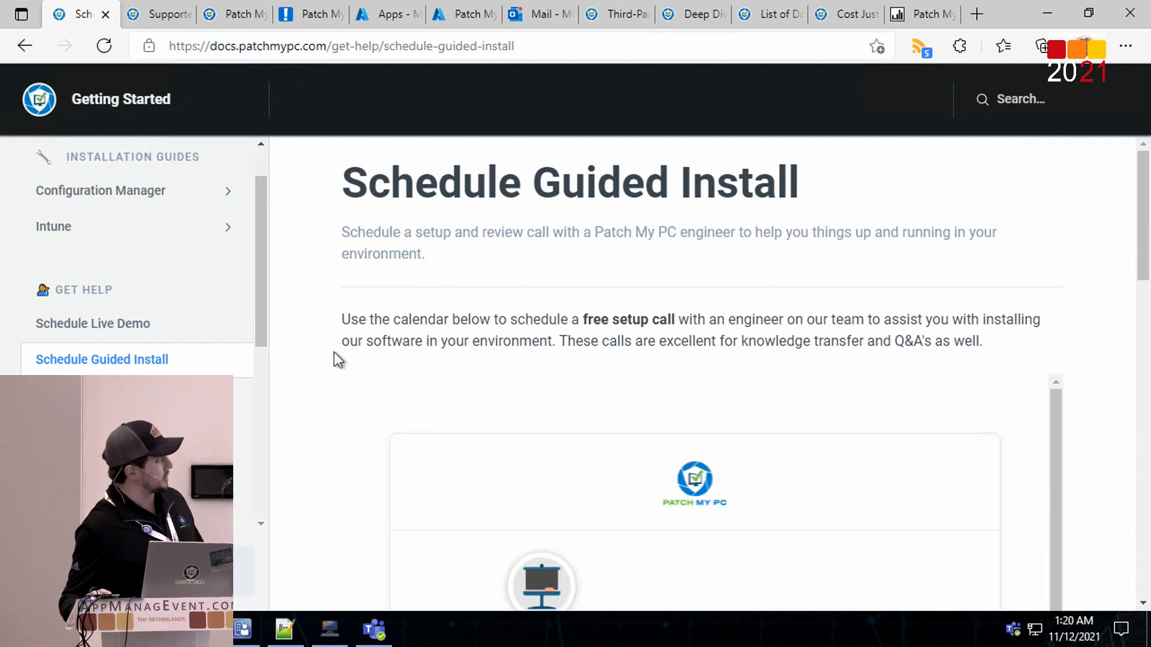
scroll(516, 432, down, 6)
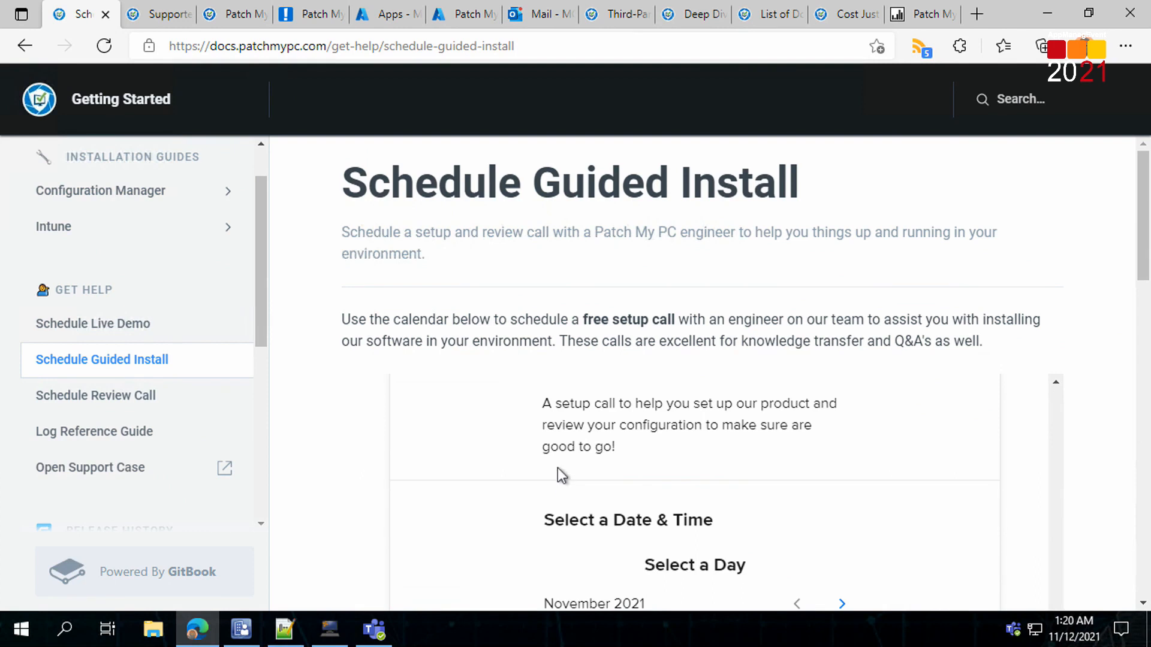
scroll(482, 512, down, 2)
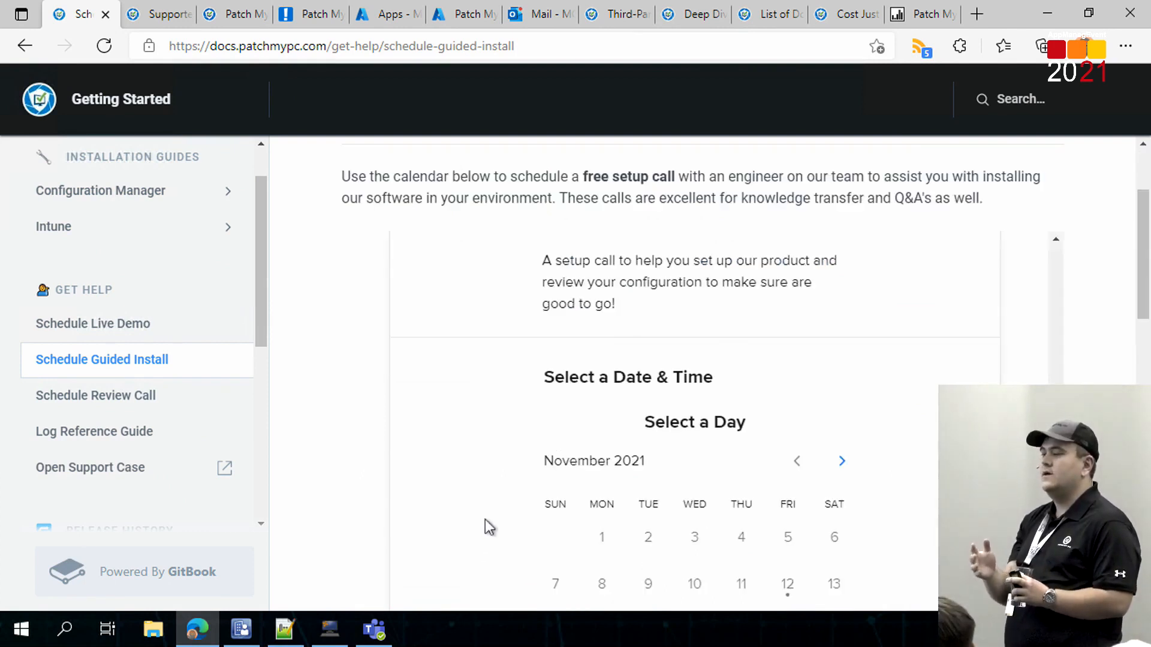
scroll(420, 510, down, 2)
scroll(173, 449, down, 1)
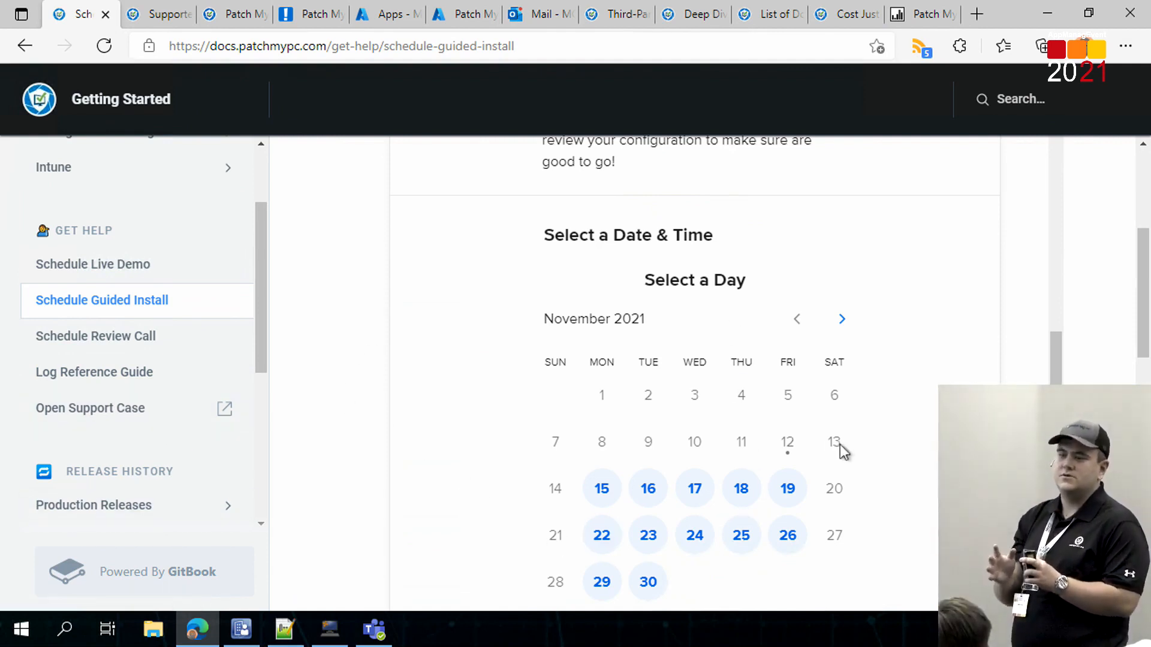
Step: Open the Schedule Live Demo page and view its booking calendar
click(137, 275)
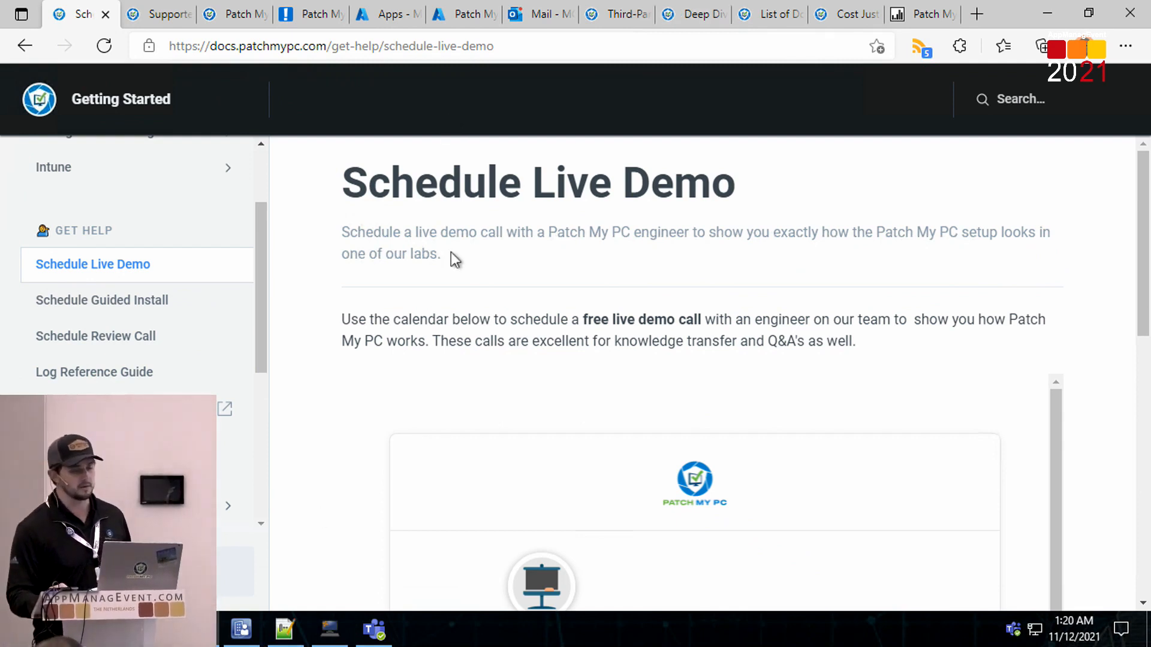
scroll(456, 259, down, 3)
scroll(496, 342, down, 5)
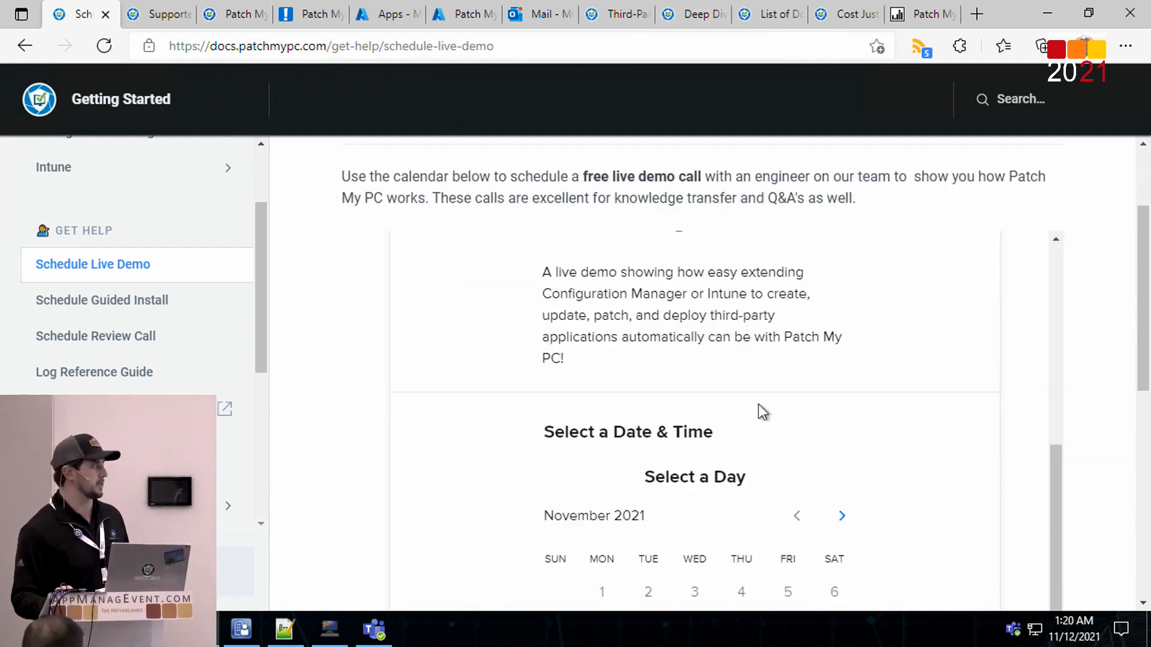
scroll(762, 414, down, 1)
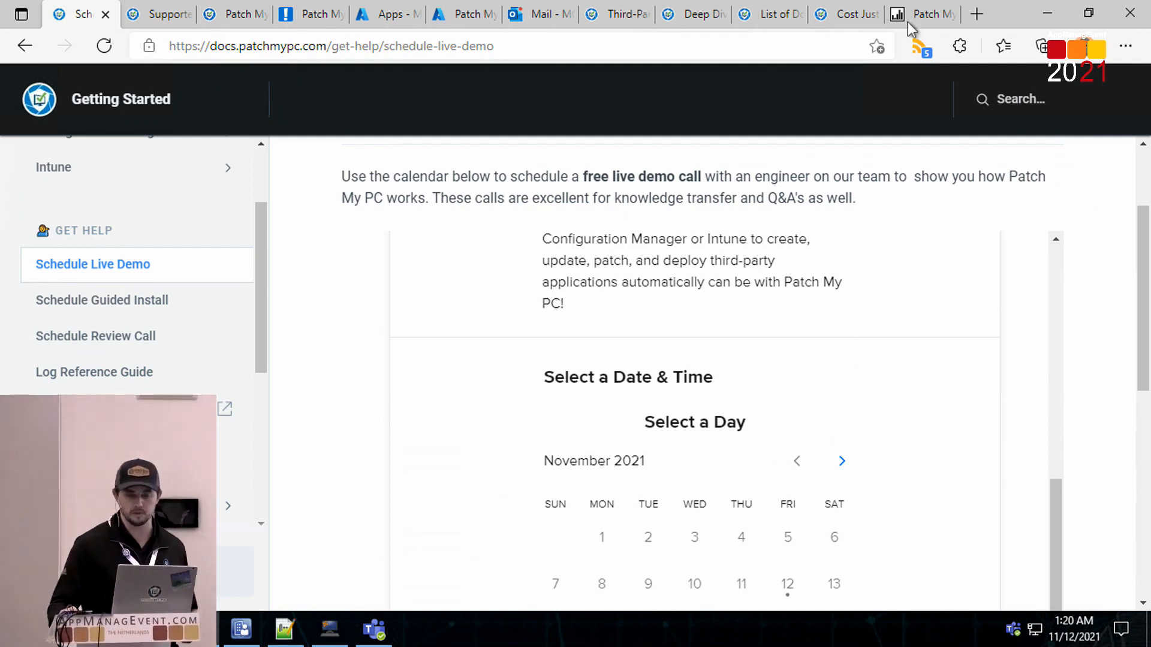
Step: Switch to Configuration Manager to view Servers and Site System Roles, and bring up the Patch My PC Publishing Settings
click(1040, 18)
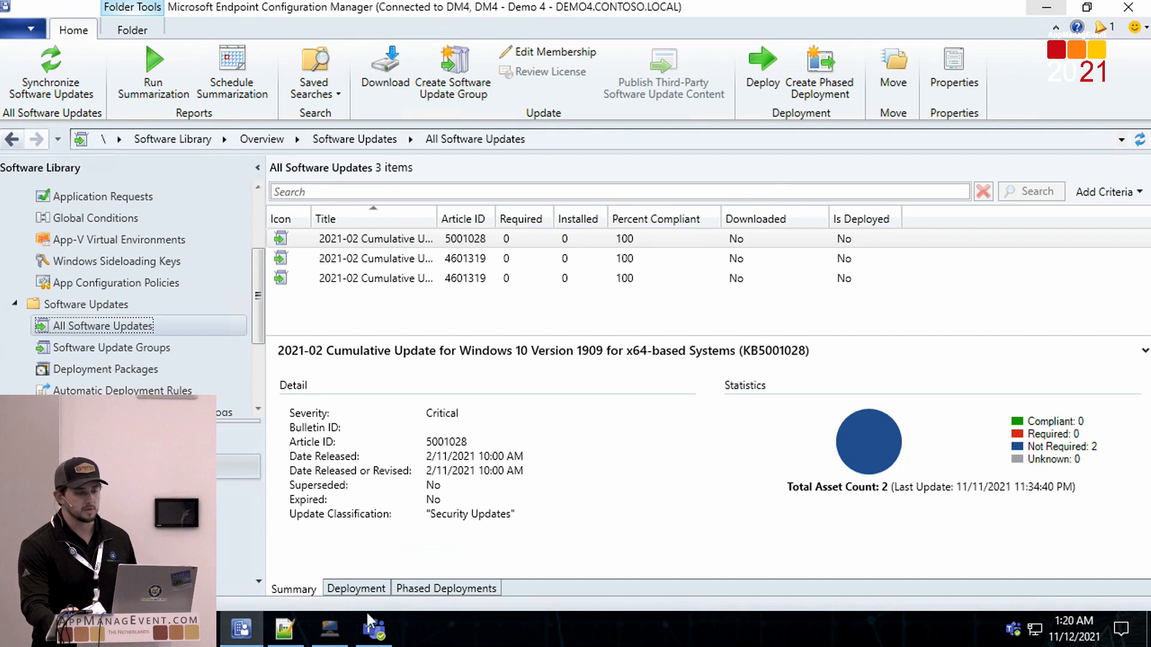
click(108, 524)
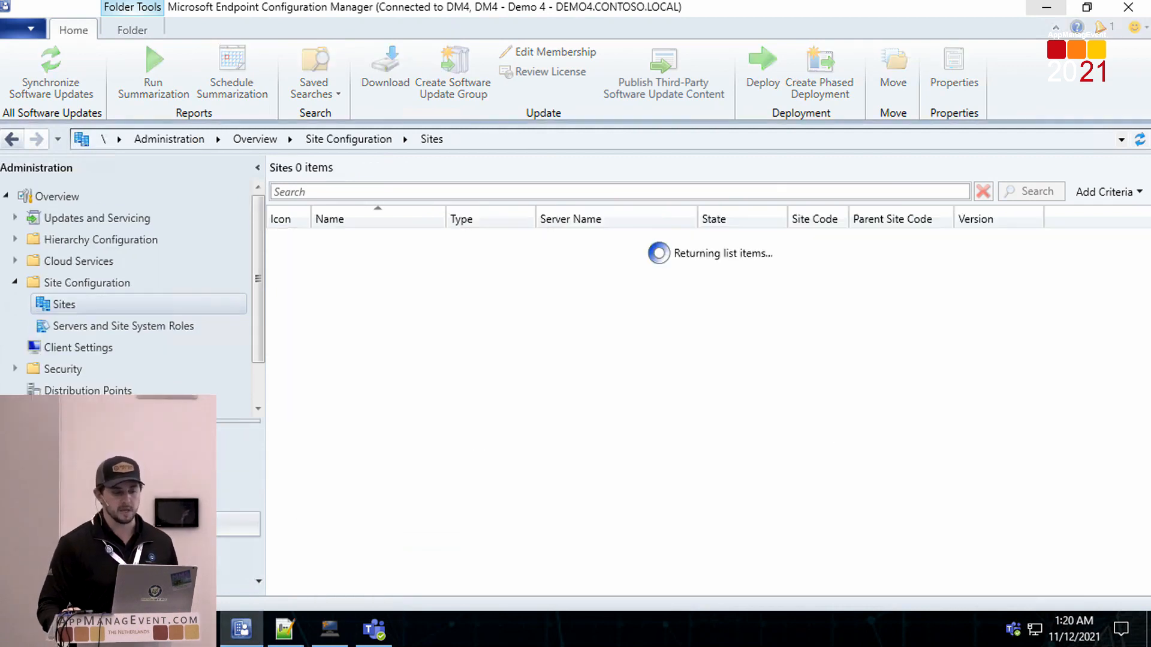
click(113, 327)
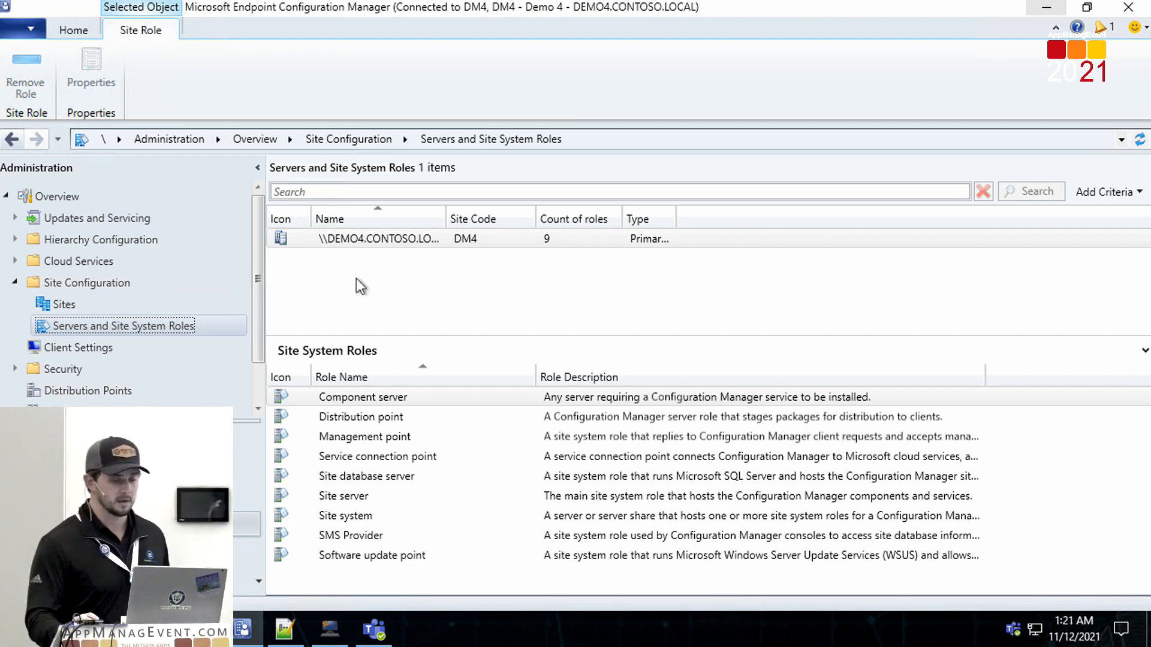
click(328, 634)
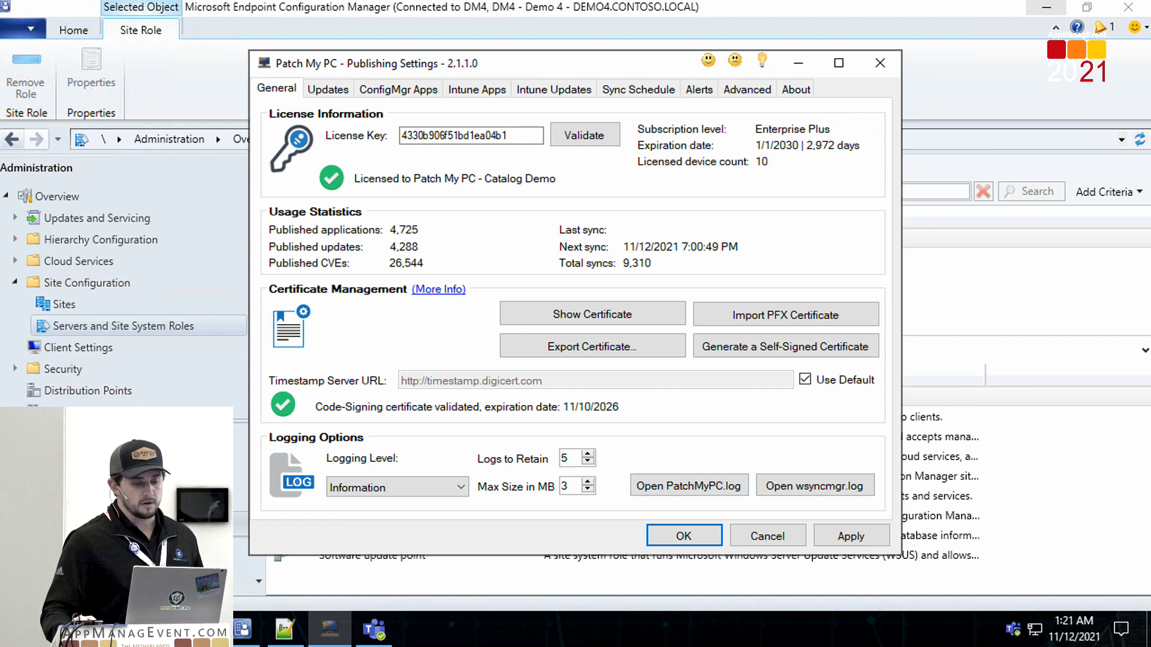
Step: Switch to the browser's Patch My PC website and view the Free Trial request form
key(alt+Tab)
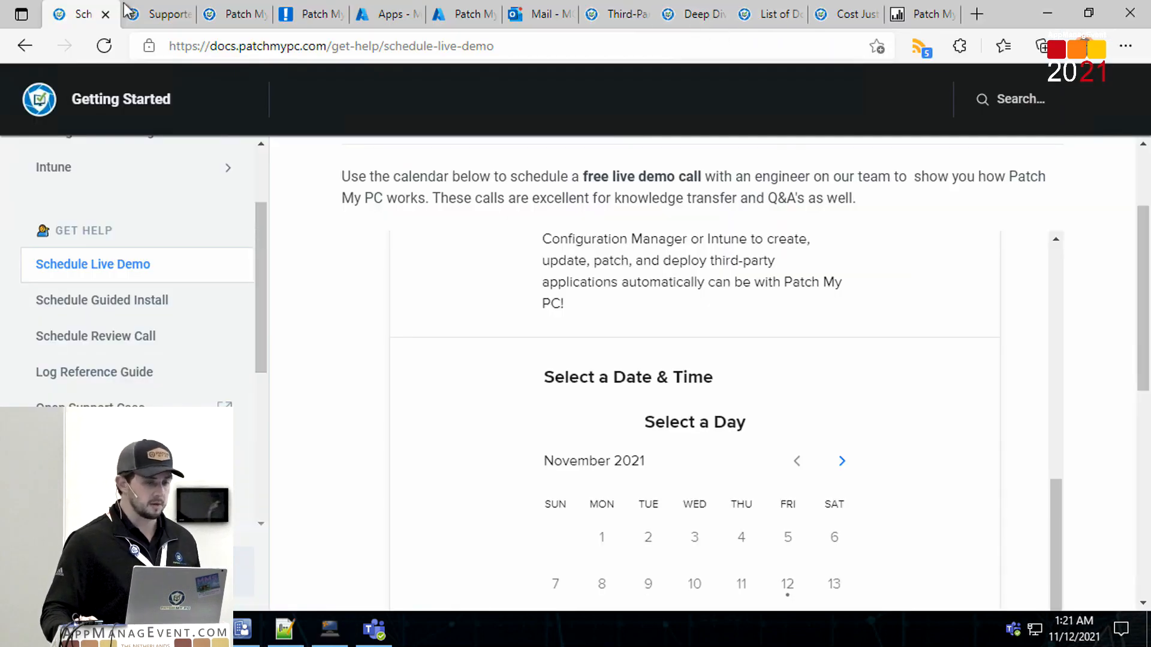
click(136, 17)
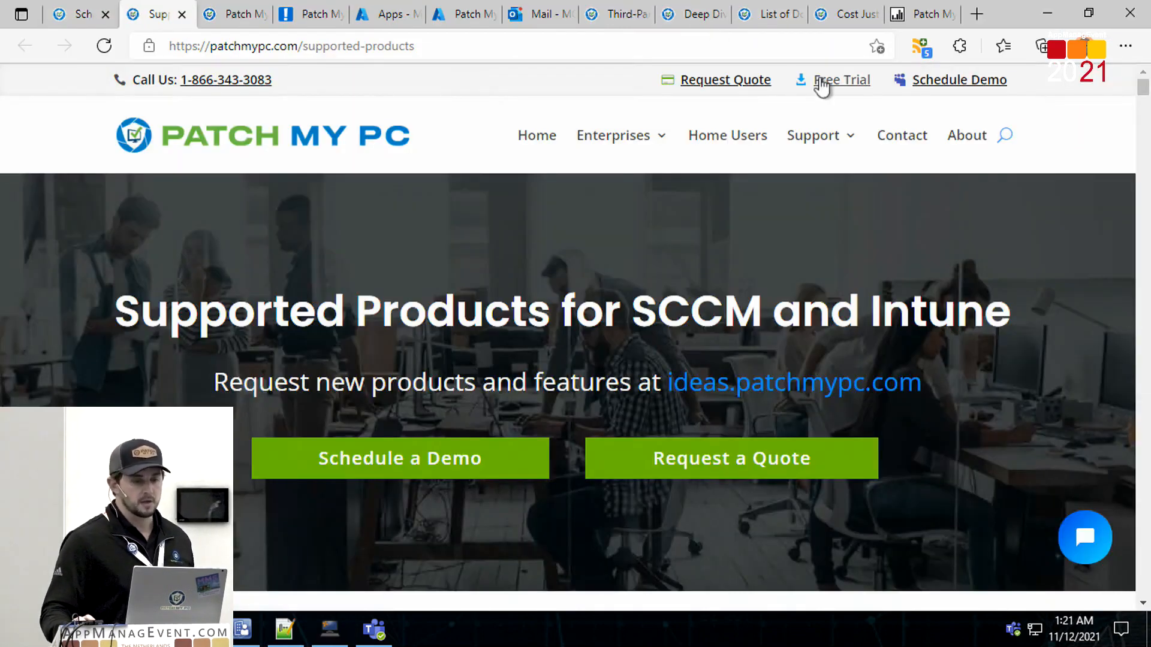
scroll(782, 381, down, 8)
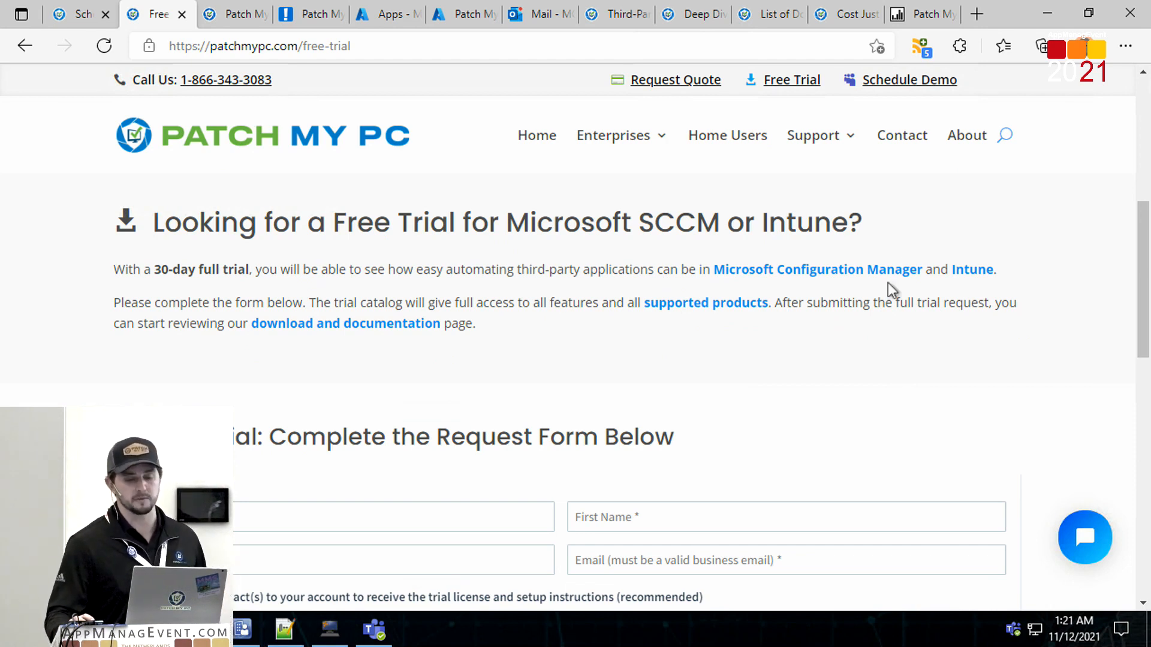
Step: Return to the Patch My PC Publishing Settings to review the general options, and put the window away
click(1046, 16)
click(335, 100)
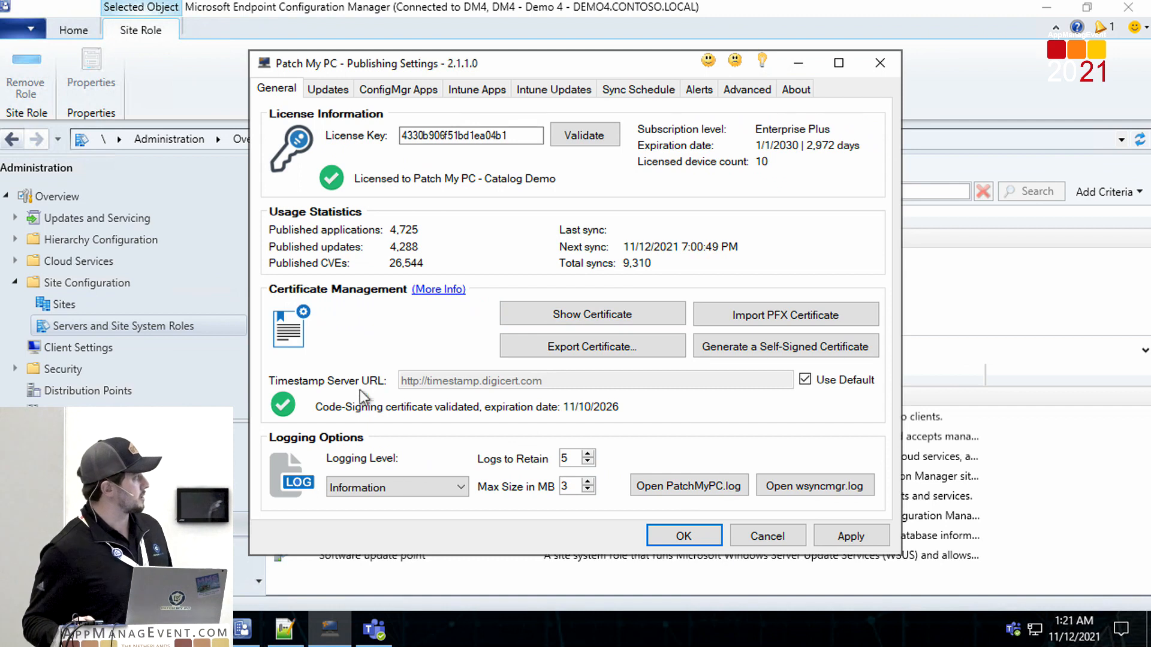
key(Return)
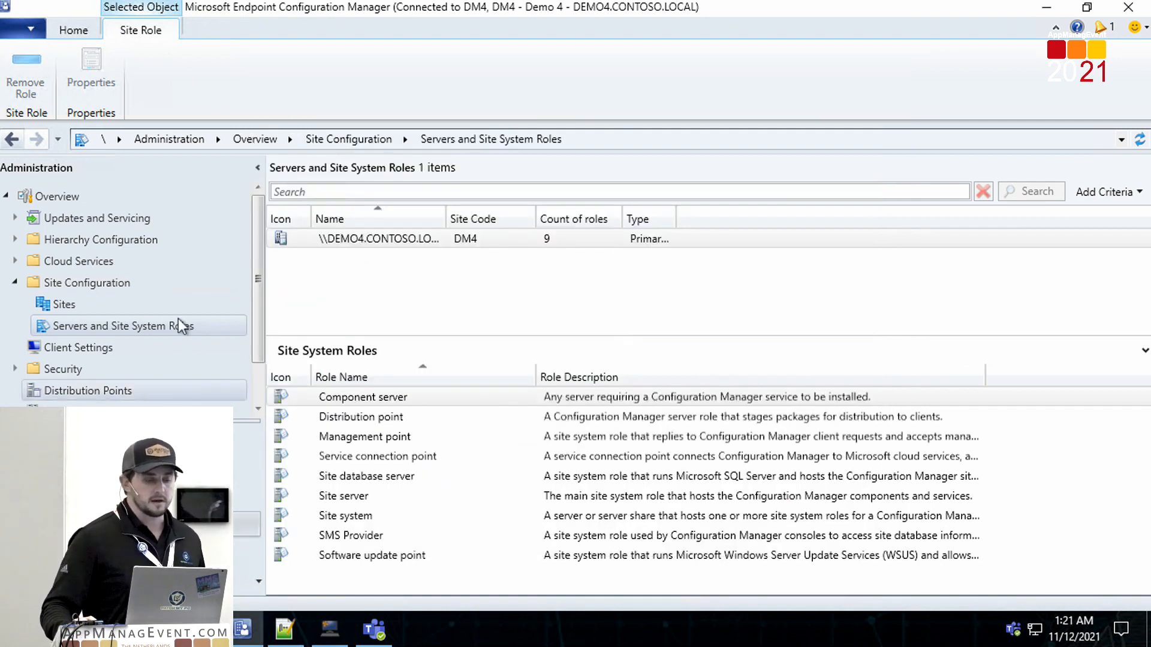
Step: Open the Software Update Point component properties of site DM4, review the Third Party Updates settings, and close the dialog
click(150, 311)
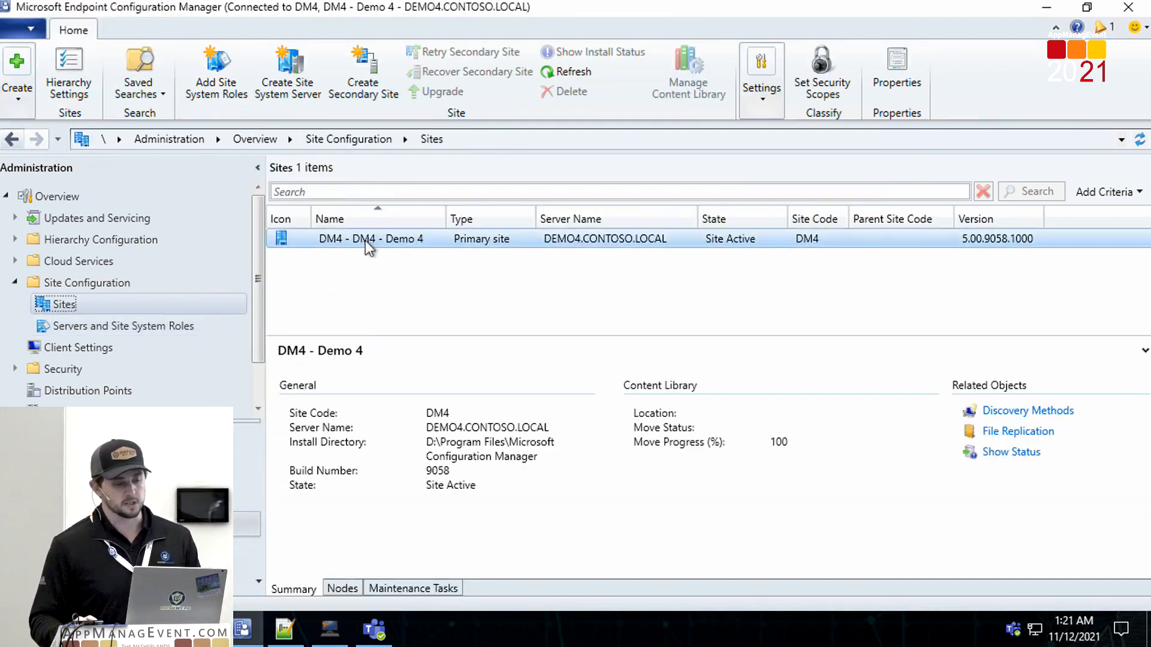
right_click(365, 234)
mouse_move(317, 463)
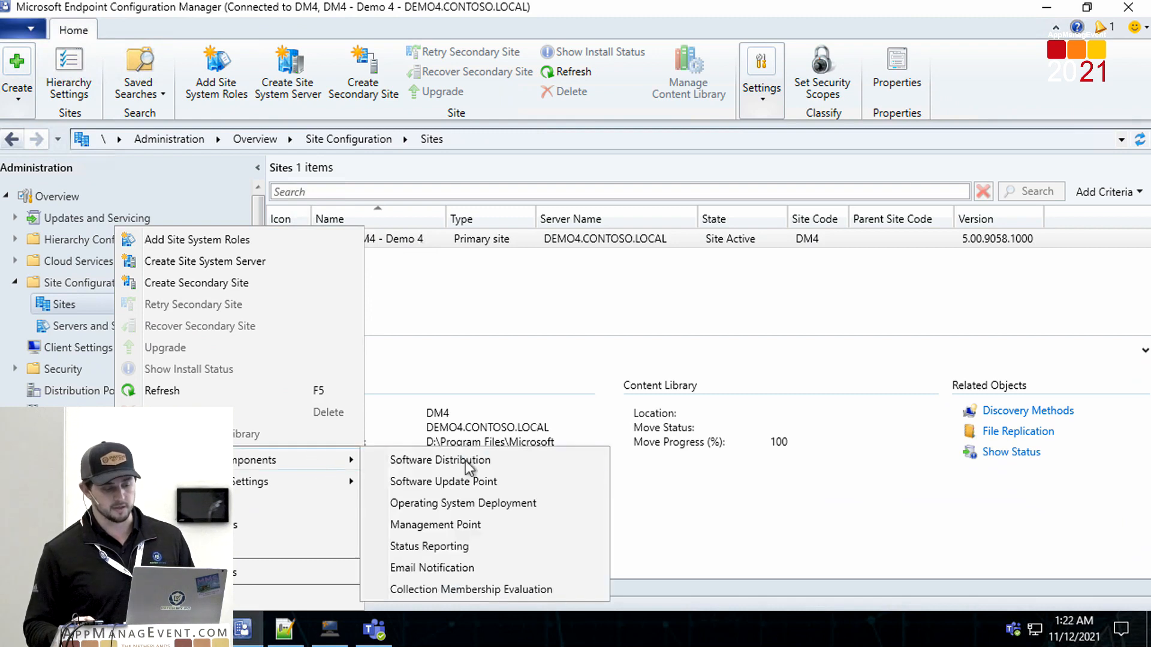
click(465, 482)
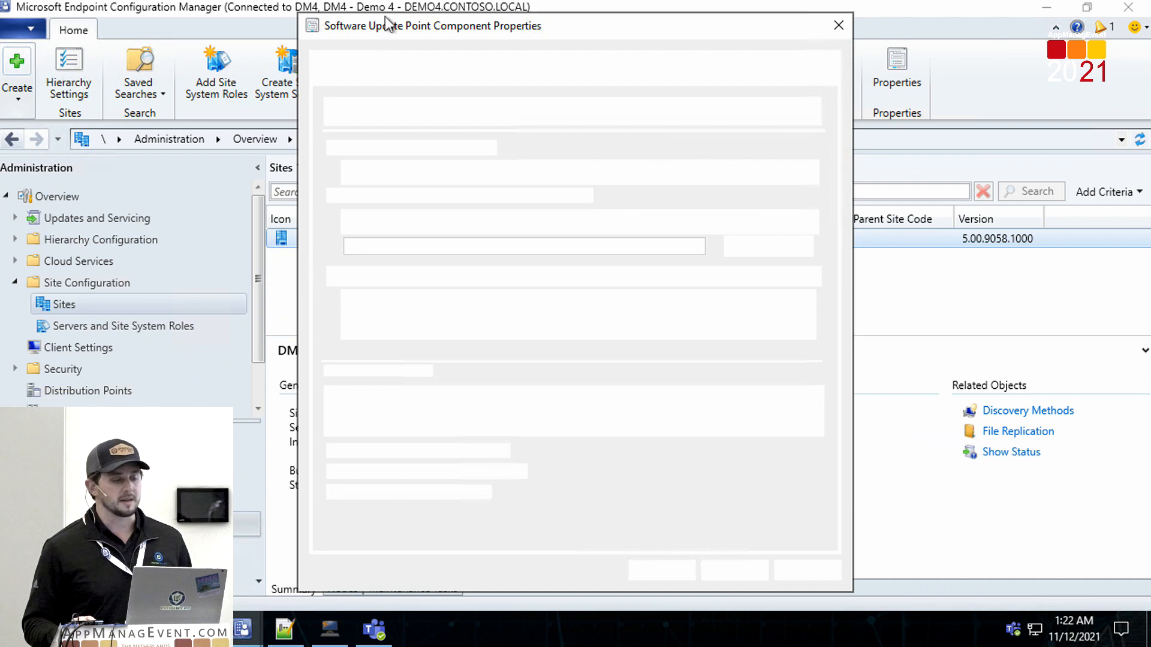
click(370, 56)
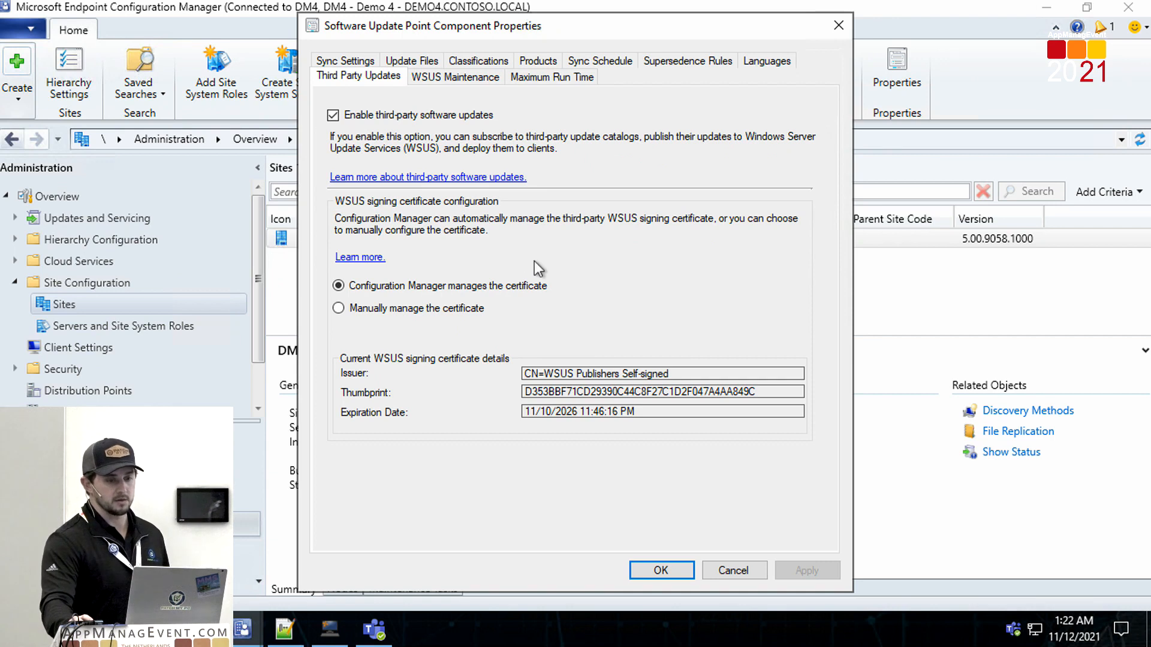
click(683, 571)
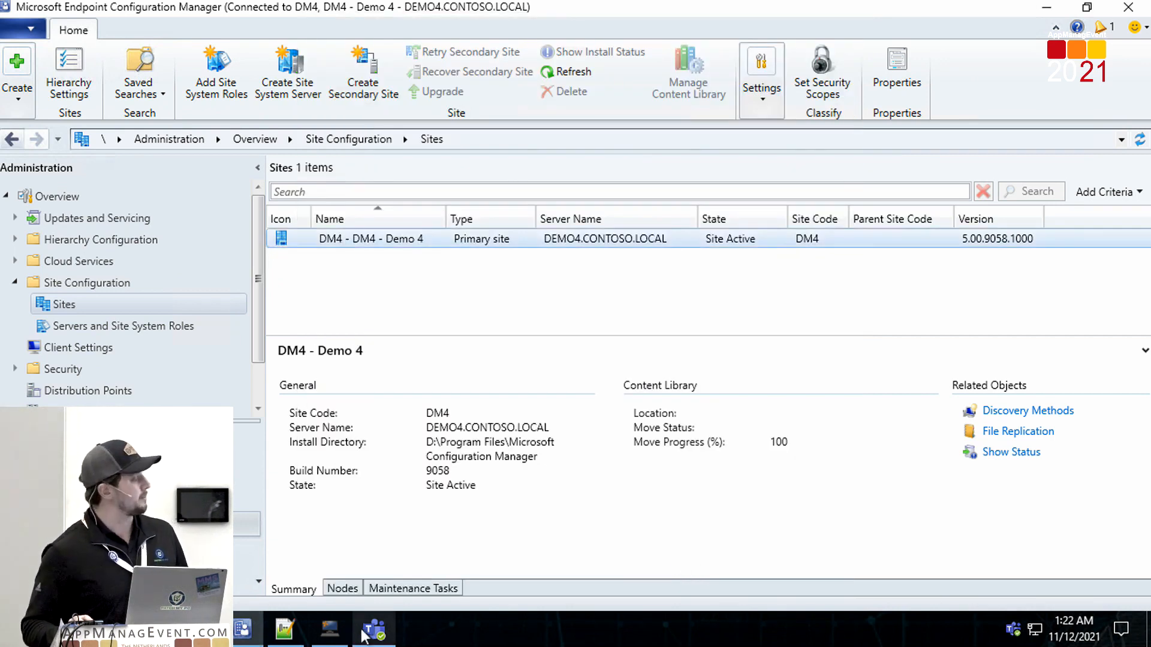
Step: Show the third-party updates list in the Patch My PC Publishing Settings and expand all vendors to their products
mouse_move(287, 634)
click(331, 641)
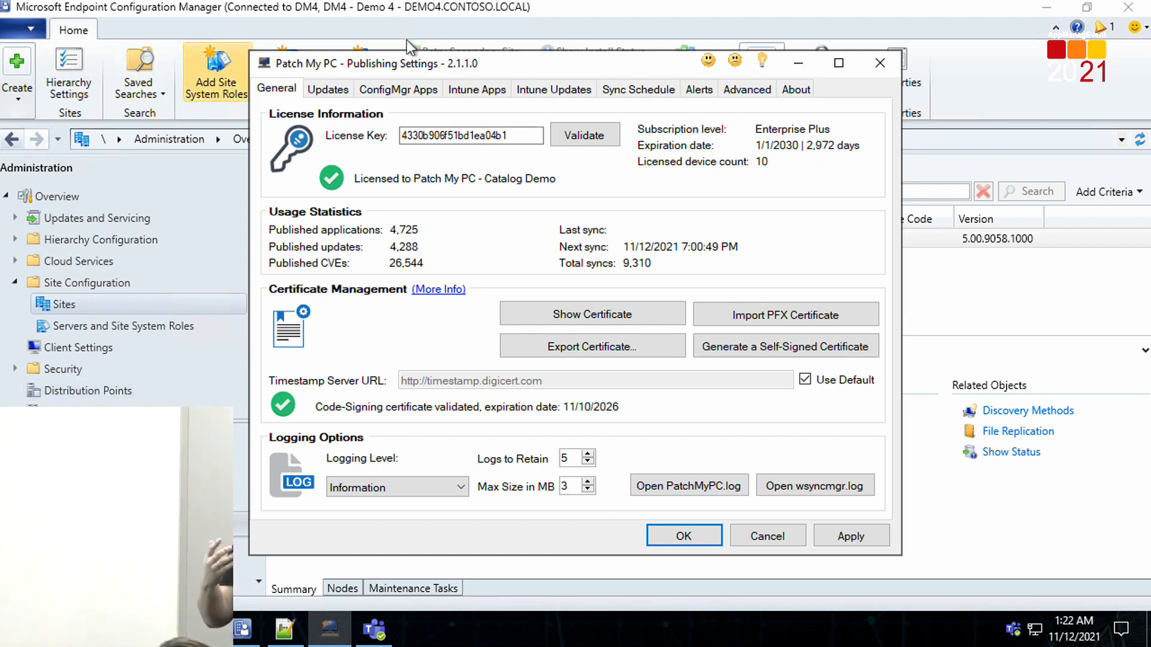
click(331, 90)
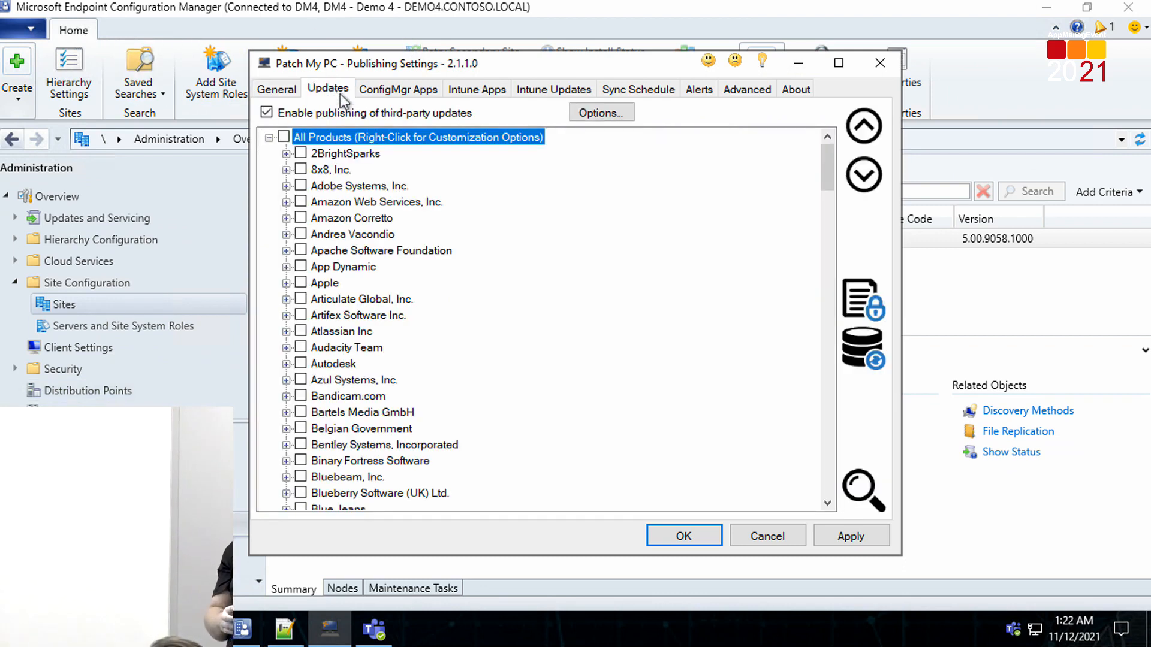
click(863, 174)
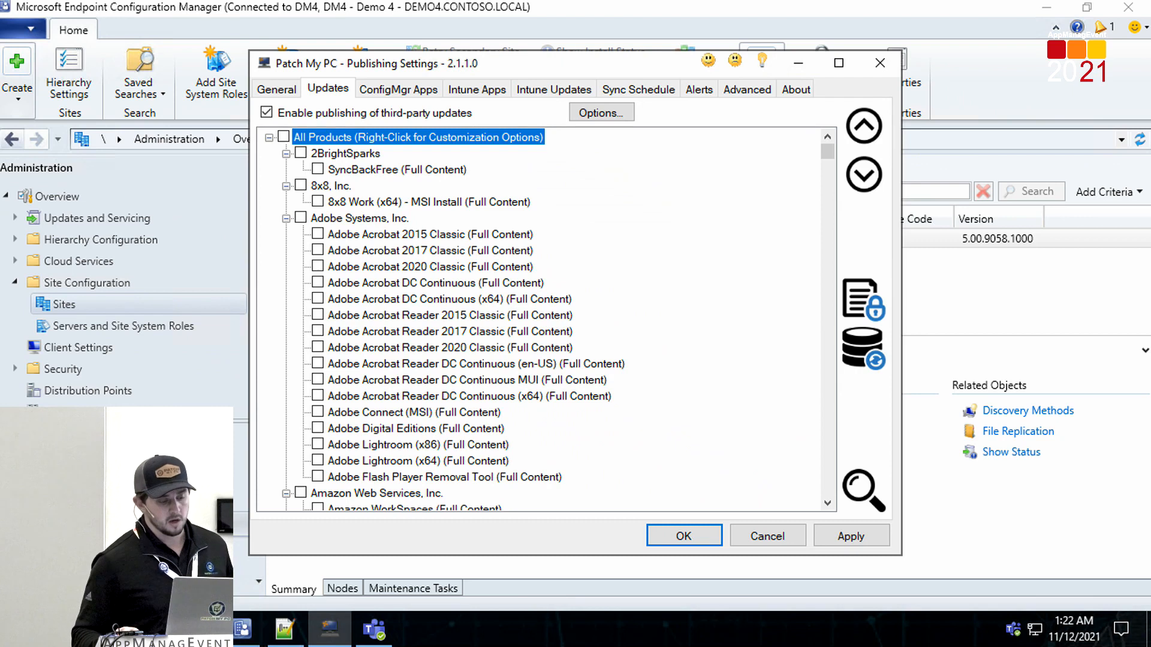
Step: Switch to the browser, return to the Supported Products page, and search its product list for adobe
click(199, 629)
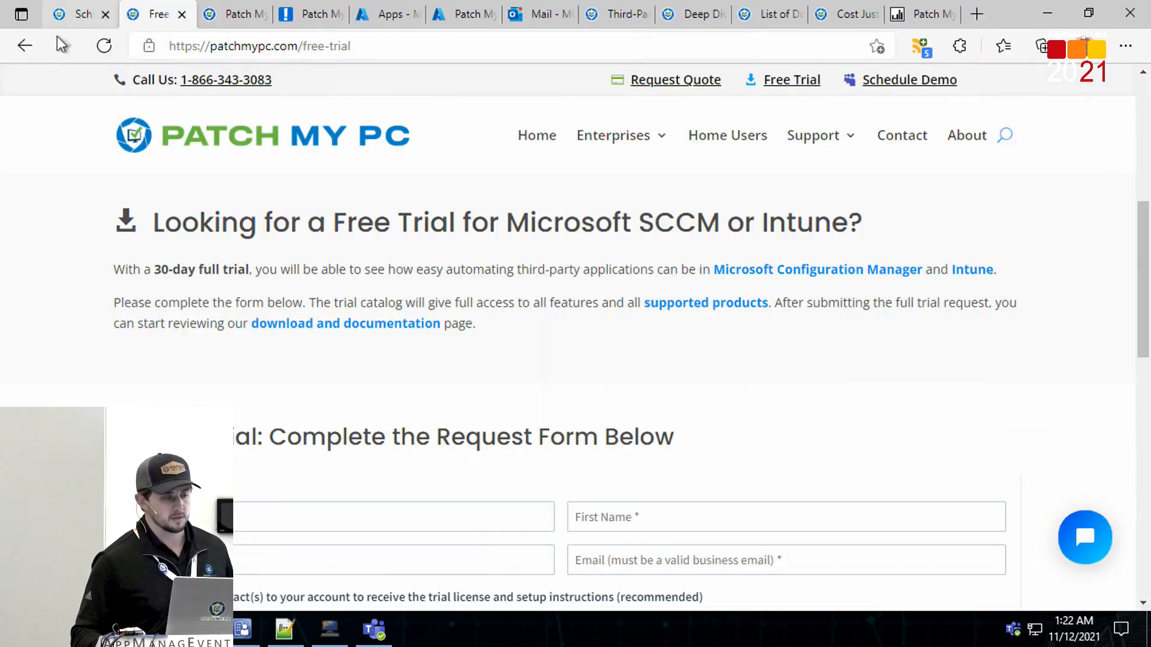
click(24, 46)
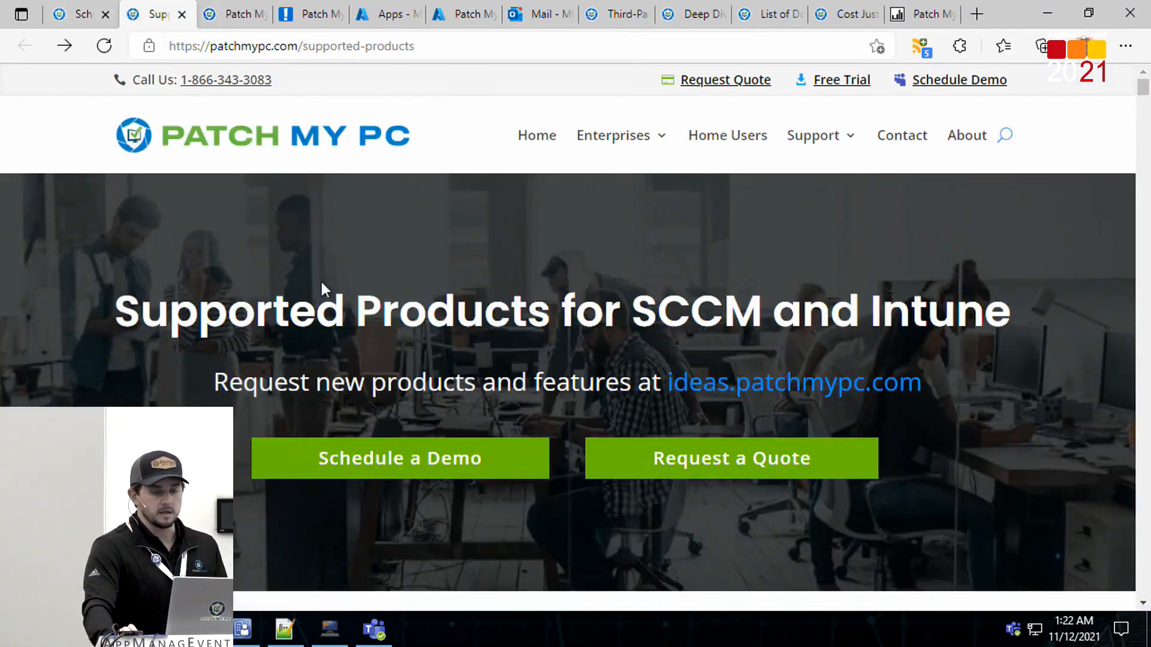
scroll(322, 291, down, 10)
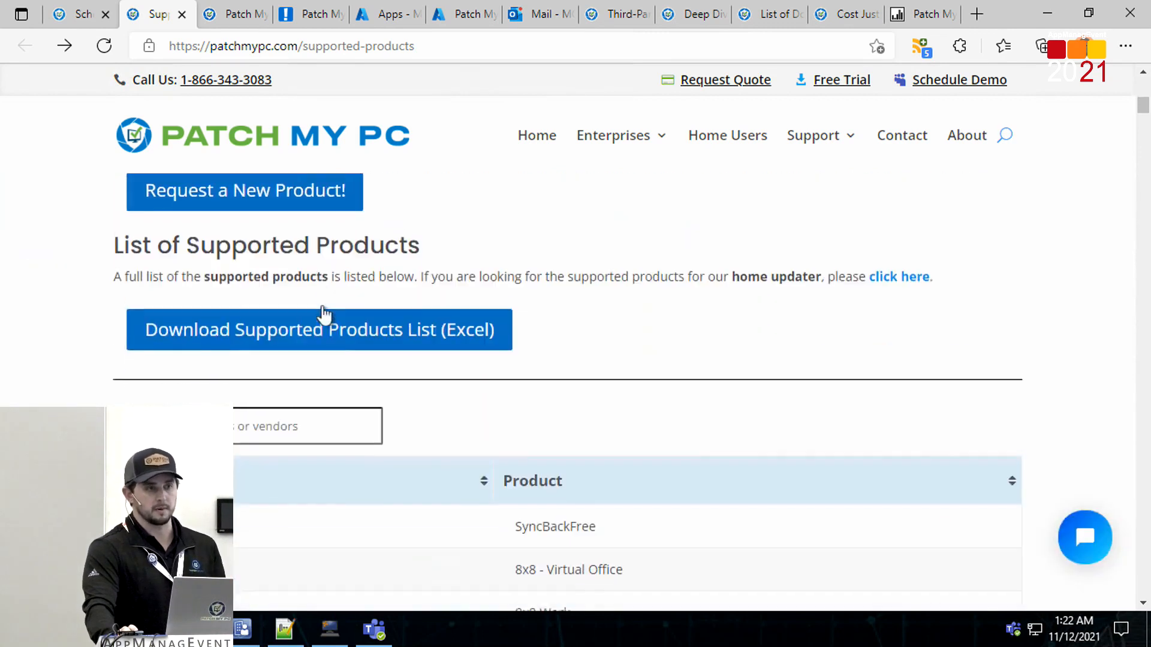
scroll(318, 365, down, 1)
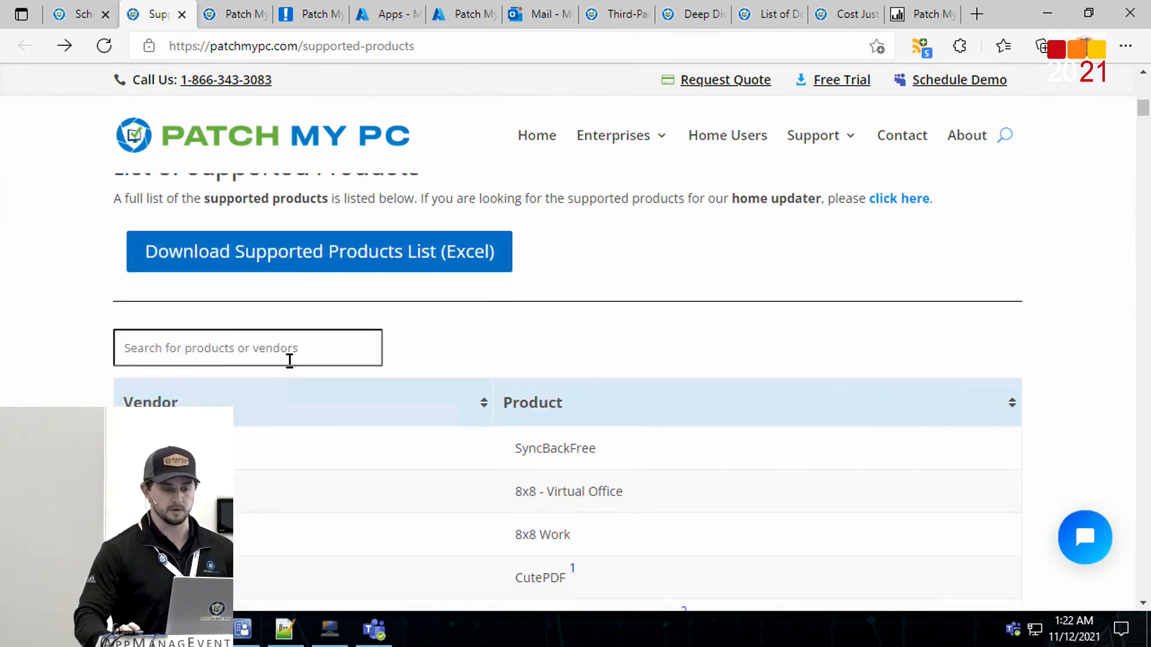
text(adobe)
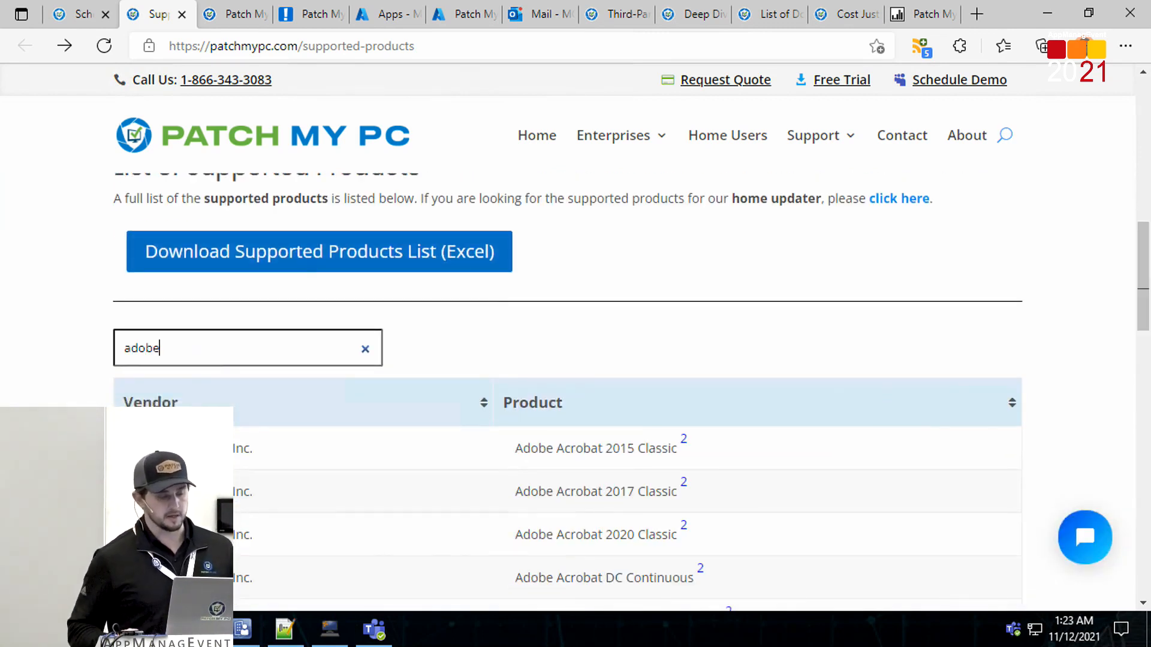
scroll(569, 390, down, 4)
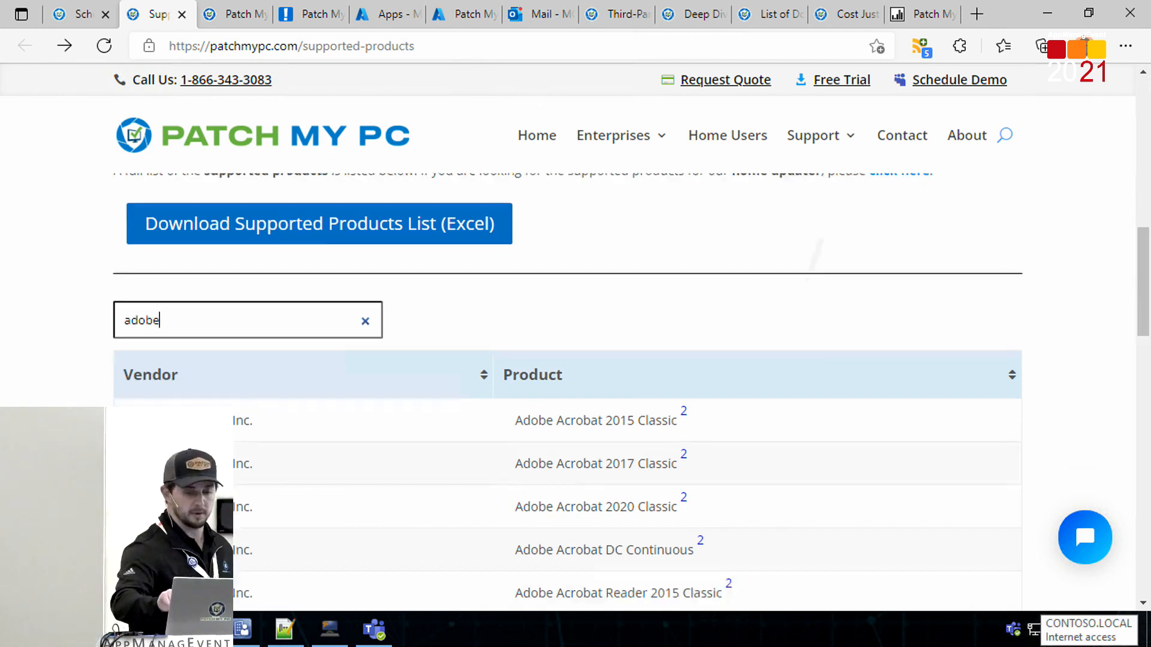
scroll(569, 389, up, 5)
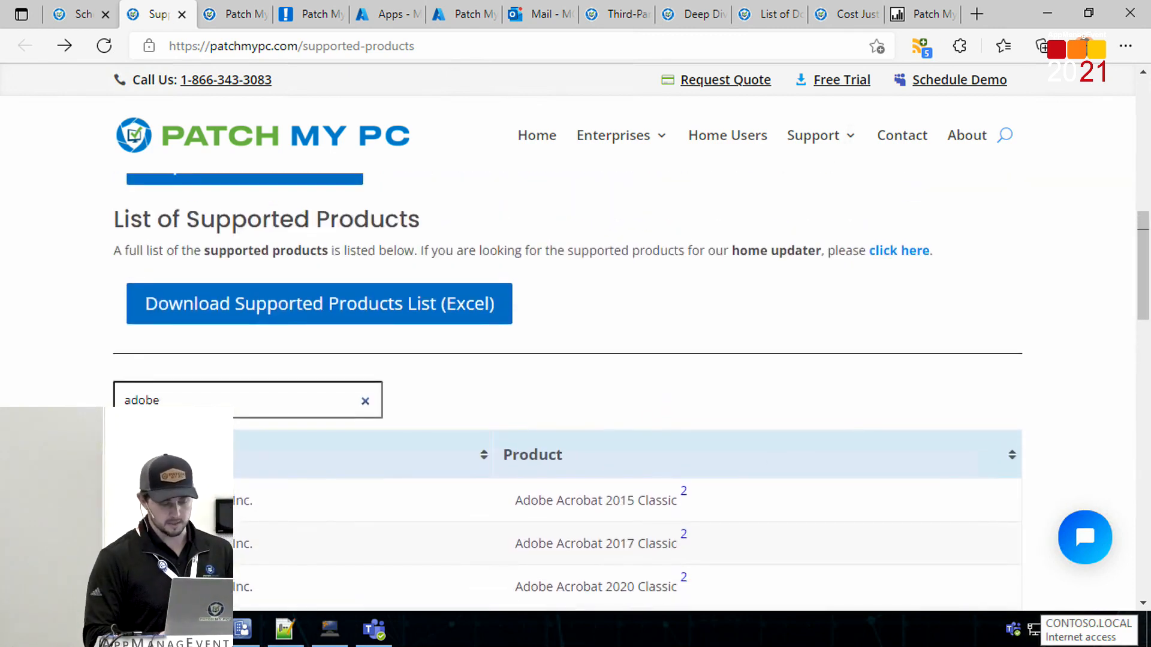
Step: Search the supported products list for java and for adopt, and clear the search field
text(java)
key(ctrl+a)
key(BackSpace)
text(java)
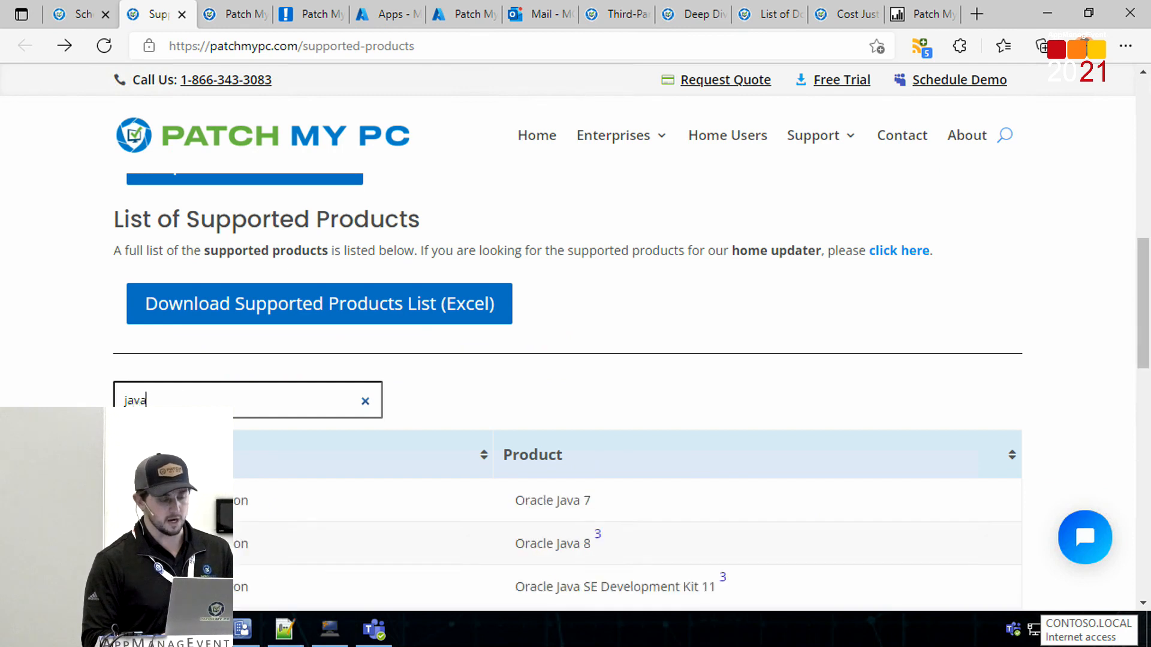
text(ado)
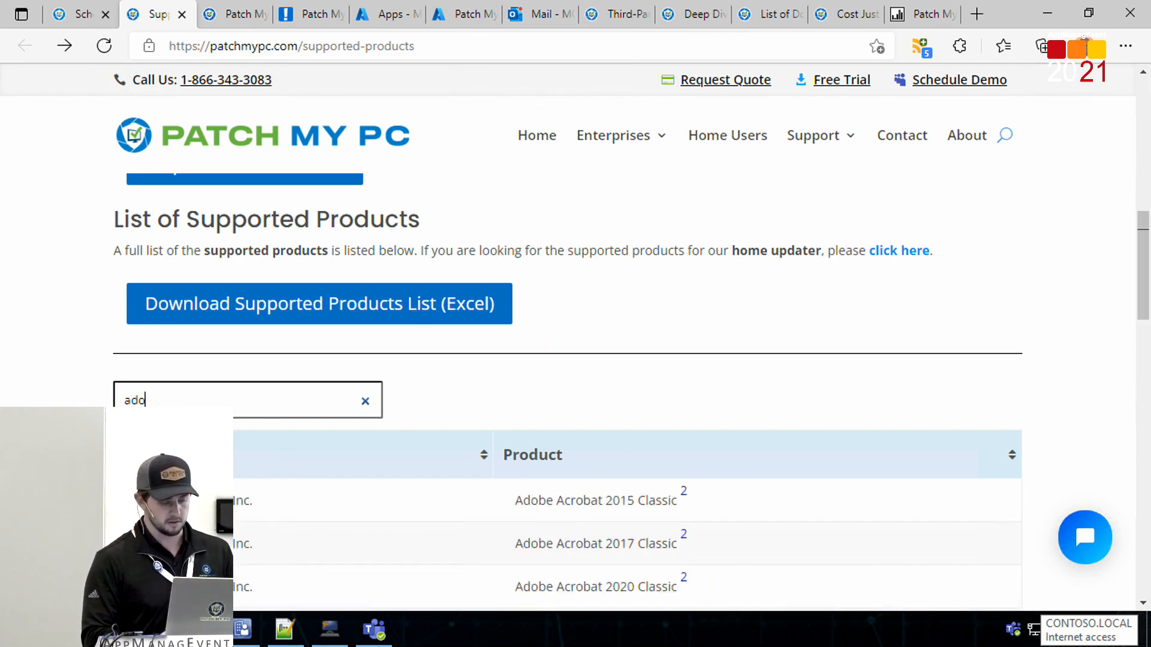
text(pt)
key(BackSpace)
key(BackSpace)
key(BackSpace)
key(BackSpace)
key(BackSpace)
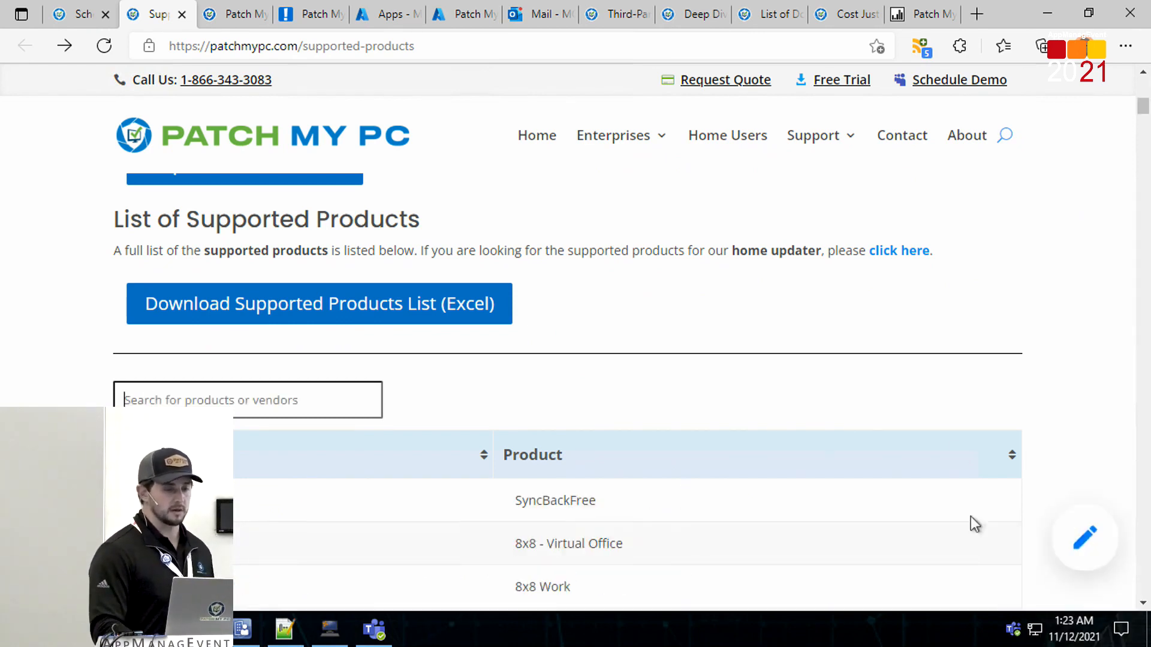
Step: Open the new product request site from the Supported Products page and look through its ideas, including the popular ones
scroll(523, 327, up, 4)
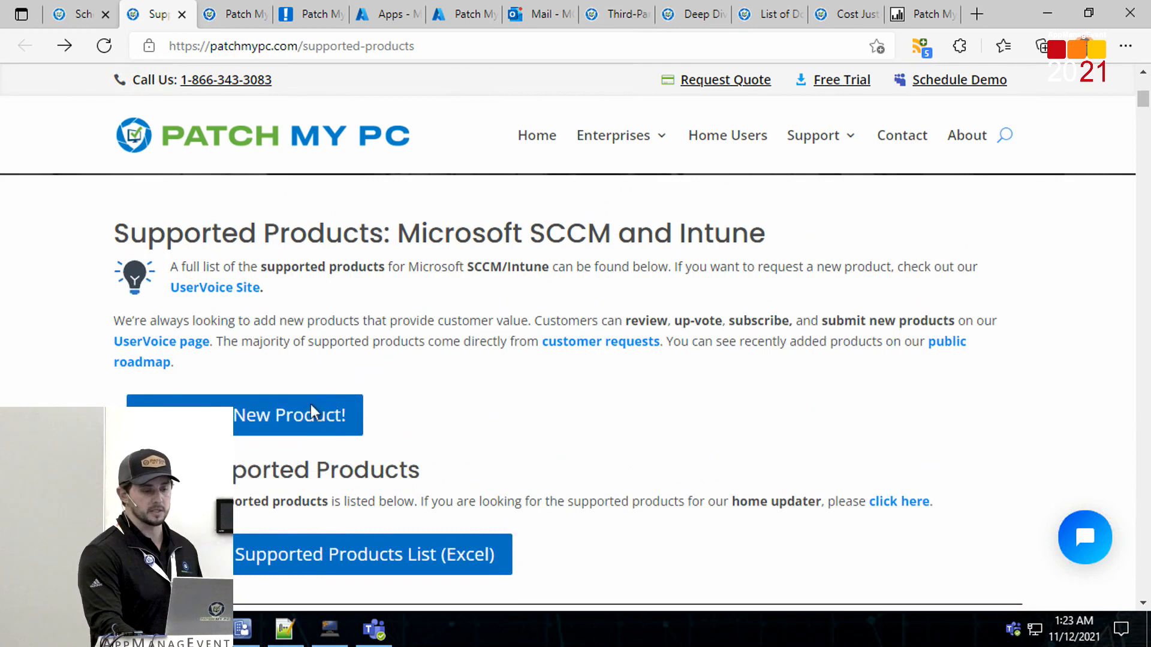
click(310, 414)
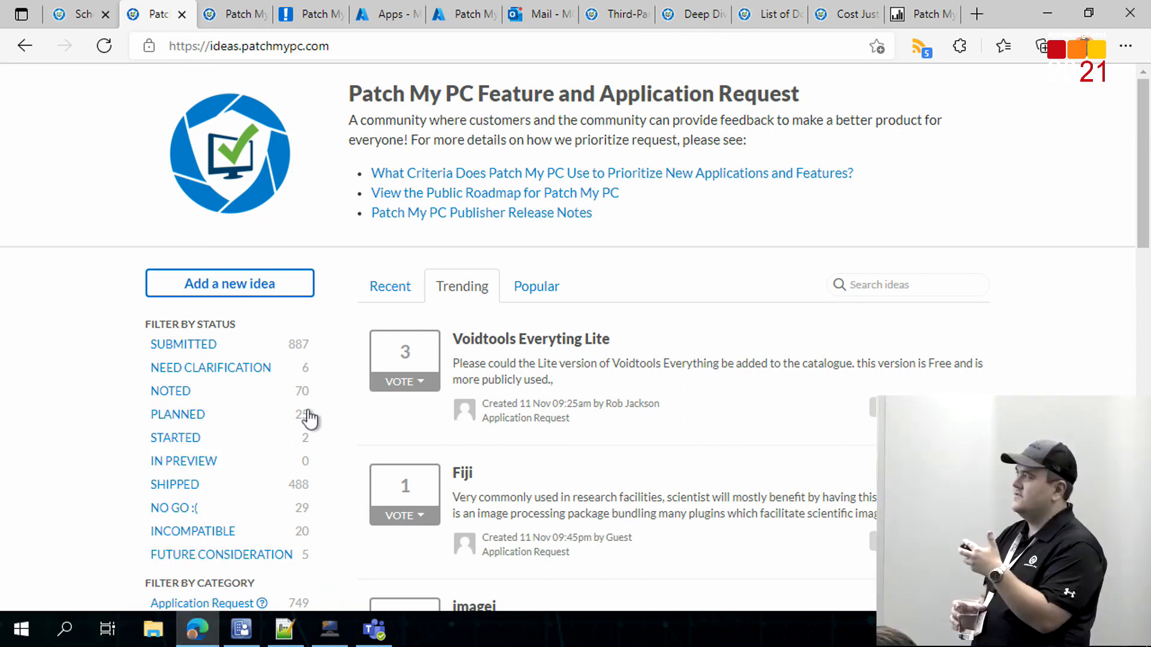
scroll(557, 286, down, 7)
scroll(558, 281, up, 7)
click(540, 286)
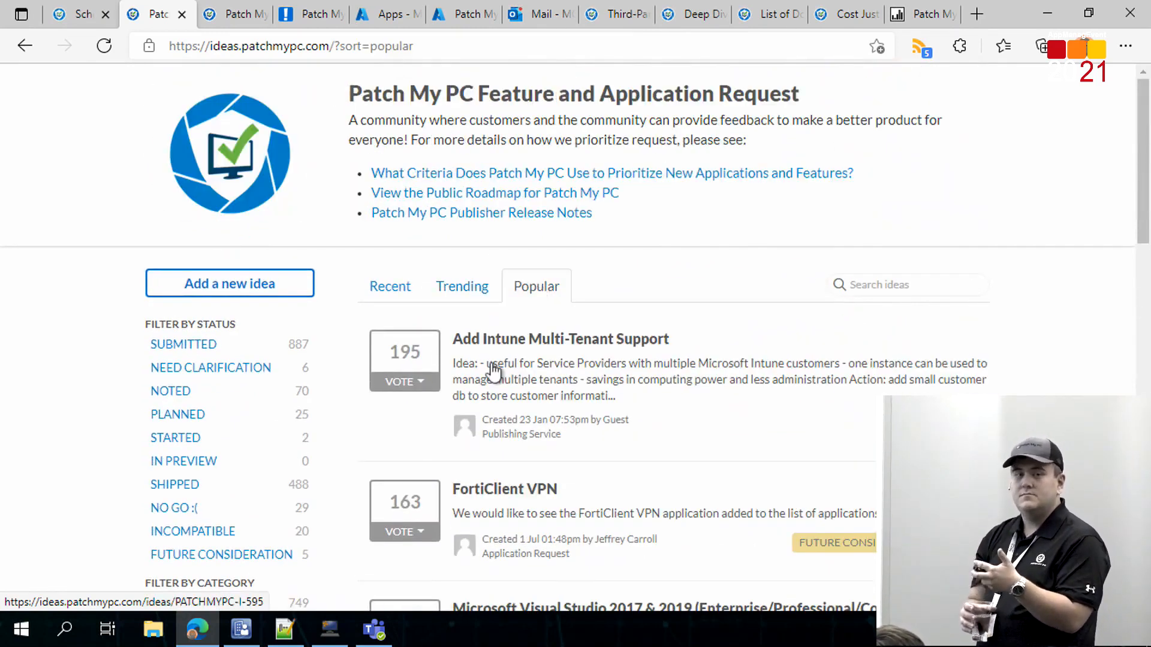
scroll(494, 369, down, 20)
scroll(493, 370, up, 20)
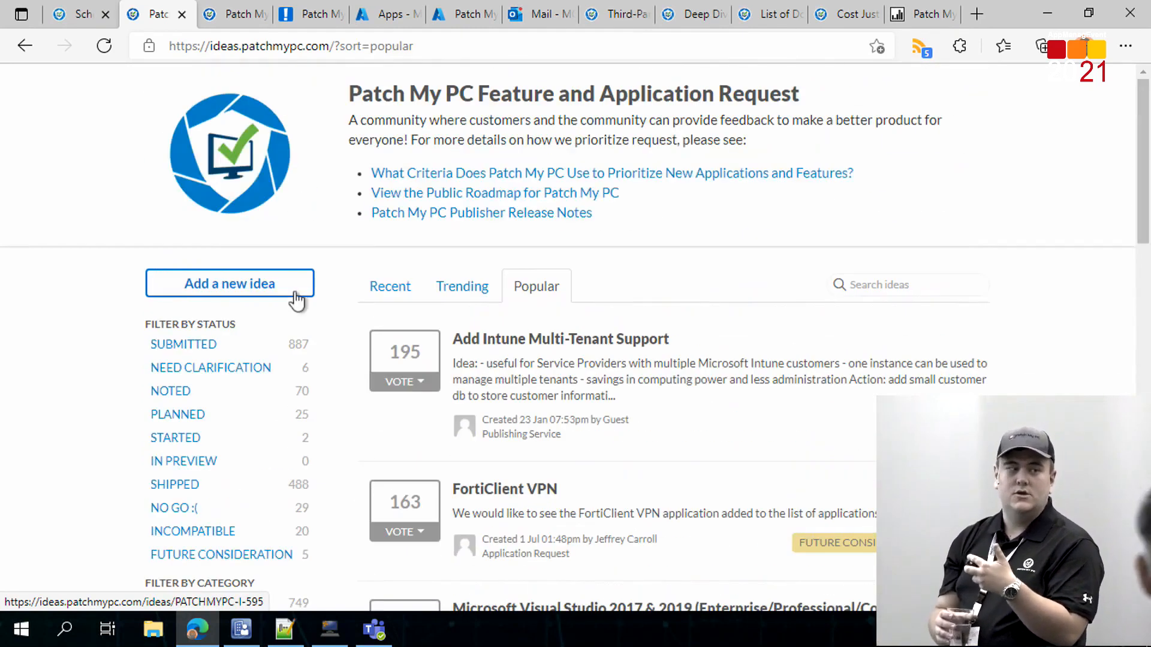
Step: Open the public roadmap for Patch My PC and examine the features and new products planned and shipped through November 2021
click(492, 193)
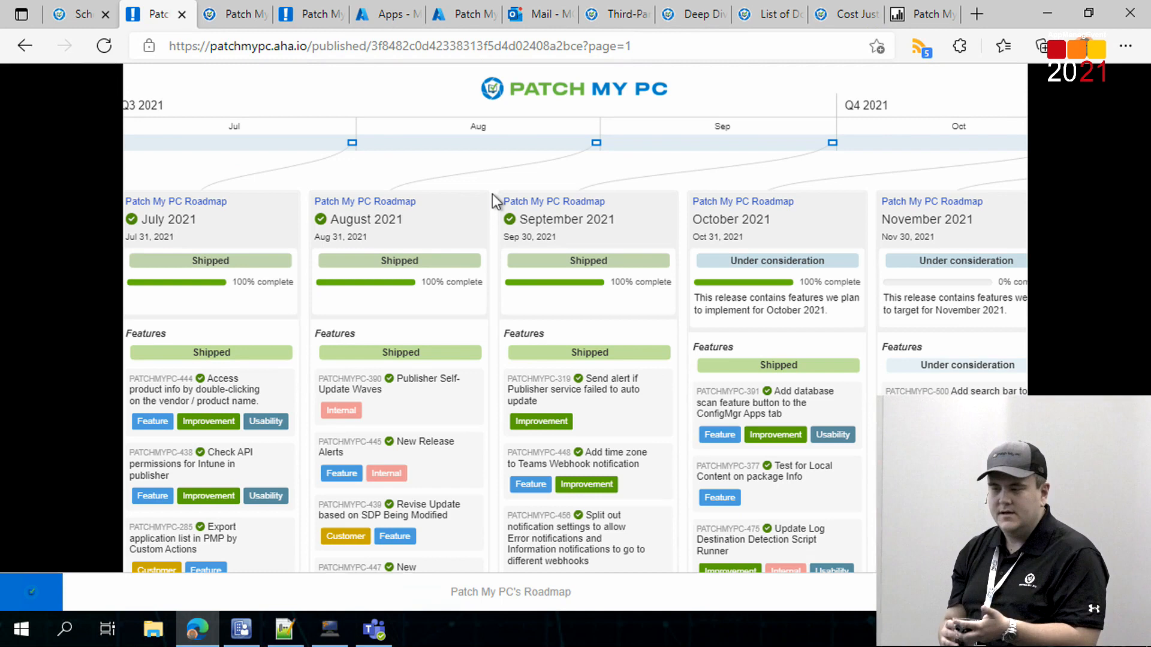
scroll(491, 193, down, 3)
scroll(492, 193, right, 5)
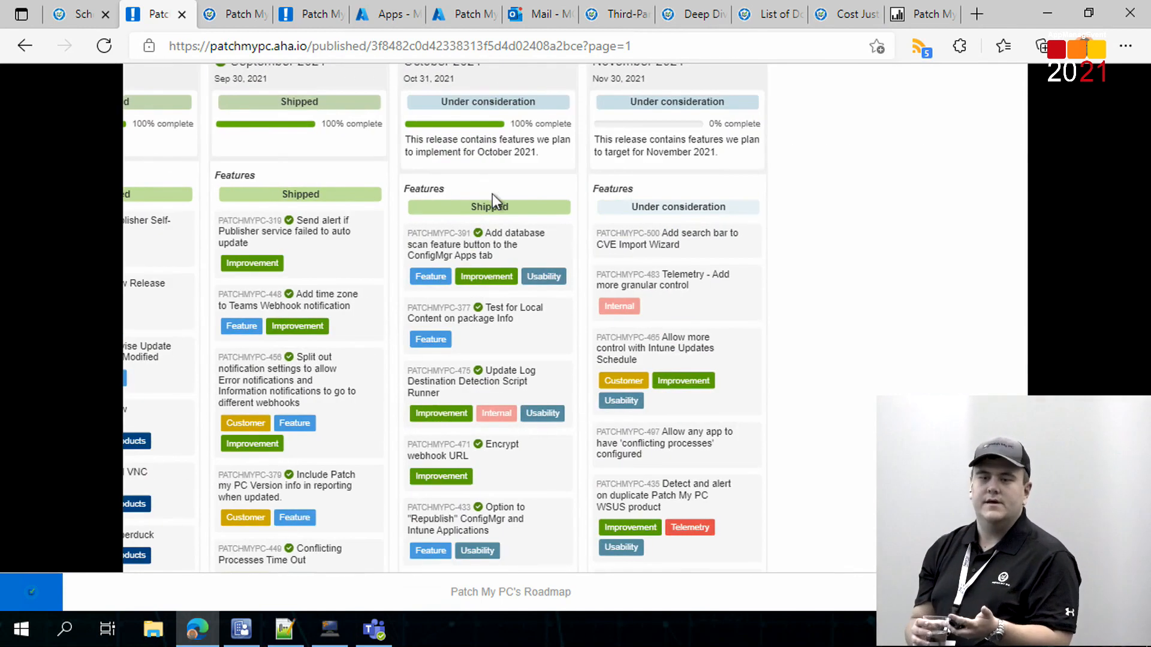
scroll(491, 193, left, 3)
scroll(492, 193, up, 3)
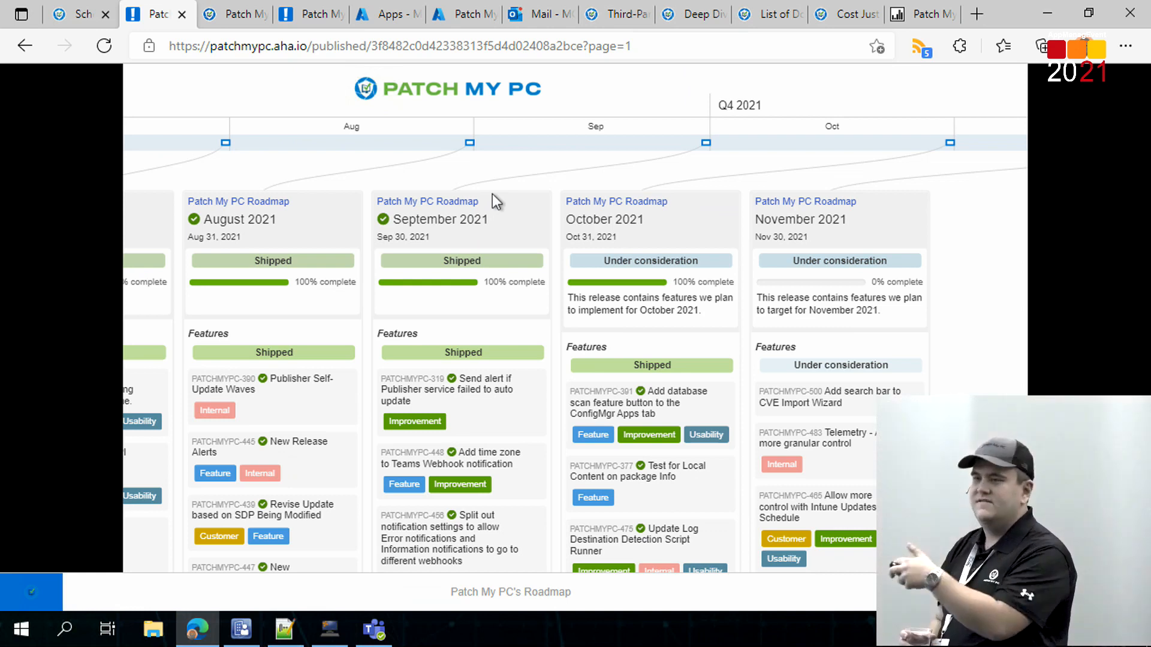
scroll(491, 193, down, 15)
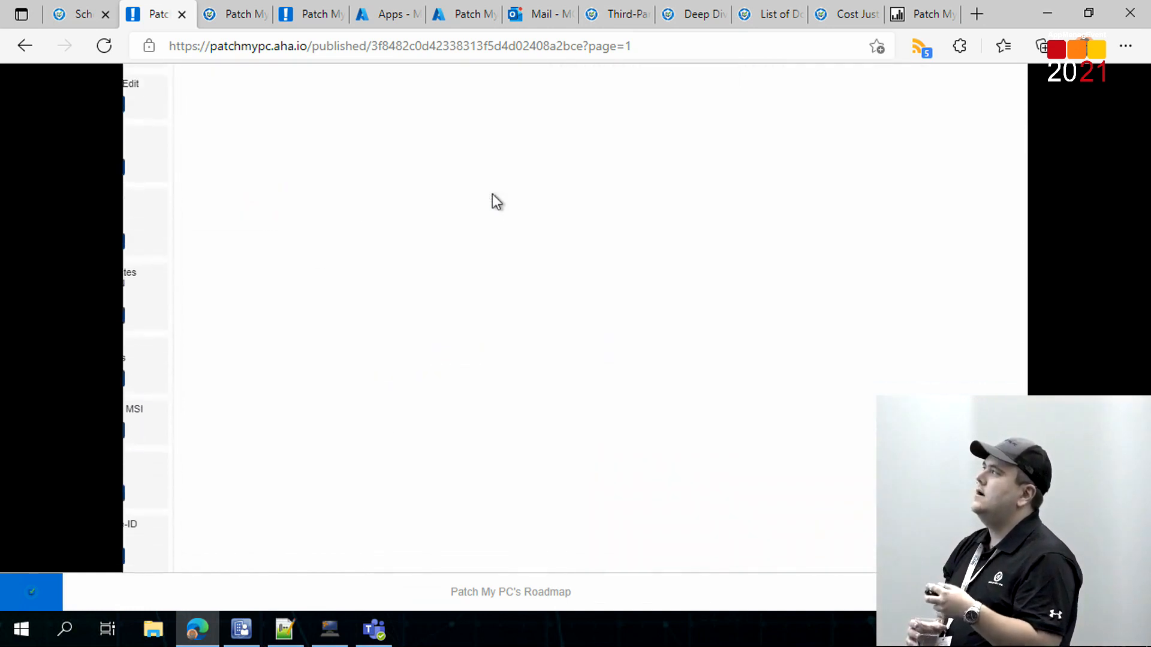
scroll(491, 193, up, 9)
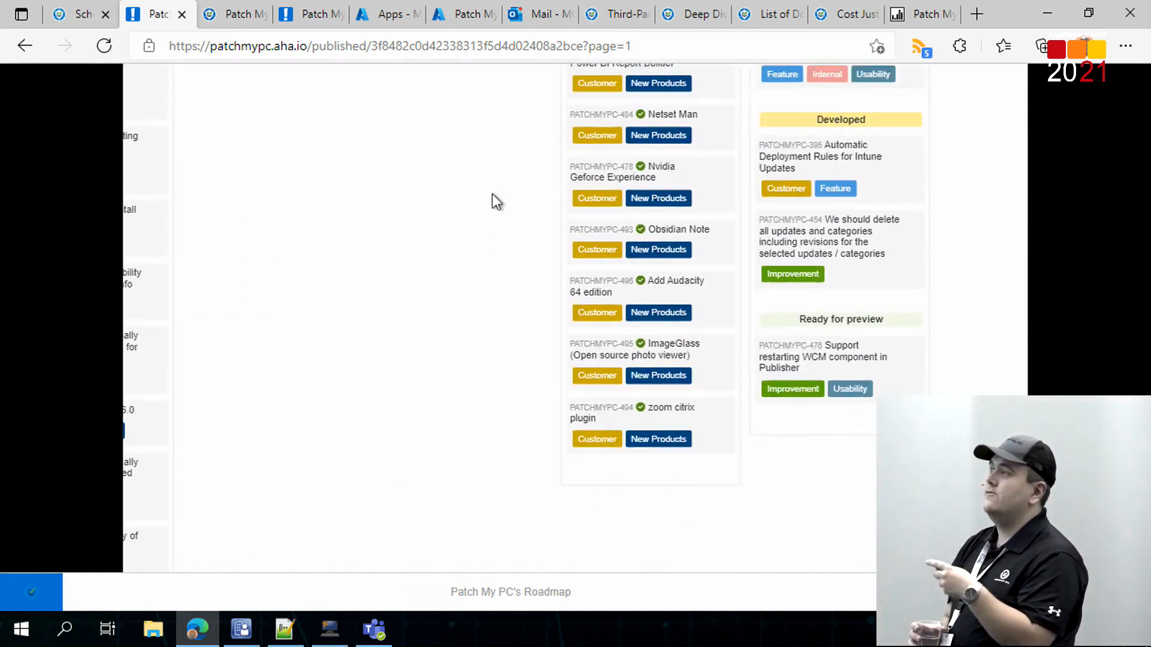
scroll(491, 193, up, 5)
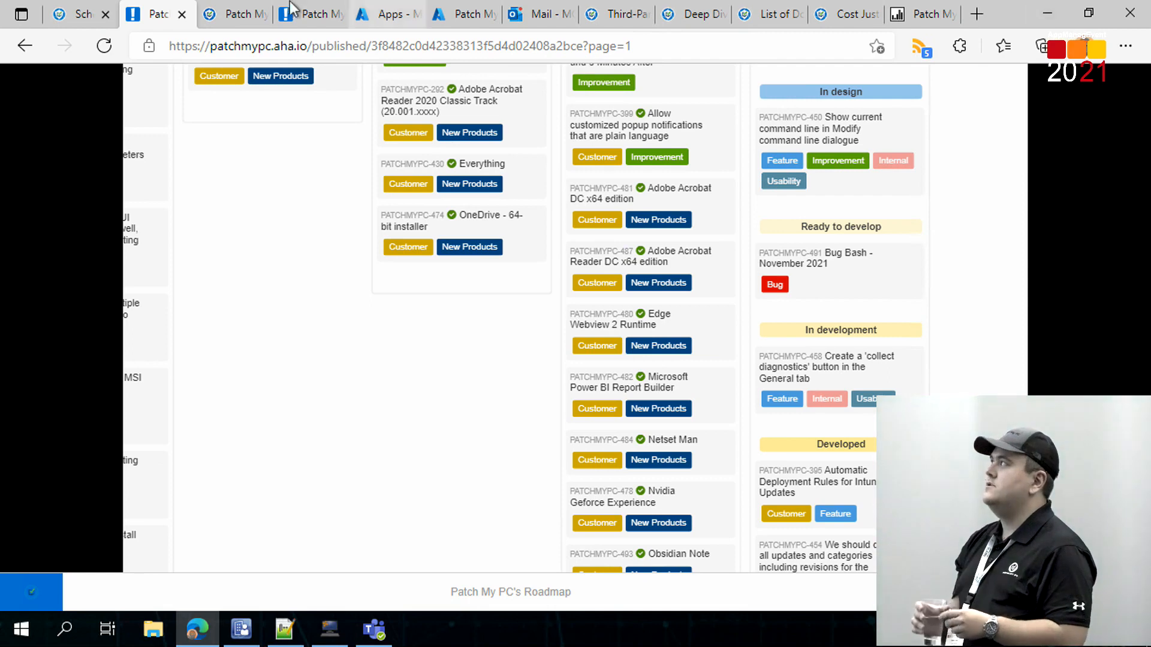
scroll(795, 277, up, 2)
scroll(767, 280, up, 9)
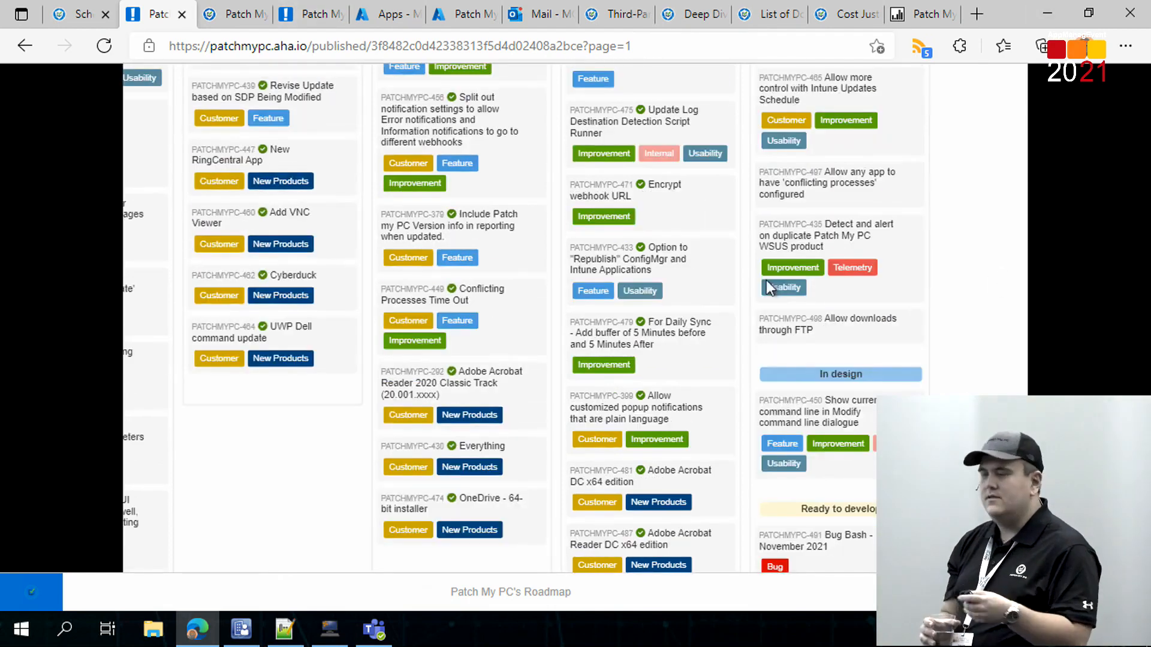
Step: Minimize the browser, open the Configuration Manager database scan for supported products from the Publishing Settings, and reposition its window
click(1058, 13)
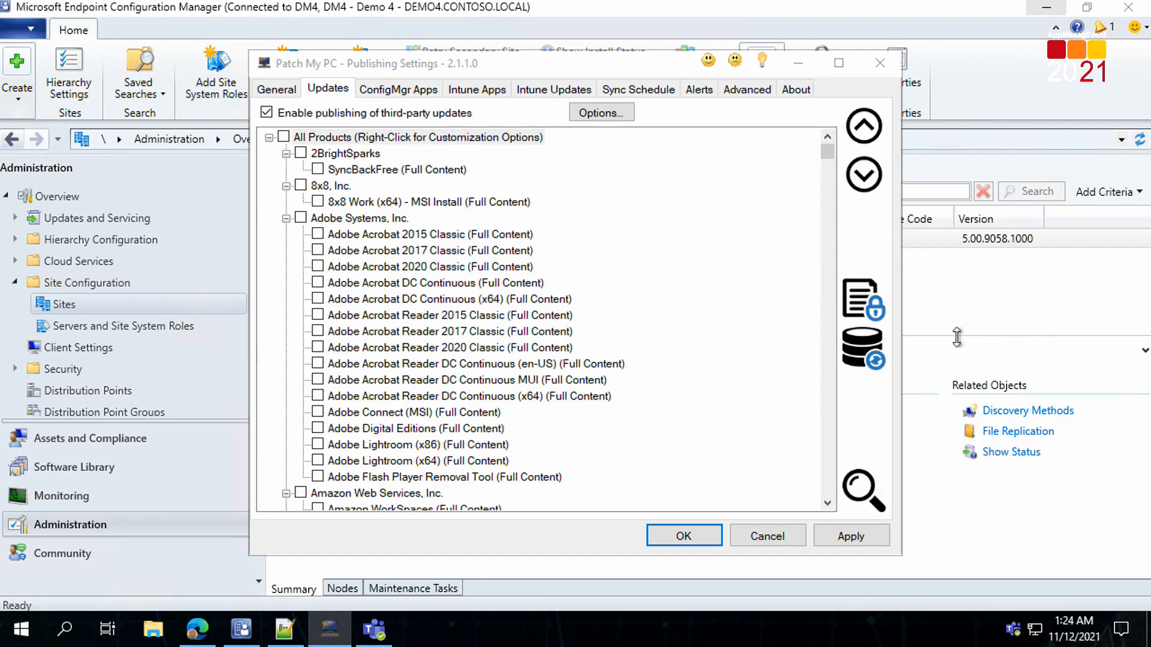
click(877, 348)
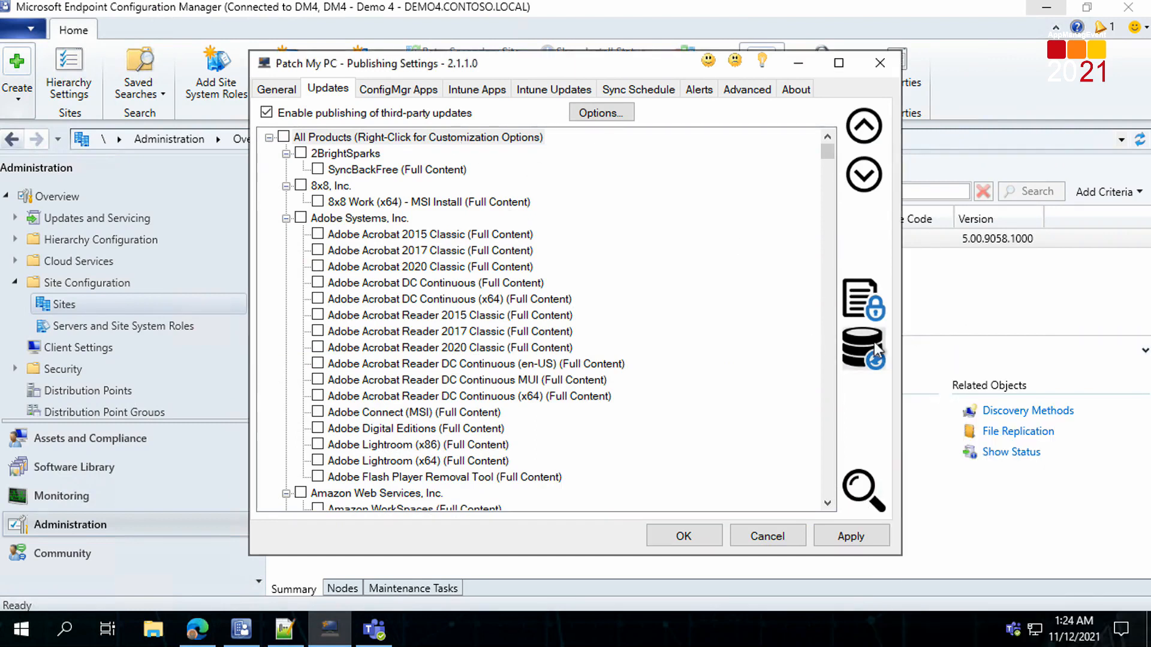
click(854, 360)
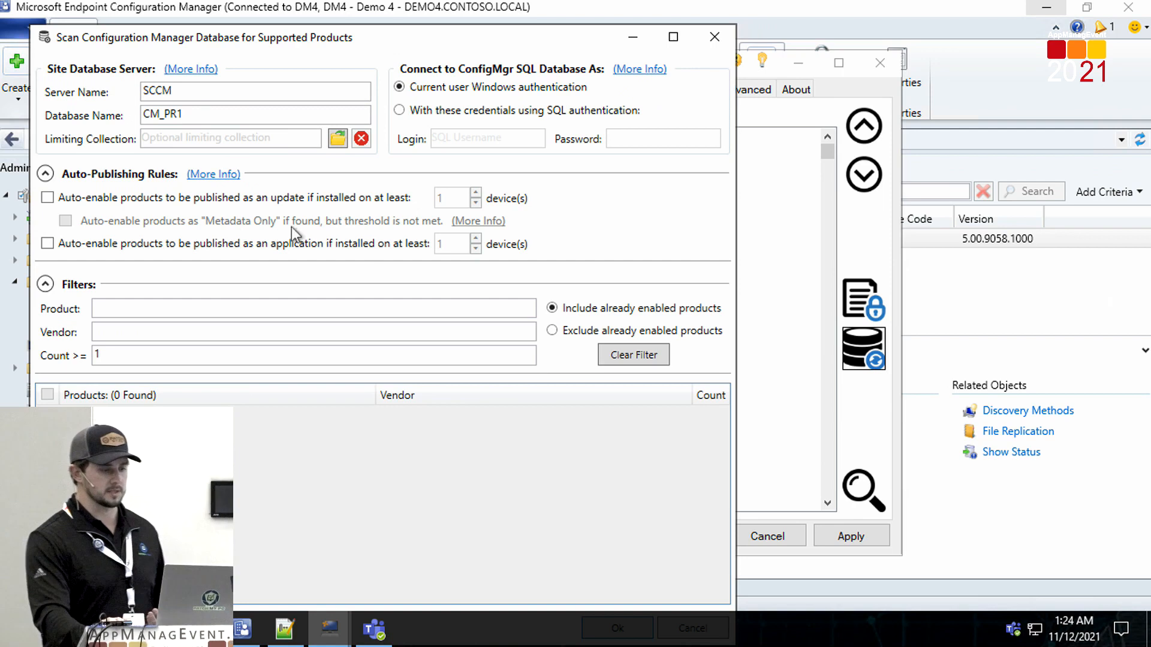
drag(578, 33, 598, 21)
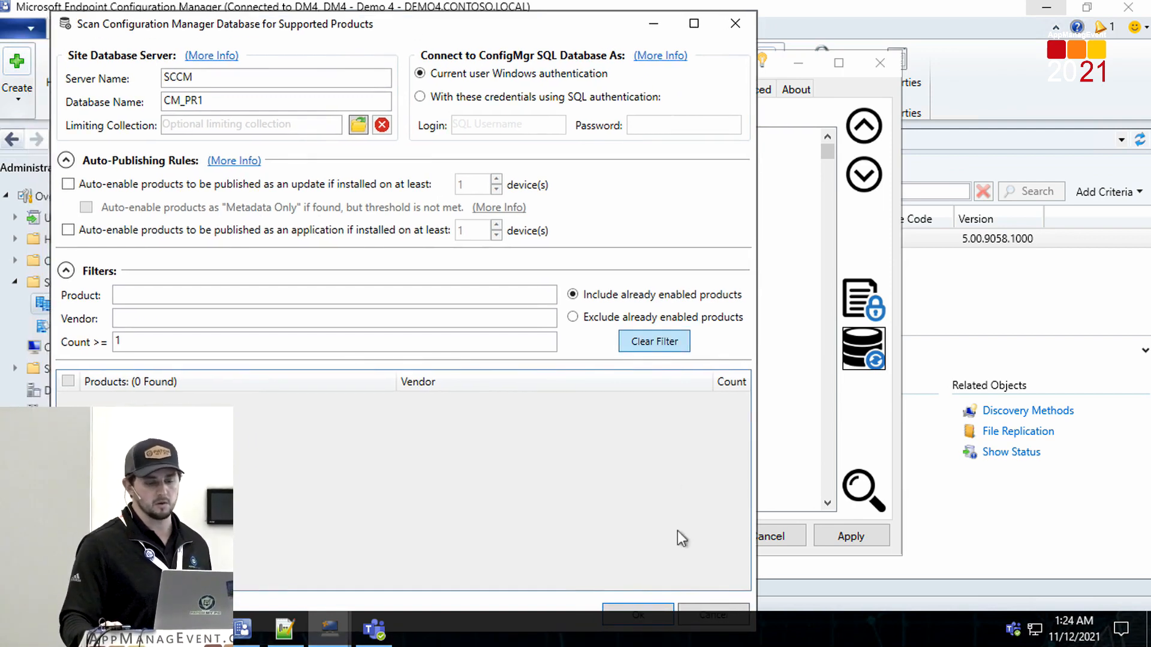
Step: Unlock the Windows taskbar and dock it along the right edge of the screen to uncover the scan window's lower controls
right_click(689, 639)
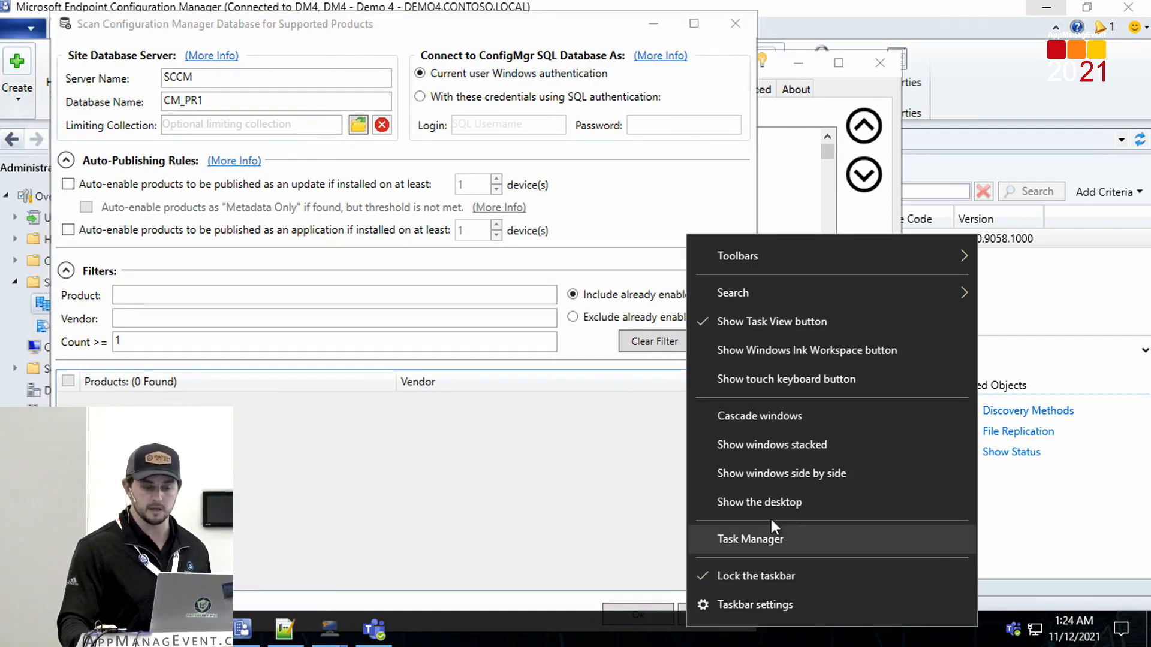
click(773, 574)
drag(753, 623, 1119, 312)
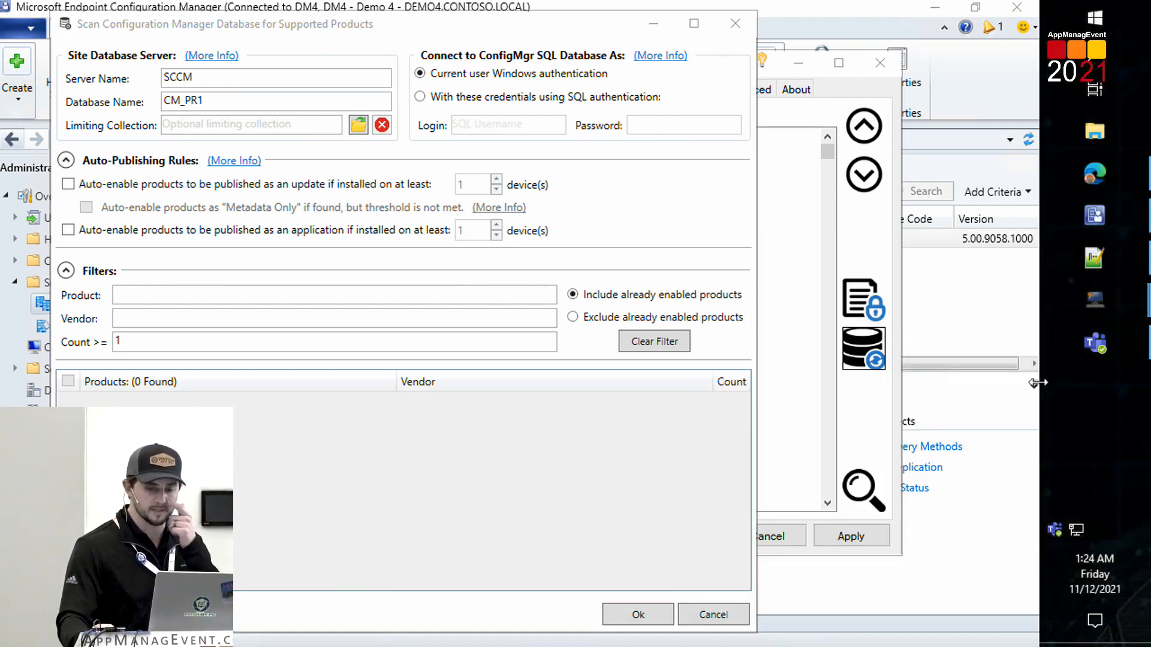
drag(1037, 383, 1137, 372)
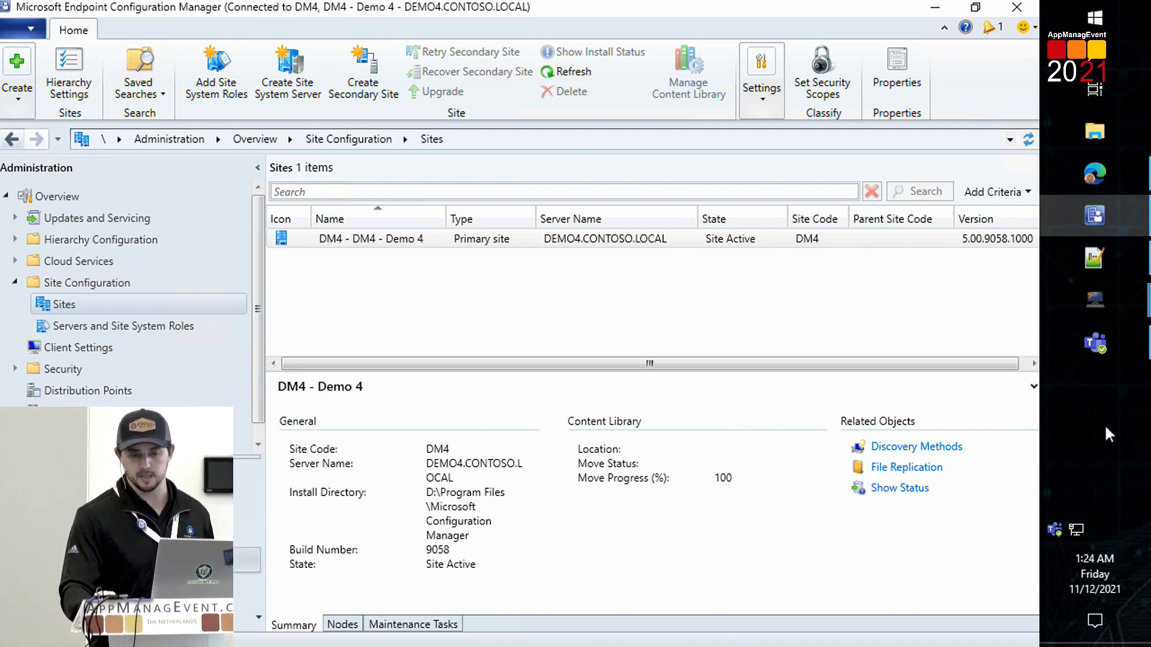
Step: Bring the database scan window back to the front and review its site server name and database name
mouse_move(1092, 298)
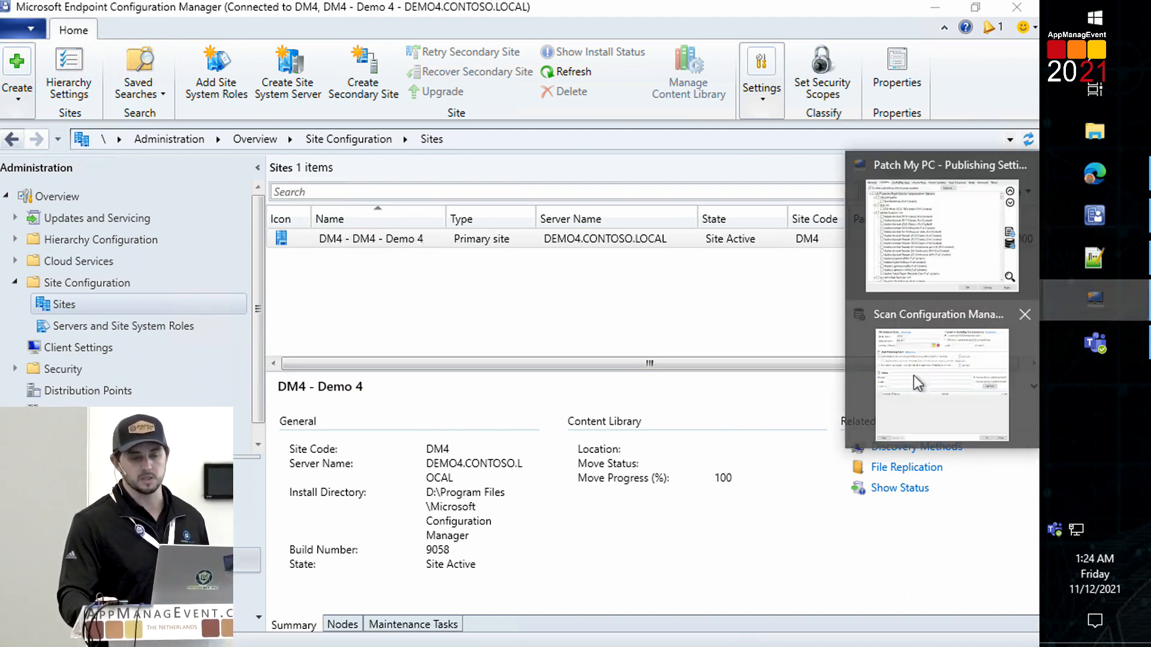
click(896, 364)
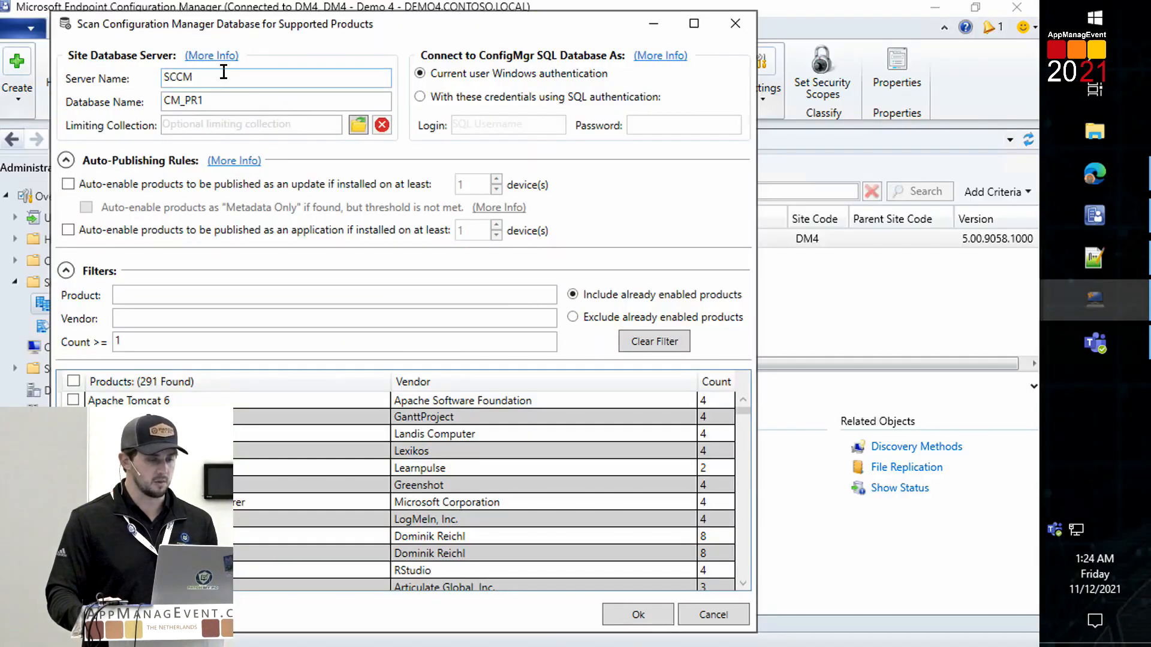
drag(218, 76, 158, 76)
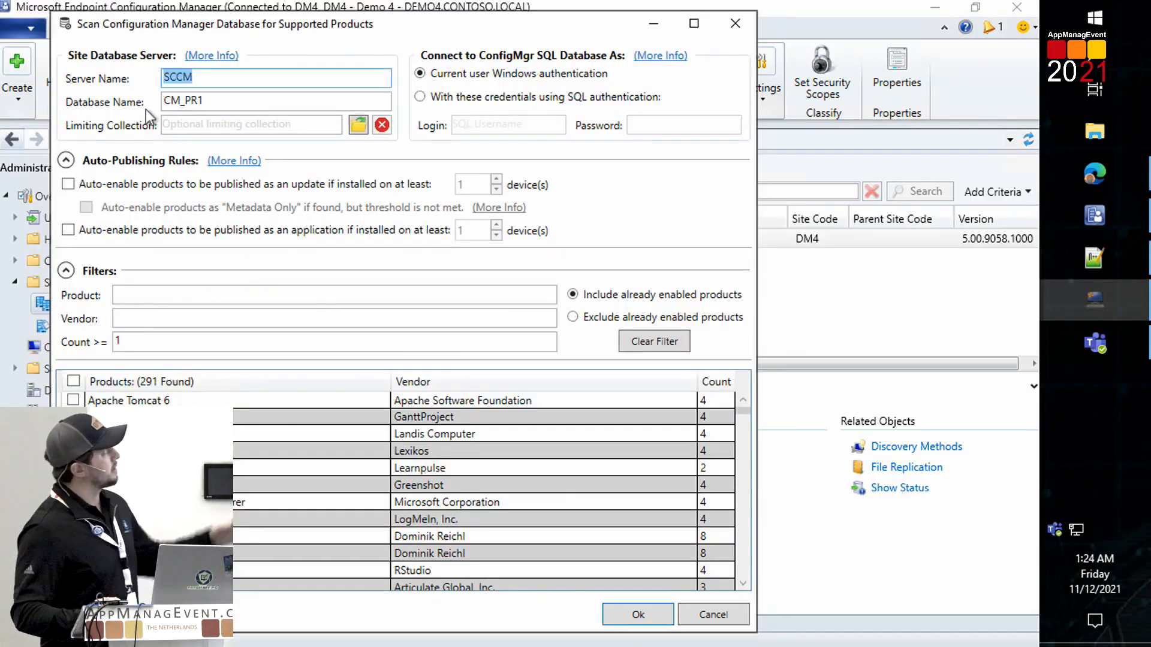
key(Tab)
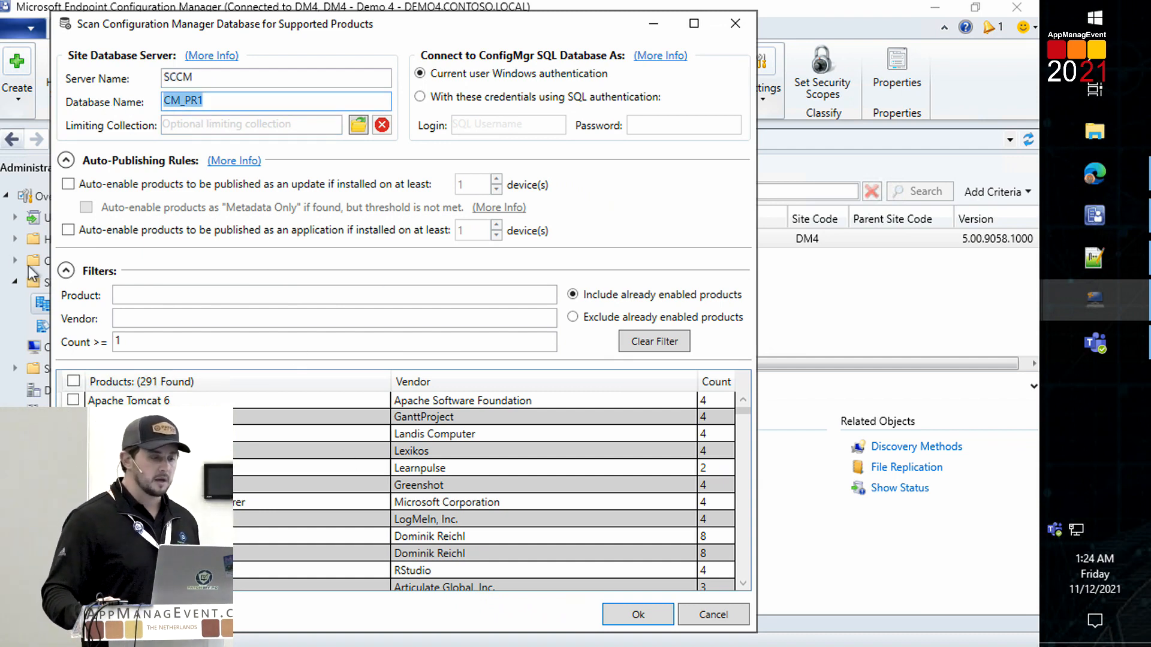
Step: Collapse the Filters and Auto-Publishing Rules sections, and sort the found products by count in descending order
click(65, 272)
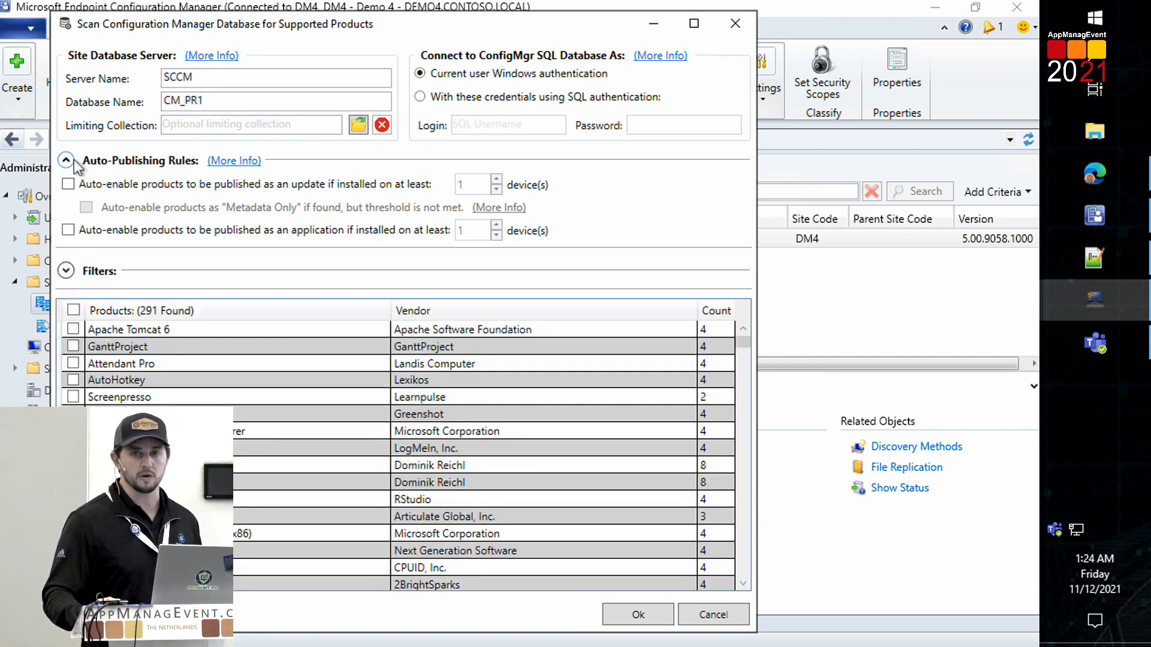
click(74, 161)
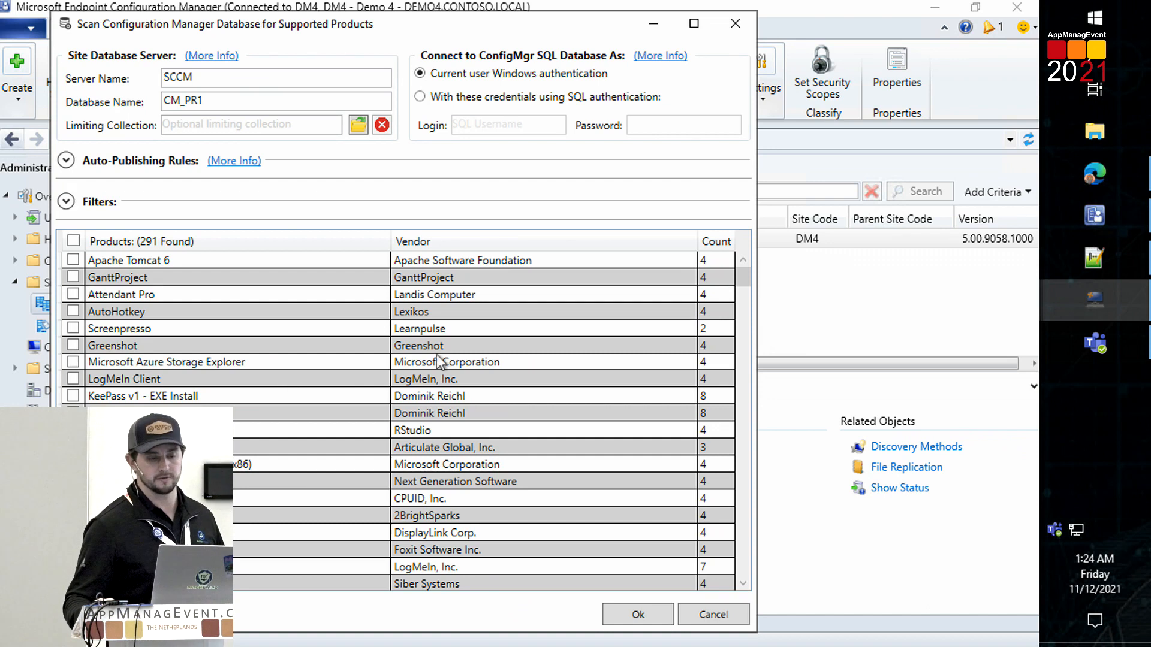
click(717, 243)
click(715, 242)
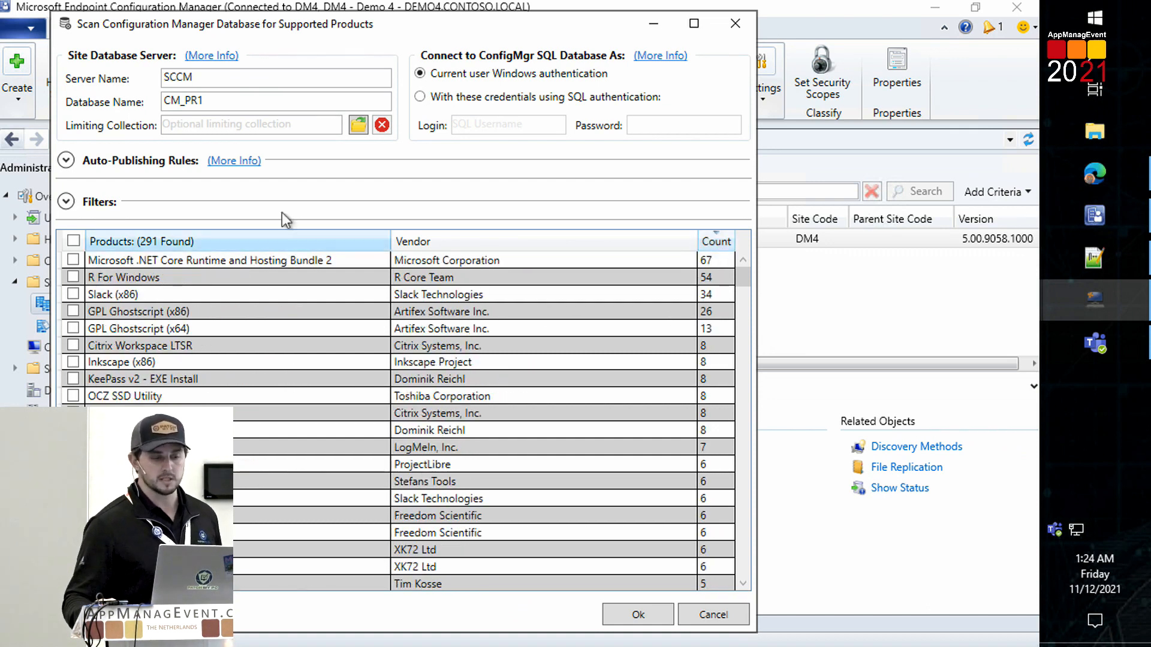
Step: Filter the found products to a count of at least 10, and collapse the Filters section
click(66, 201)
drag(129, 273, 6, 310)
text(10)
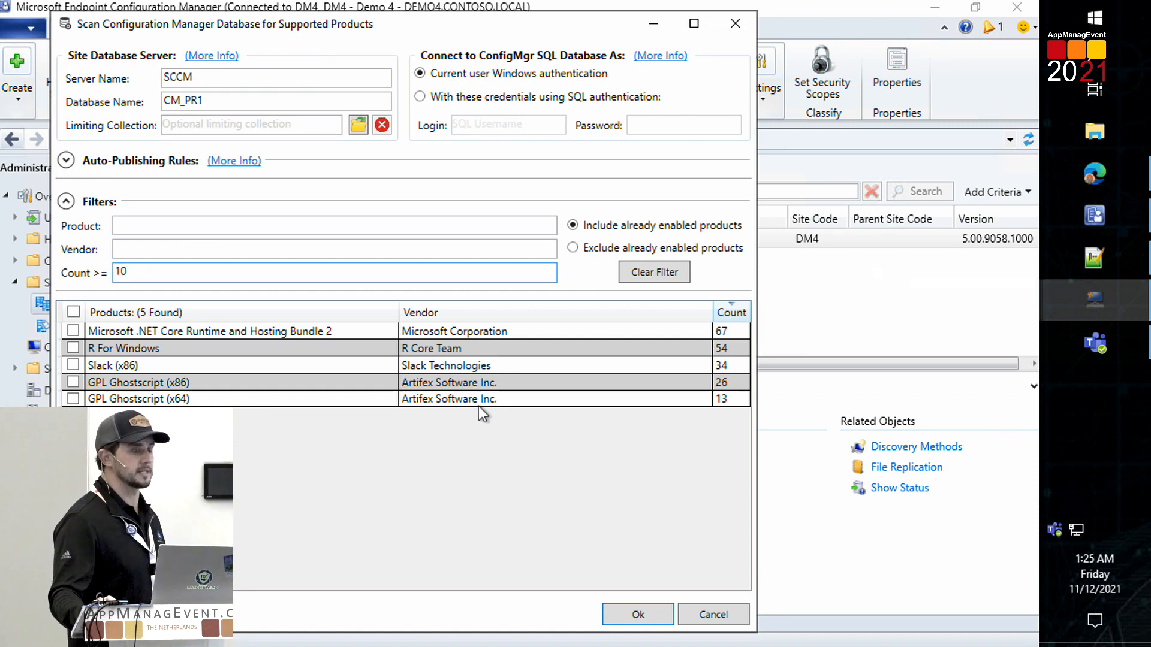
key(ctrl+a)
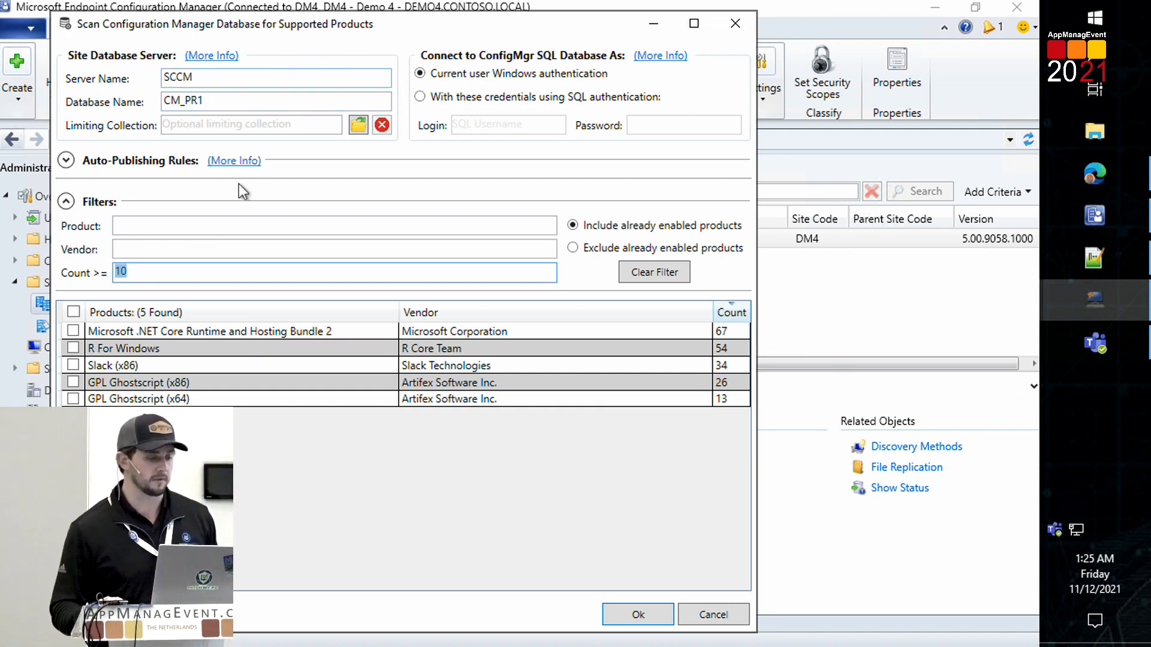
click(65, 203)
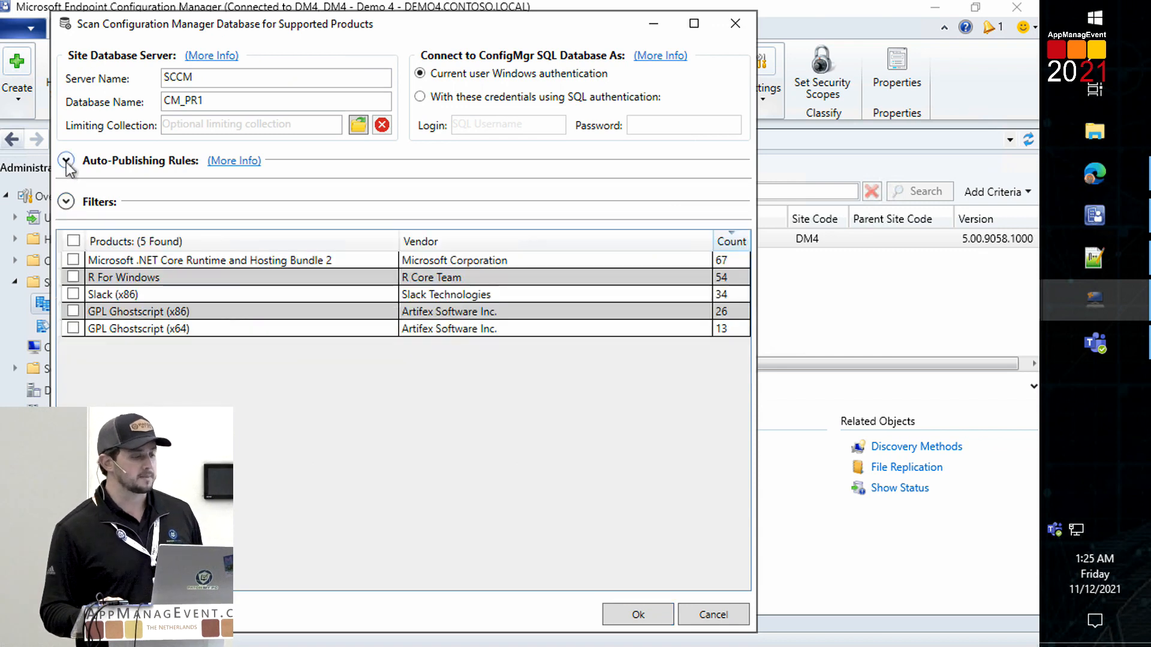
Step: Expand the Auto-Publishing Rules and auto-enable products to be published as an update if installed on at least 15 devices
click(66, 160)
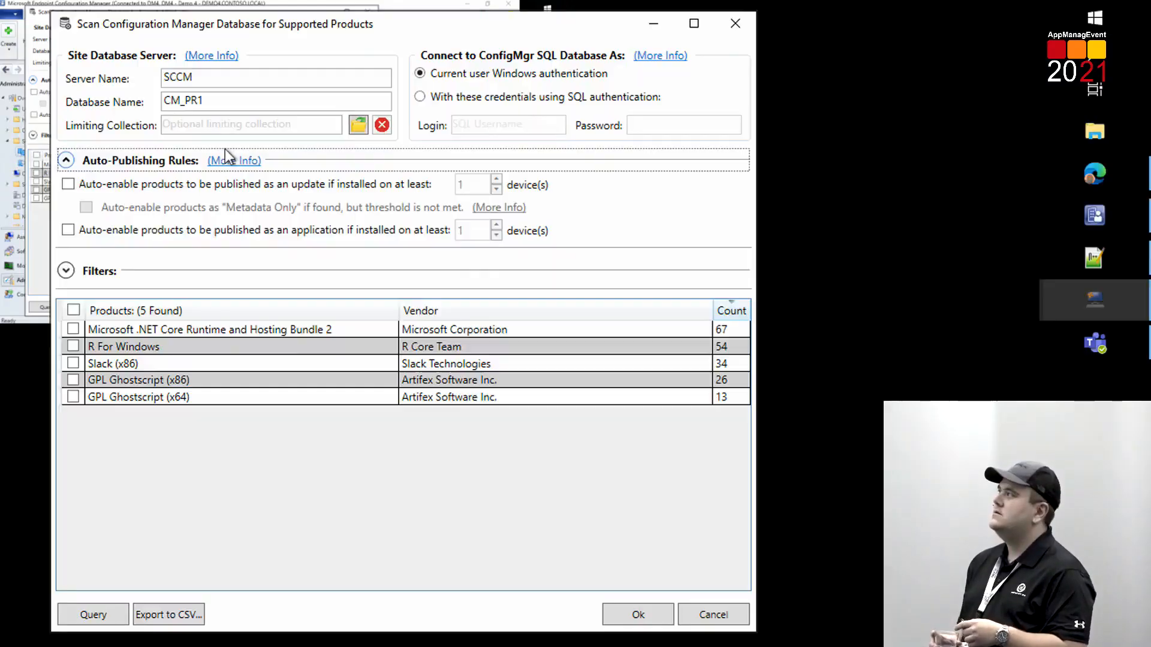
click(209, 185)
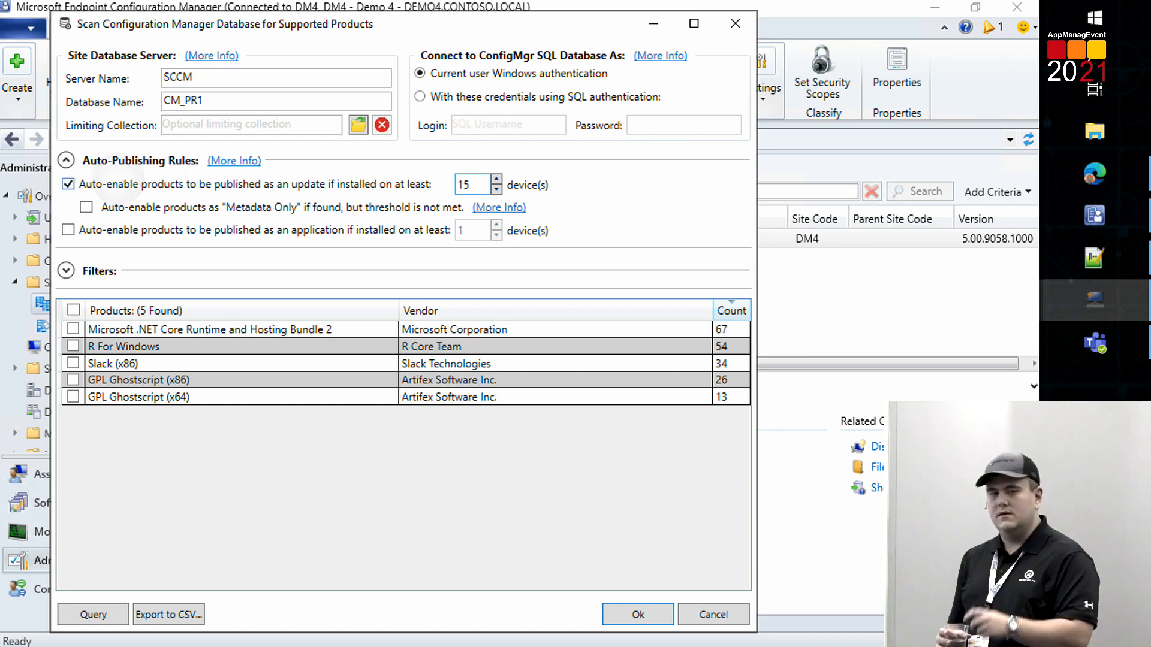
click(68, 184)
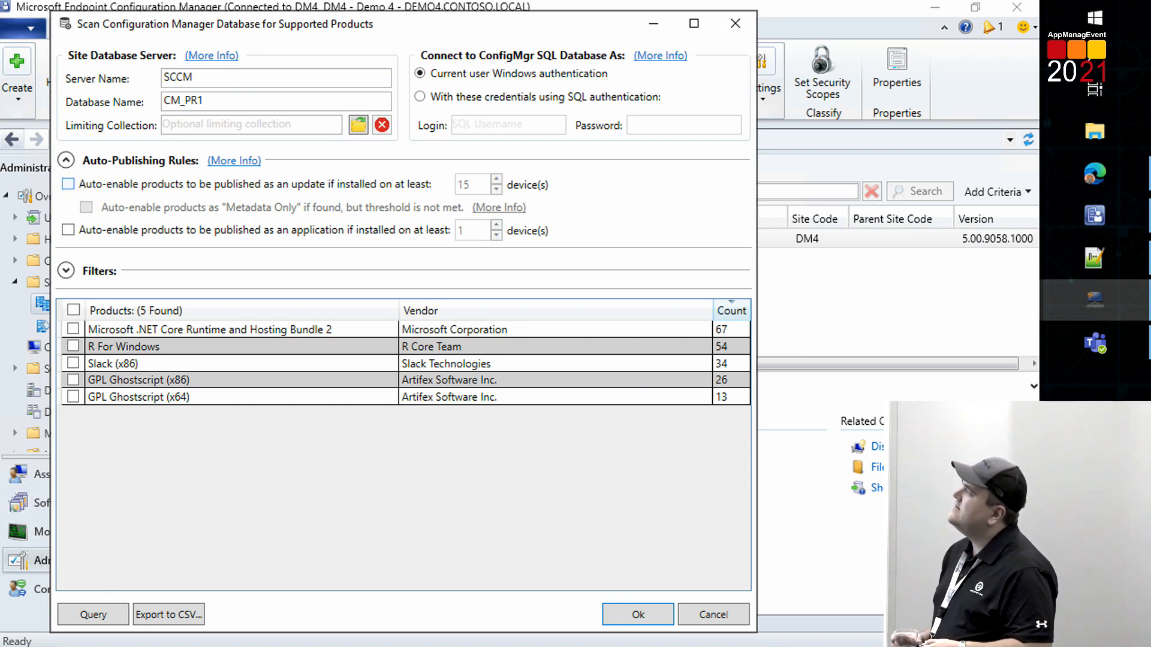
click(68, 184)
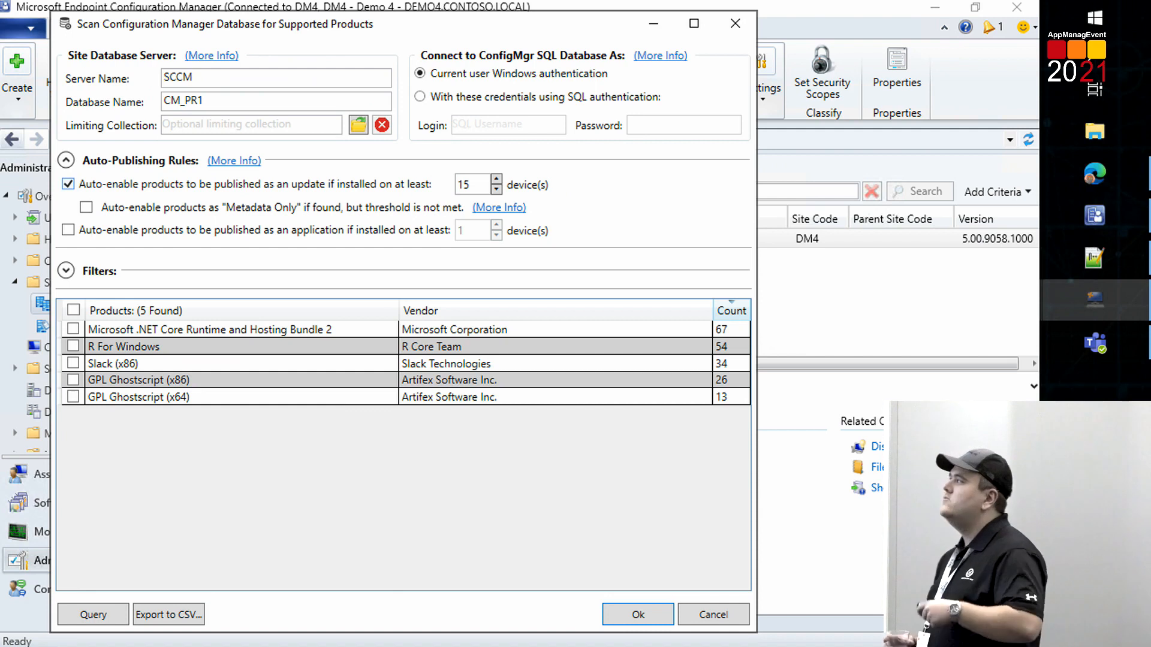
Step: Turn off auto-enabling products to be published as an update, and cancel the database scan window
click(407, 181)
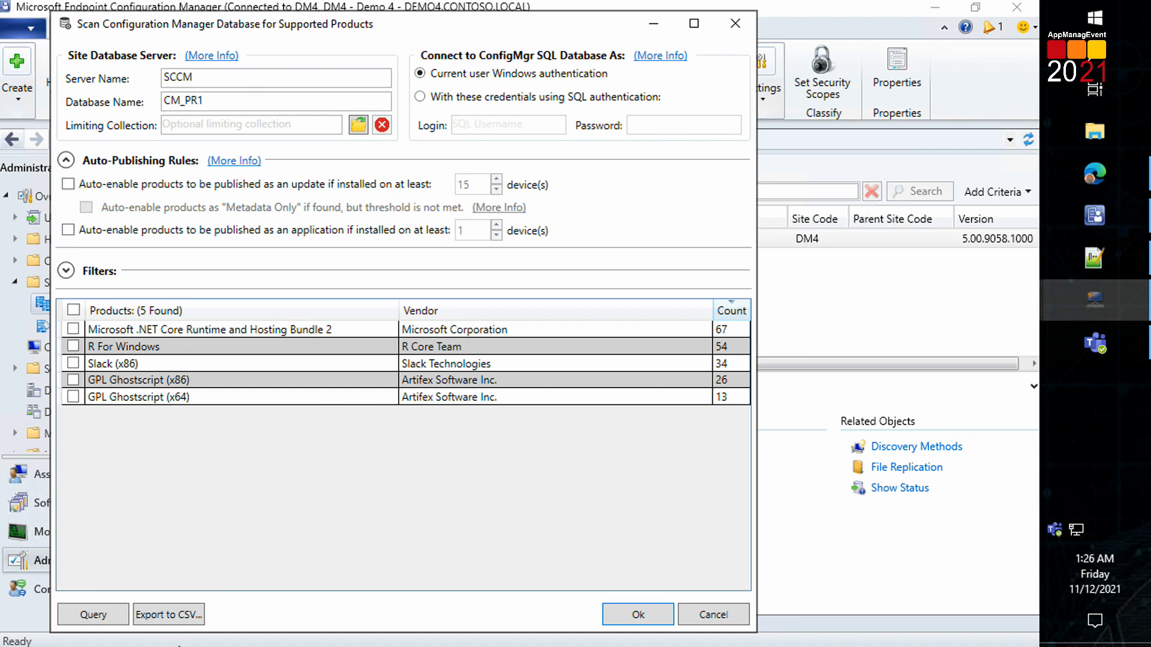
click(709, 609)
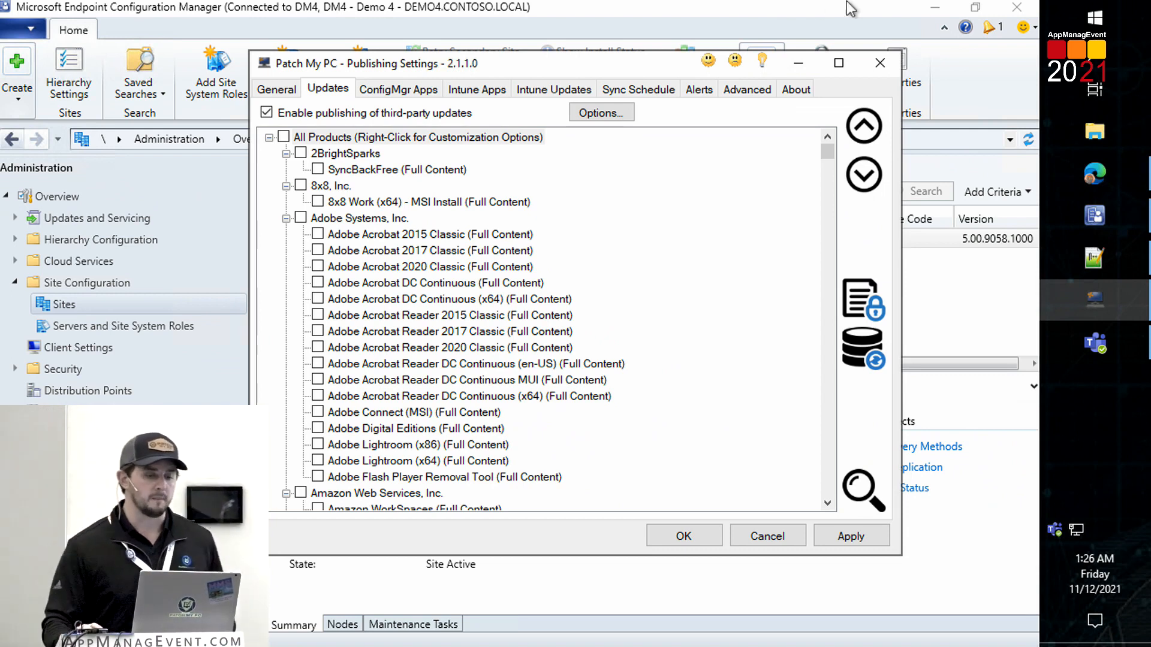
Step: Compare the customization options offered for all products, the SyncBackFree product and the 2BrightSparks vendor
right_click(527, 138)
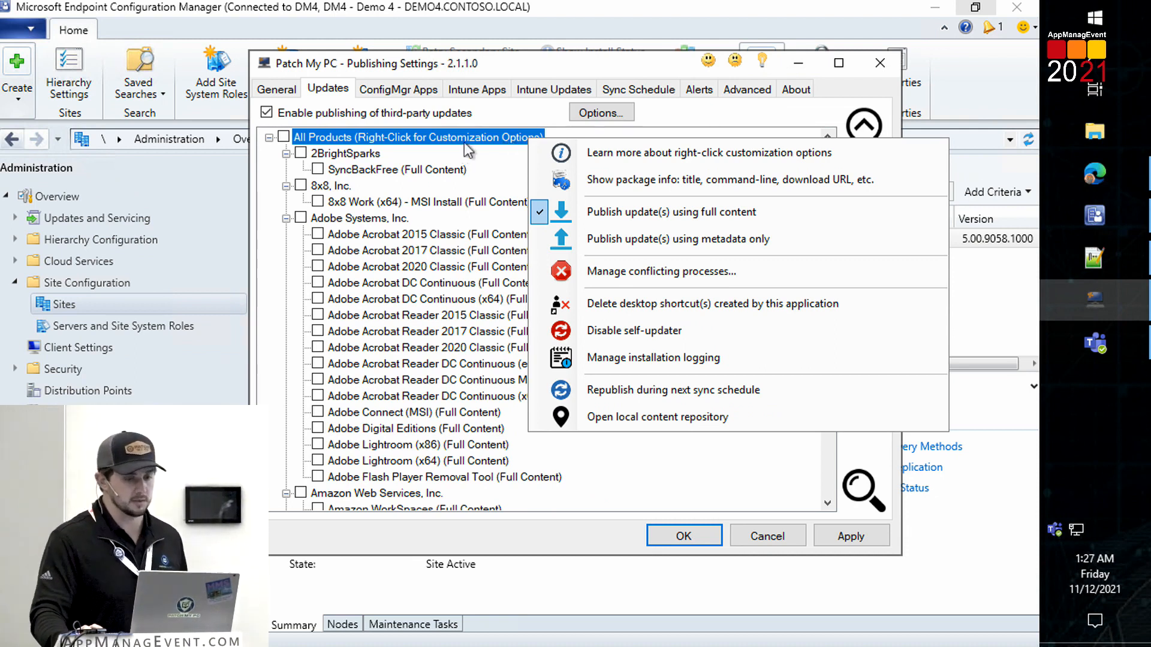
right_click(371, 137)
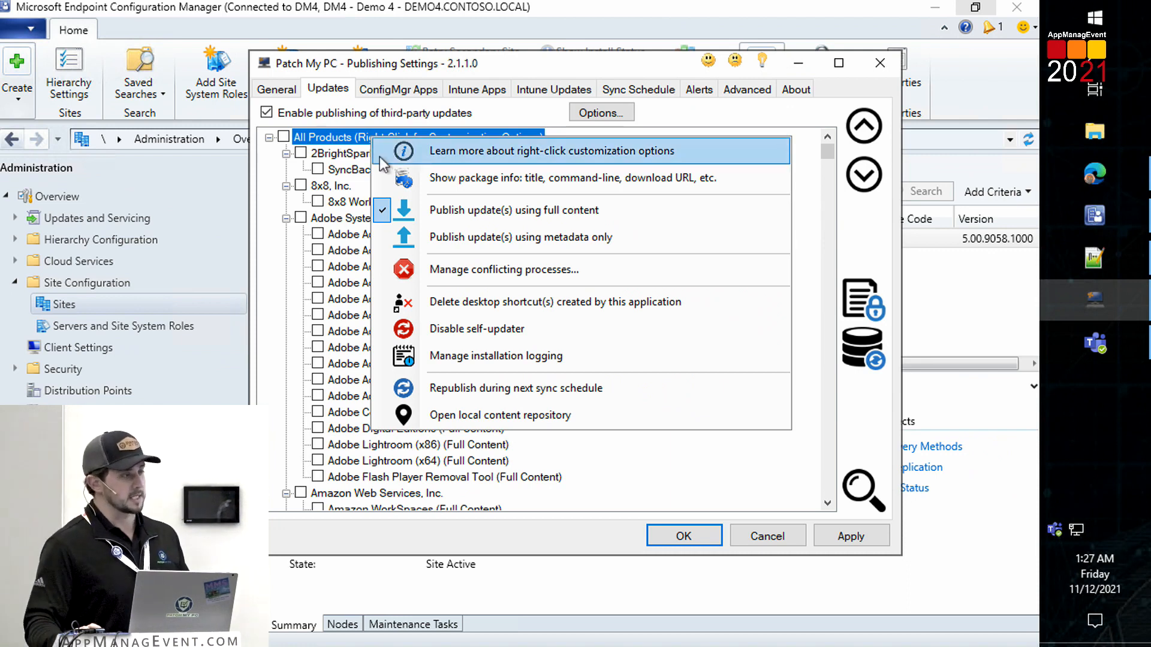
right_click(343, 171)
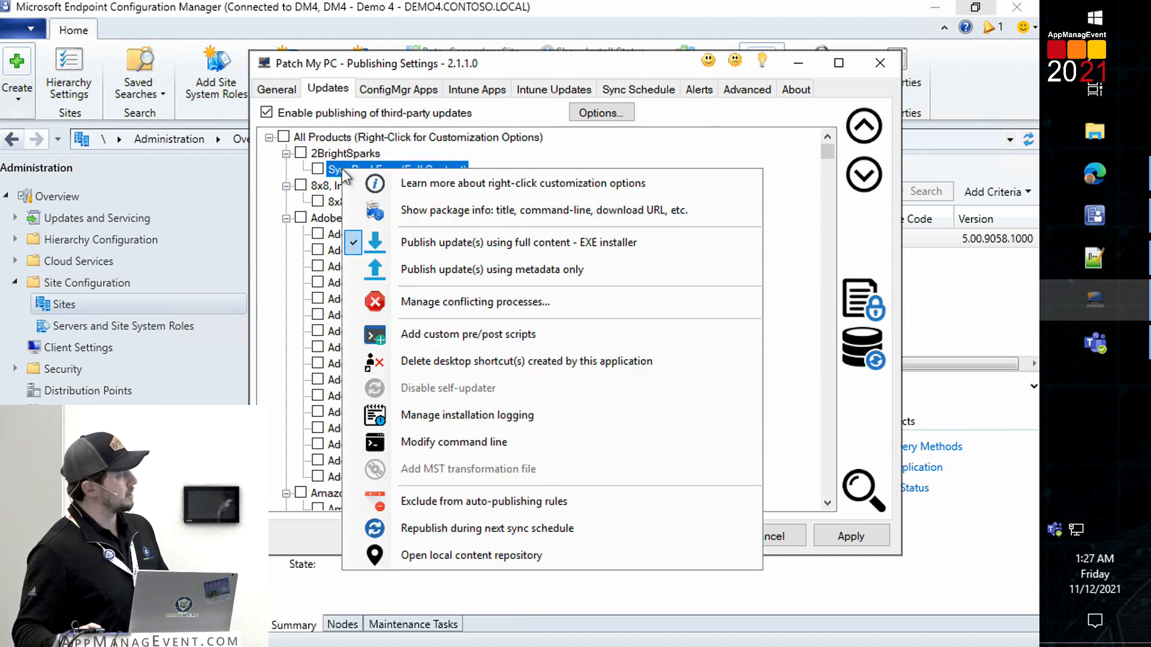
right_click(343, 154)
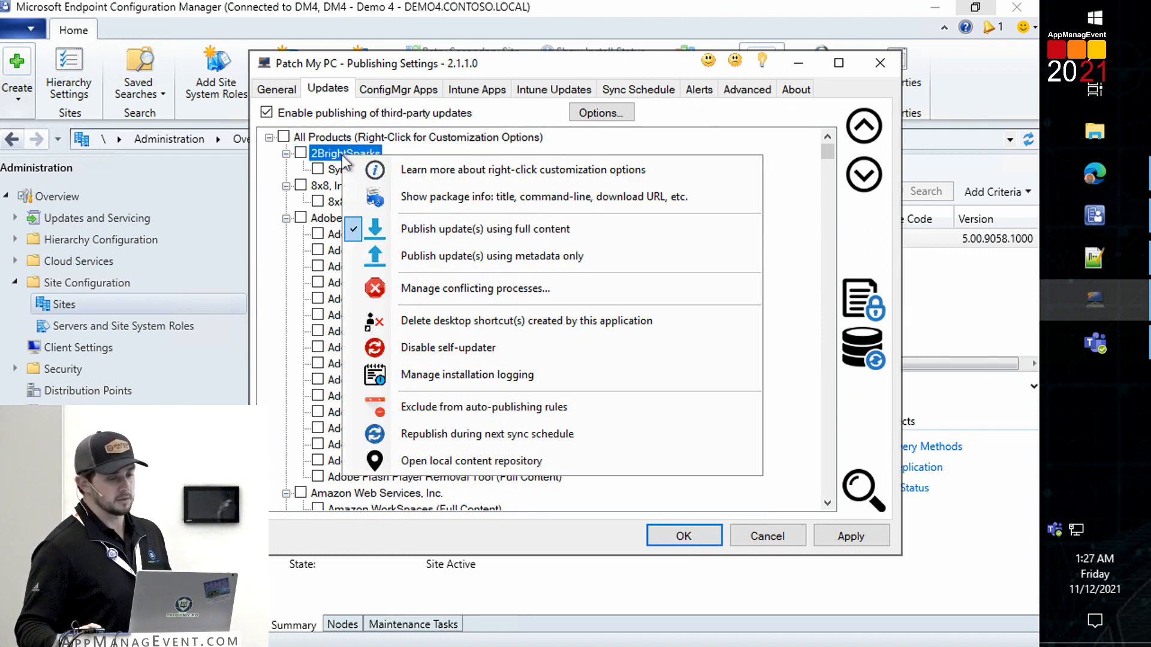
Step: Enable desktop shortcut deletion and disable the self-updater recursively for all products
right_click(358, 137)
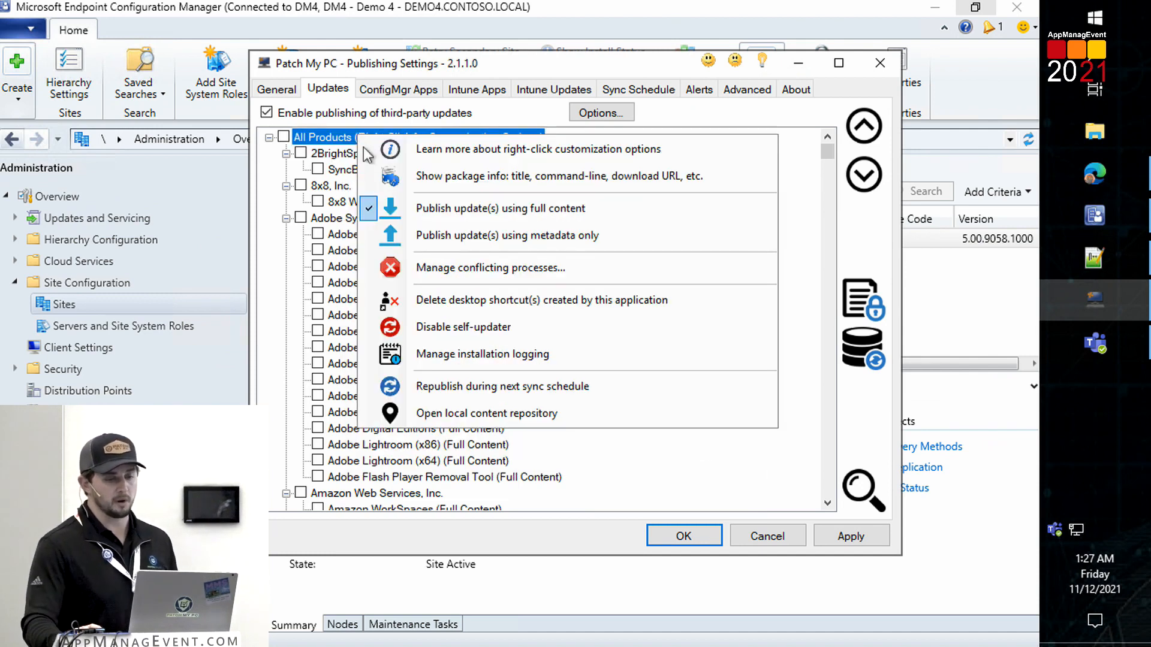
click(464, 298)
click(608, 397)
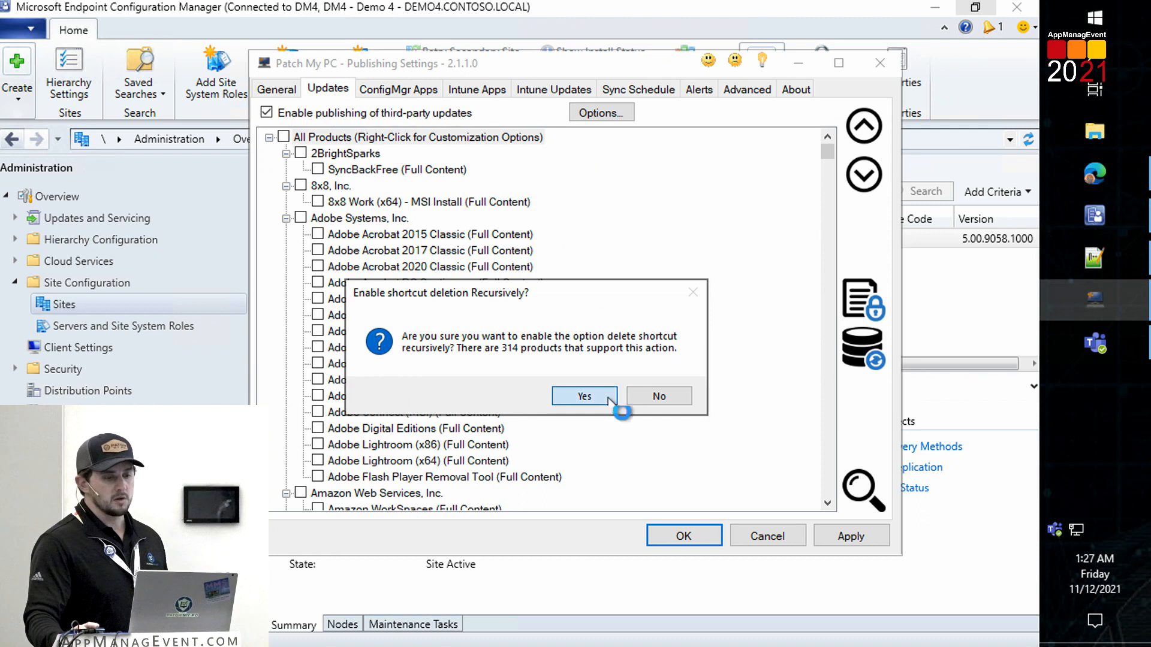
right_click(372, 137)
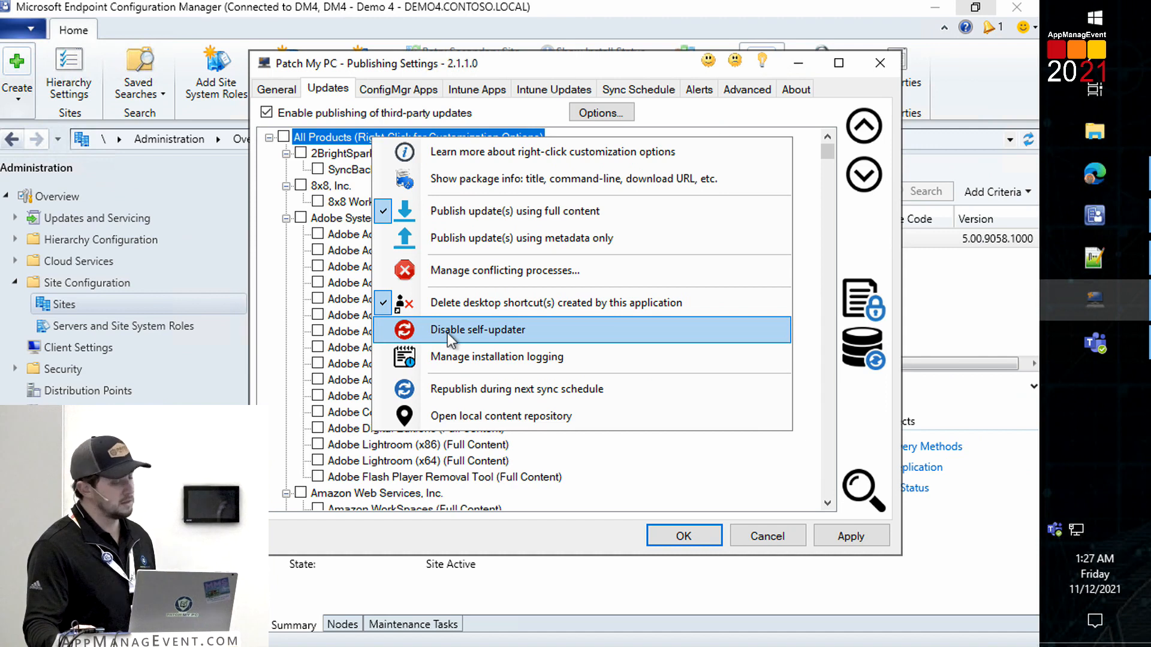
click(541, 329)
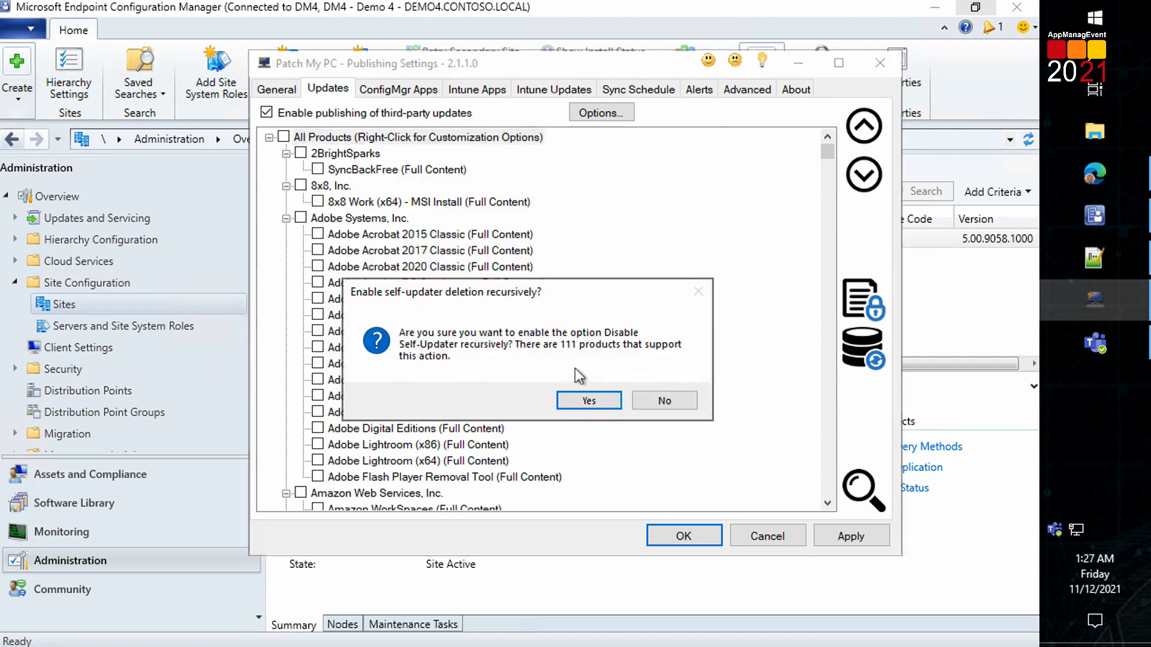
click(585, 397)
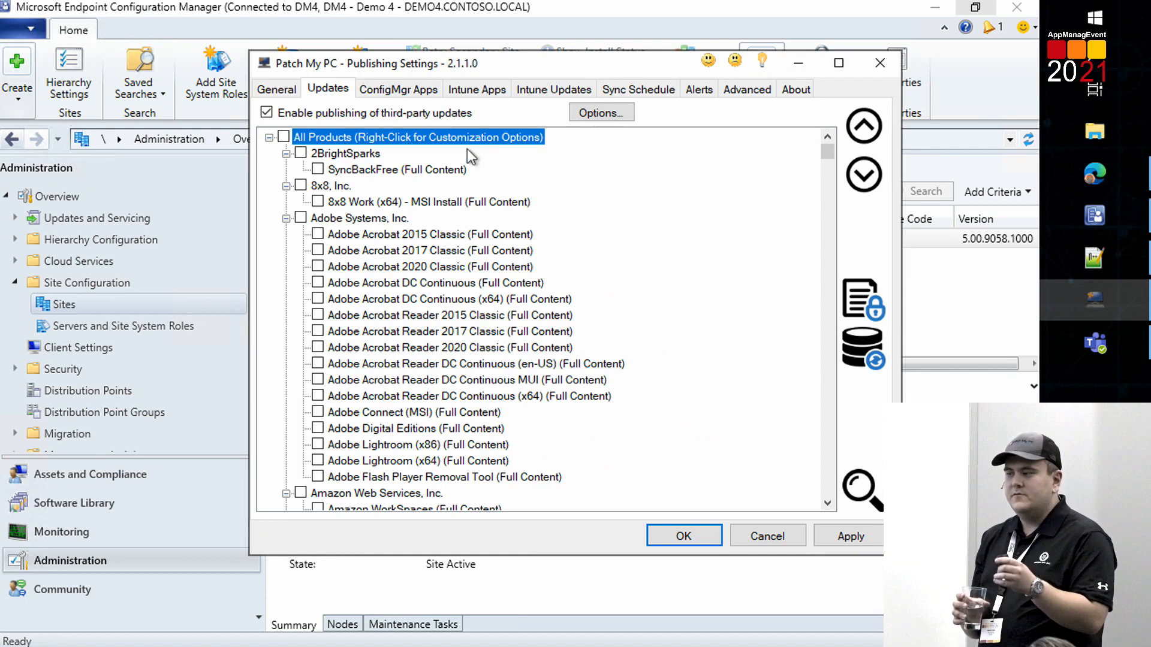
Step: Open the installation logging options for all products, and copy the Failed-Logs folder path from File Explorer
right_click(471, 137)
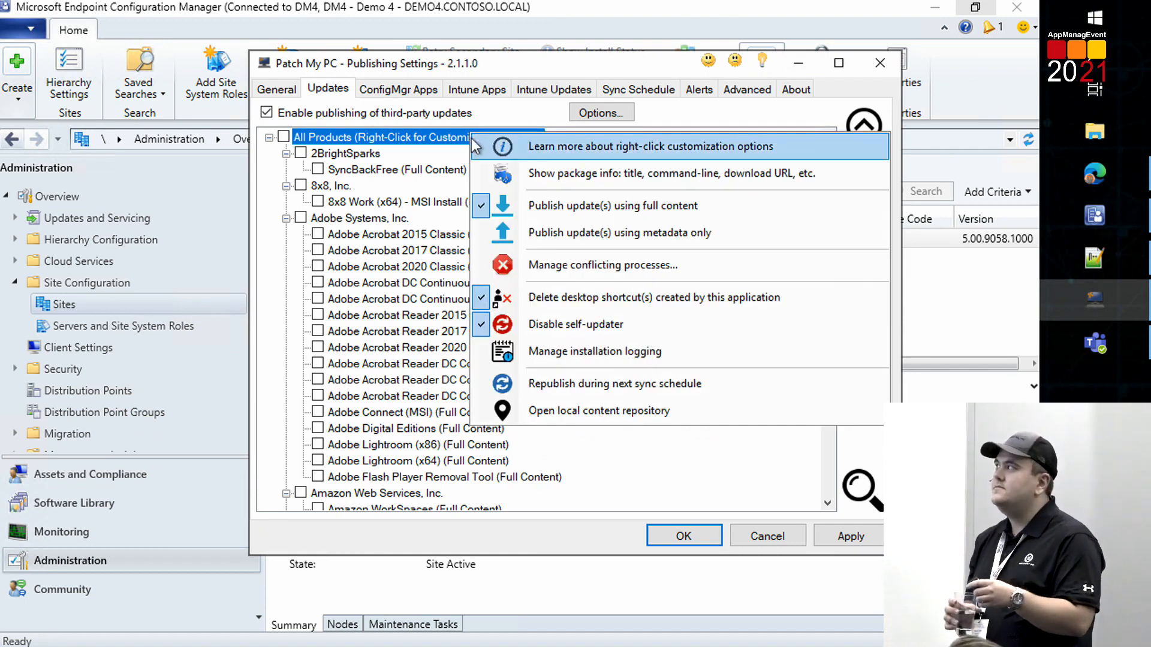
click(579, 346)
drag(547, 204, 307, 110)
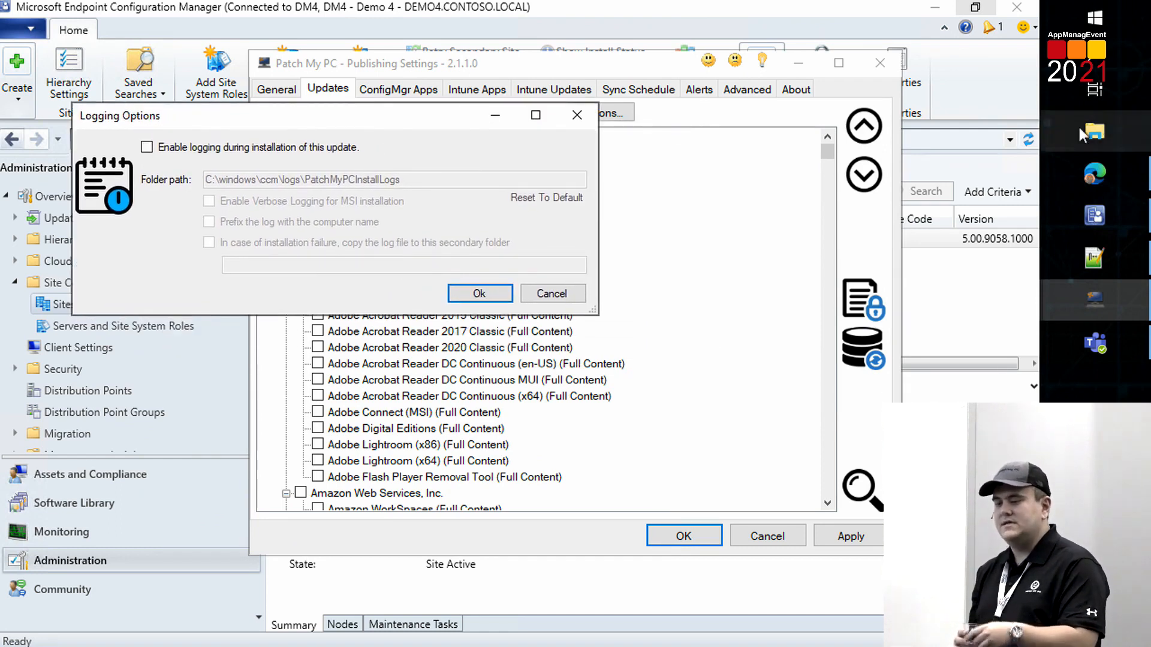
click(1080, 129)
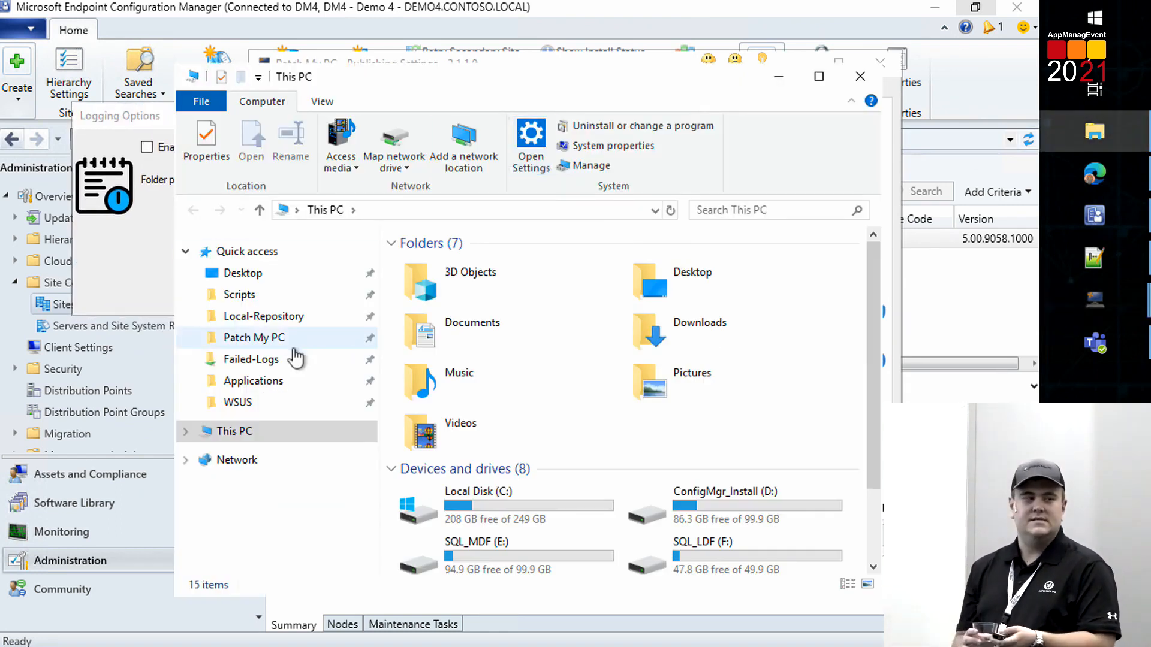
click(295, 360)
click(570, 208)
key(ctrl+c)
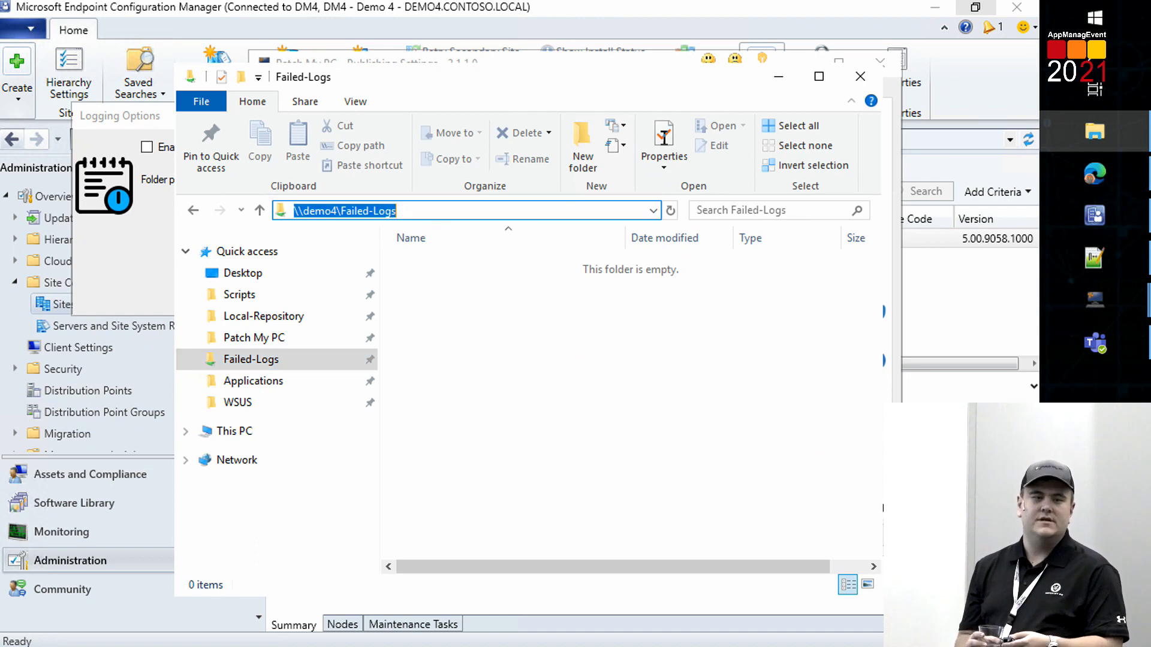
click(779, 76)
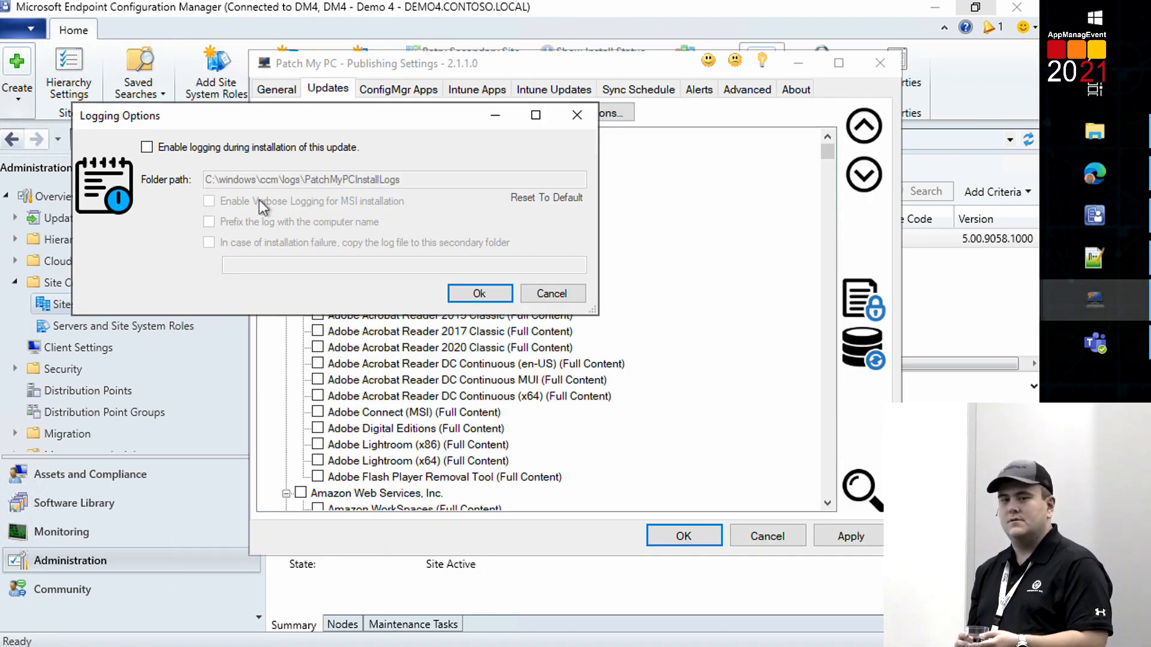
Step: Enable installation logging for all products with verbose MSI logging, a computer name prefix, and failure logs copied to \\demo4\Failed-Logs
click(271, 151)
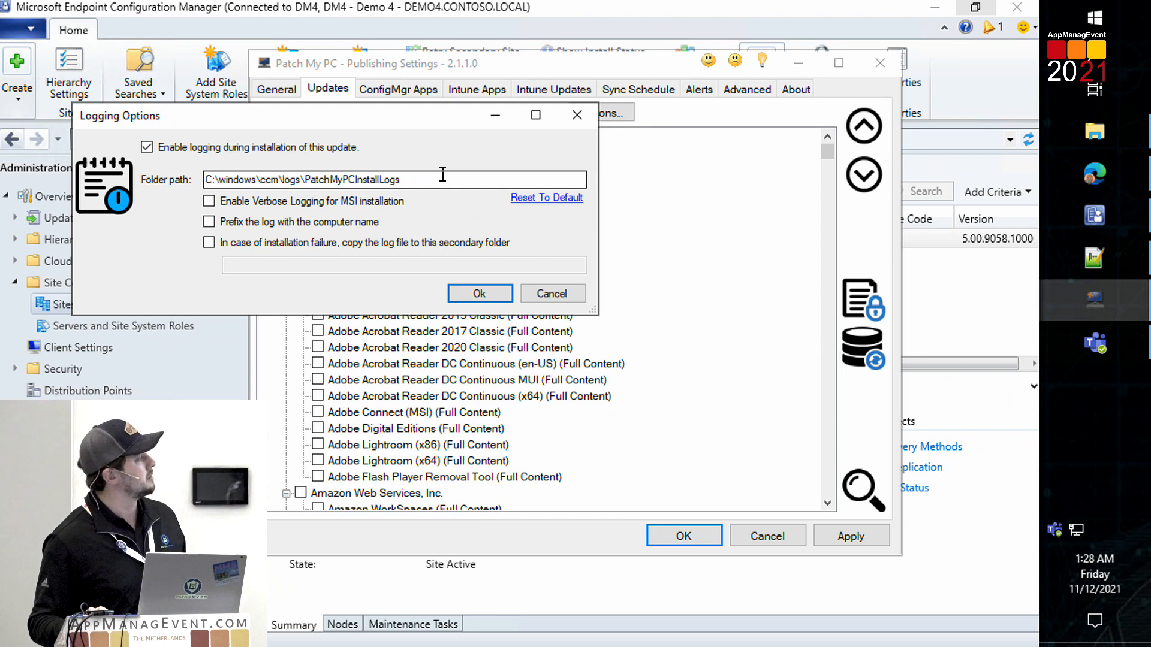
click(380, 199)
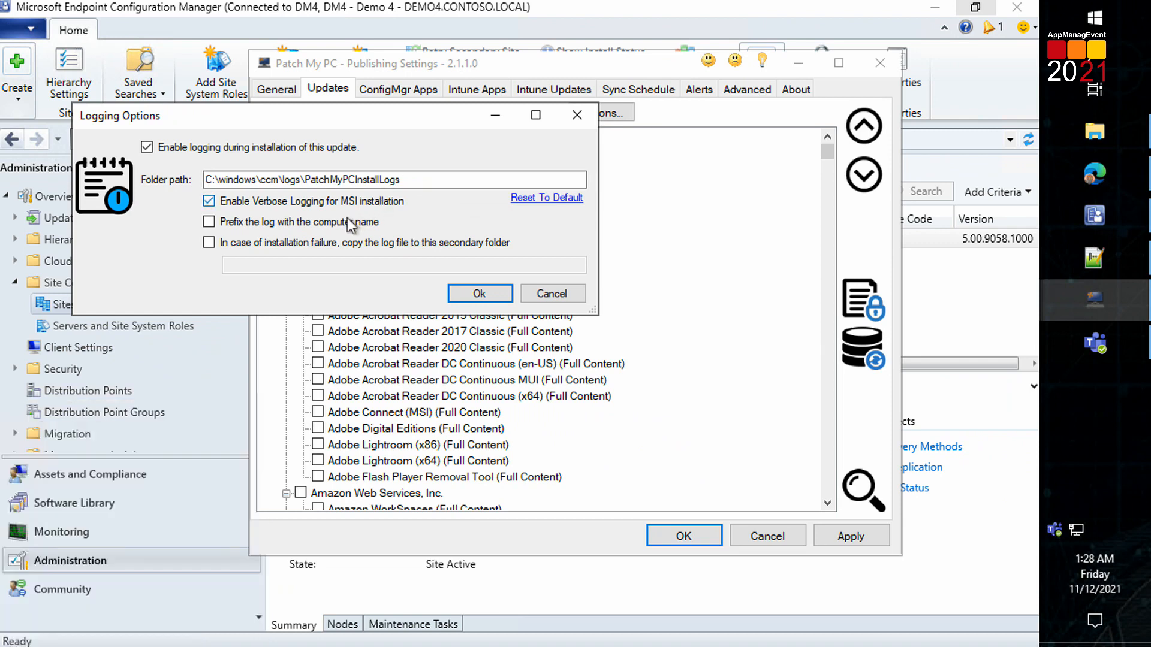
click(348, 221)
click(356, 243)
click(361, 264)
key(ctrl+v)
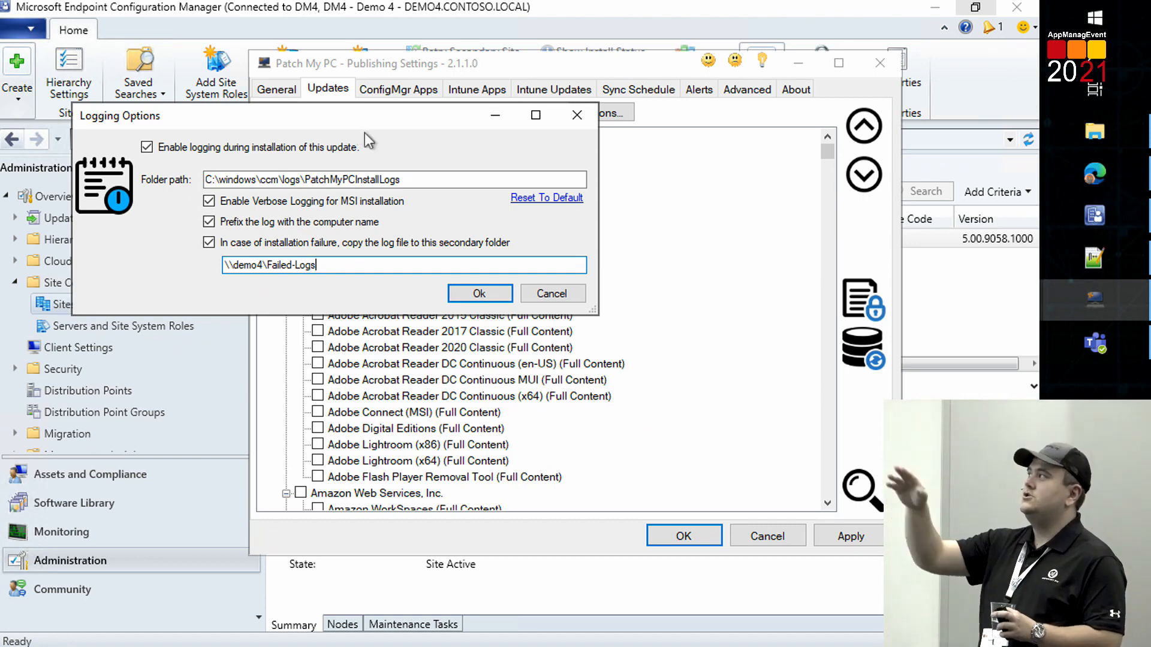
click(483, 292)
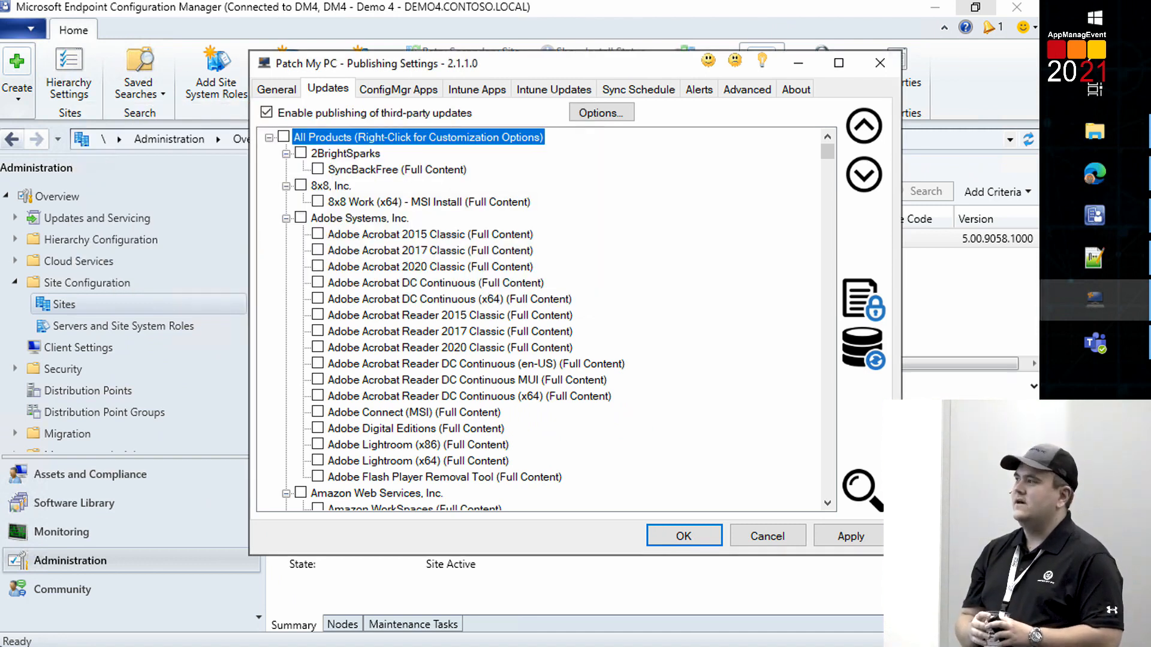
Step: Search the products for "google chrome" and enable Google Chrome (x64) for publishing
key(ctrl+f)
text(google chrome)
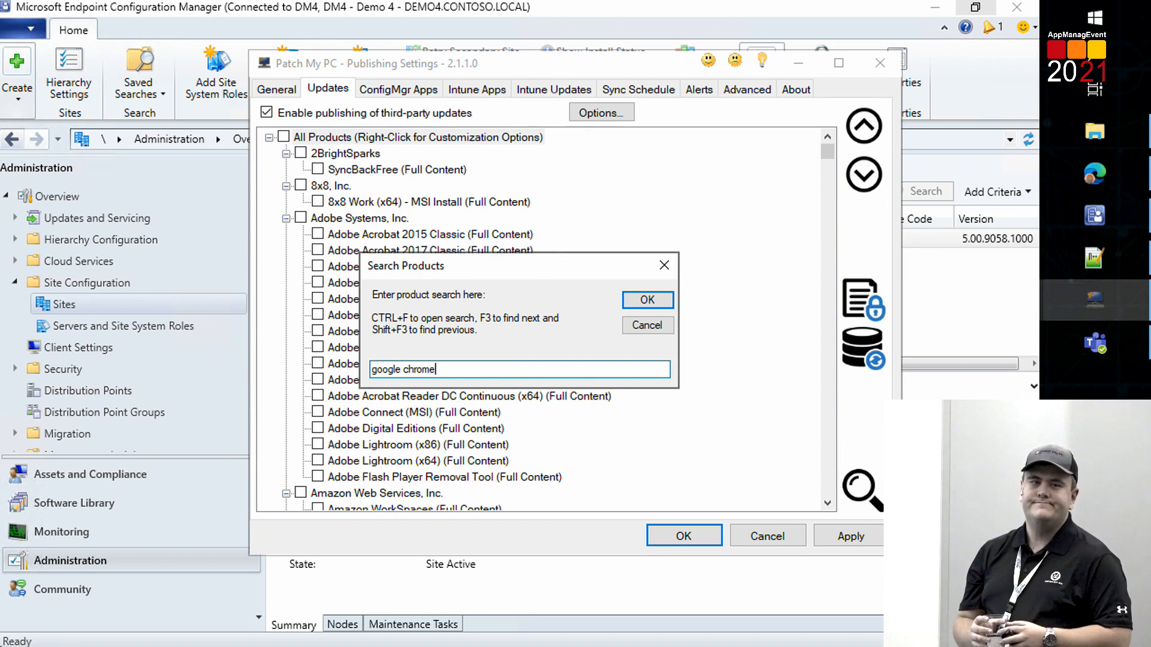
key(Return)
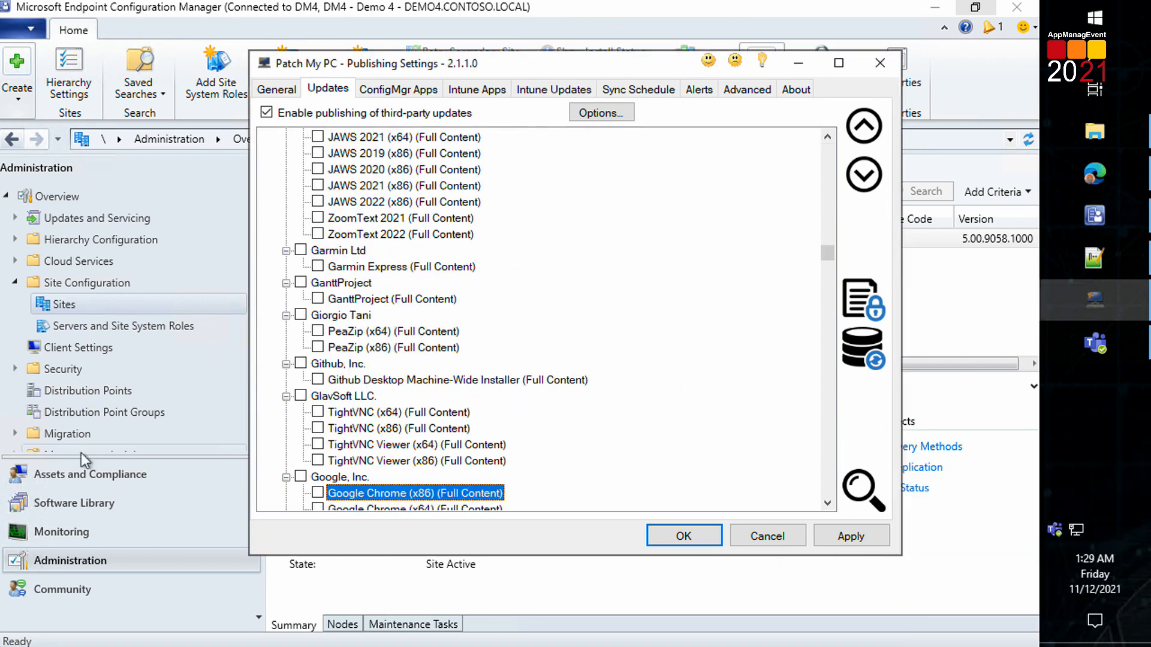
scroll(493, 433, down, 1)
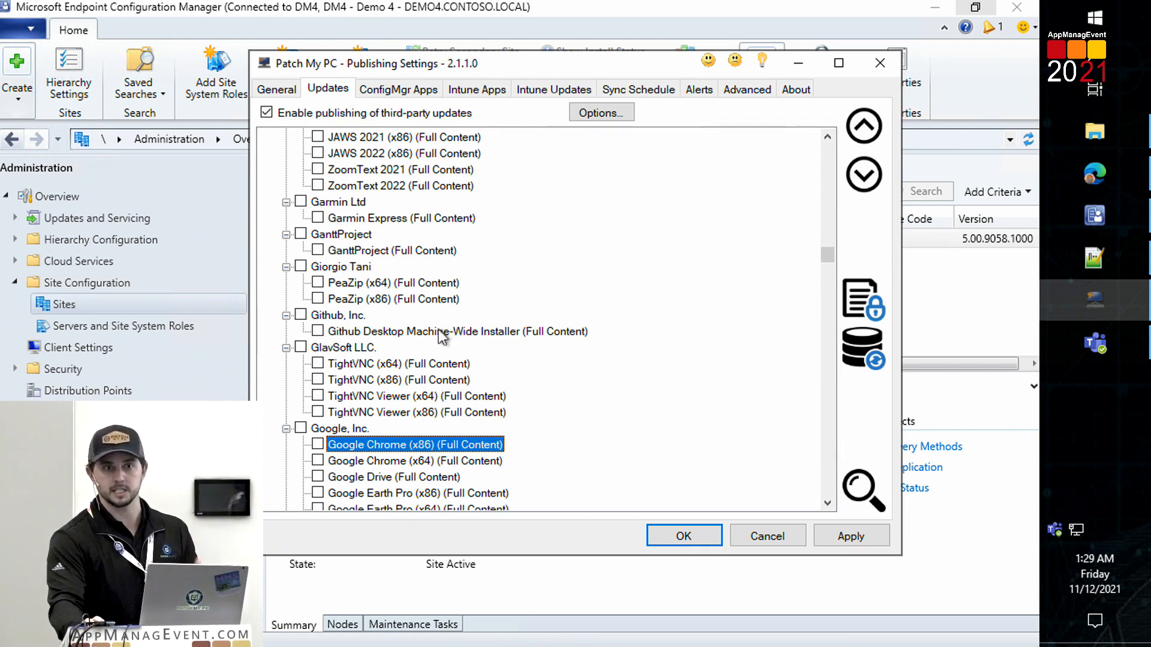
scroll(437, 300, down, 1)
scroll(422, 365, down, 2)
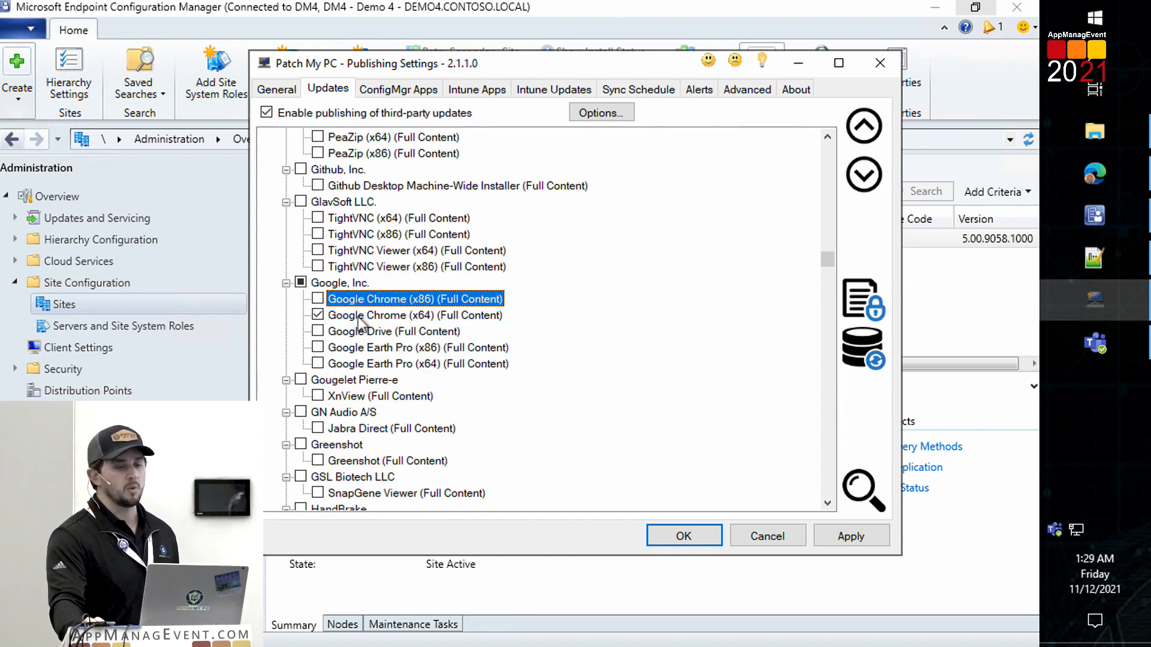
scroll(369, 322, down, 1)
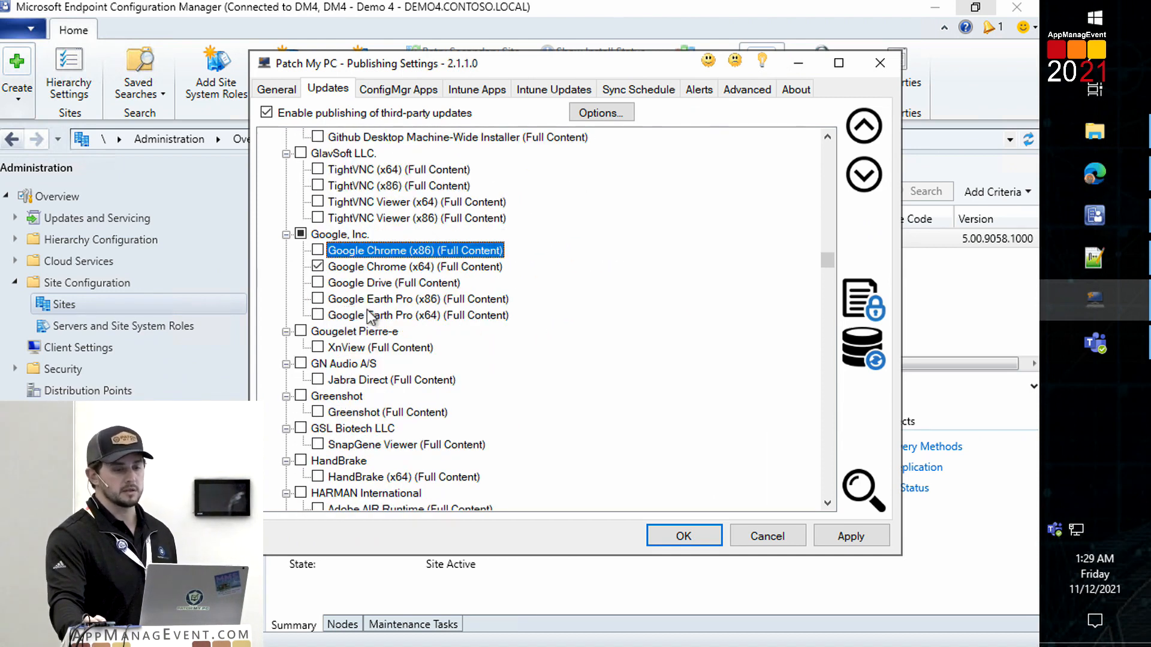
Step: Open the custom pre/post scripts for Google Chrome (x64), and browse to the Scripts folder for the post script, checking the supported file types
right_click(381, 272)
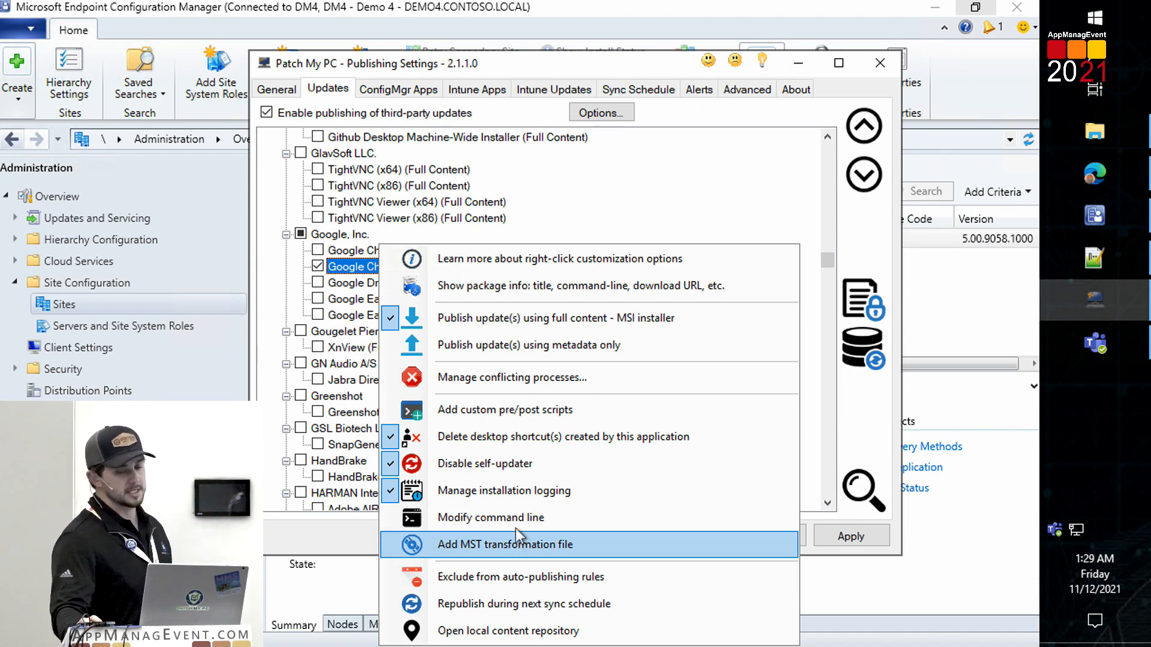
click(514, 412)
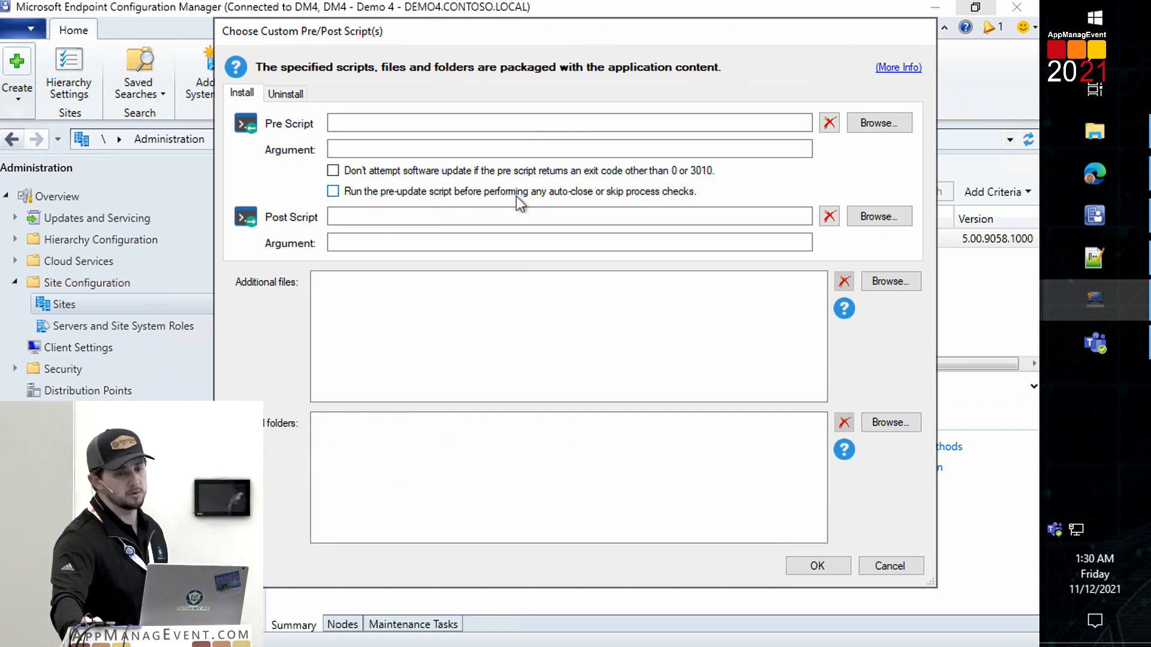
click(890, 219)
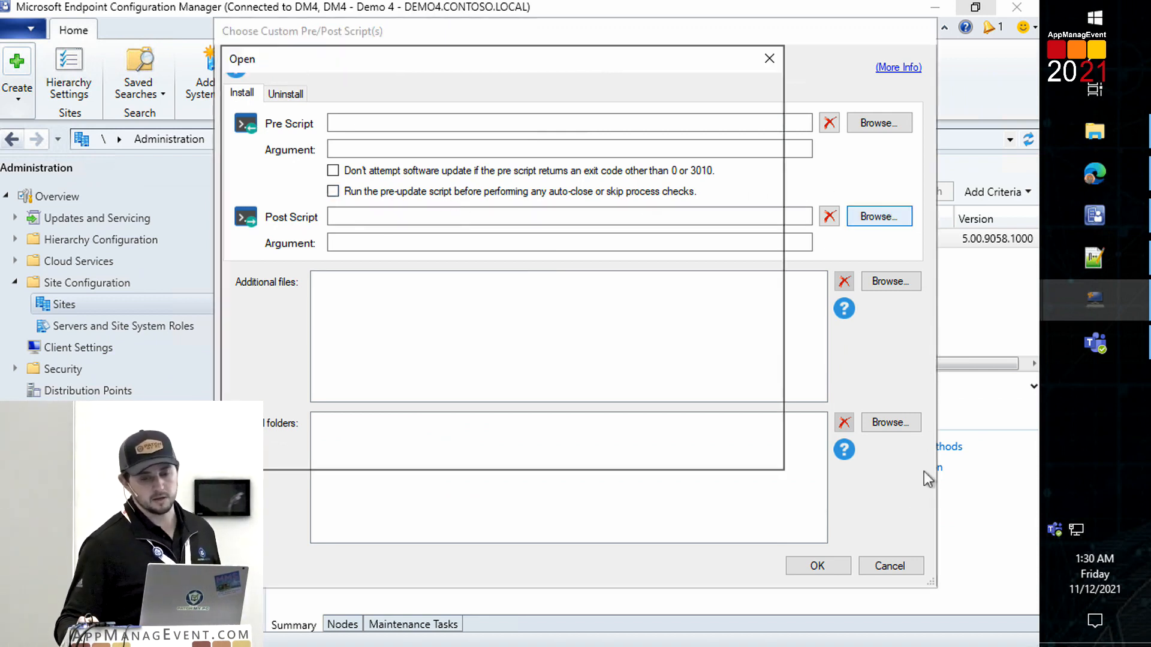
click(757, 421)
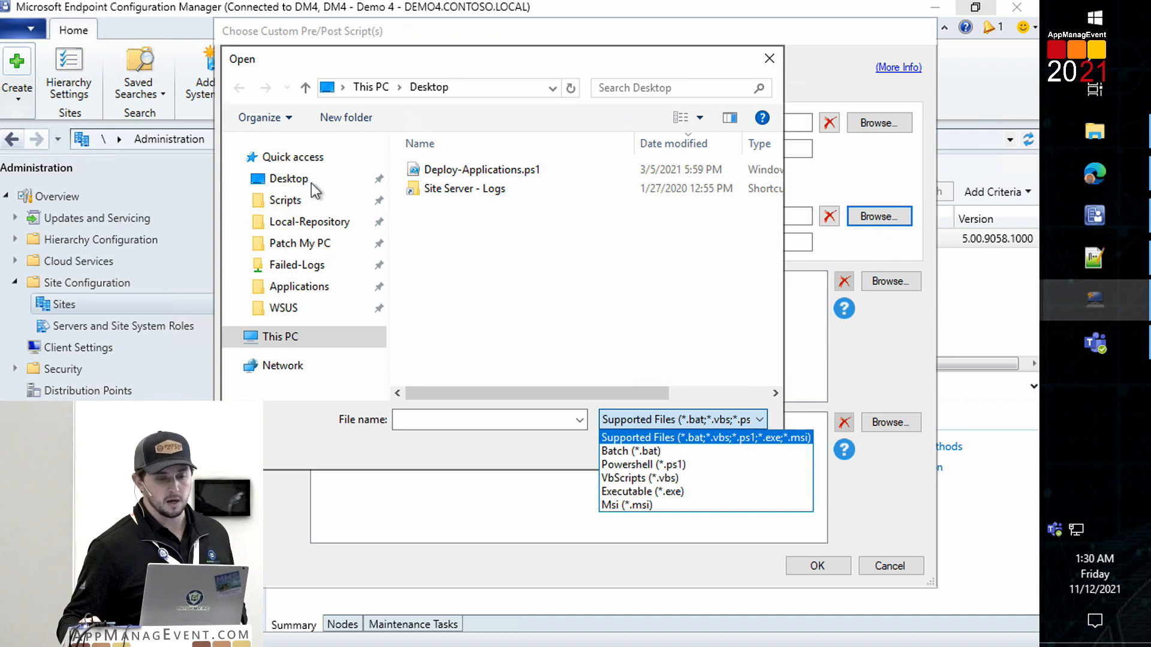
click(311, 206)
click(307, 201)
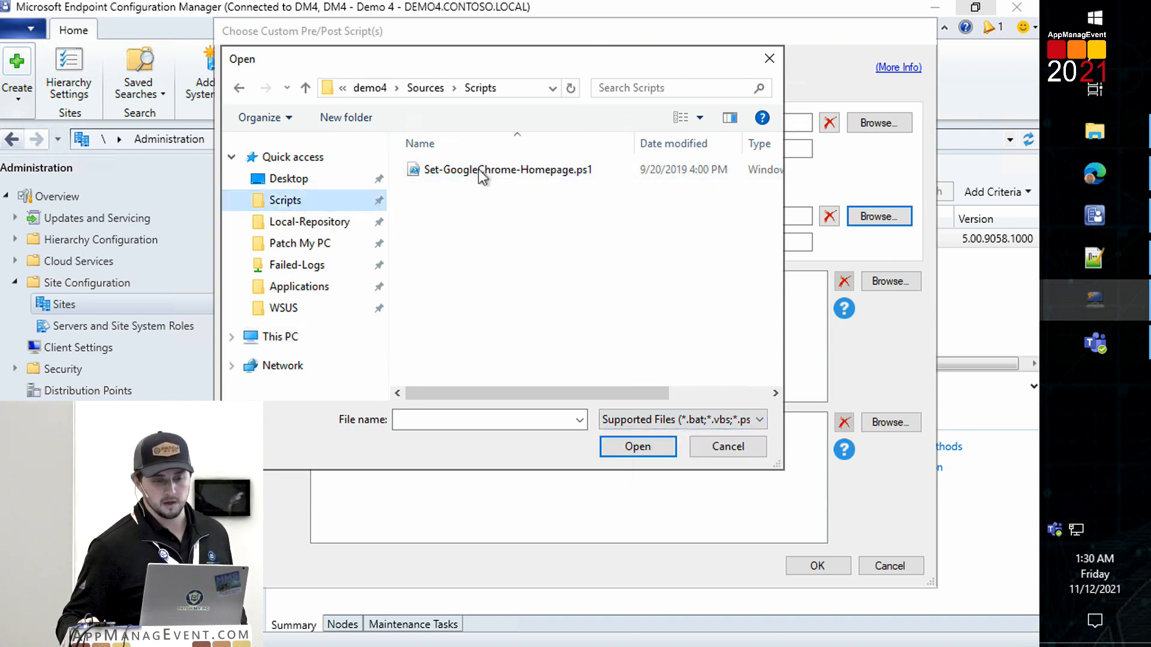
Step: Open Set-GoogleChrome-Homepage.ps1 in Notepad++ in a maximized window and examine the URL variable it uses
click(478, 169)
right_click(478, 169)
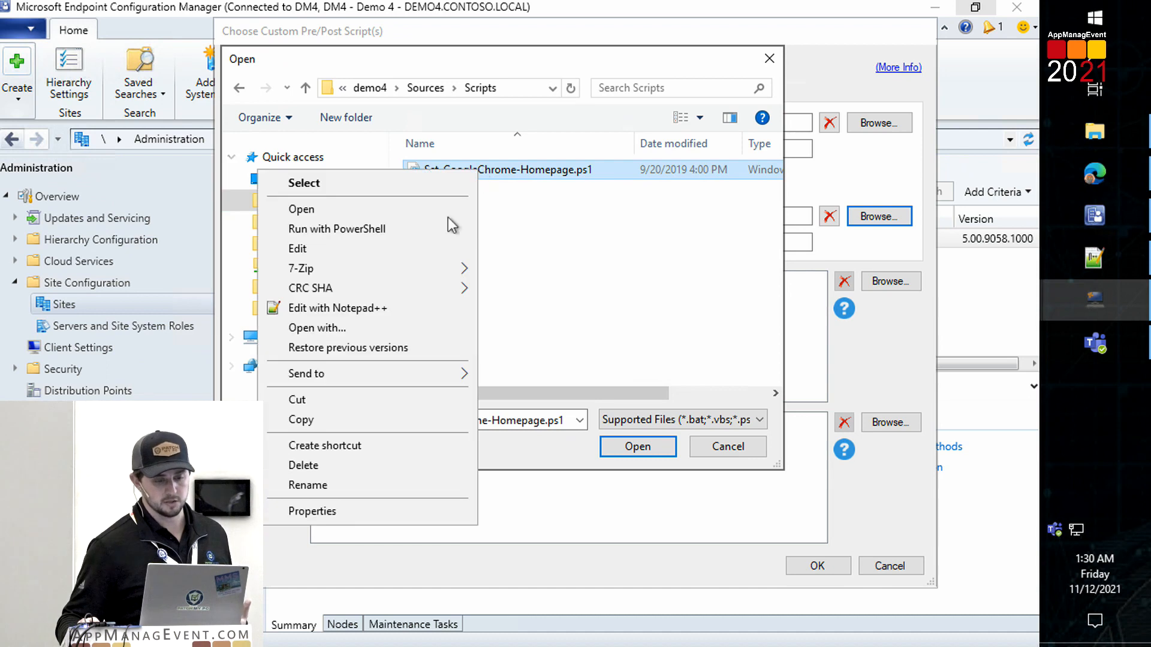
click(390, 308)
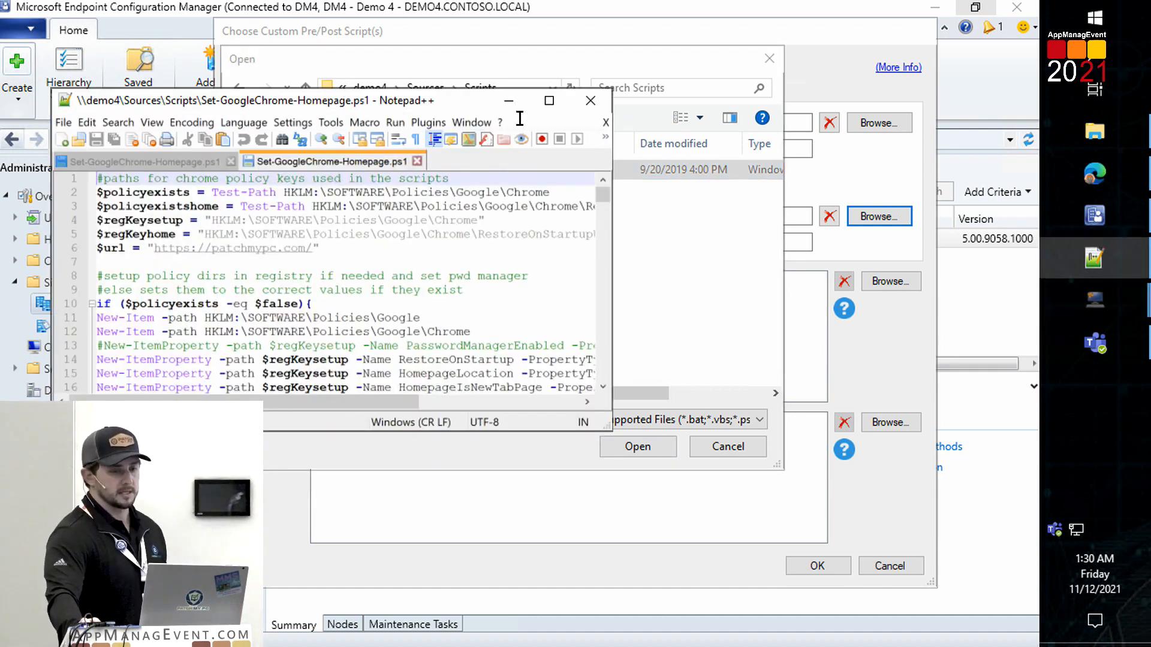
click(548, 100)
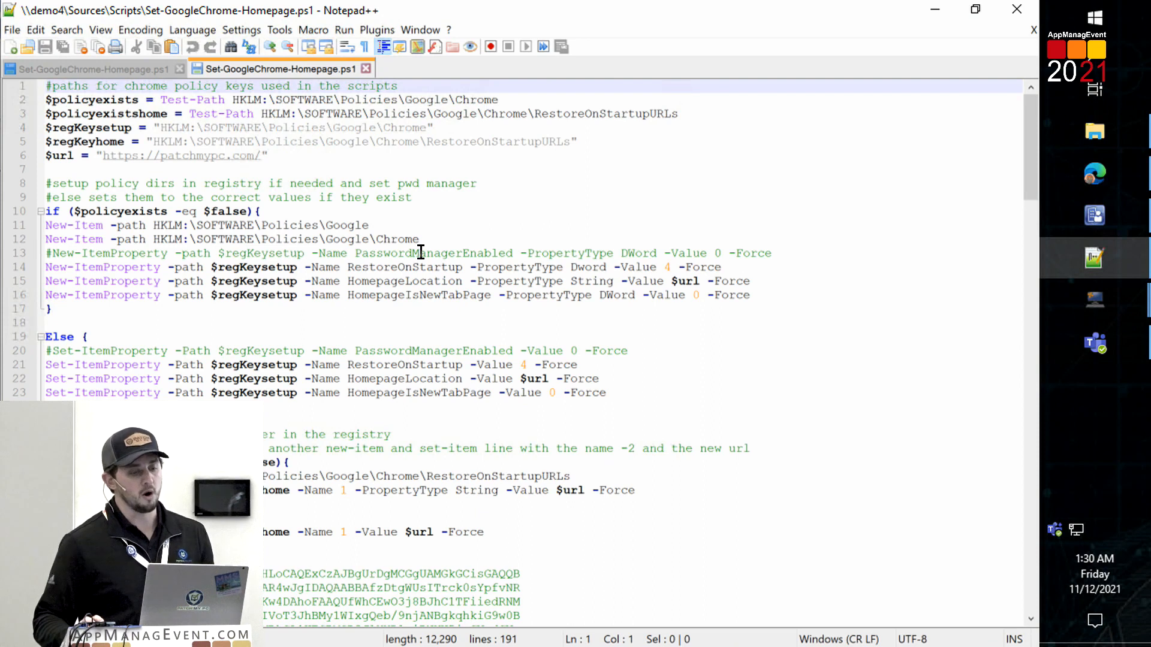
scroll(421, 252, up, 3)
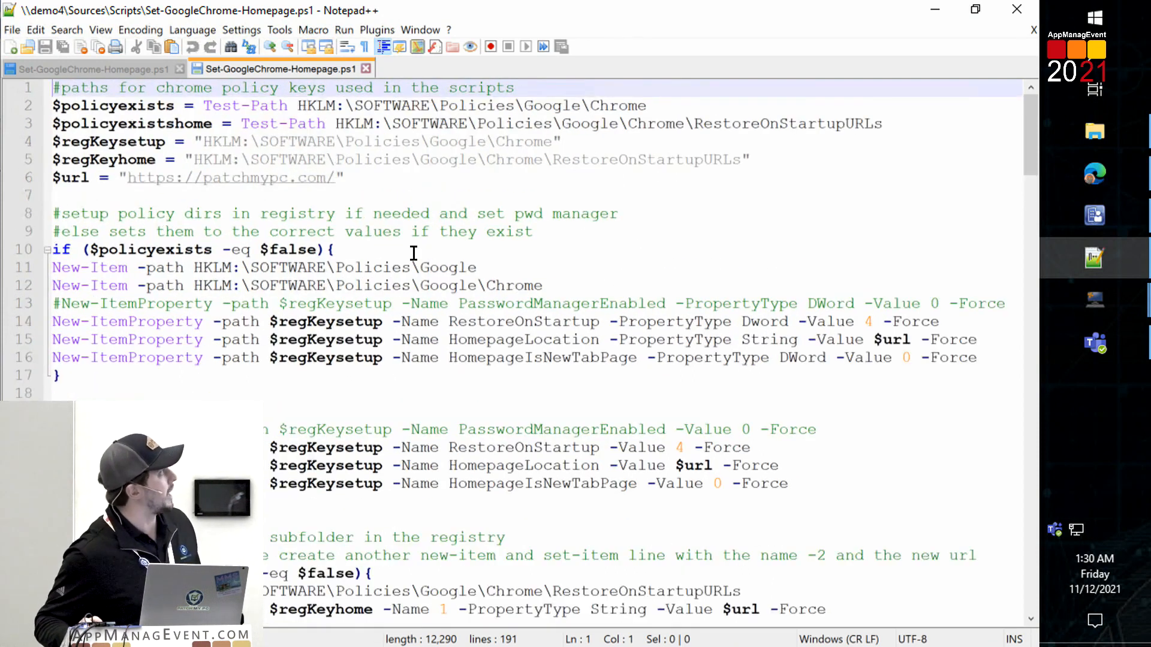
drag(367, 177, 220, 187)
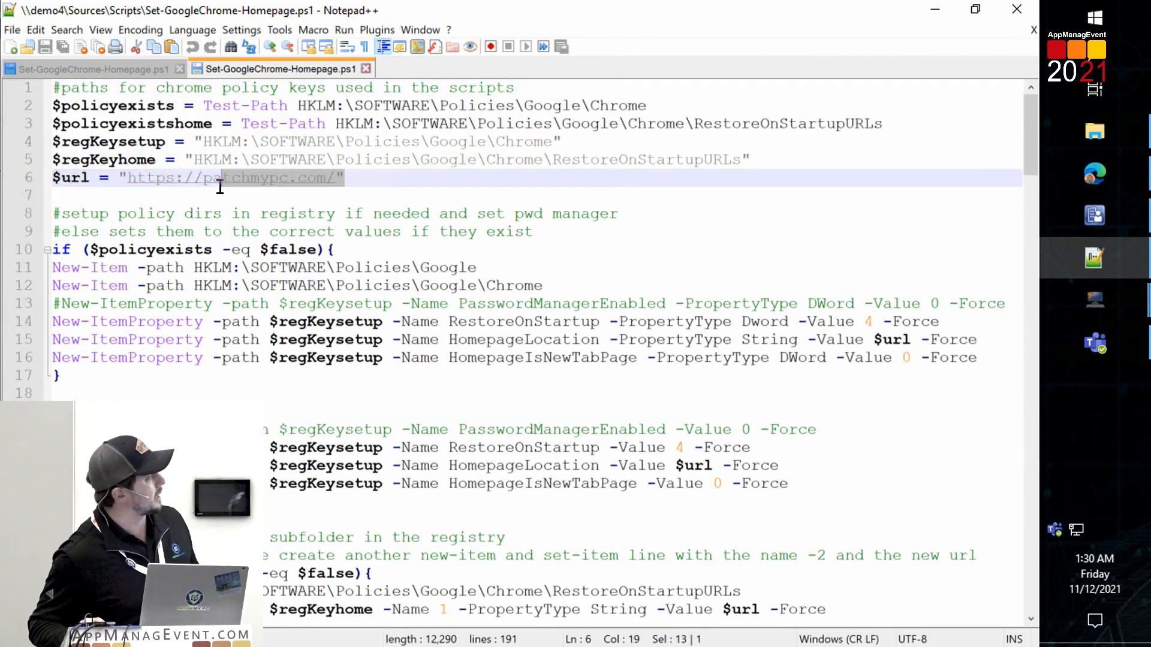
Step: Check the RestoreOnStartup entry in the script, and set Set-GoogleChrome-Homepage.ps1 as the post script for Google Chrome (x64)
double_click(490, 324)
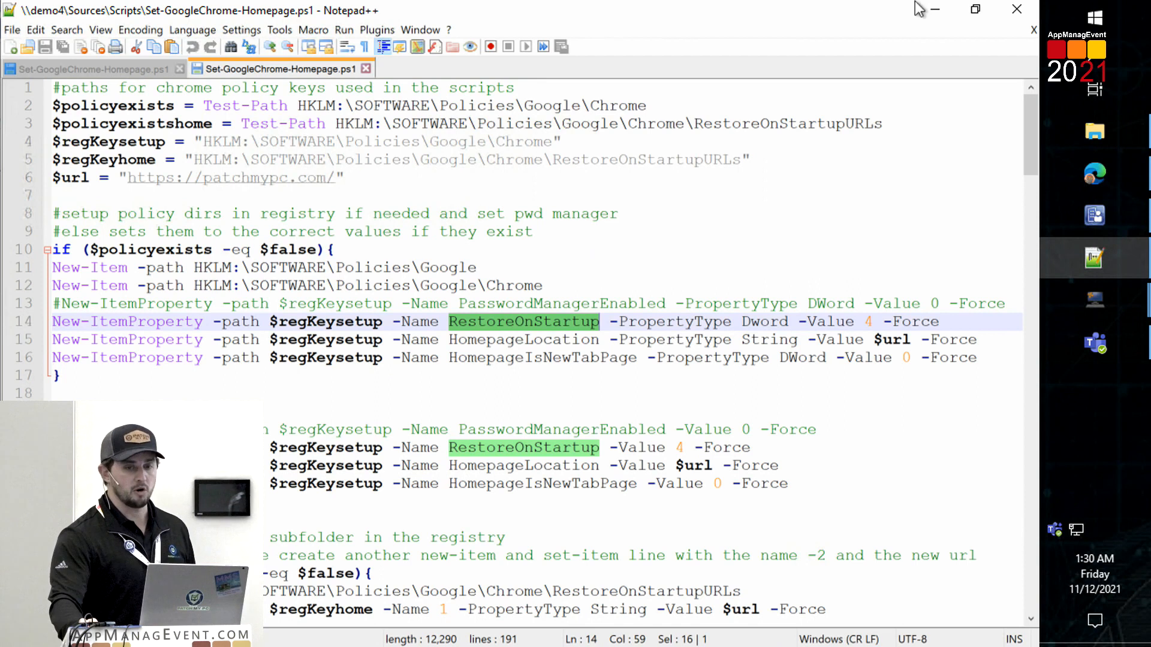
click(937, 13)
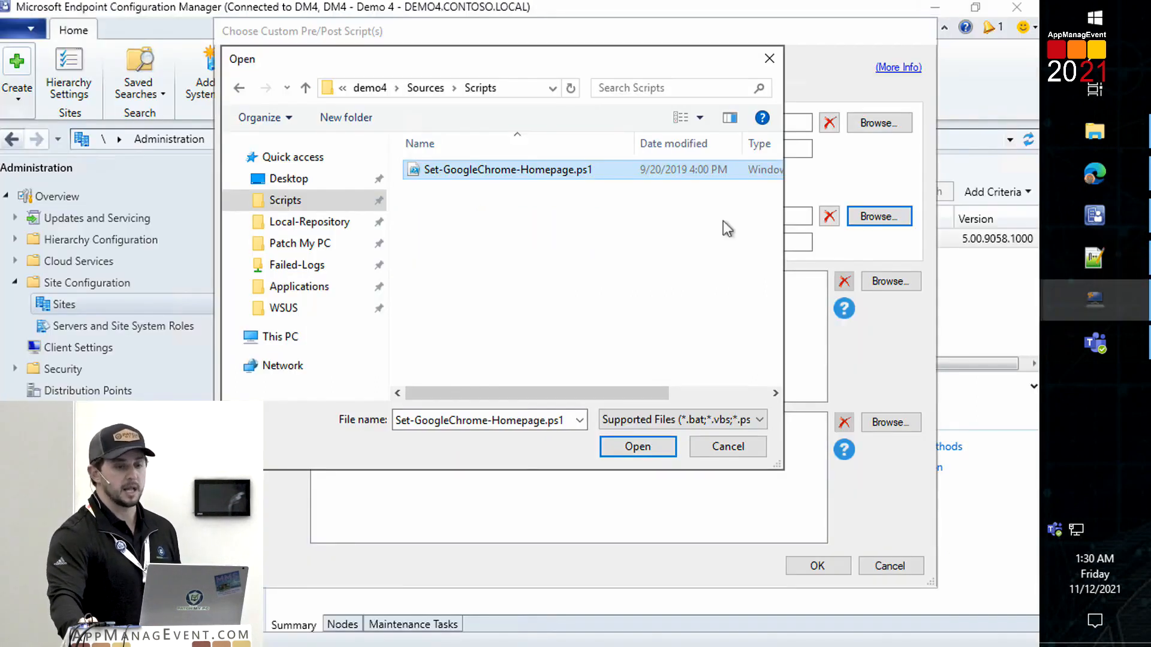
double_click(577, 173)
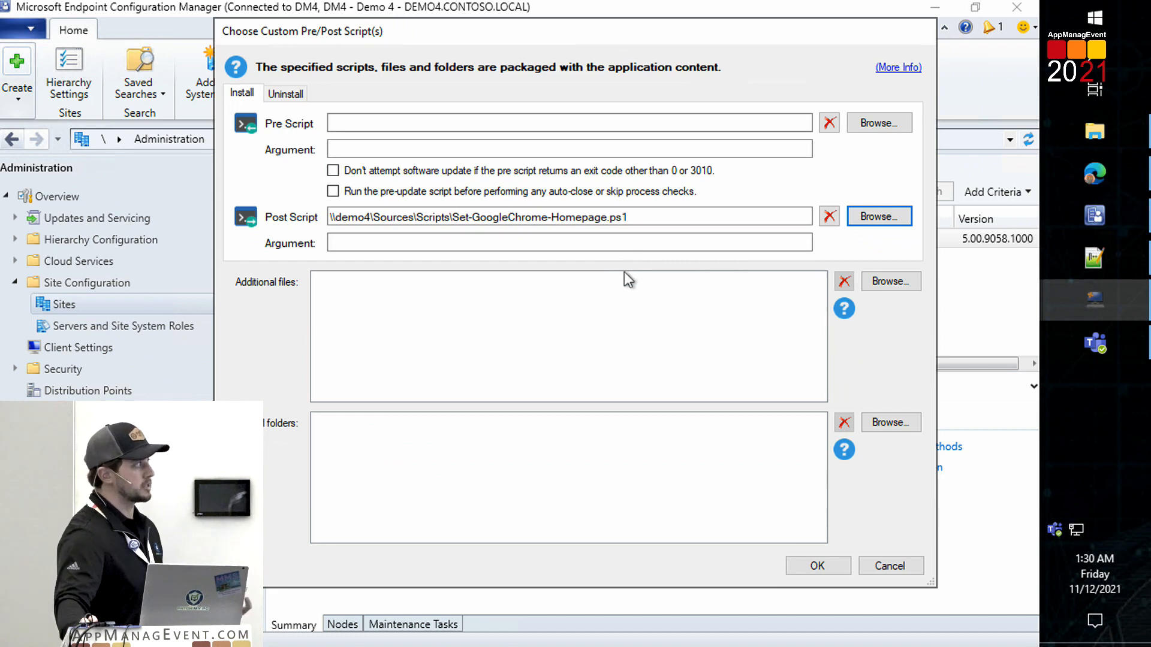
click(841, 566)
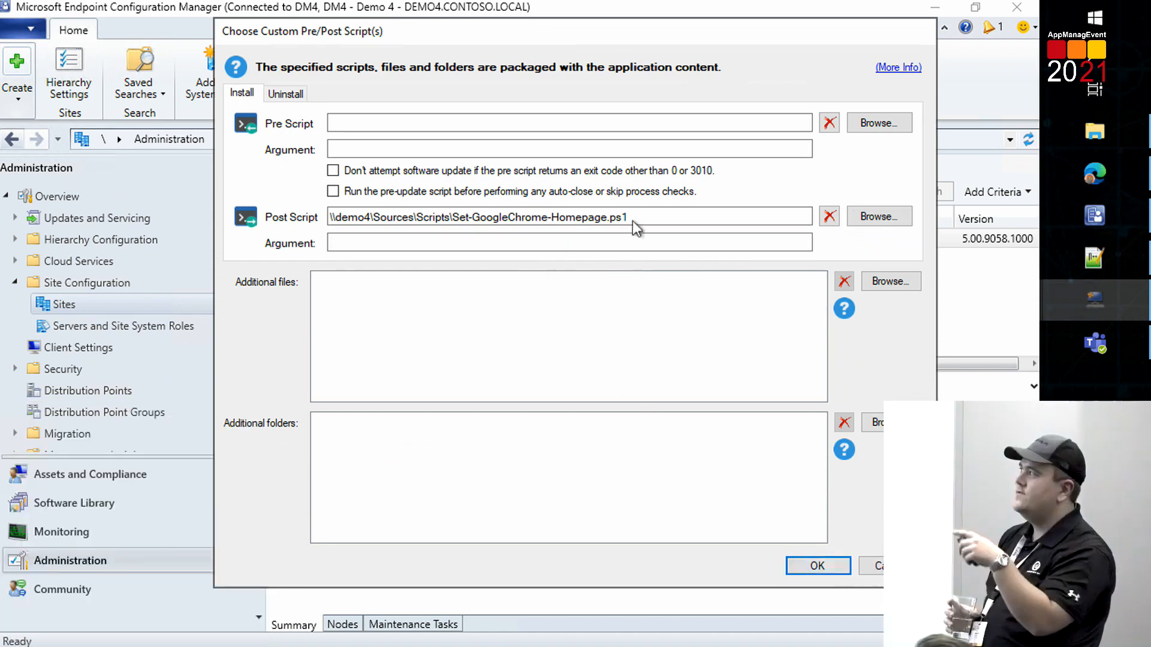
Step: View the file selection for additional files without adding any, and confirm the custom scripts for Google Chrome (x64)
click(899, 282)
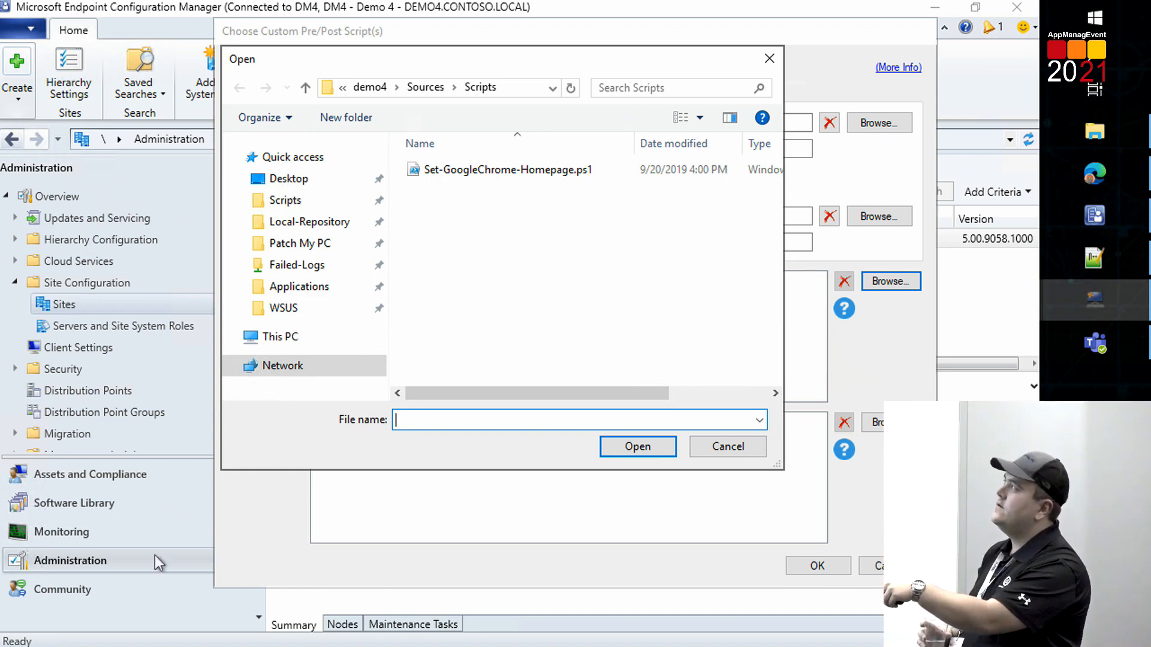
click(734, 445)
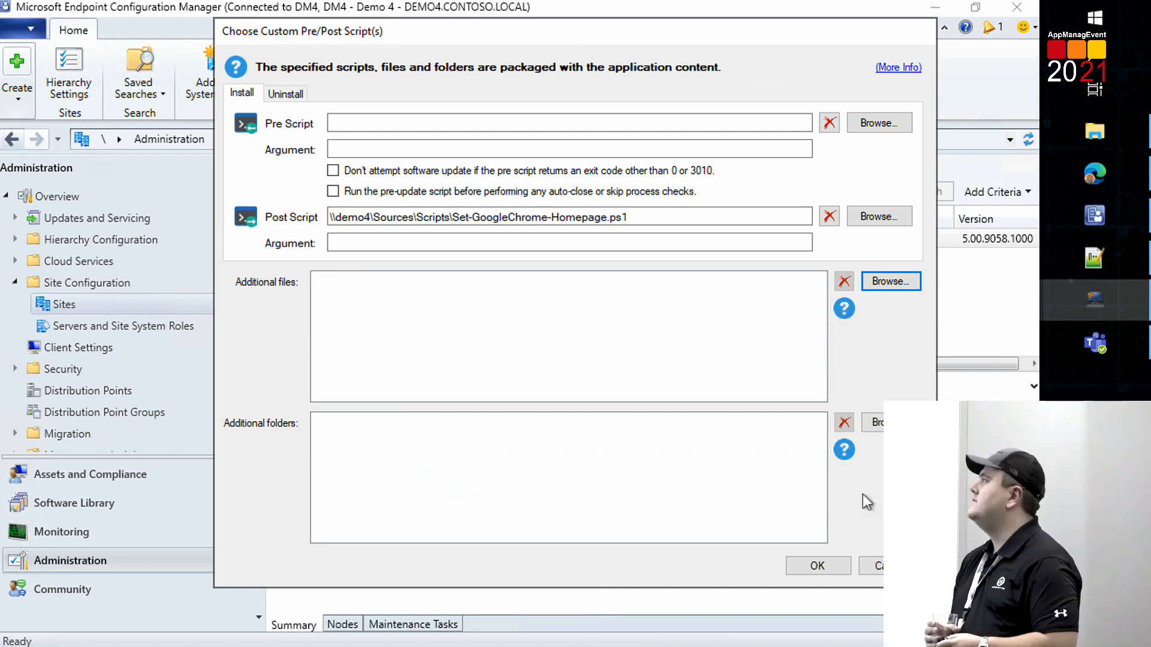
click(811, 564)
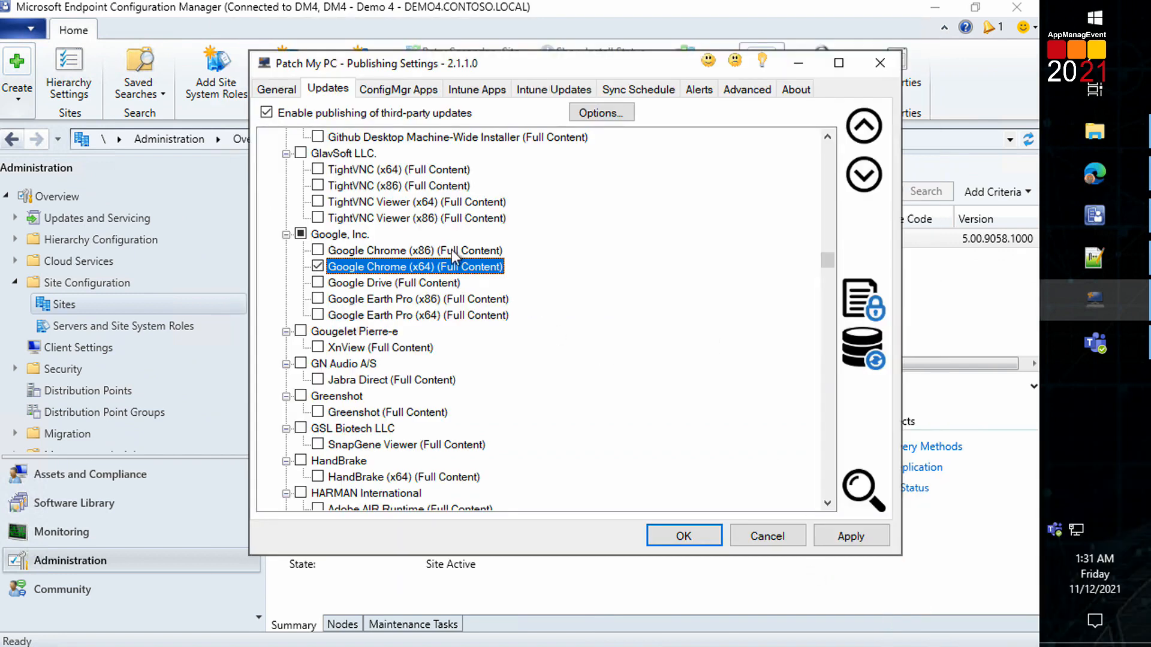
Step: Review the customization options of Google Chrome (x64) and its installation logging settings, leaving them without saving
right_click(453, 273)
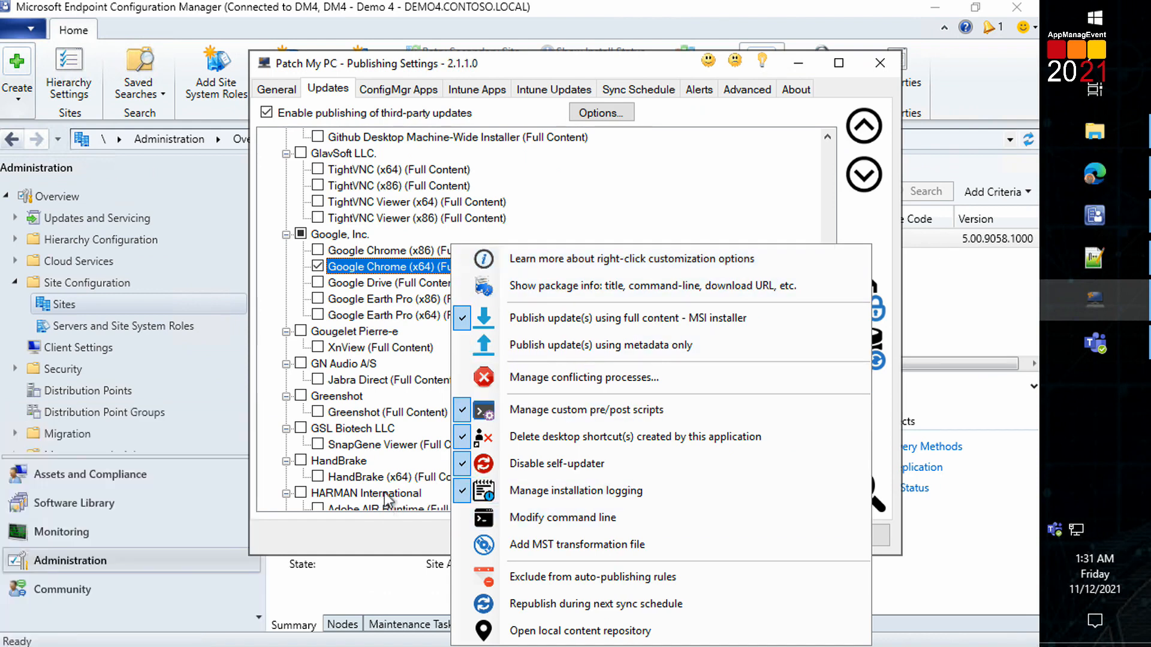
click(382, 271)
right_click(383, 271)
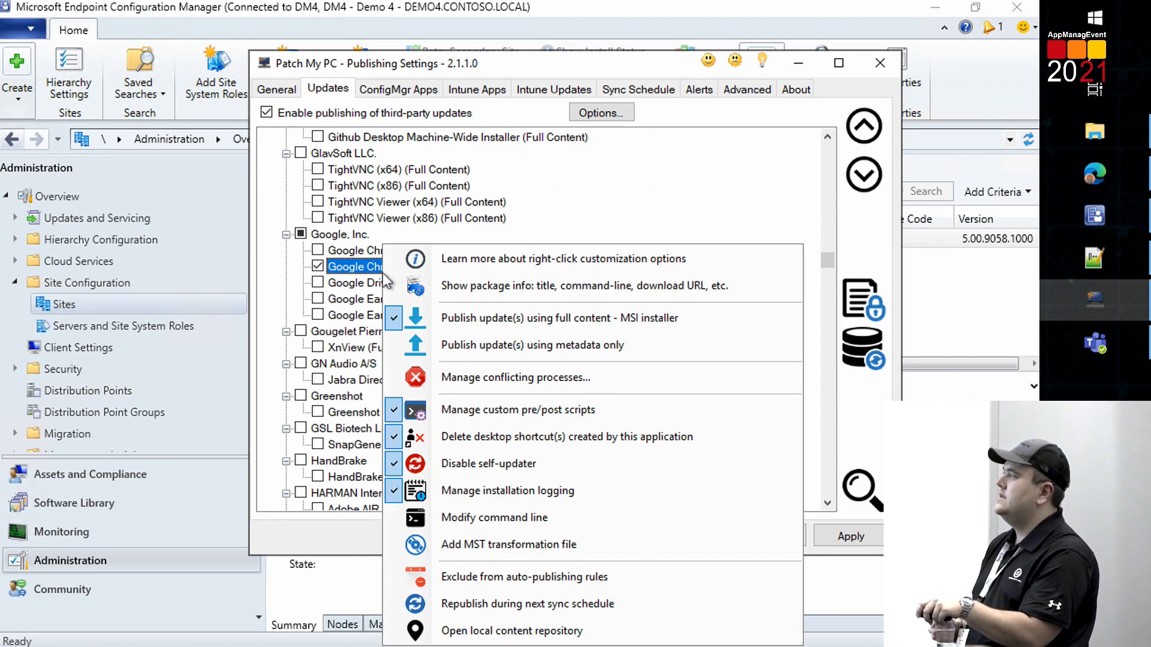
click(605, 491)
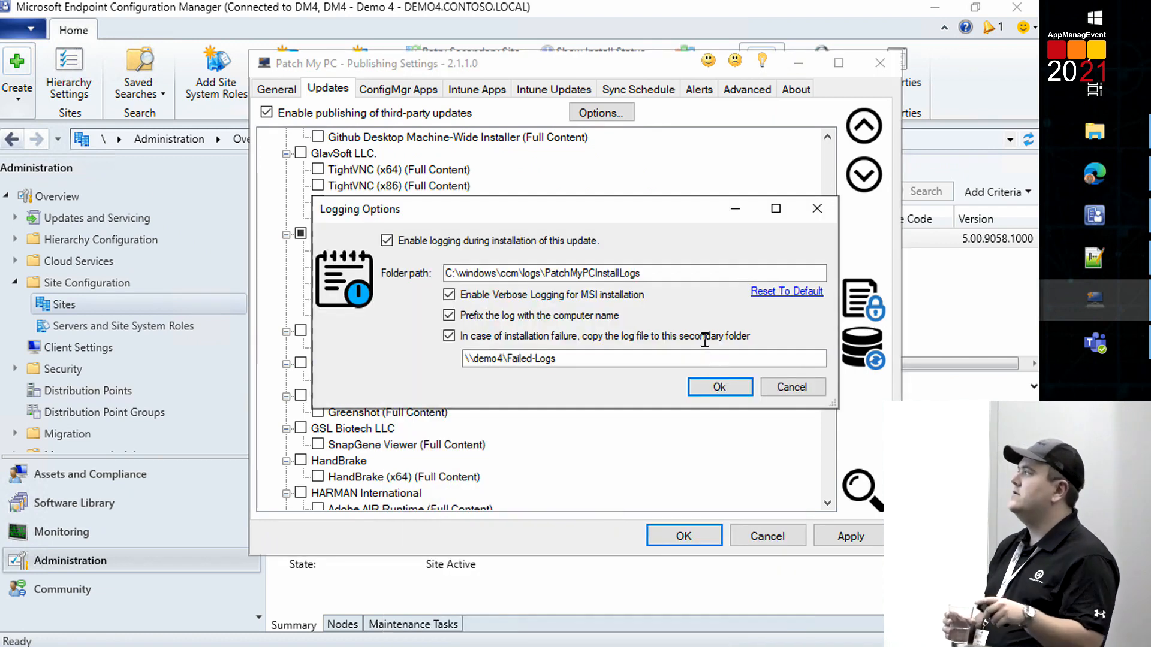
click(781, 389)
Step: View the command line customization of Google Chrome (x64) and its example arguments, and cancel without adding an argument
scroll(562, 331, down, 1)
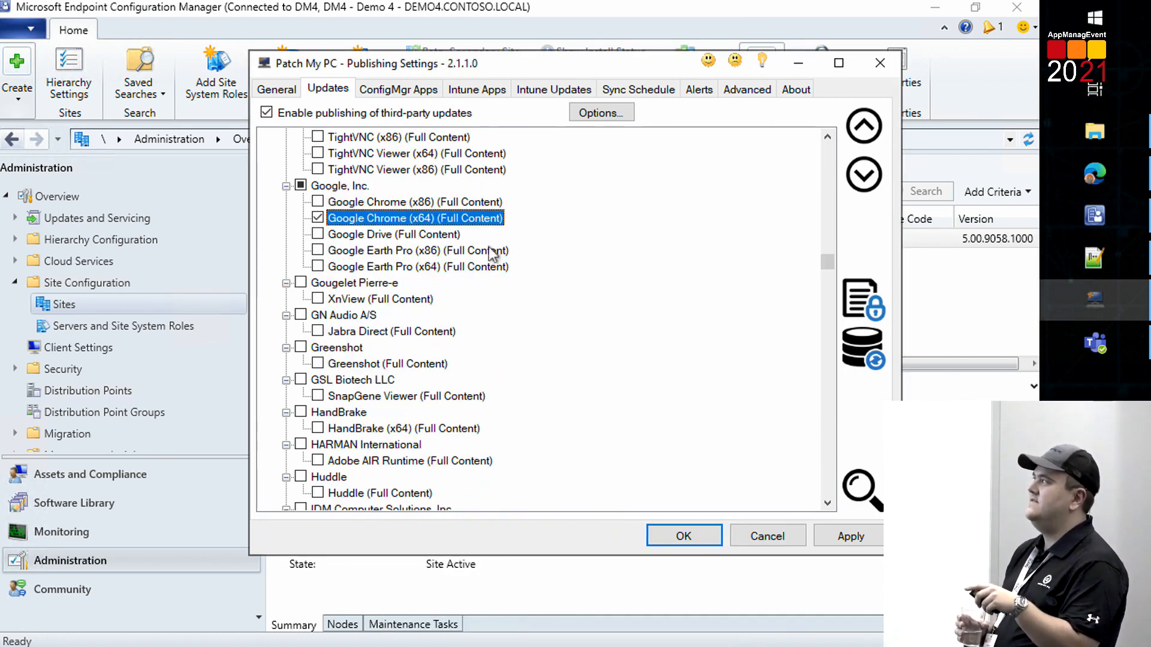
right_click(479, 222)
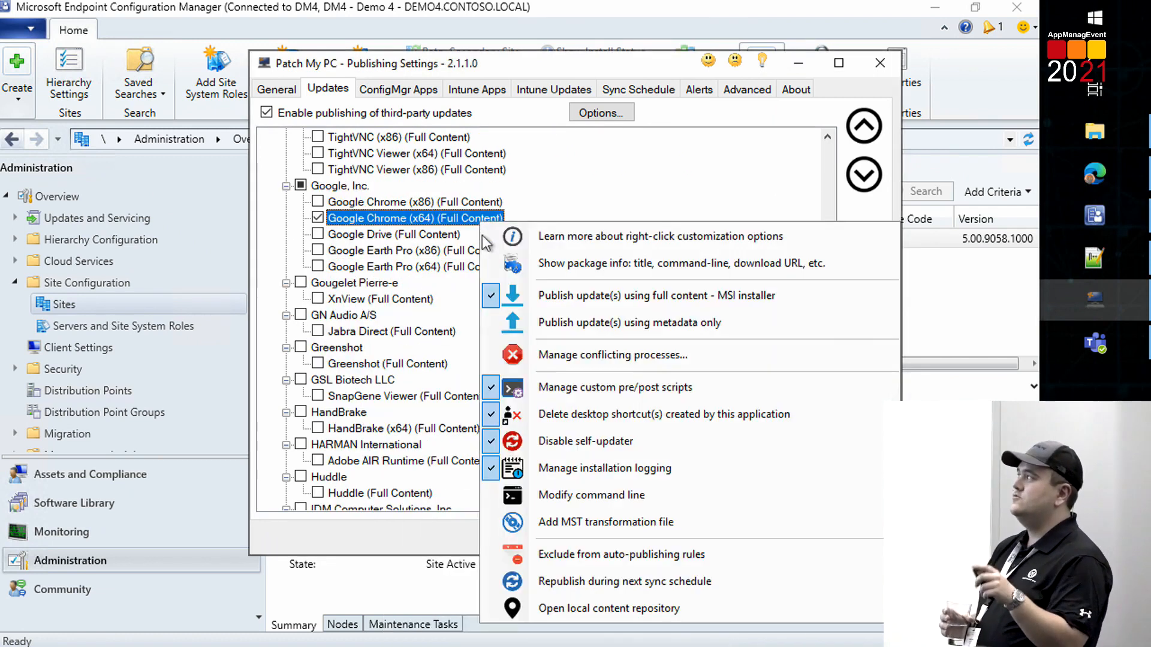
click(610, 493)
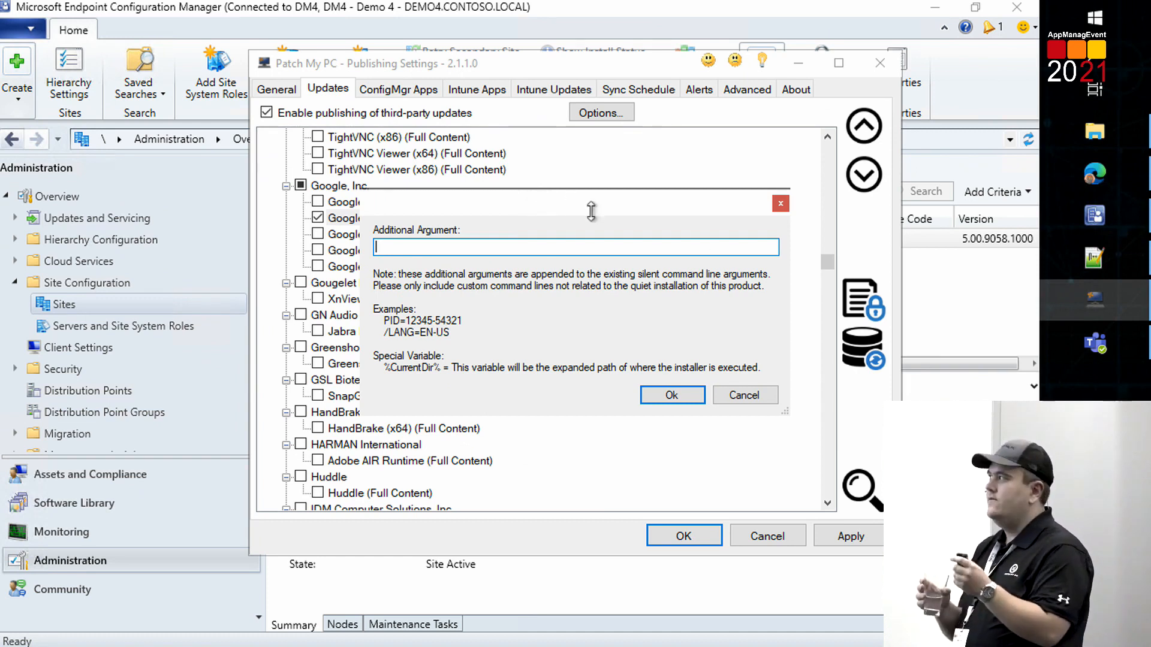
click(734, 395)
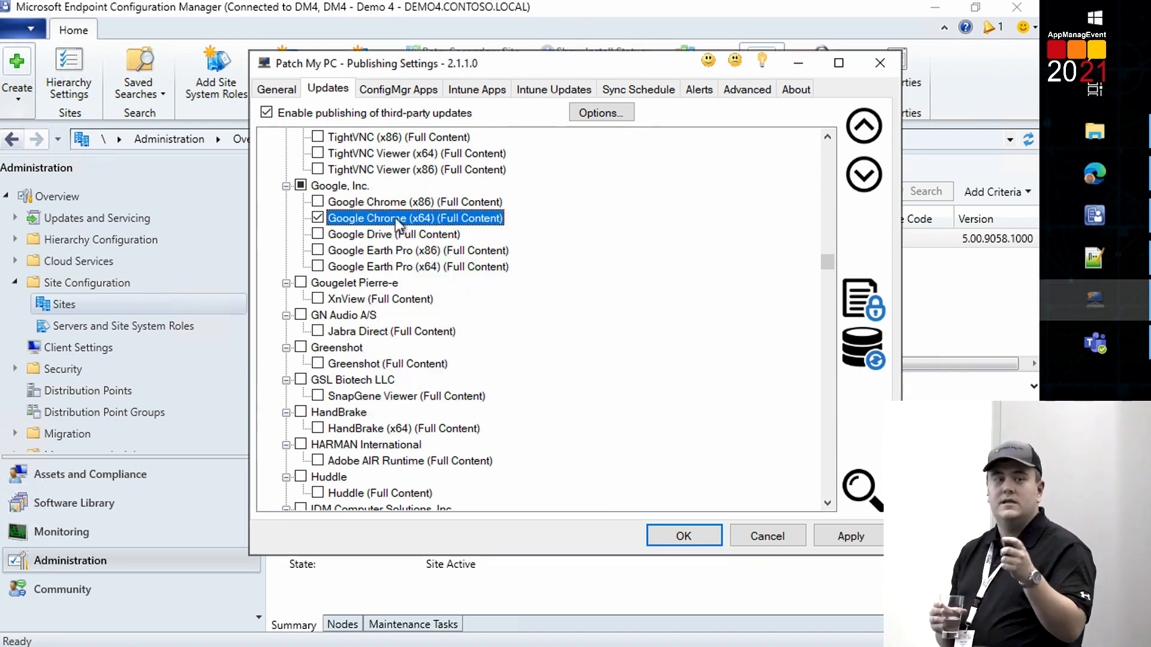
Step: Show the package info of Google Chrome (x64) in a maximized window to examine its command line, and close it
right_click(399, 224)
click(560, 257)
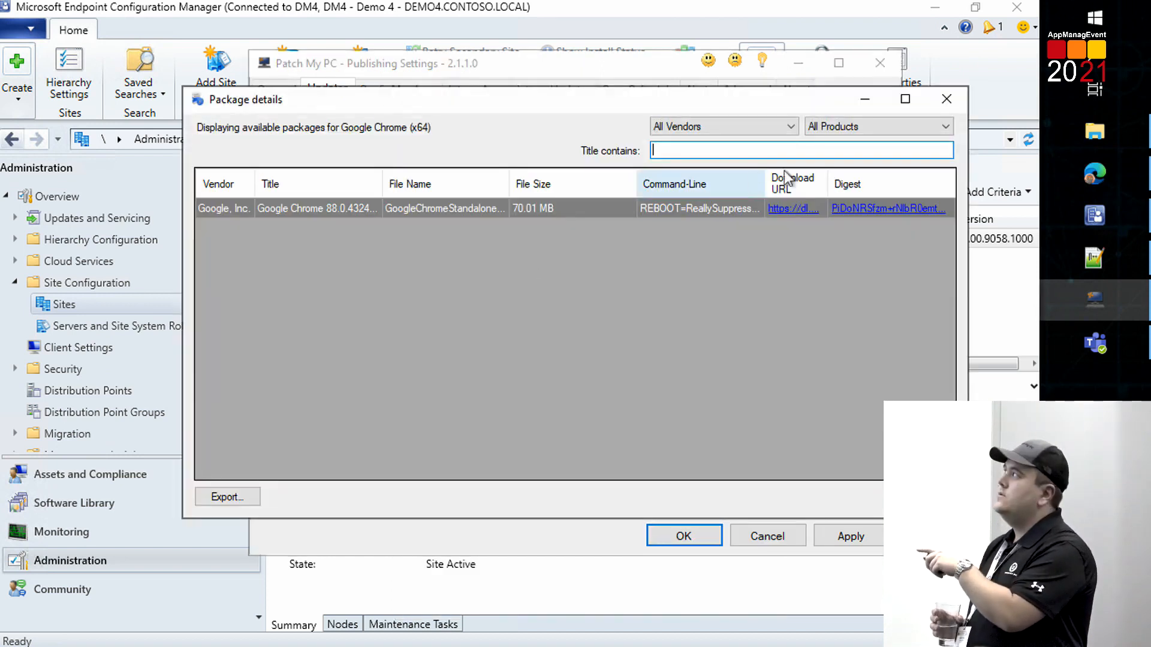
click(909, 106)
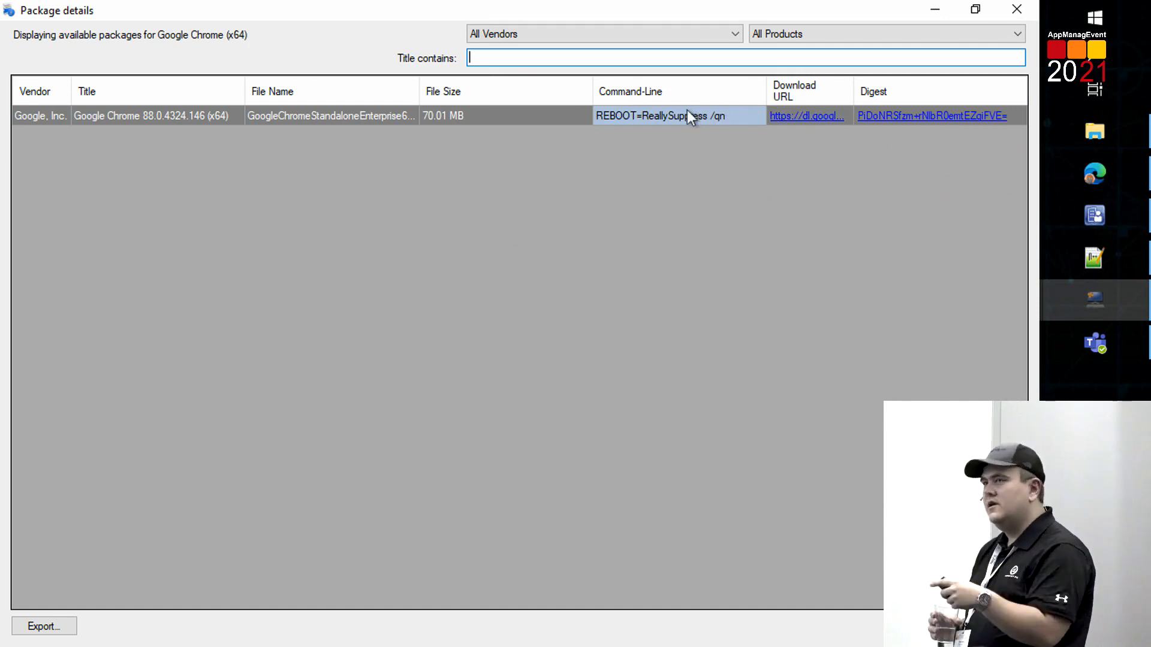
click(1016, 10)
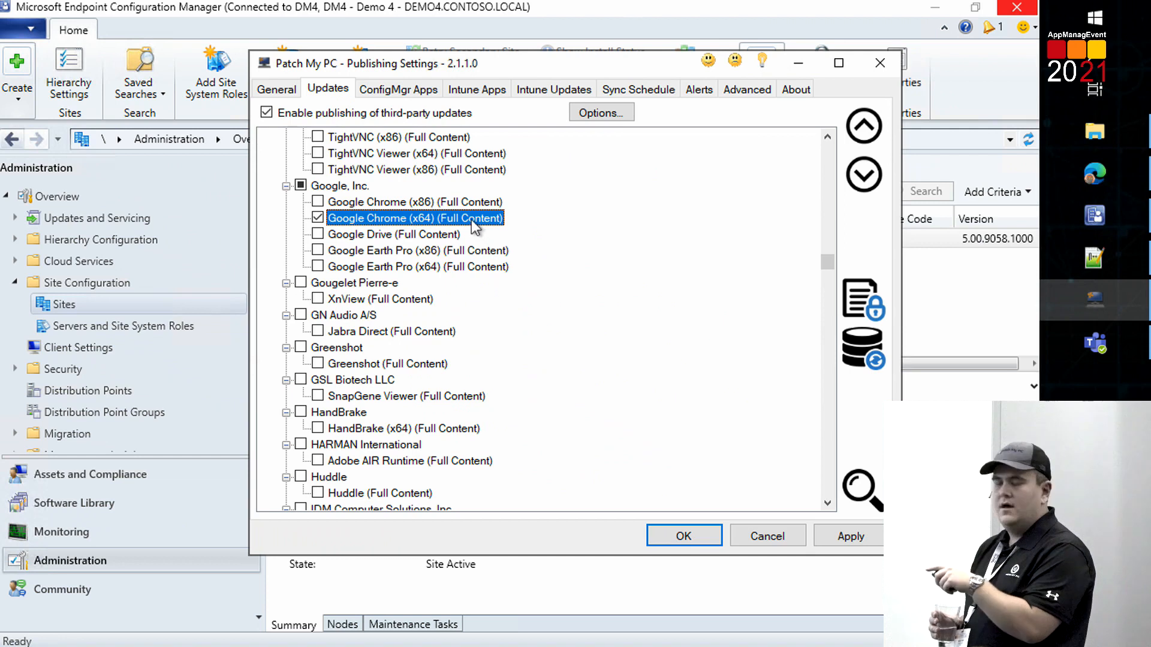
Step: Reopen the Google Chrome (x64) package info, check its download URL, look up its digest on VirusTotal, and close the details
right_click(462, 216)
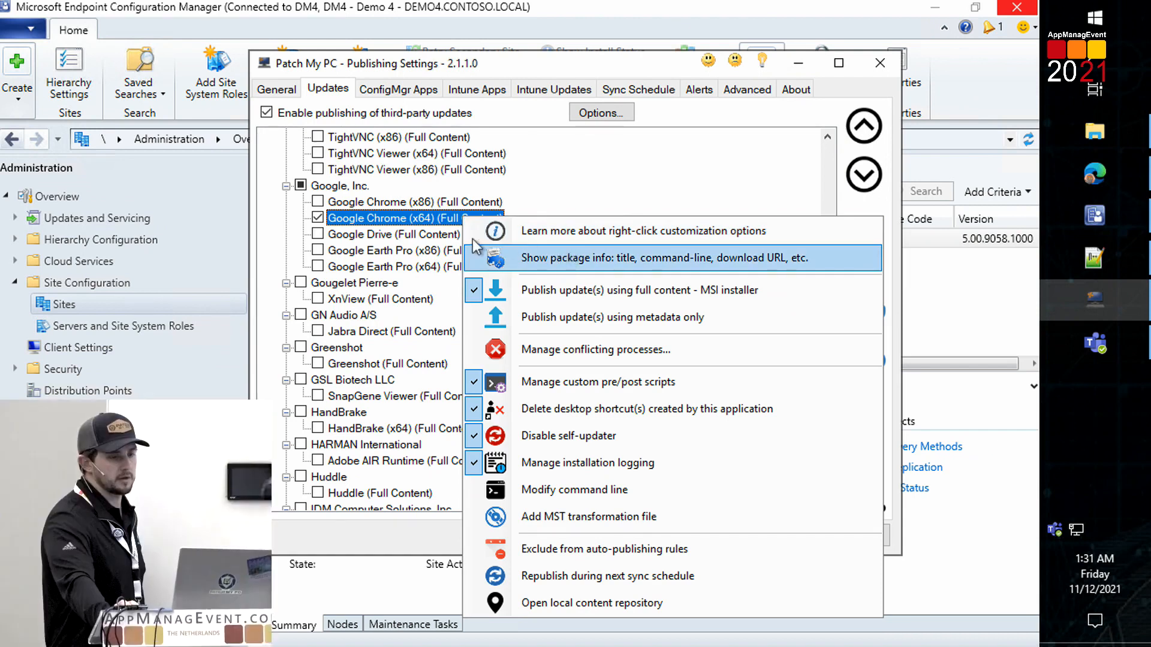
click(632, 267)
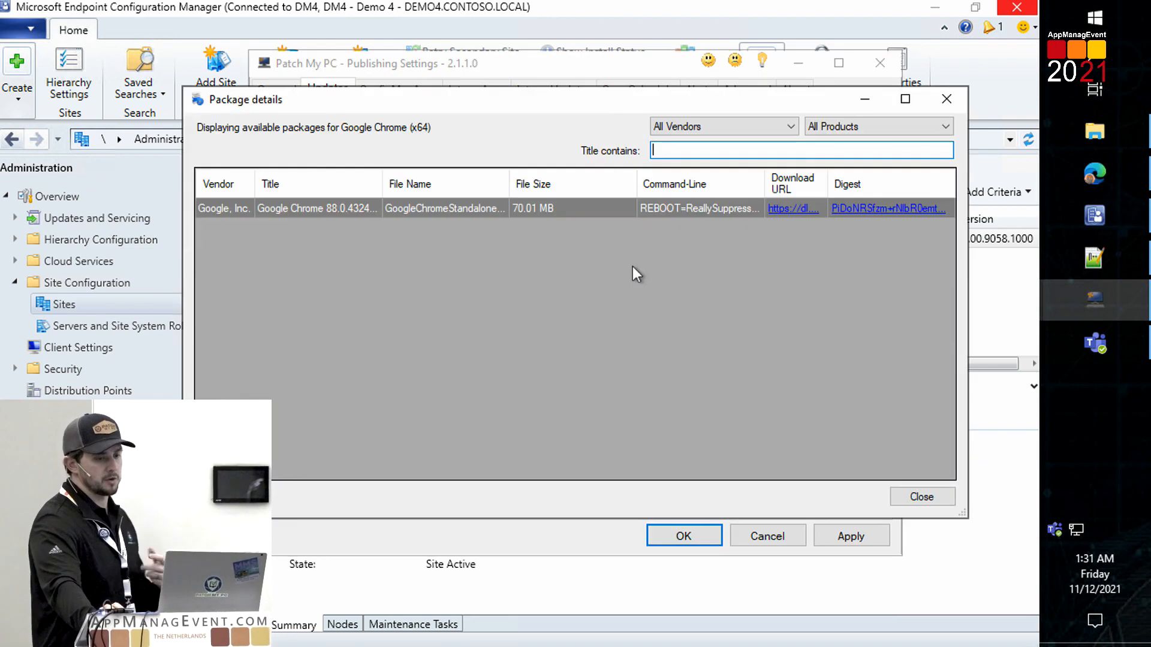
click(899, 102)
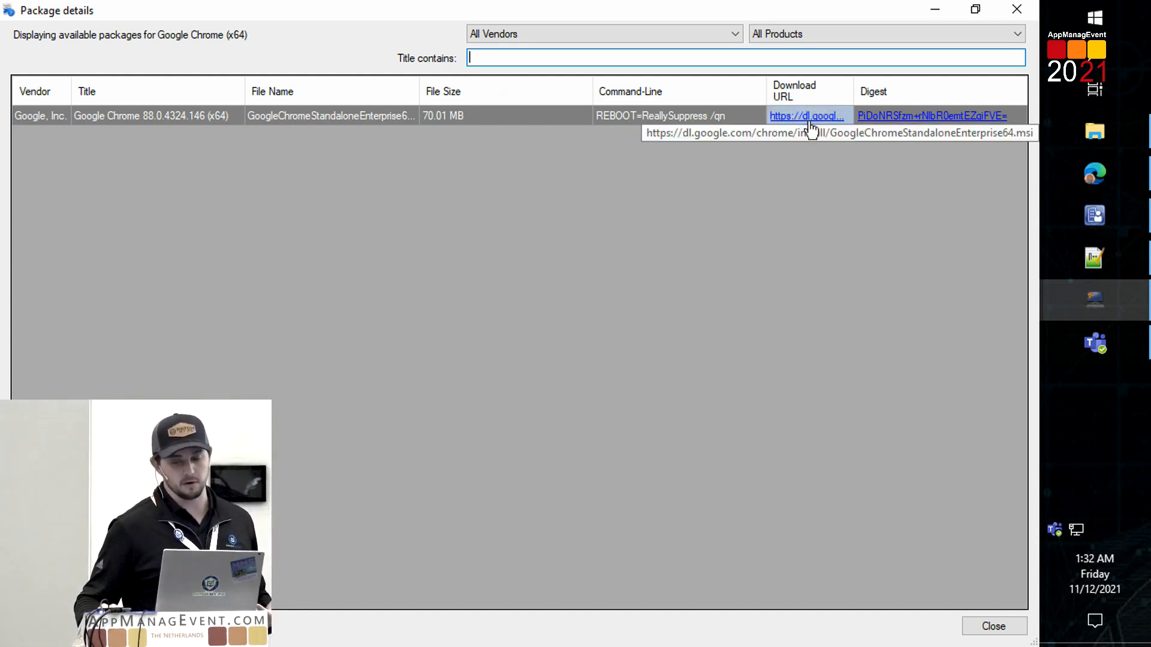
click(916, 117)
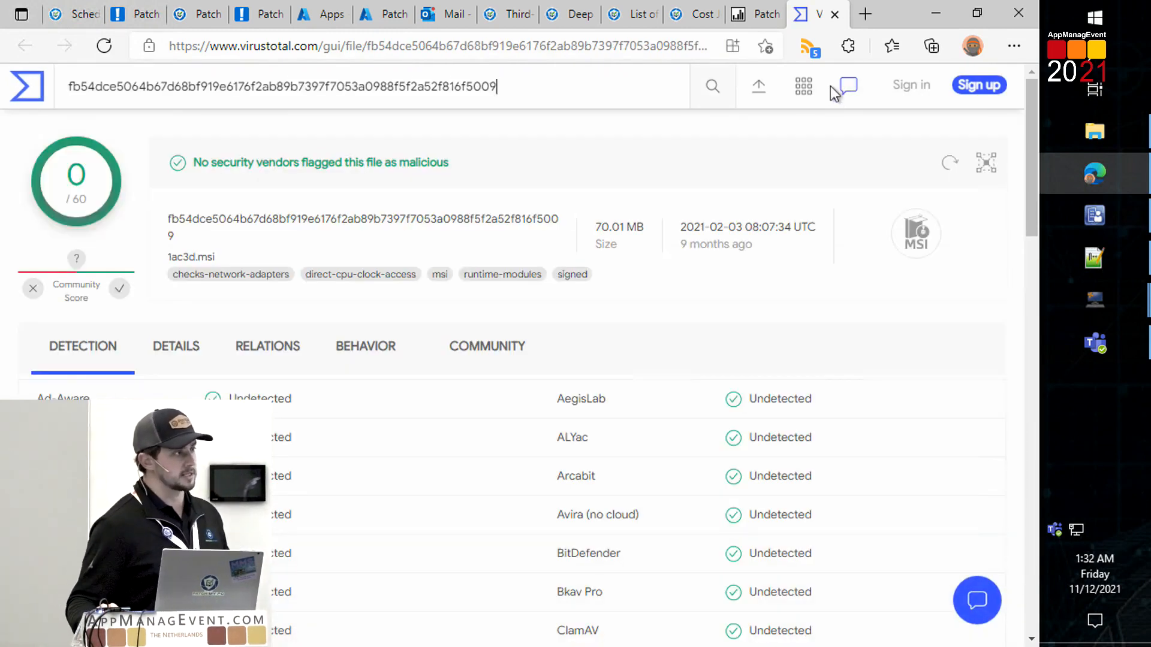
right_click(836, 91)
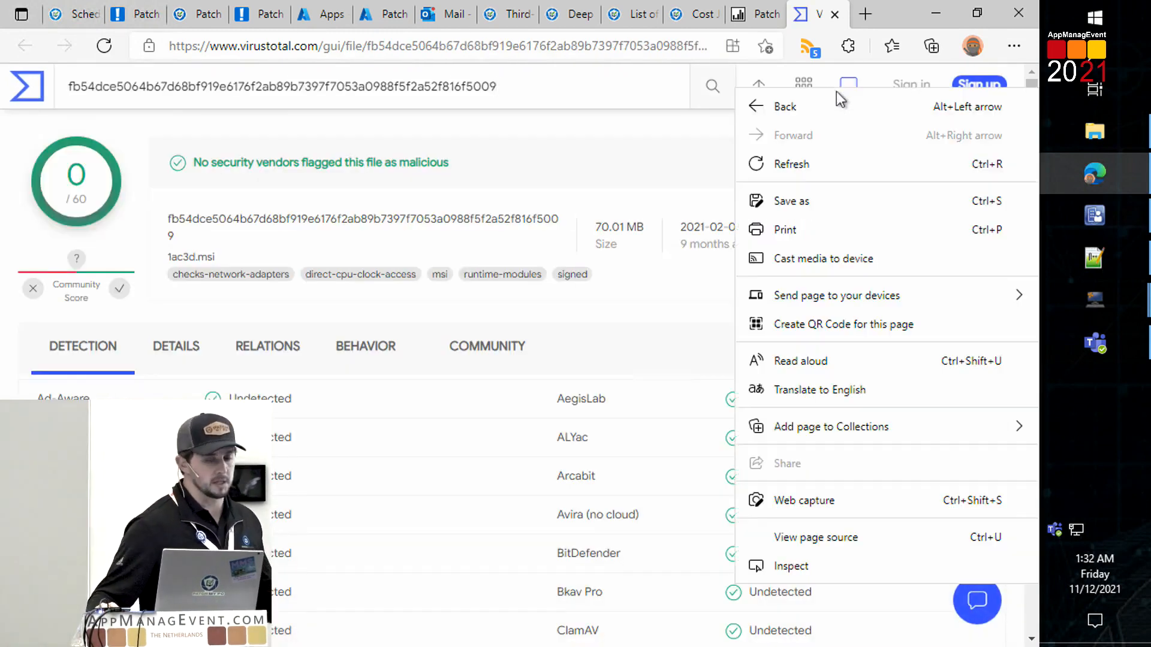
click(639, 126)
click(936, 14)
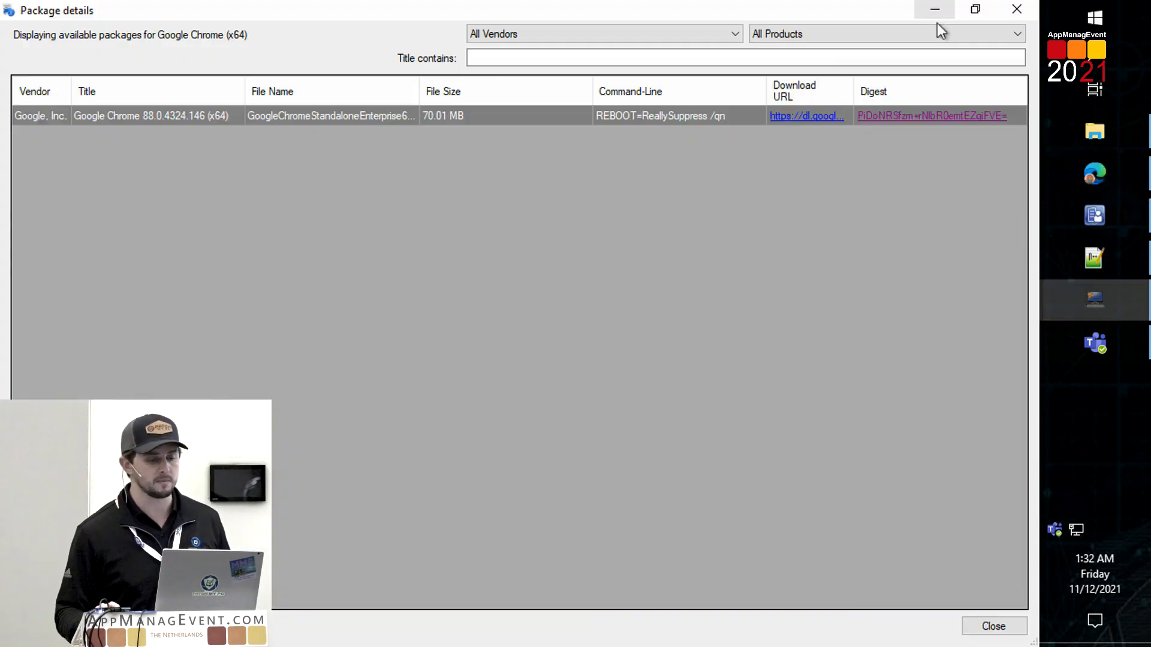
click(1017, 9)
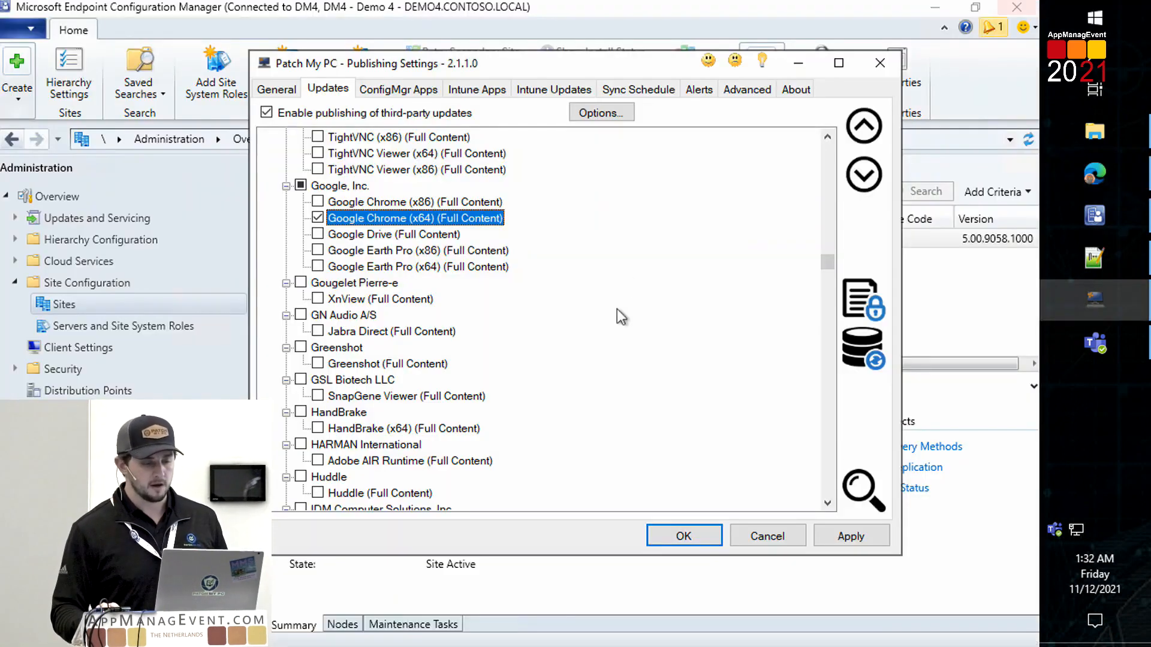
Step: Search the products for "notepad" and enable Notepad++ (x64) for publishing
key(ctrl+f)
text(notepad)
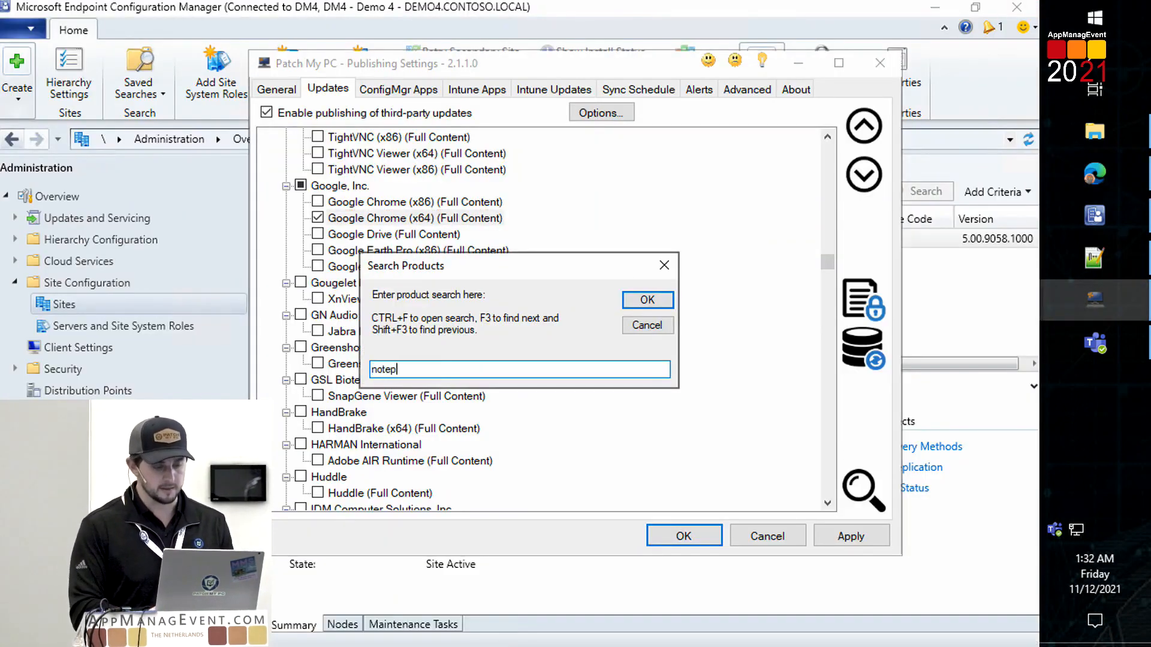
key(Return)
scroll(495, 442, down, 2)
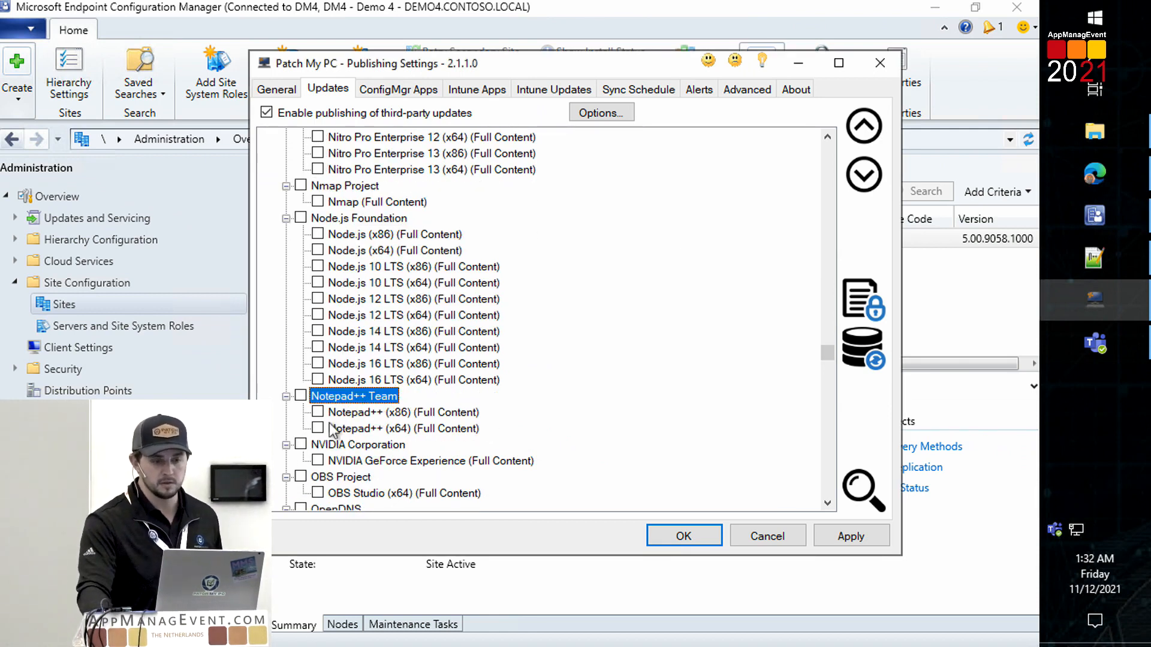
click(318, 429)
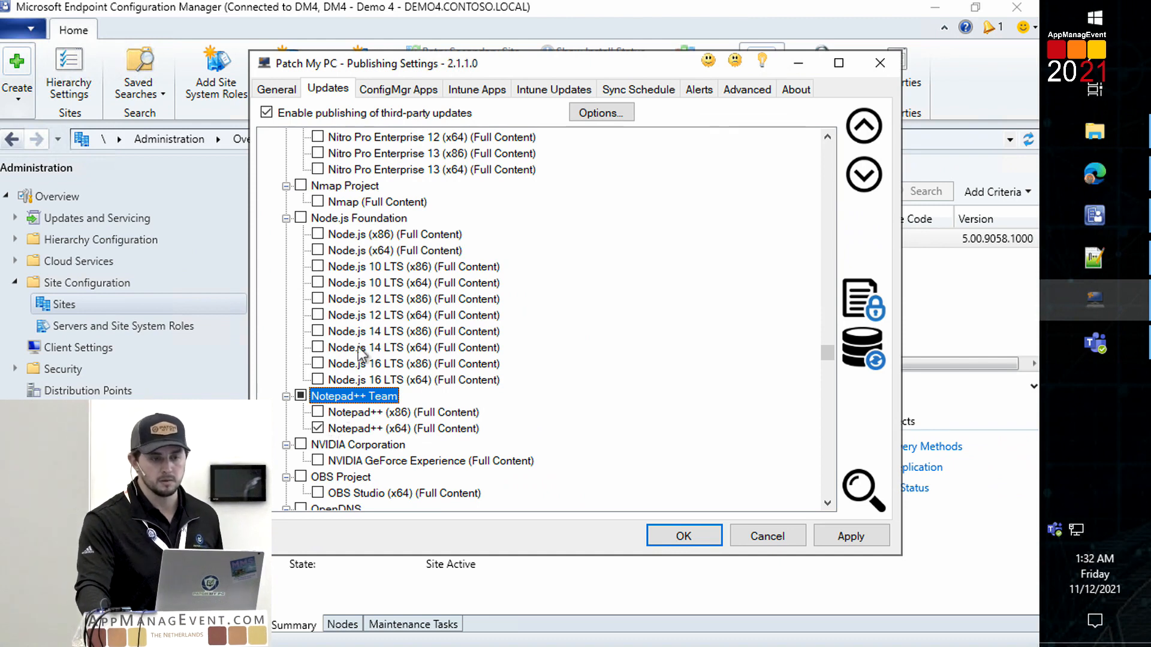
Step: Switch to Edge and search the ideas on the Patch My PC Feature and Application Request site for "blo"
key(alt+Tab)
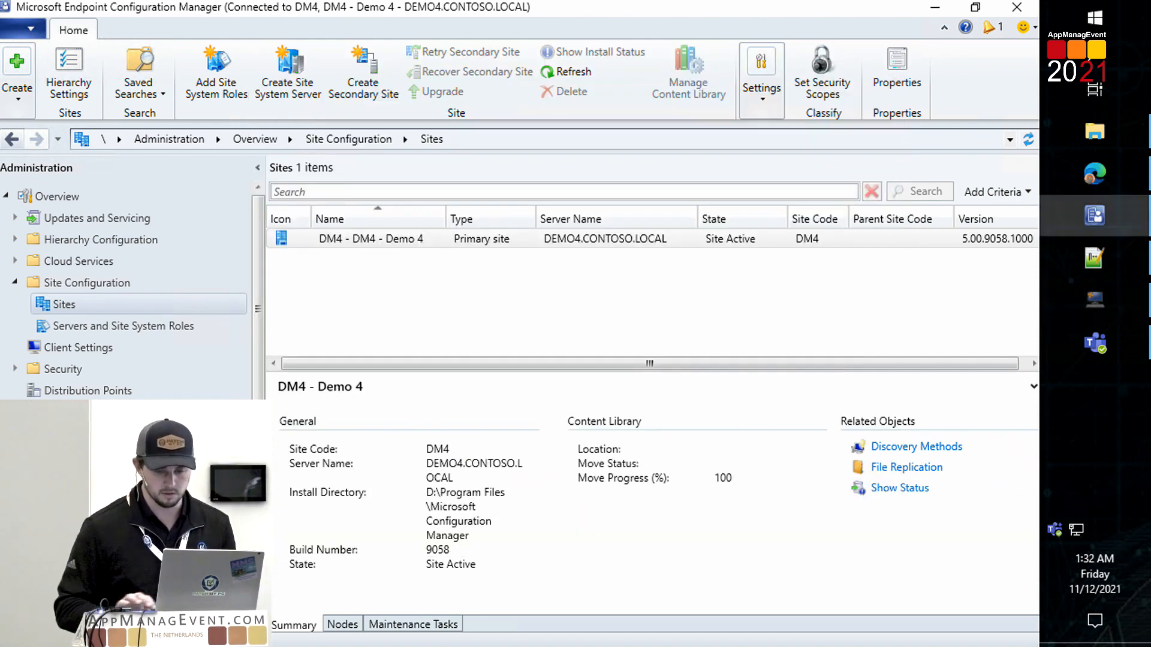
click(1125, 297)
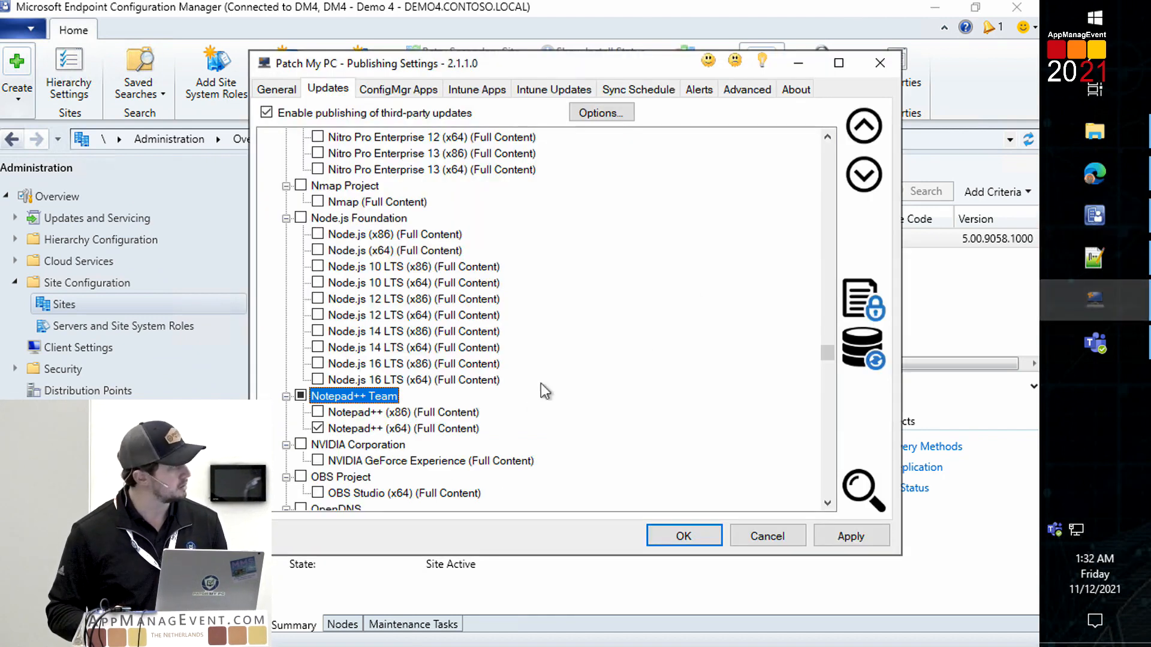
click(1082, 160)
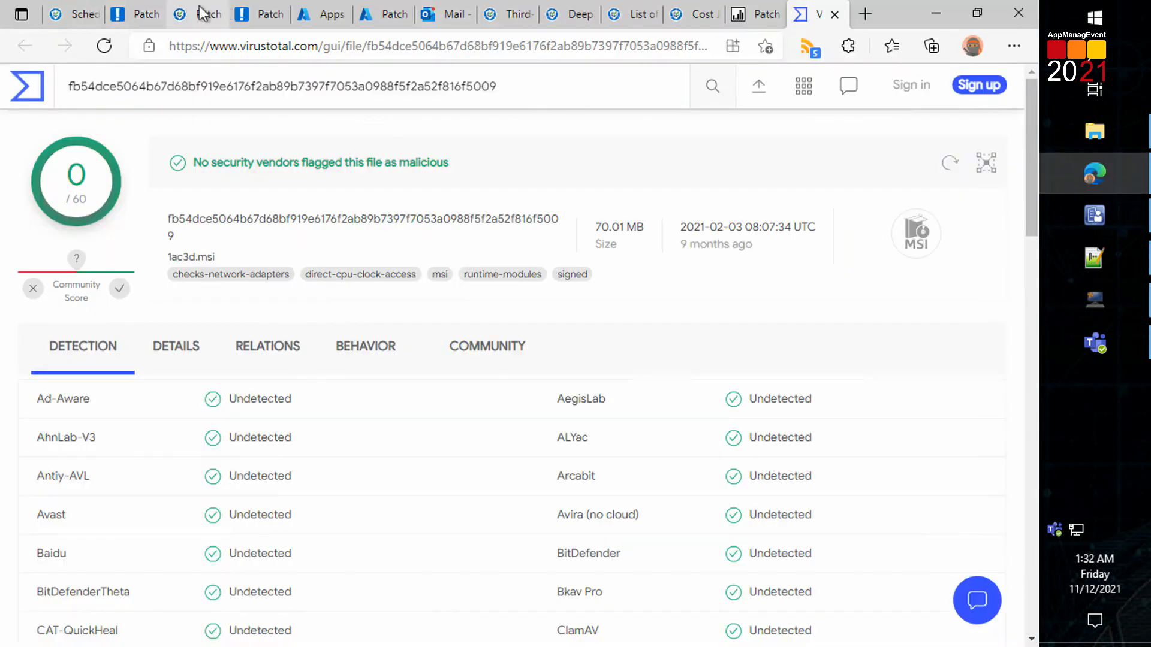
click(202, 13)
click(846, 282)
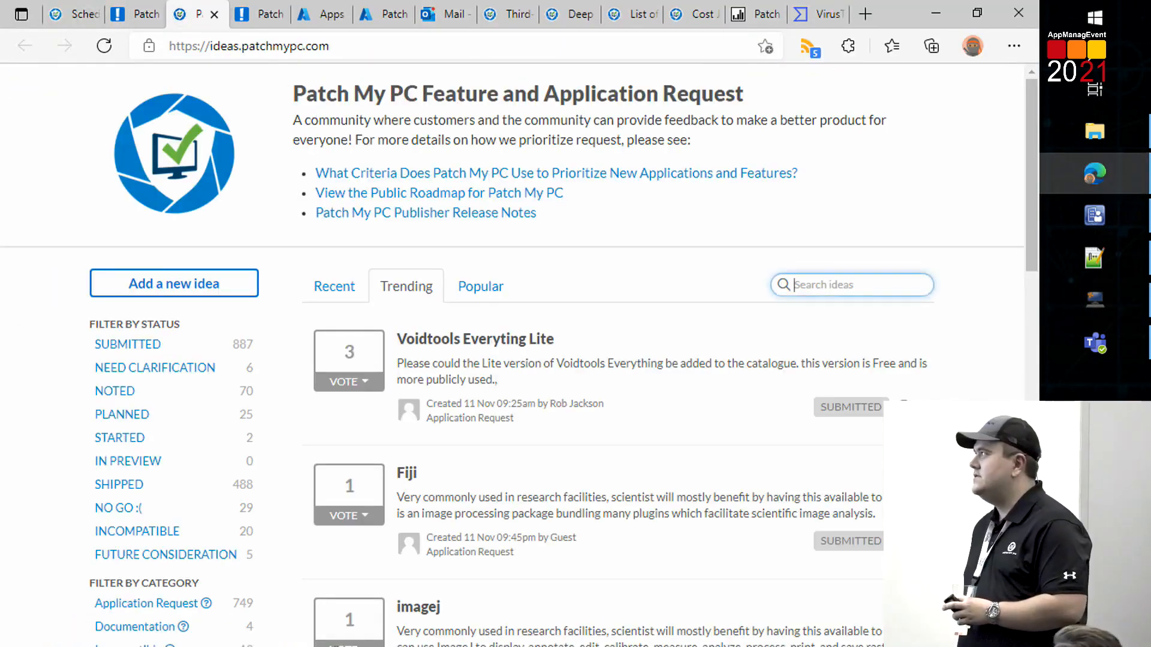
text(blue)
key(BackSpace)
key(BackSpace)
key(BackSpace)
text(lo)
key(Return)
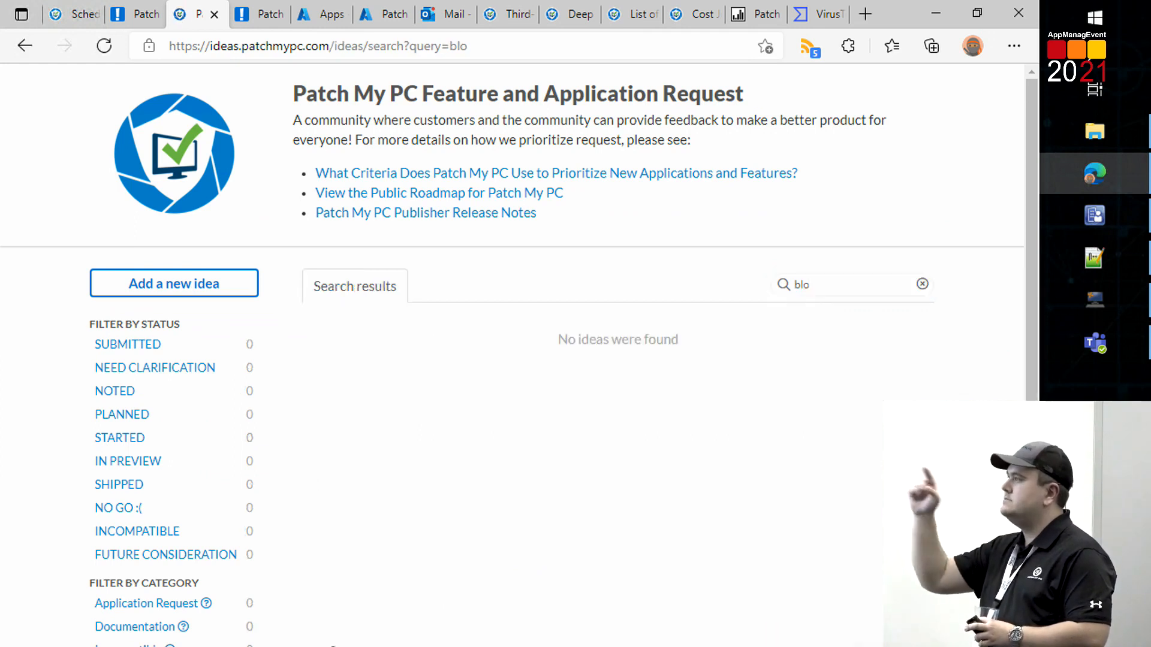
Step: Search the ideas for "bloom" and select the search term for replacement
click(822, 286)
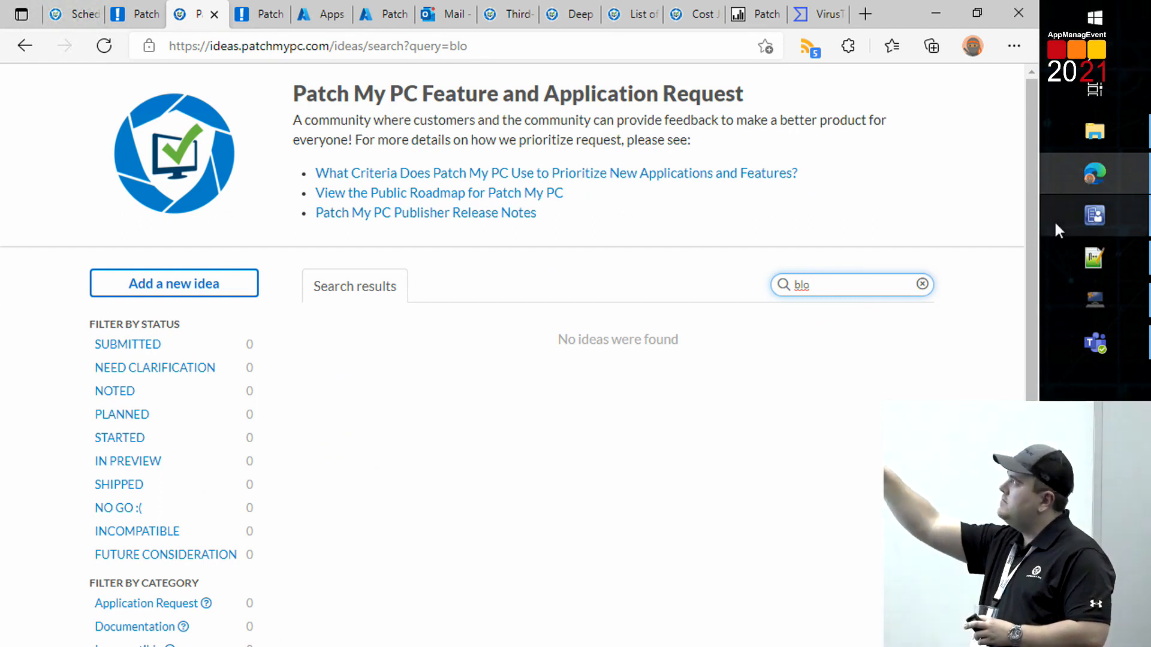
mouse_move(1072, 251)
text(c)
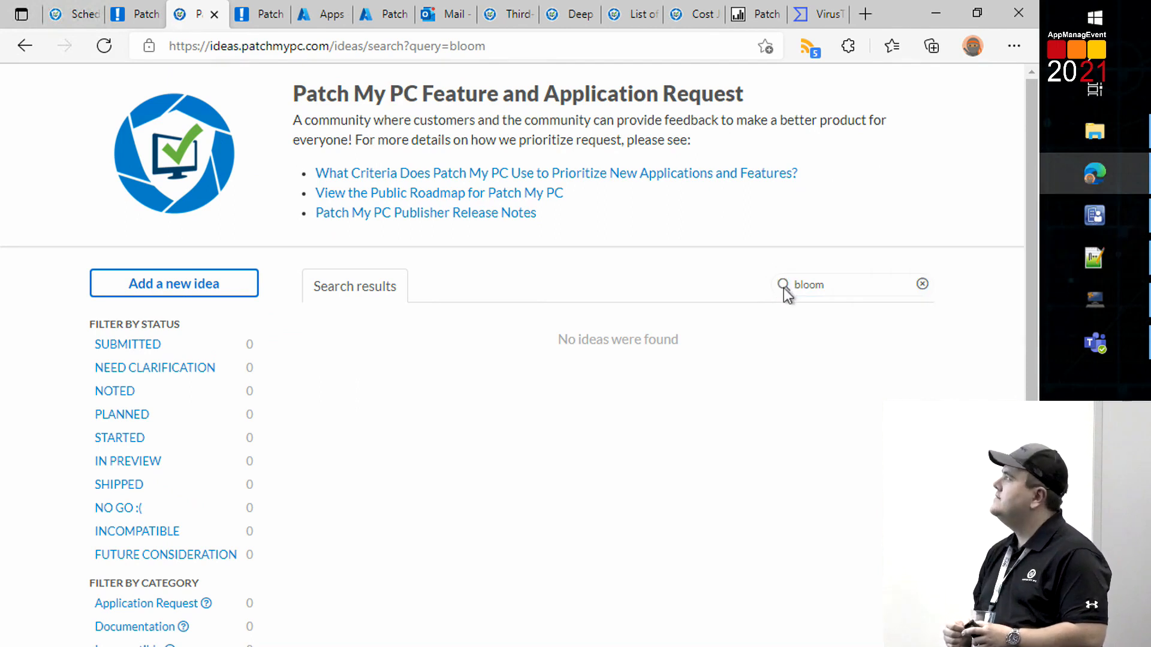
click(827, 285)
key(ctrl+a)
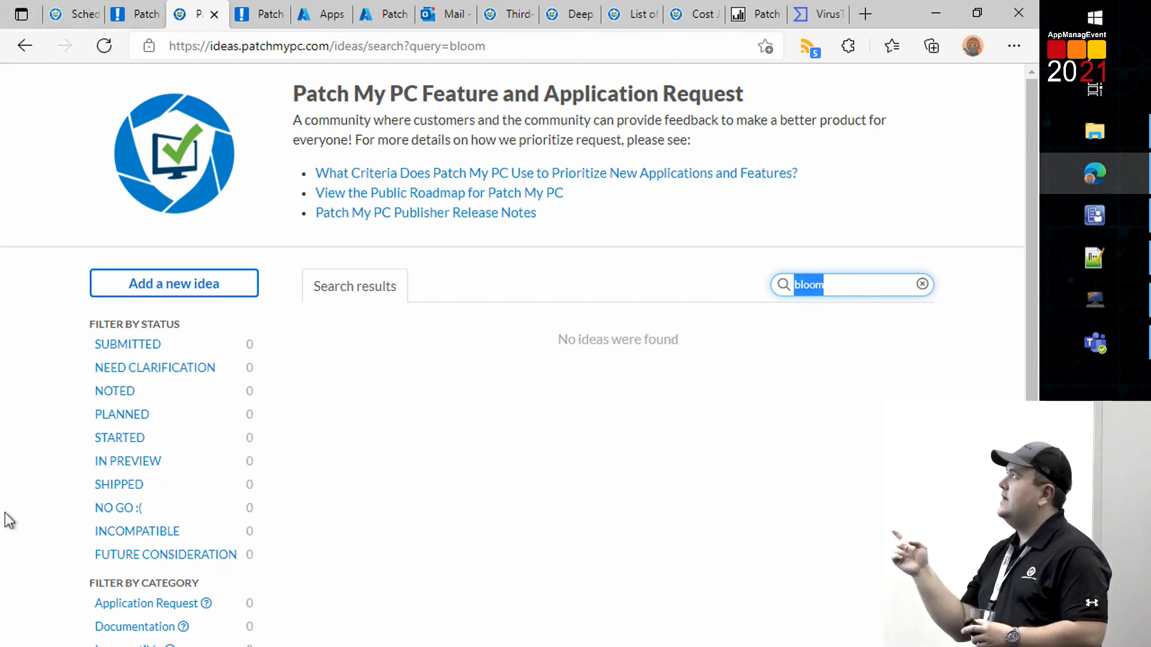
Step: Clear the ideas search and return to the Patch My PC Publishing Settings
key(Right)
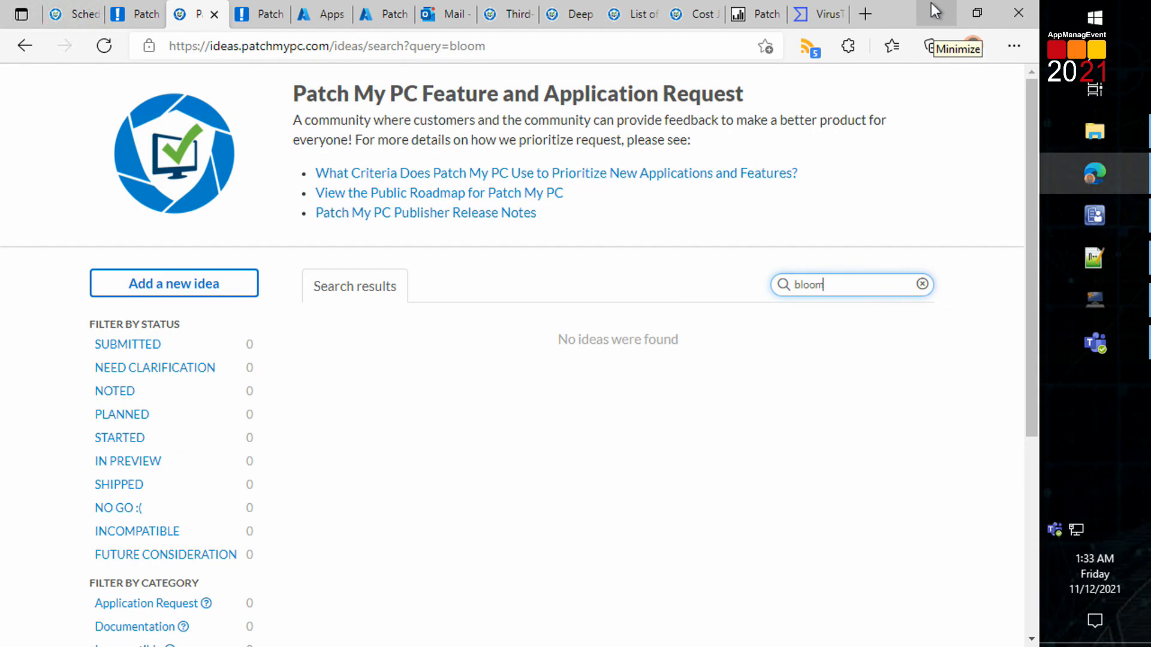
click(921, 284)
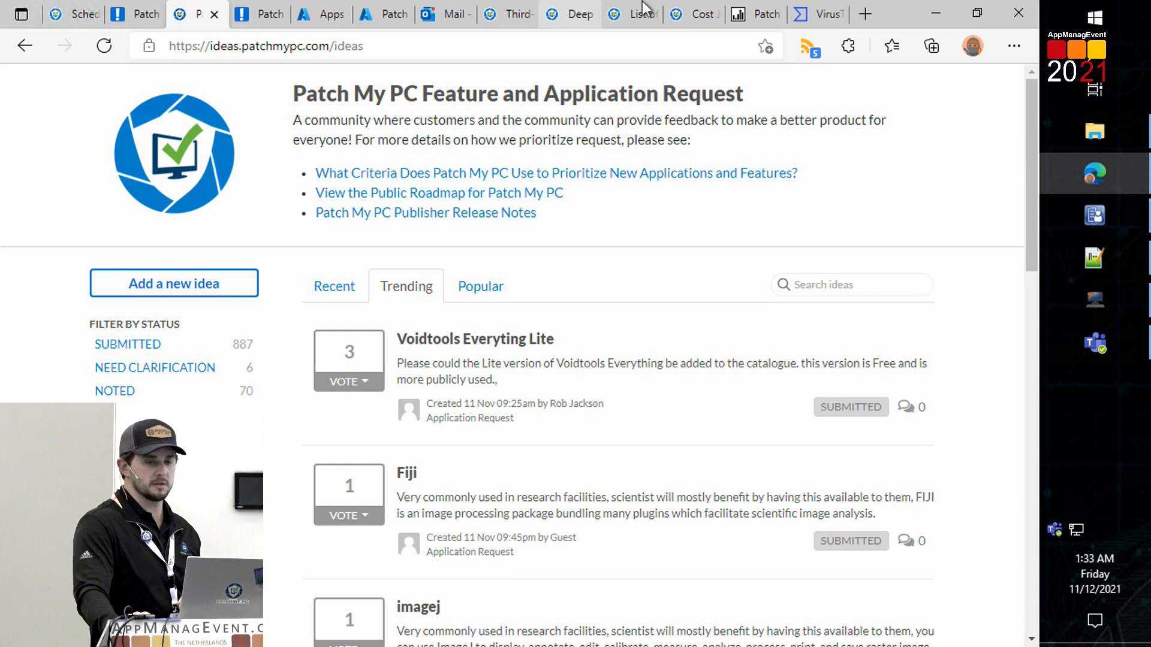
click(936, 13)
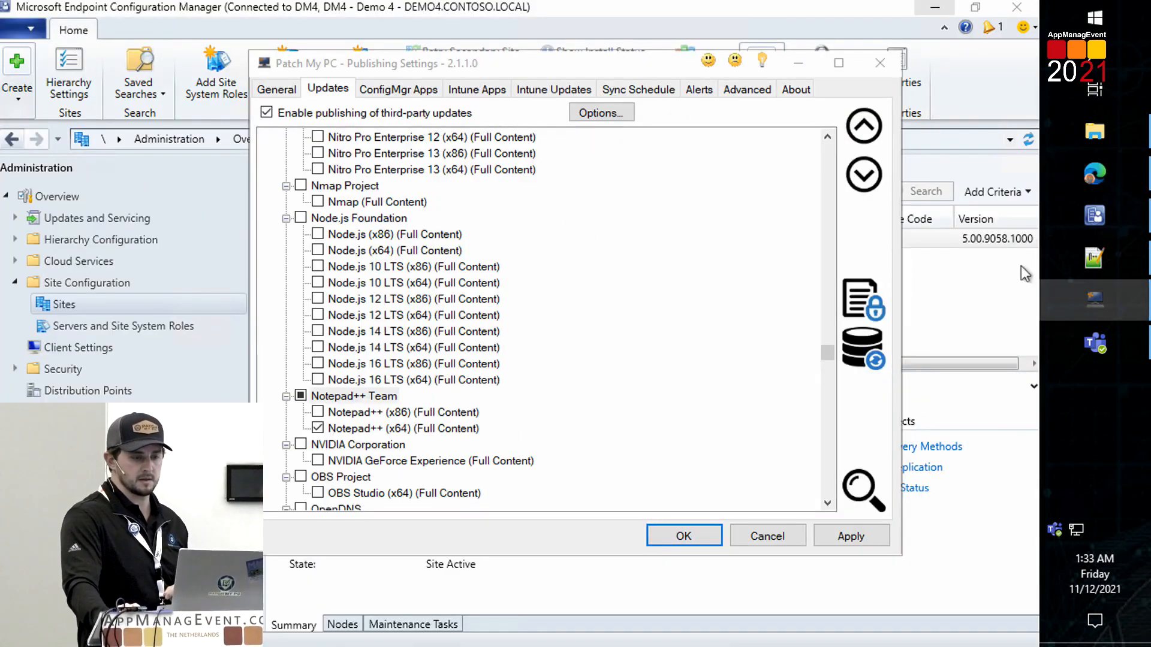
Step: Open the conflicting process management for Notepad++ (x64) and set the policy to notify the user to close the application
right_click(423, 428)
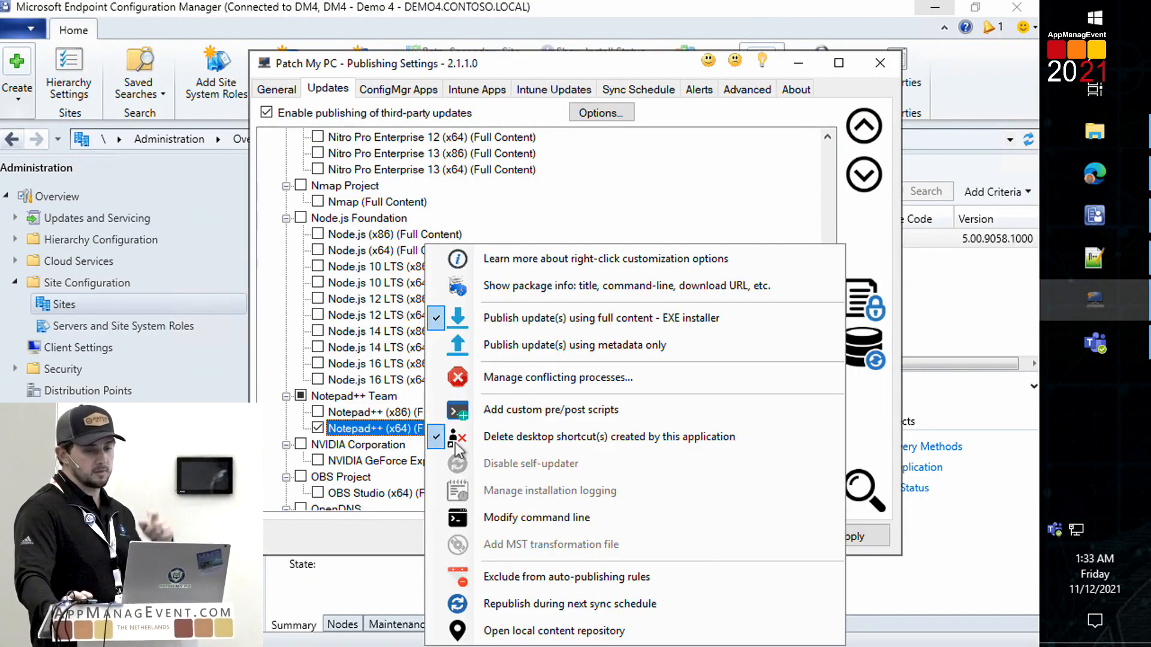
click(528, 378)
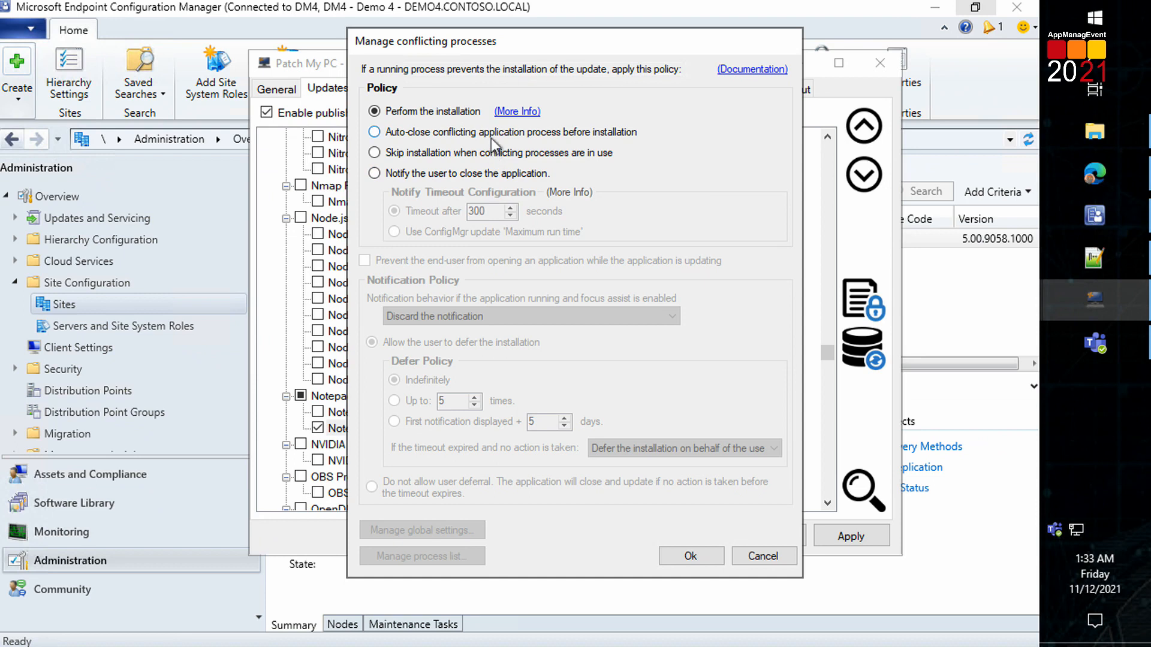
click(483, 172)
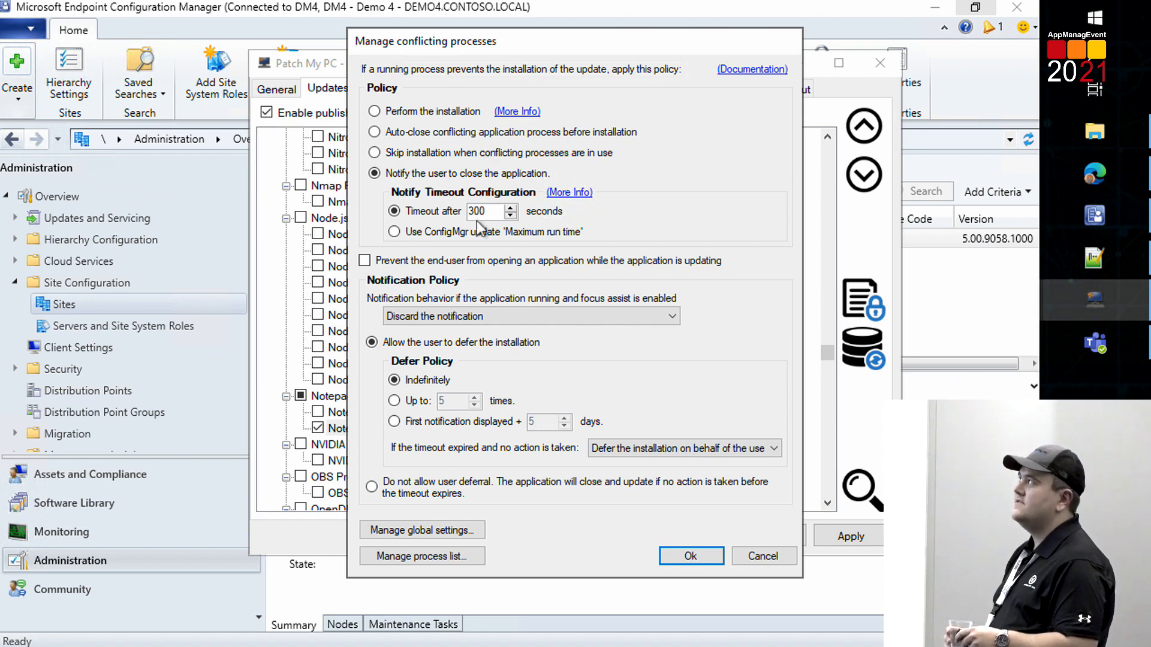
Step: Read the conflicting processes documentation on when to enable user notification, examine the products that fail to update while in use, and return to the settings
mouse_move(500, 234)
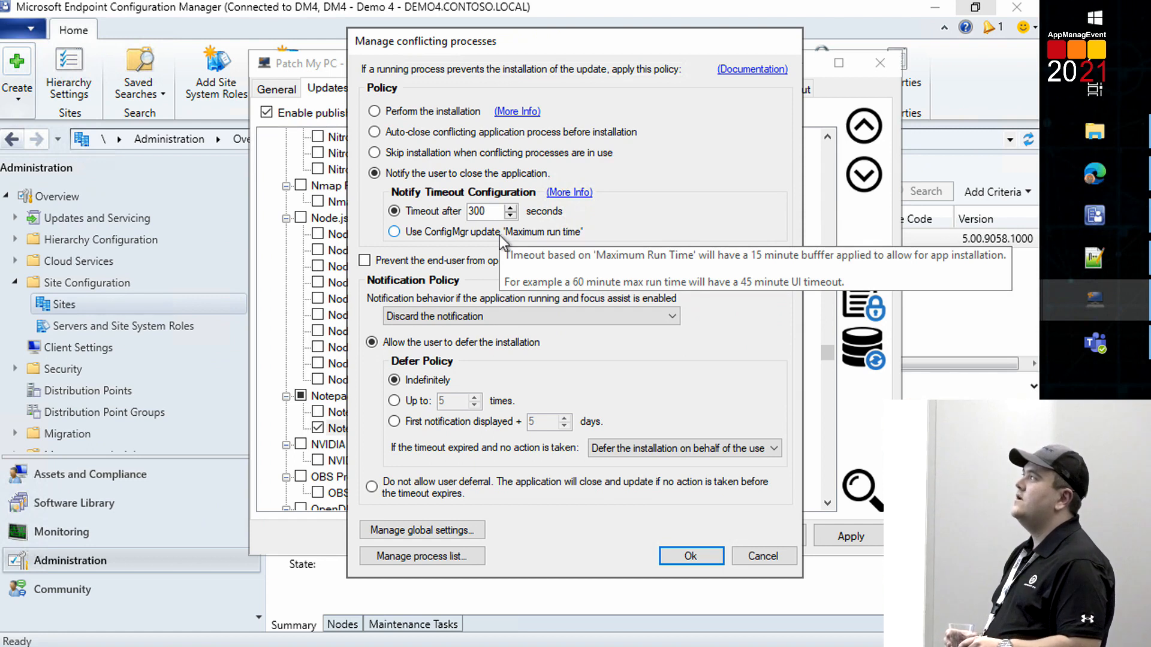
click(752, 75)
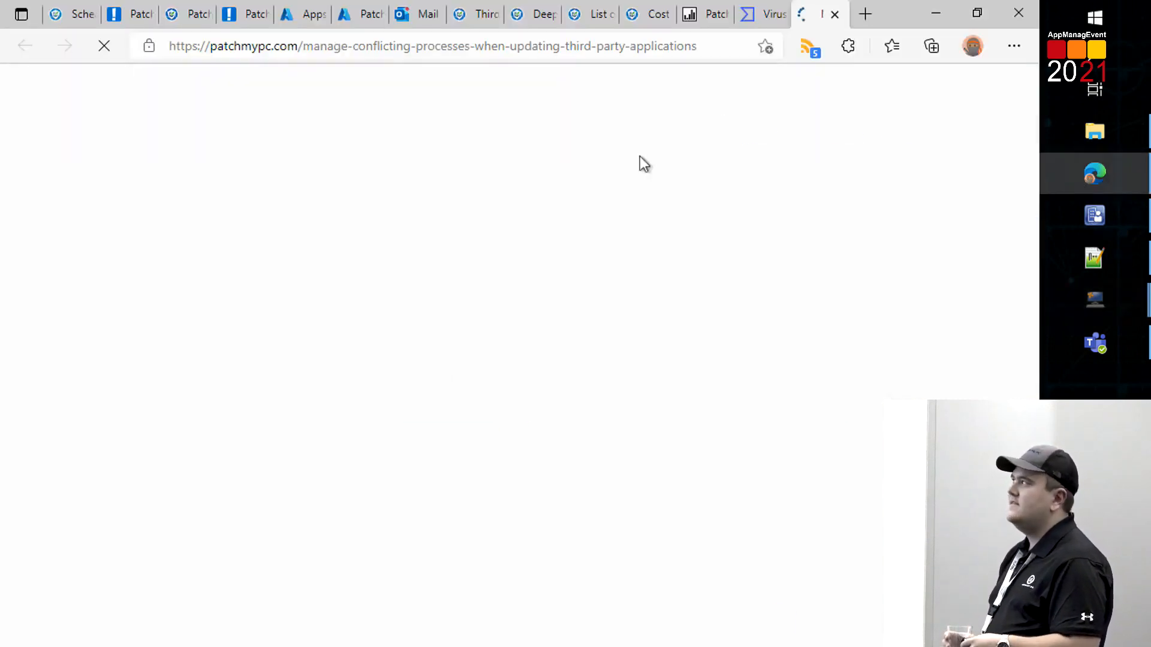
scroll(317, 412, down, 7)
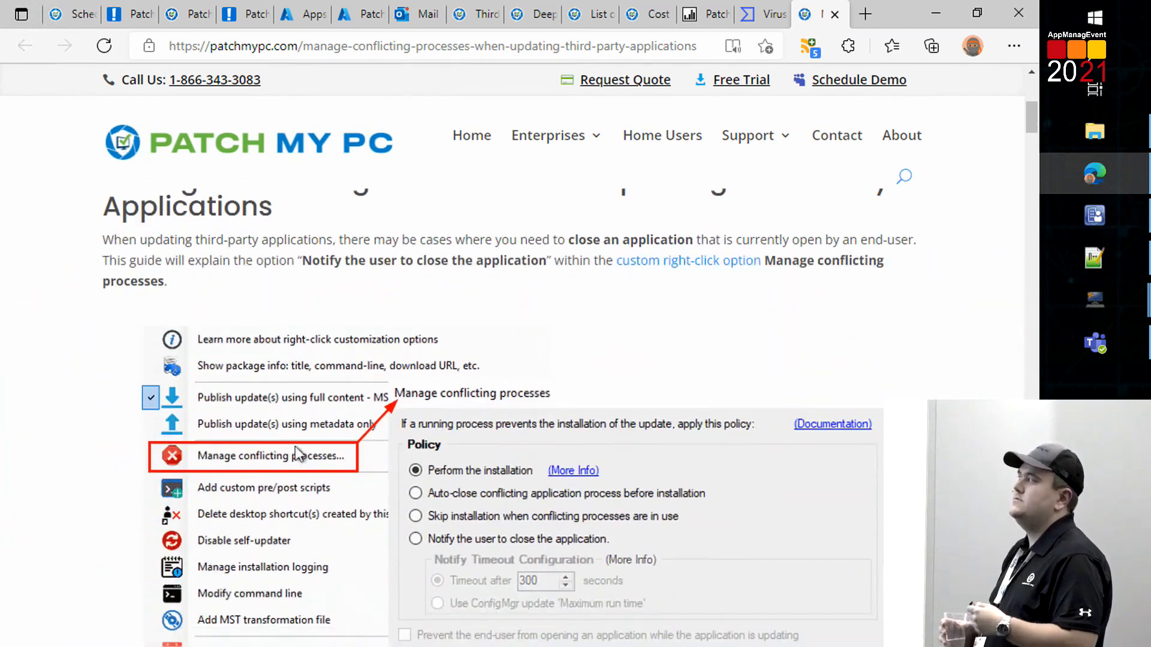
scroll(295, 446, down, 10)
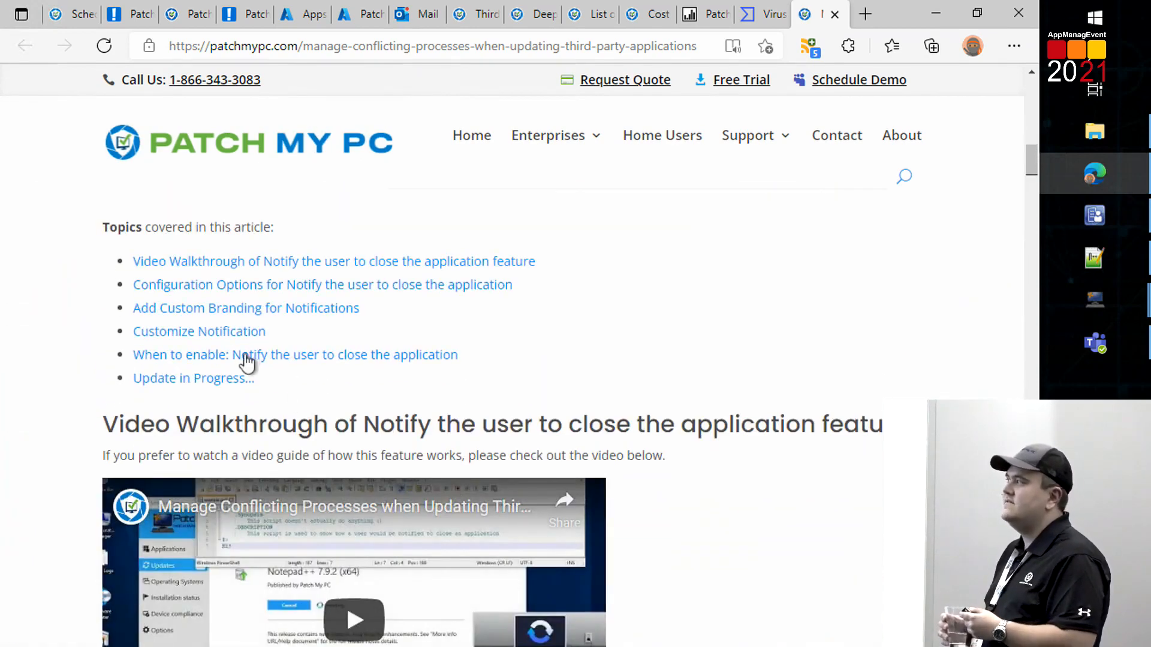
click(247, 359)
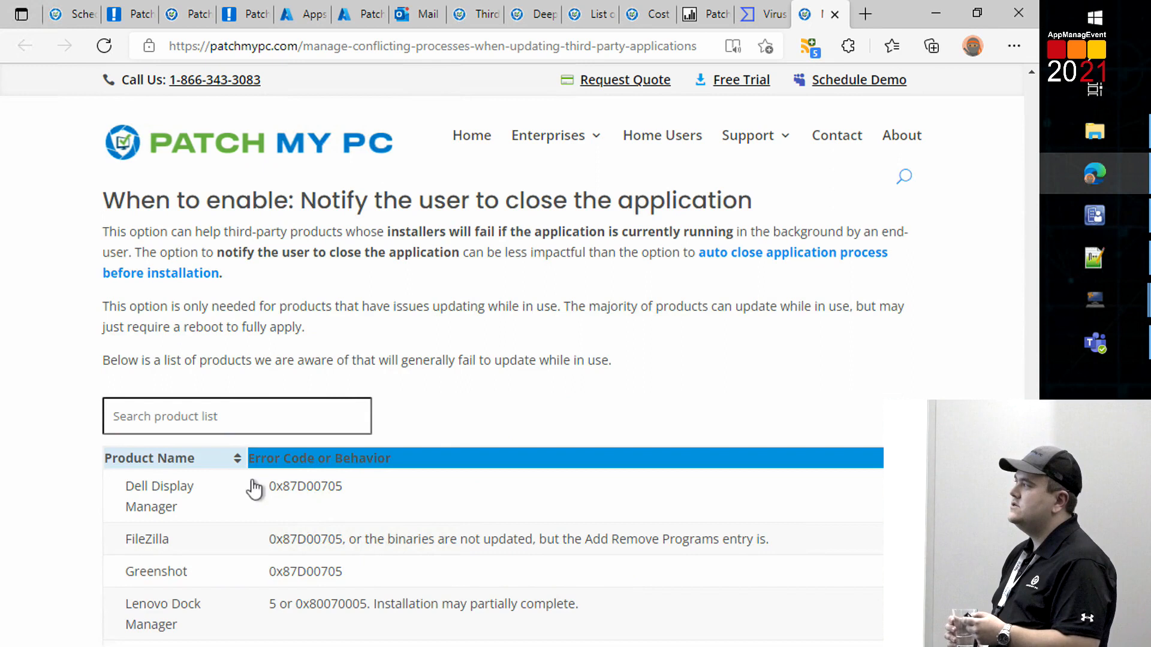
scroll(254, 489, down, 2)
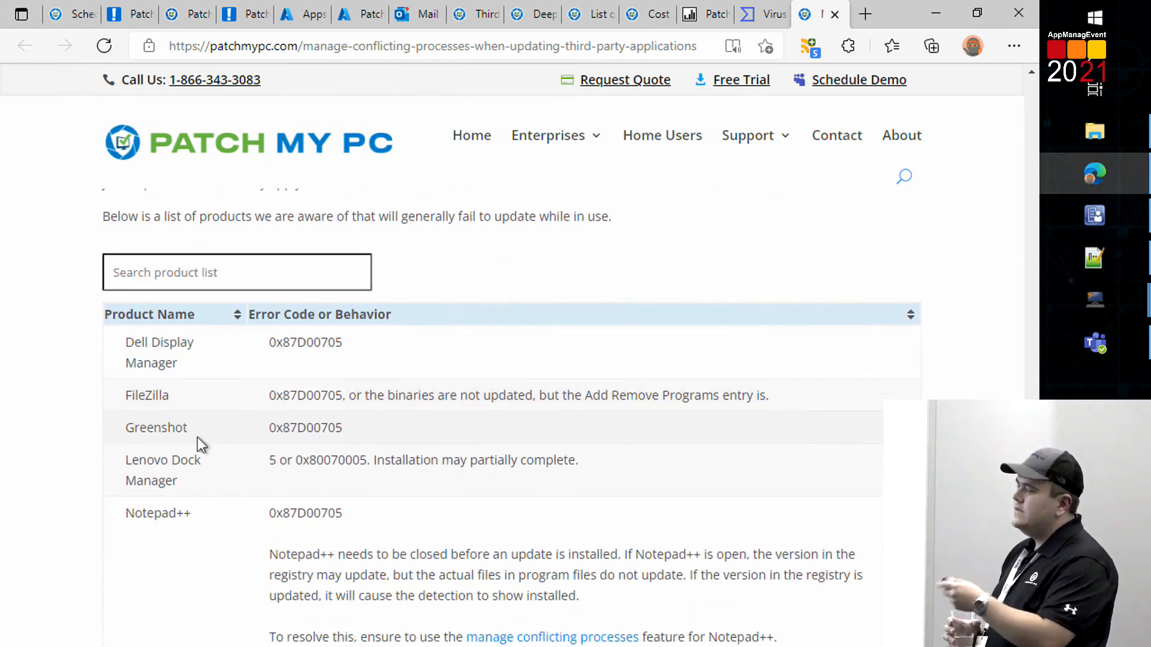
scroll(256, 556, down, 1)
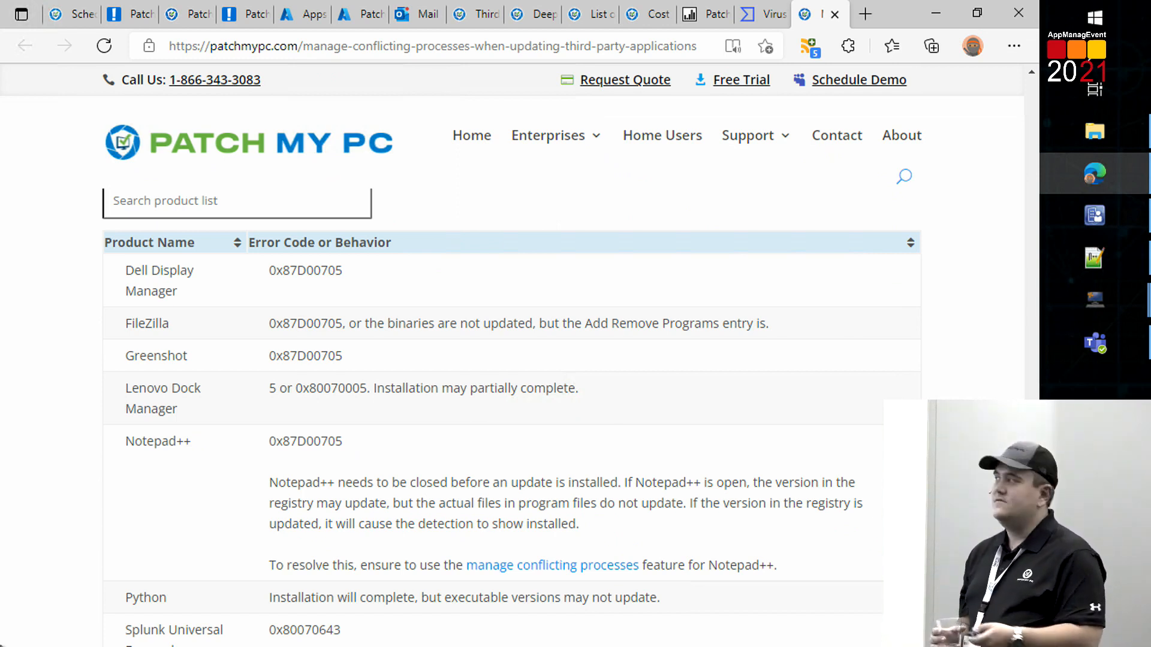
scroll(512, 418, down, 4)
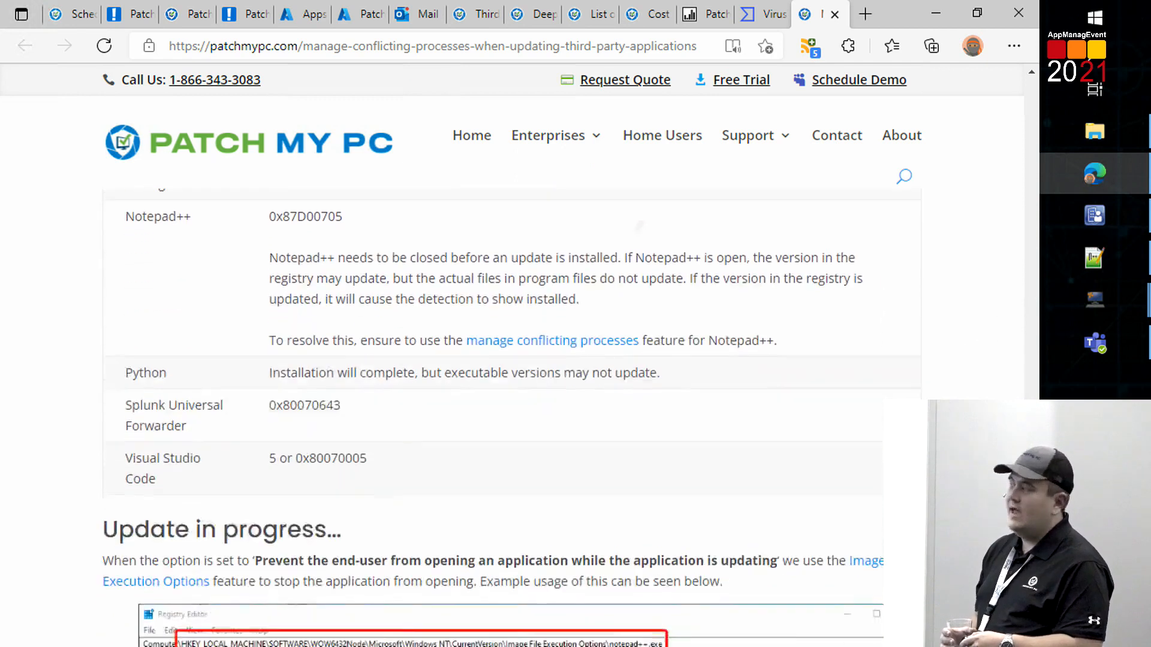
scroll(512, 418, up, 3)
scroll(512, 418, up, 3)
scroll(512, 418, down, 2)
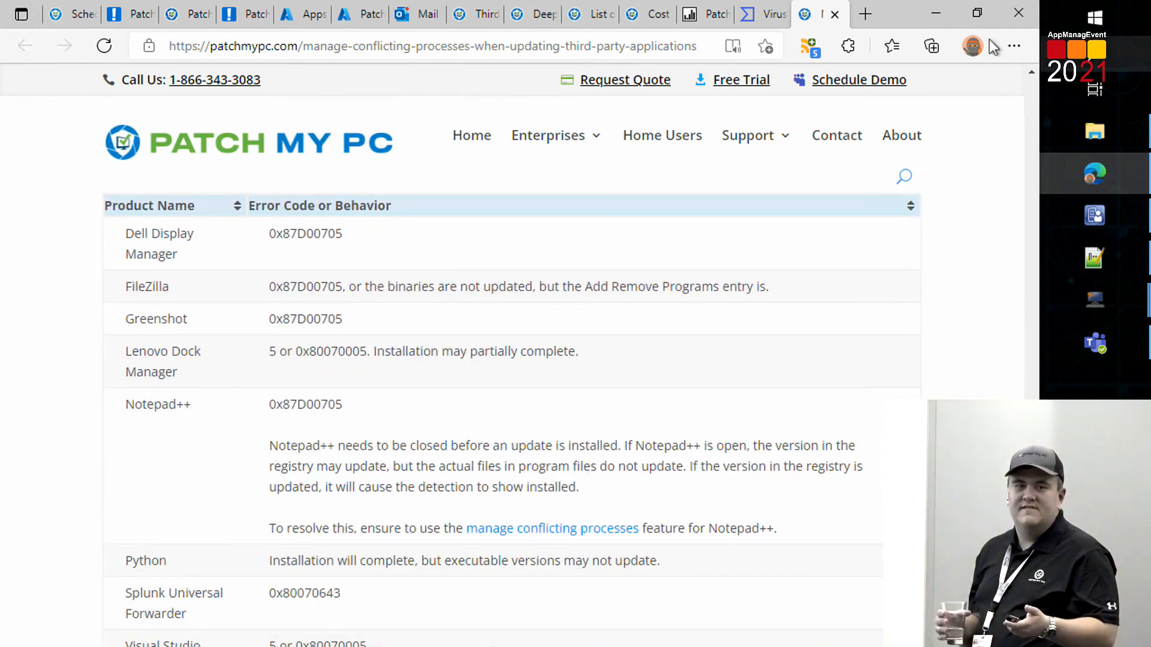
click(933, 20)
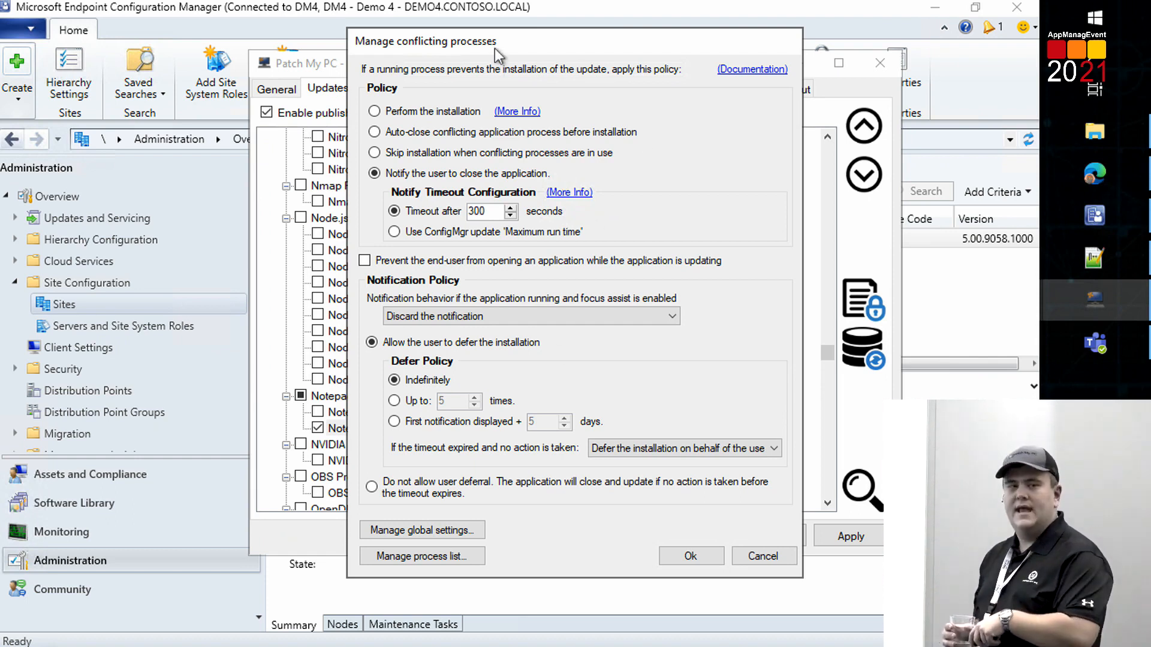
Step: Open the global settings for conflicting processes and set the organization name to AppManagEvent
drag(384, 38, 298, 52)
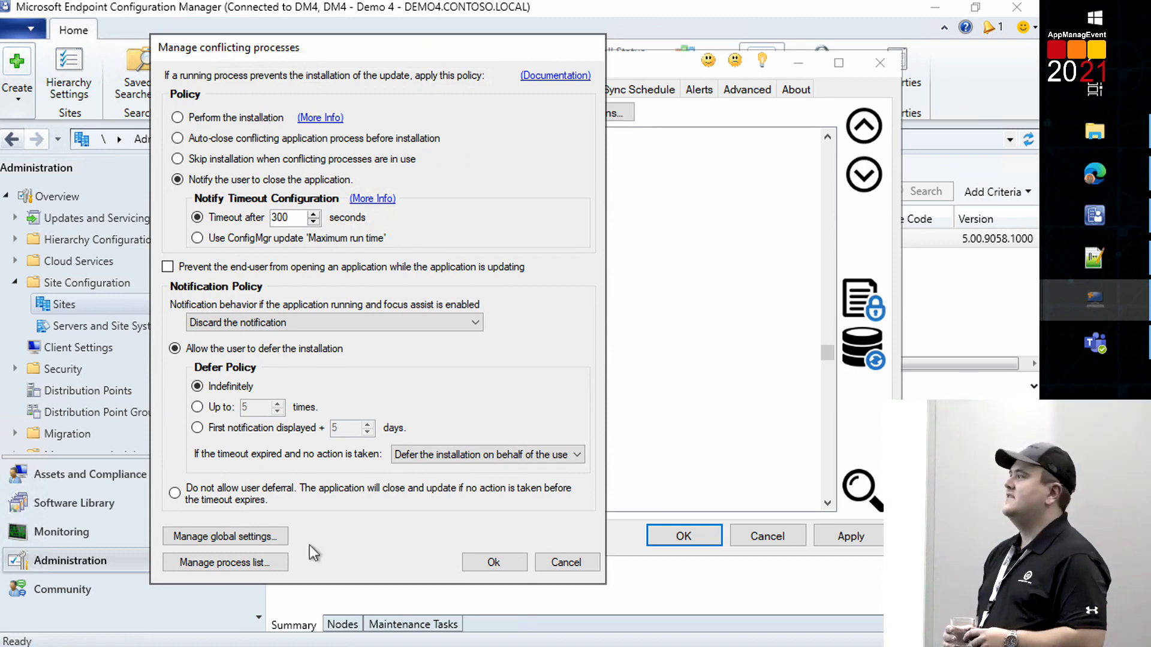
click(262, 537)
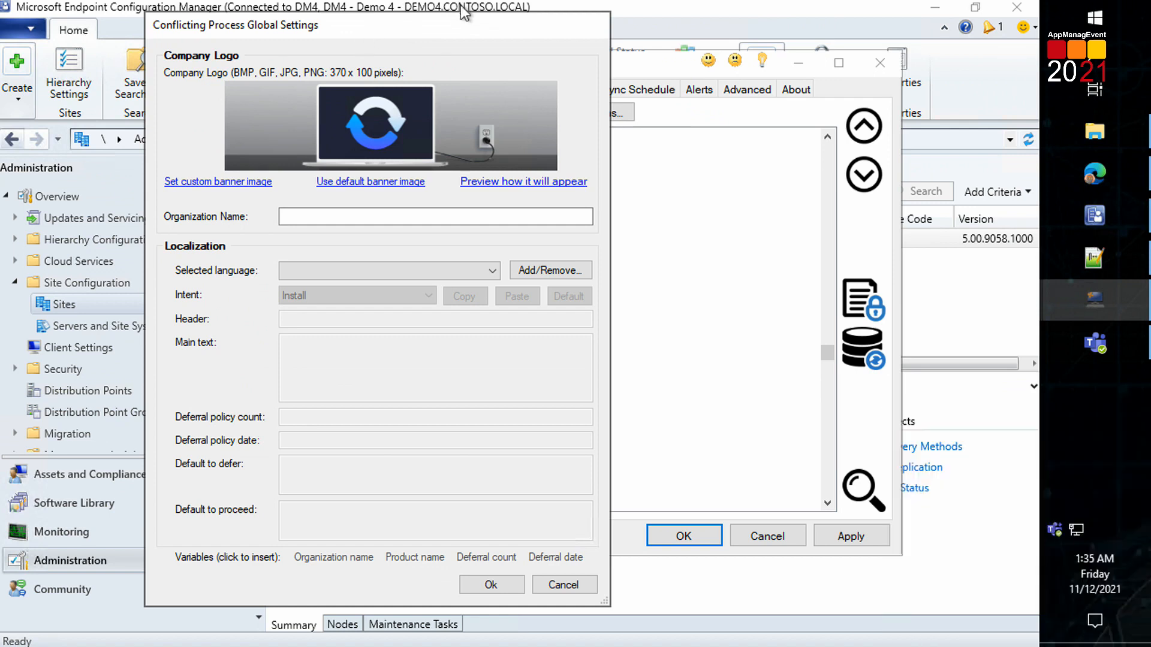
drag(508, 40, 857, 46)
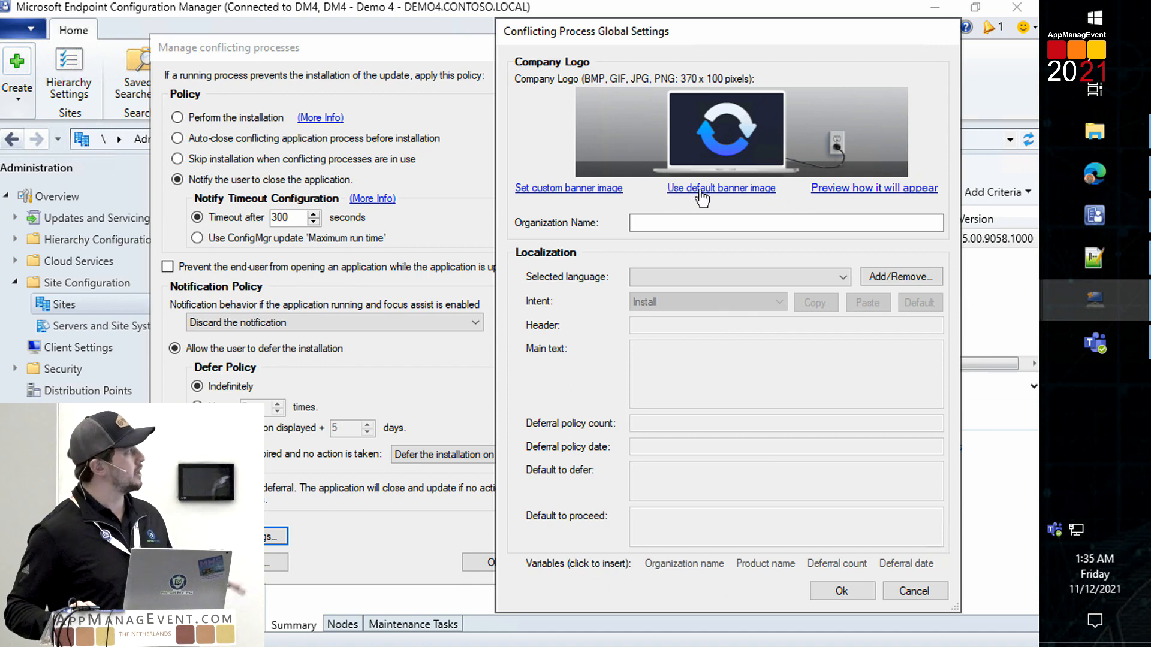
click(706, 224)
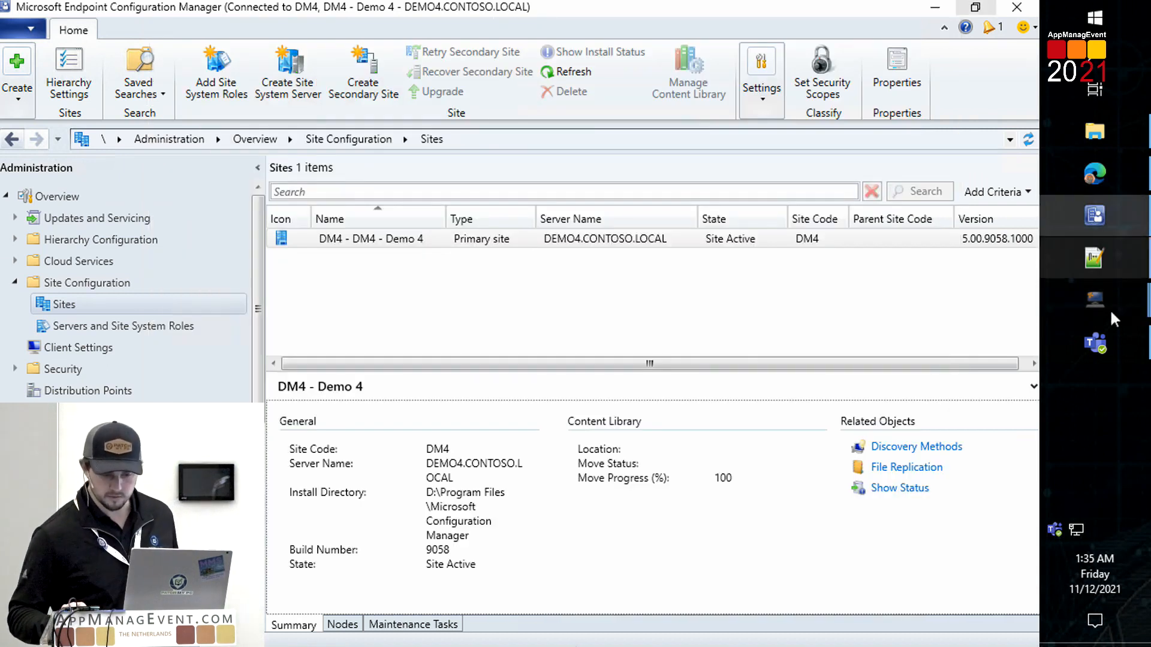
mouse_move(1109, 308)
mouse_move(959, 465)
click(944, 435)
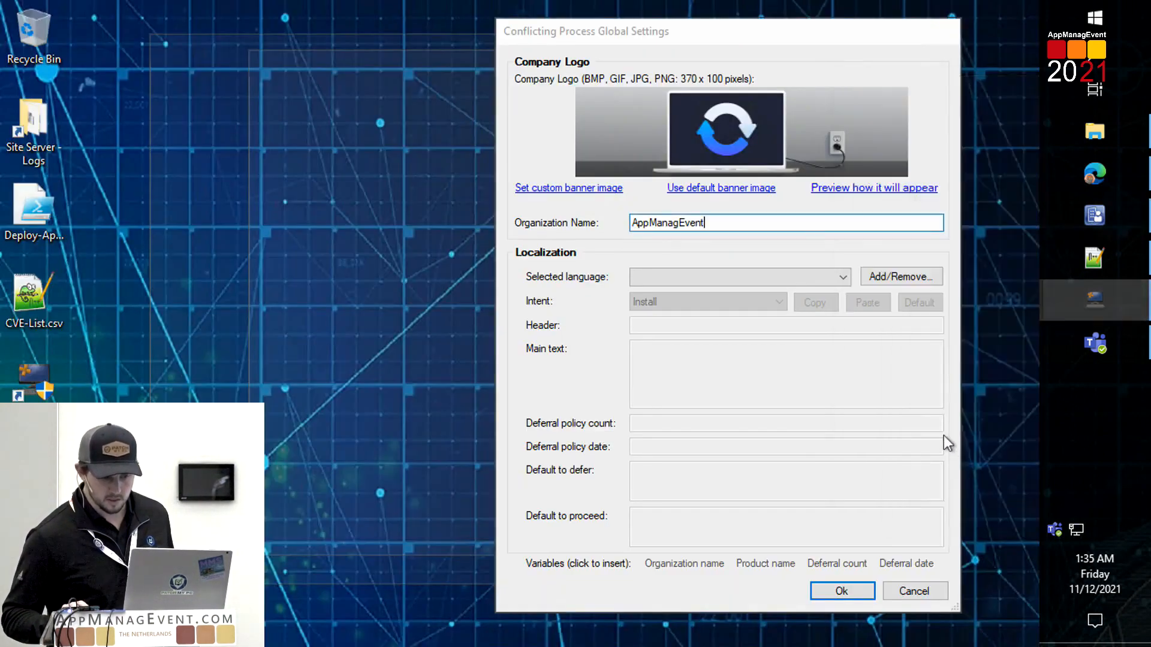
Step: Add English as the default notification language and fill in the default texts for the Install intent
click(892, 276)
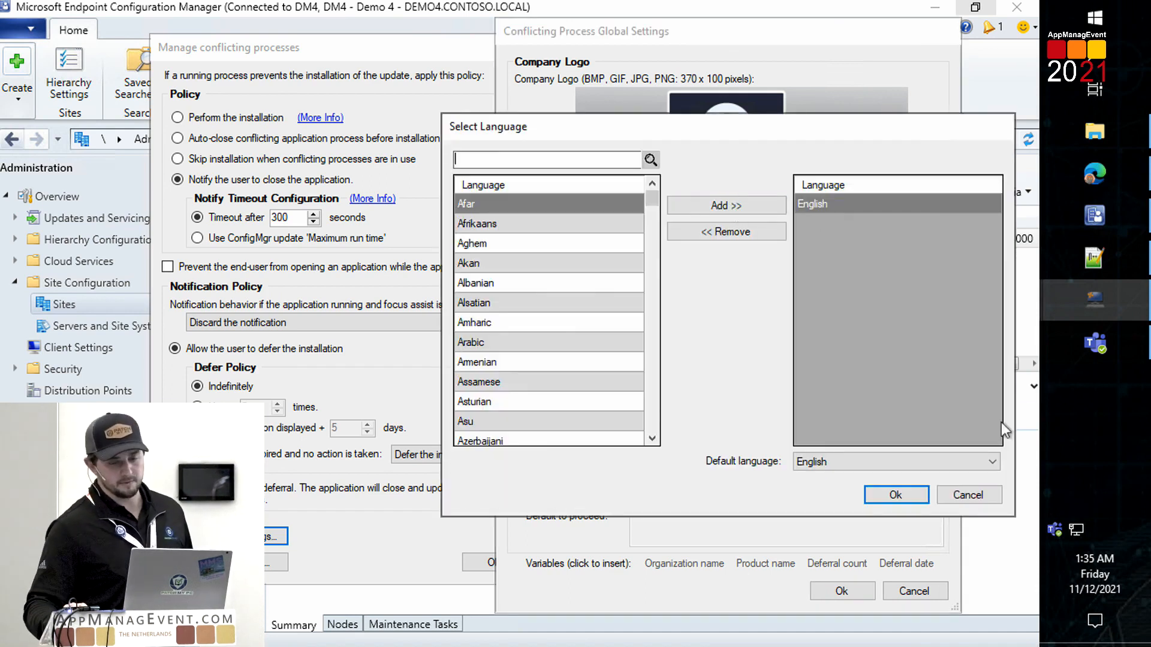
click(905, 495)
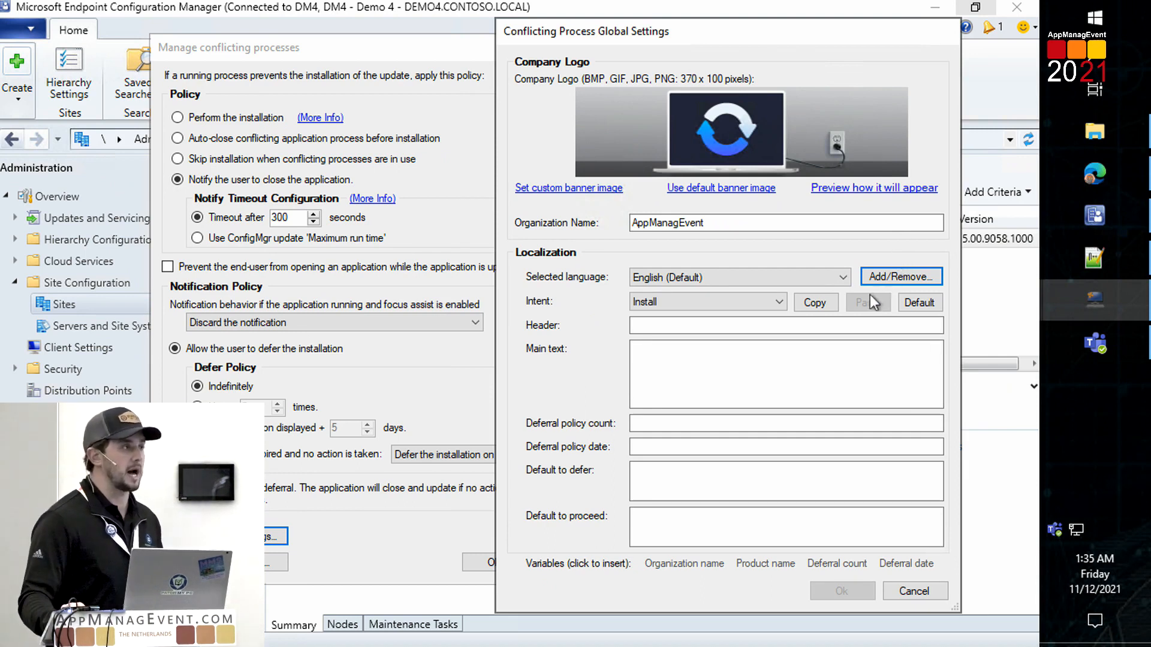
click(909, 302)
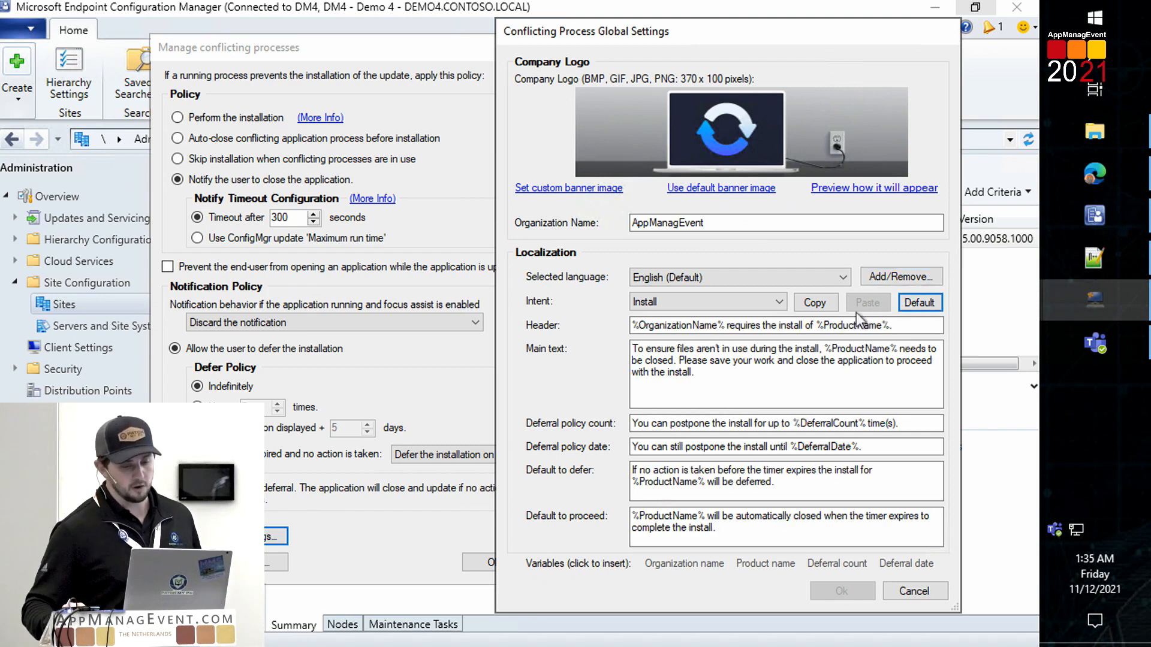
Step: Fill in the default English notification texts for the Uninstall and Update intents
click(727, 307)
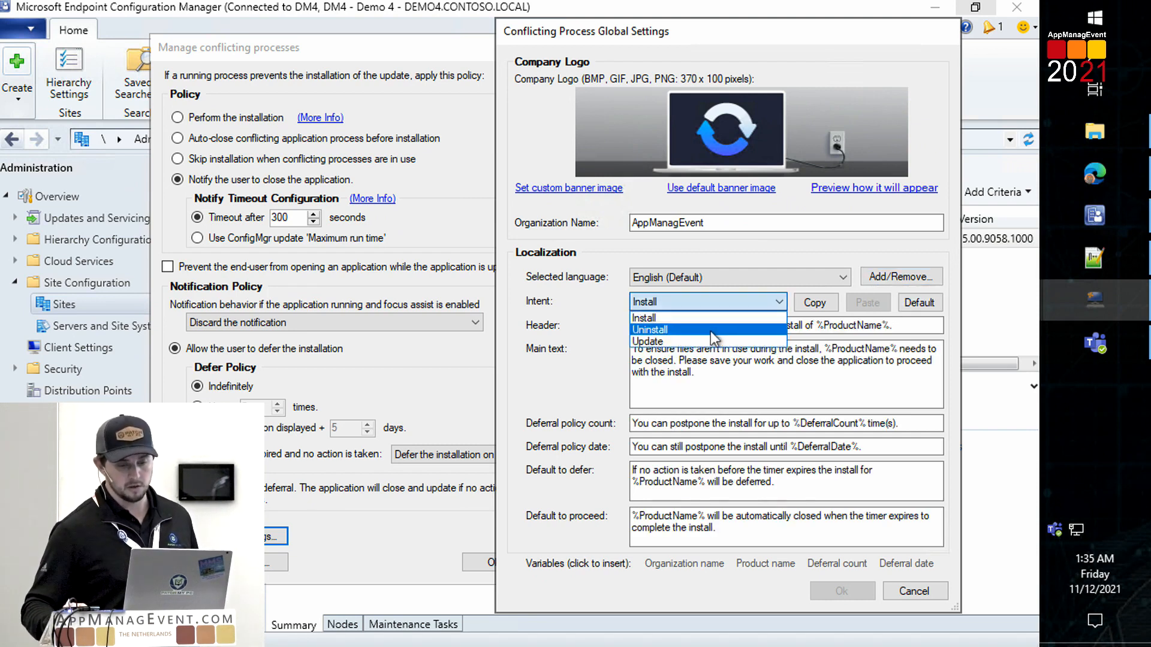
click(710, 329)
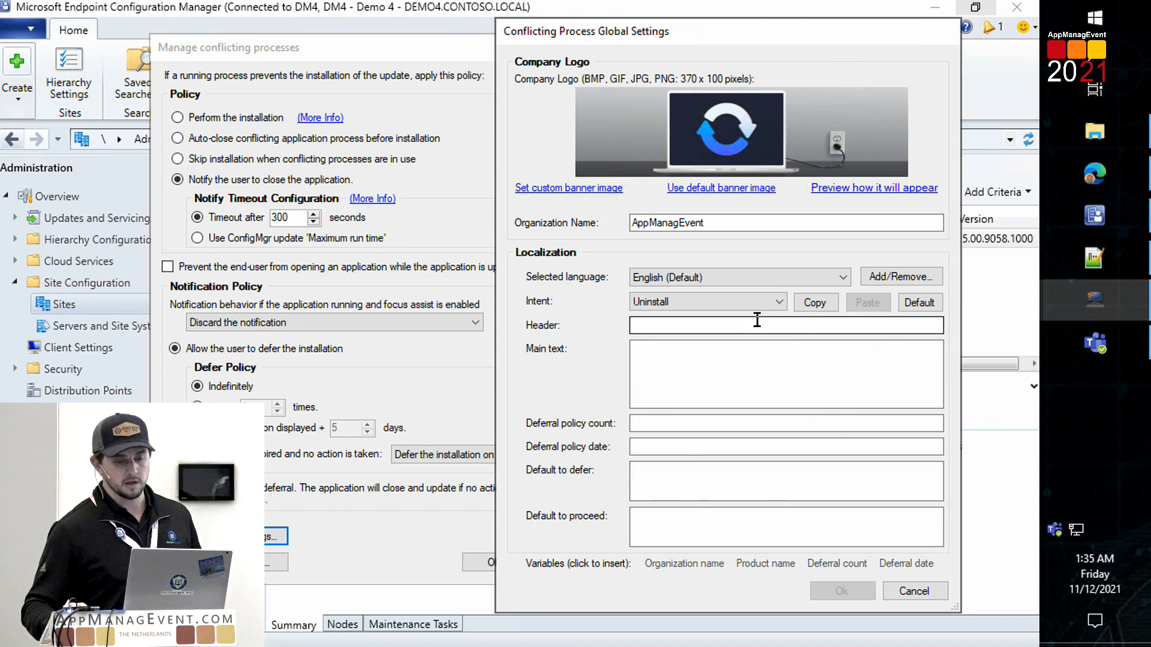
click(917, 304)
click(730, 303)
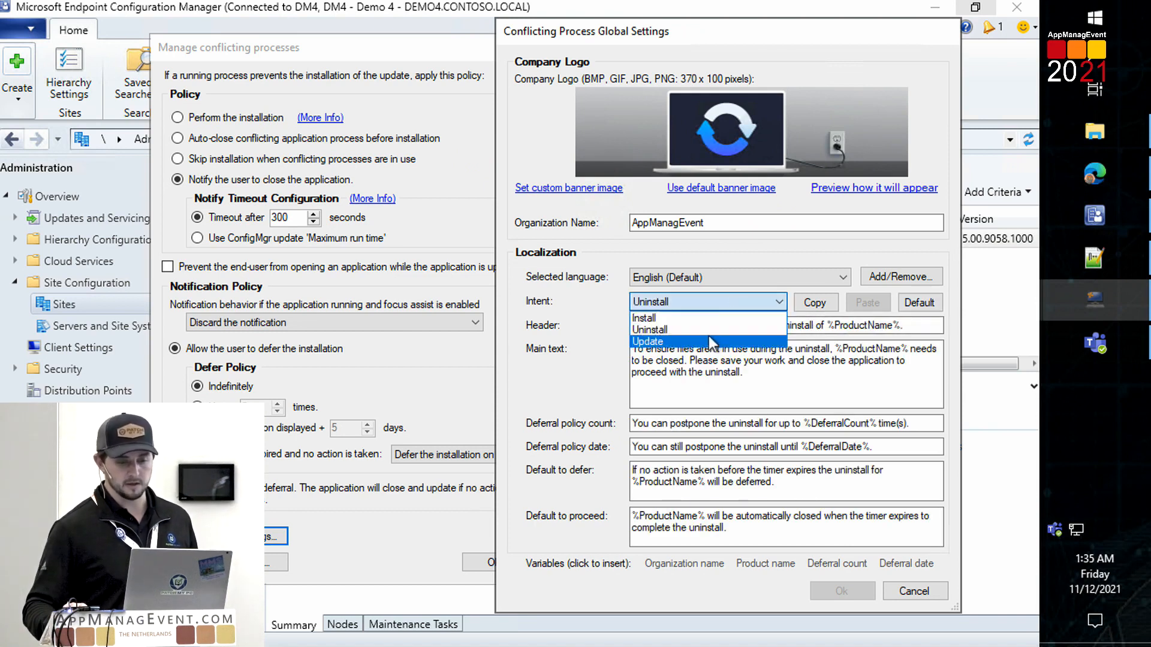
click(709, 341)
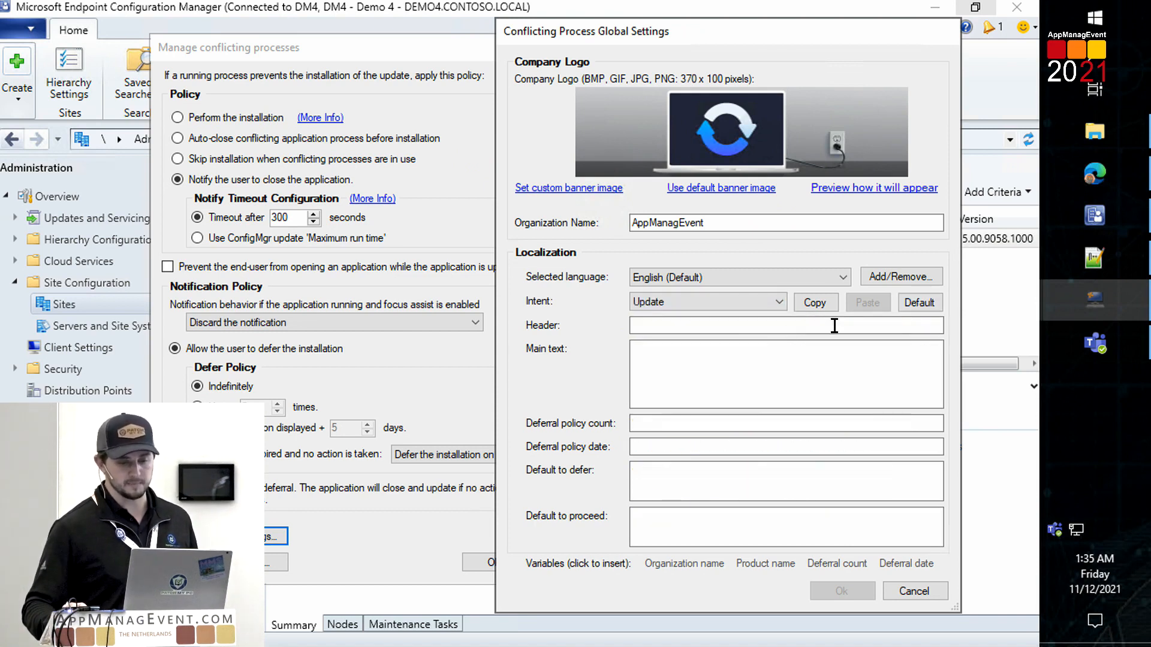
click(921, 304)
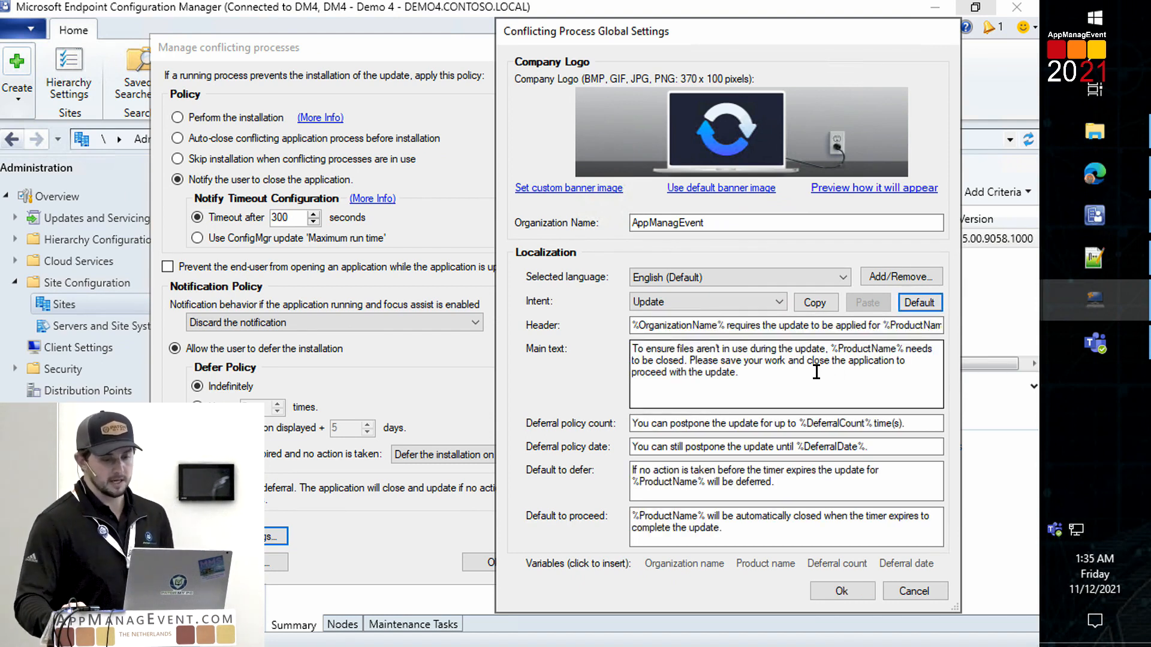
Step: Review the main text of the Update notification and the languages available for localization, leaving both as they are
drag(630, 363, 552, 349)
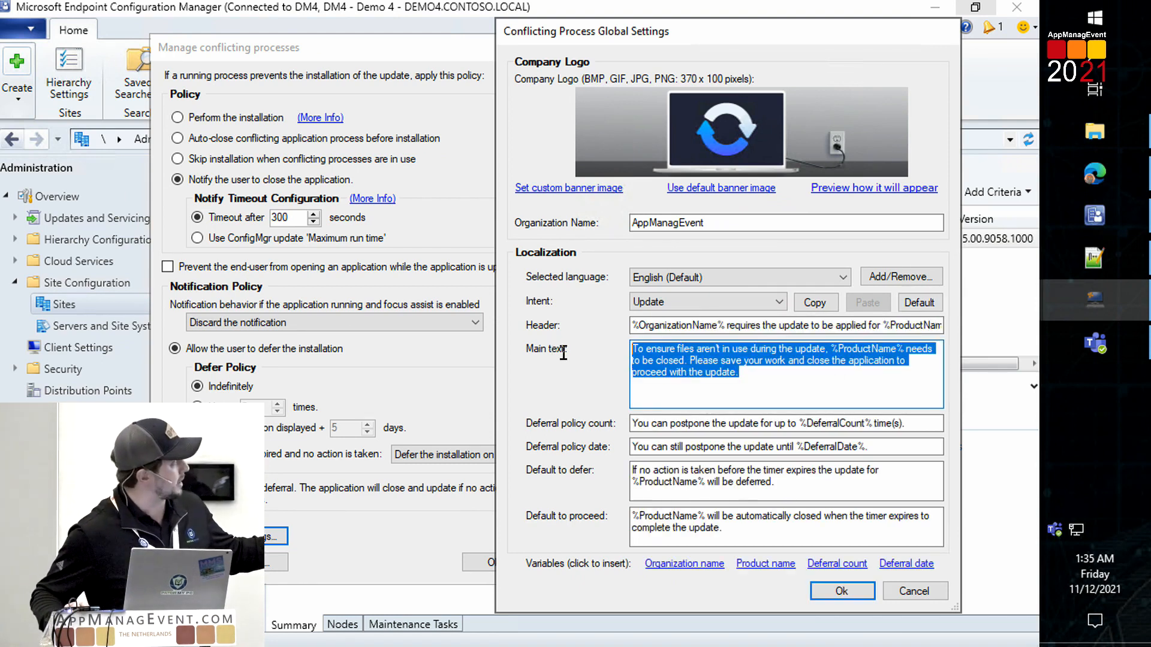
click(739, 392)
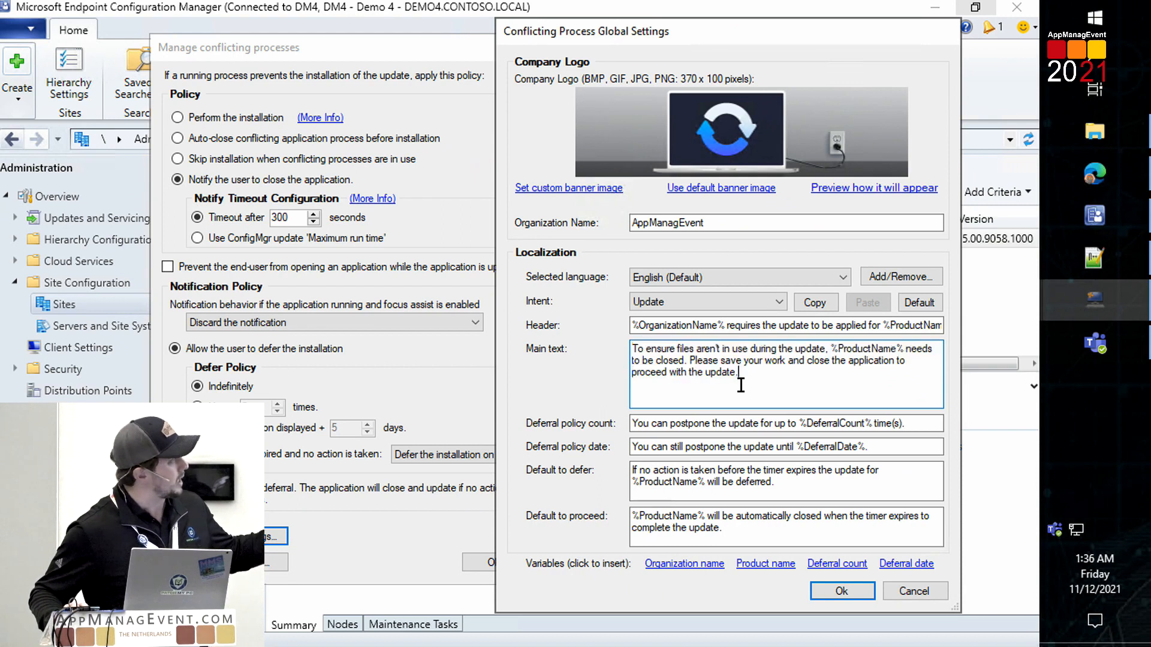
click(759, 282)
click(930, 276)
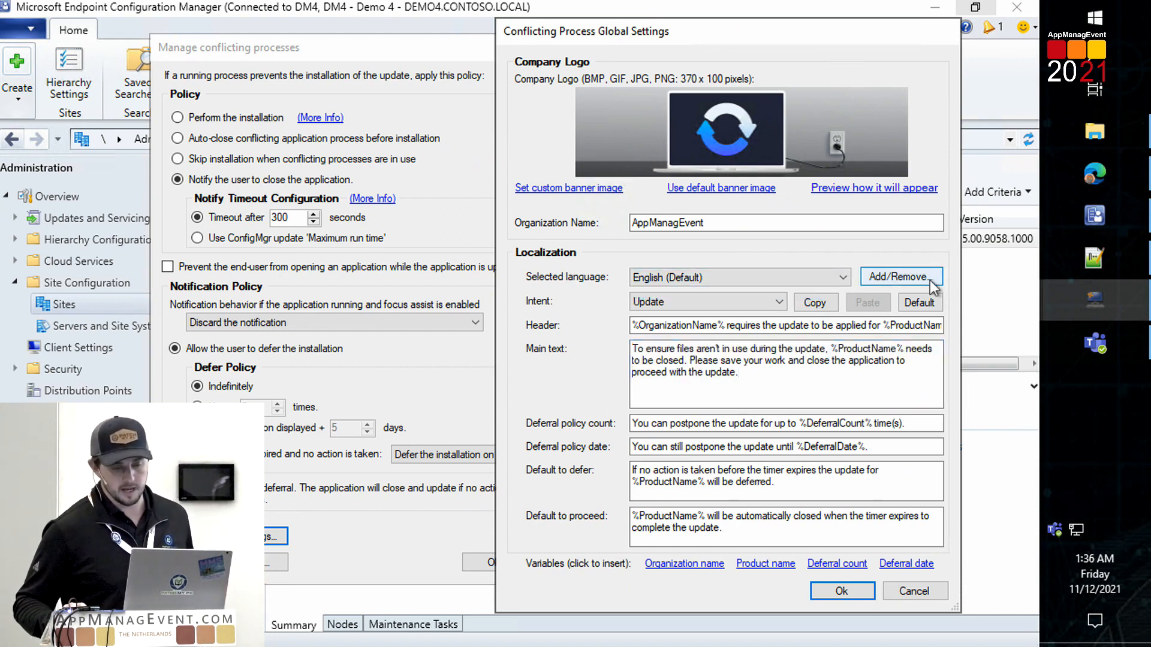
click(528, 284)
click(983, 495)
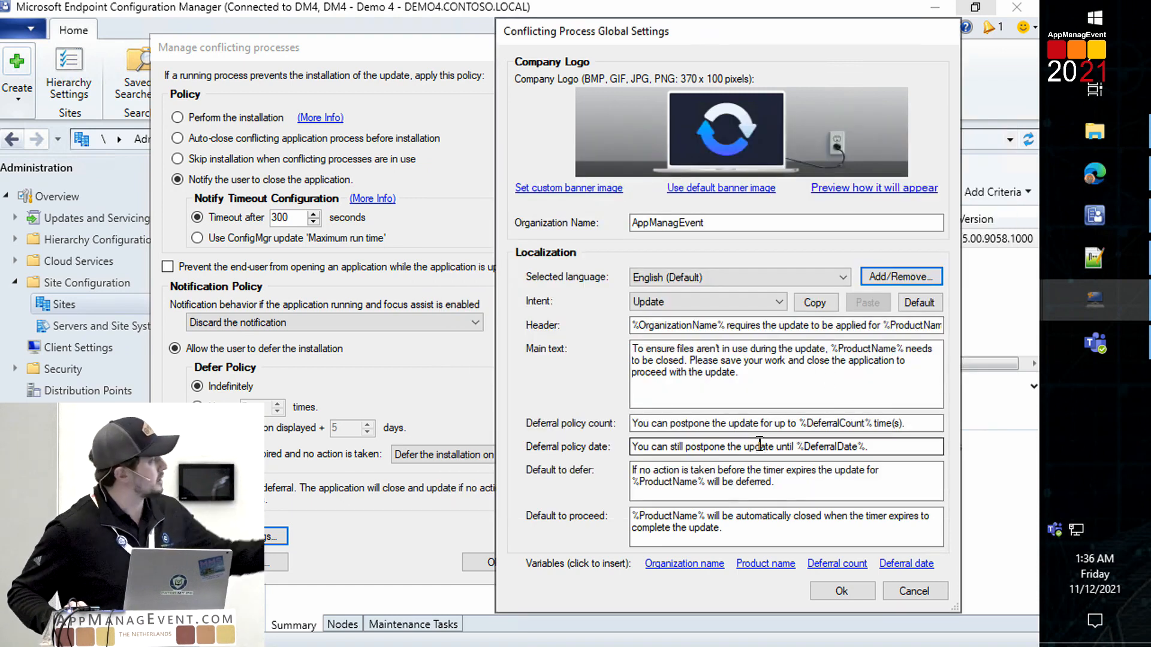
Step: Try to save the global conflicting process settings, and preview how the customized Update notification will appear
click(753, 424)
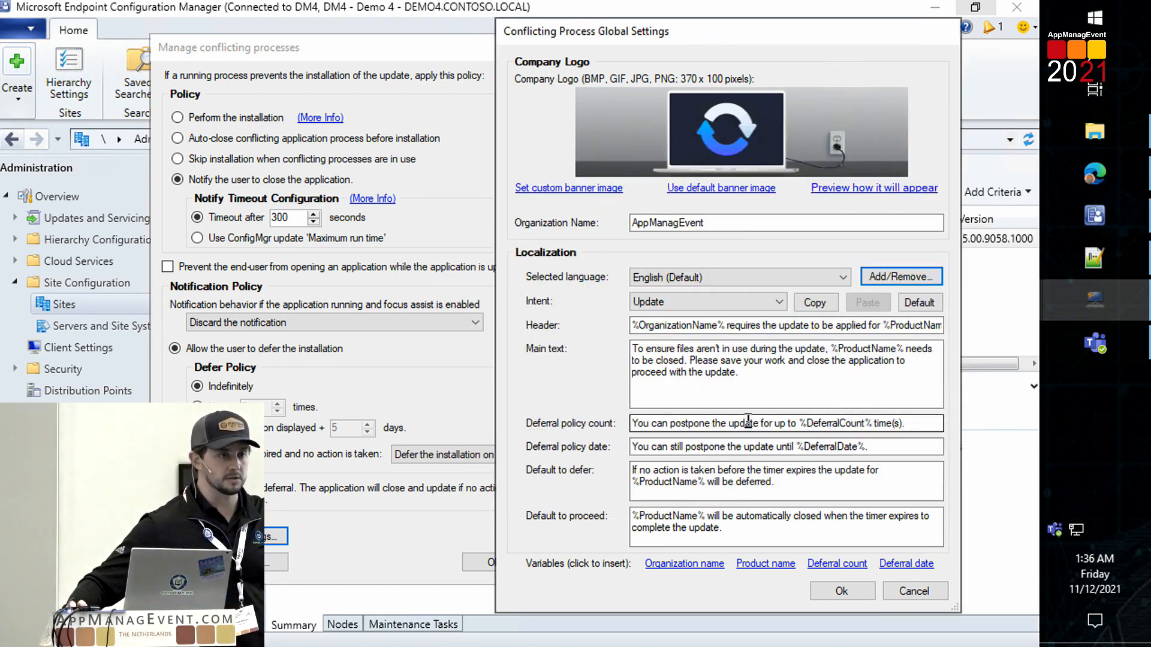
click(852, 594)
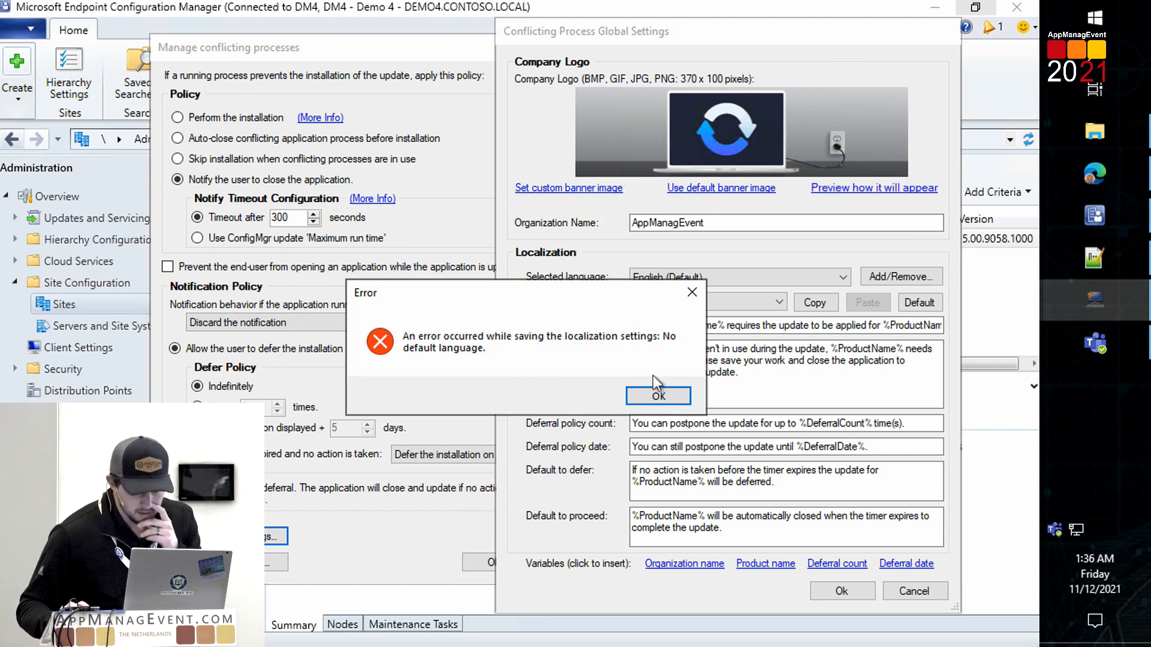
click(658, 397)
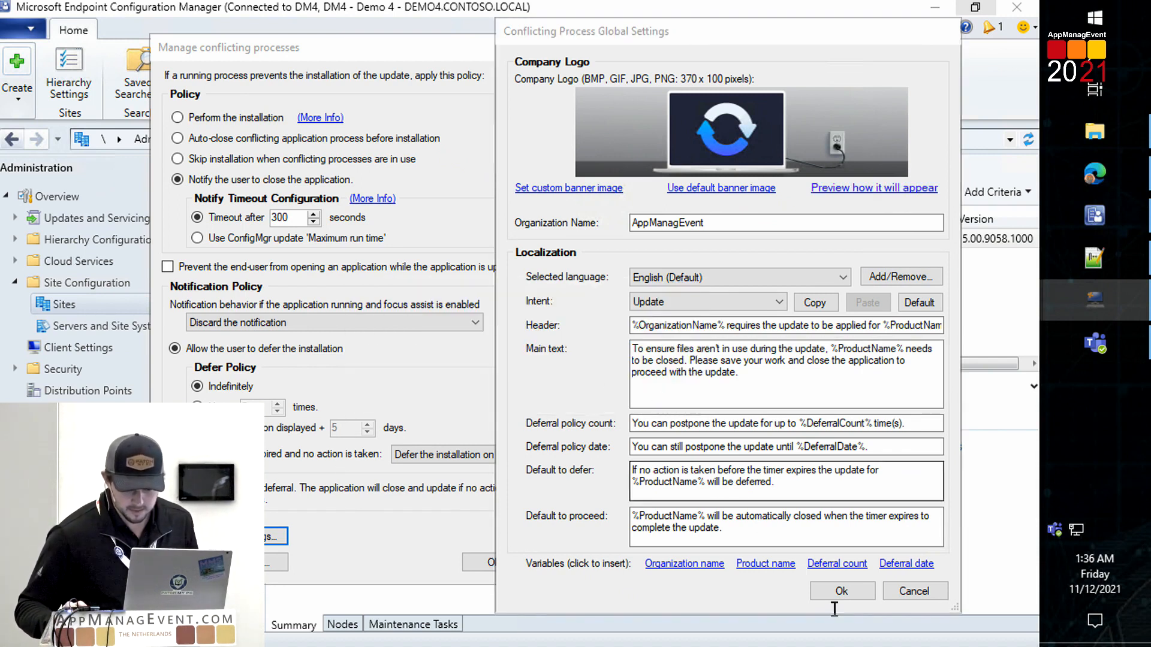
click(841, 591)
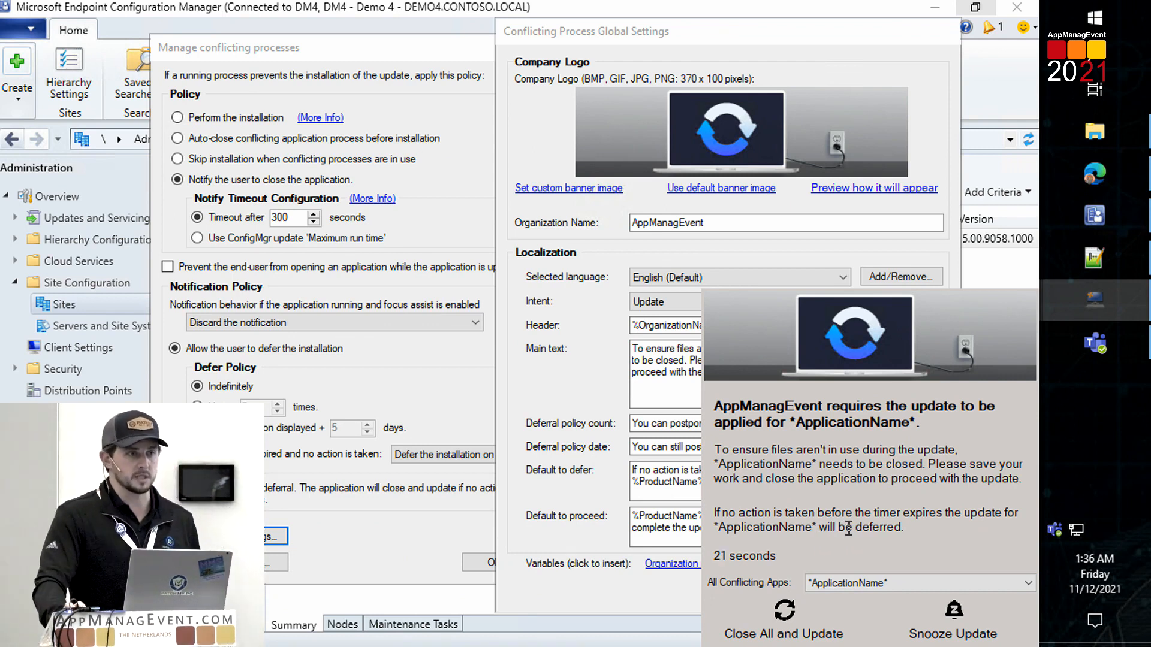
click(798, 618)
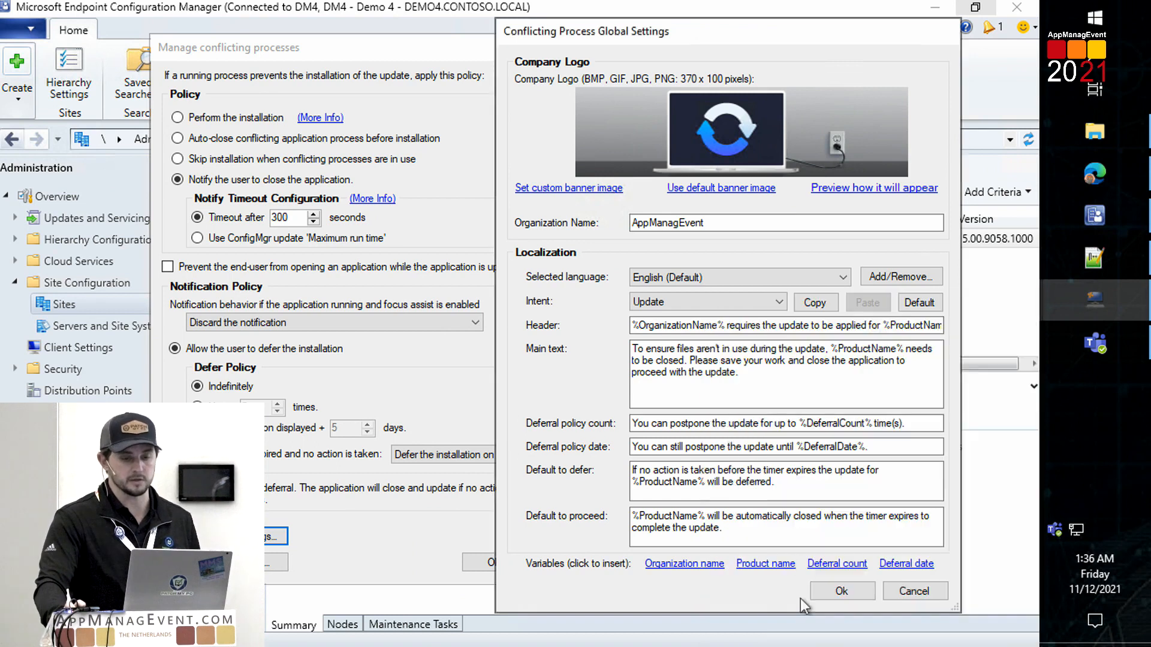
Step: Retry saving the global settings, and confirm the conflicting process policy for Notepad++ (x64)
click(827, 585)
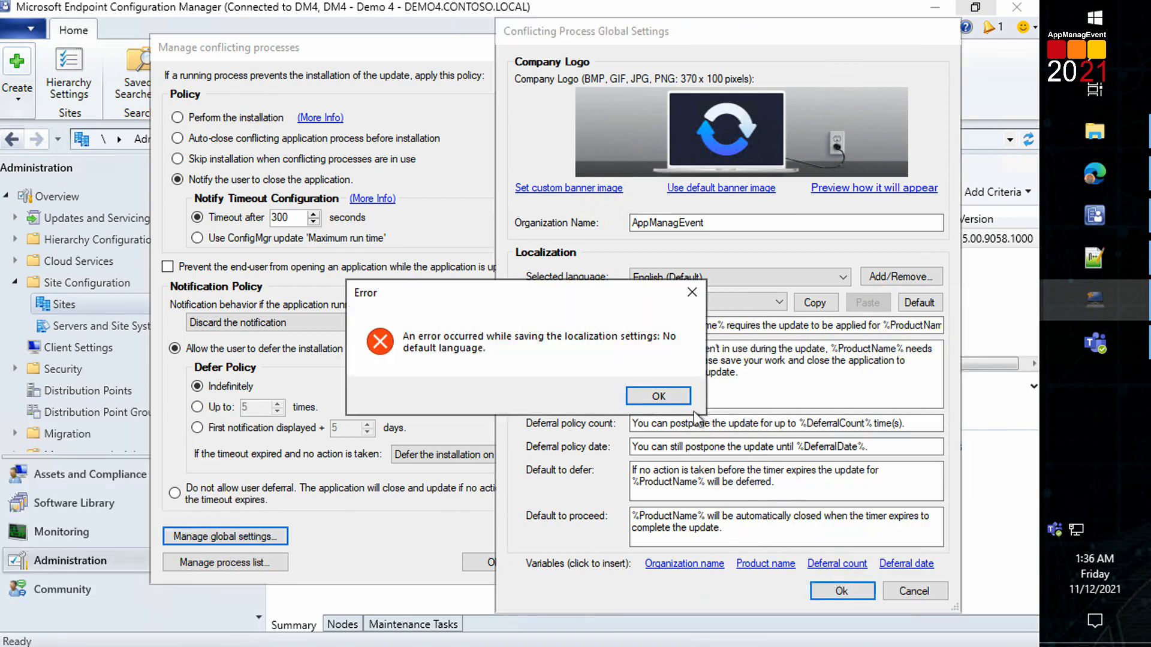
click(659, 396)
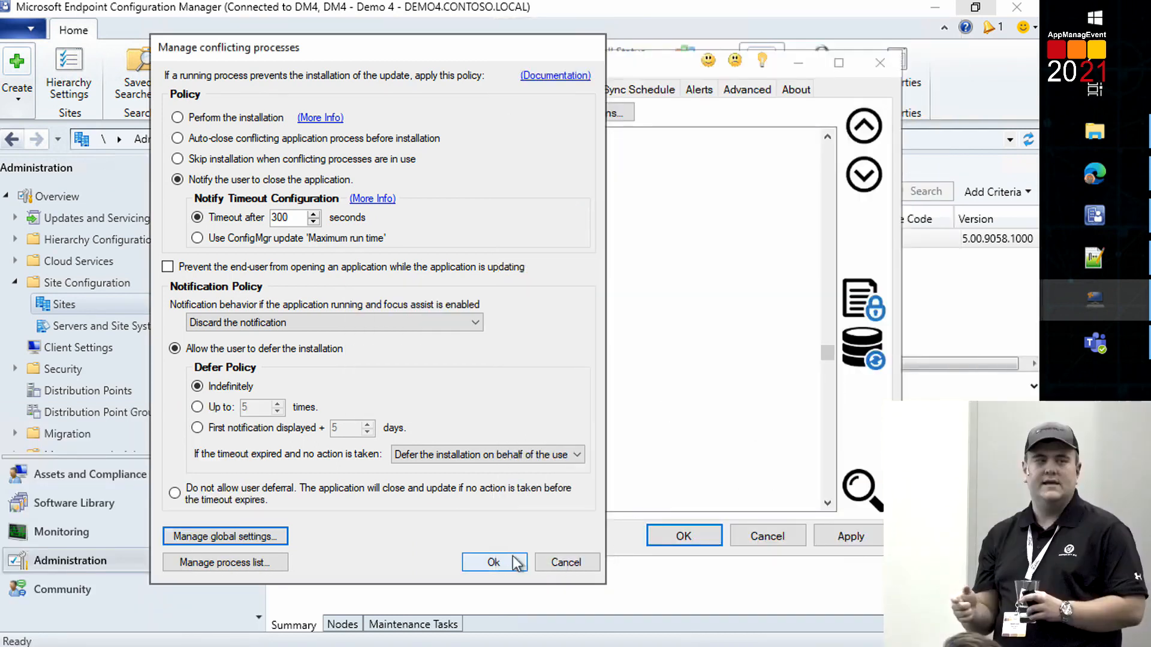
click(494, 562)
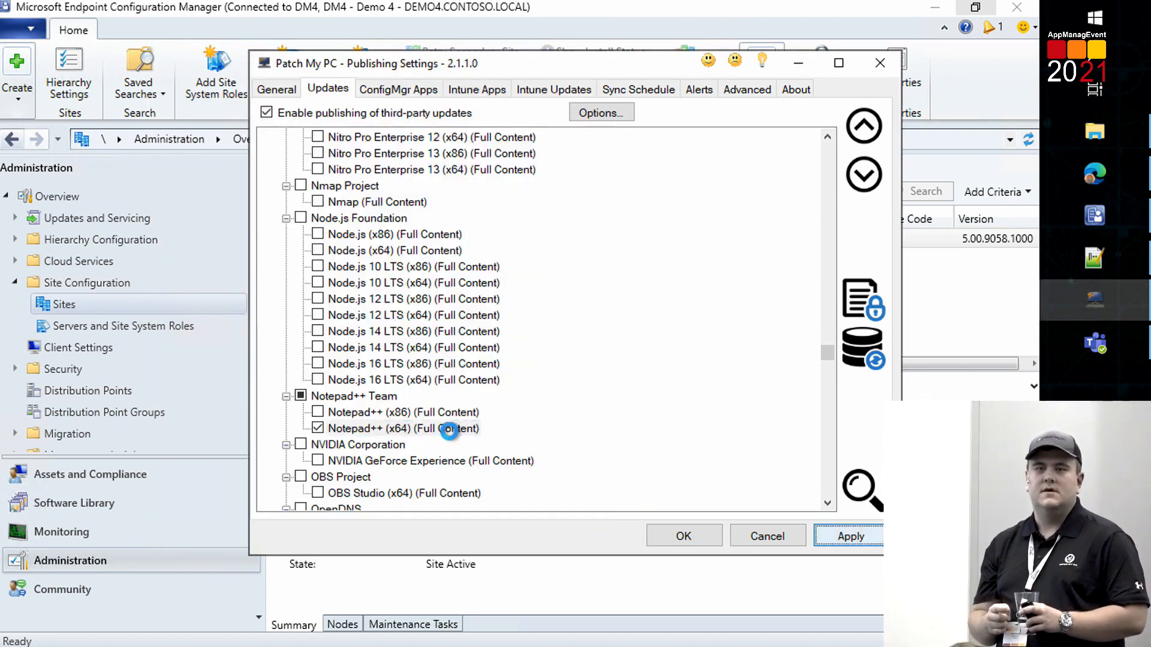
Step: Reopen the conflicting process policy for Notepad++ (x64) and limit user deferrals to 3 times
right_click(452, 431)
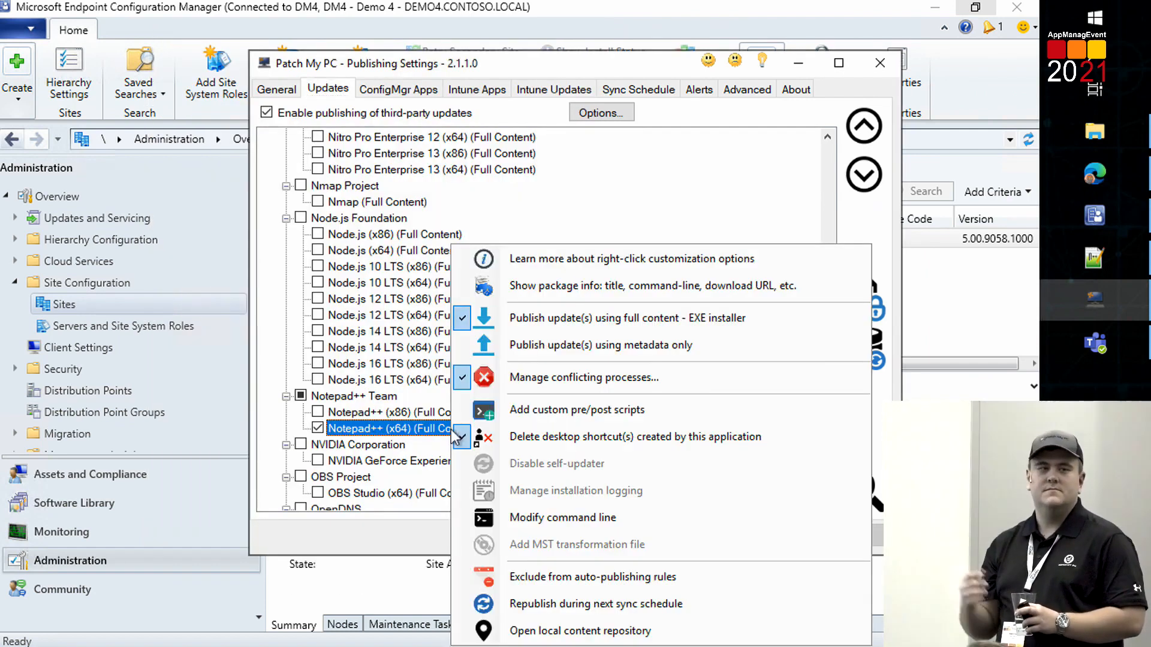
click(570, 379)
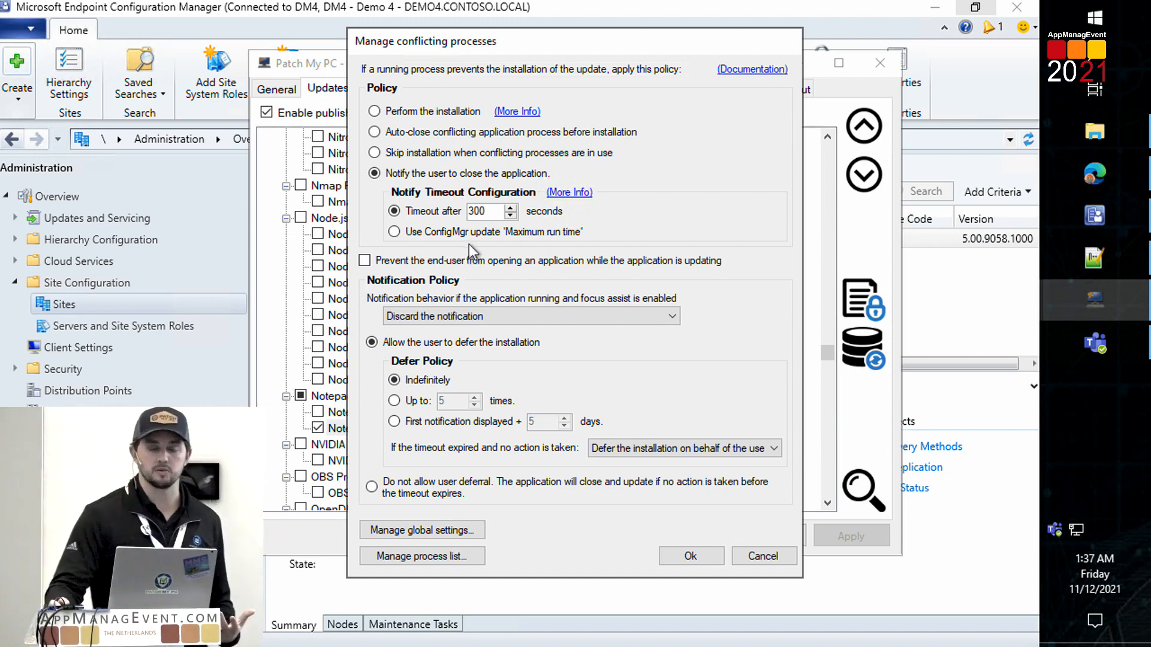
click(423, 396)
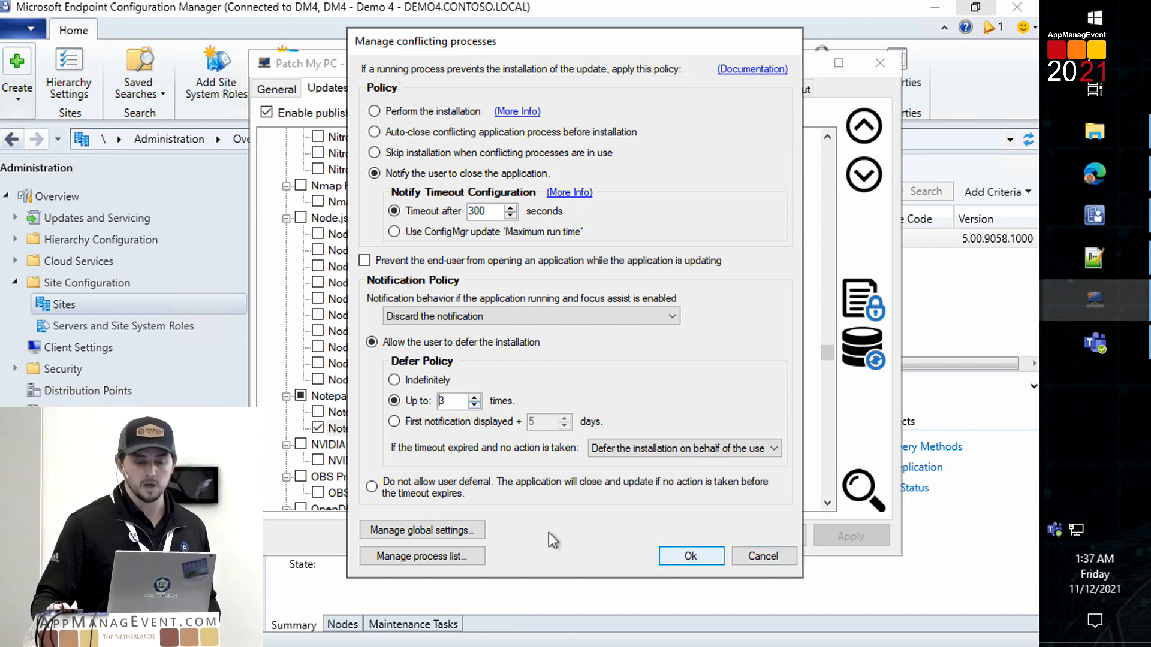
Step: Review the list of conflicting processes for Notepad++ (x64), and close it without changes
click(470, 554)
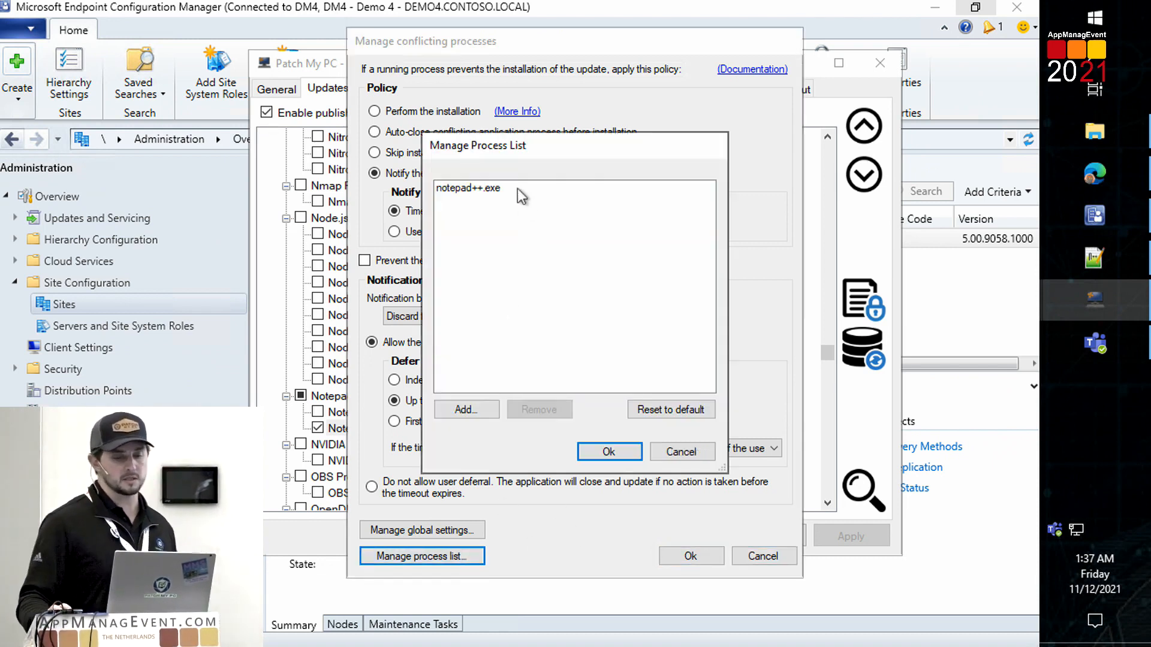
click(516, 187)
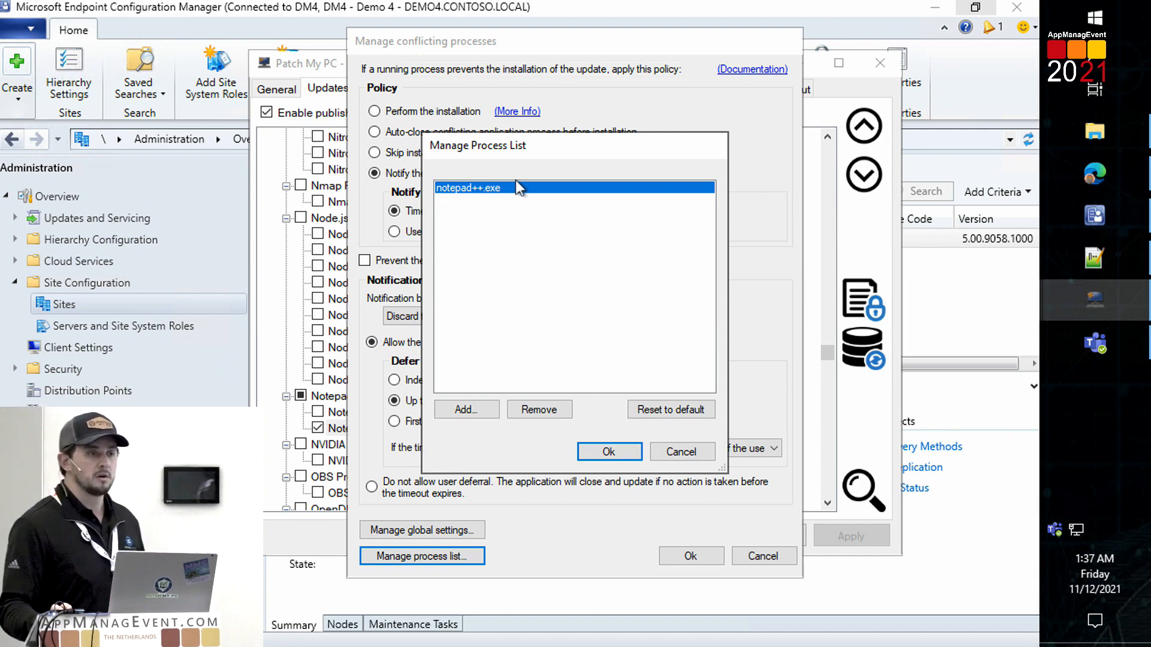
click(667, 447)
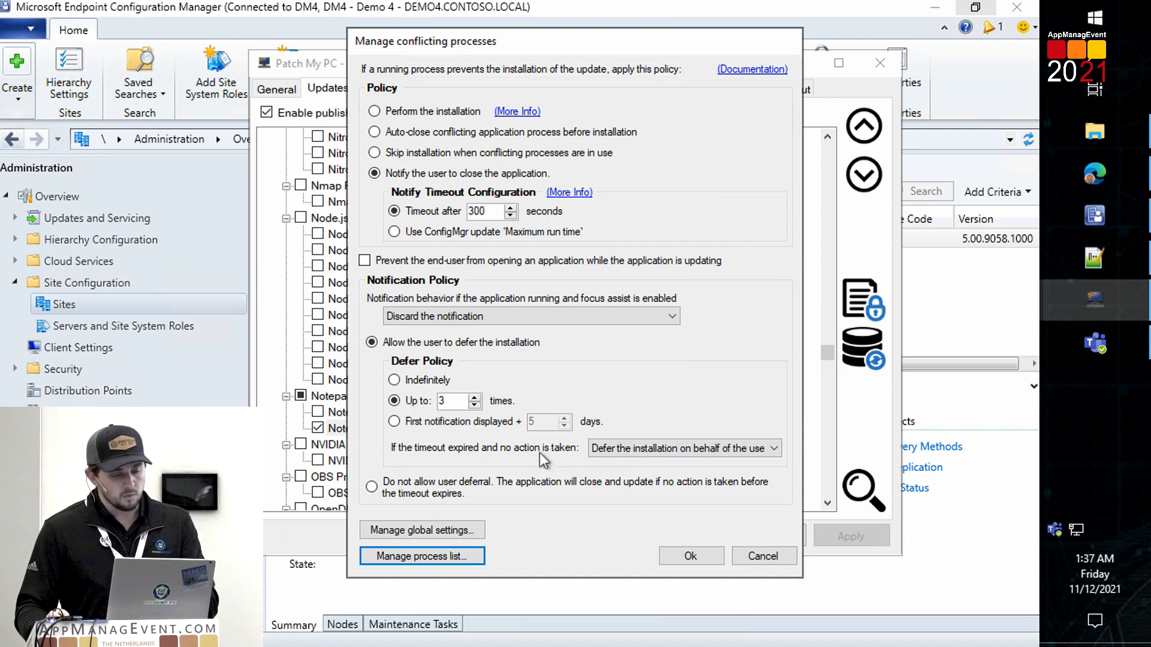
Step: Try the policy that disallows user deferral, return to allowing deferral, and apply the publishing settings
click(437, 488)
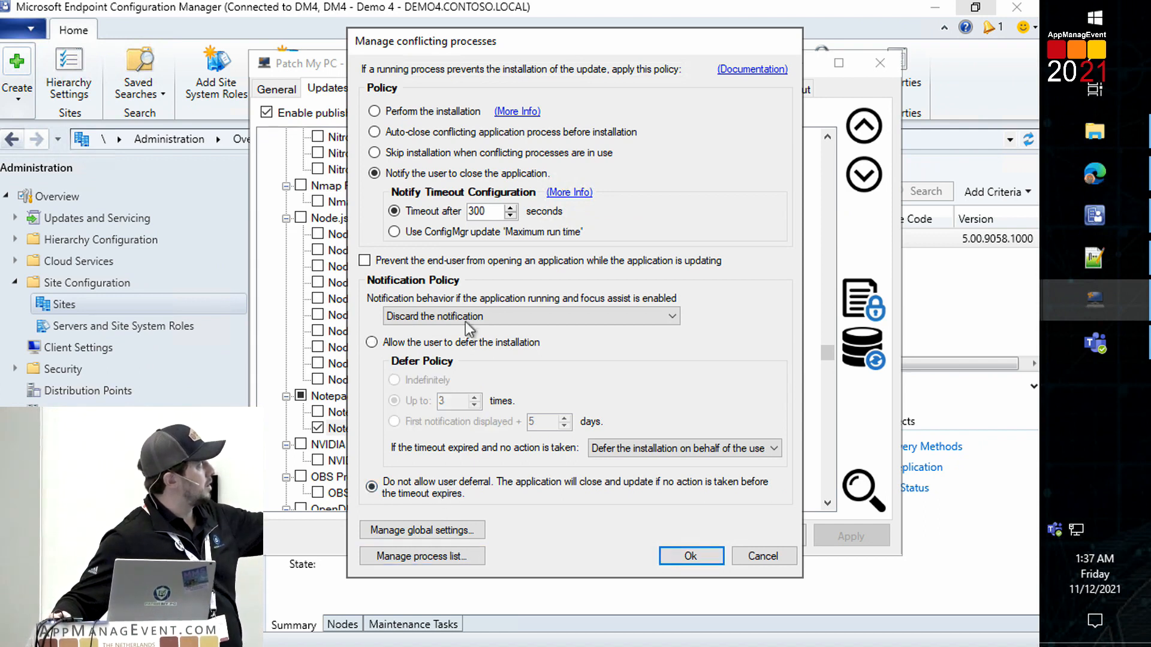
click(465, 340)
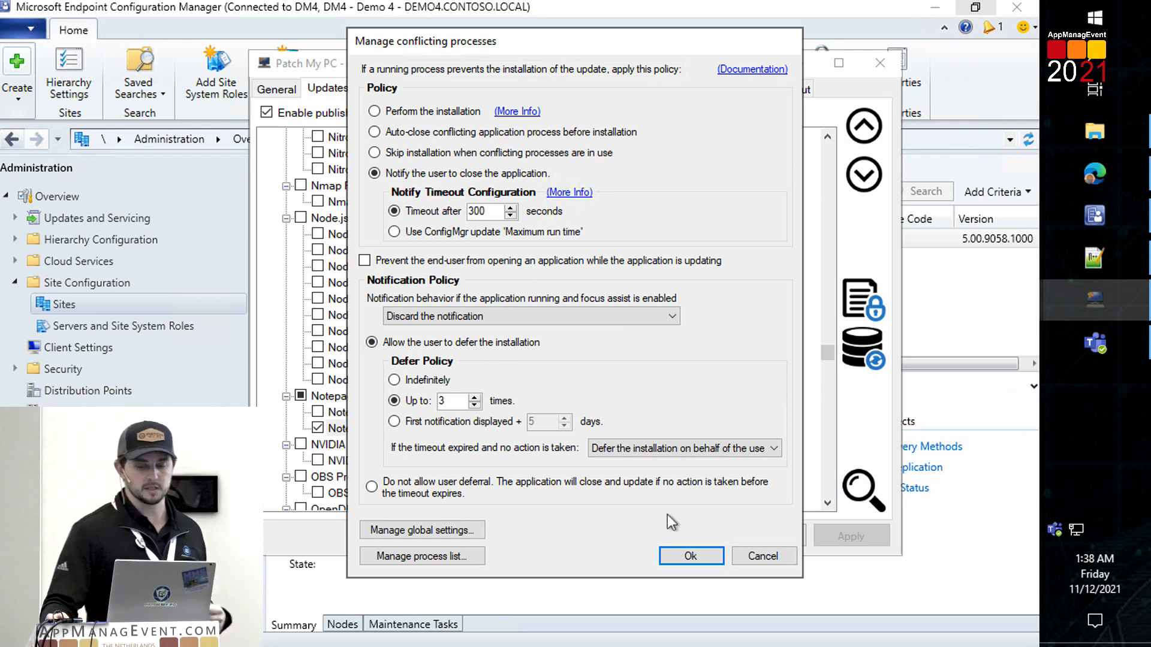
click(708, 554)
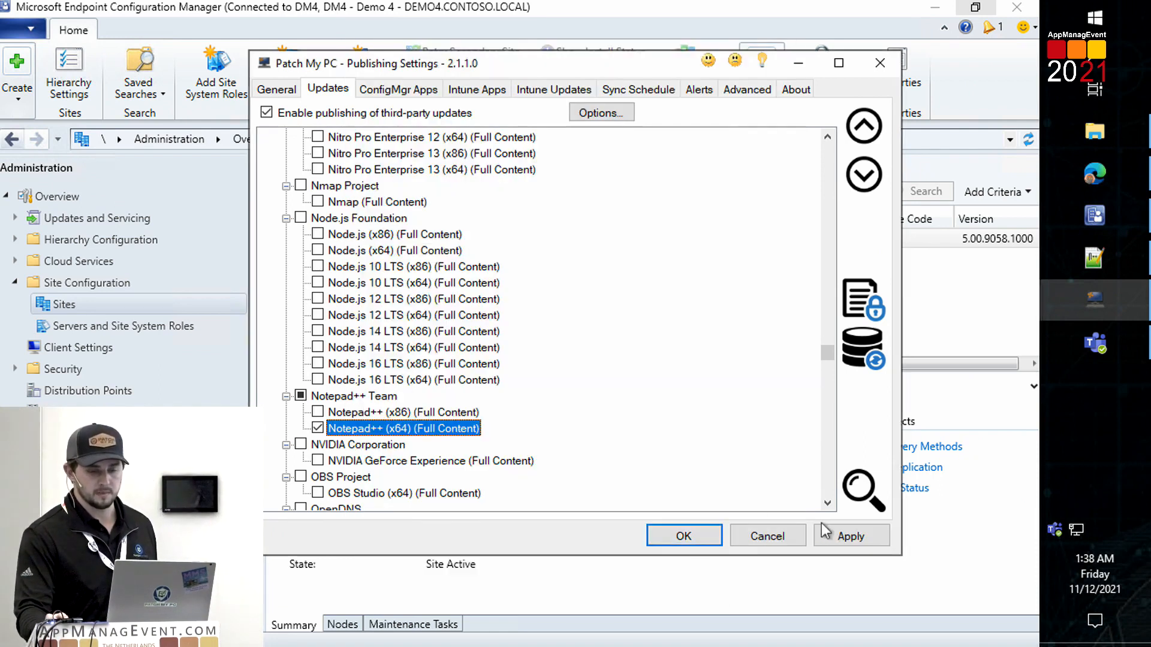
click(846, 536)
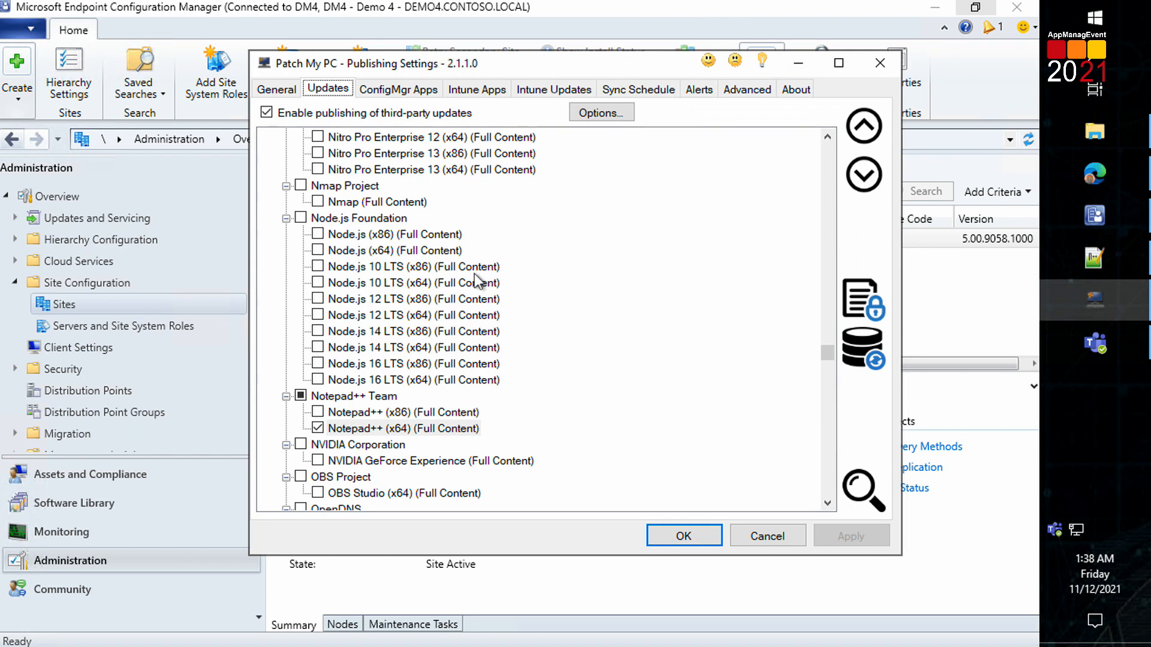
Step: Run the publishing service sync manually from the sync schedule settings
click(404, 89)
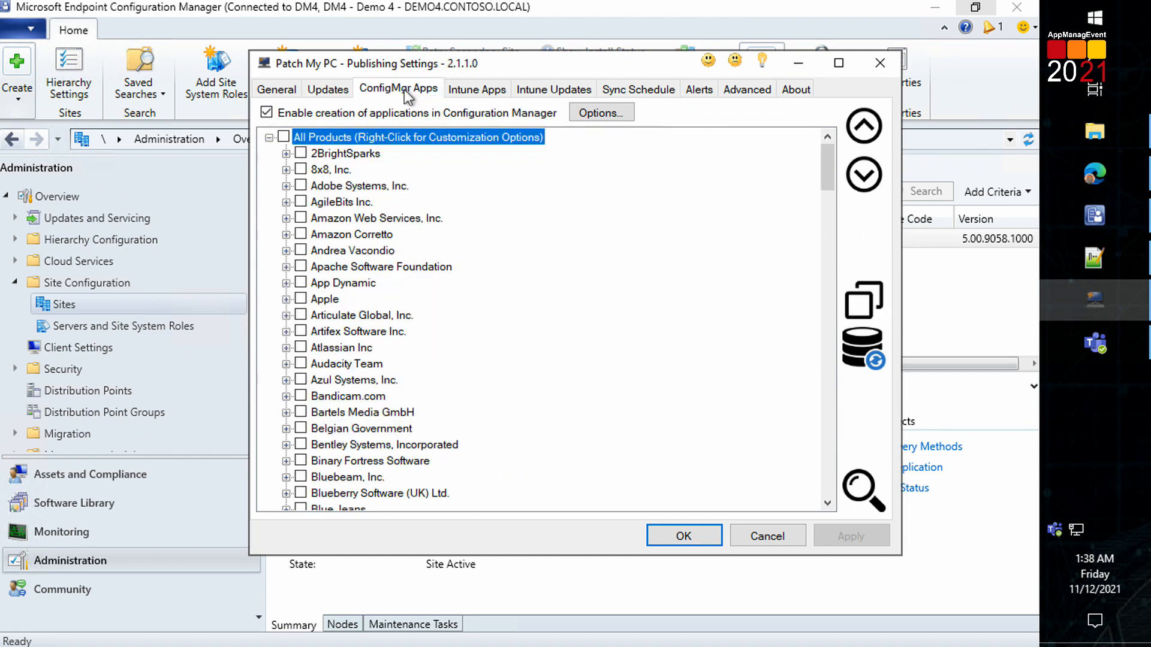
click(619, 87)
click(834, 488)
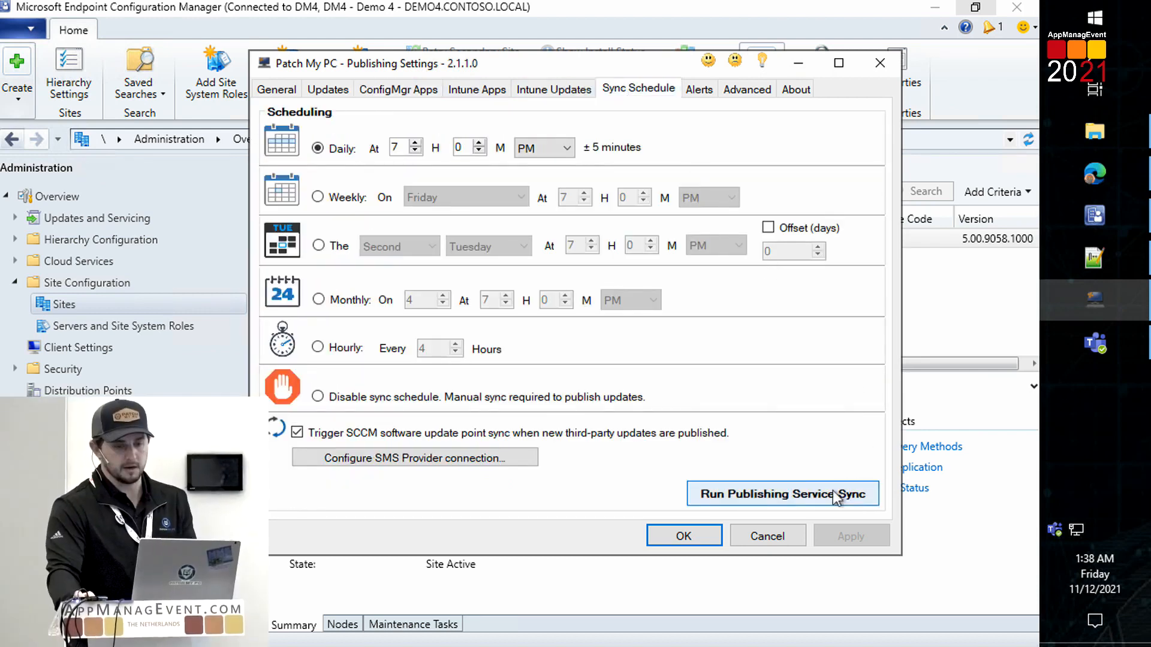
click(657, 397)
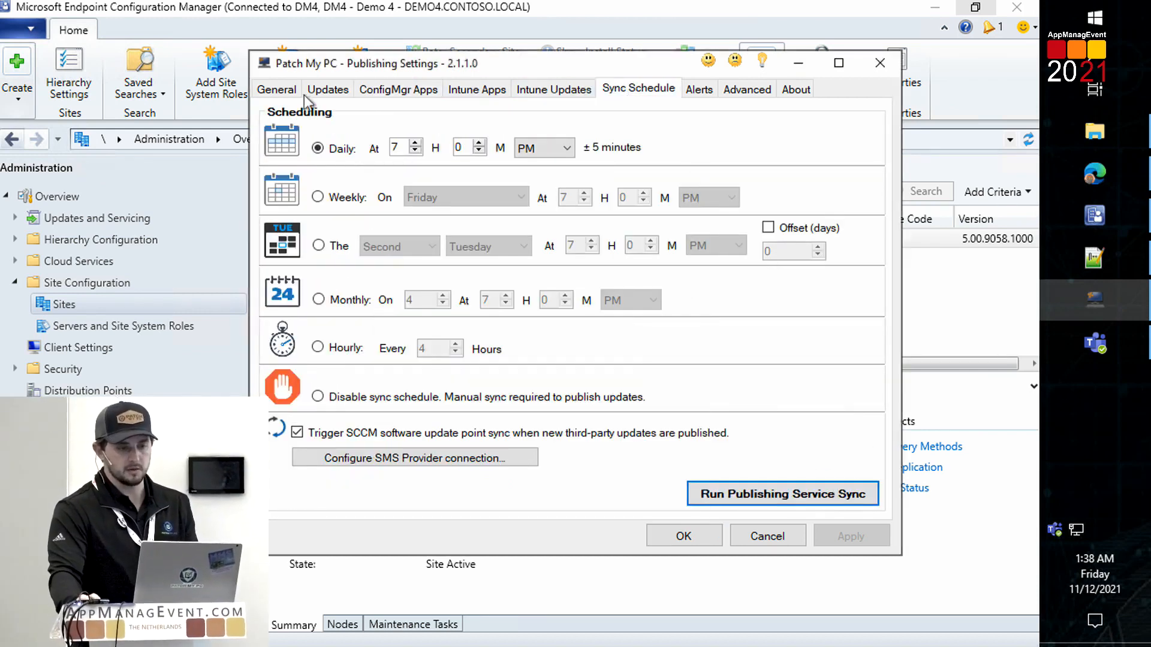
Step: Examine the third-party updates selection alongside All Software Updates and the application nodes in the console's Software Library
click(334, 88)
click(390, 87)
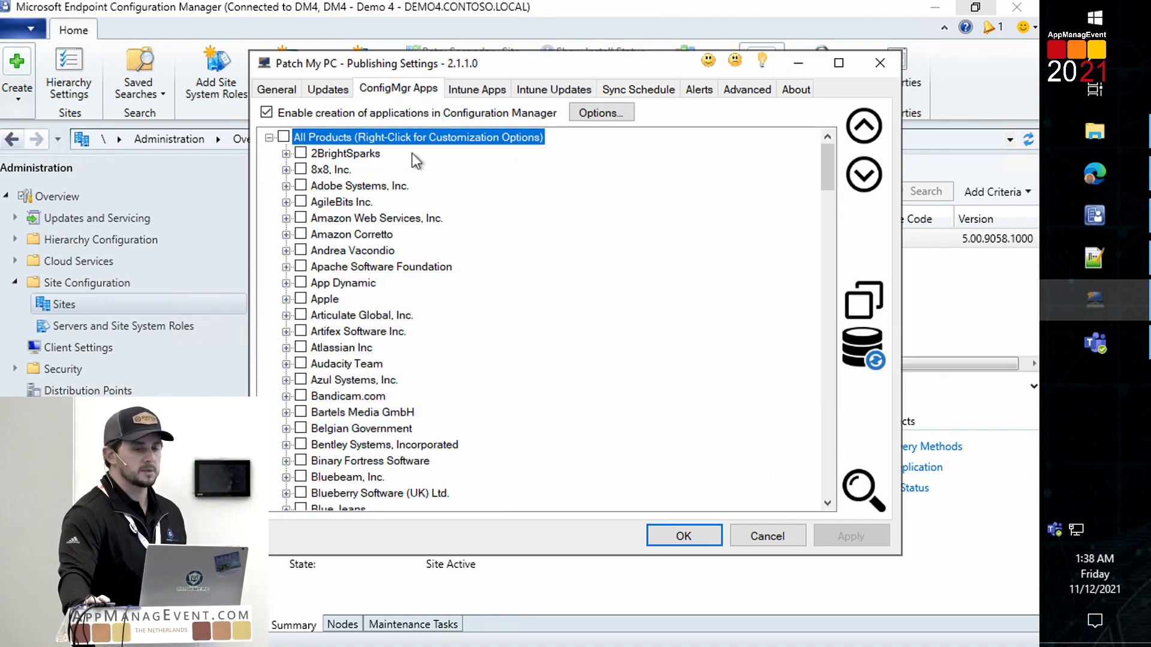
drag(367, 68, 487, 77)
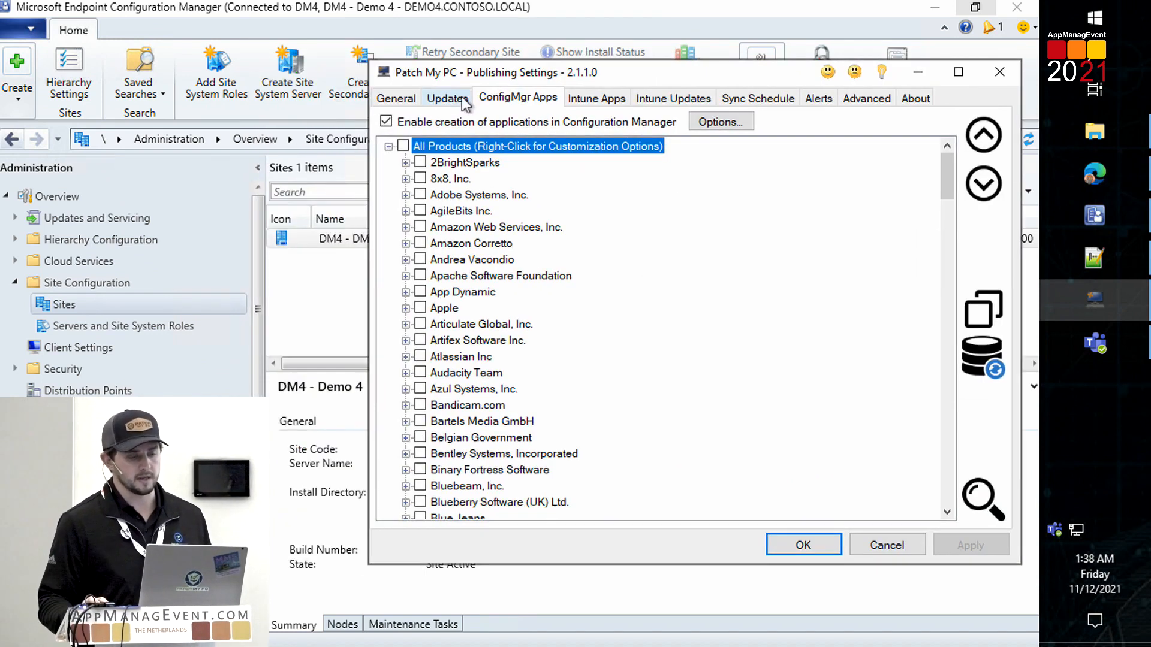
click(461, 97)
click(96, 300)
click(144, 512)
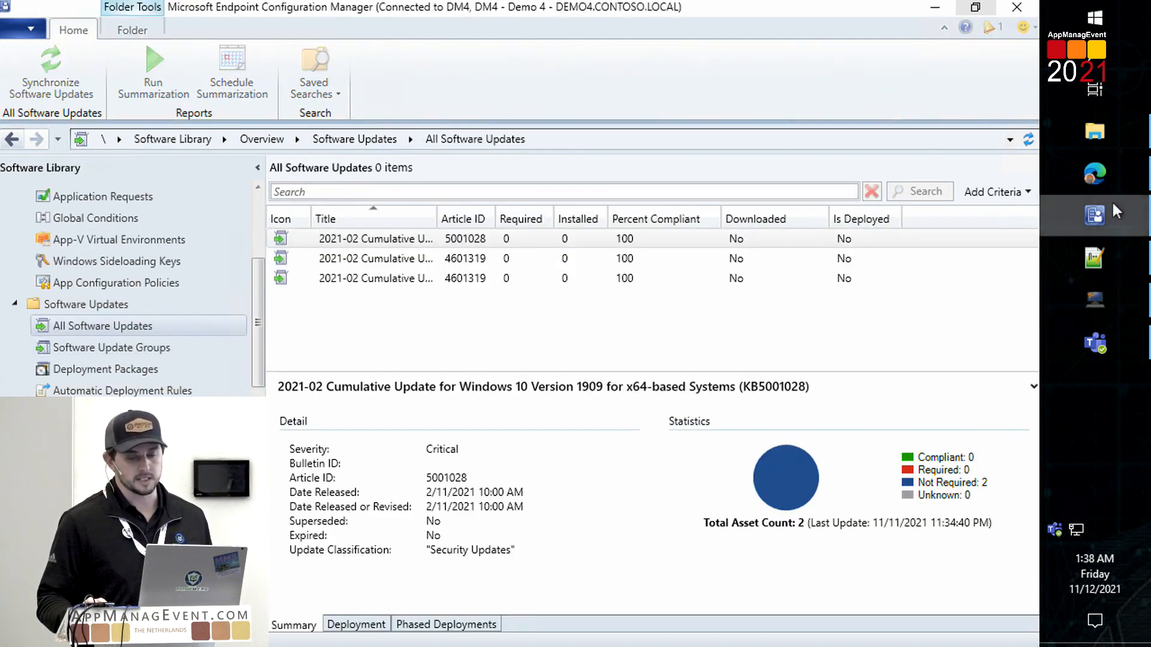
click(1097, 306)
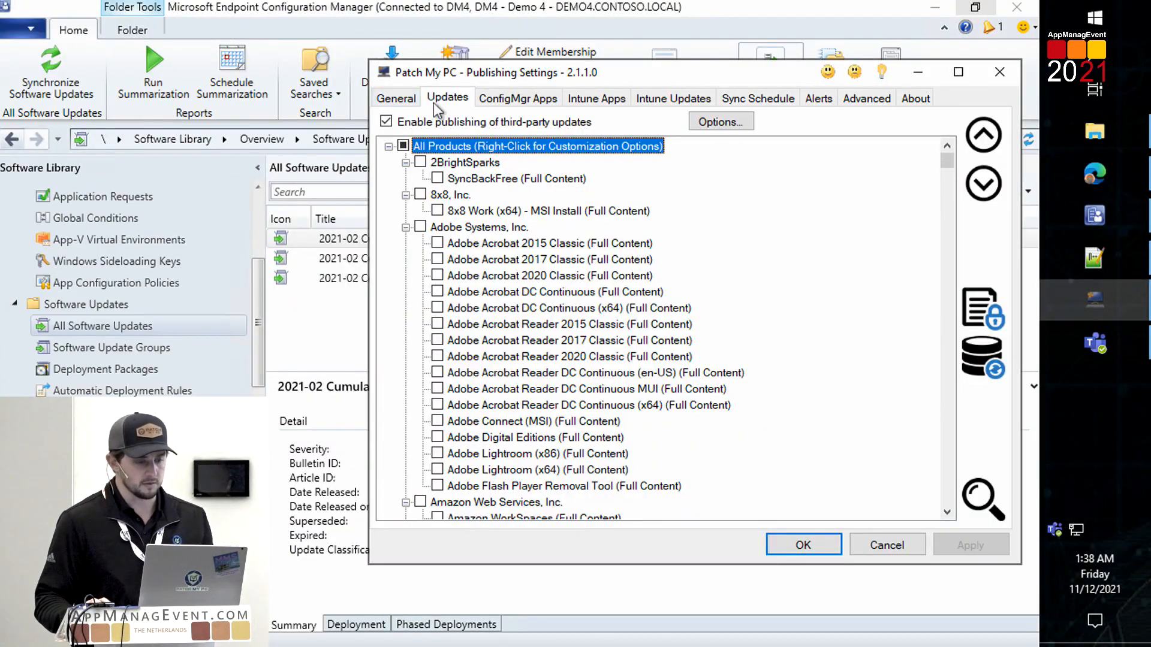
click(433, 103)
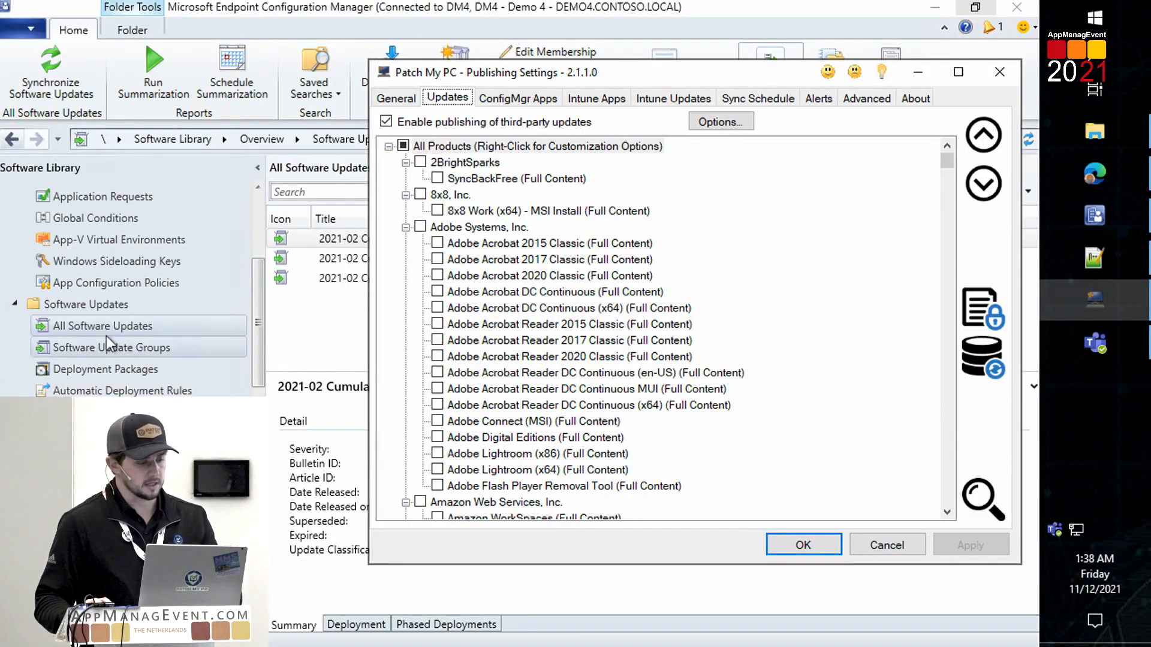
scroll(135, 314, up, 2)
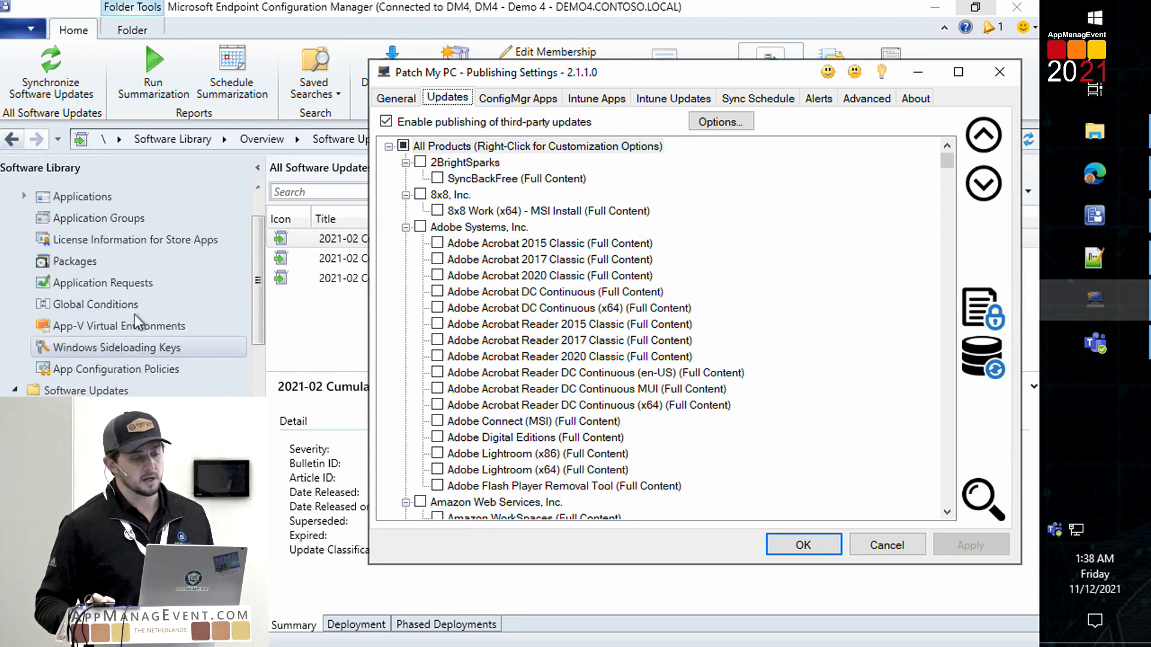
Step: Open the ConfigMgr Apps options and review the SMS Provider connection and the source folder path
click(555, 103)
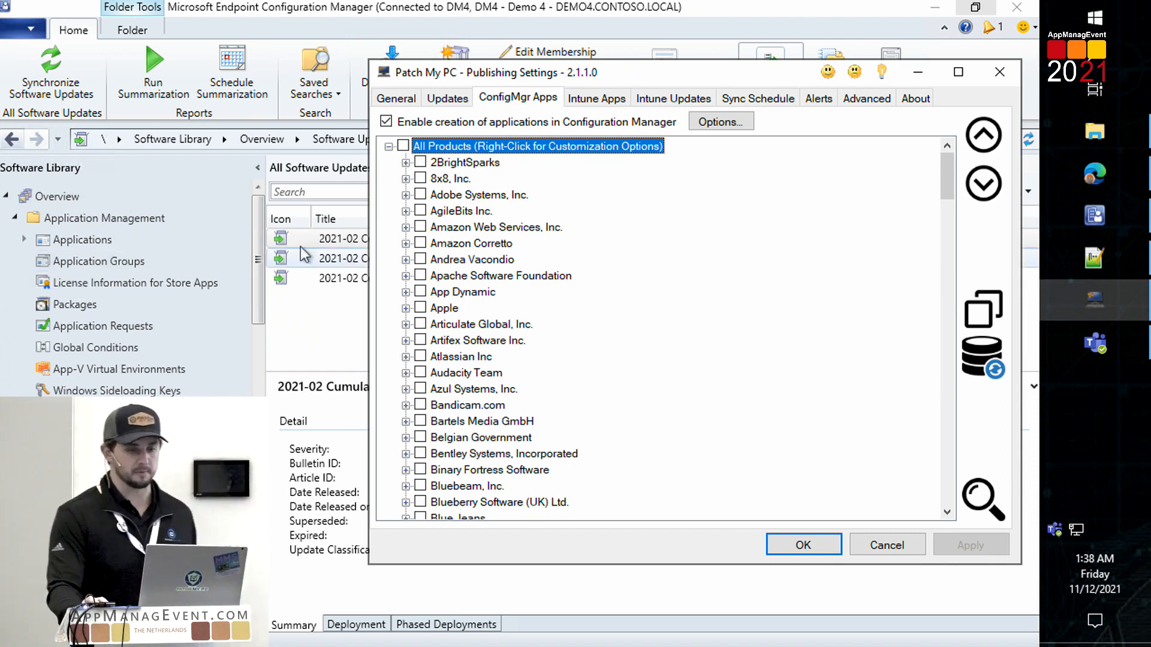
click(738, 123)
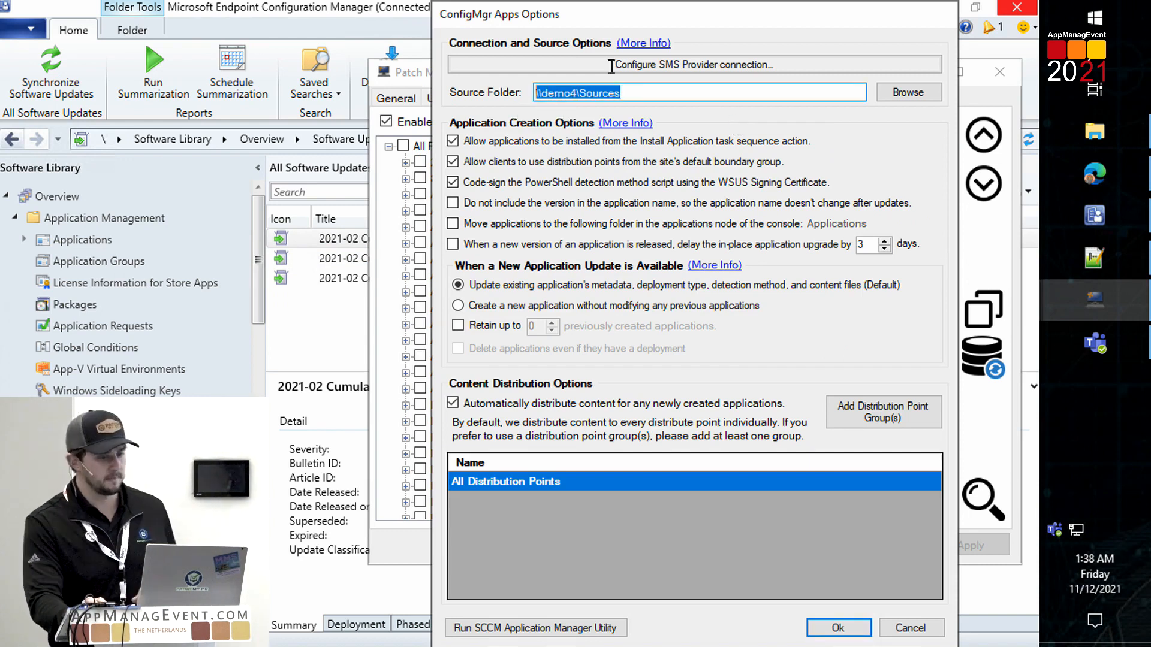
click(631, 94)
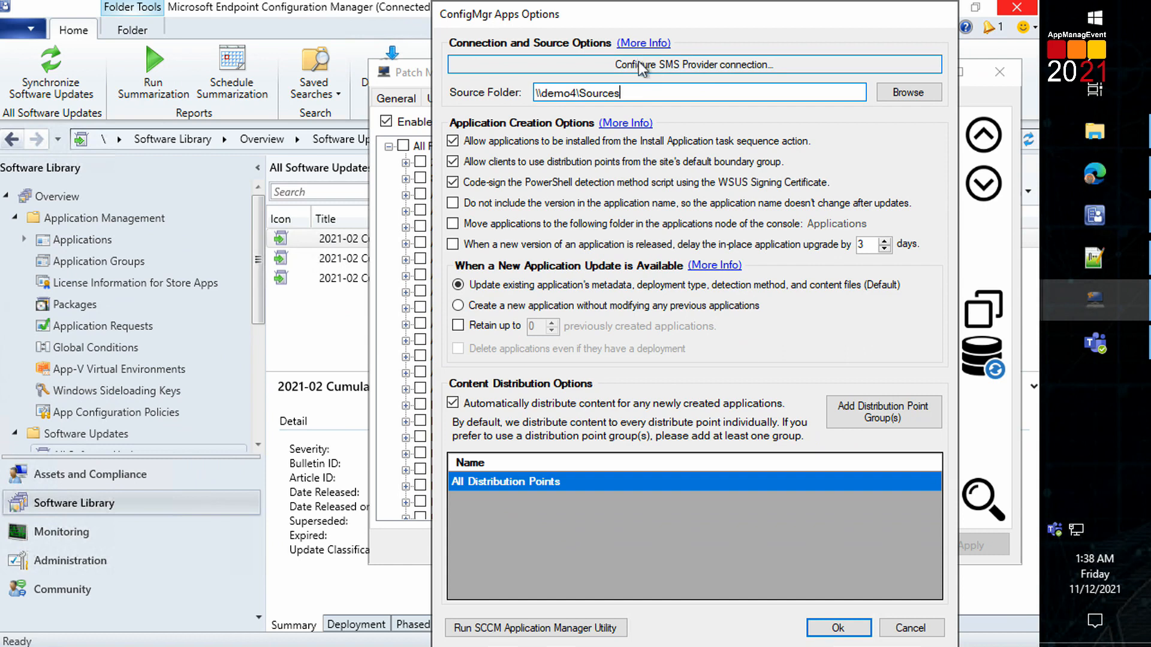
click(639, 61)
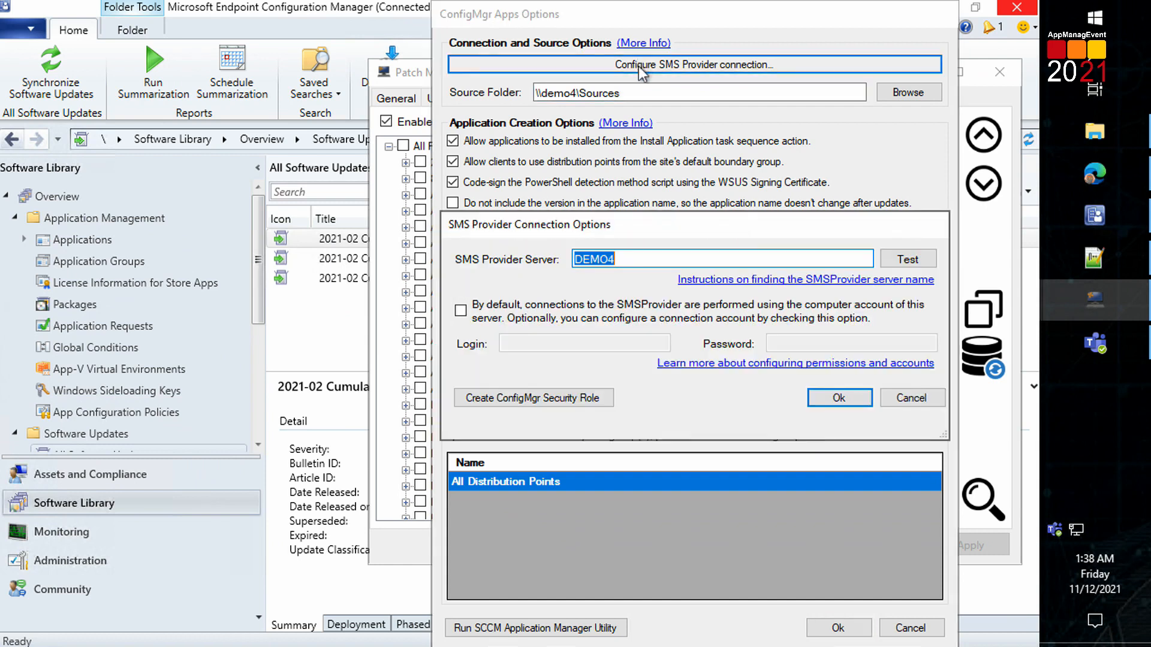
click(928, 397)
drag(707, 94, 474, 87)
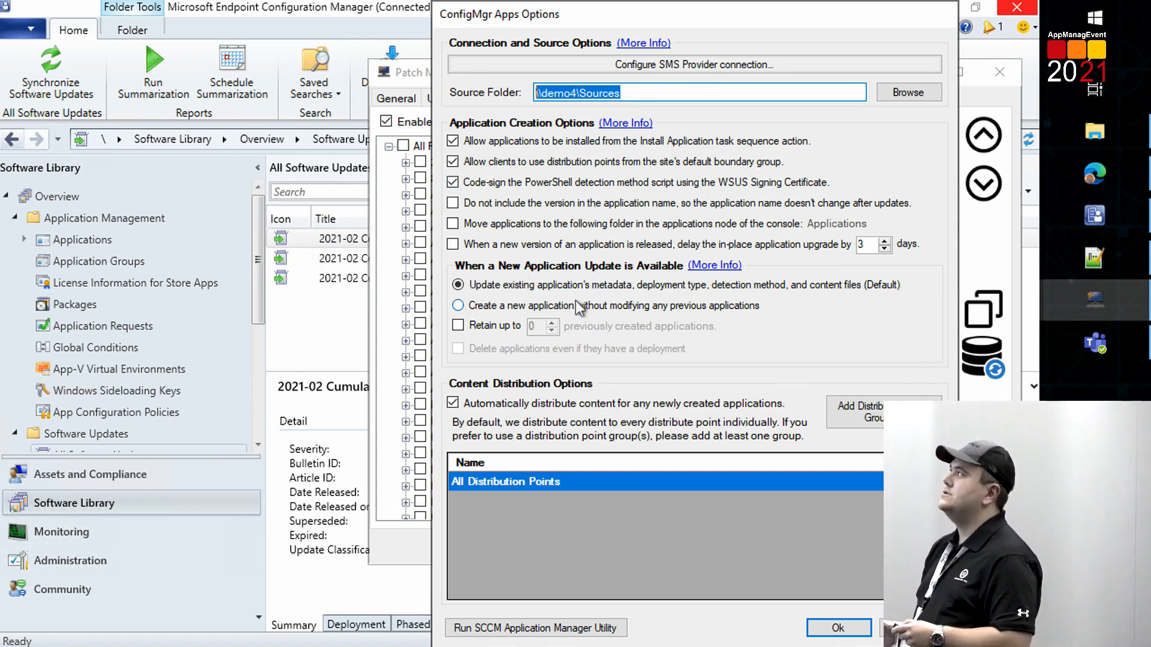
Step: Keep updating existing applications as the behavior for new application updates, and enable retaining previously created applications
drag(570, 22, 590, 20)
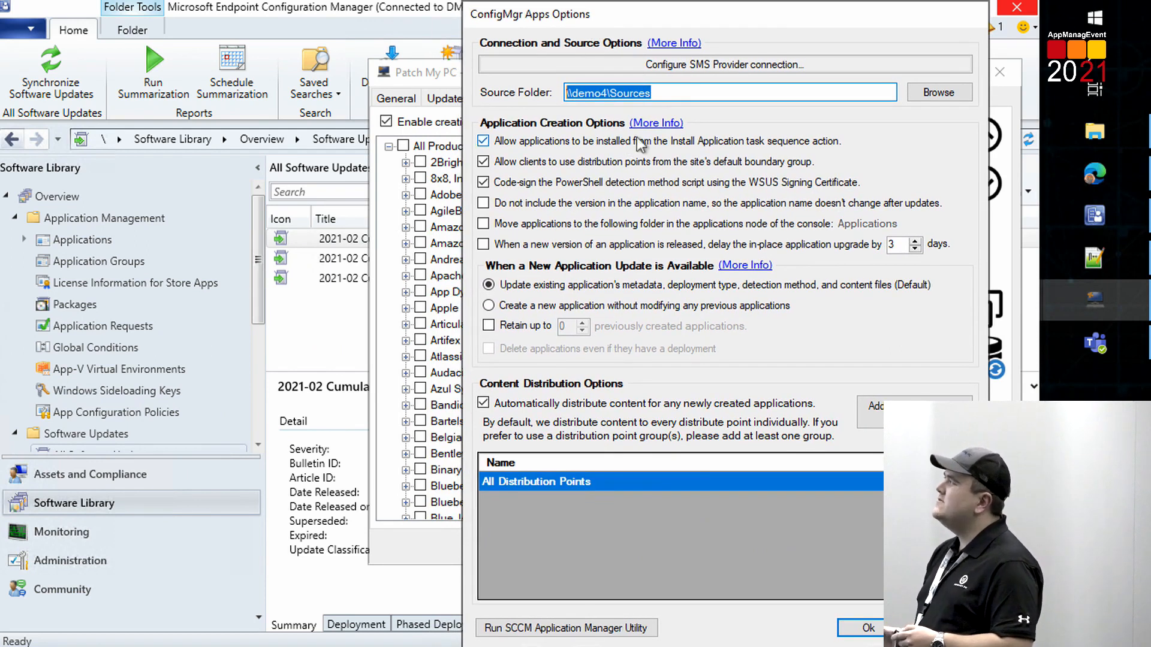
click(528, 301)
click(534, 290)
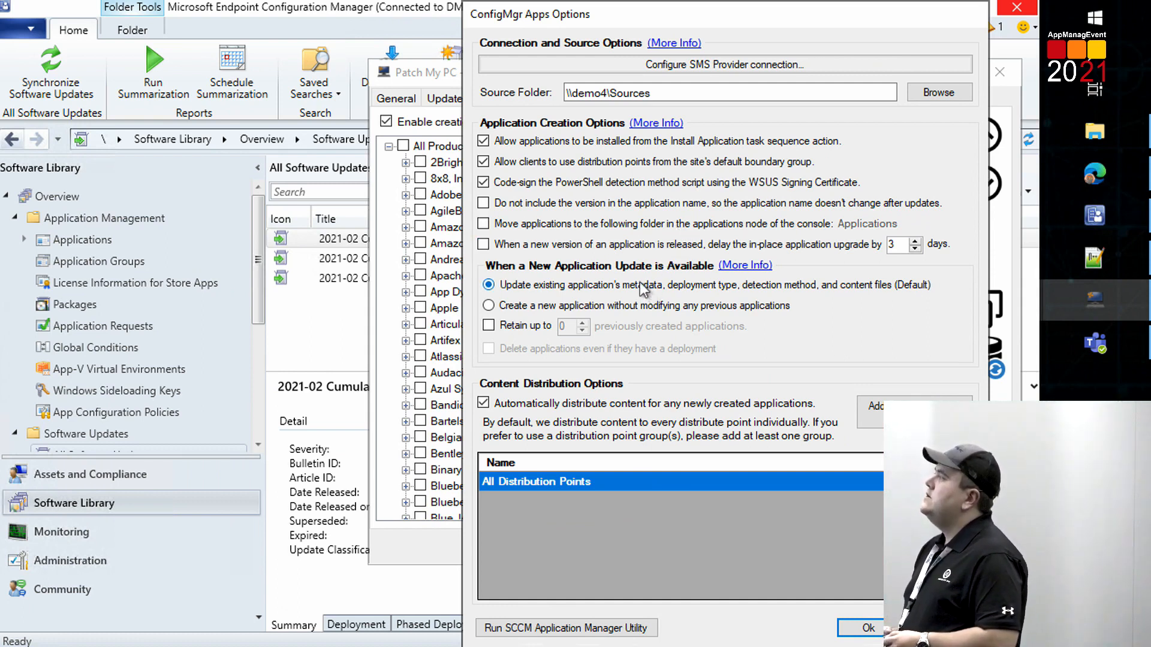
click(488, 325)
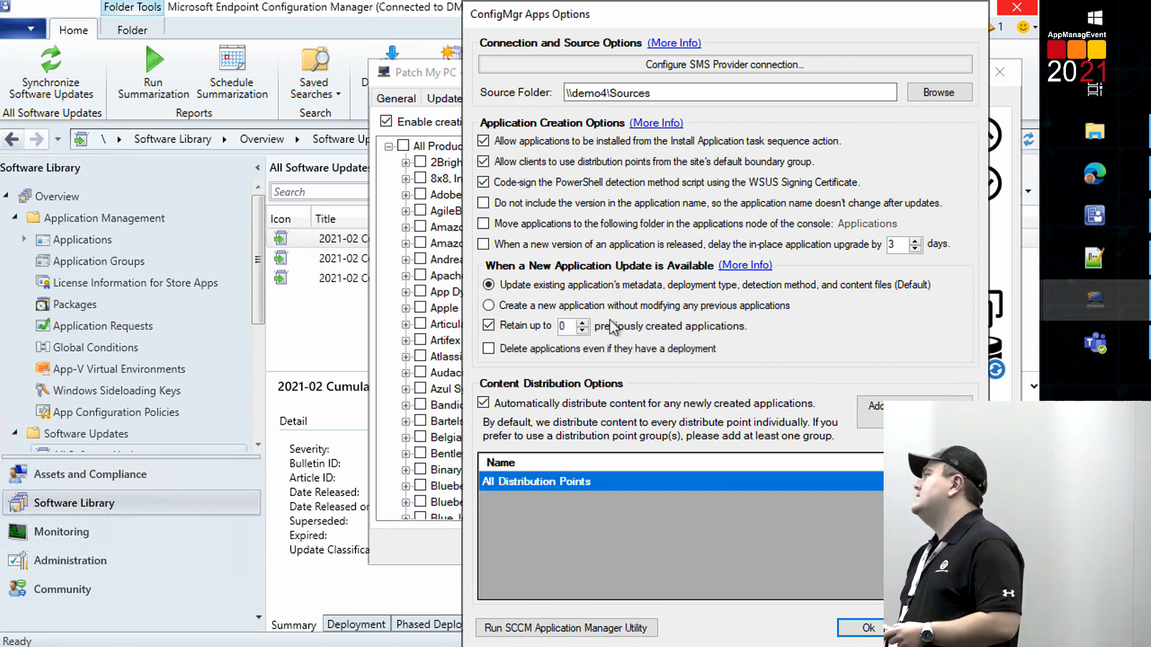
Step: Set the number of retained previously created applications to 2, keep updating existing applications as the update behavior, and close the options
click(582, 322)
click(583, 323)
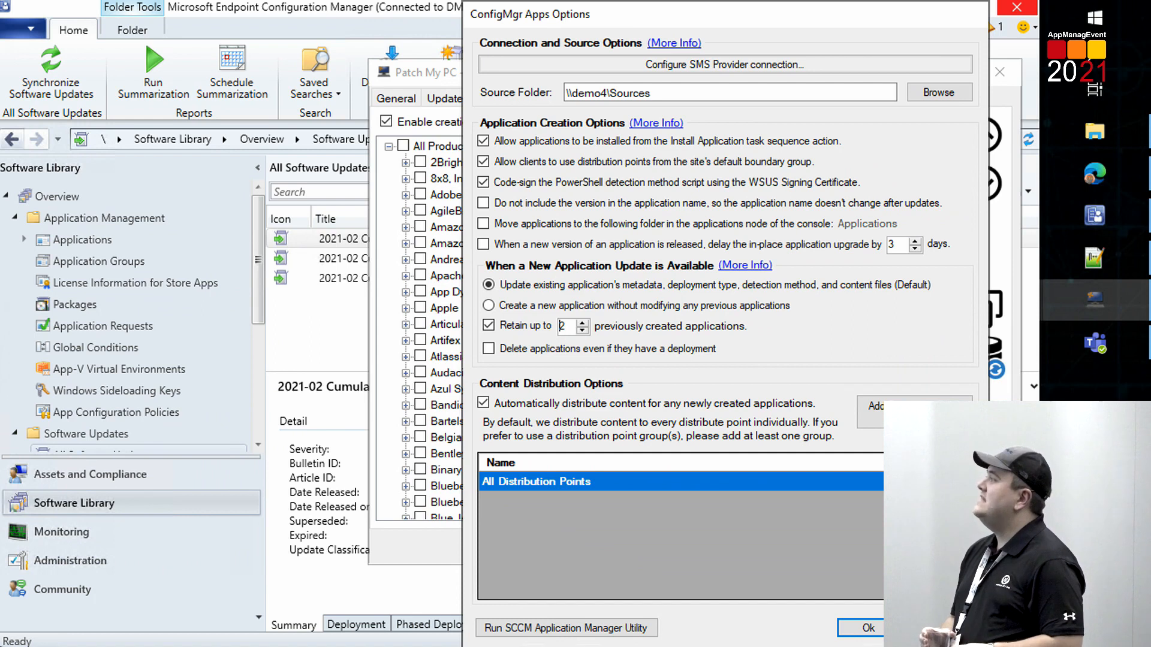
click(625, 307)
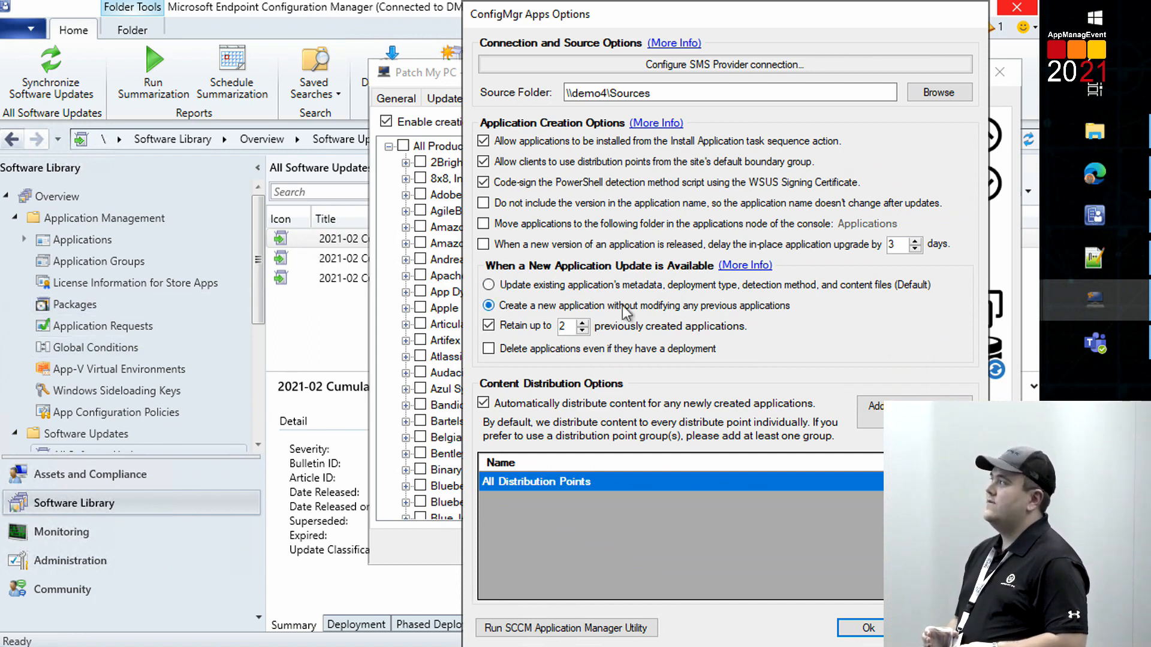
click(631, 286)
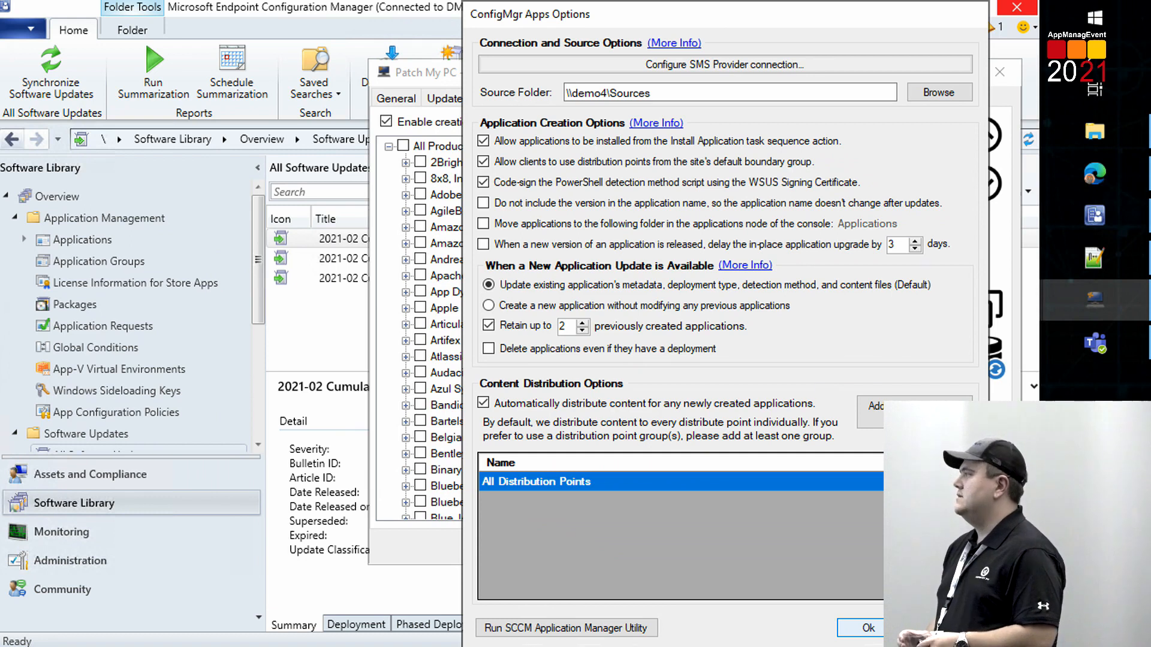
click(940, 628)
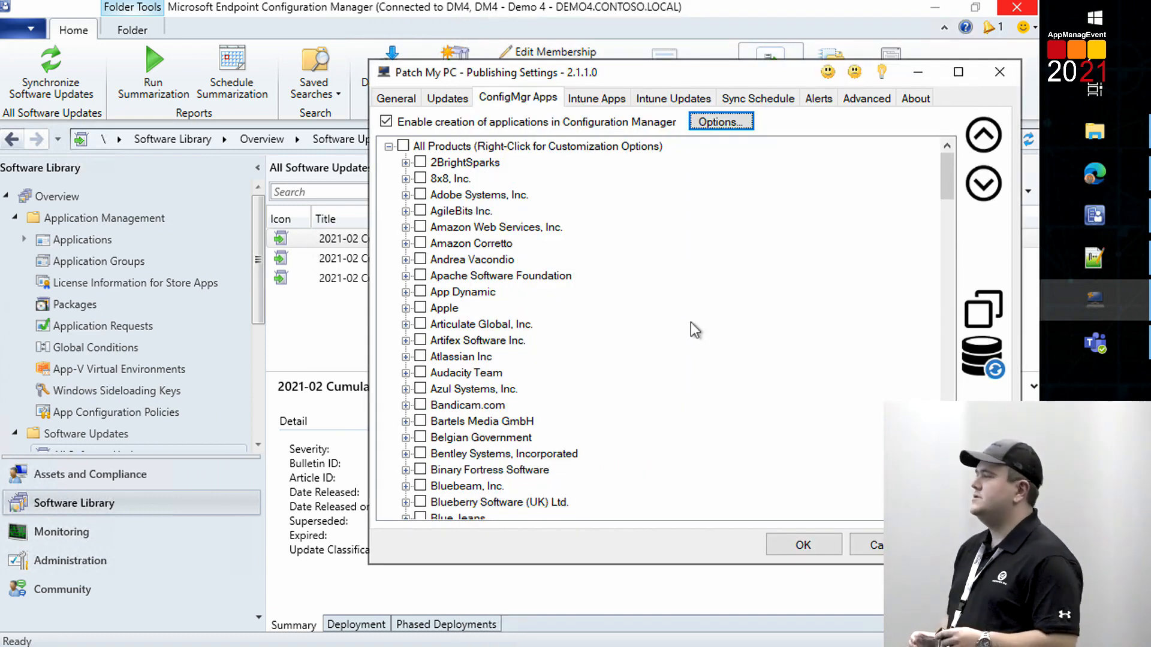
Step: Enable deletion of desktop shortcuts created by the application for All Products
key(ctrl+f)
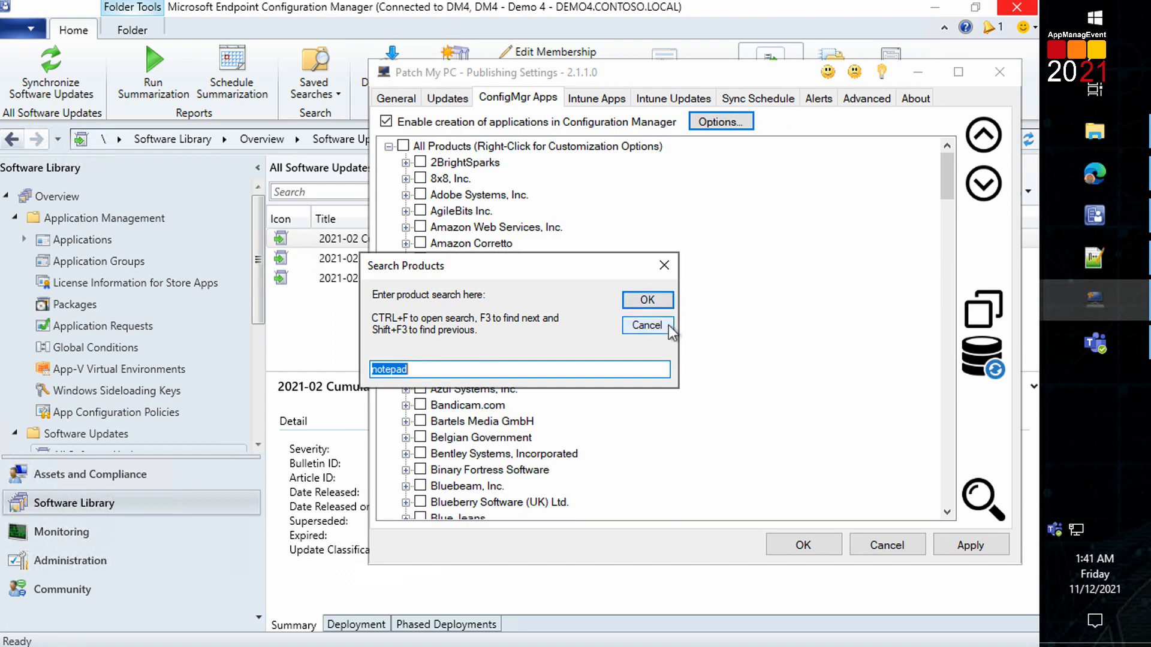
click(647, 325)
right_click(582, 145)
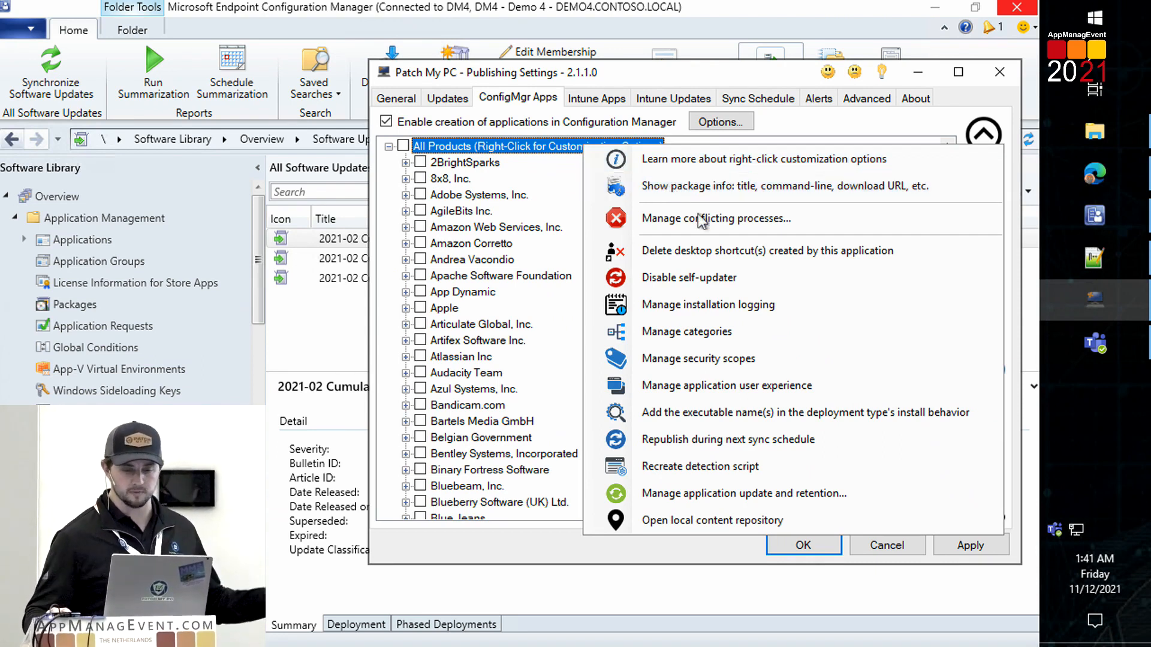
click(727, 258)
key(Return)
Step: Enable installation logging for All Products, with verbose MSI logging and the computer name as log prefix
right_click(569, 149)
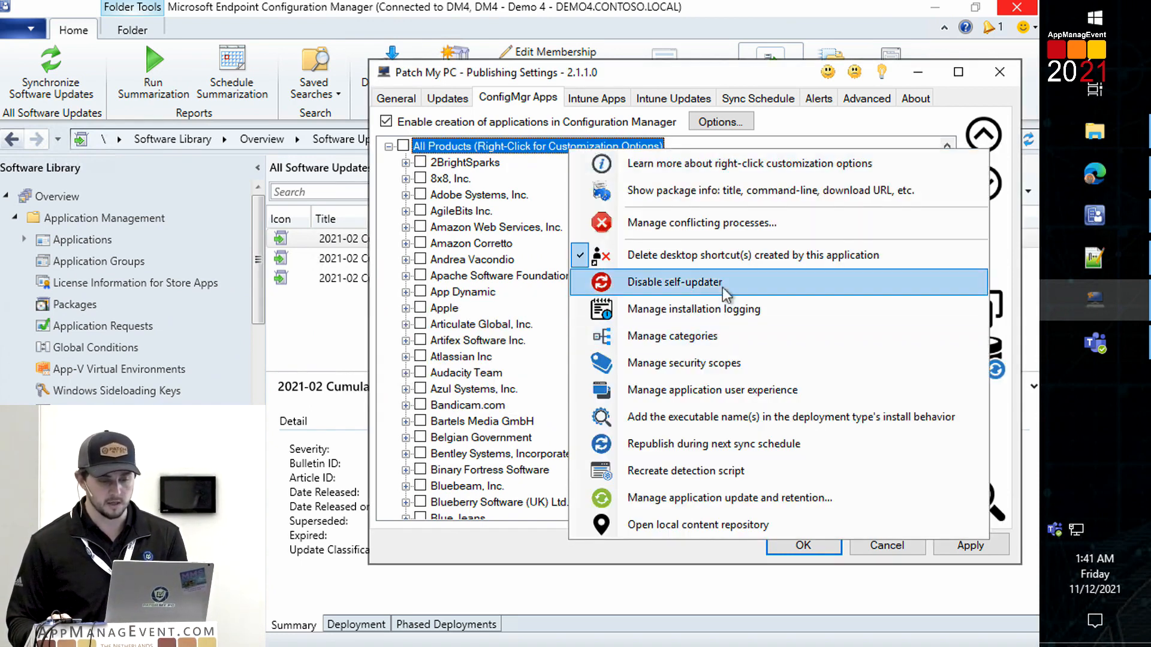
click(722, 309)
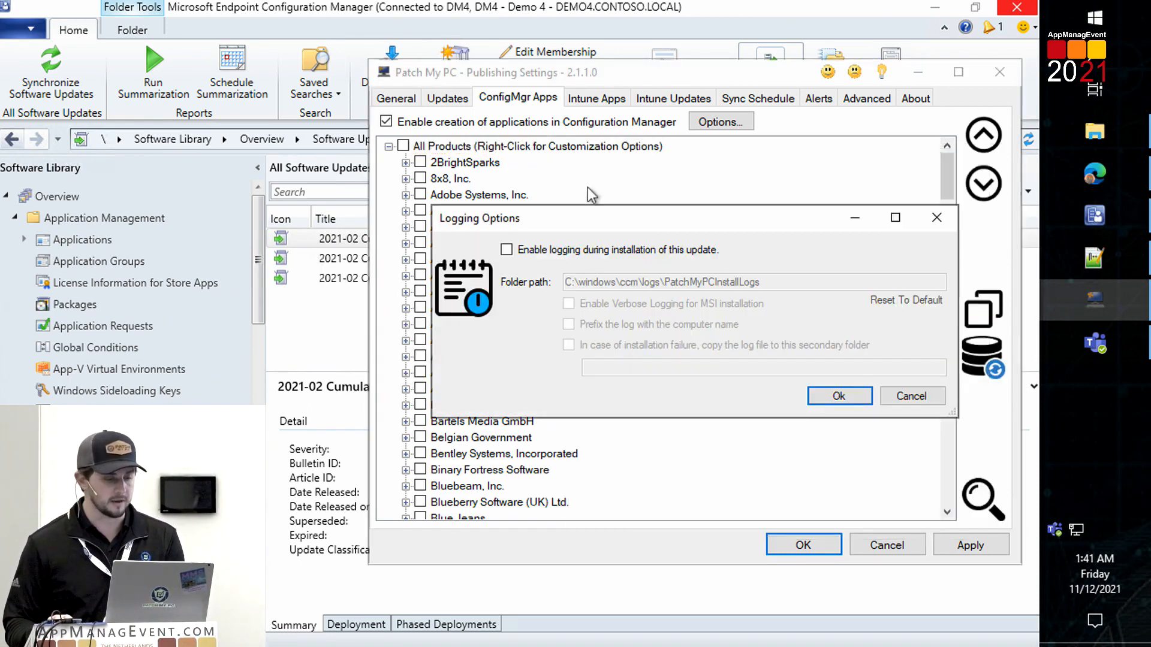
click(599, 251)
click(612, 304)
click(617, 321)
key(Return)
Step: Disable the self-updater for All Products
right_click(559, 148)
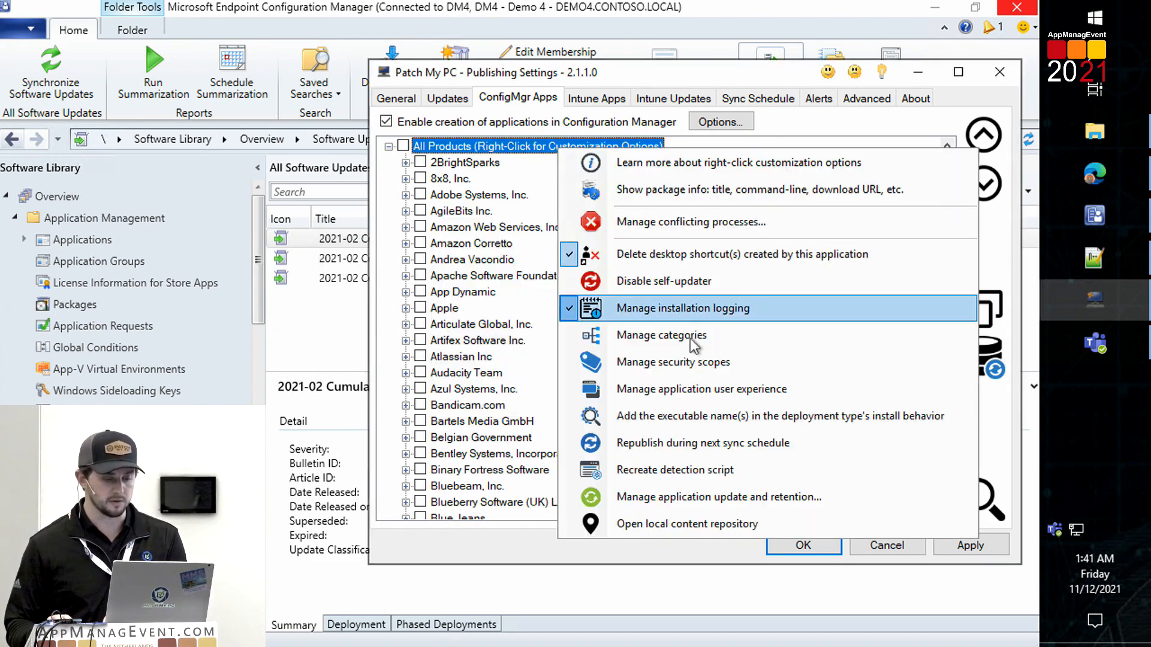
click(696, 281)
key(Return)
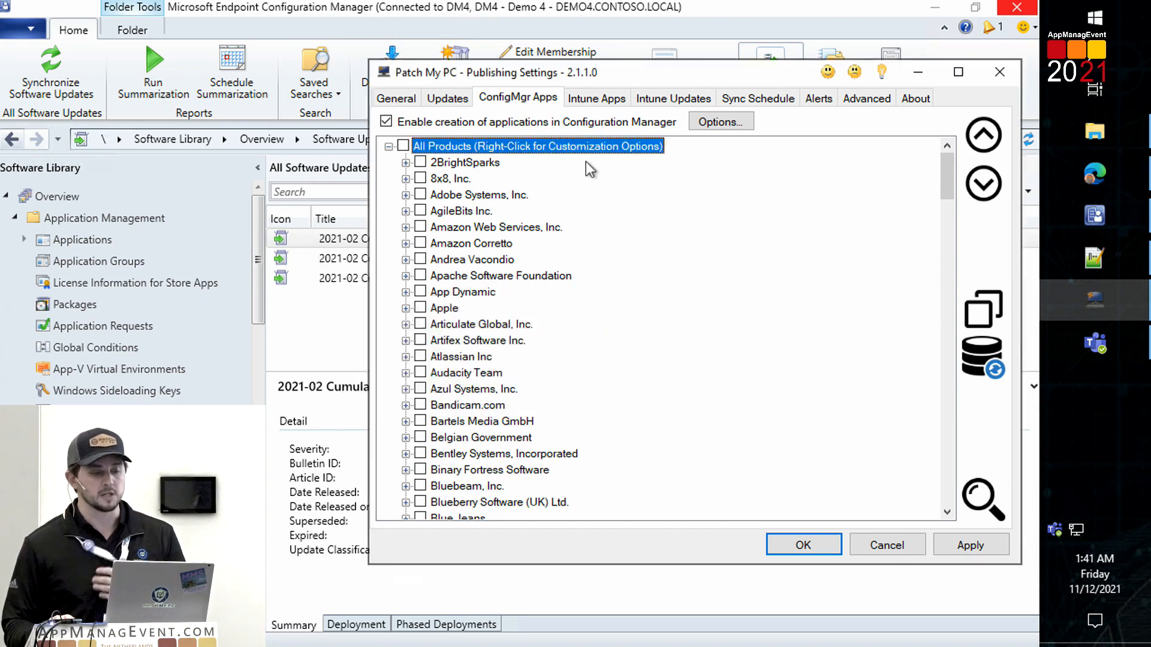
Step: Review the security scopes and the admin and user categories available for All Products, without changing them
right_click(593, 153)
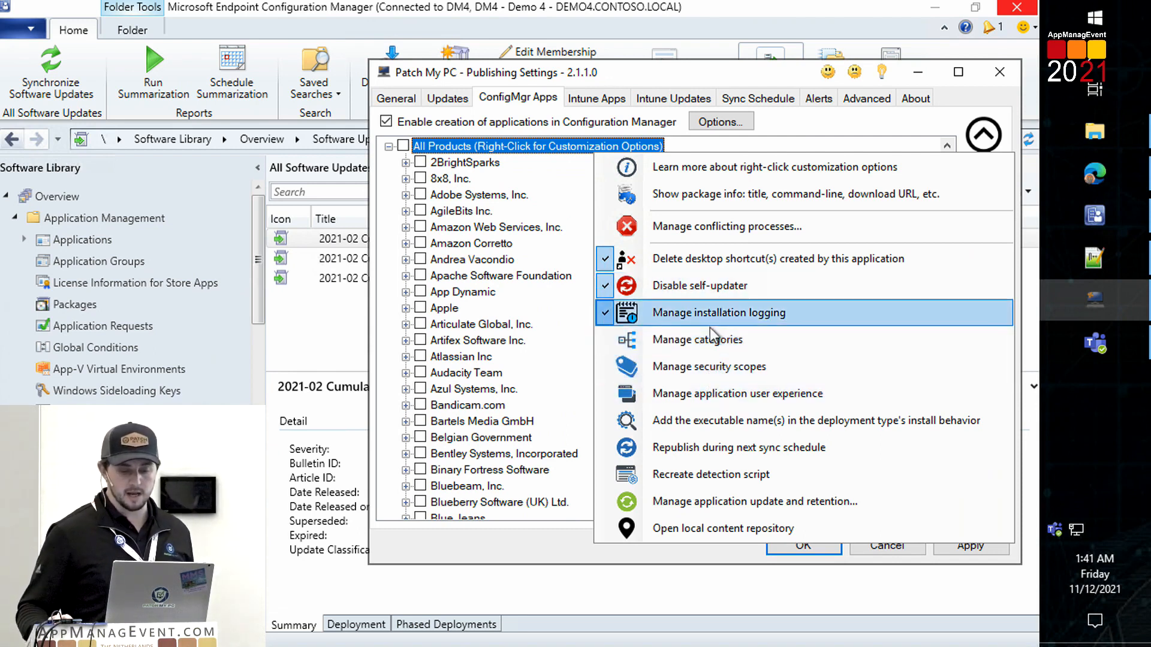
click(723, 368)
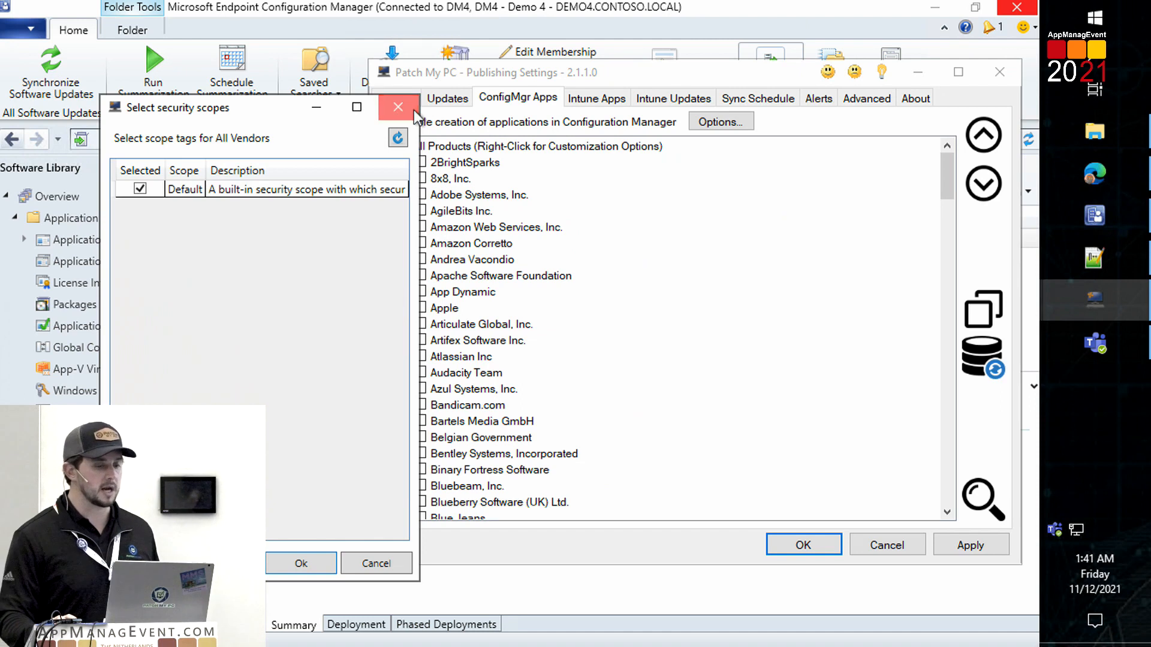
click(399, 106)
right_click(509, 149)
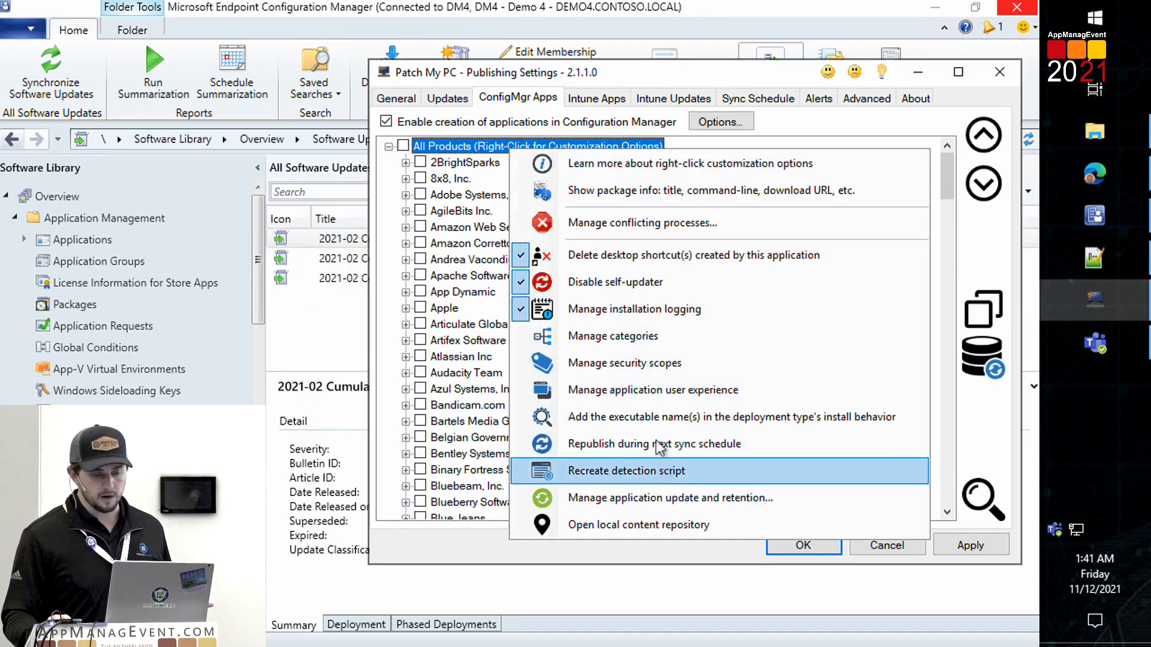
click(643, 339)
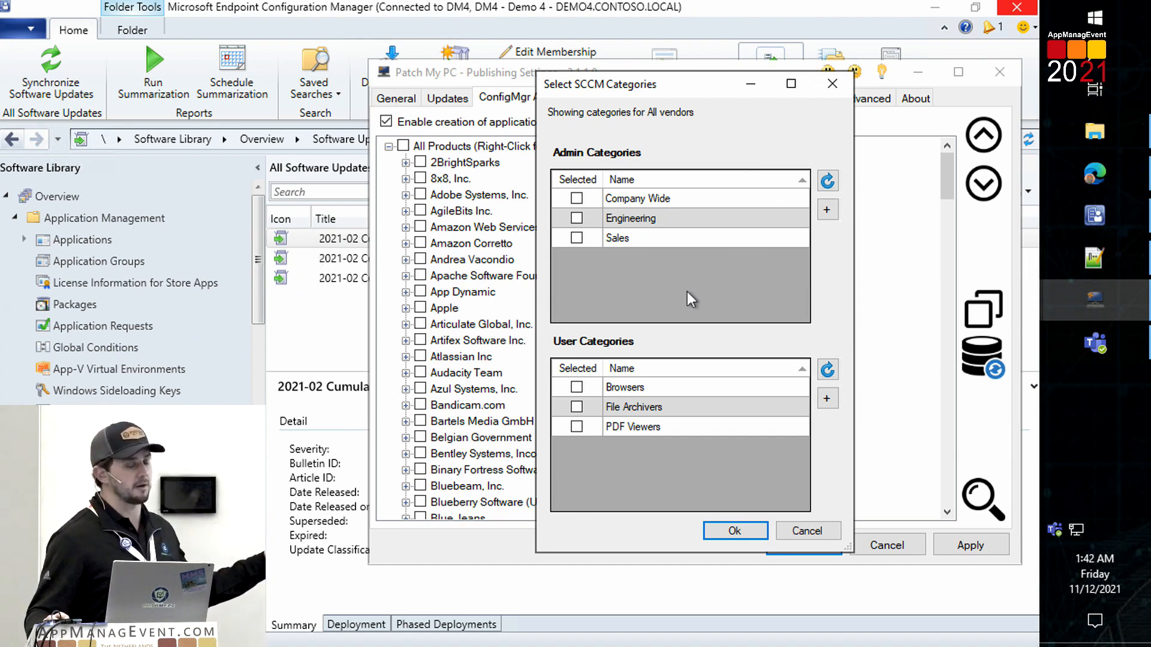
click(807, 531)
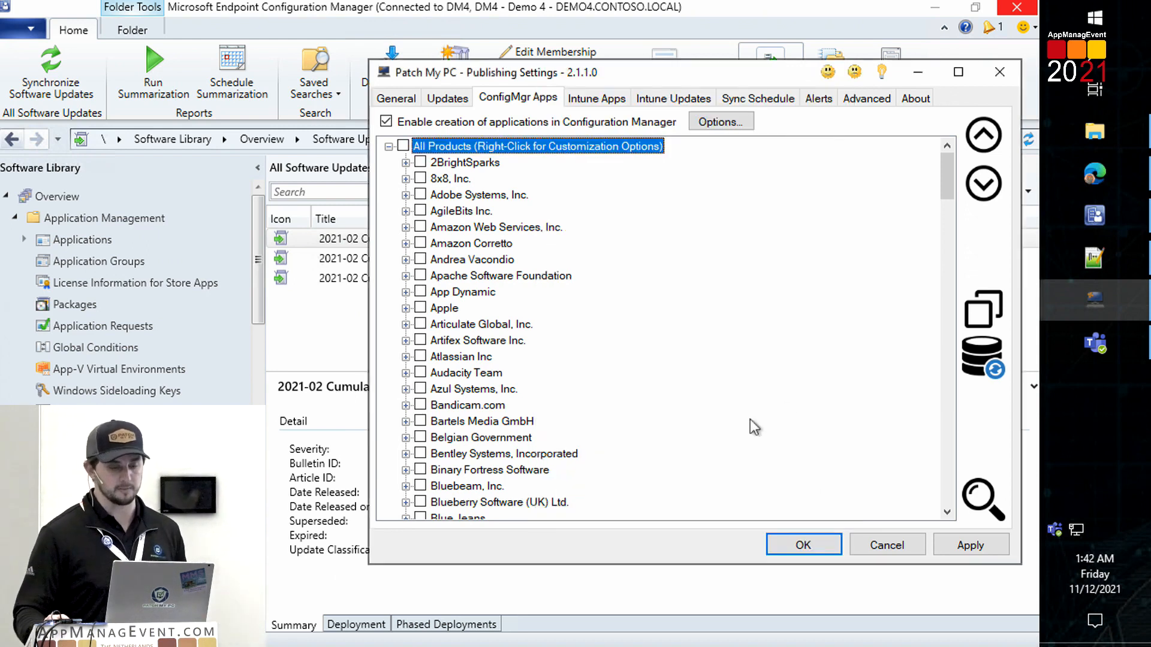
key(ctrl+f)
text(7)
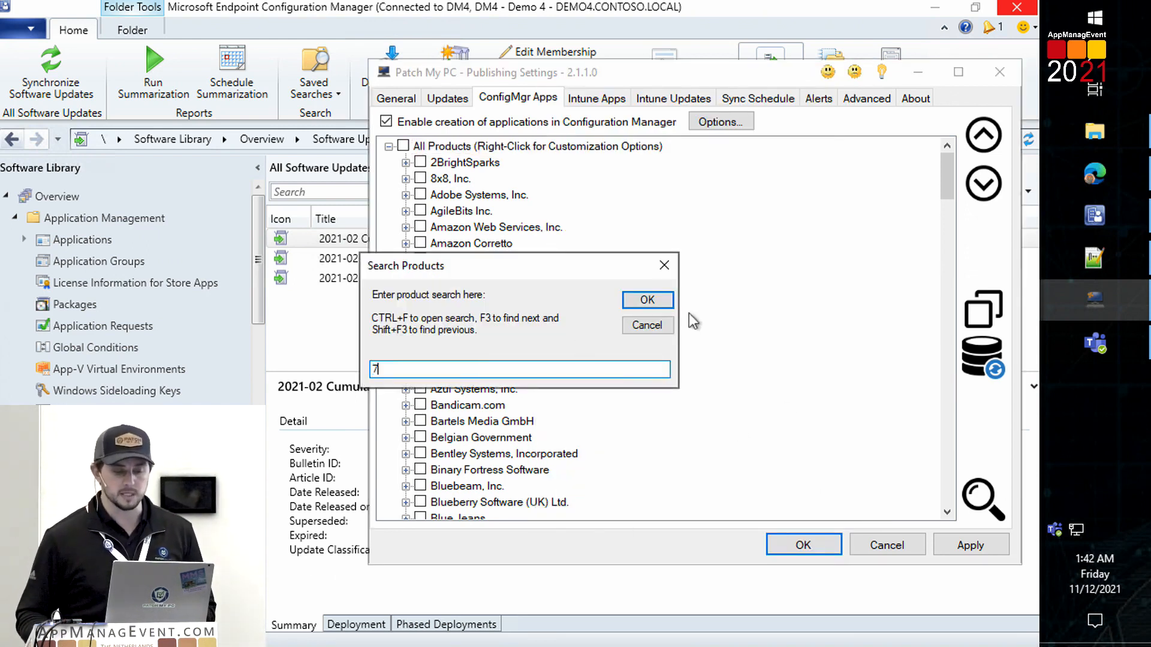
click(667, 328)
Step: In the ConfigMgr Apps options, enable moving applications to a console folder and open the folder selection
click(717, 122)
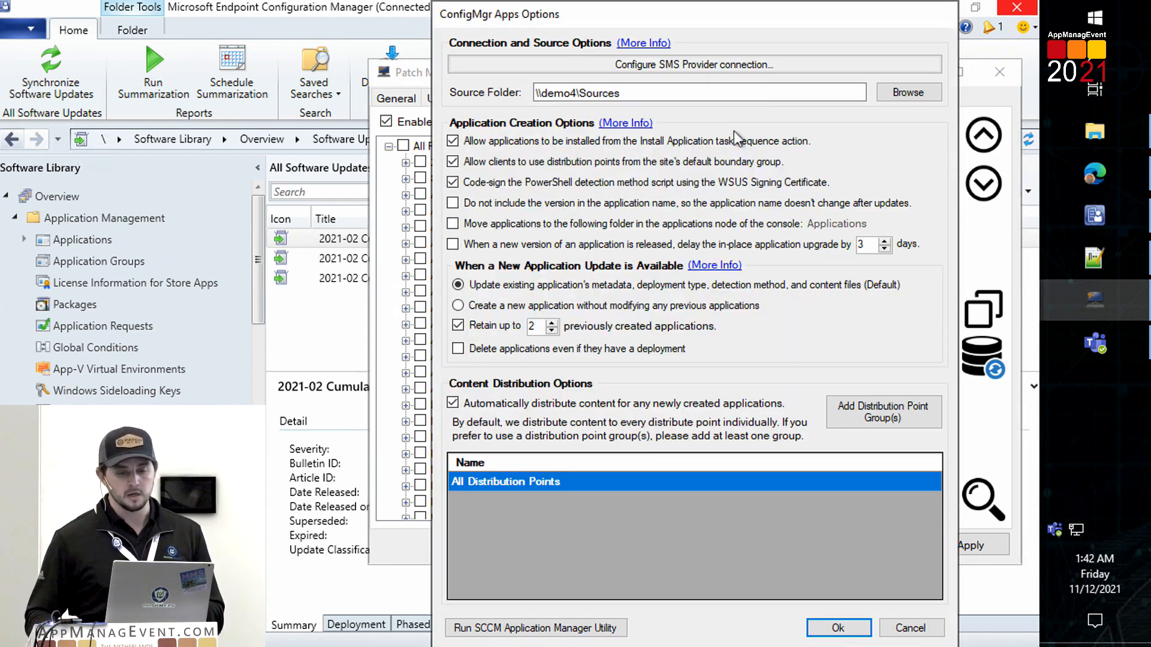
click(617, 222)
click(839, 224)
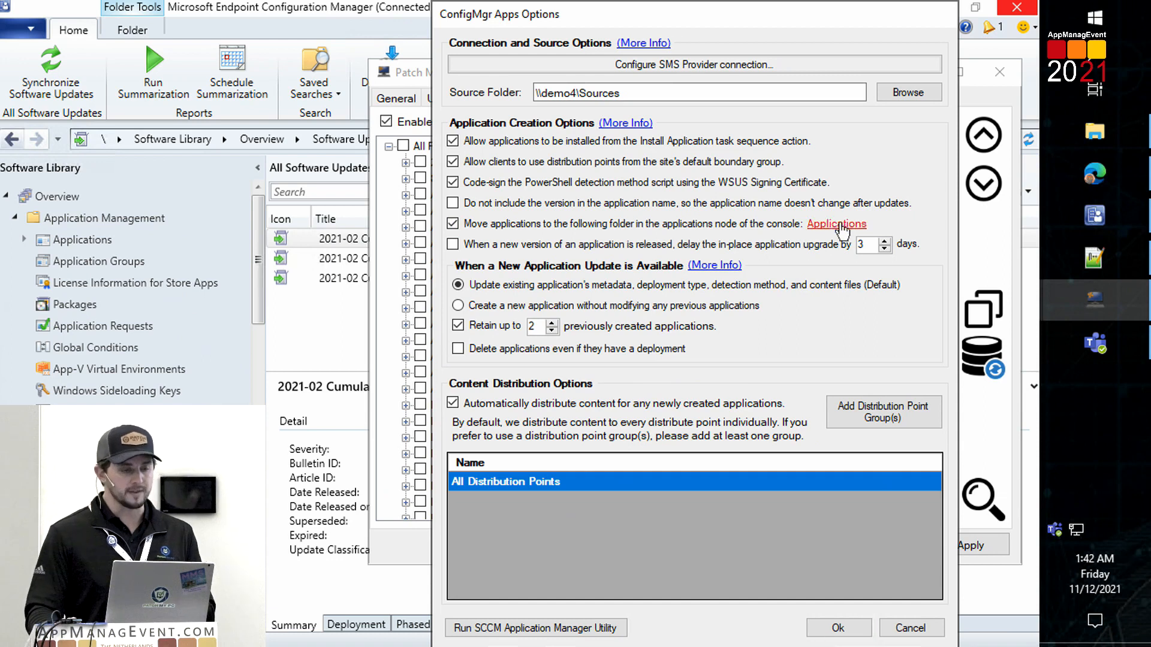
Step: Switch to the Configuration Manager console and examine the Patch My PC folder under Applications
click(89, 243)
right_click(88, 245)
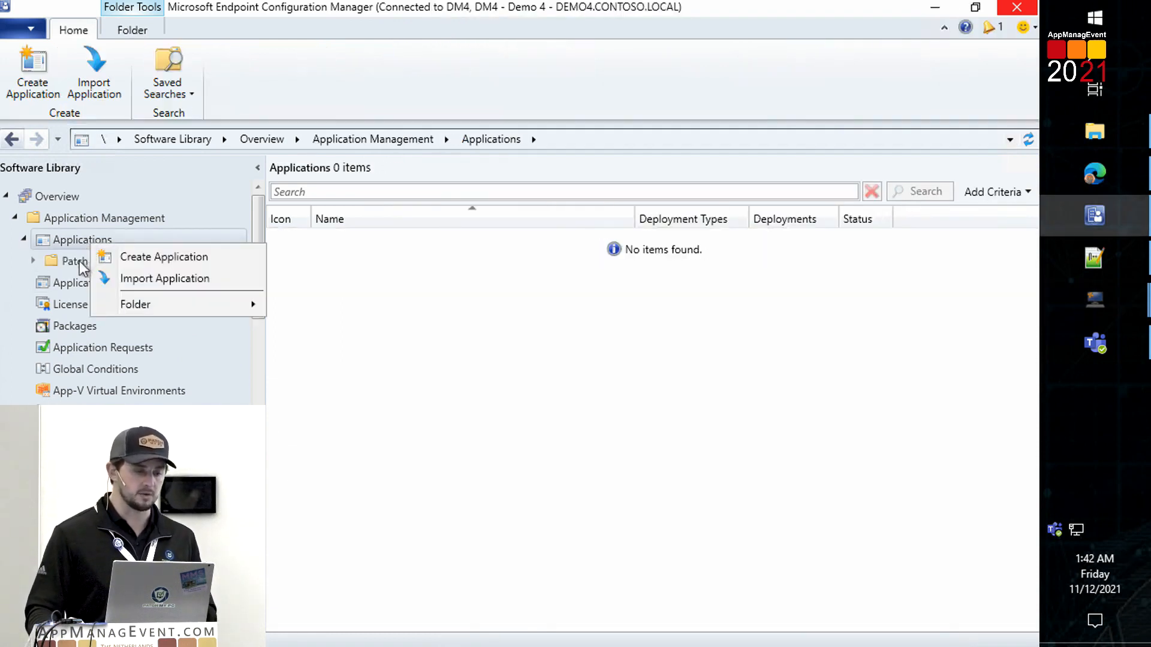
click(79, 261)
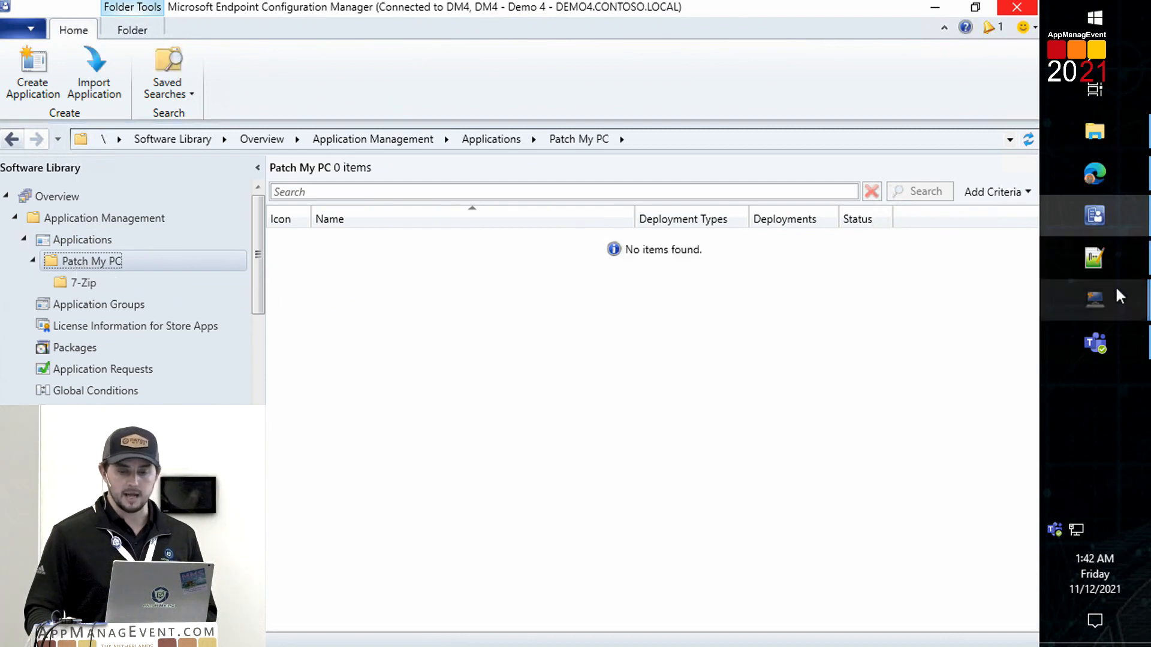
Step: Return to the Patch My PC folder selection, choose Applications\Patch My PC for new applications, and save the options
mouse_move(1112, 290)
click(957, 427)
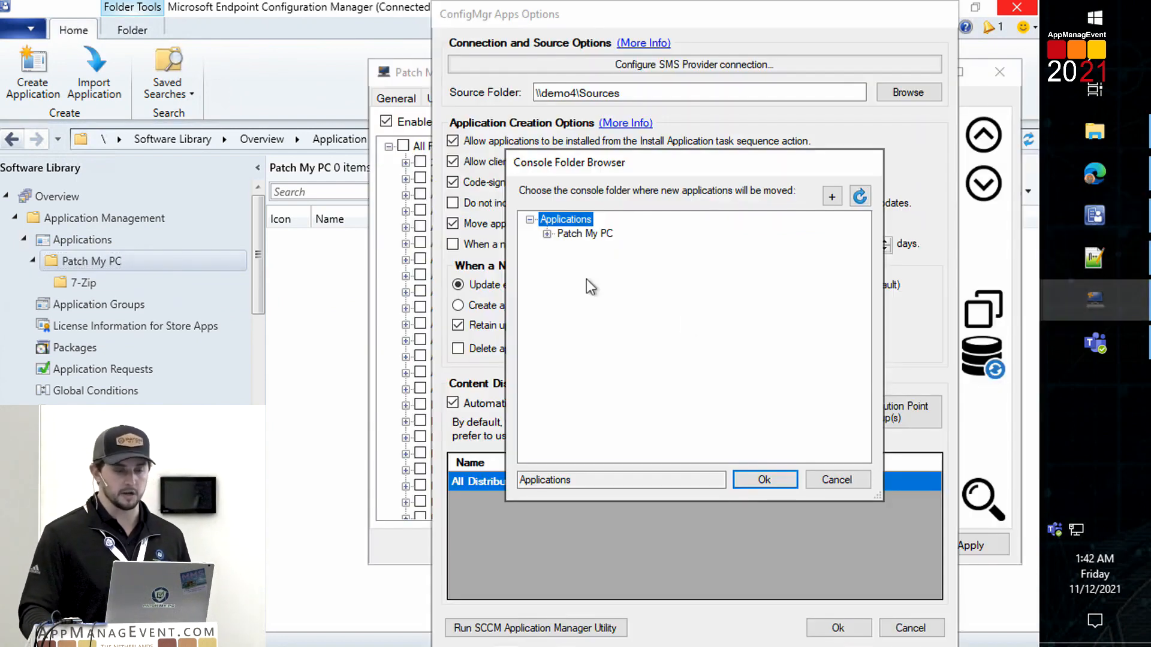
click(608, 233)
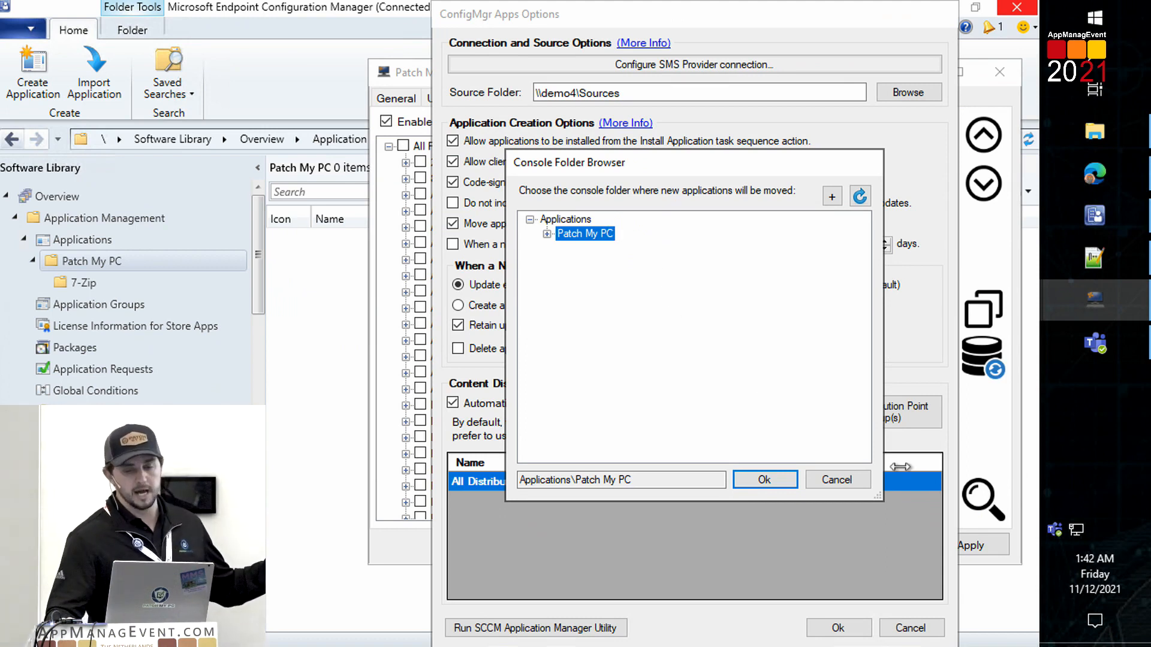
click(764, 479)
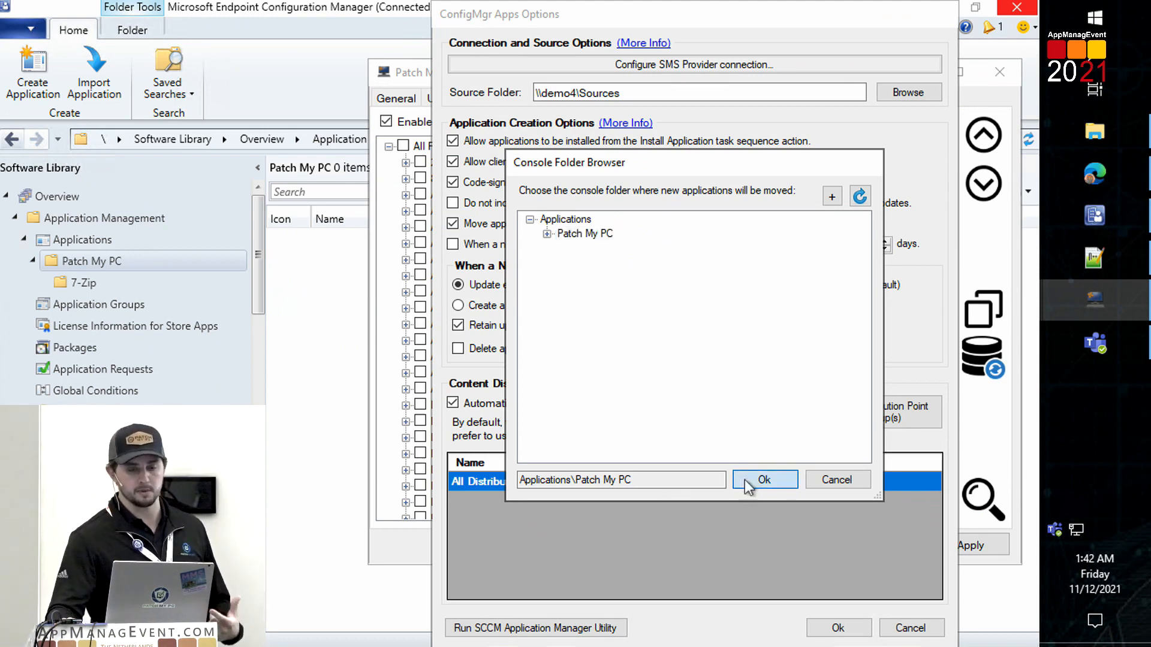
click(850, 629)
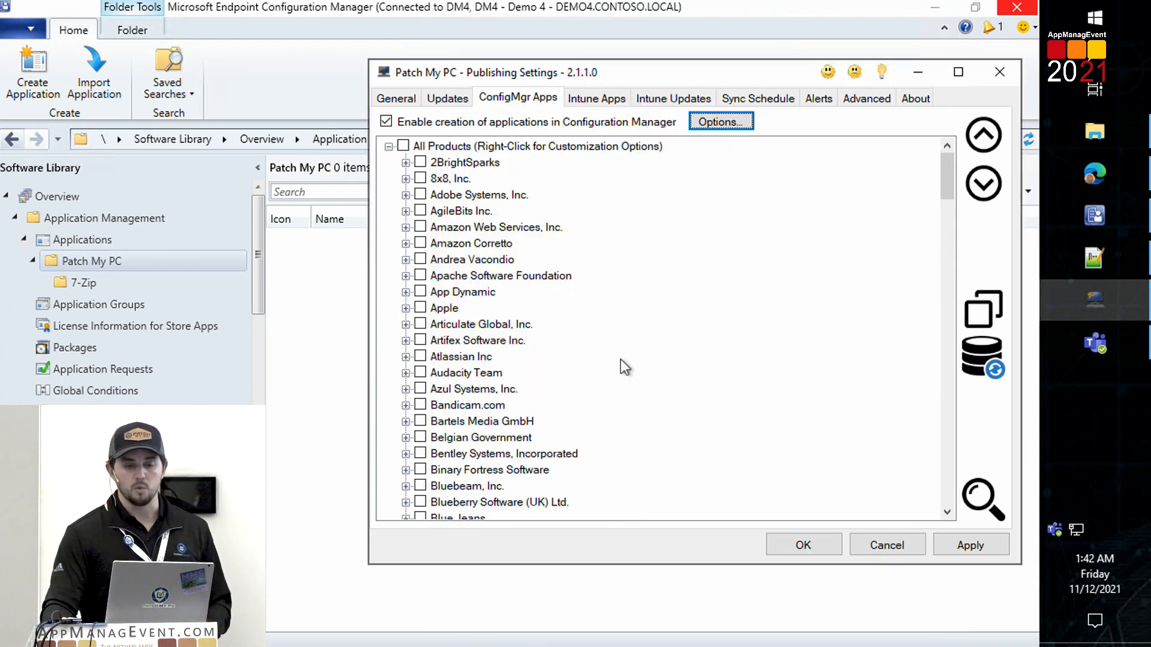
Step: Search the products for 7-z and enable 7-Zip (x64) - MSI Install
key(ctrl+f)
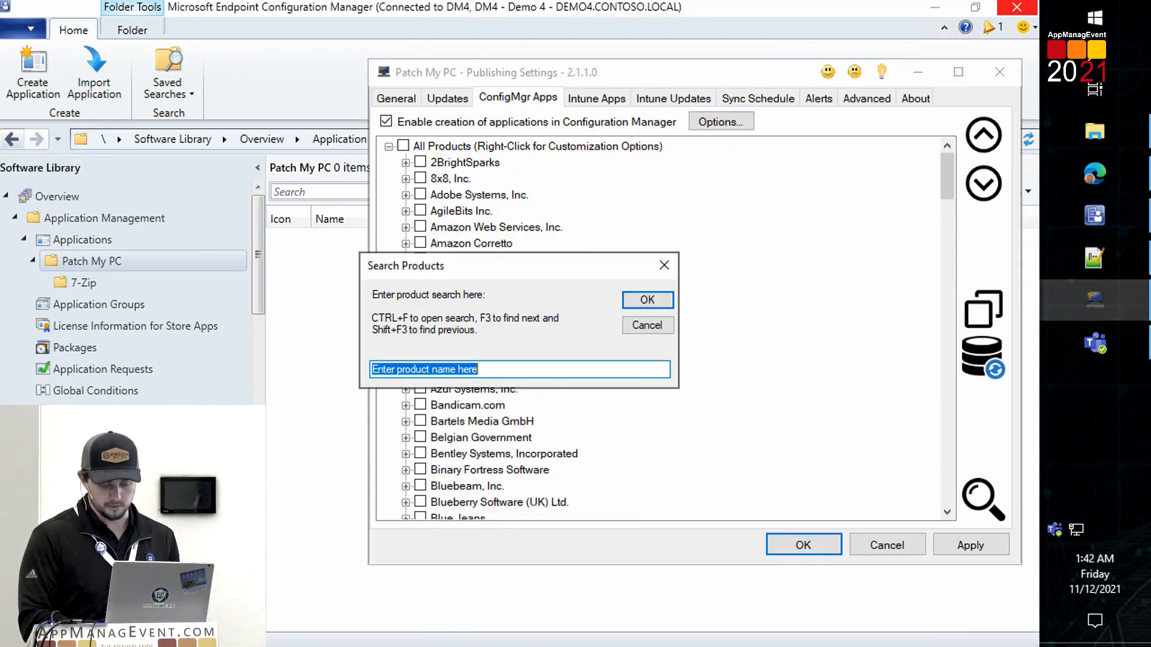
text(7-)
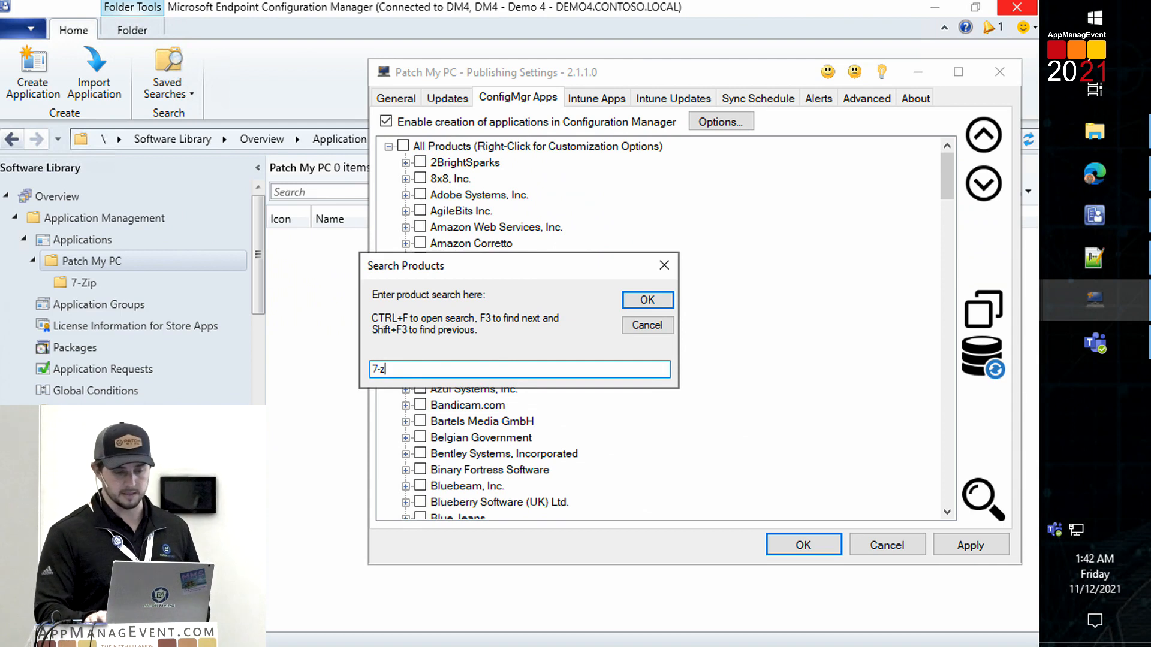
text(z)
key(Return)
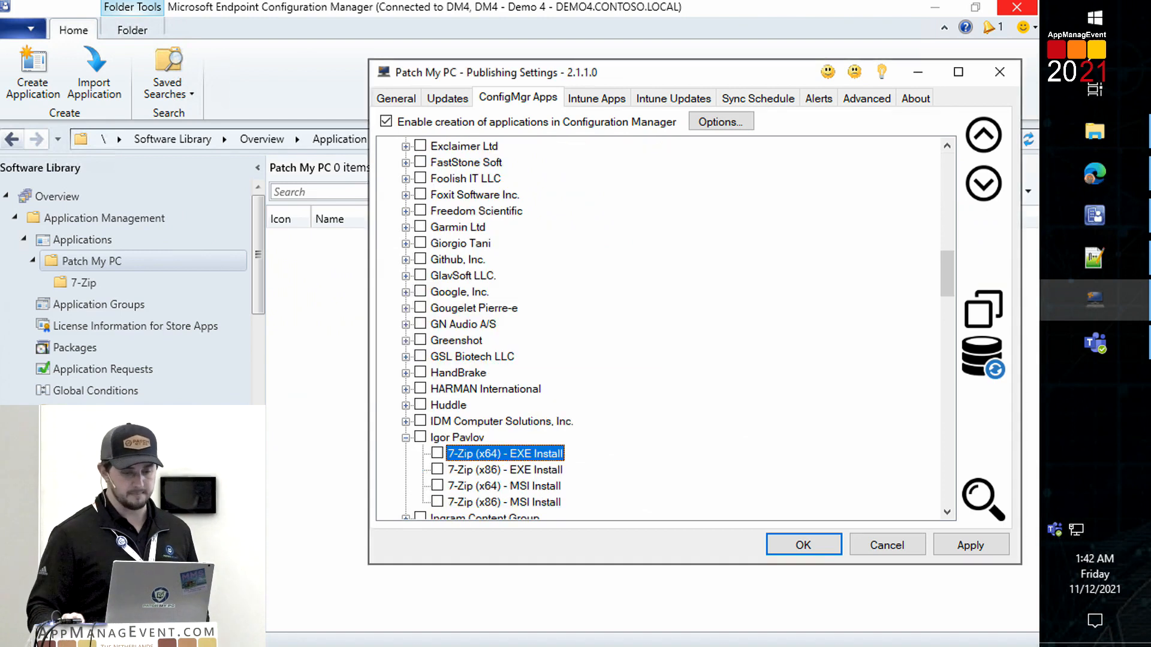
click(437, 486)
Step: Set the 7-Zip (x64) MSI application to move to the custom console folder Applications\Patch My PC\7-Zip
right_click(457, 486)
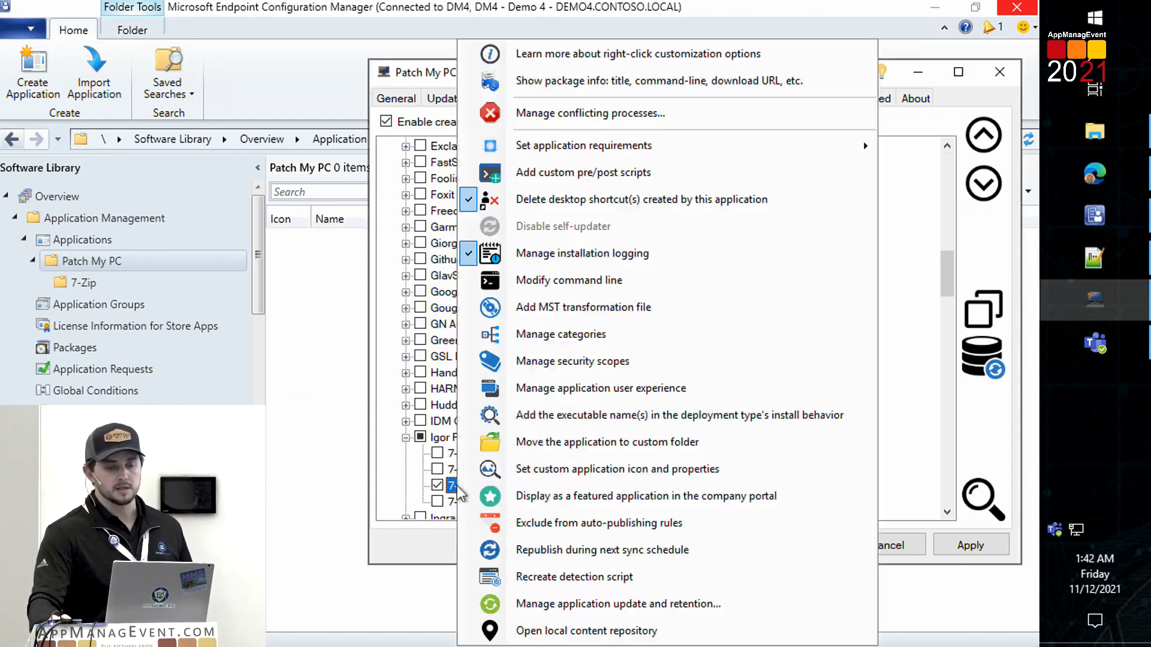
click(674, 444)
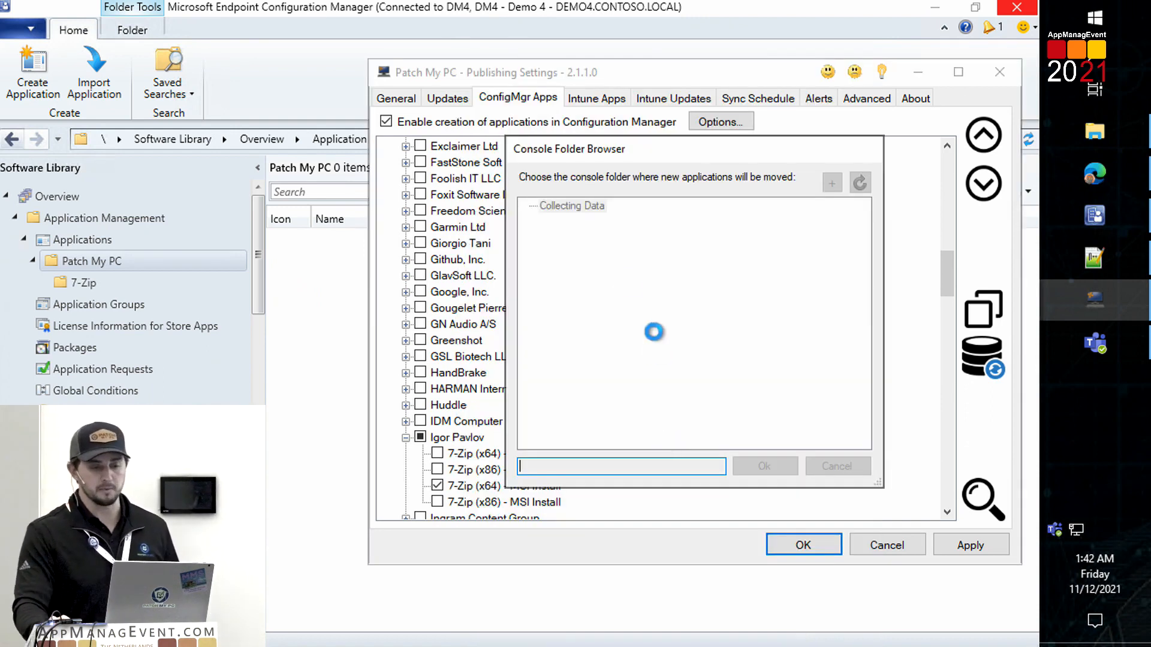
double_click(590, 221)
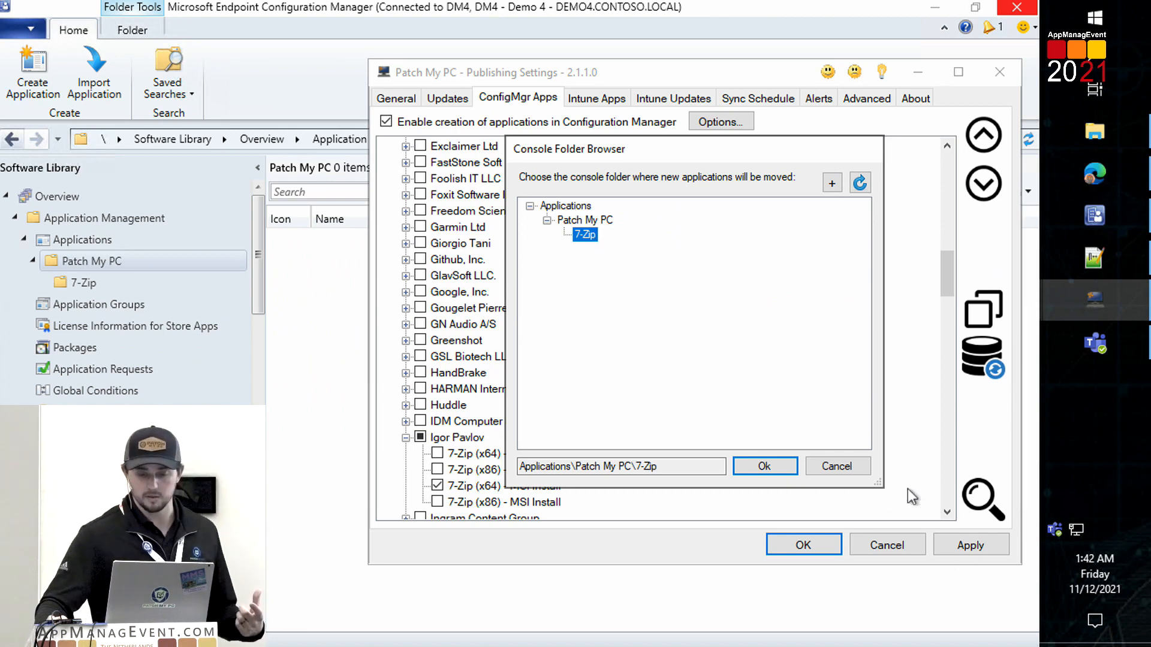
click(787, 469)
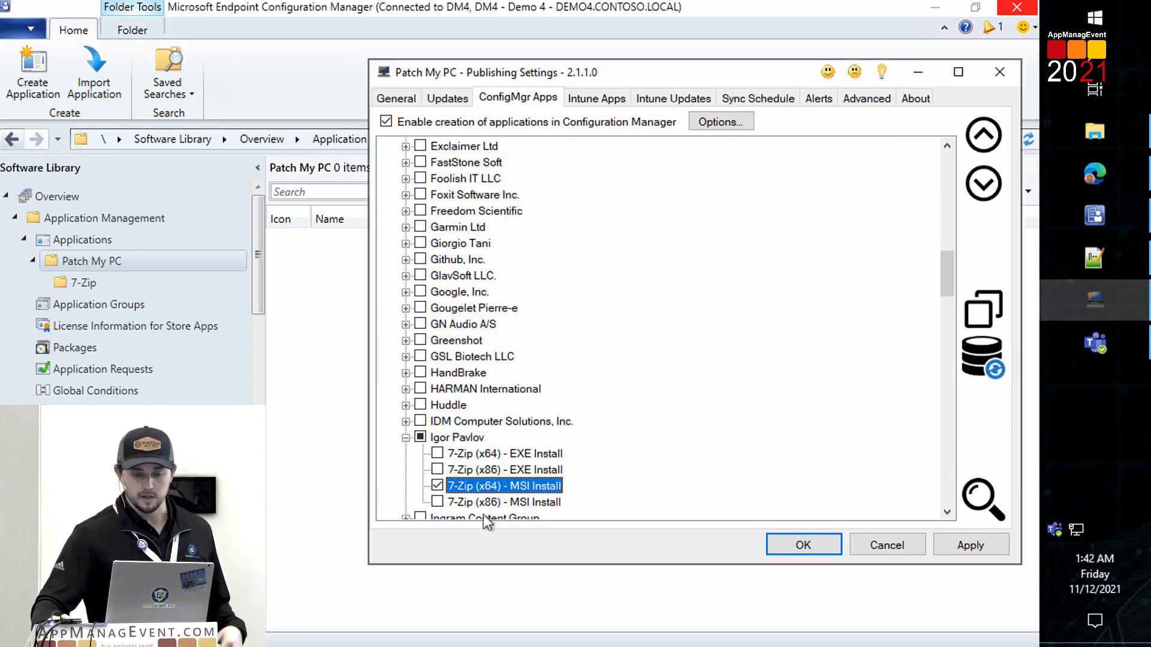
Step: Assign the File Archivers user category to the 7-Zip (x64) MSI application
right_click(496, 487)
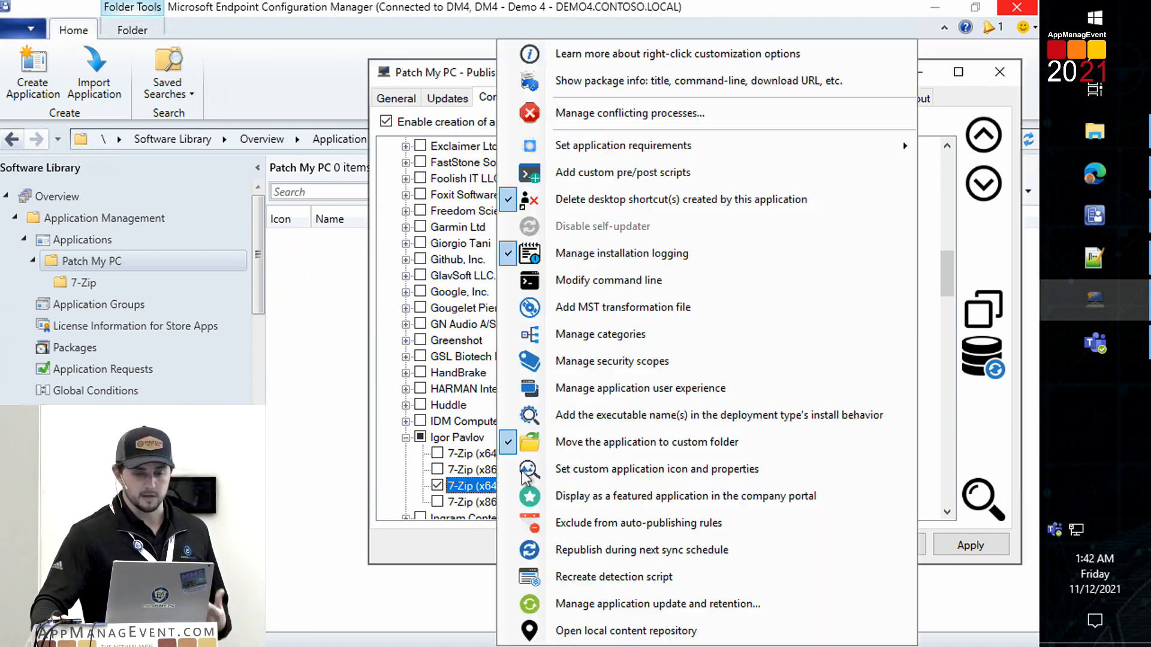
click(620, 334)
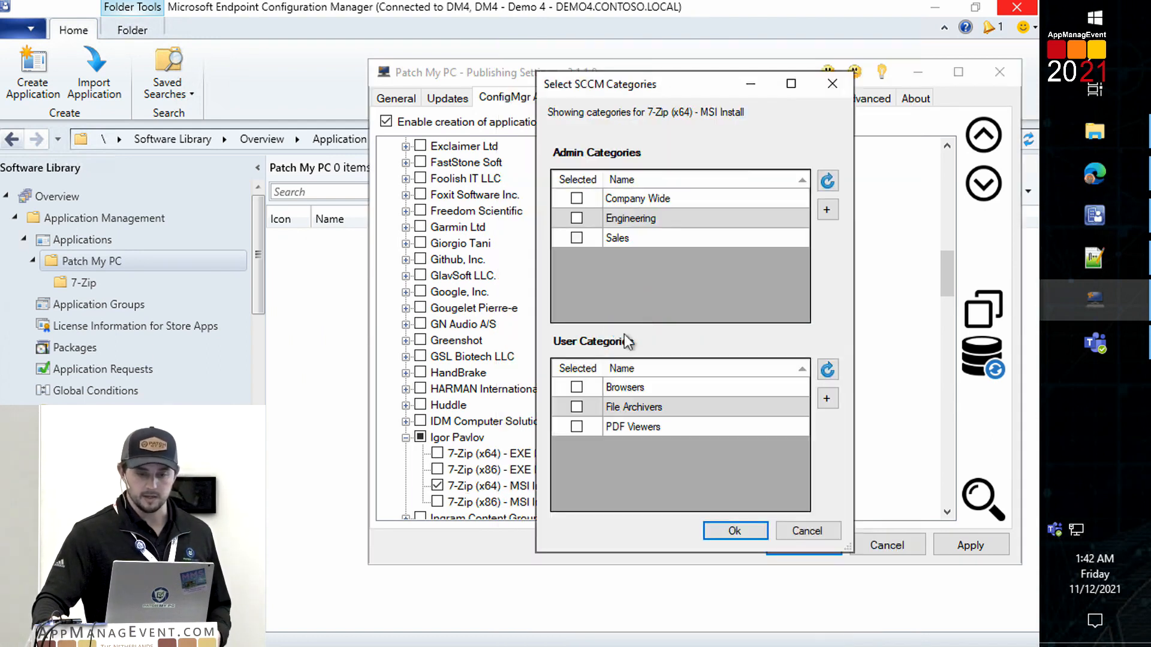
click(577, 406)
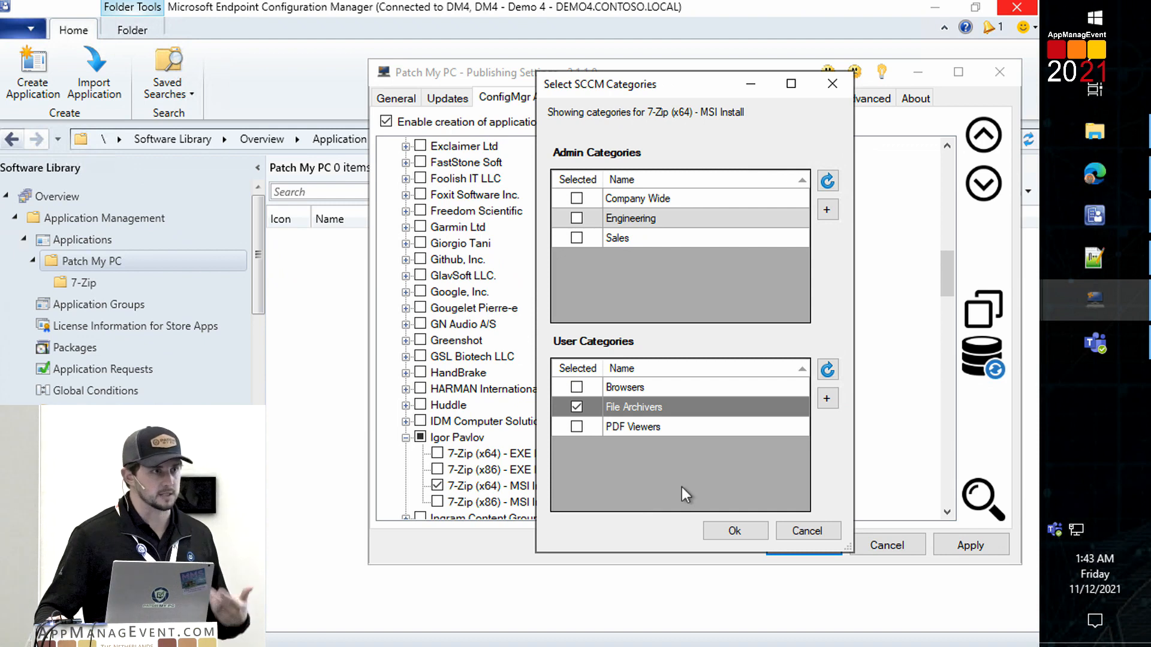
click(735, 530)
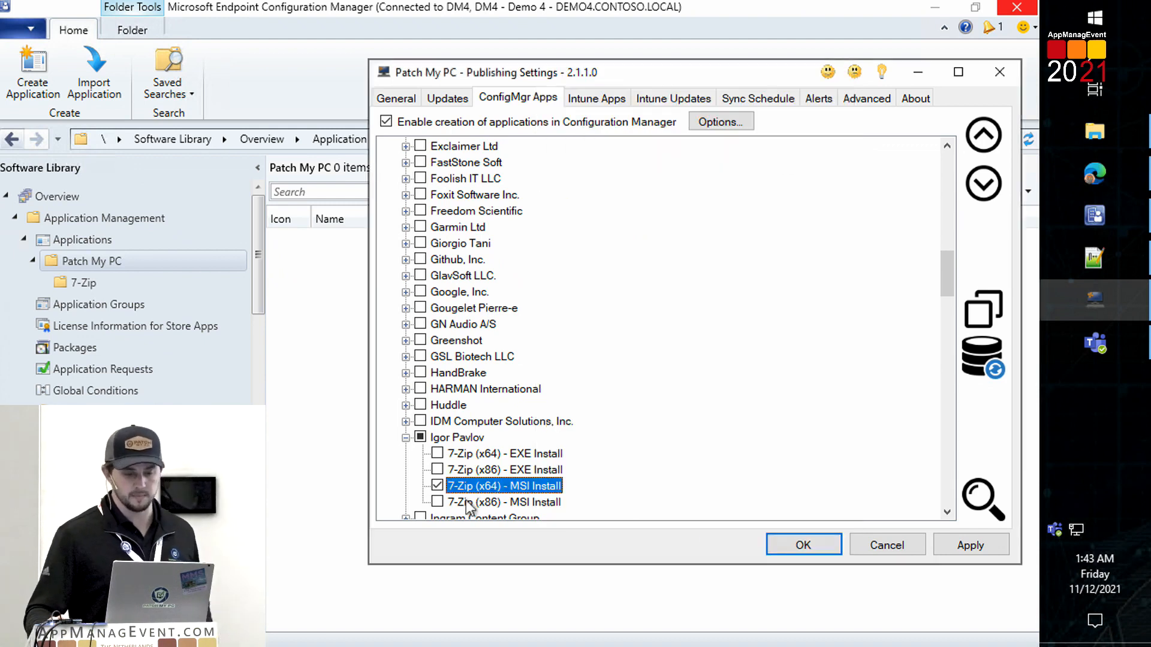
Step: Review the customization options of the 7-Zip (x64) MSI application and apply the publishing settings
right_click(491, 483)
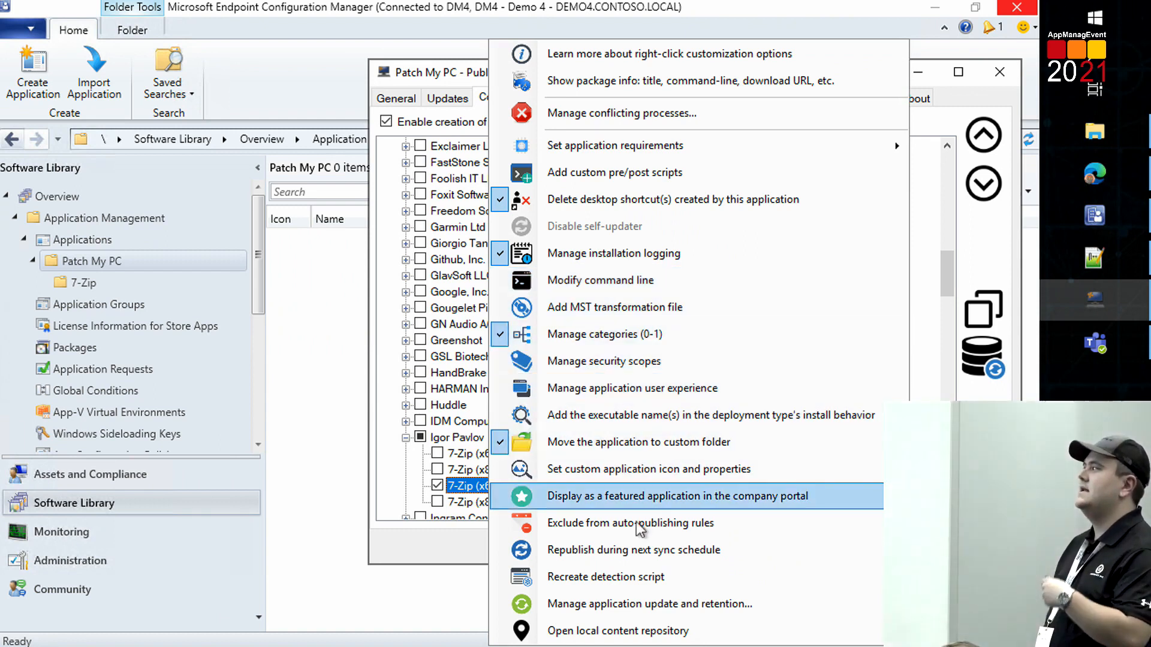
click(447, 554)
click(971, 545)
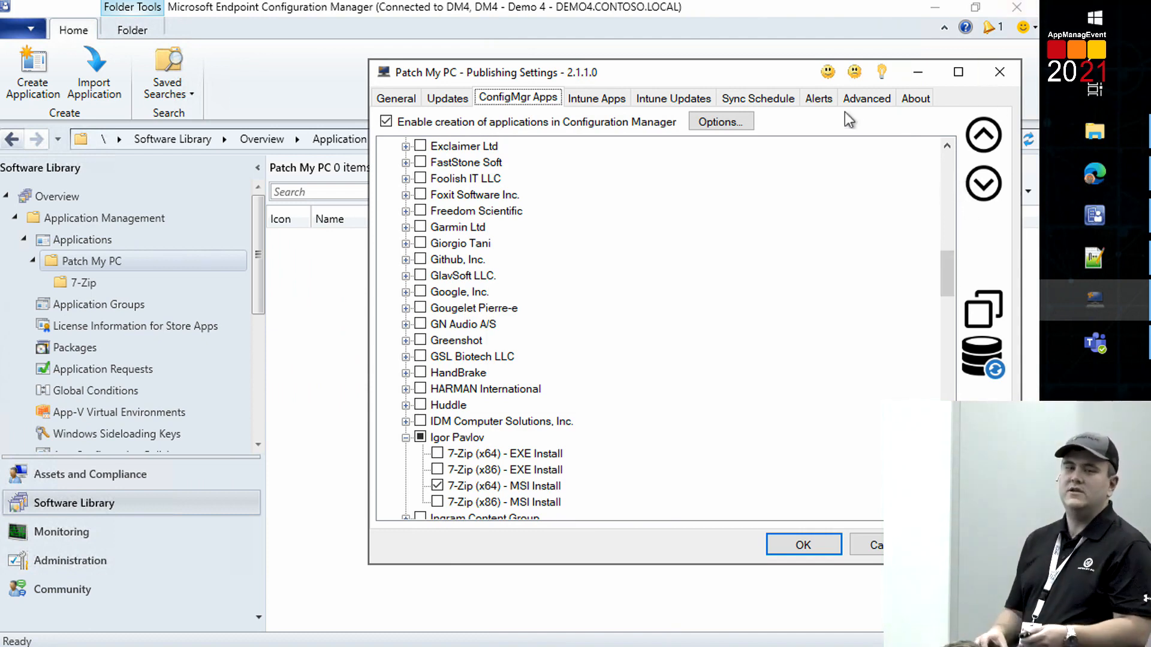
Step: Review the publishing sync schedule and the e-mail and Microsoft Teams notification settings for alerts
click(775, 96)
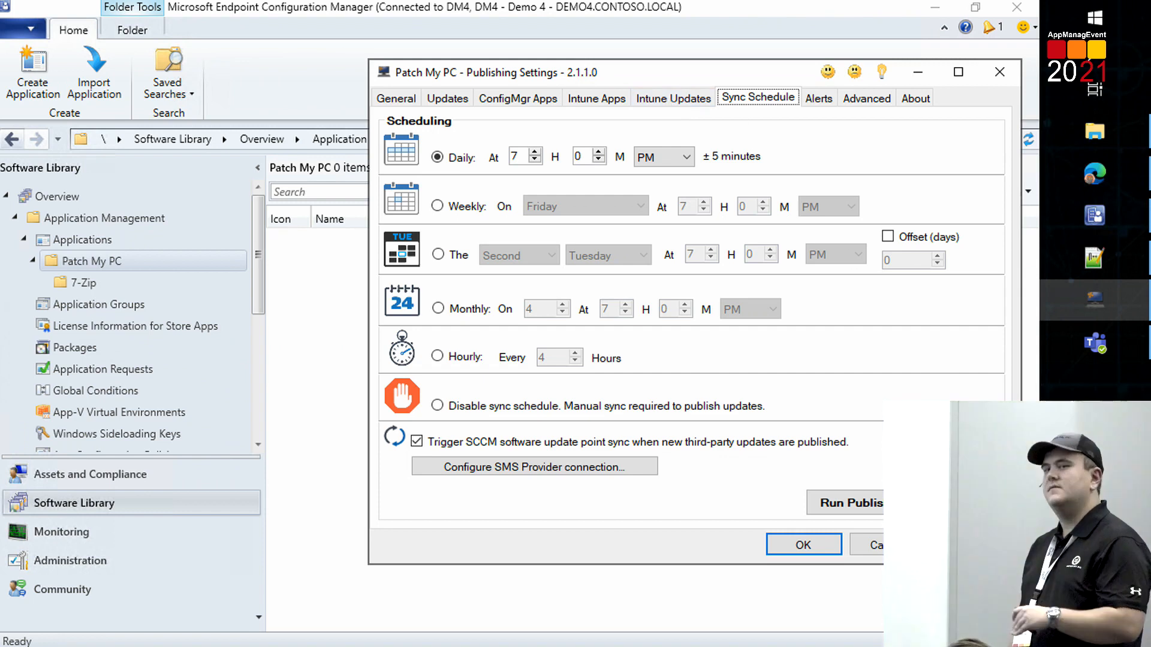
click(536, 102)
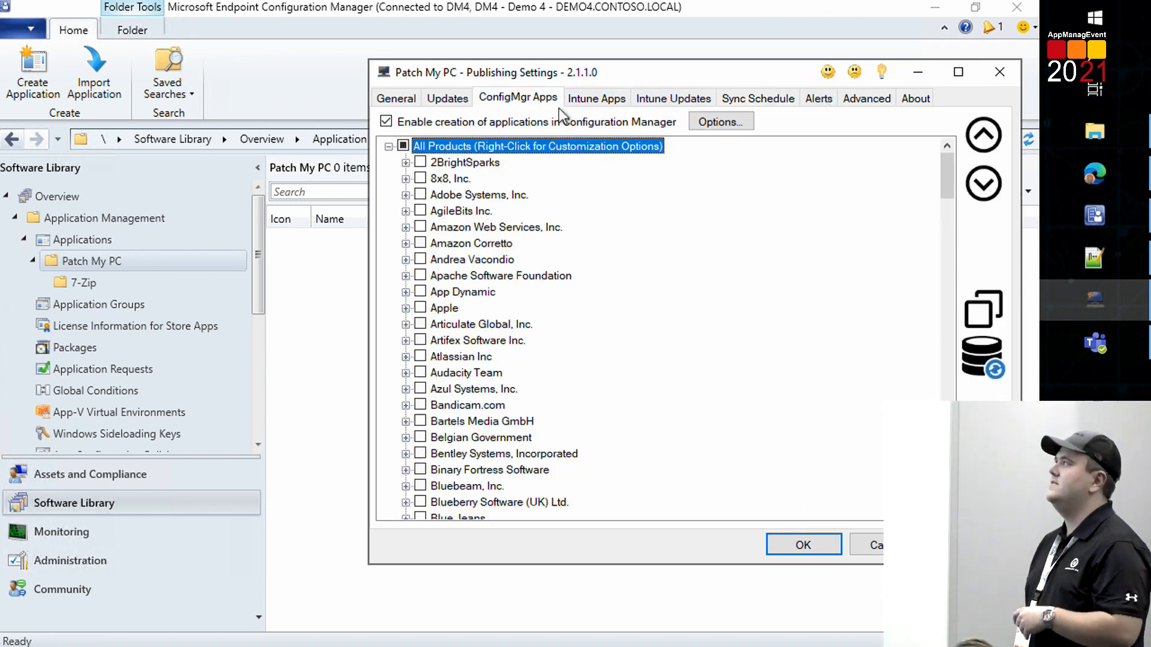
click(827, 99)
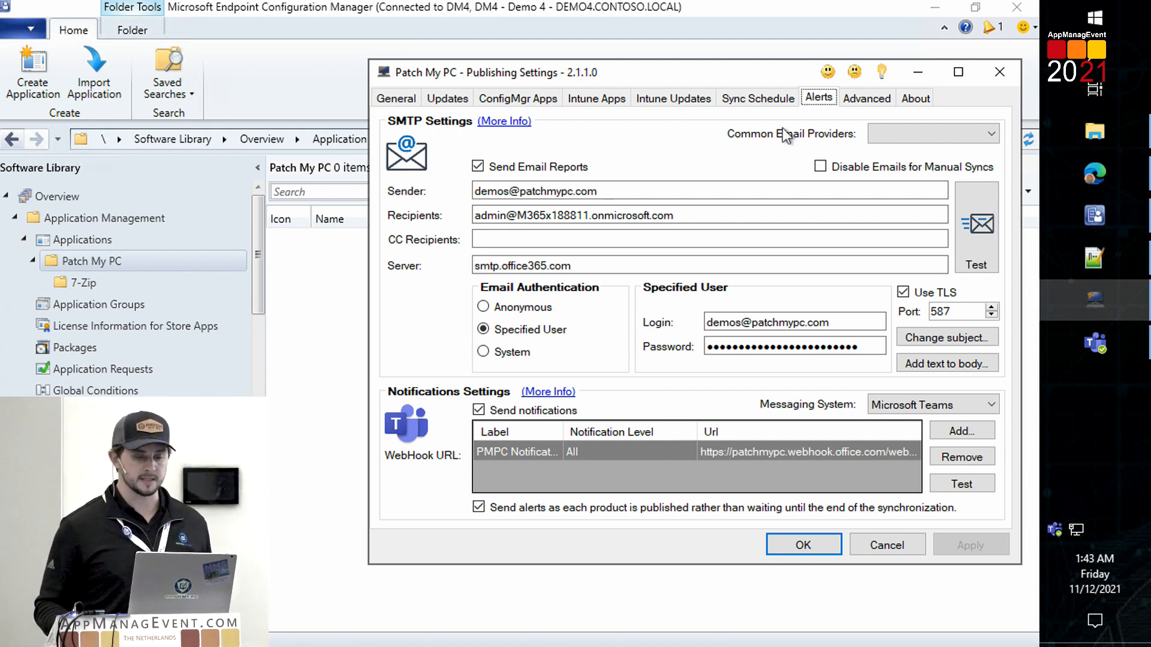
click(749, 101)
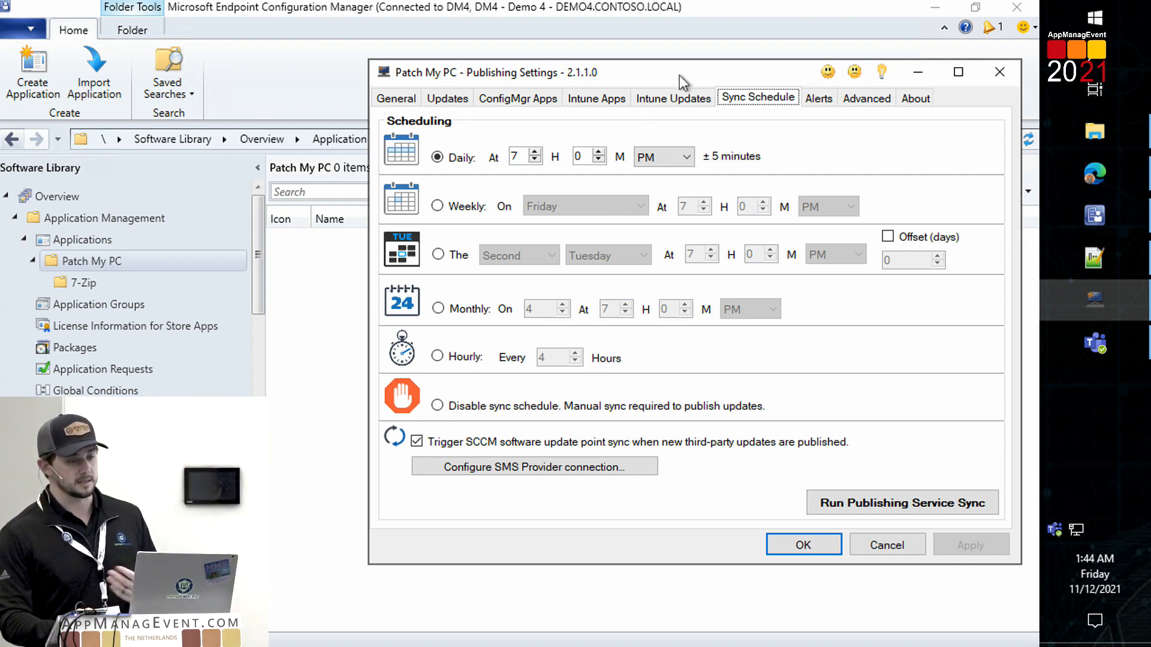
click(818, 98)
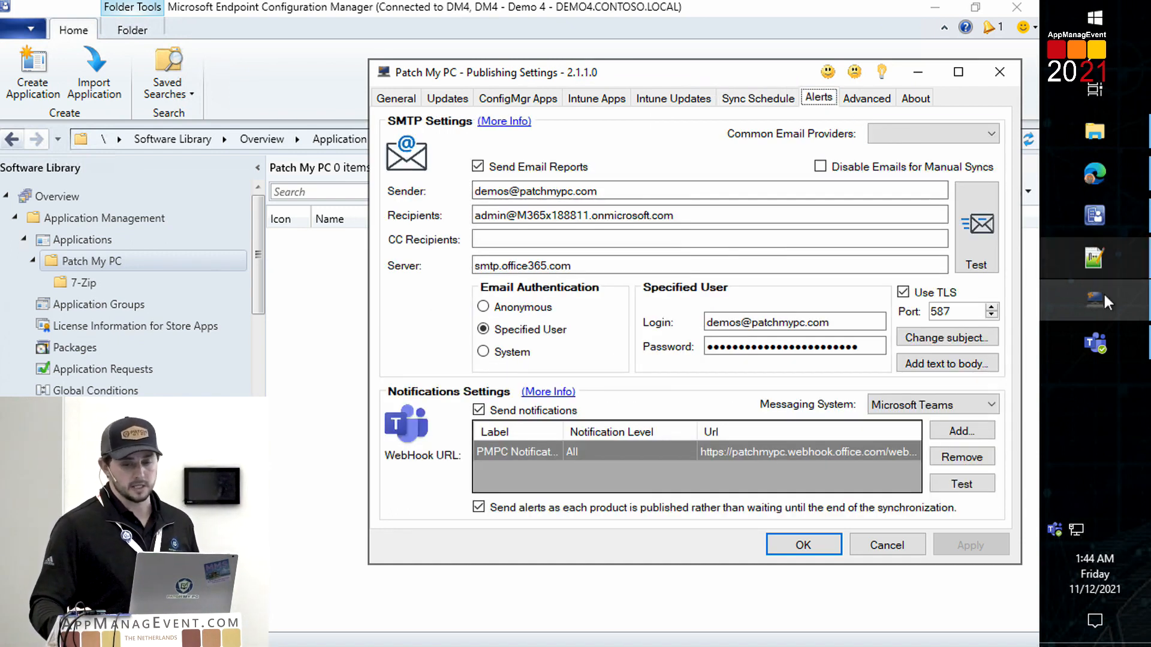
Step: Switch to Microsoft Teams and review the published-update posts in the General channel of Publishing Alerts
click(1110, 333)
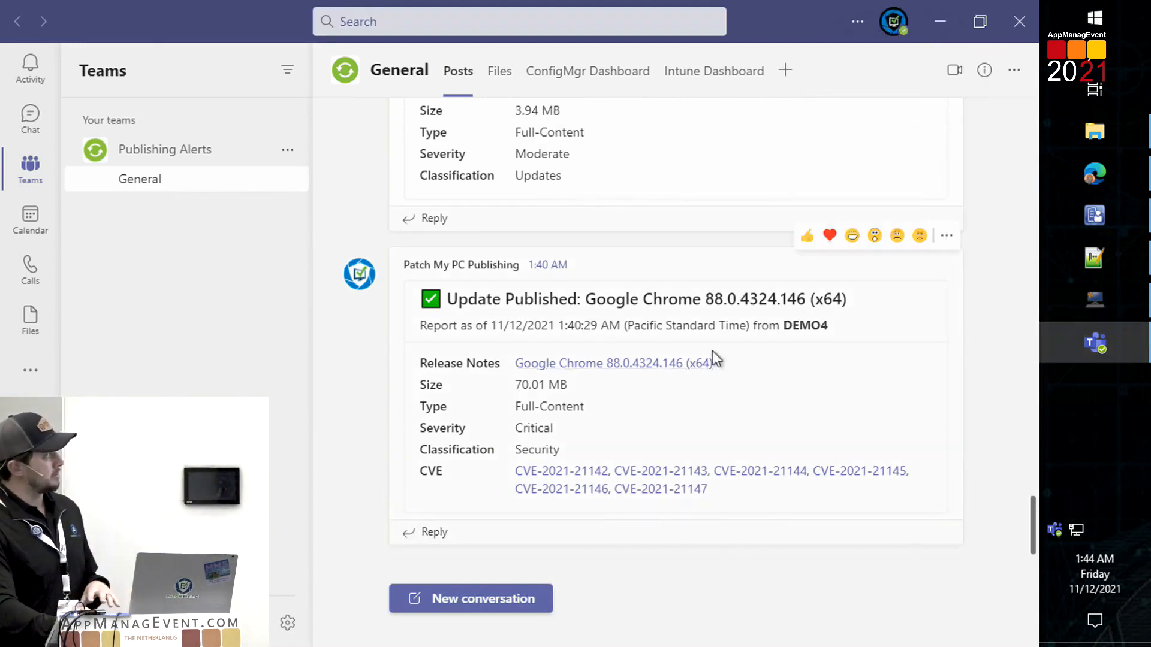
scroll(707, 334, up, 3)
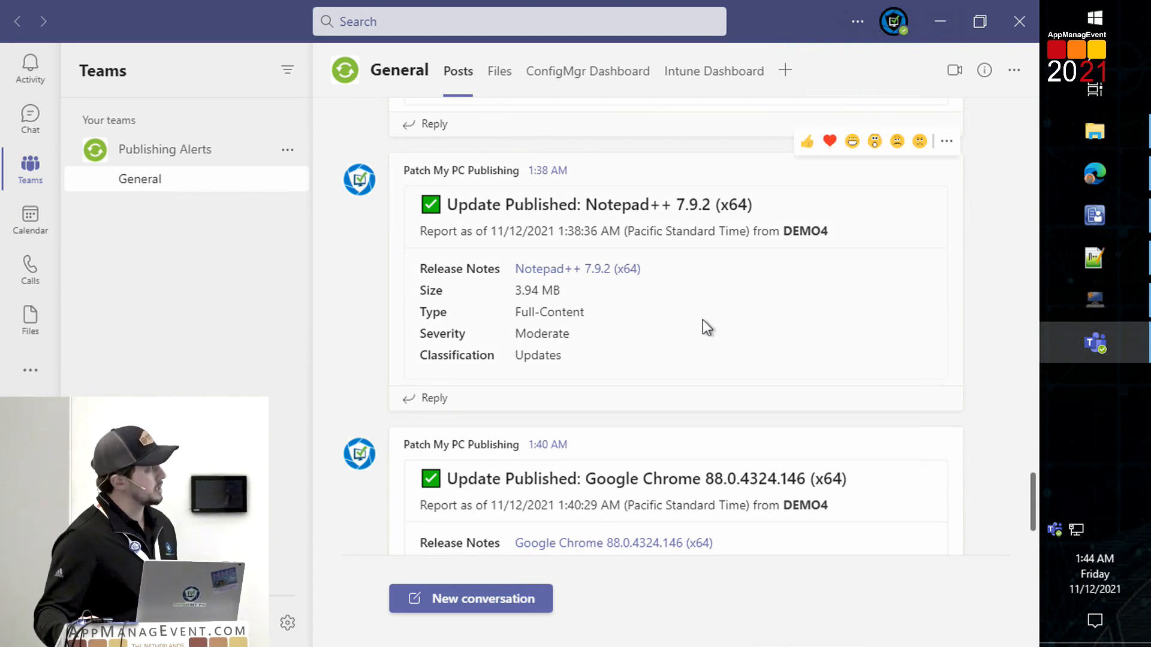
scroll(695, 309, down, 1)
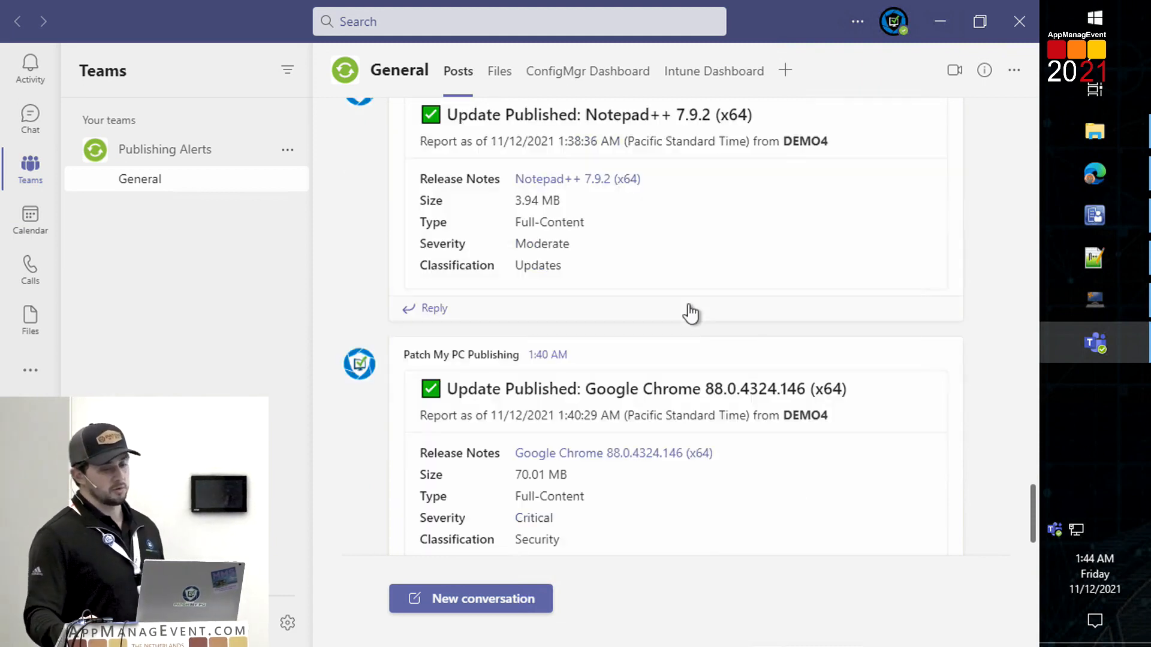
scroll(689, 311, down, 1)
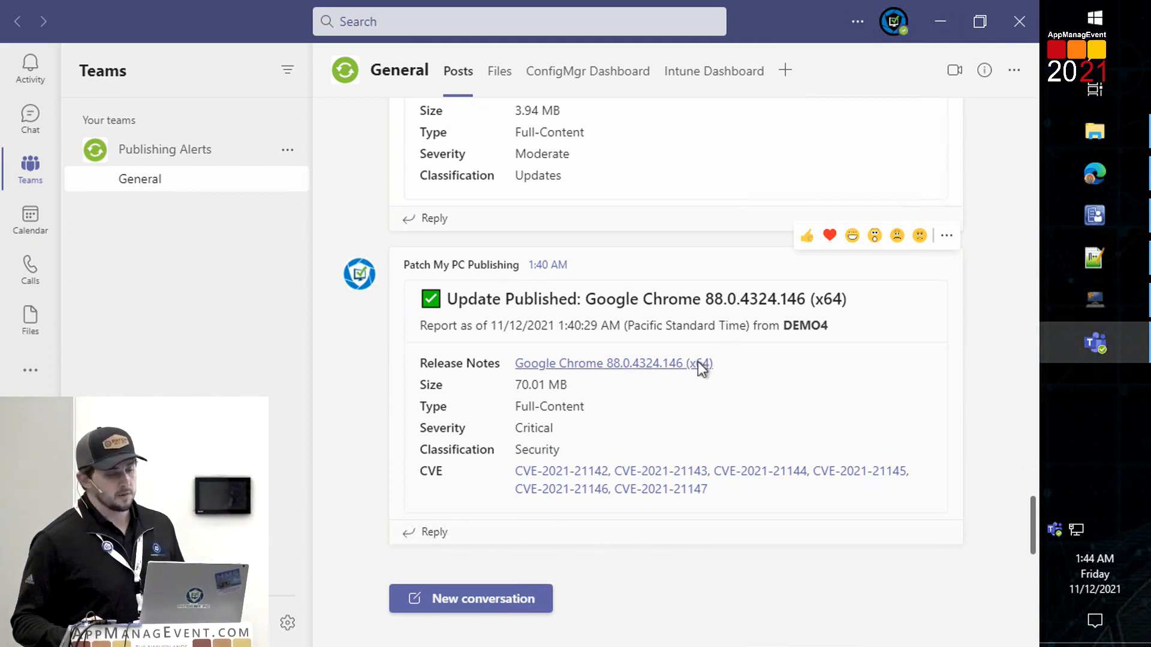
scroll(697, 365, up, 3)
scroll(697, 365, down, 3)
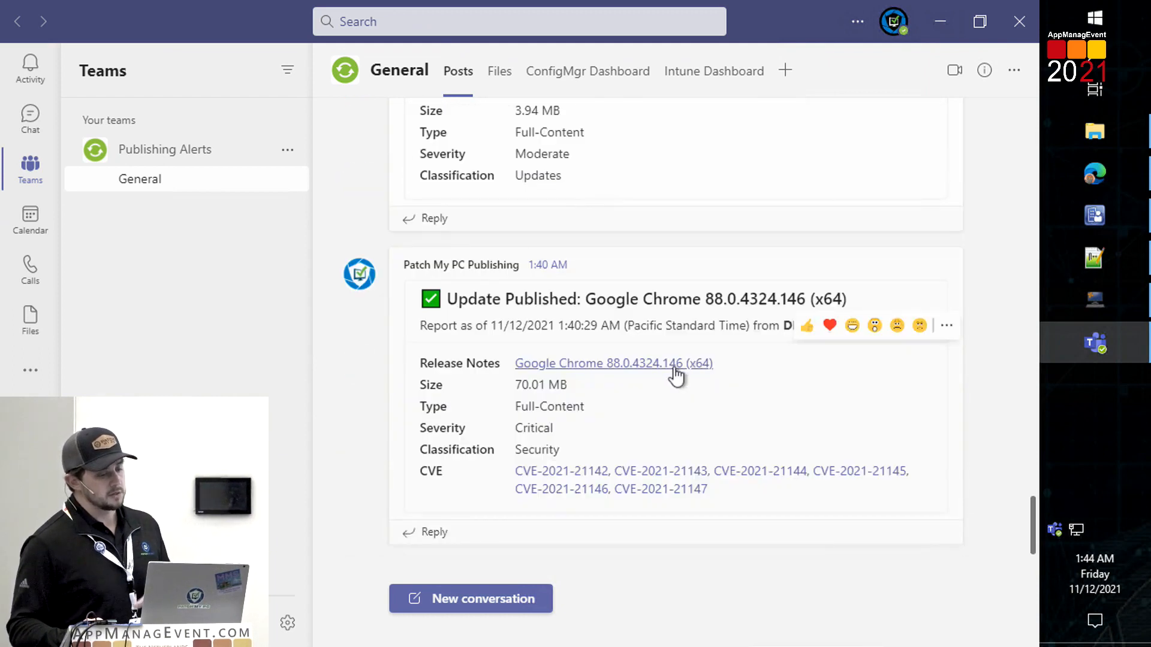
Step: Examine the Google Chrome 88.0.4324.146 (x64) post's release notes, severity and classification, and open its CVE-2021-21142 record
click(669, 363)
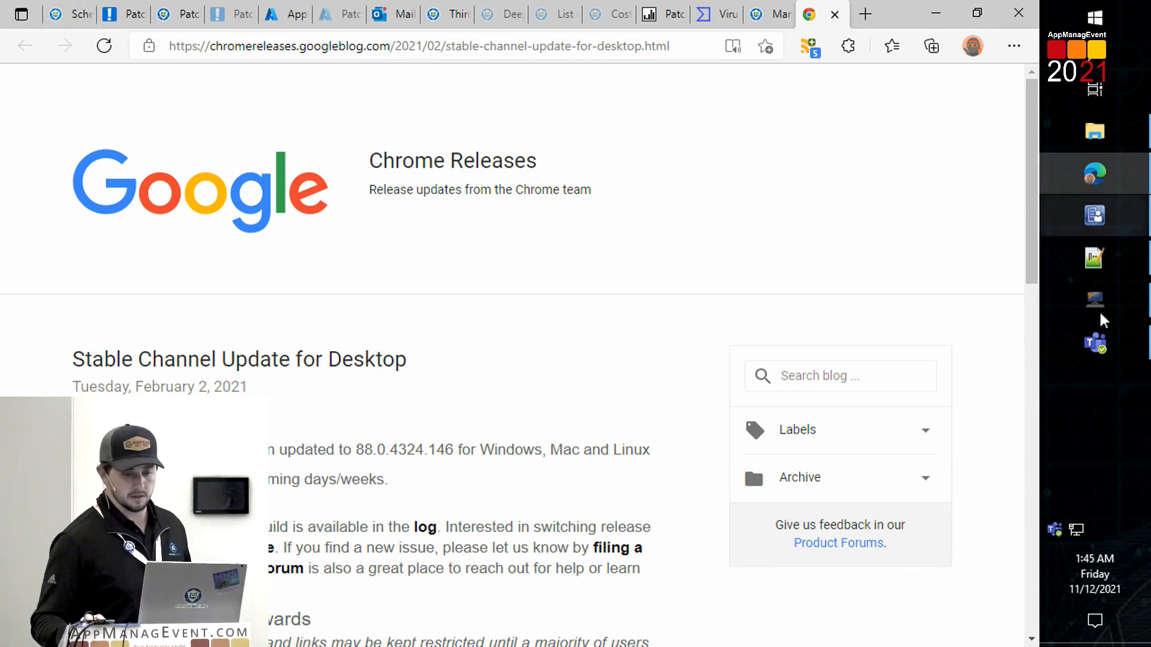
click(936, 13)
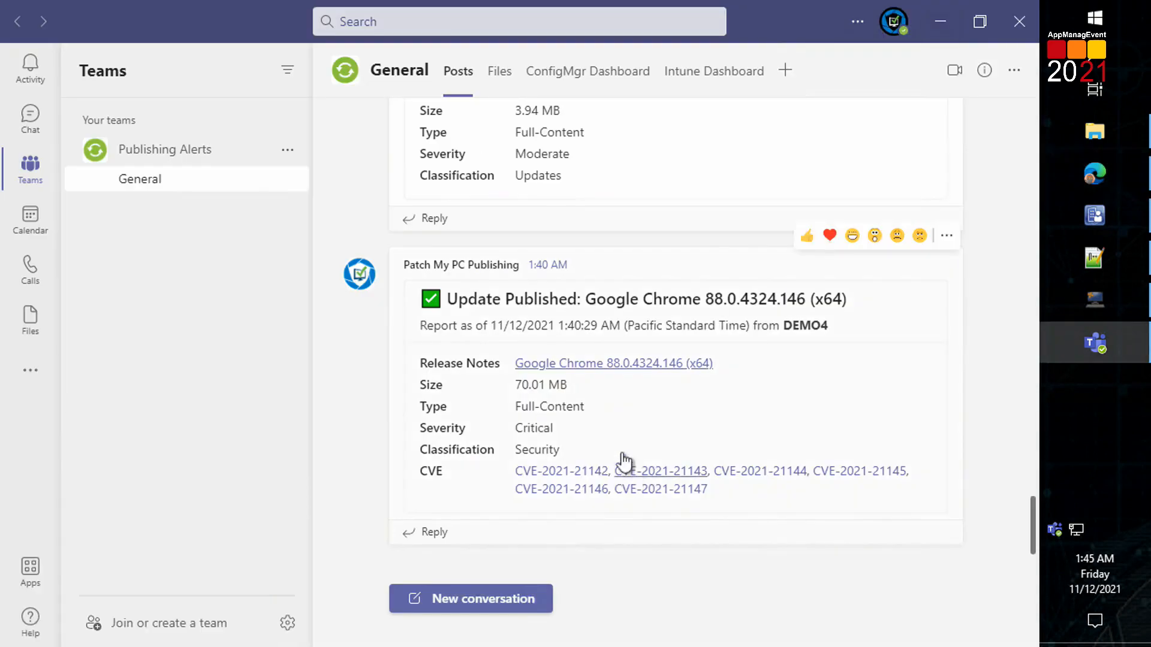
double_click(549, 427)
double_click(540, 449)
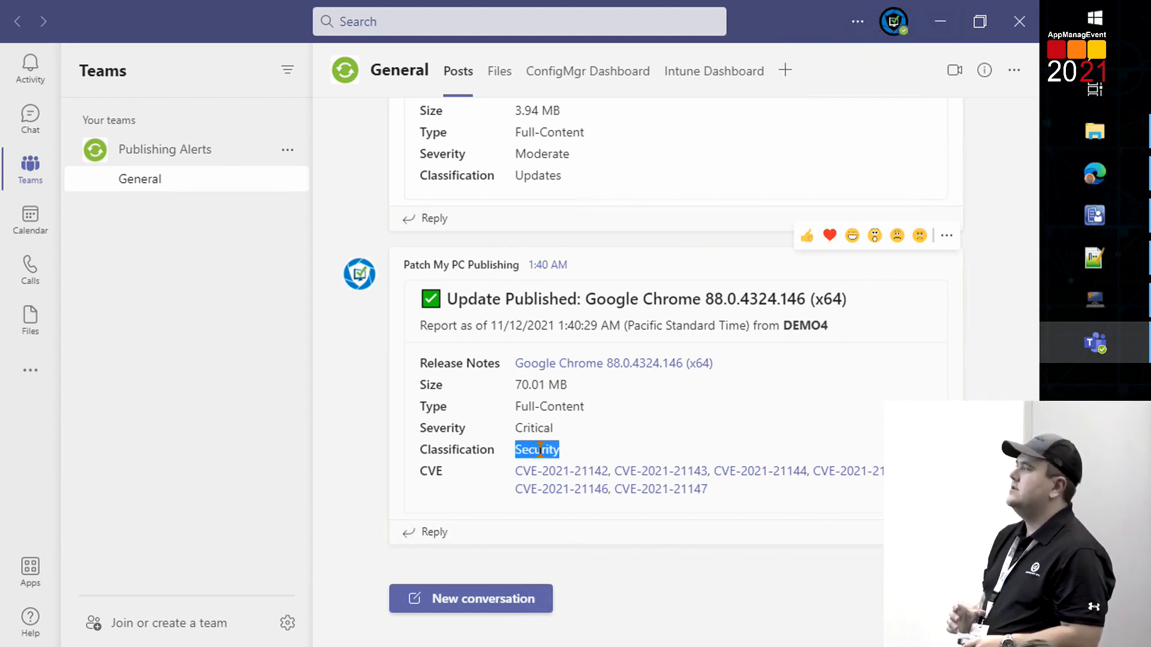
click(585, 471)
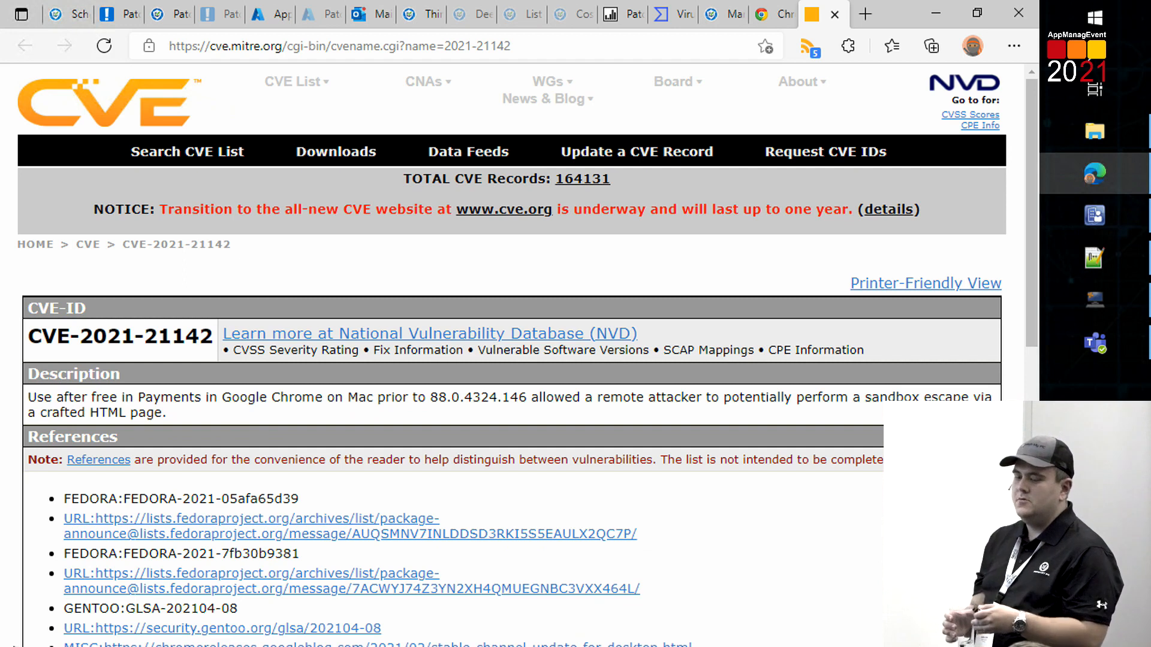
Step: Switch to the Patch My PC publishing settings, run a publishing service sync, and check the Teams General channel for the resulting alert
click(1094, 300)
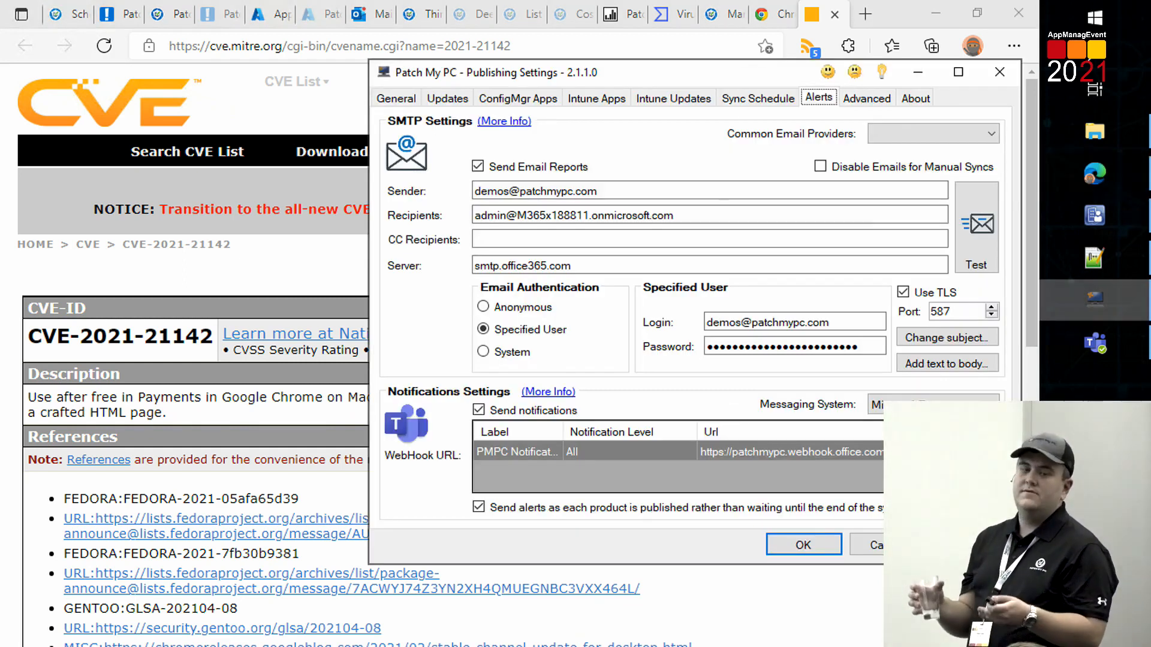
click(758, 98)
click(863, 503)
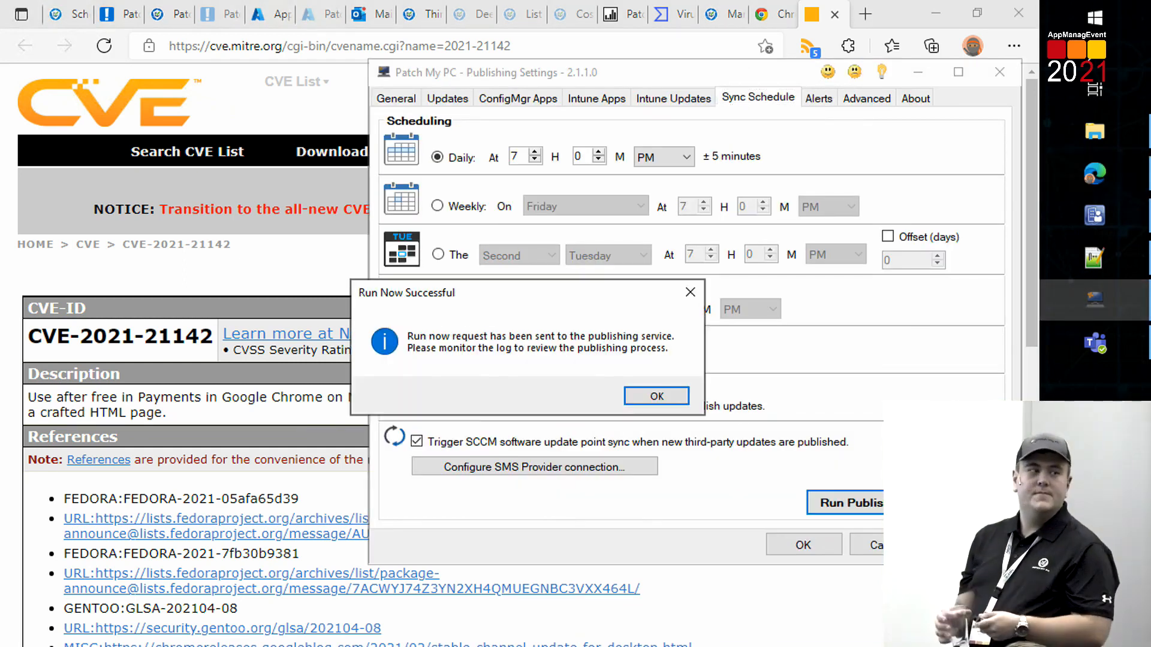
click(658, 397)
click(918, 72)
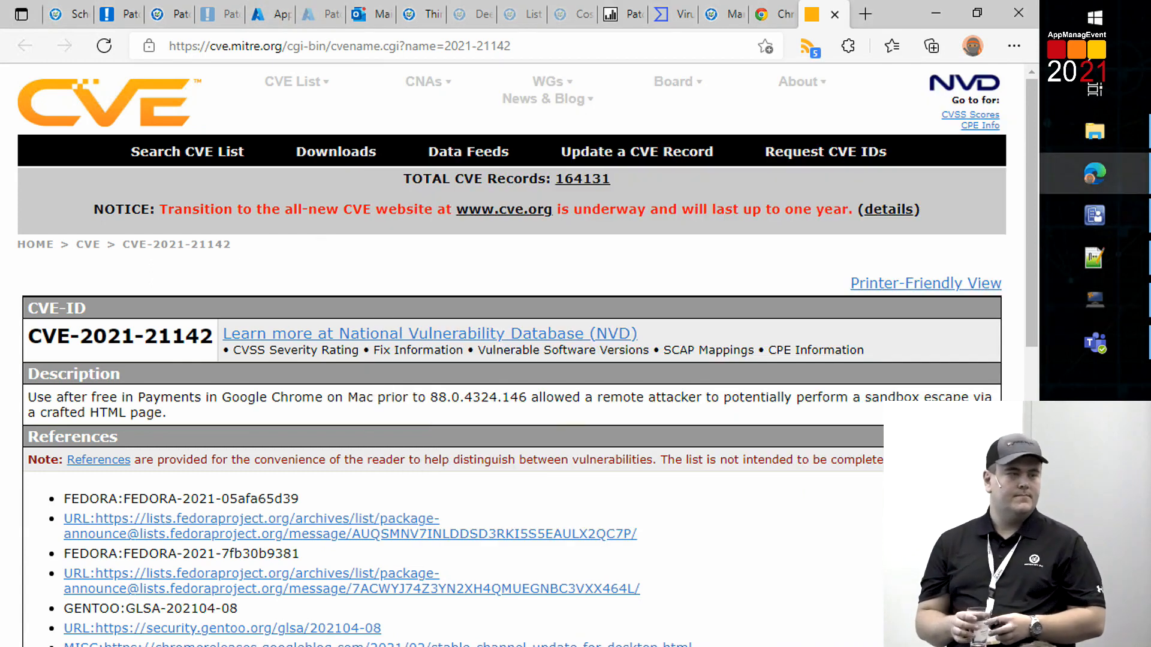
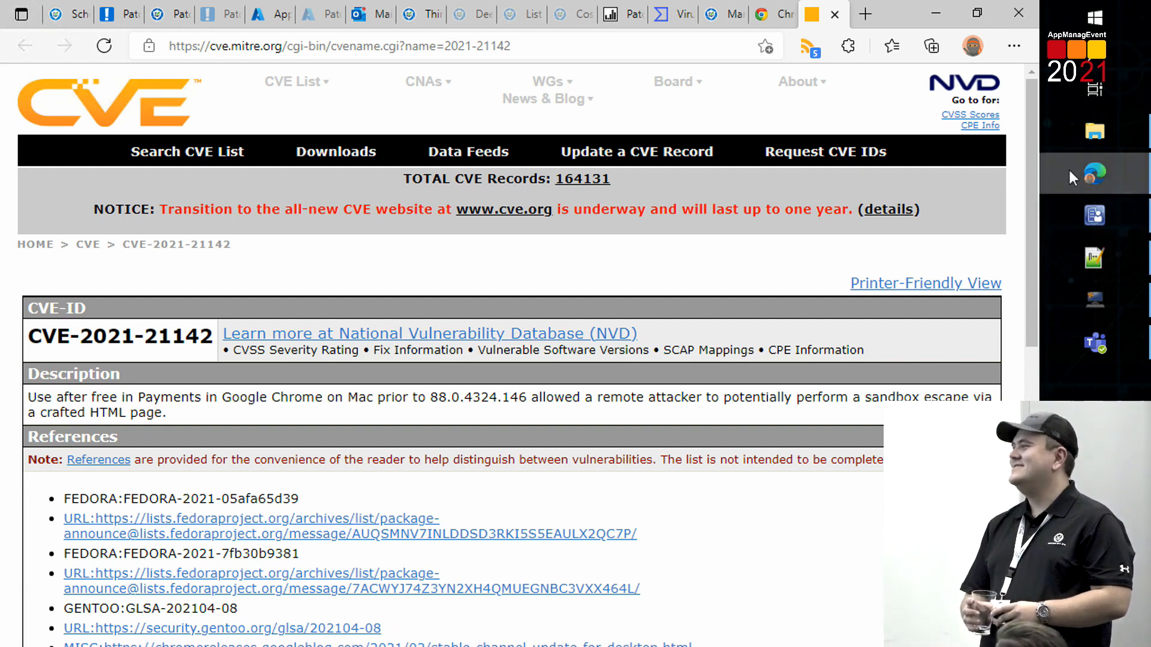
mouse_move(1067, 171)
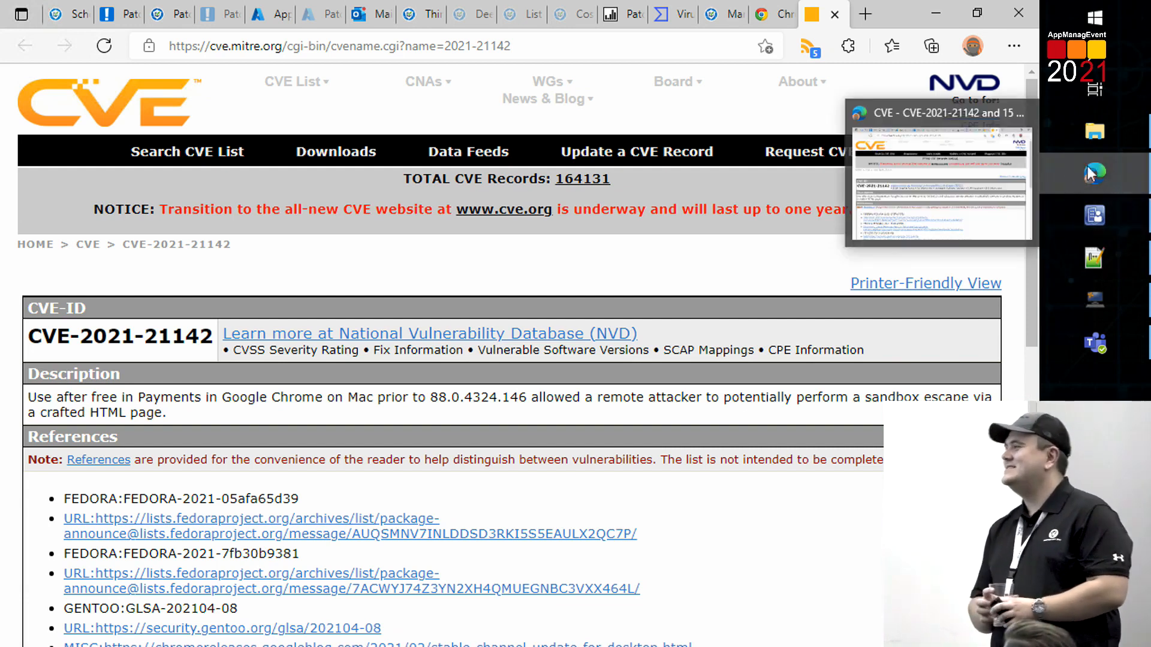
click(1105, 340)
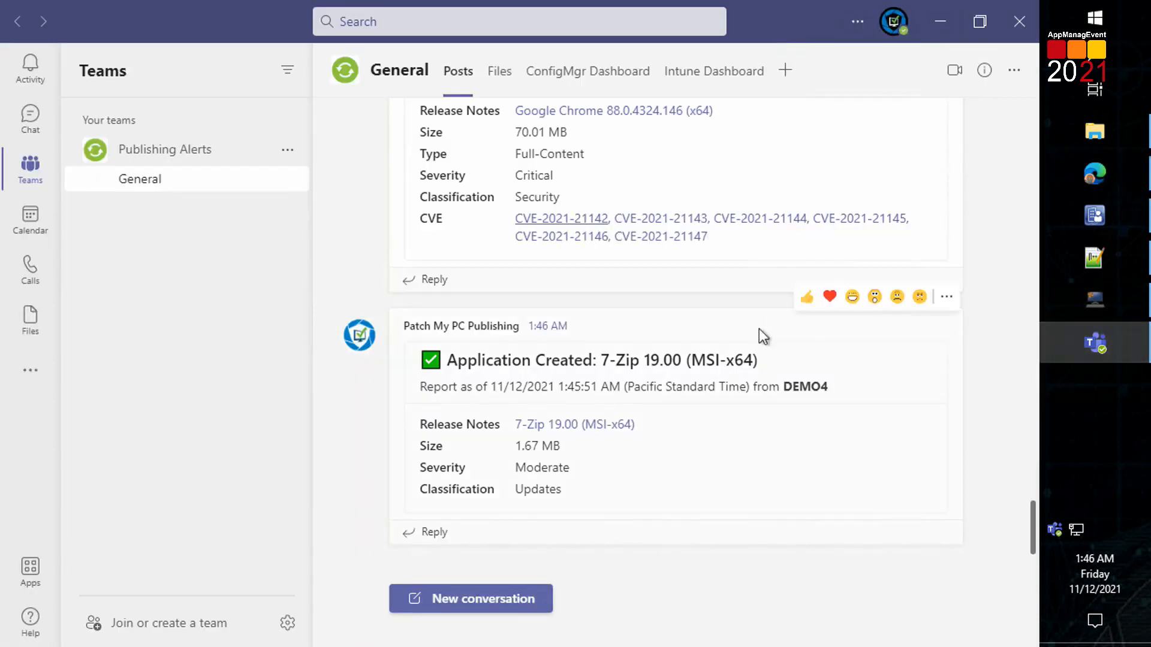
Step: Return to the Patch My PC alert settings, open the help page about notifications, and examine how Teams alerts work
click(1106, 296)
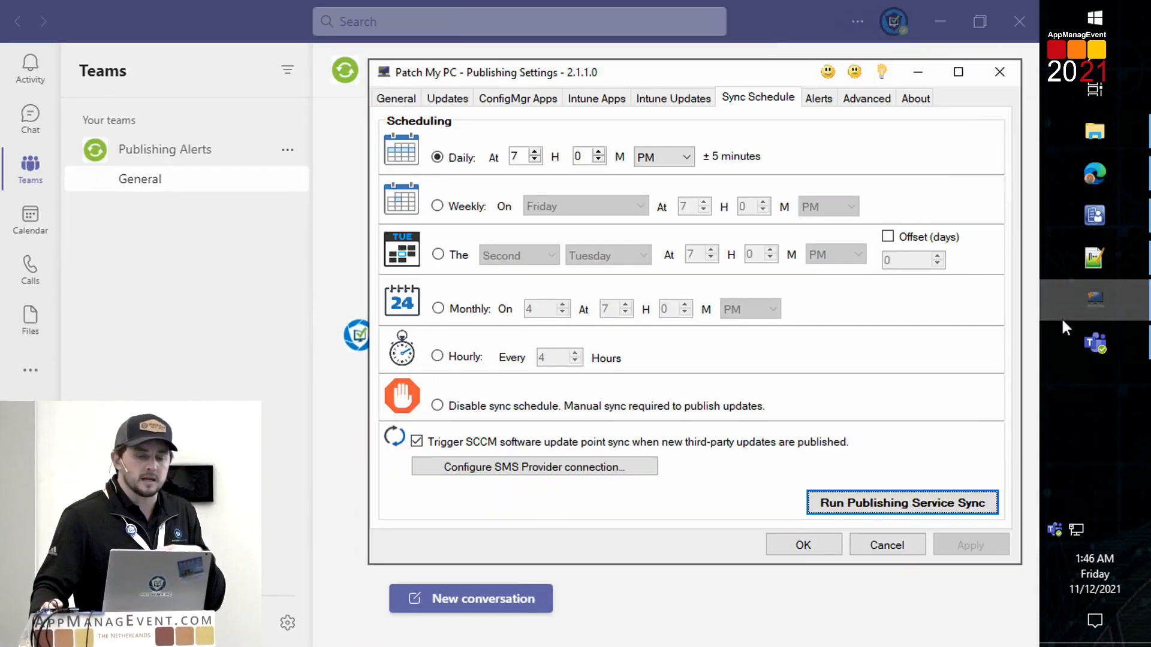
click(808, 100)
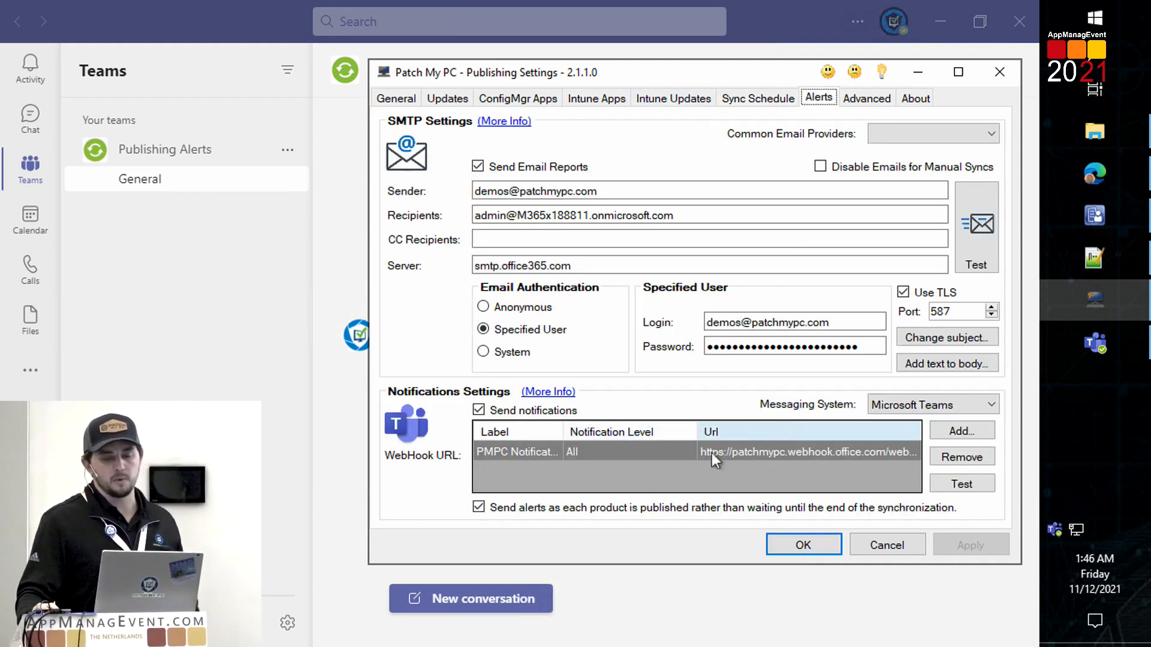
click(548, 392)
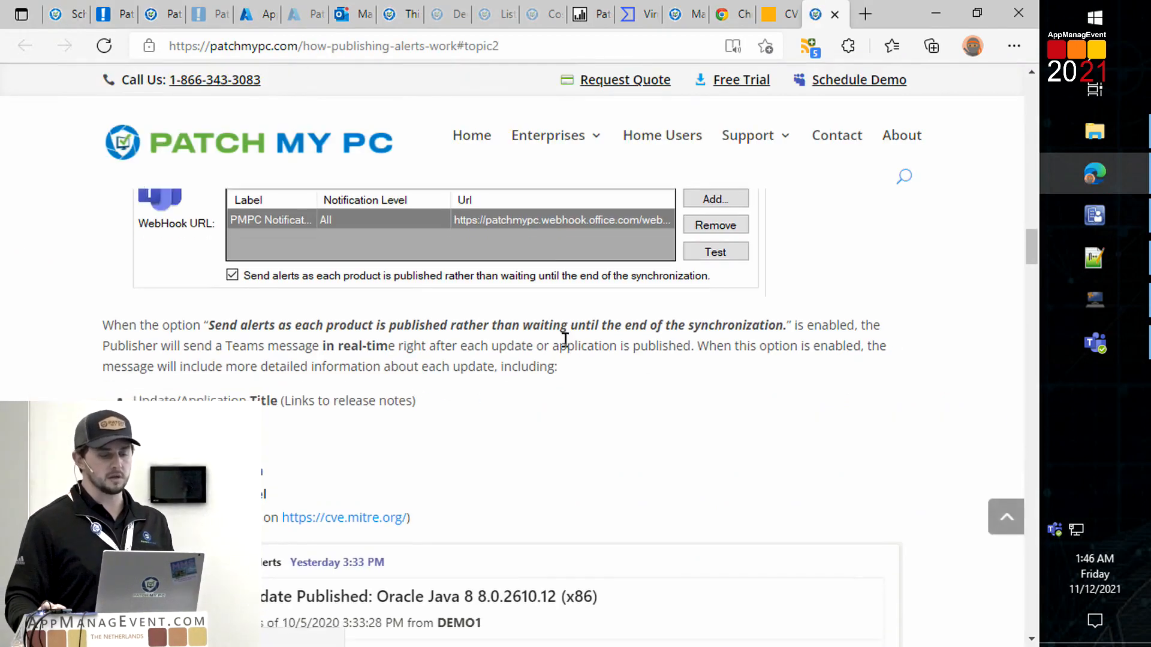
scroll(558, 360, up, 4)
scroll(557, 357, down, 10)
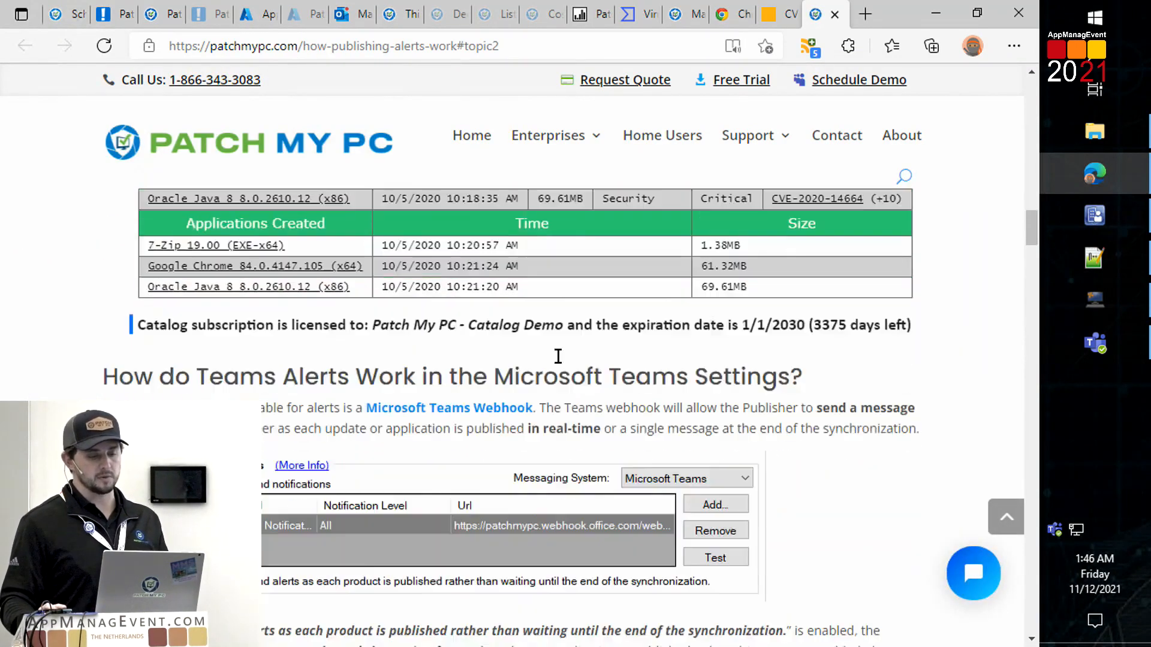
Step: Read the Patch My PC guide on creating a Microsoft Teams webhook URL, and minimize the browser
scroll(556, 355, down, 10)
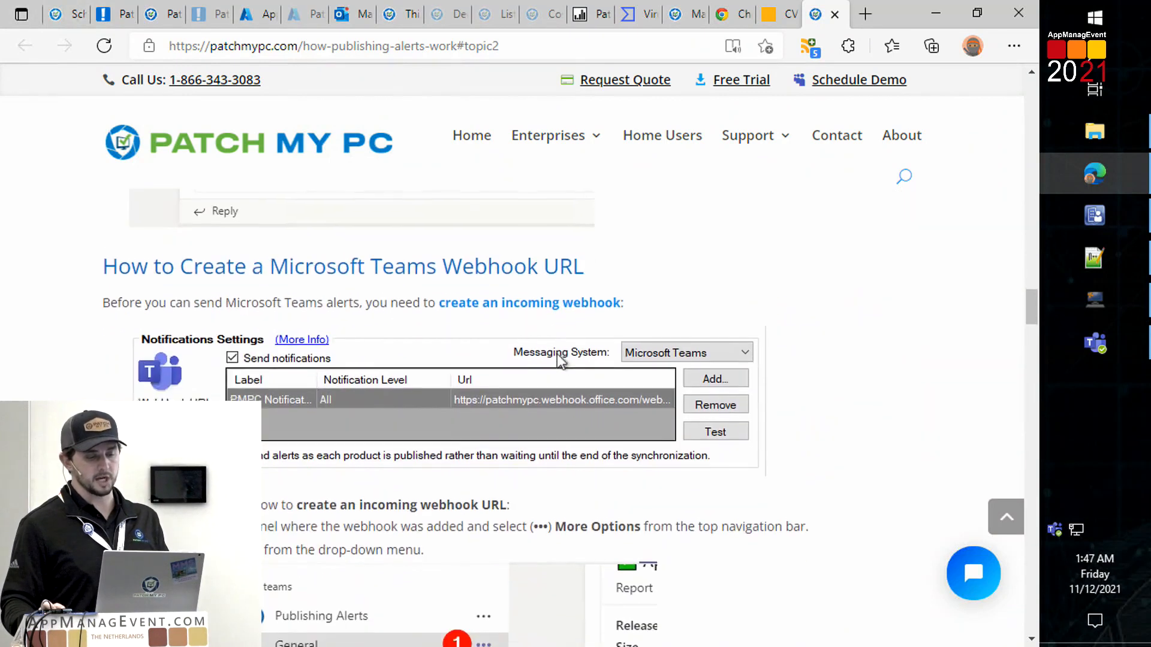
scroll(557, 355, down, 10)
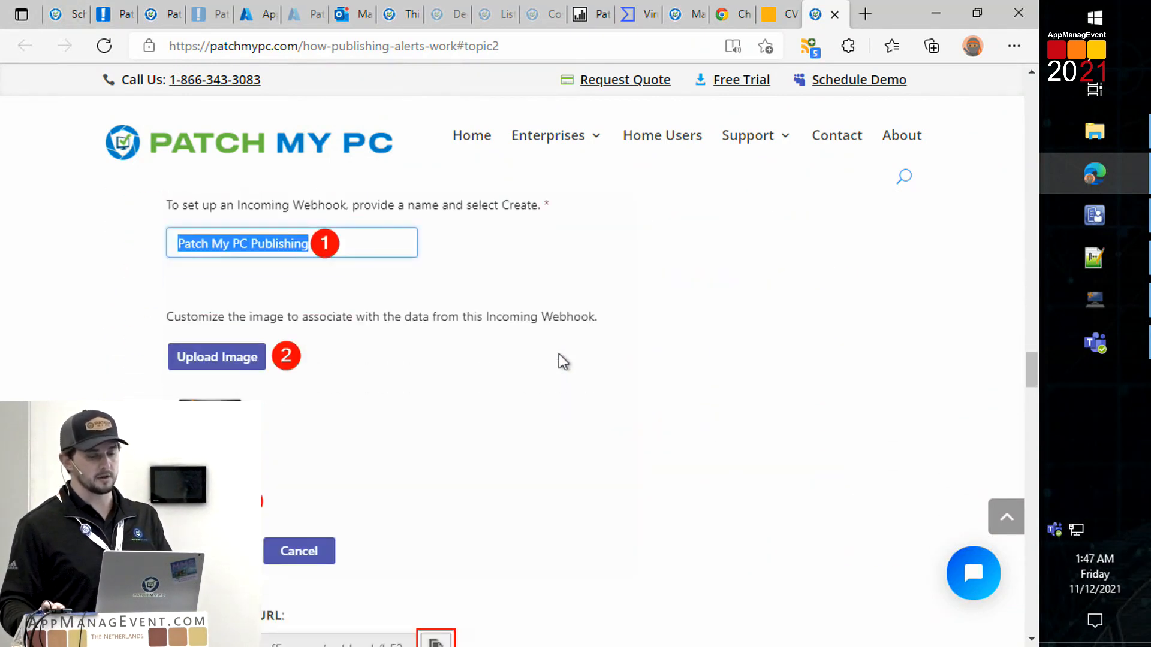
scroll(559, 353, down, 5)
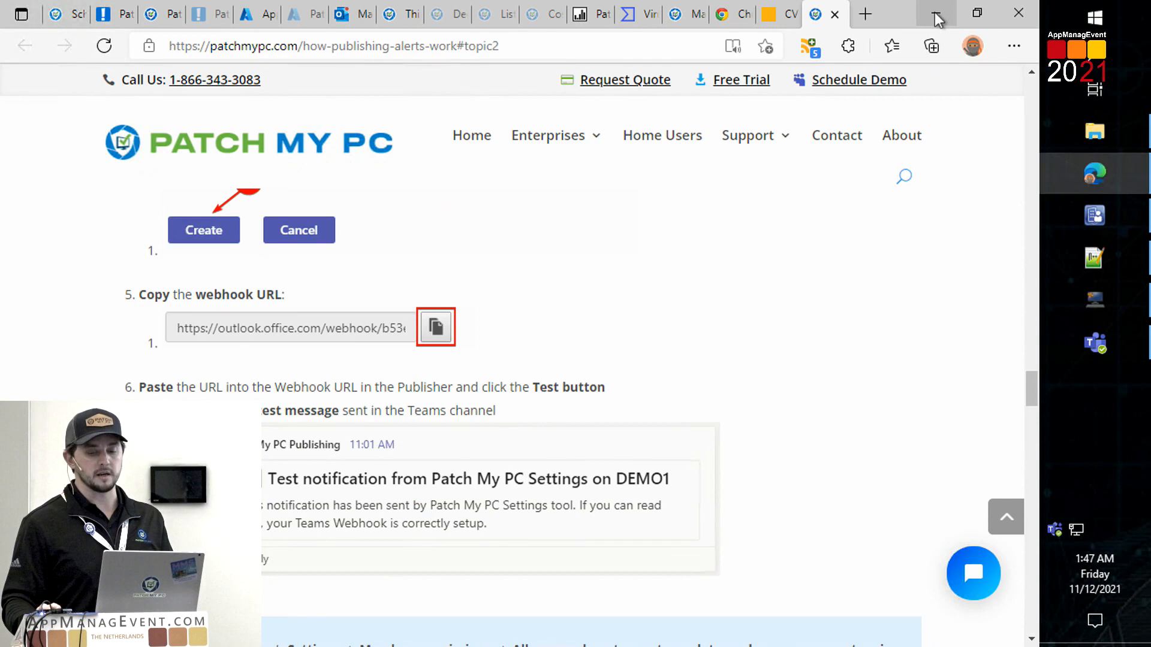
click(936, 13)
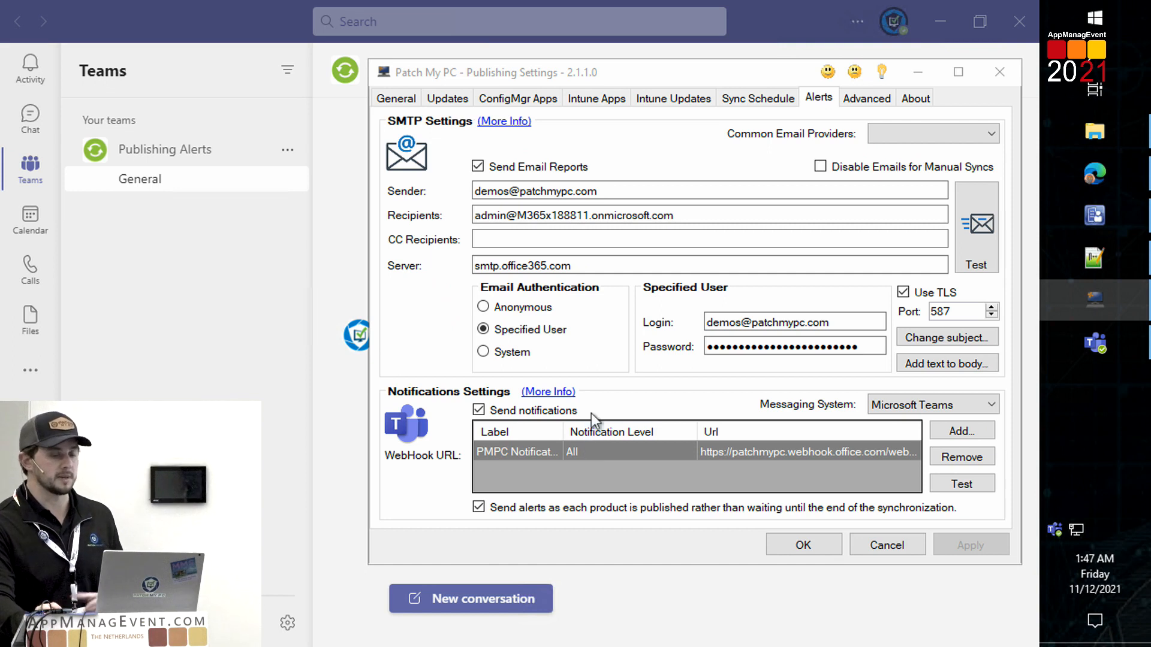
Step: Inspect the notification level options of the PMPC Notifications webhook, and close its editor without changes
double_click(595, 445)
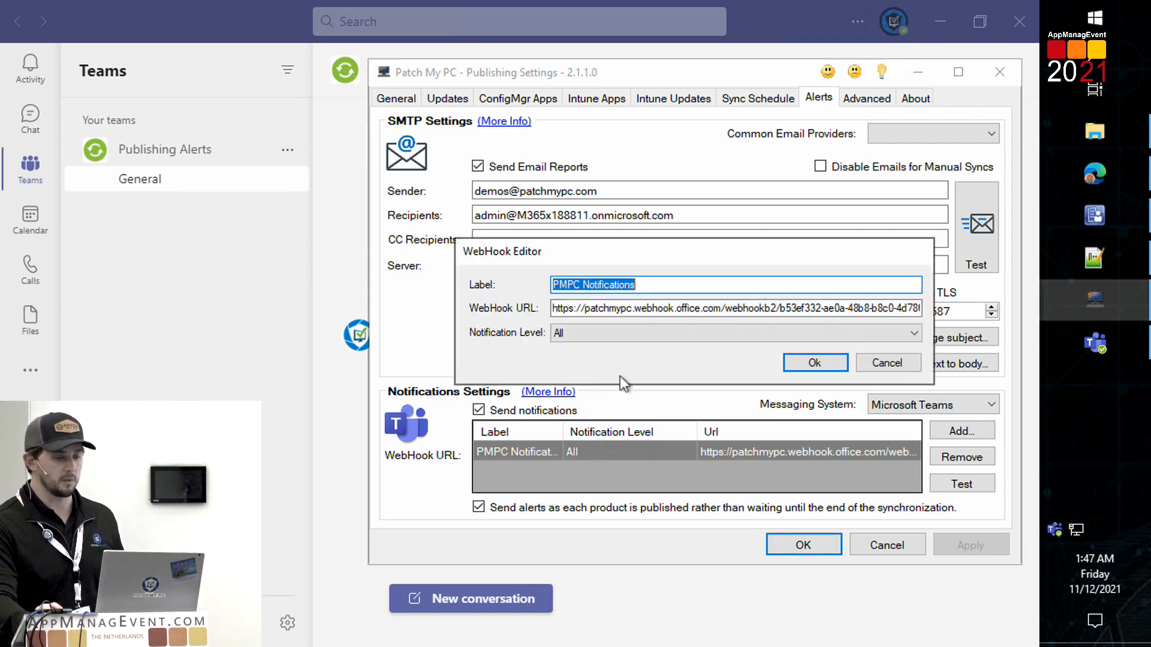
click(635, 332)
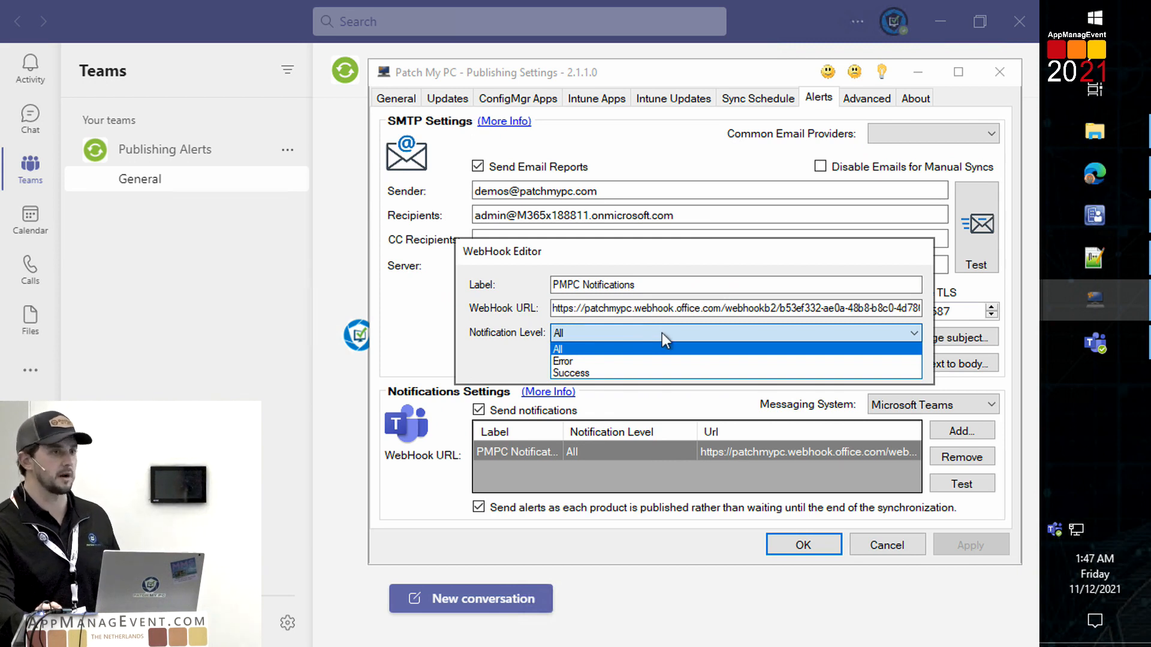
click(856, 253)
click(906, 362)
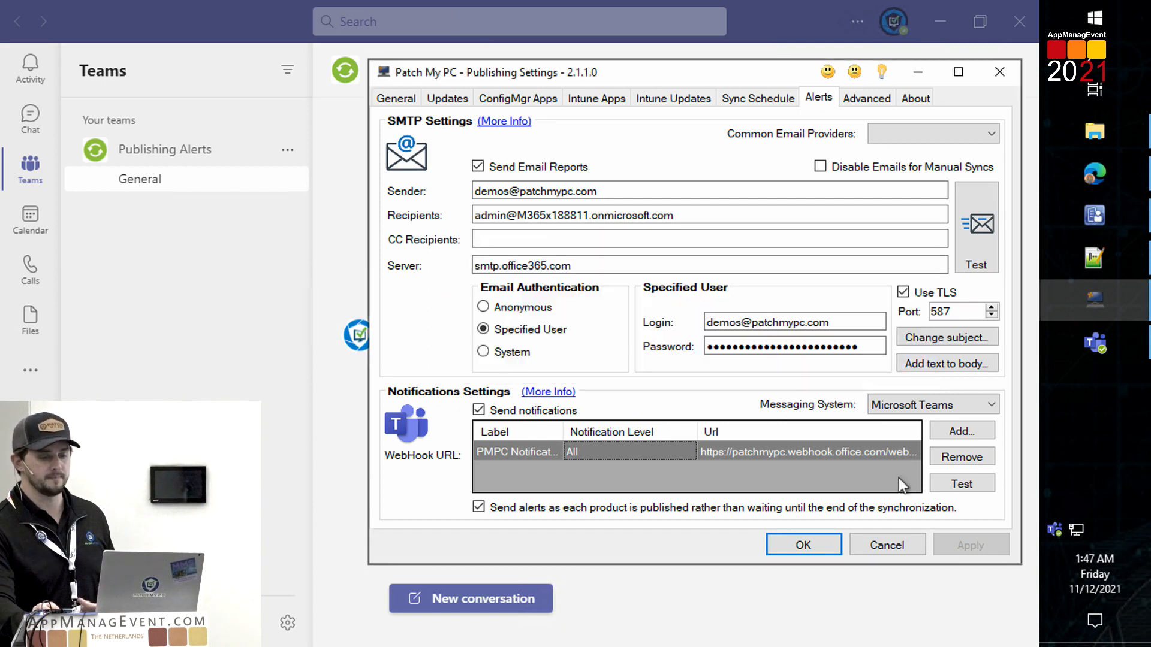
Step: Check the 7-Zip application alert in the Teams General channel, and view the sync schedule in the Publishing Settings
click(1114, 344)
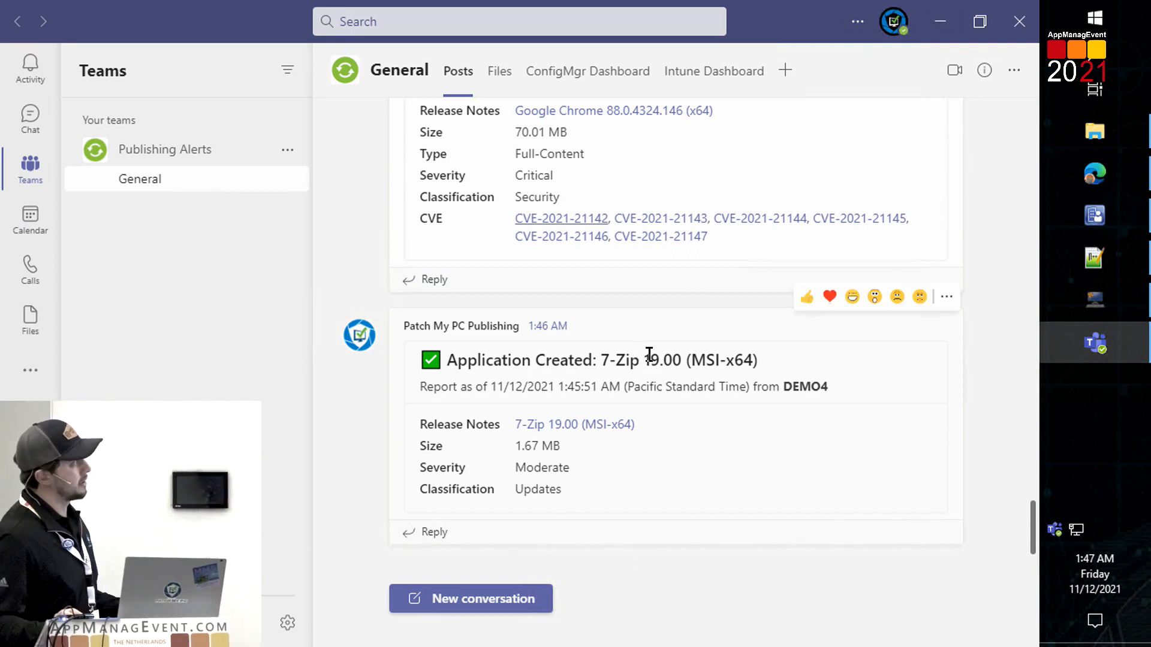
drag(650, 360, 625, 360)
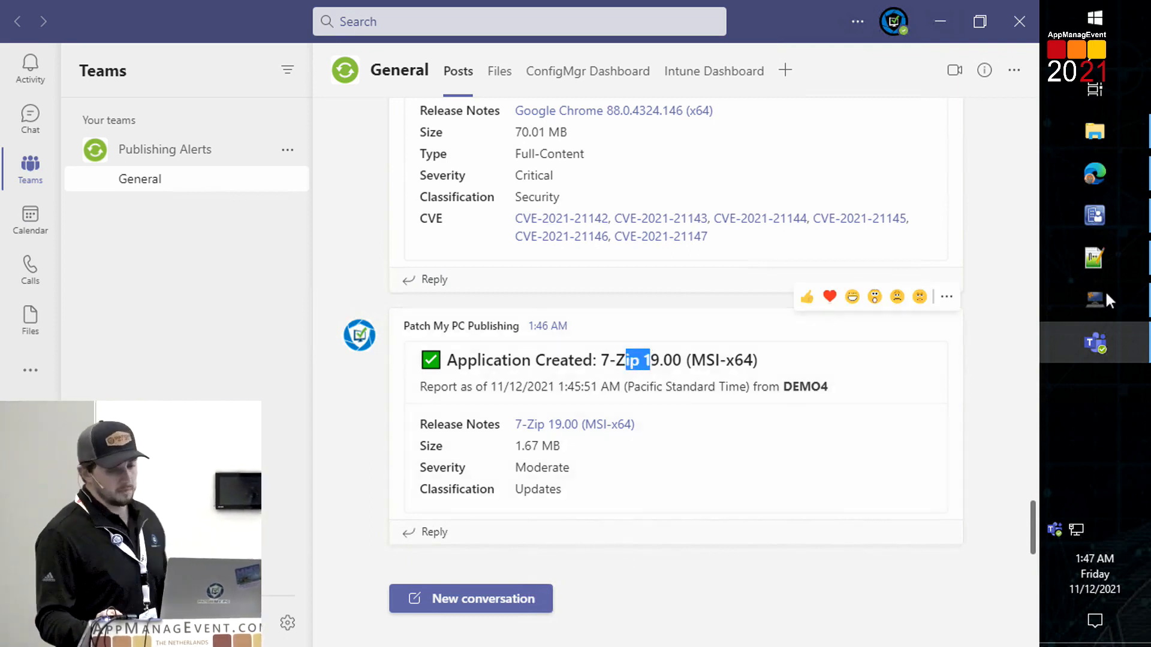
click(1106, 333)
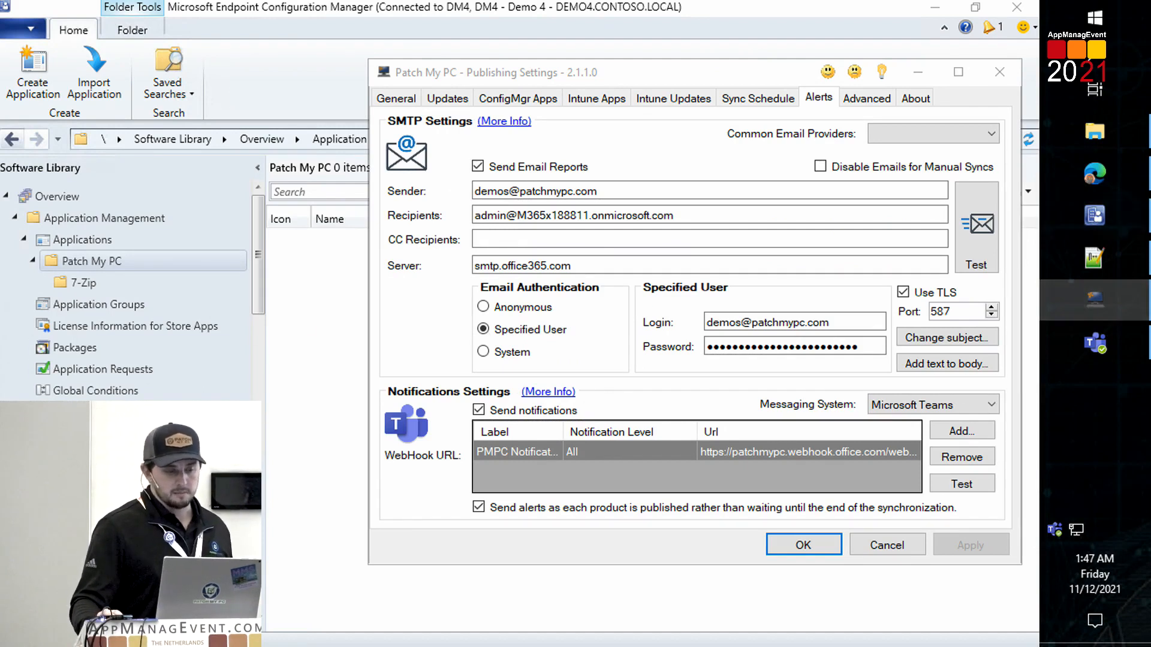
click(749, 99)
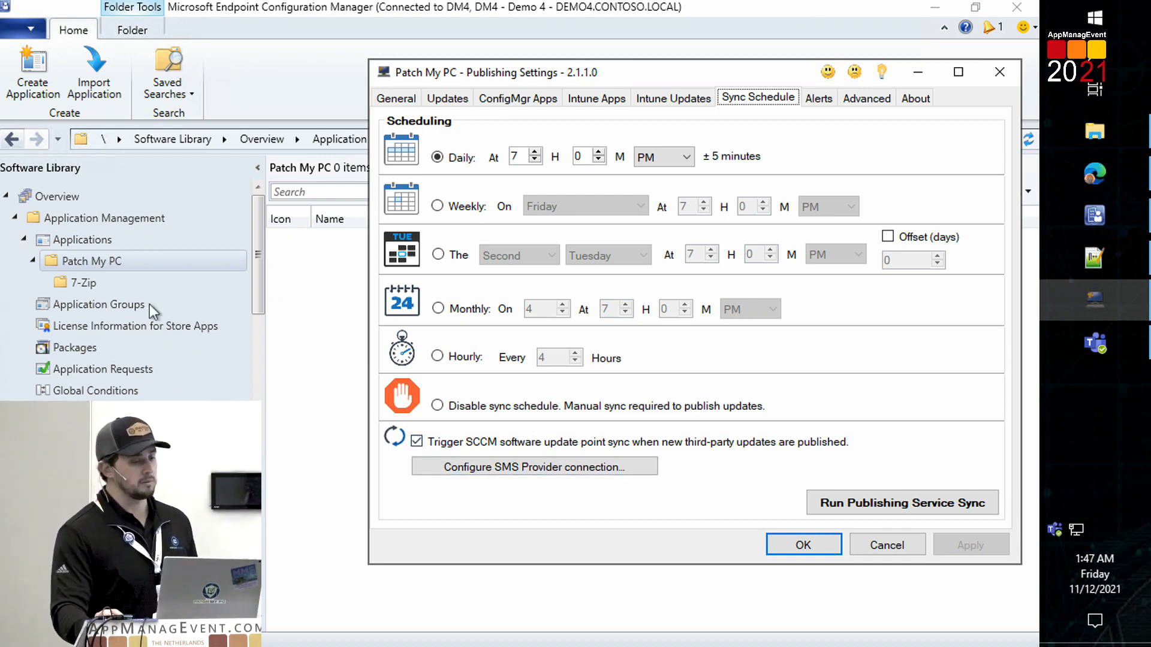
Step: List all software updates in Configuration Manager and view the details of the Google Chrome 88.0.4324.146 (x64) update
scroll(146, 332, down, 2)
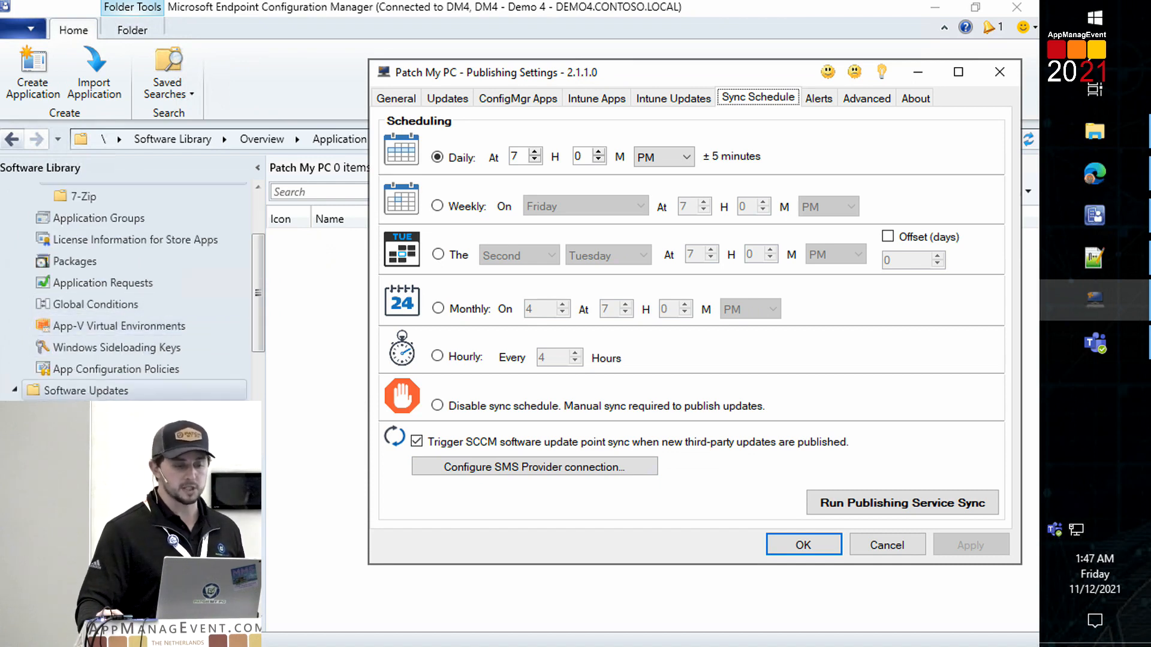
click(114, 414)
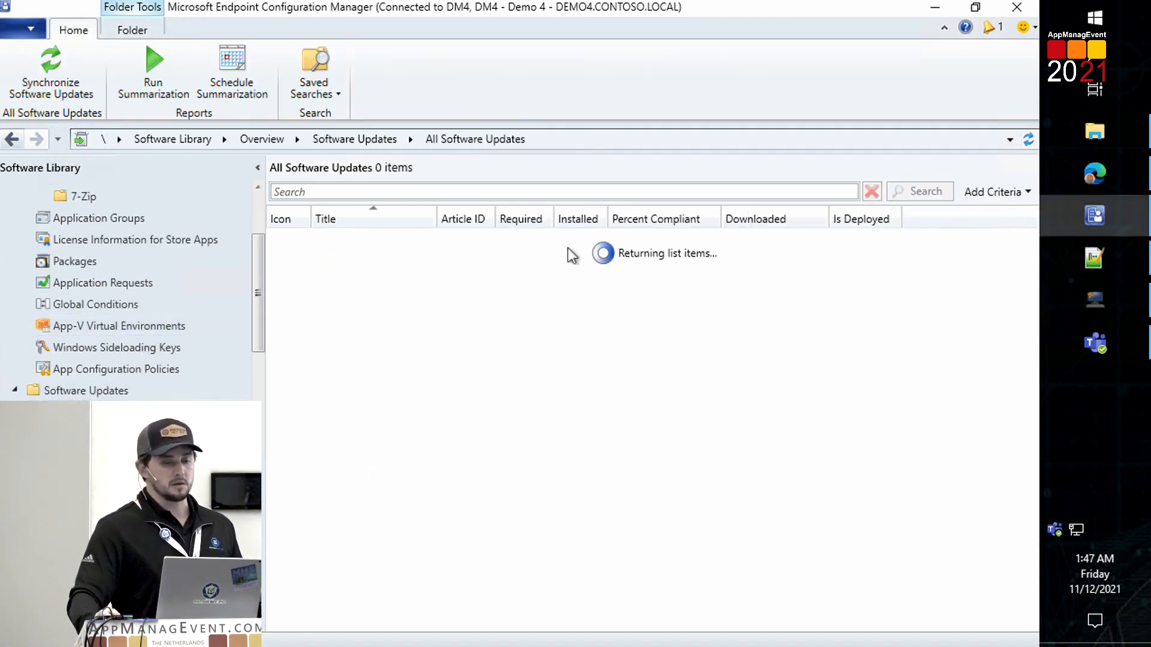
click(468, 300)
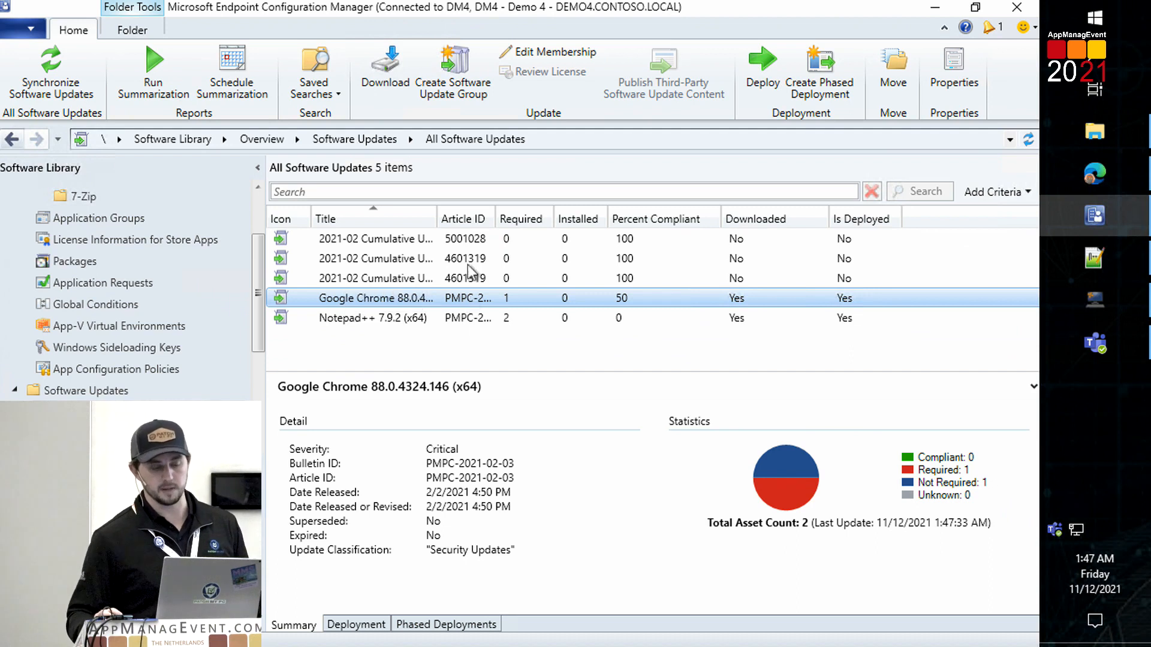
Step: Review the update criteria of the Patch My PC Updates automatic deployment rule and preview the matching updates
scroll(137, 300, down, 1)
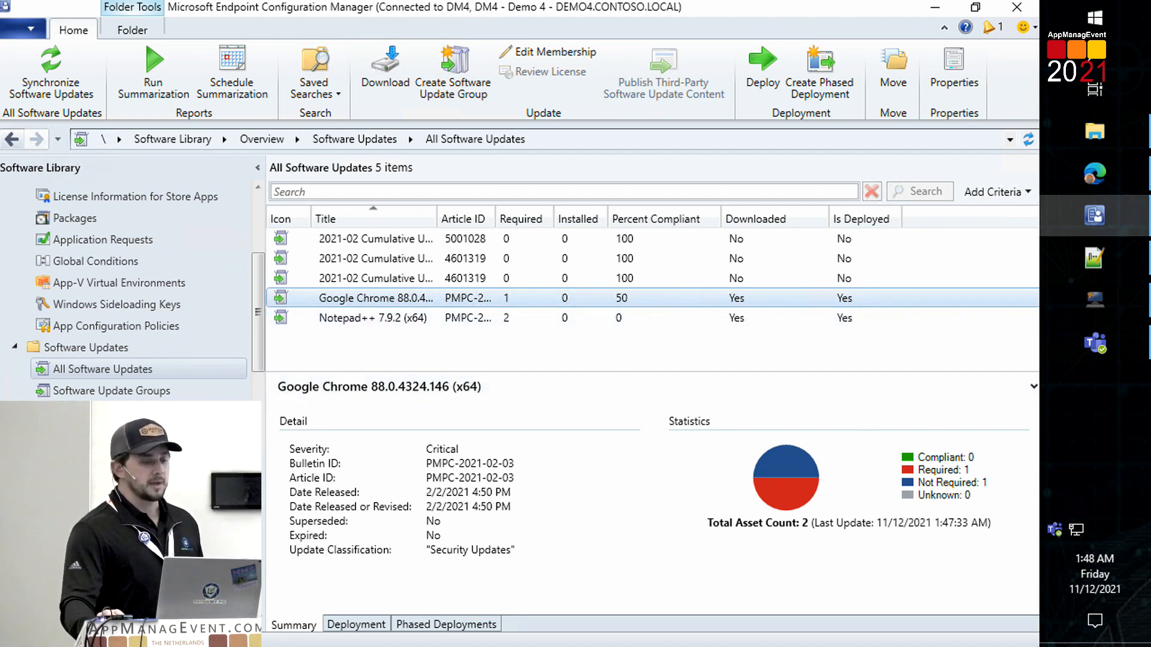
click(120, 434)
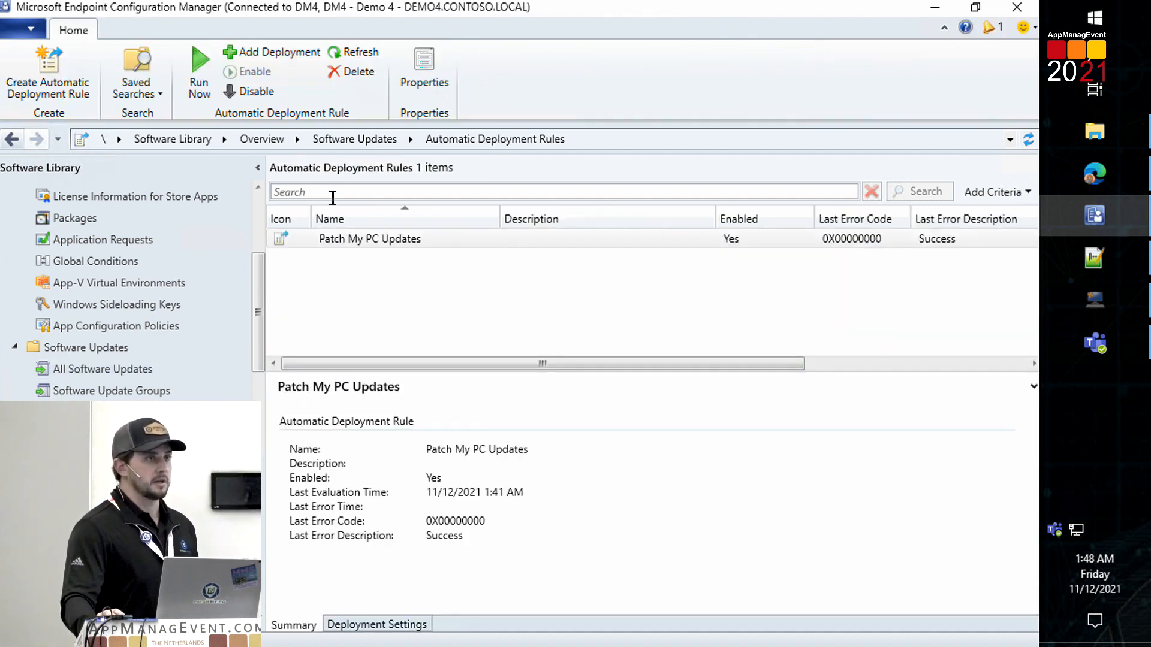
click(367, 240)
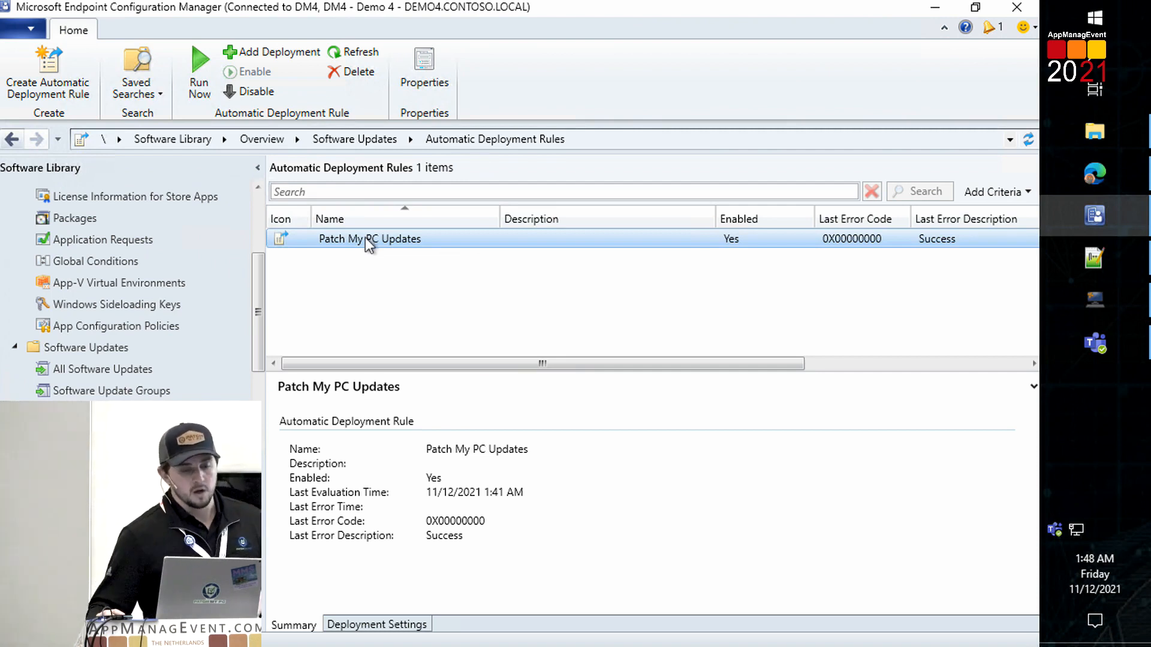
double_click(383, 239)
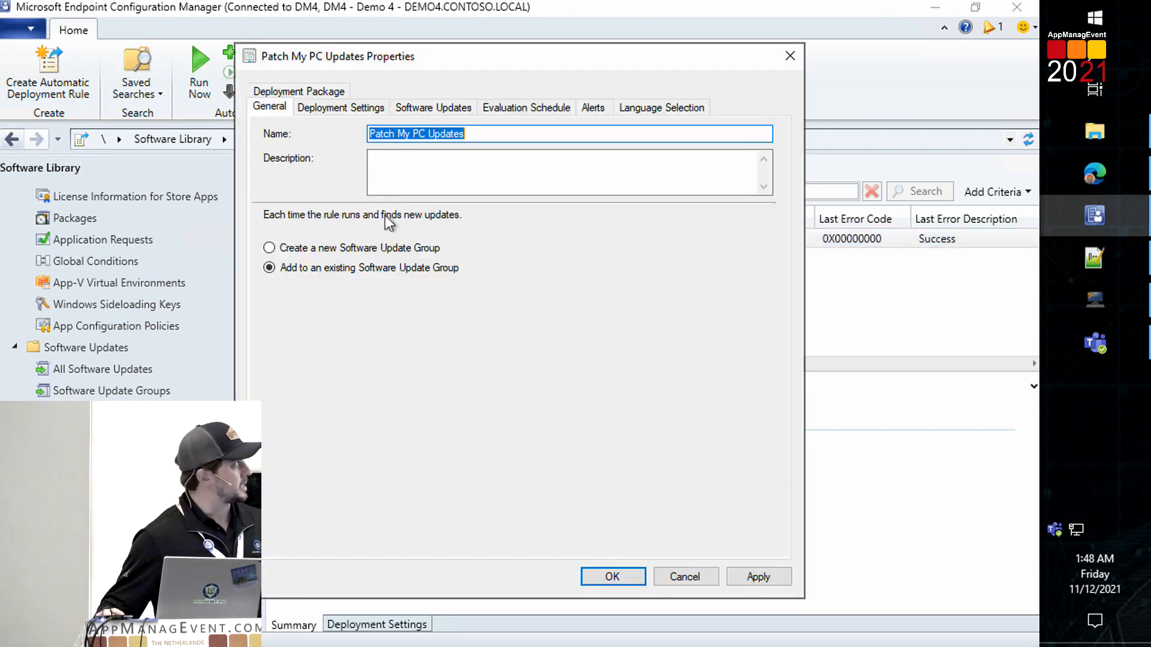
click(437, 112)
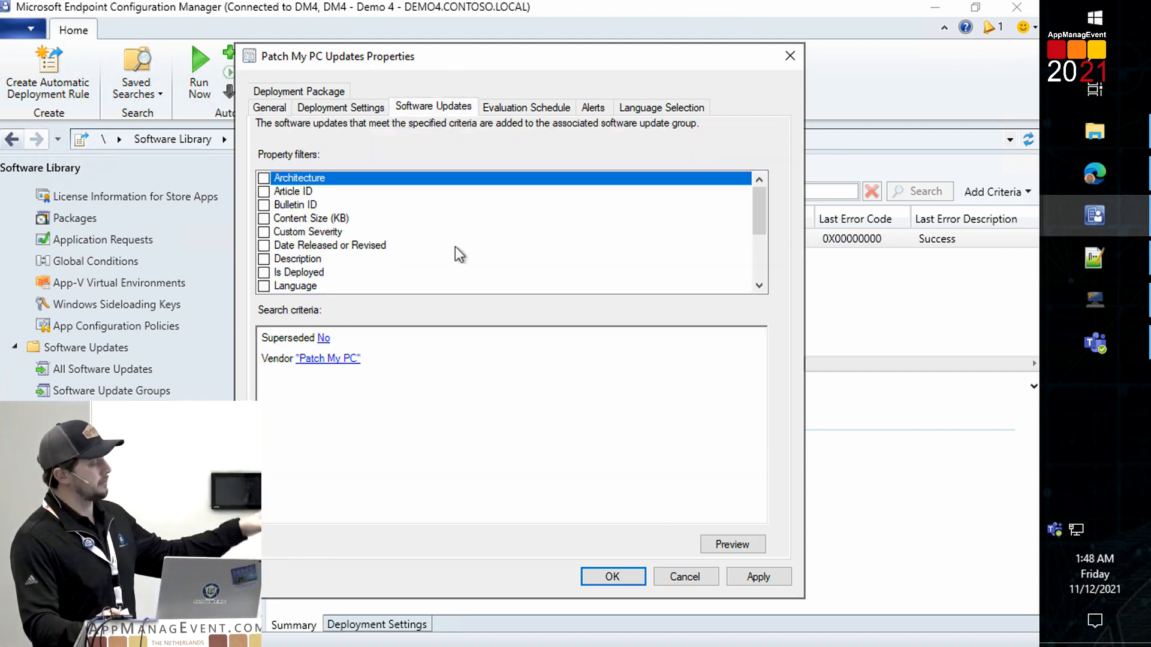
click(728, 546)
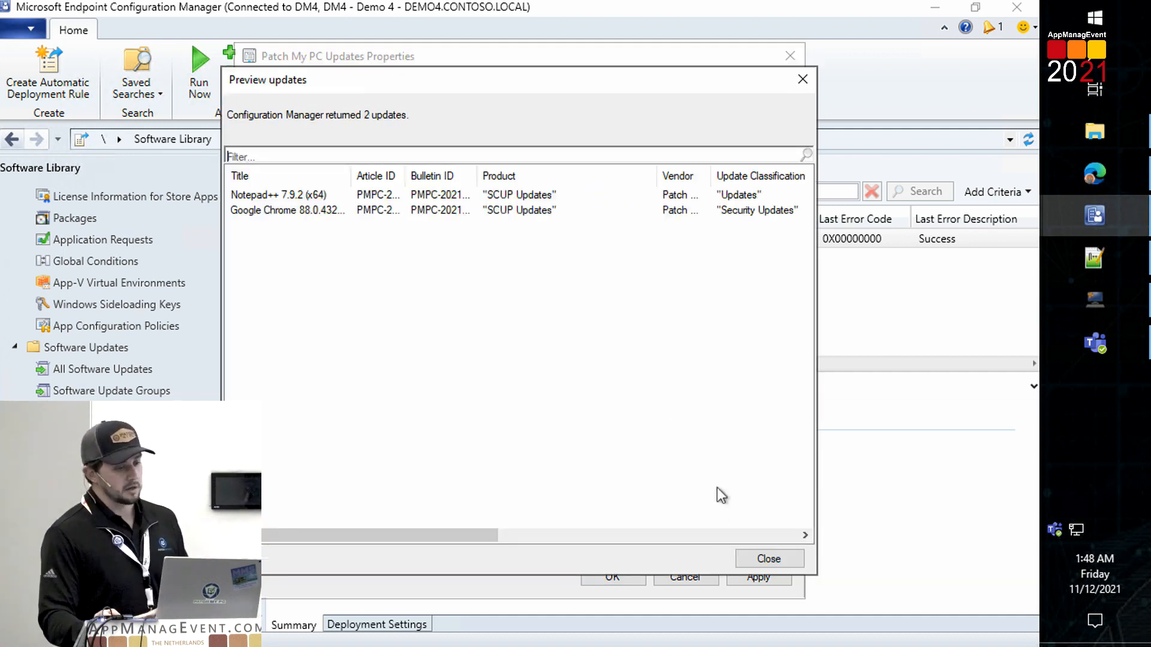
click(770, 559)
Step: Try a Critical severity filter on the deployment rule, preview the matching updates, and discard the change
scroll(309, 277, down, 3)
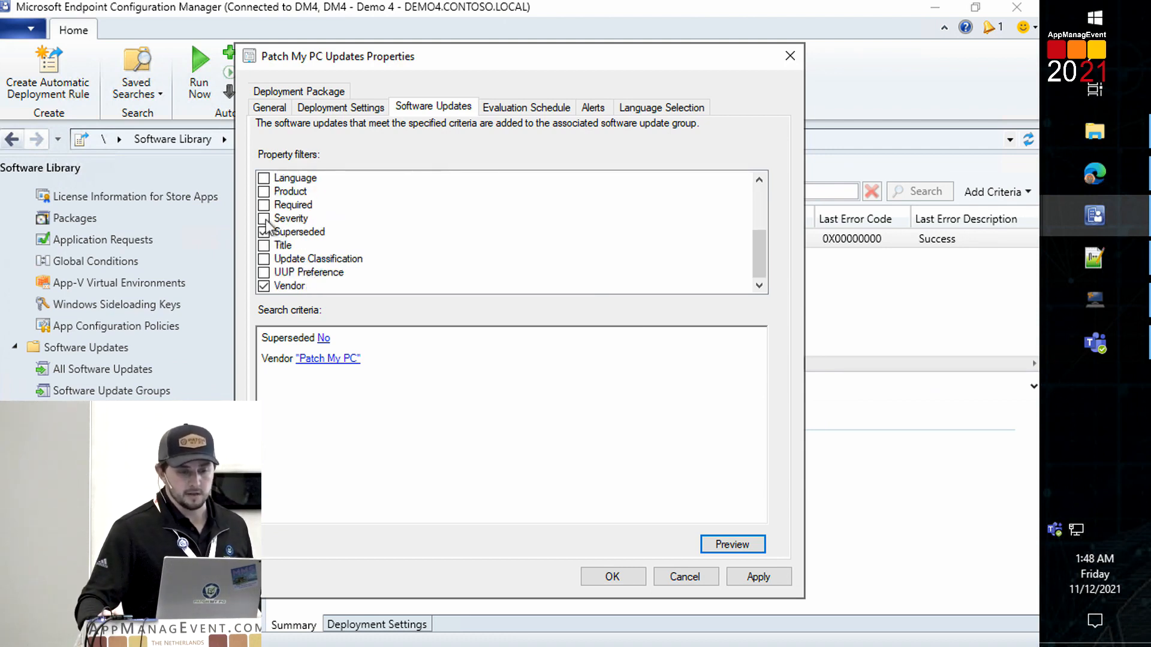
click(264, 218)
click(339, 339)
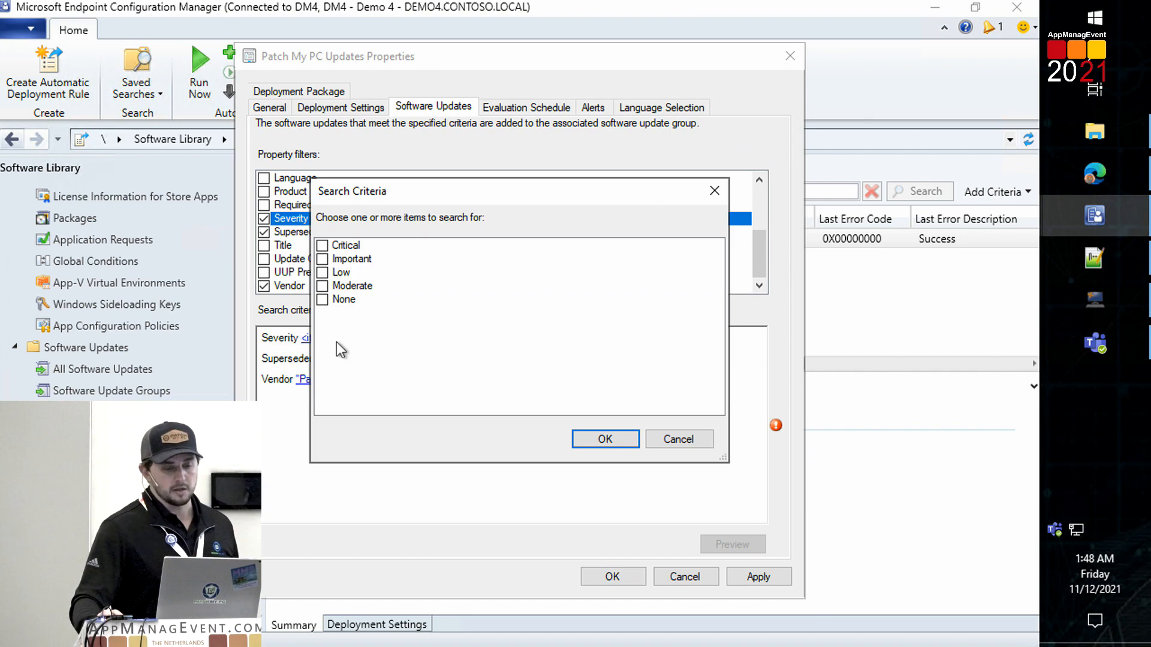
click(322, 245)
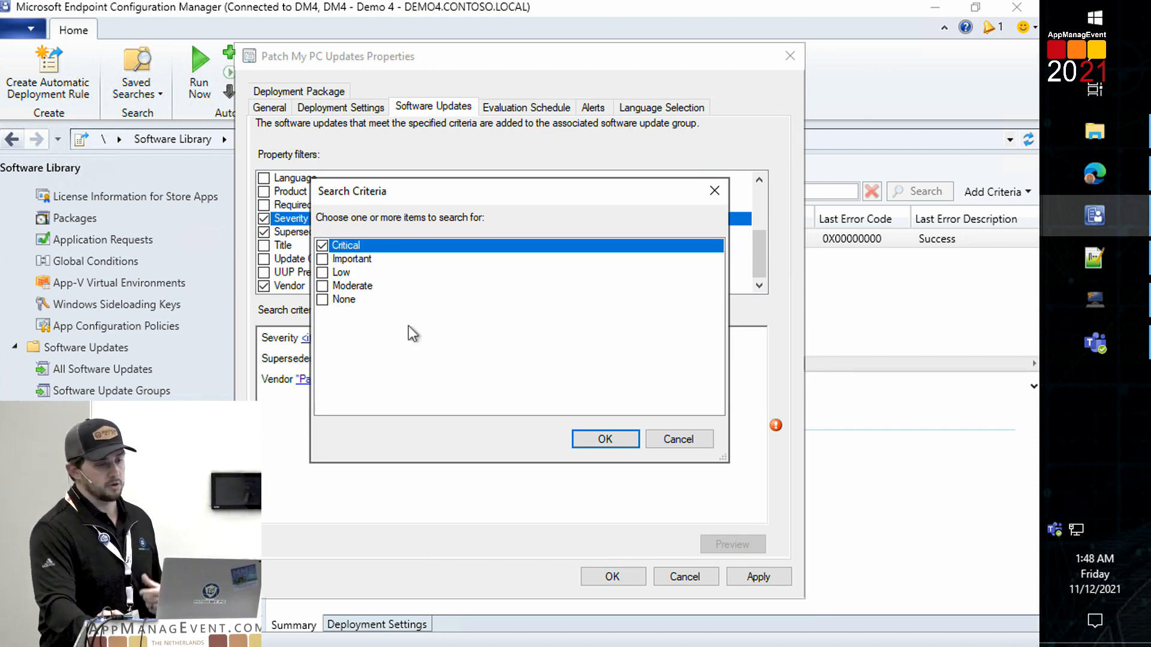
click(611, 437)
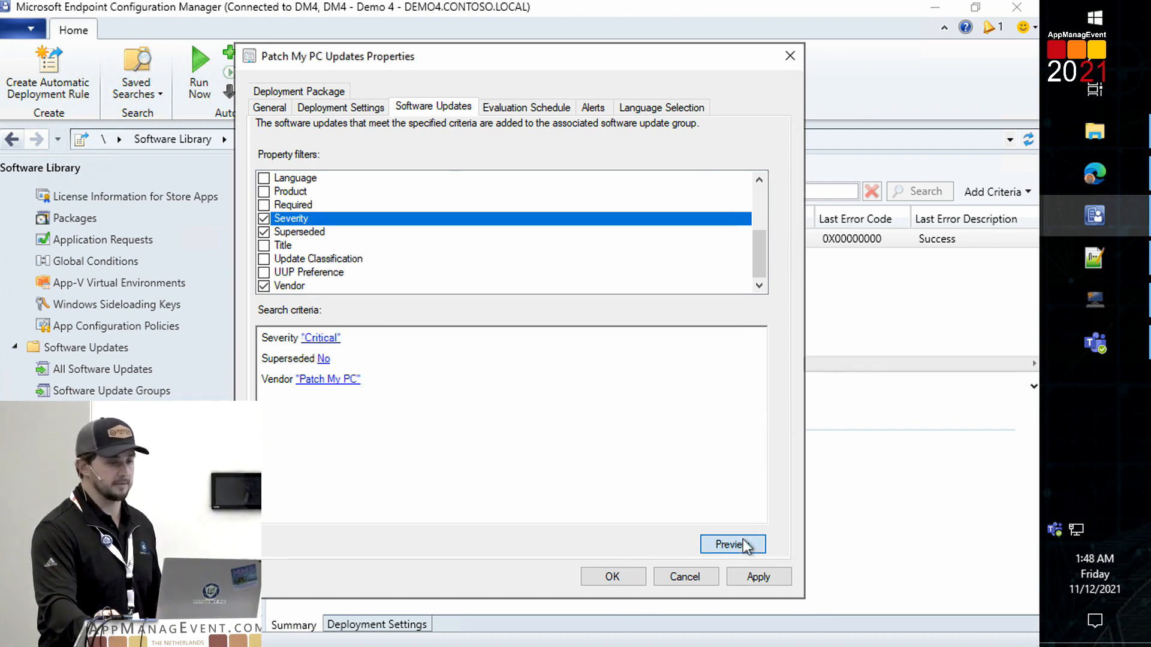
click(743, 545)
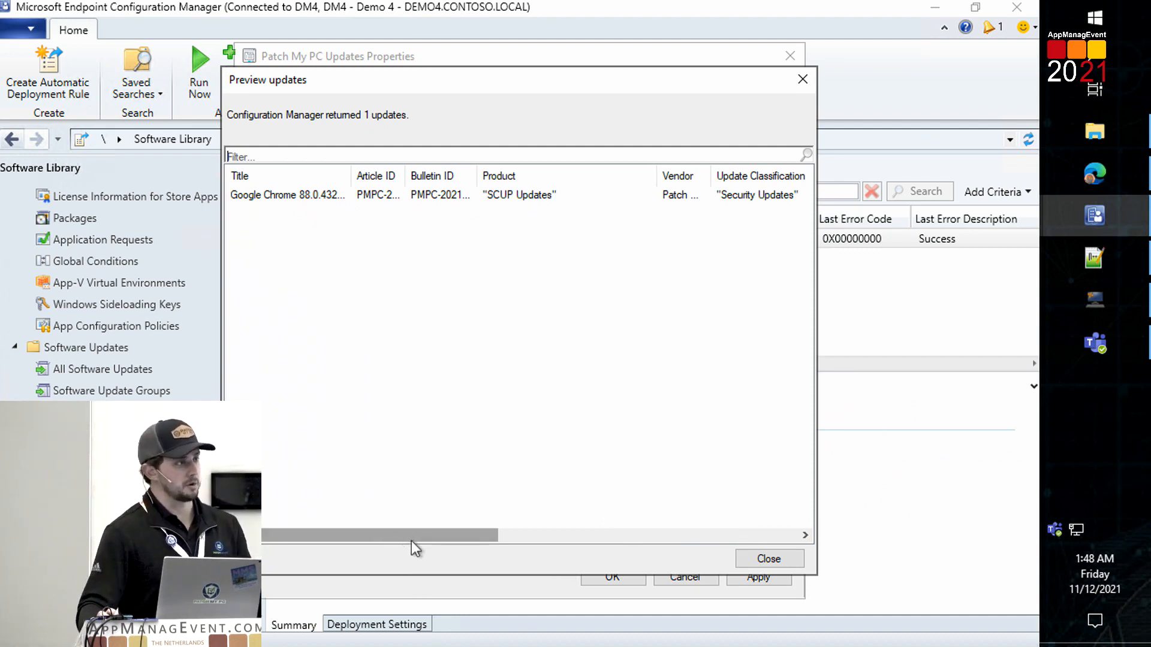
click(768, 557)
click(683, 577)
Step: Review the deployment schedule and user experience settings for the rule's 01 - Patching - Pilot - IT Only - 1 Day collection
click(404, 626)
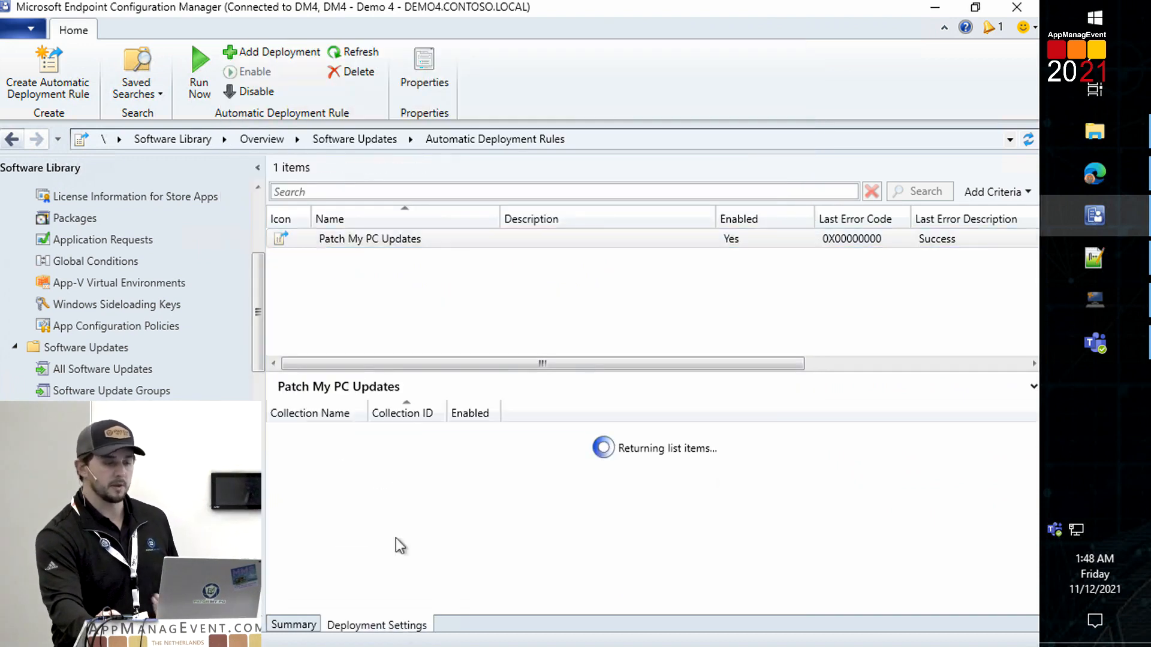
drag(368, 412, 472, 414)
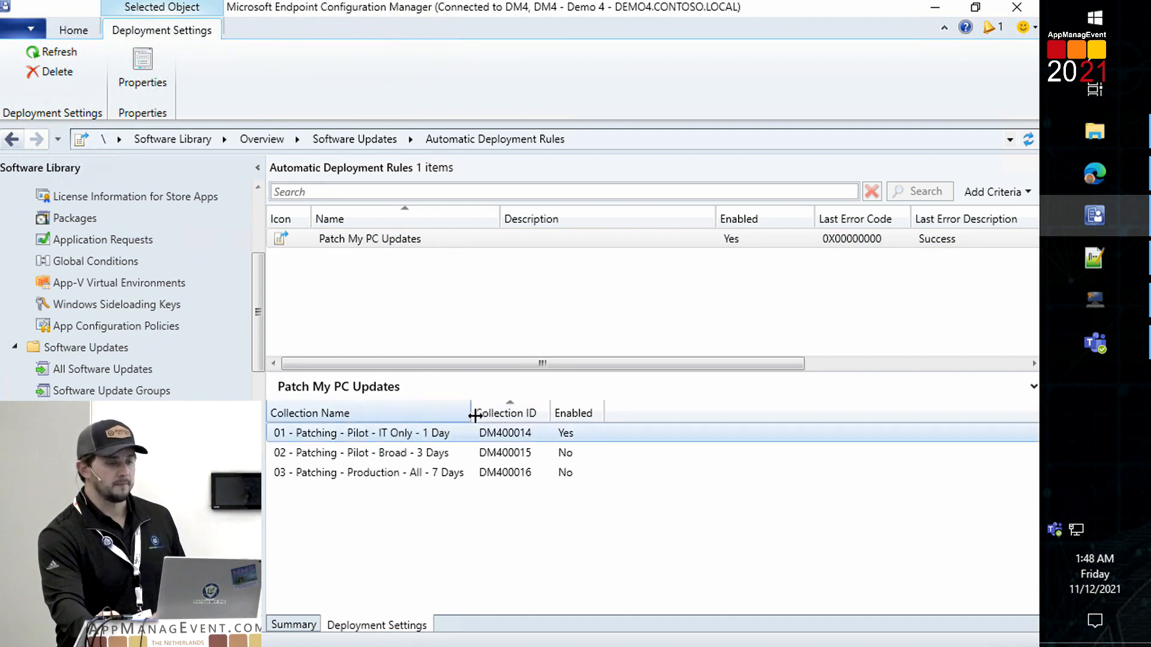
double_click(447, 436)
drag(504, 150, 93, 155)
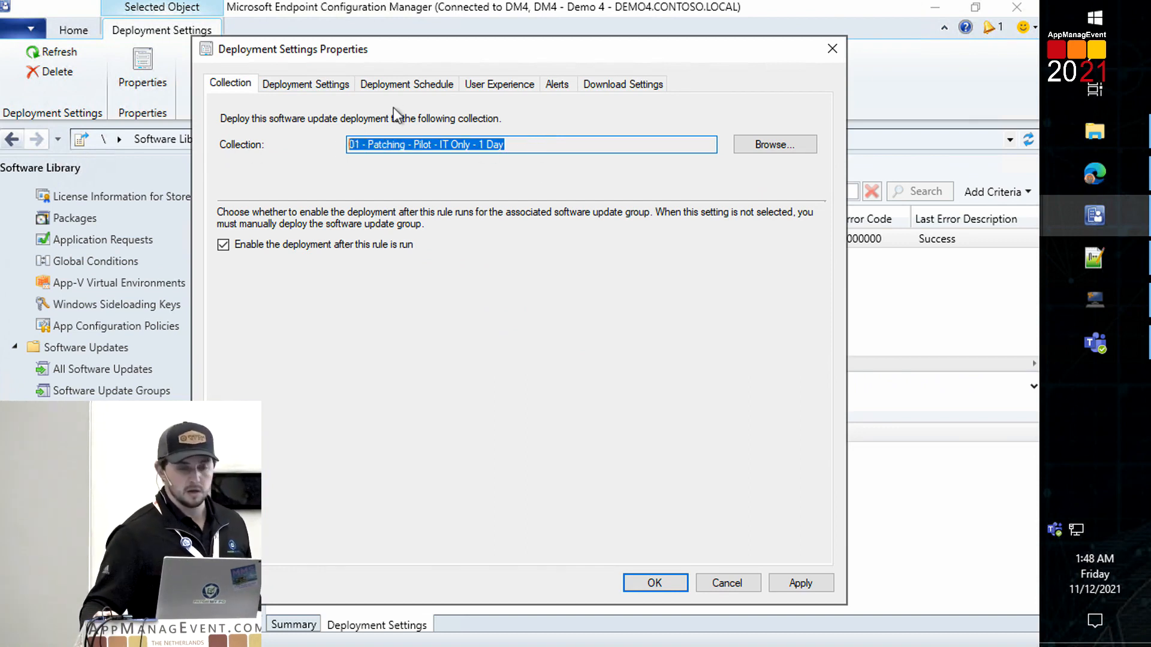
click(379, 89)
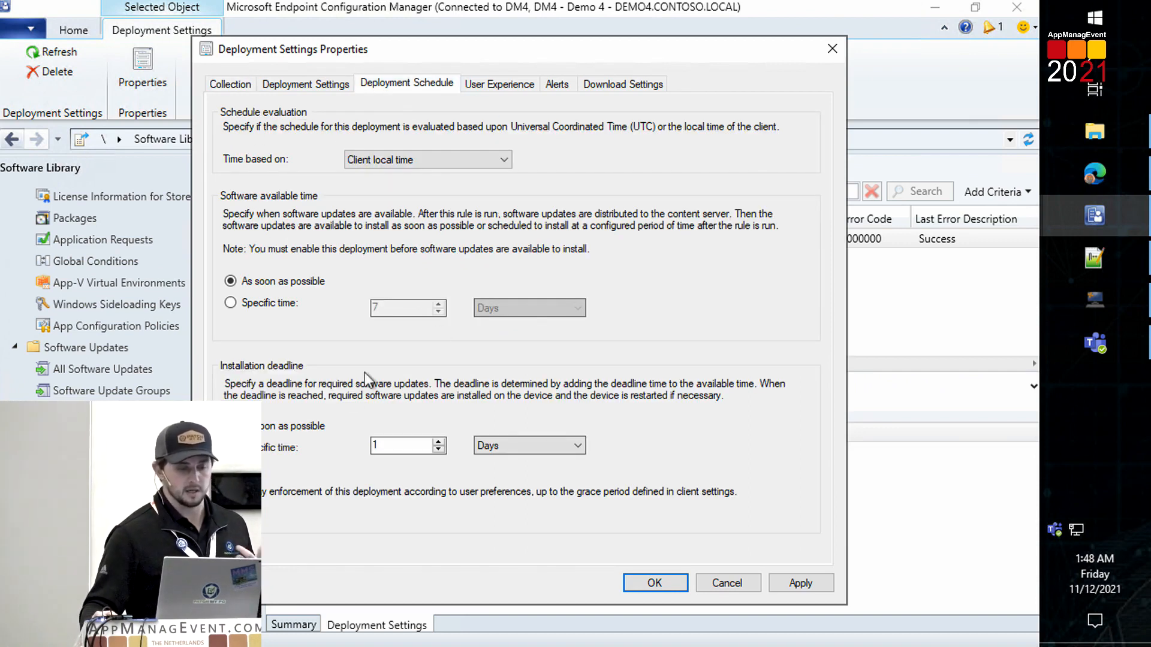
click(531, 81)
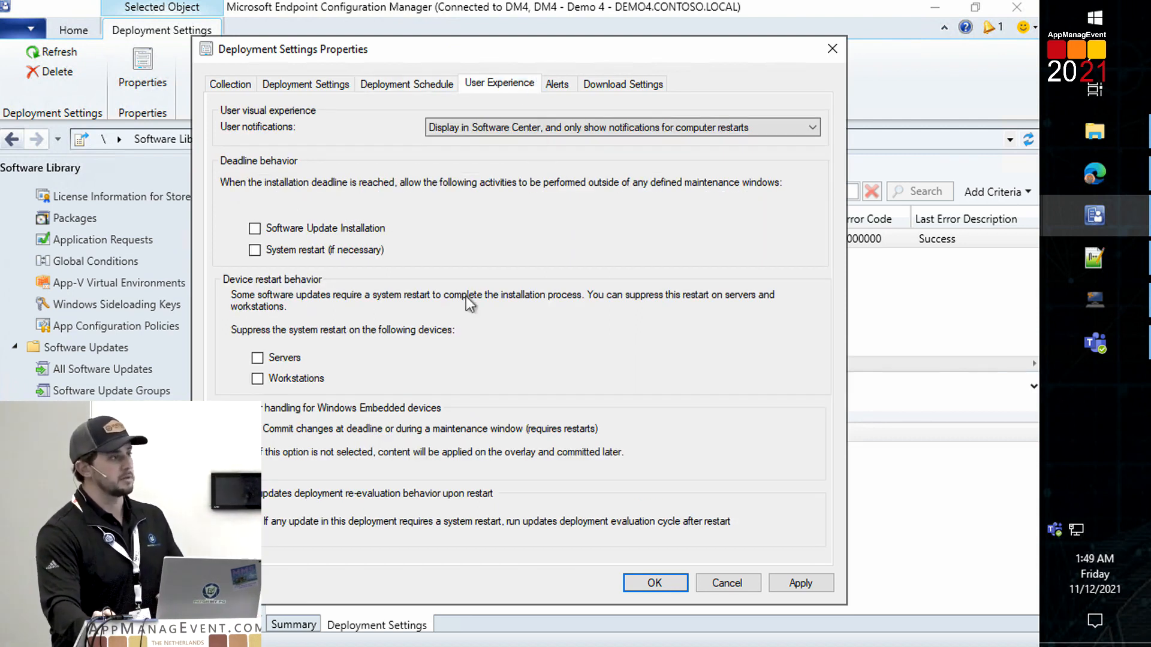
click(727, 583)
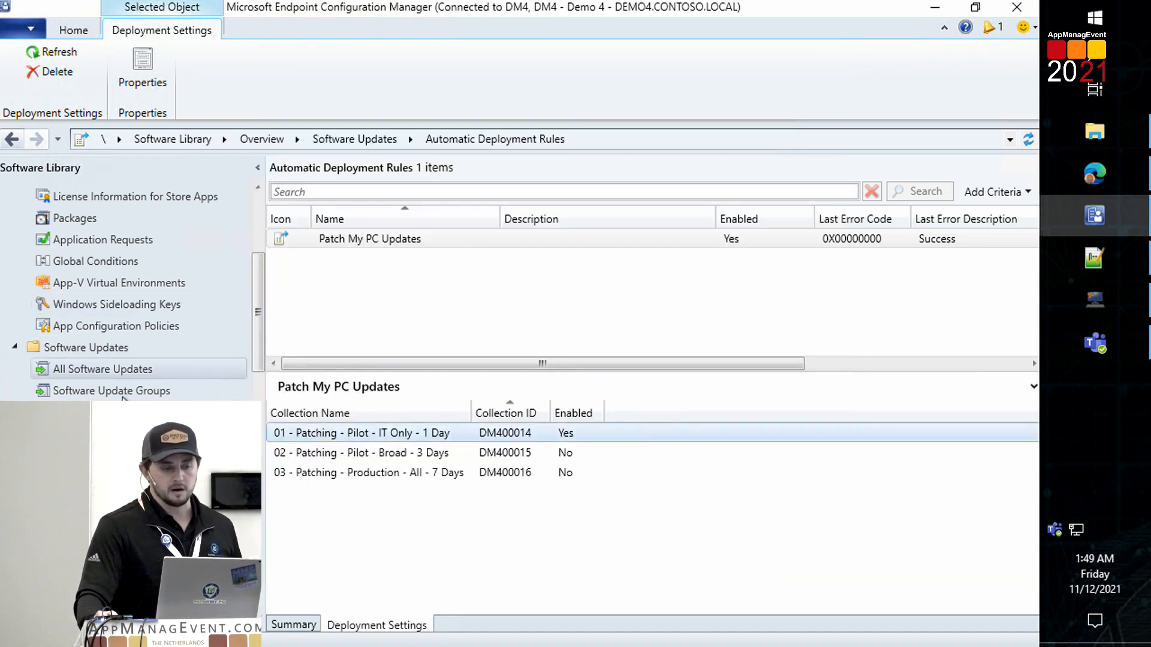
Step: View the Patch My PC Updates deployment package and the software update group of the same name
click(114, 412)
click(371, 240)
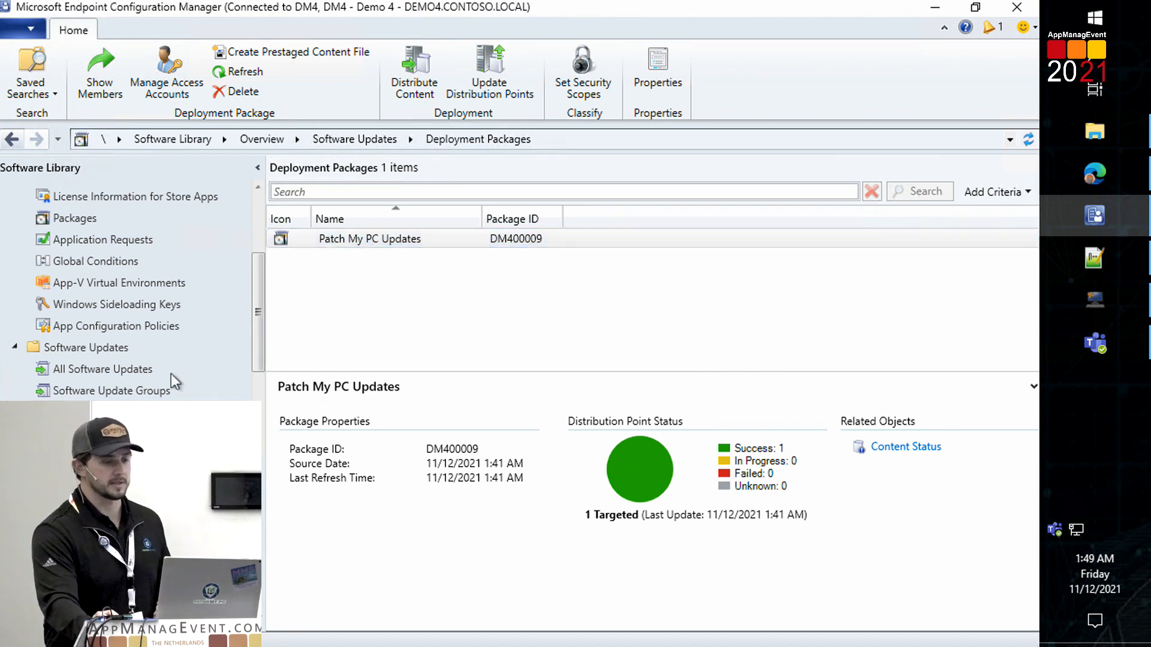
click(144, 391)
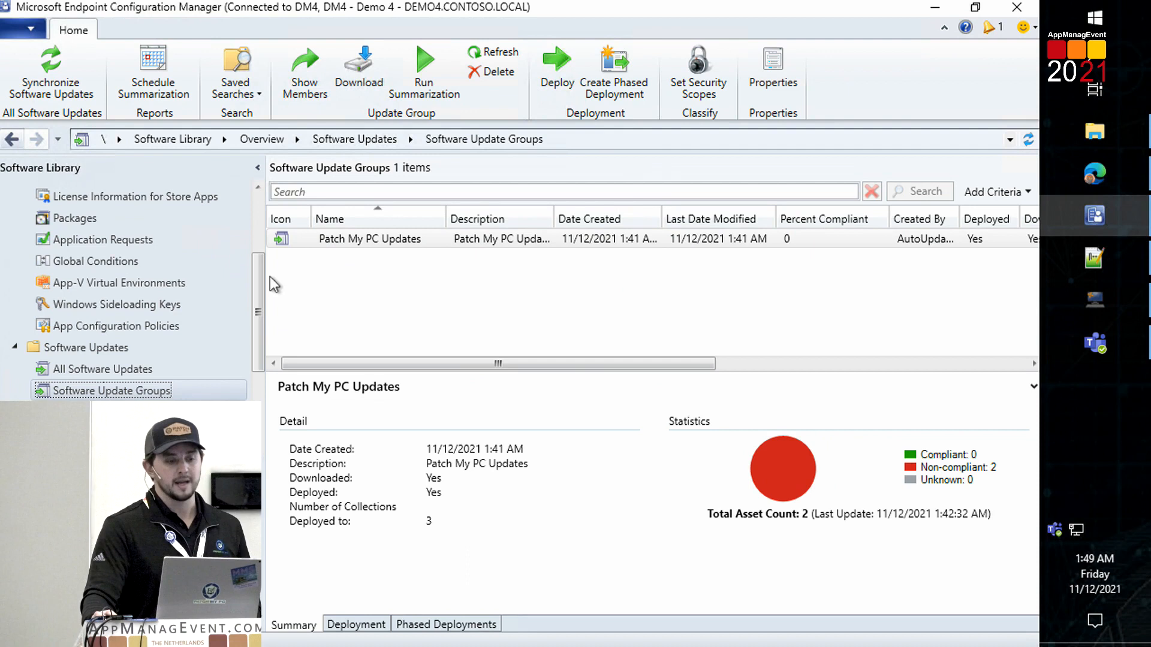
Step: Review the general information and Software Center settings of the 7-Zip 19.00 (MSI-x64) application under Patch My PC, making no changes
scroll(187, 258, up, 2)
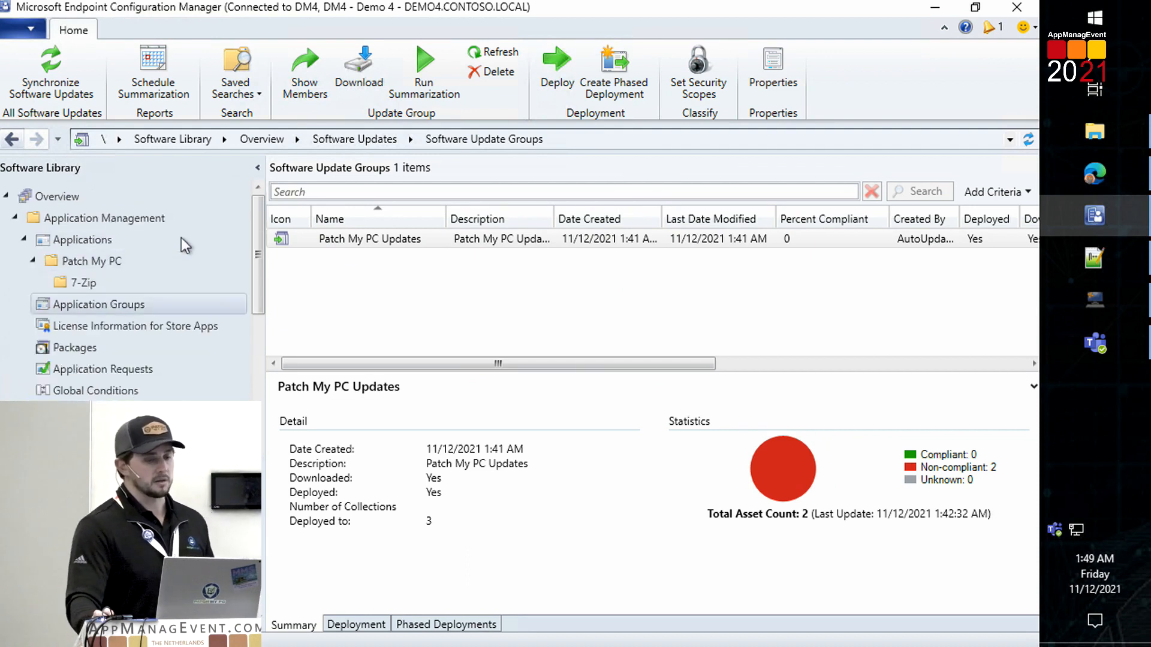
click(97, 283)
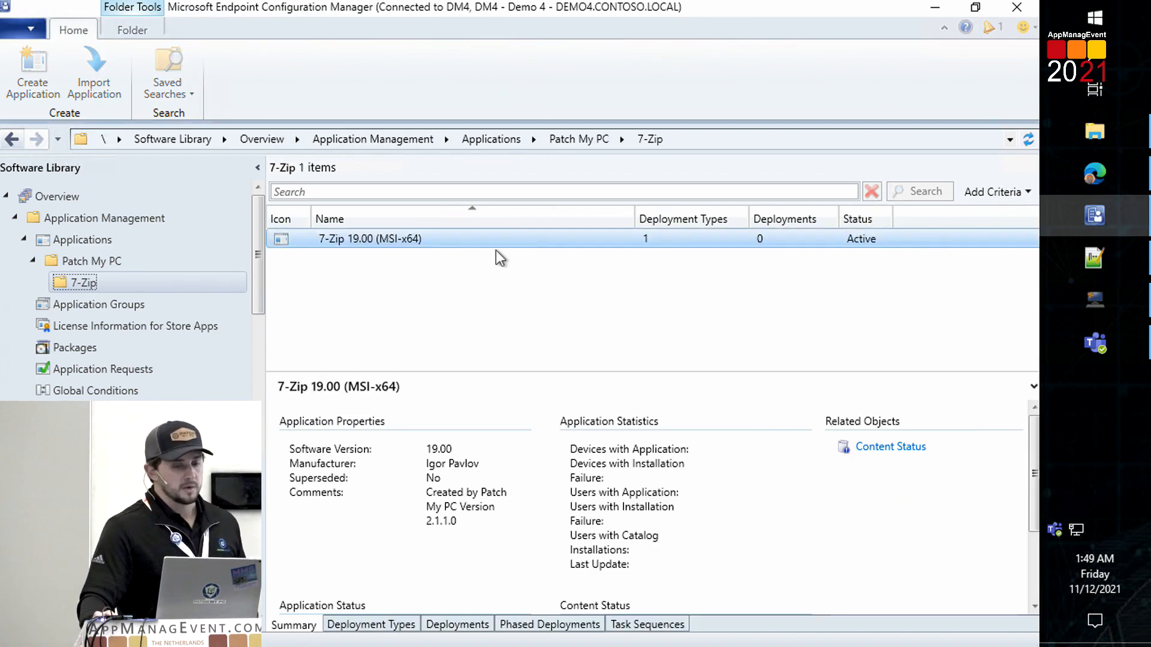
click(451, 244)
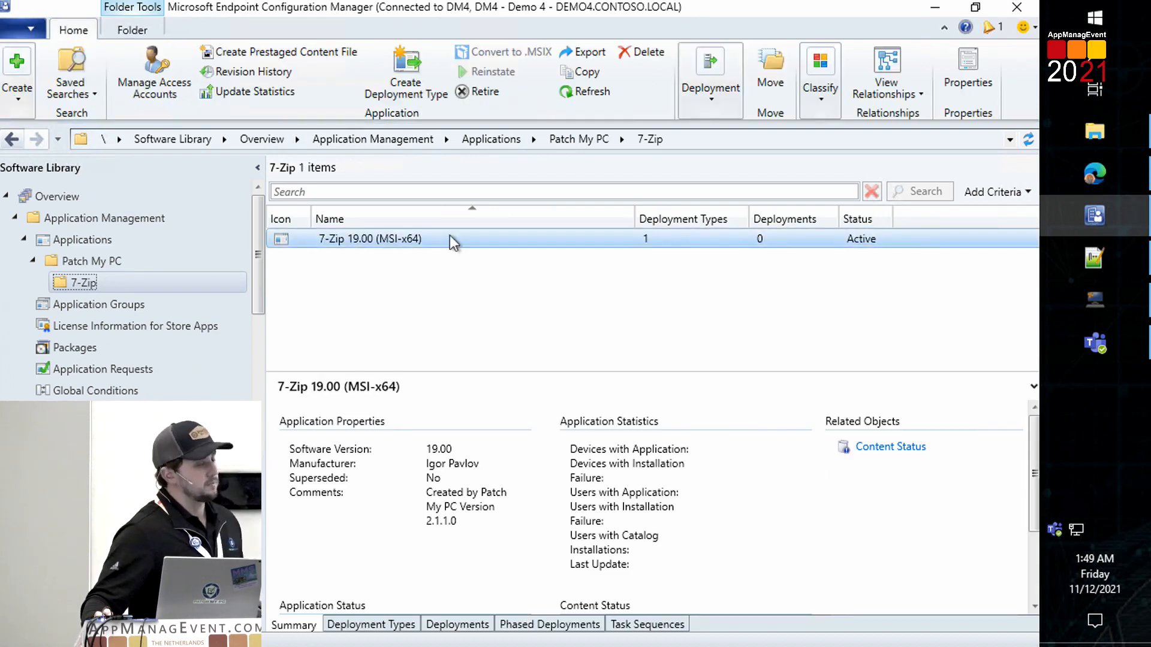
right_click(450, 235)
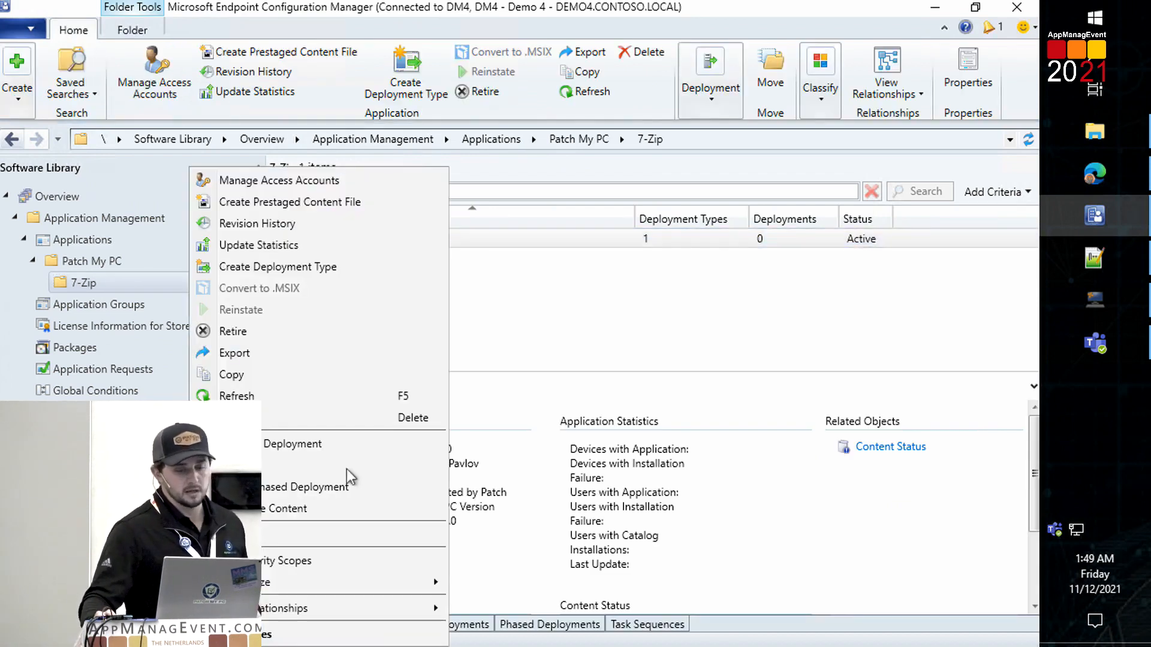
click(313, 636)
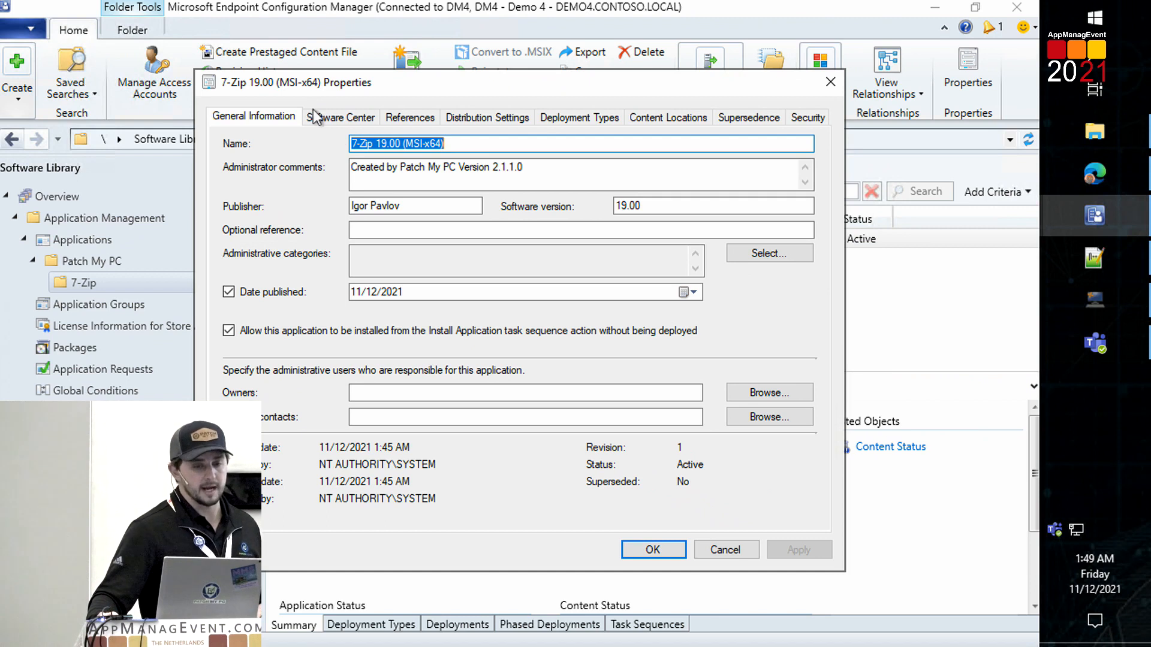
click(318, 115)
click(475, 267)
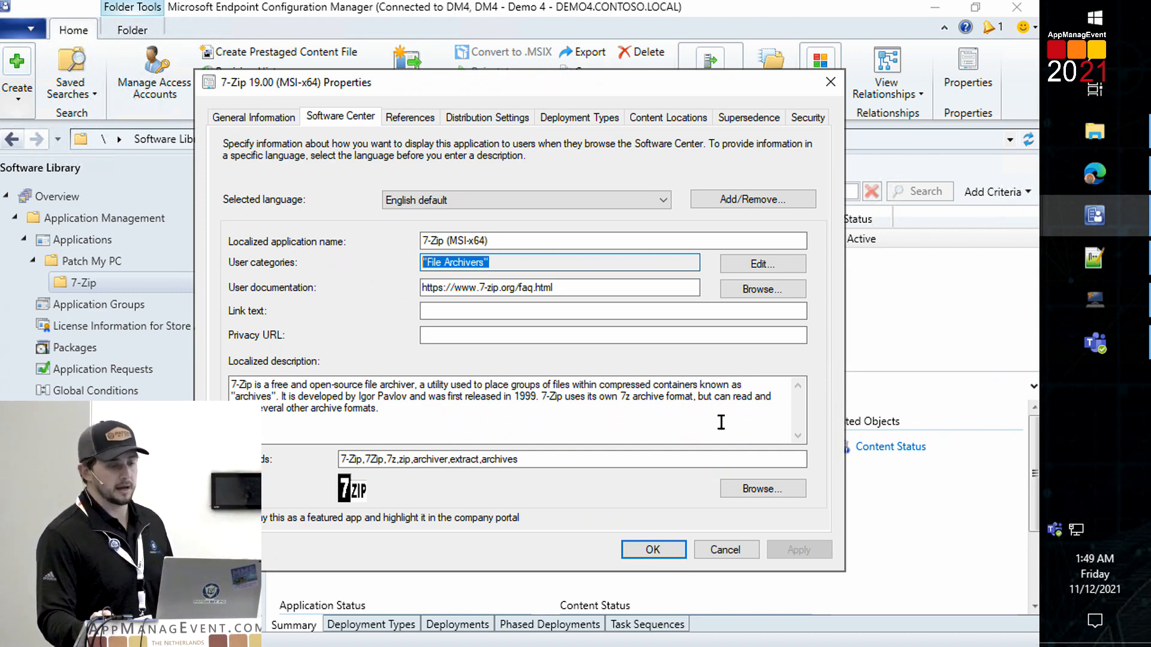
click(748, 552)
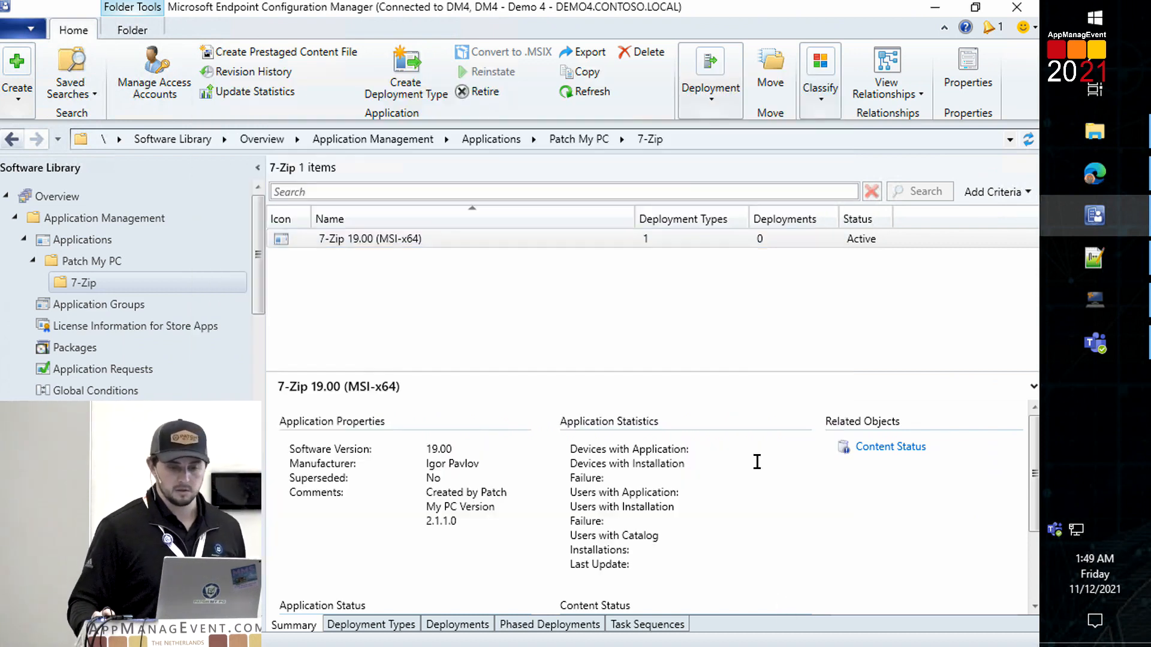
Step: Run the desktop deployment script with PowerShell to deploy 7-Zip 19.00 (MSI-x64) to All Users, and return to Configuration Manager
click(935, 7)
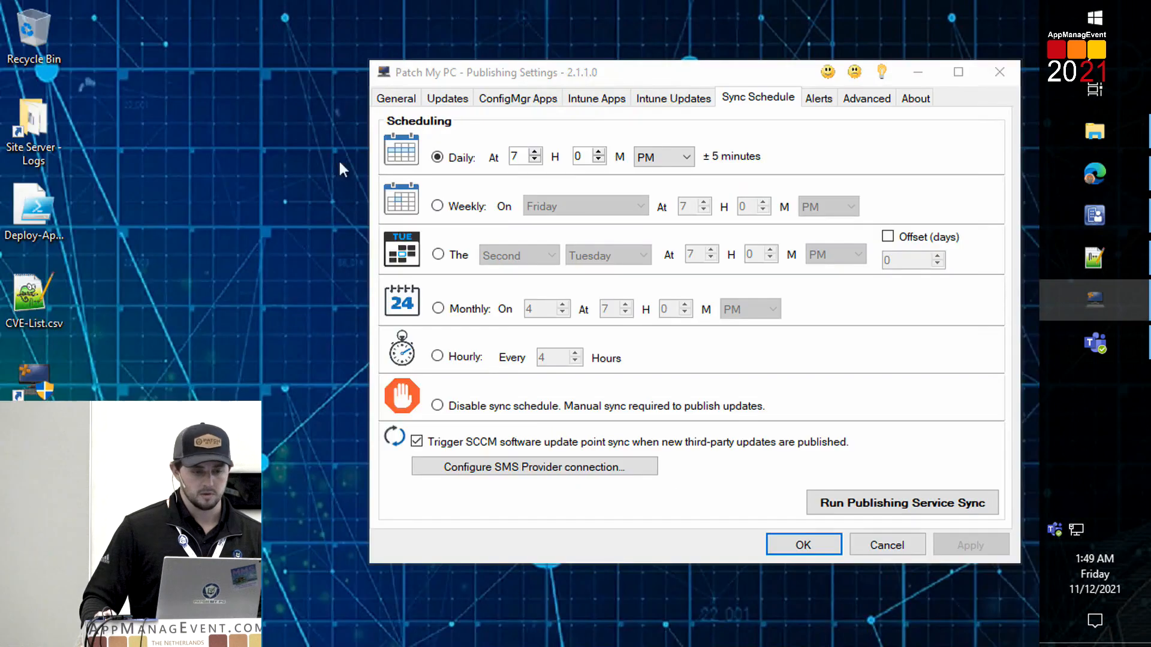
right_click(3, 201)
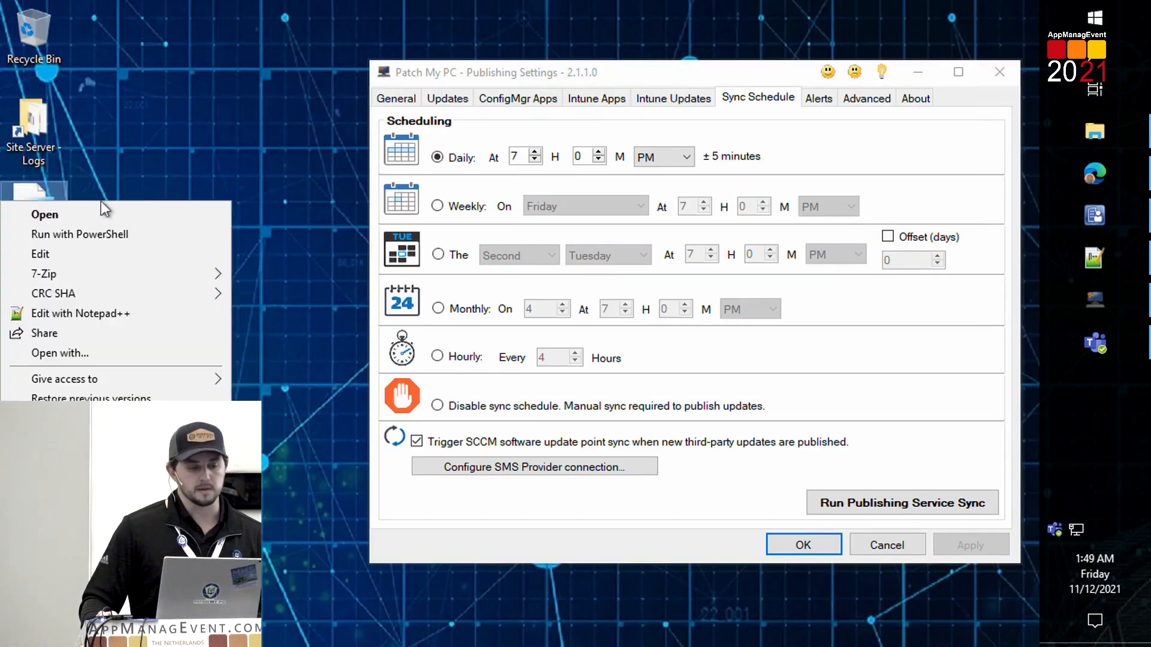
click(125, 234)
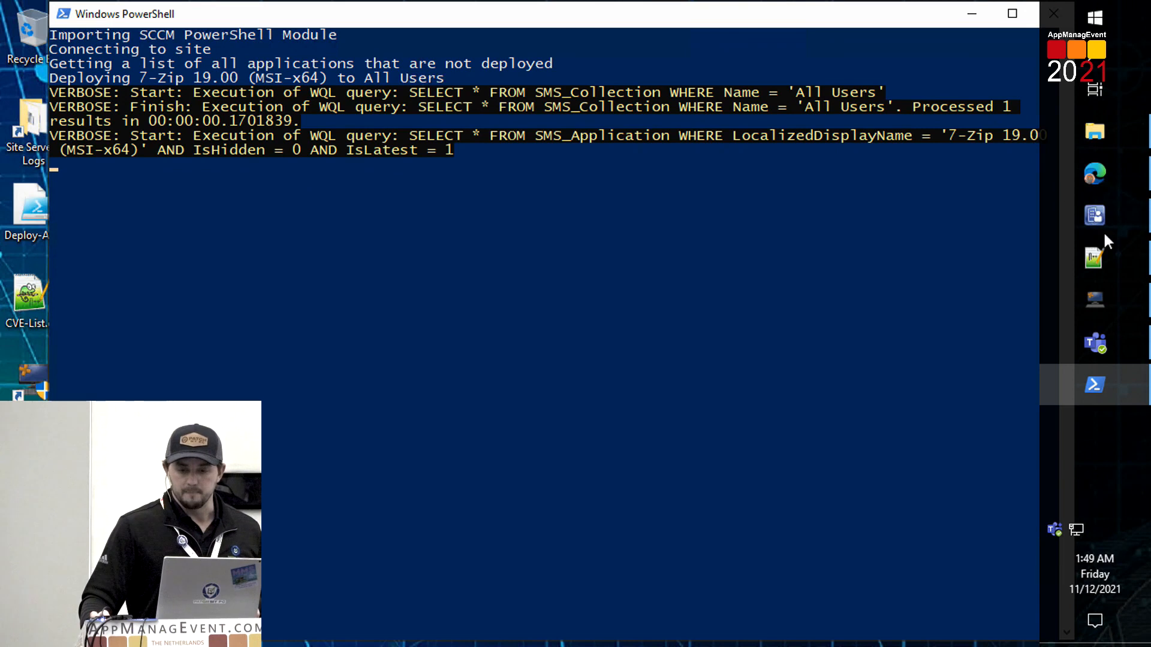
mouse_move(1090, 218)
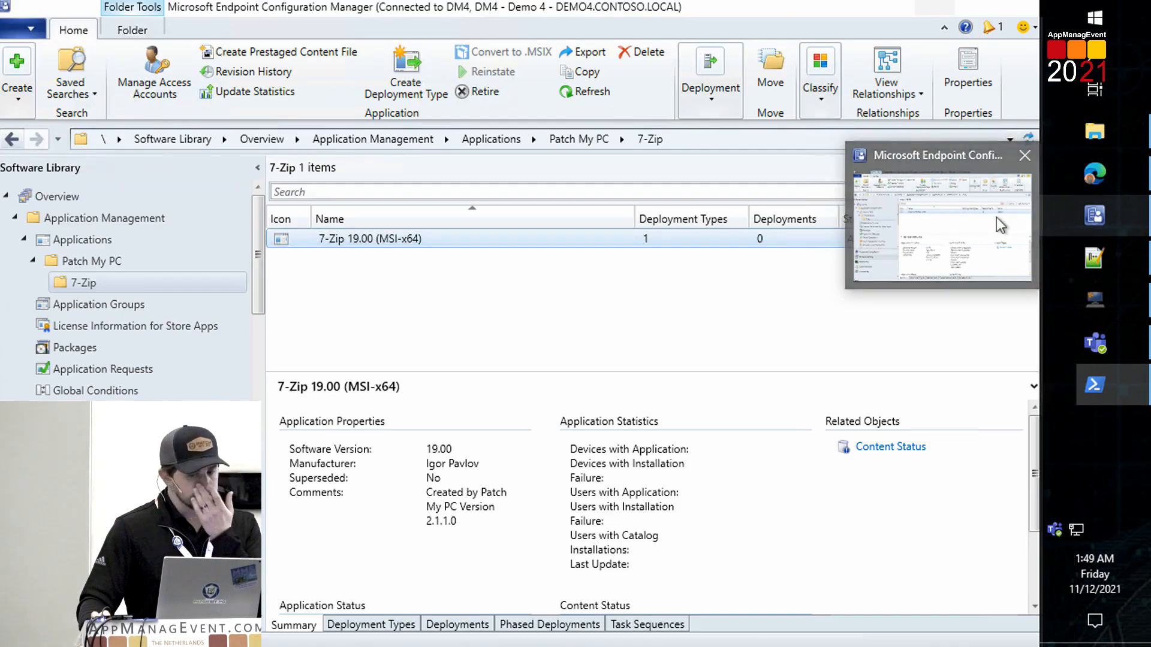
click(998, 218)
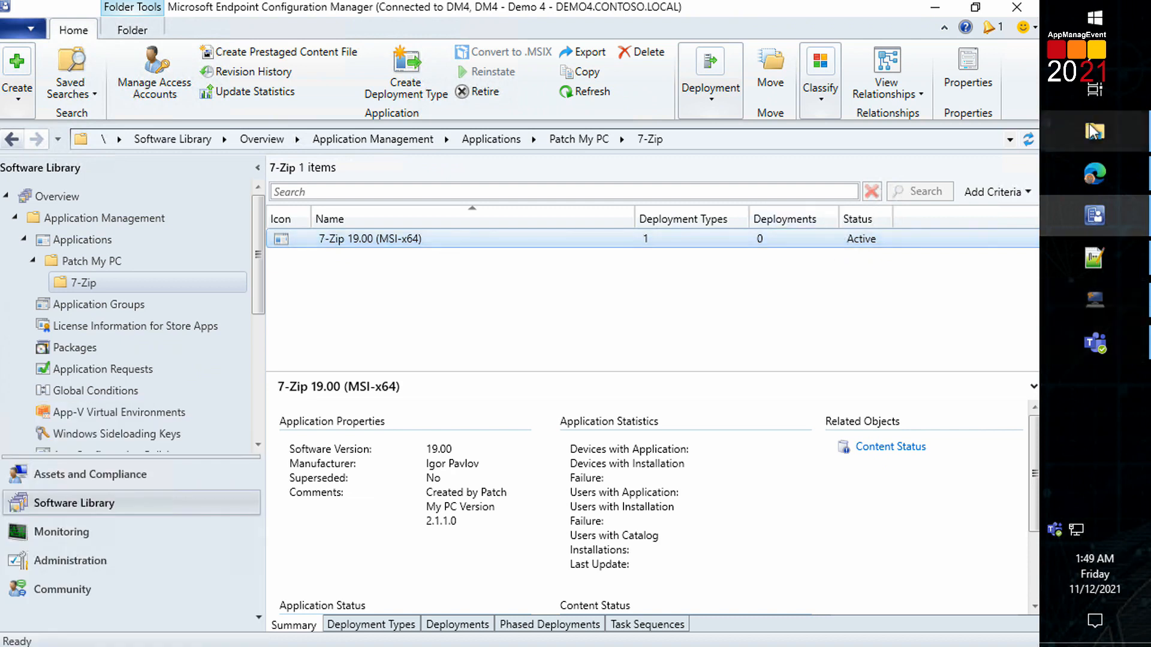
Step: Switch to File Explorer and examine the 7-Zip (x64) - MSI Install content files within the Sources\Applications folder on demo4
click(1092, 130)
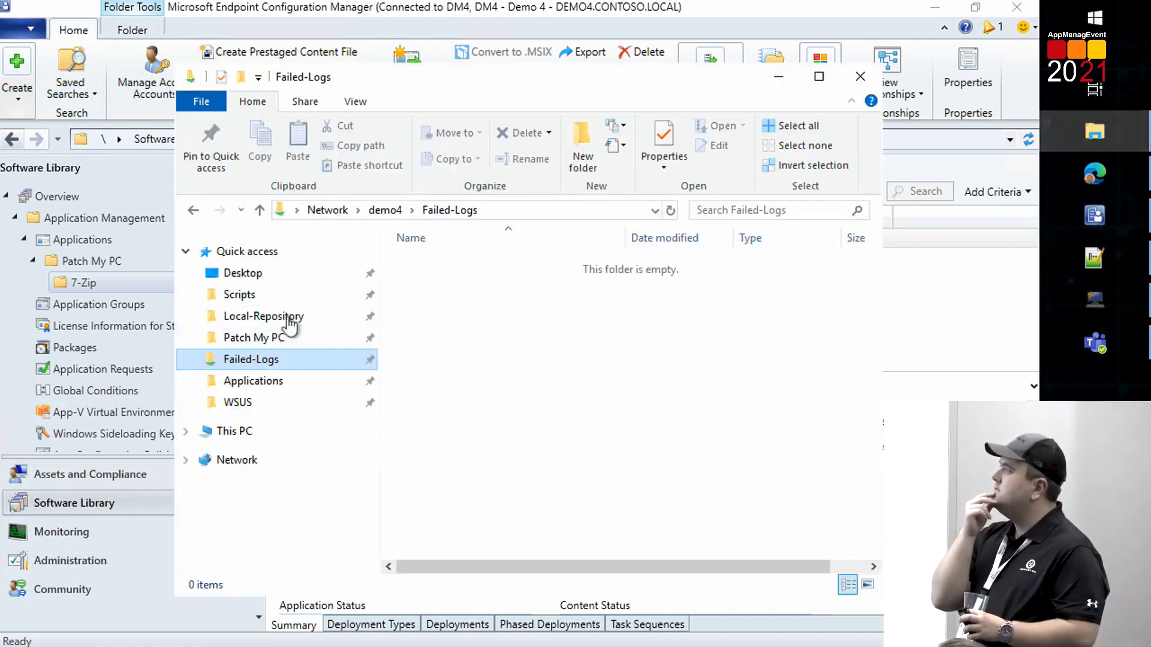
click(264, 297)
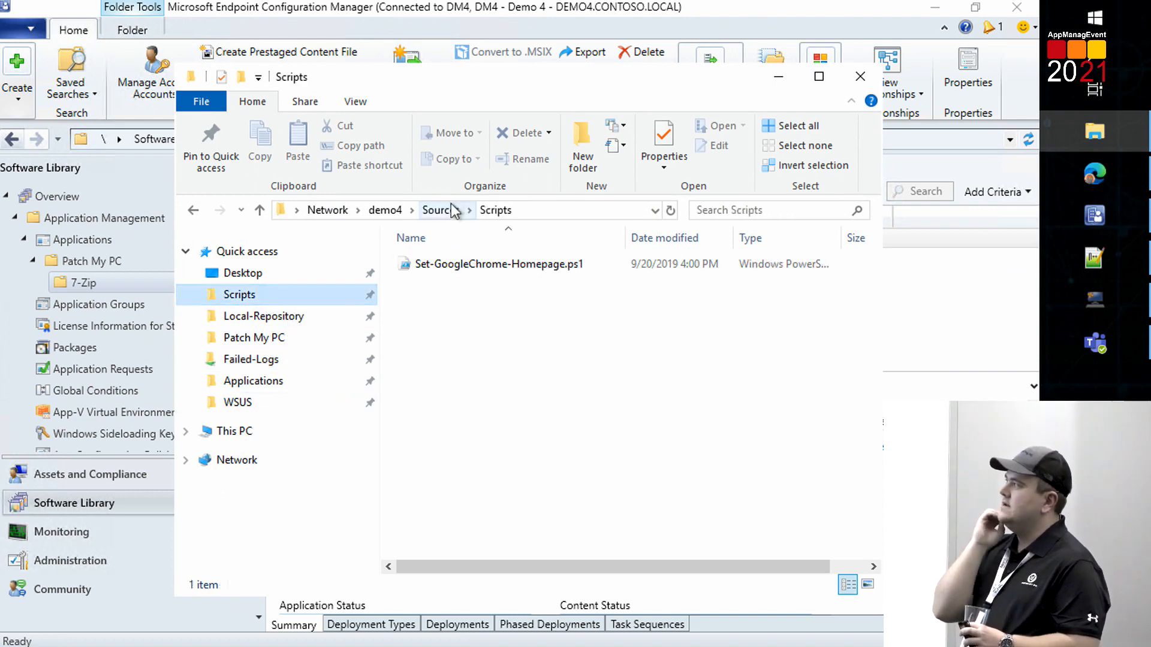
click(440, 209)
double_click(465, 265)
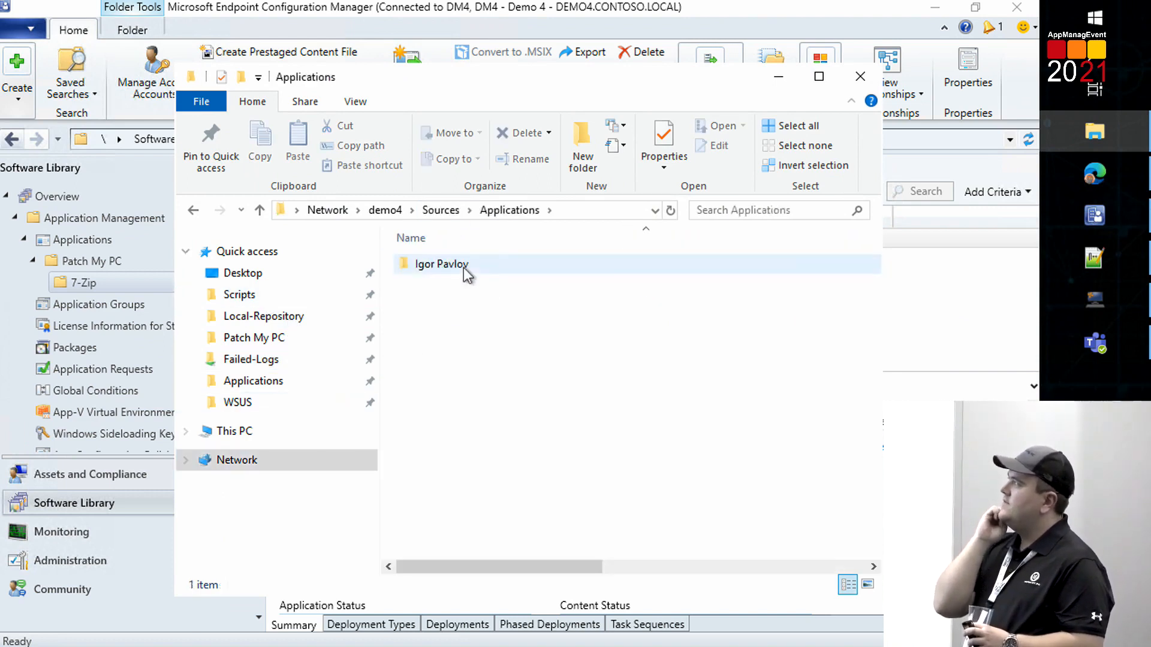
double_click(463, 265)
click(463, 264)
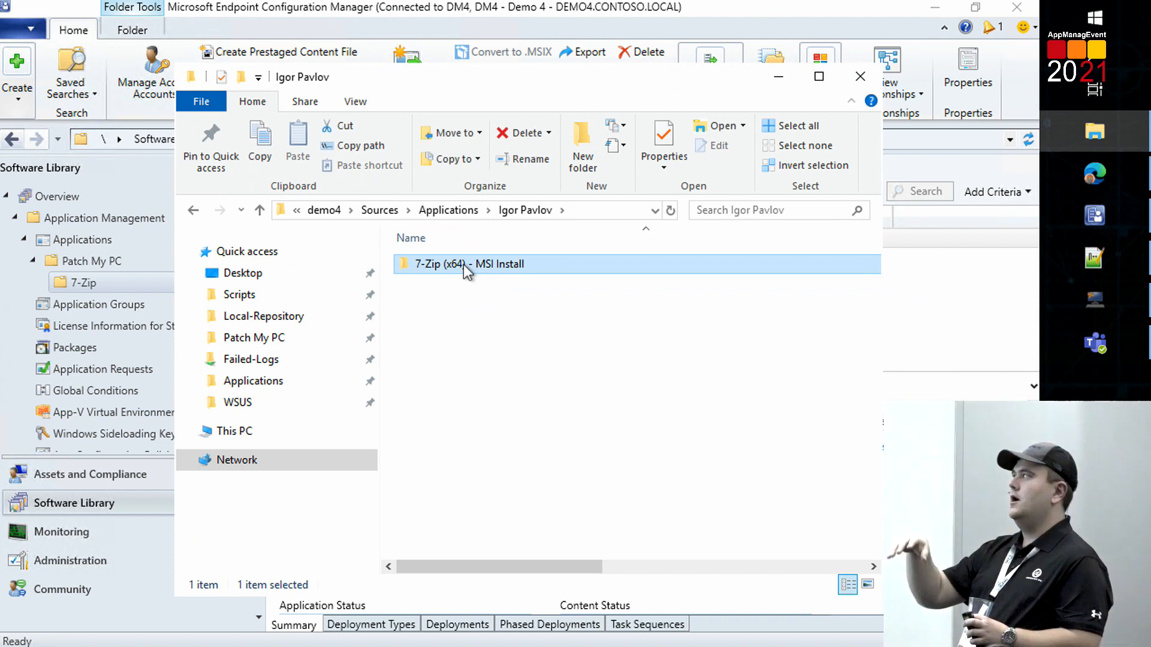
double_click(473, 265)
double_click(471, 265)
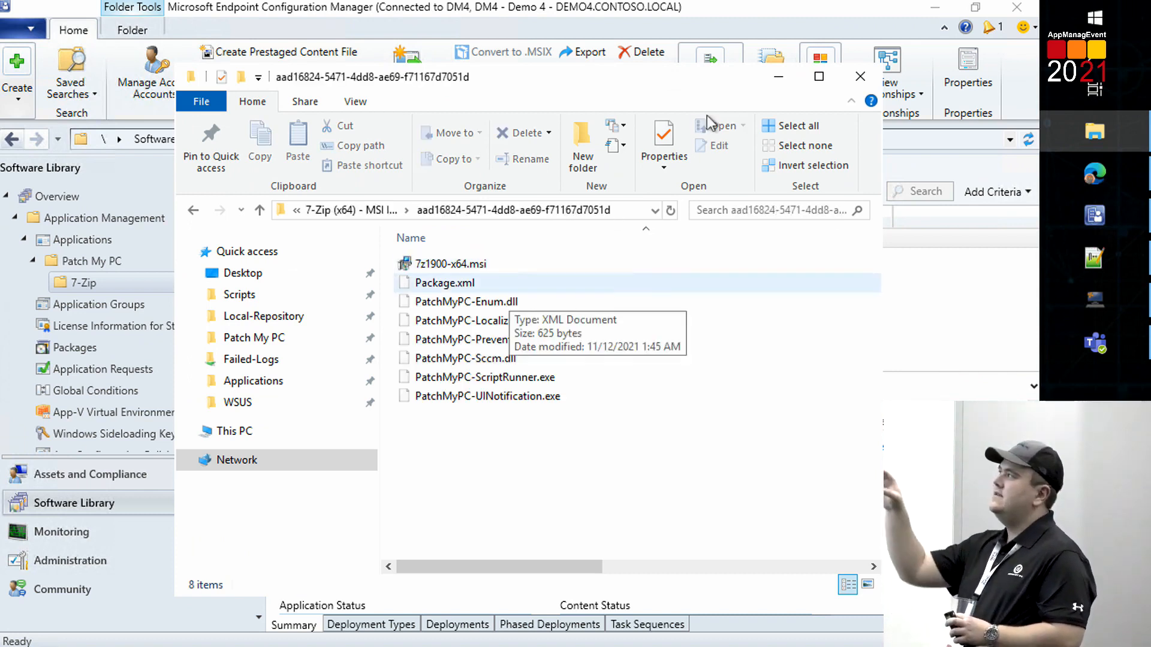
click(819, 77)
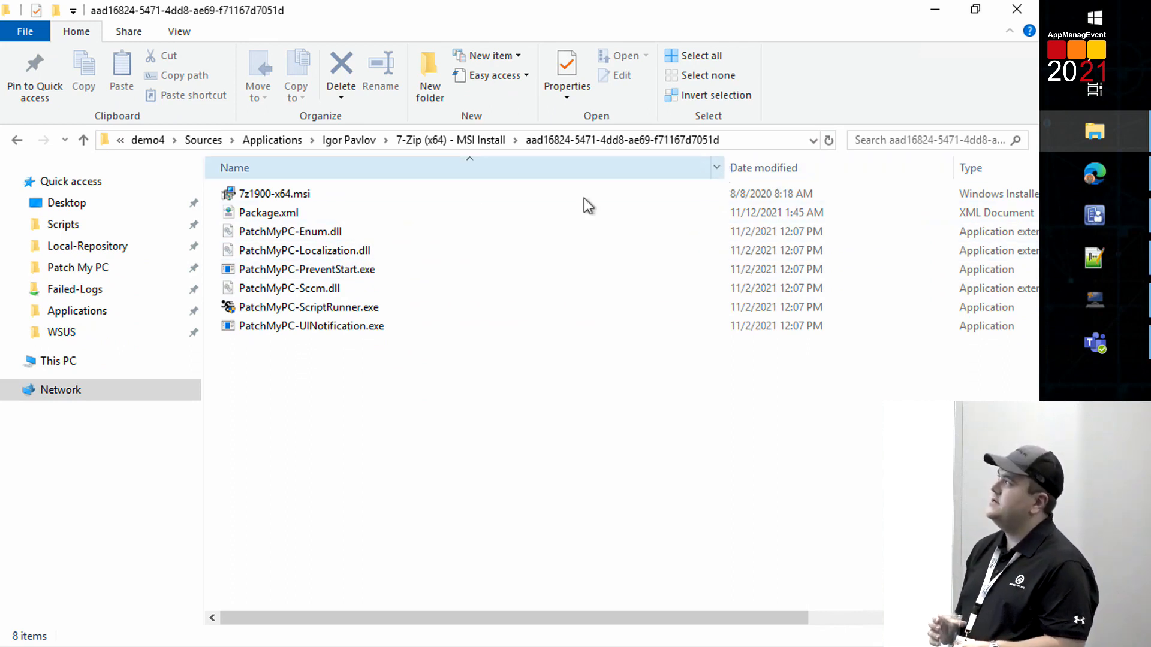
click(277, 198)
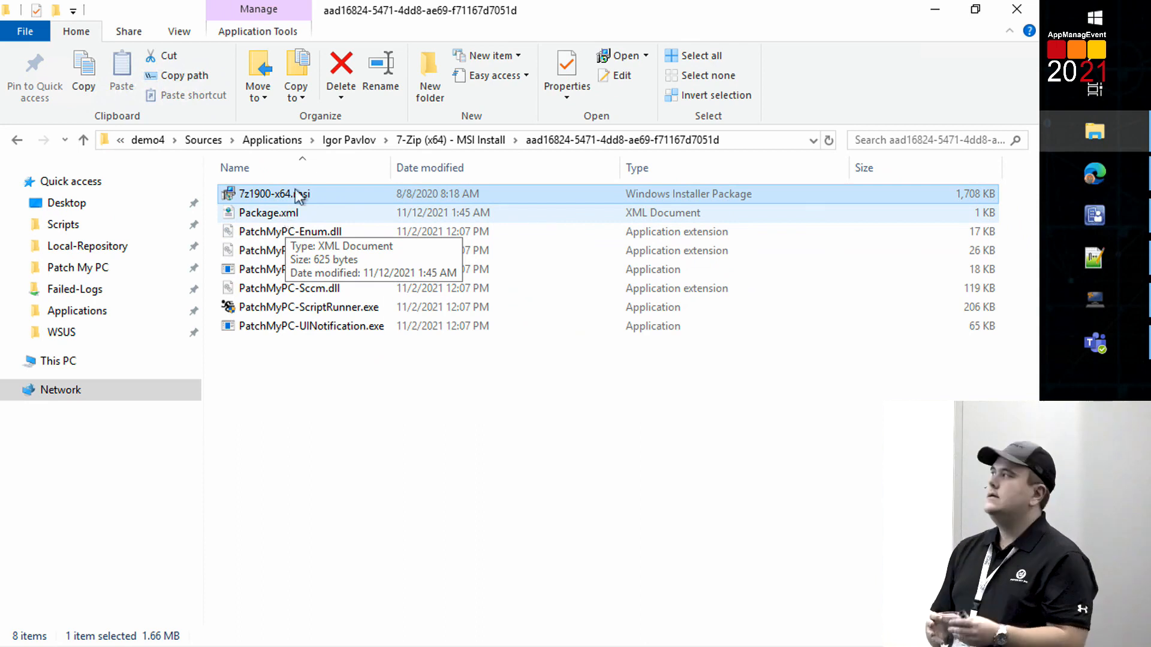
click(627, 540)
Step: Switch to the remote desktop session of the DEMO4CLIENT computer
key(ctrl+alt+Delete)
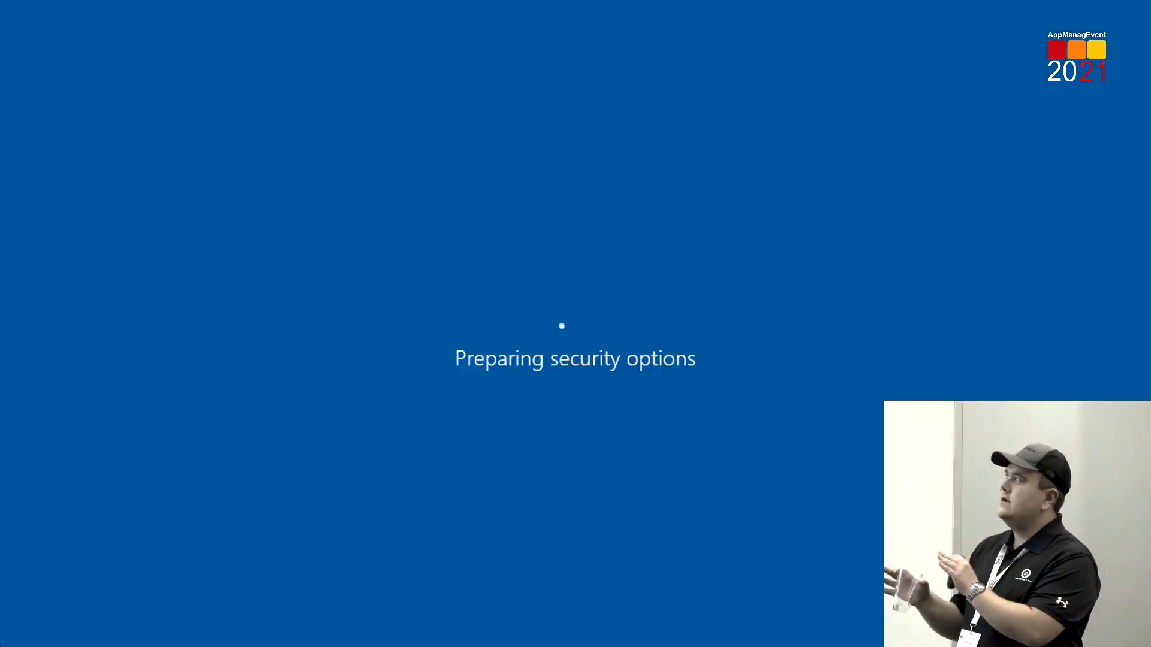
click(549, 327)
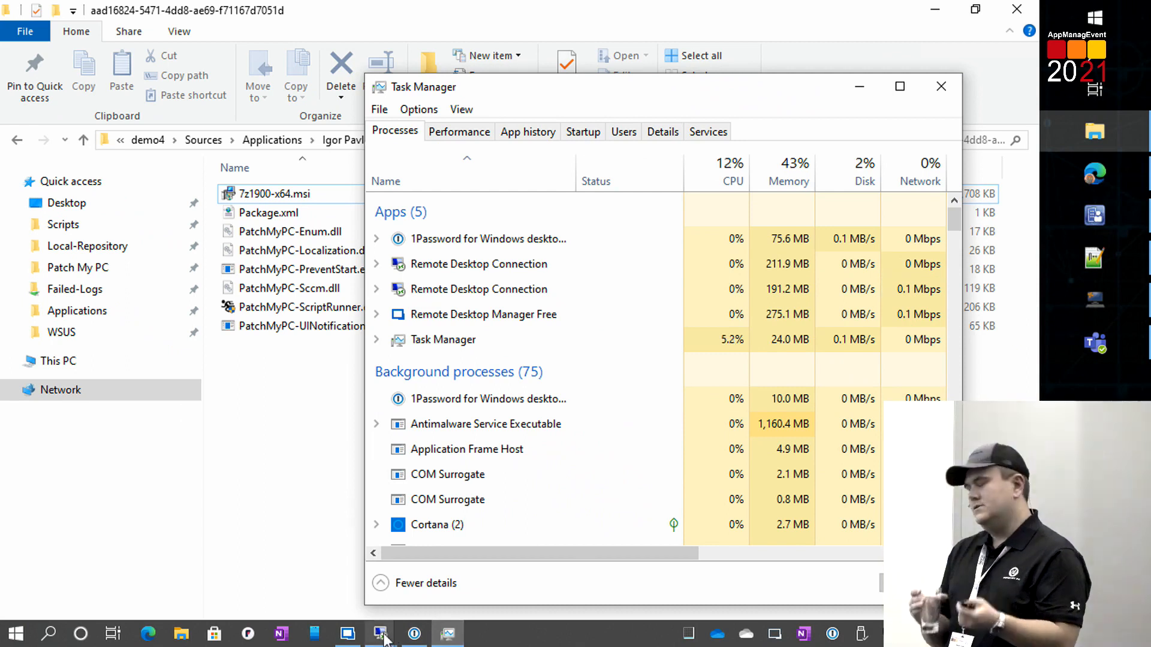
mouse_move(383, 637)
click(469, 552)
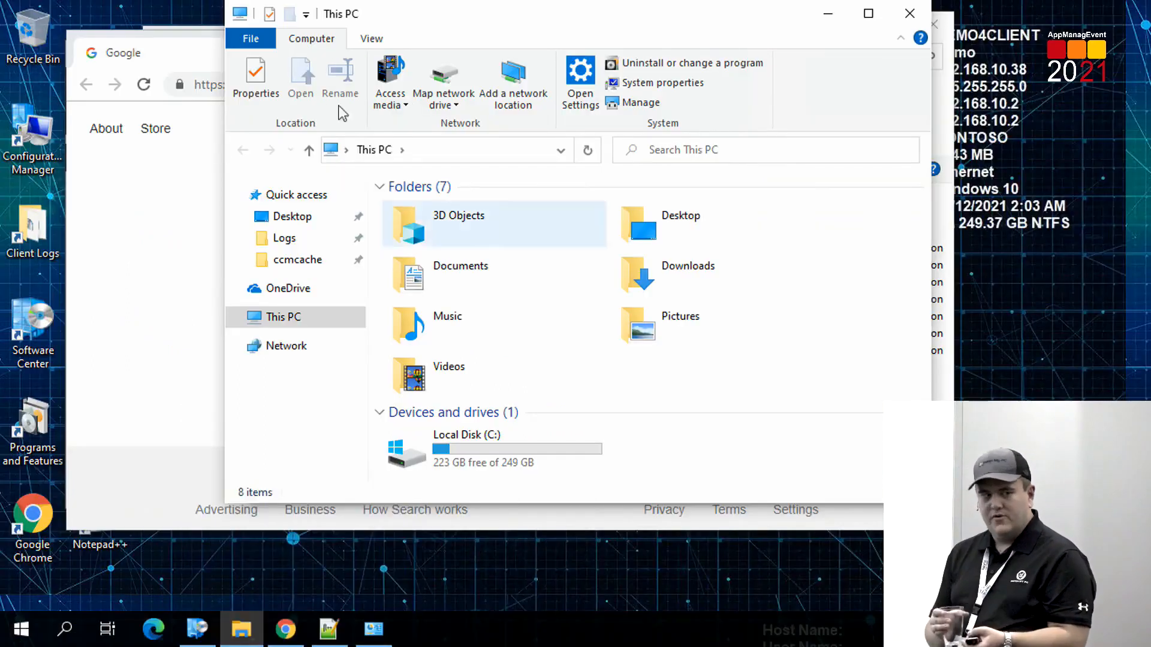
Step: View the available applications and updates in Software Center, widening the window and rearranging the columns to read each update's full status
click(198, 629)
click(165, 193)
click(164, 169)
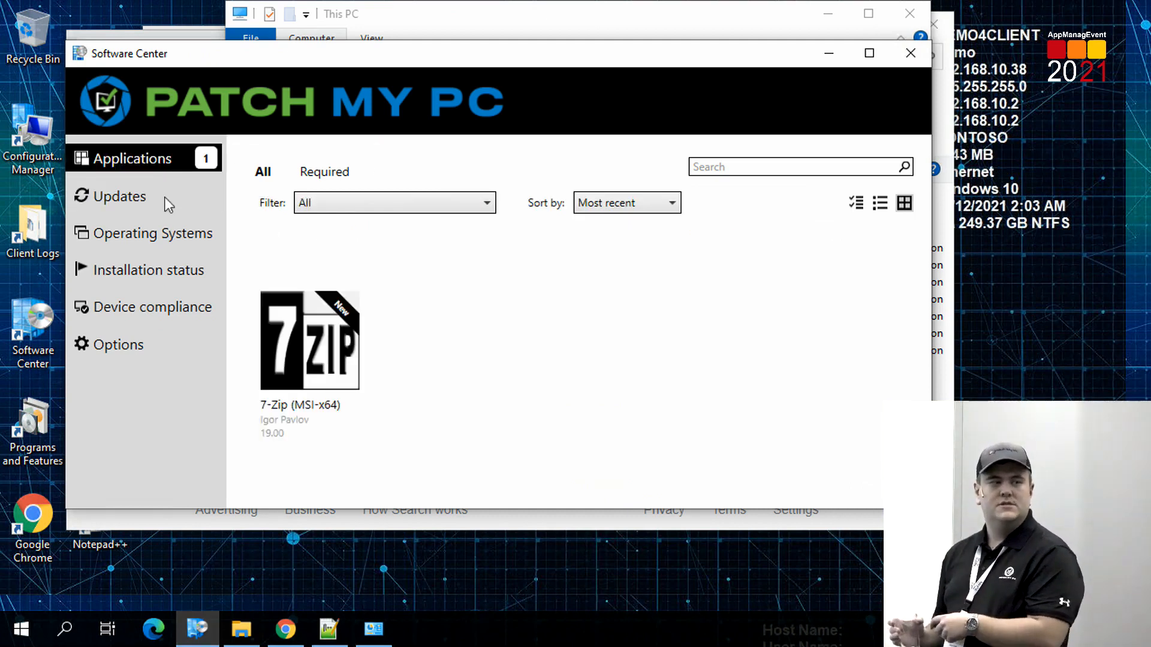
click(164, 197)
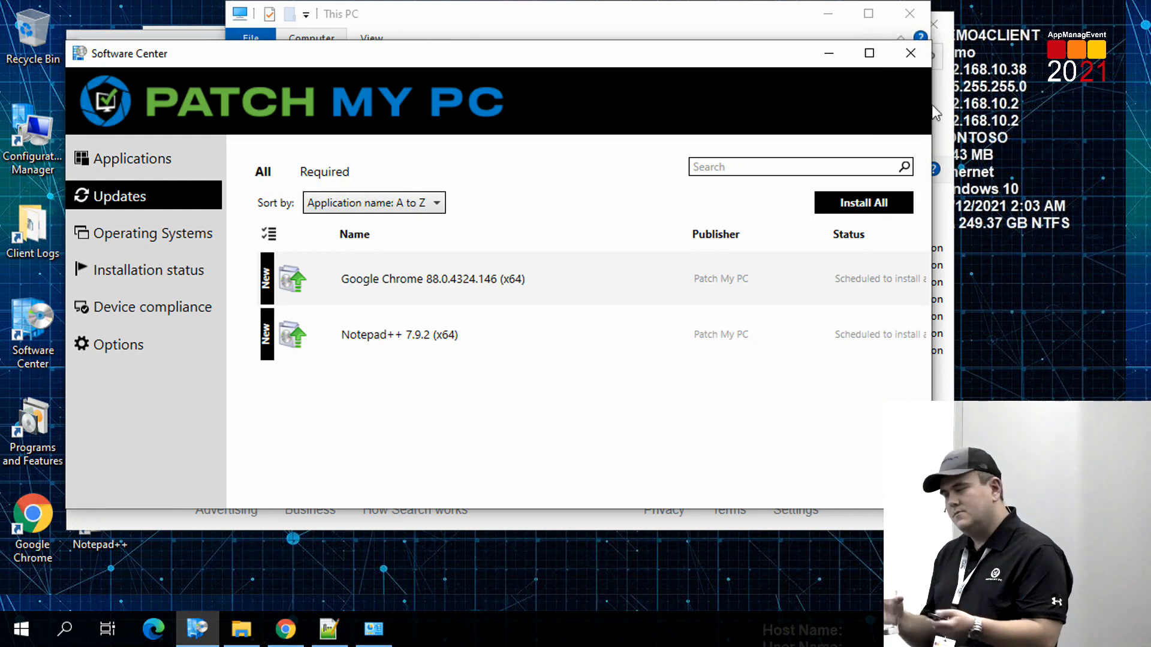
drag(933, 111, 1089, 108)
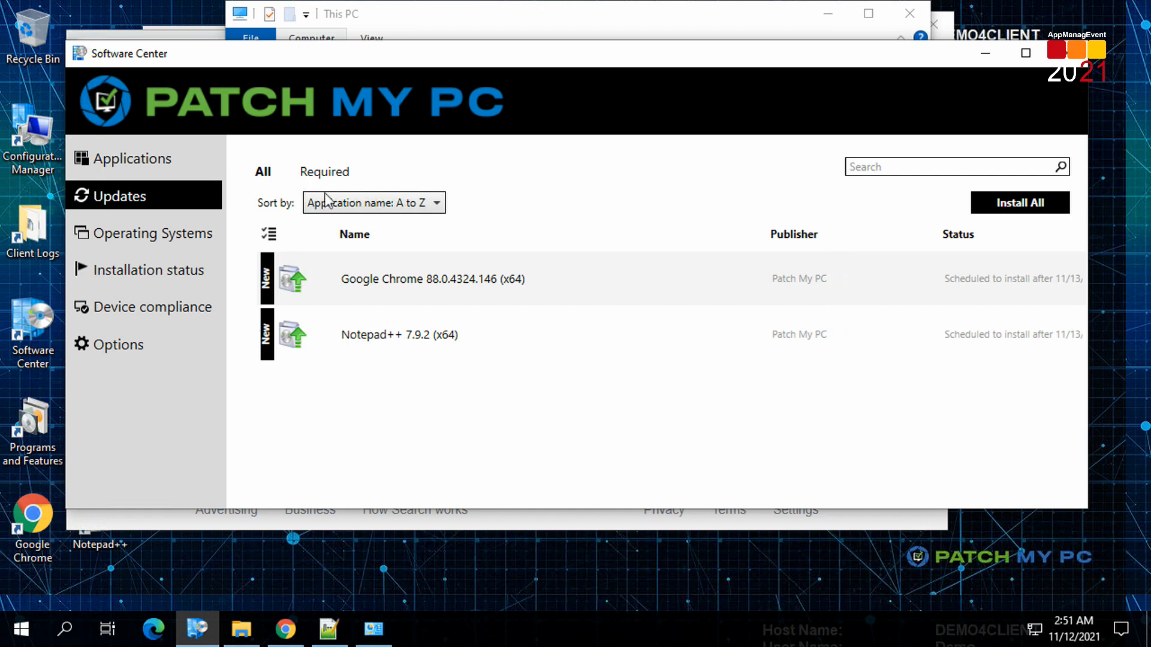
drag(770, 238, 592, 244)
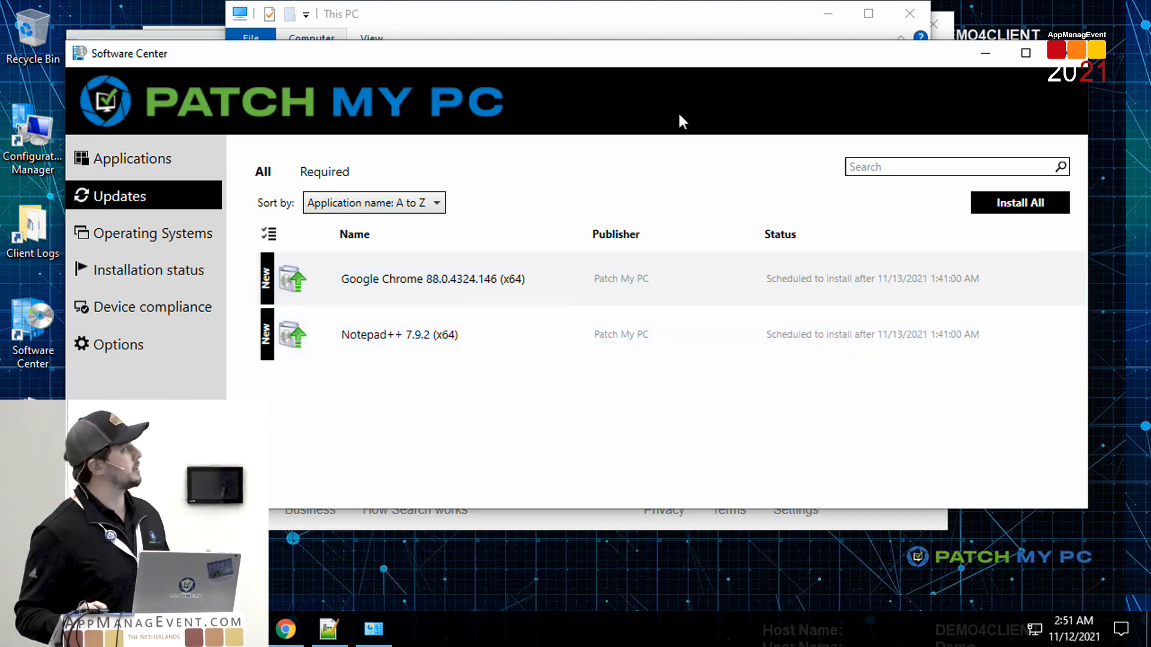
click(604, 301)
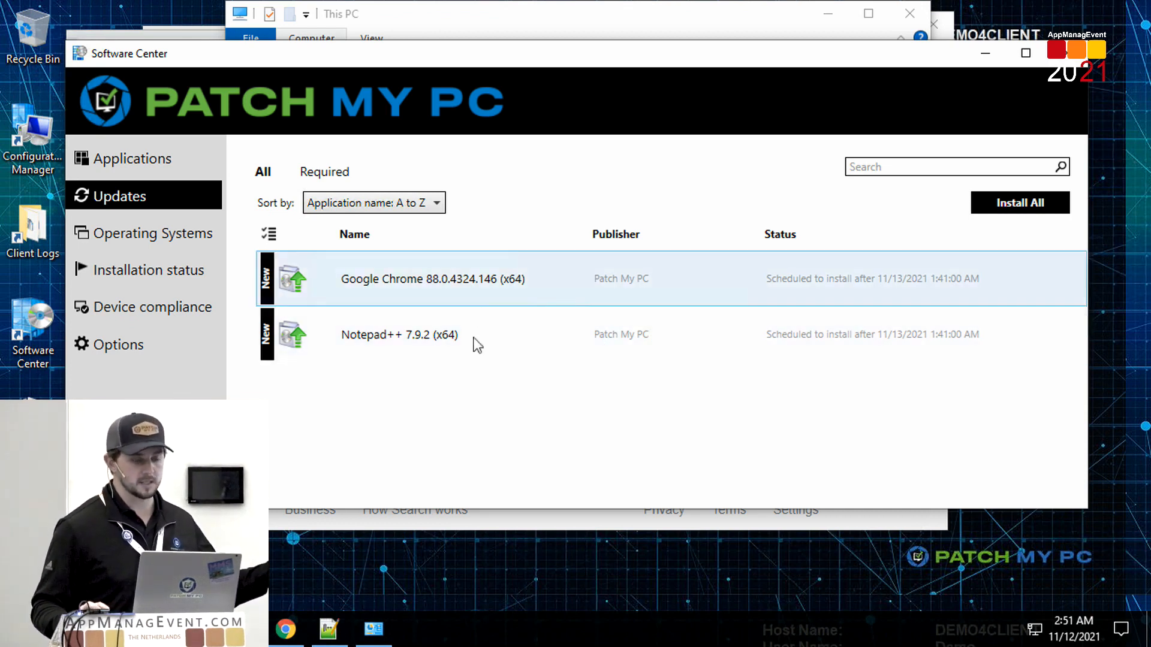
drag(347, 64, 365, 52)
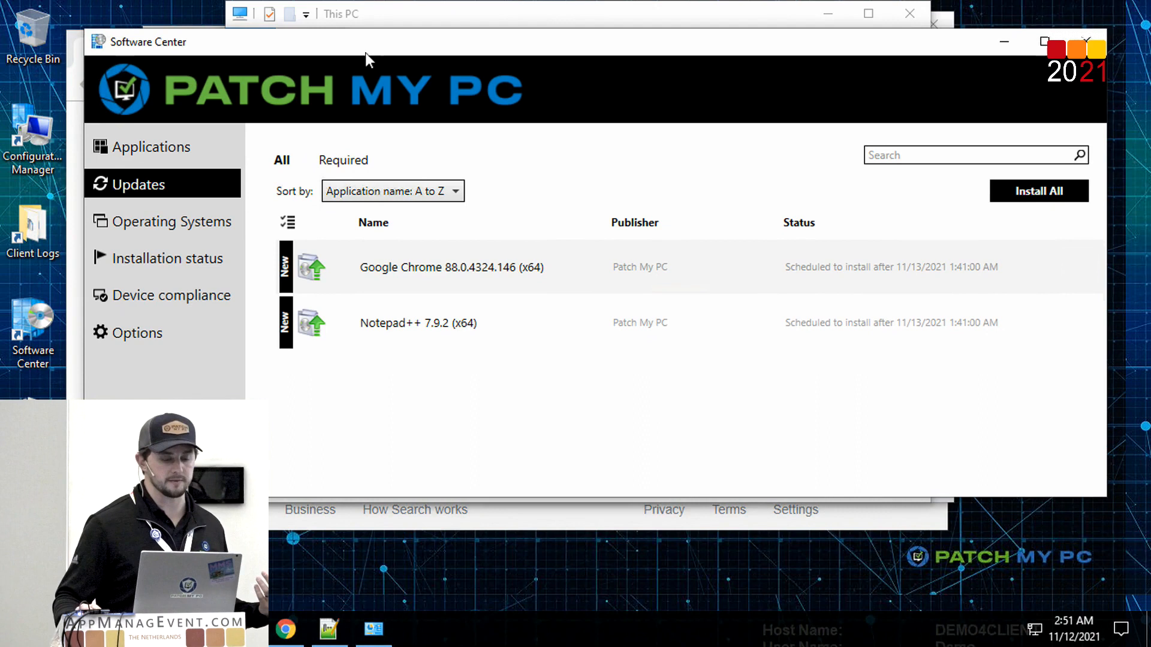
Step: Bring Google Chrome to the front and close the browser
click(285, 629)
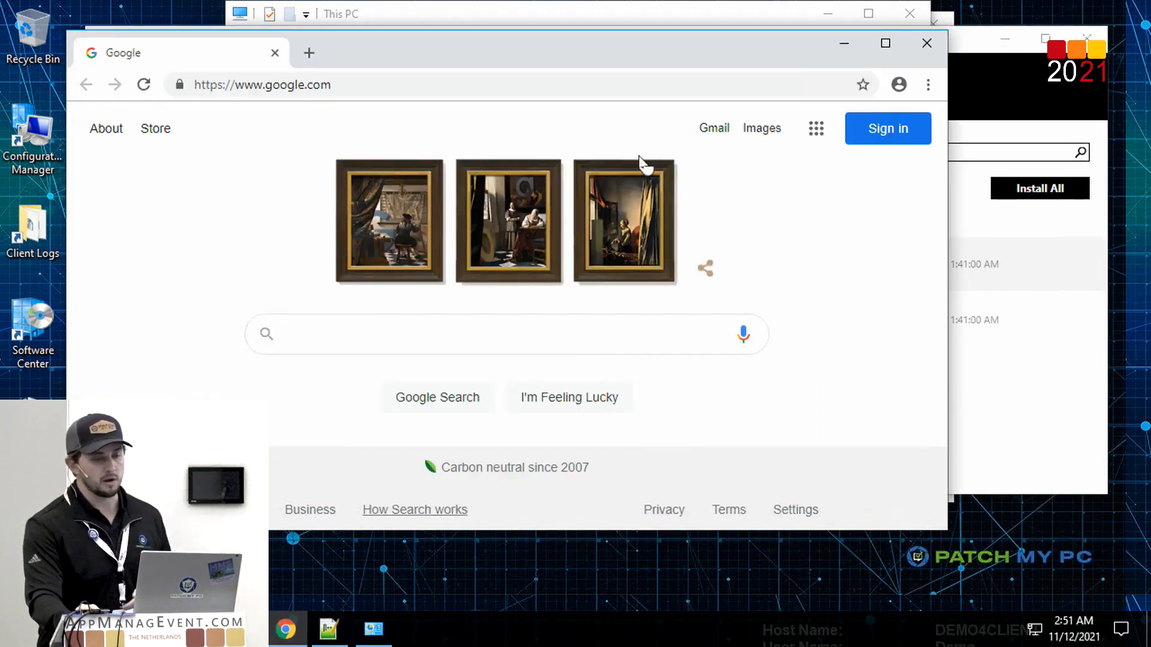
click(927, 42)
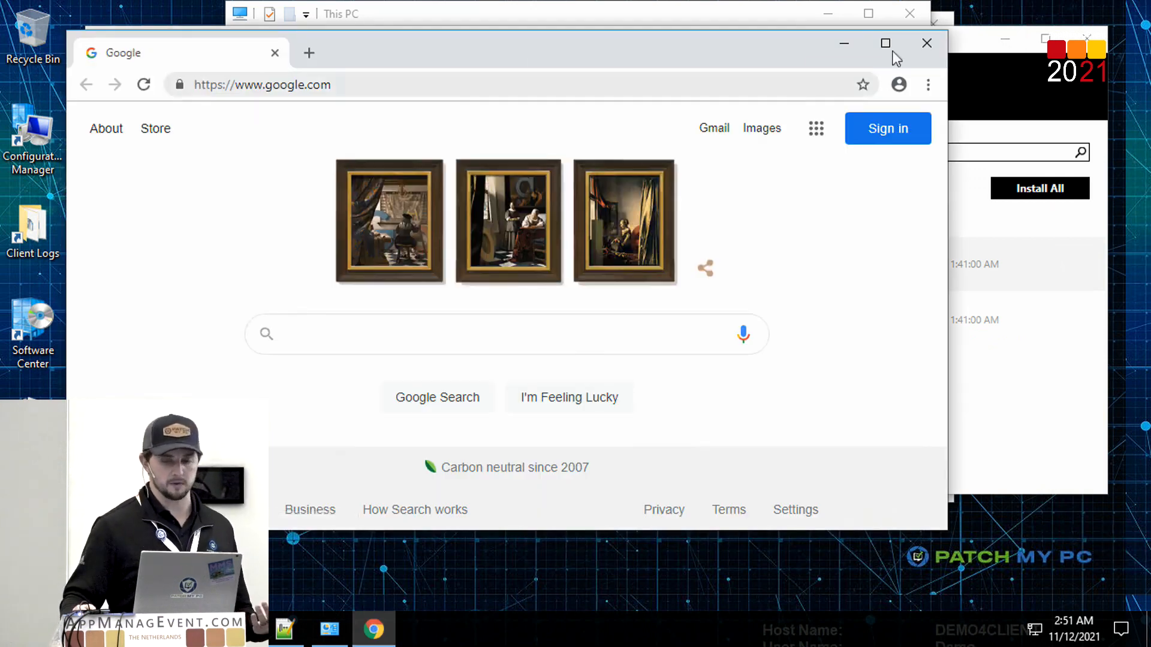
click(927, 43)
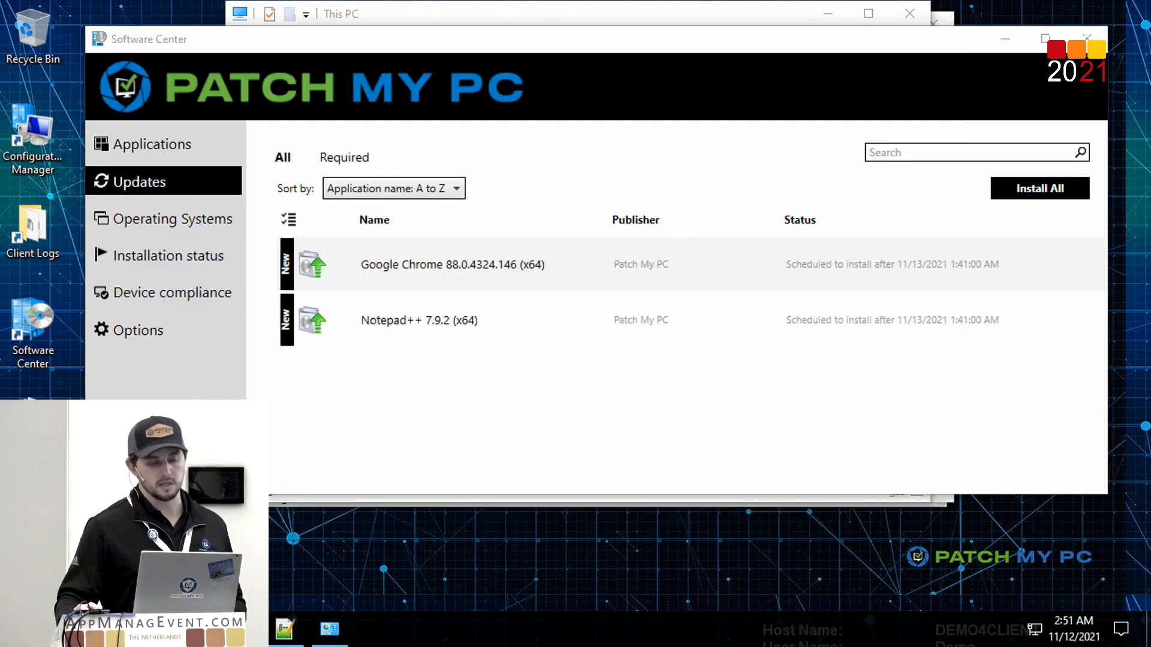
Step: Inspect the target and file details in the properties of the Google Chrome desktop shortcut
right_click(30, 526)
click(48, 514)
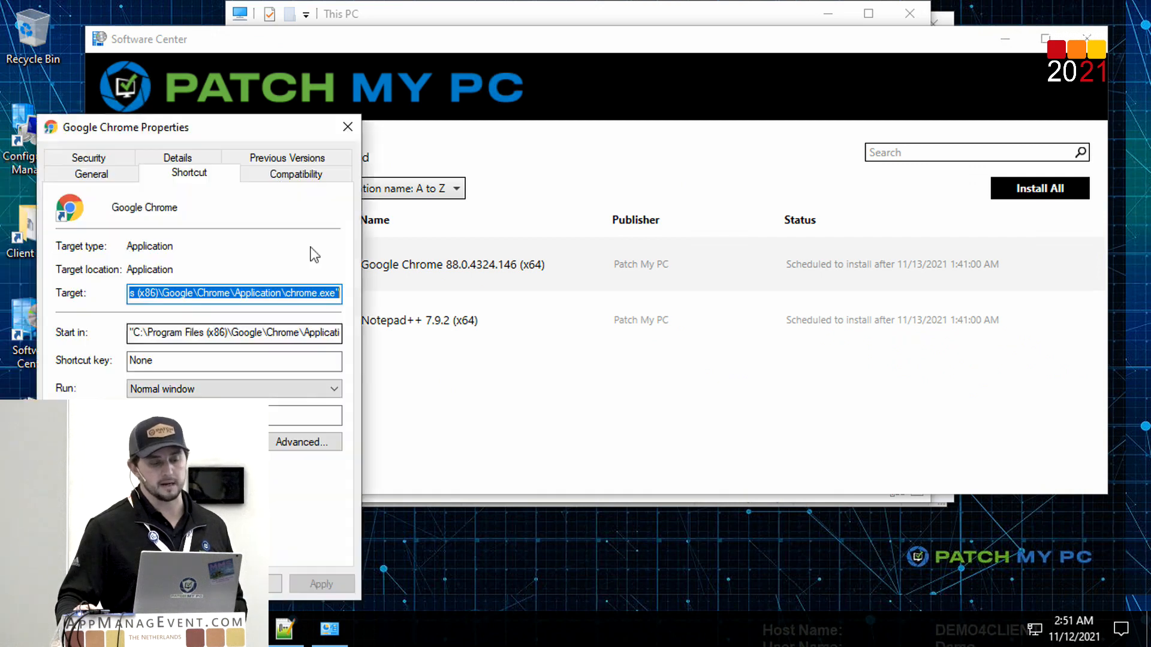
click(199, 162)
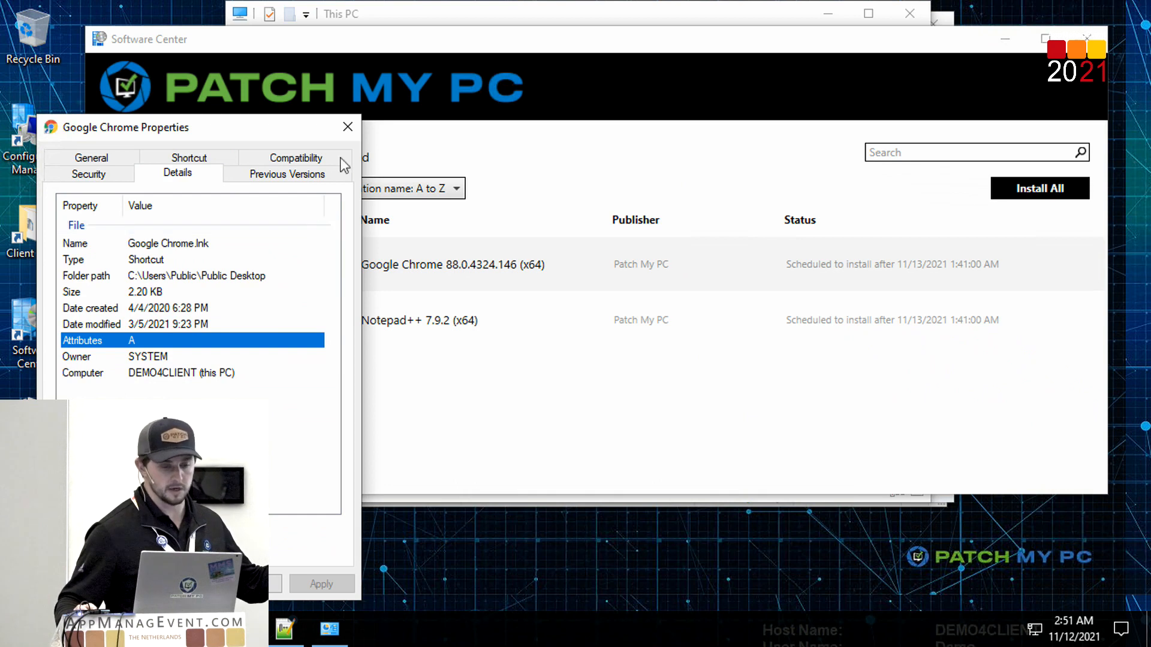
click(348, 127)
Step: Start installing the Google Chrome 88.0.4324.146 (x64) update from its details in Software Center
click(492, 290)
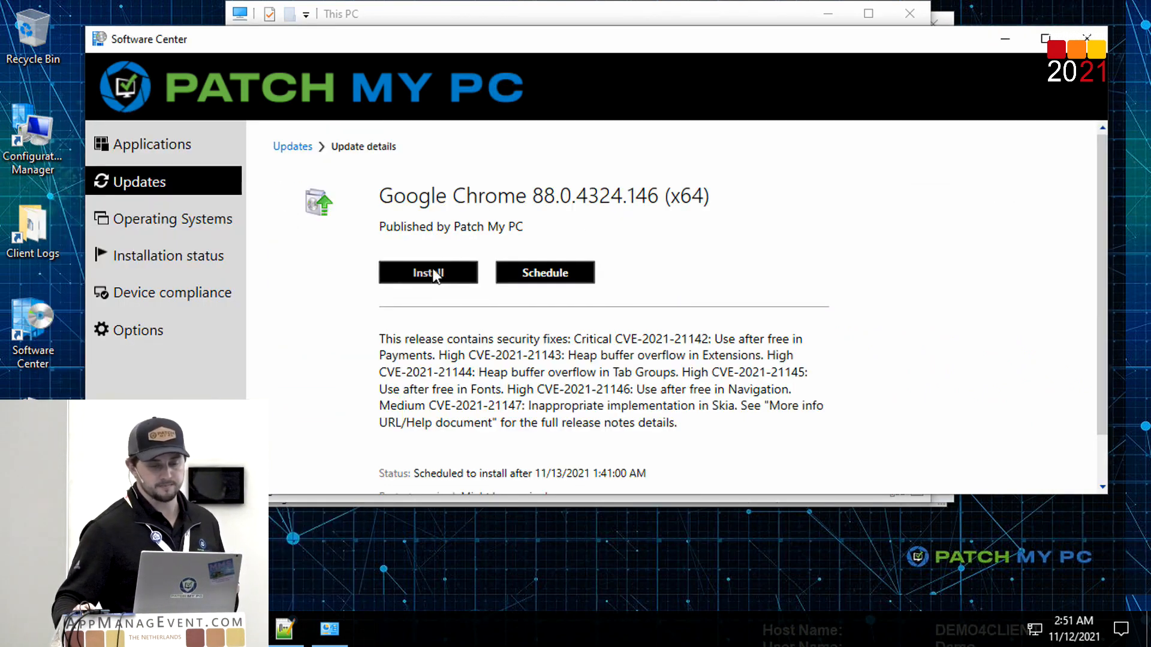
click(436, 275)
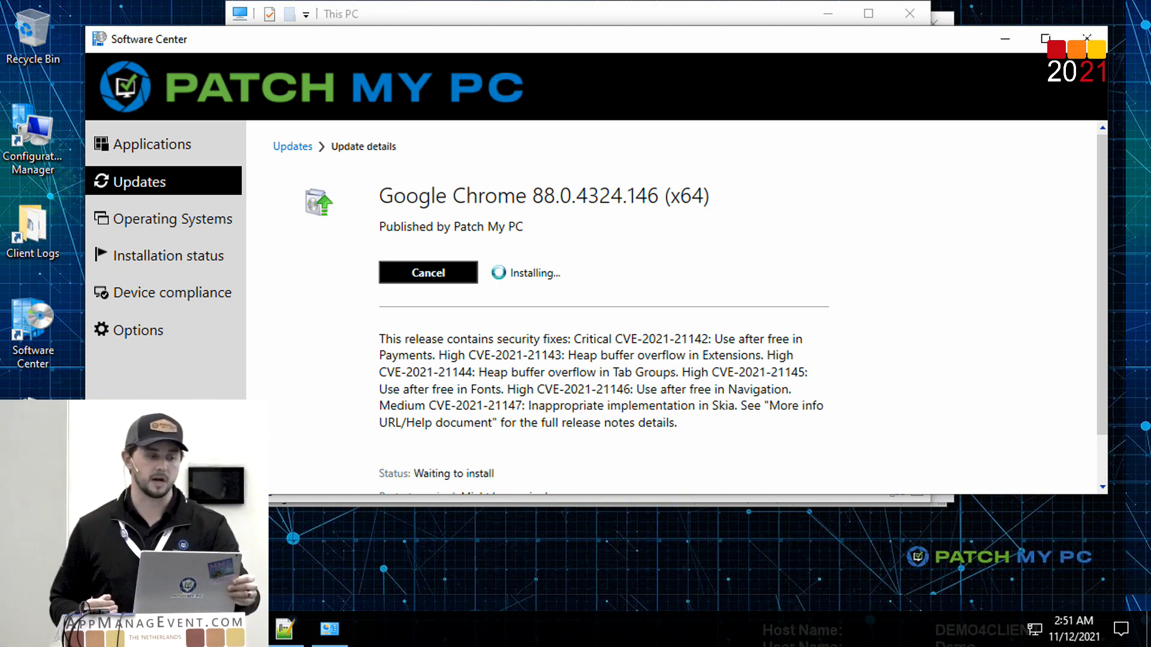
Step: Open the Google Chrome MSI log from the PatchMyPCInstallLogs folder in the client logs and dock its window along the screen's right half
double_click(33, 231)
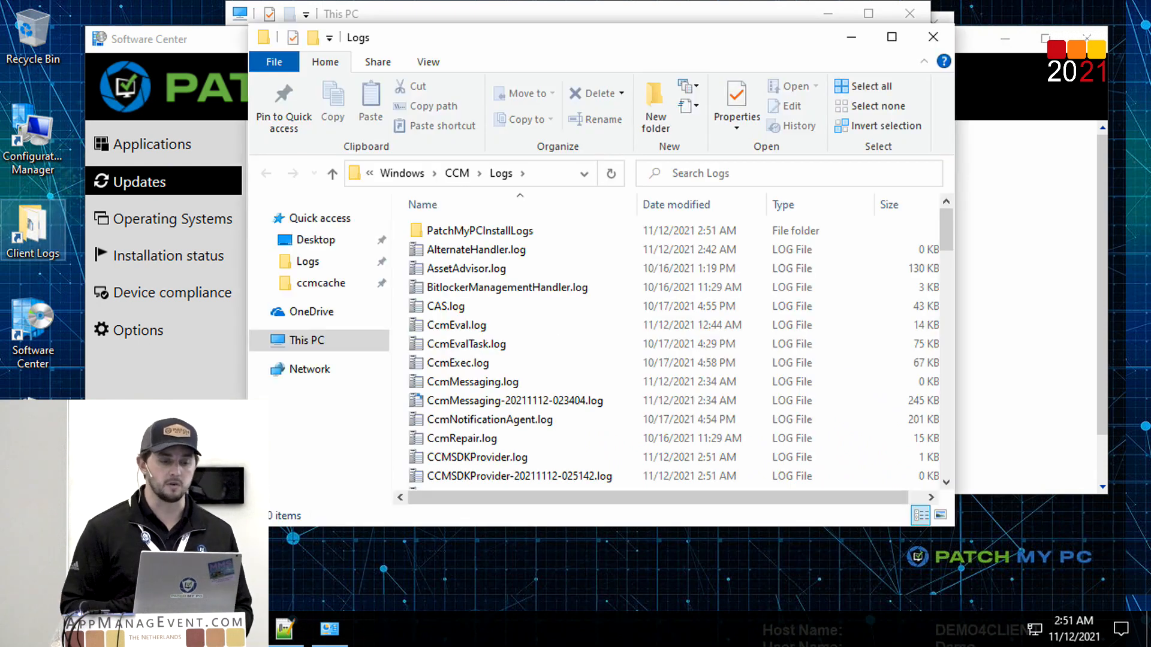
click(476, 250)
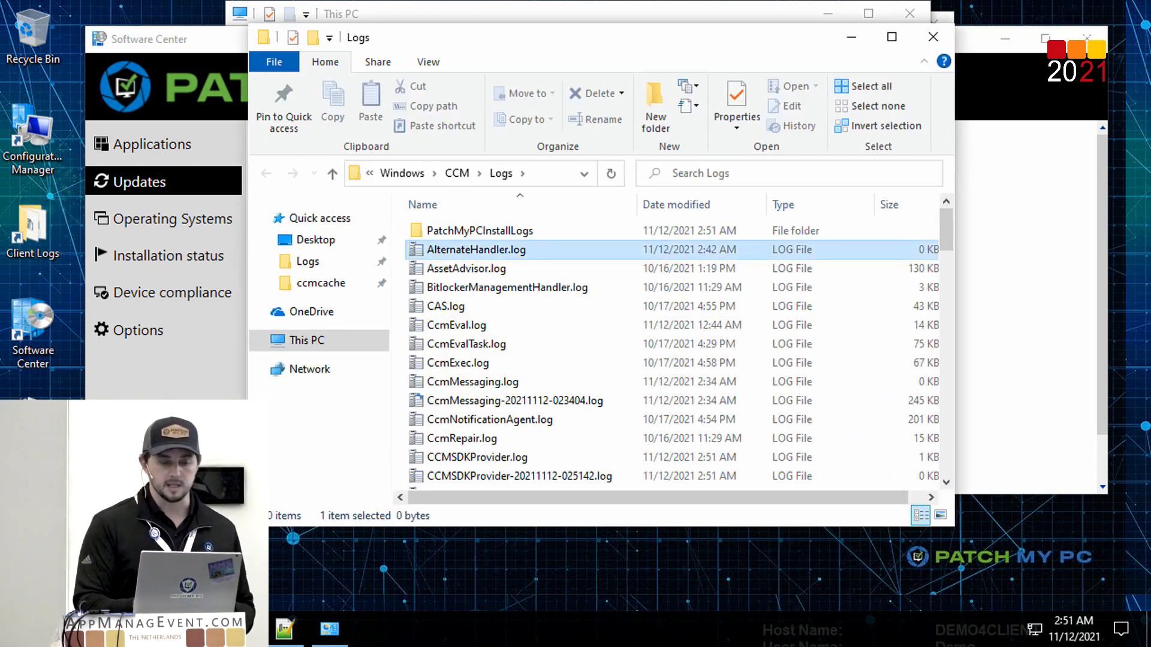
click(480, 231)
key(Return)
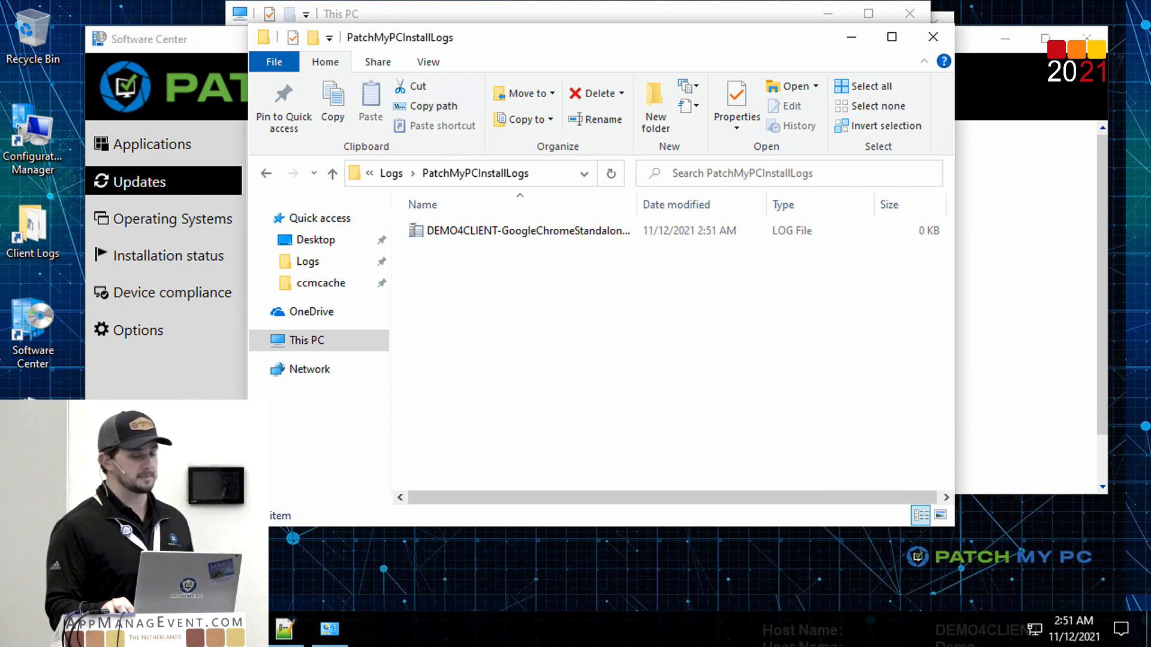
key(Down)
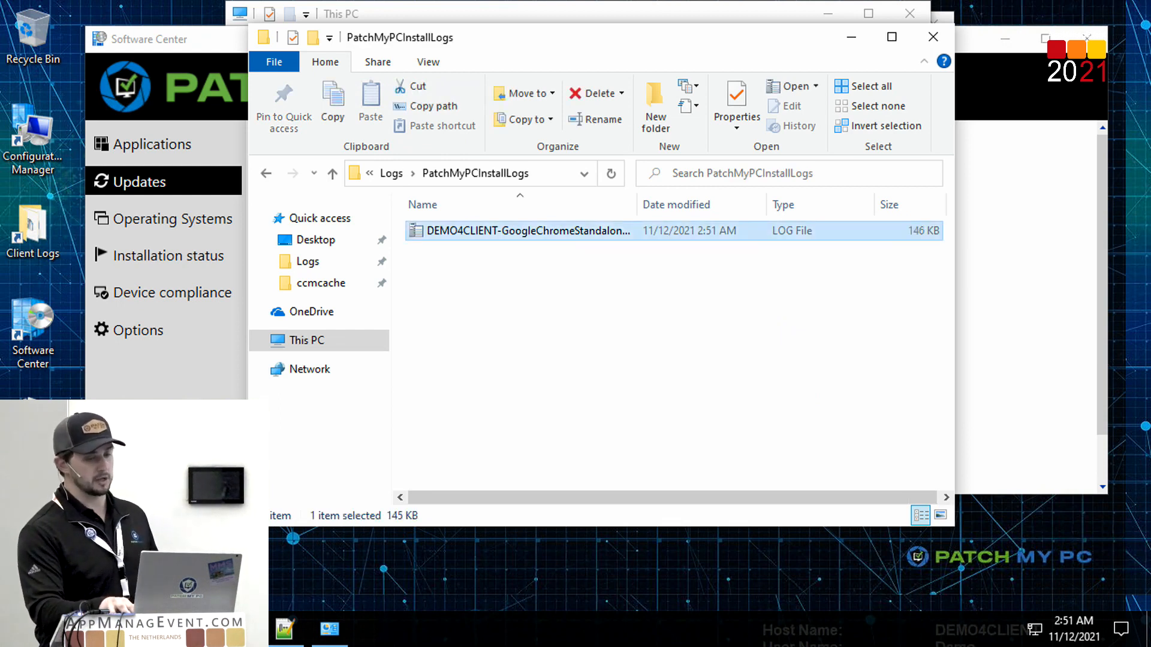
key(Return)
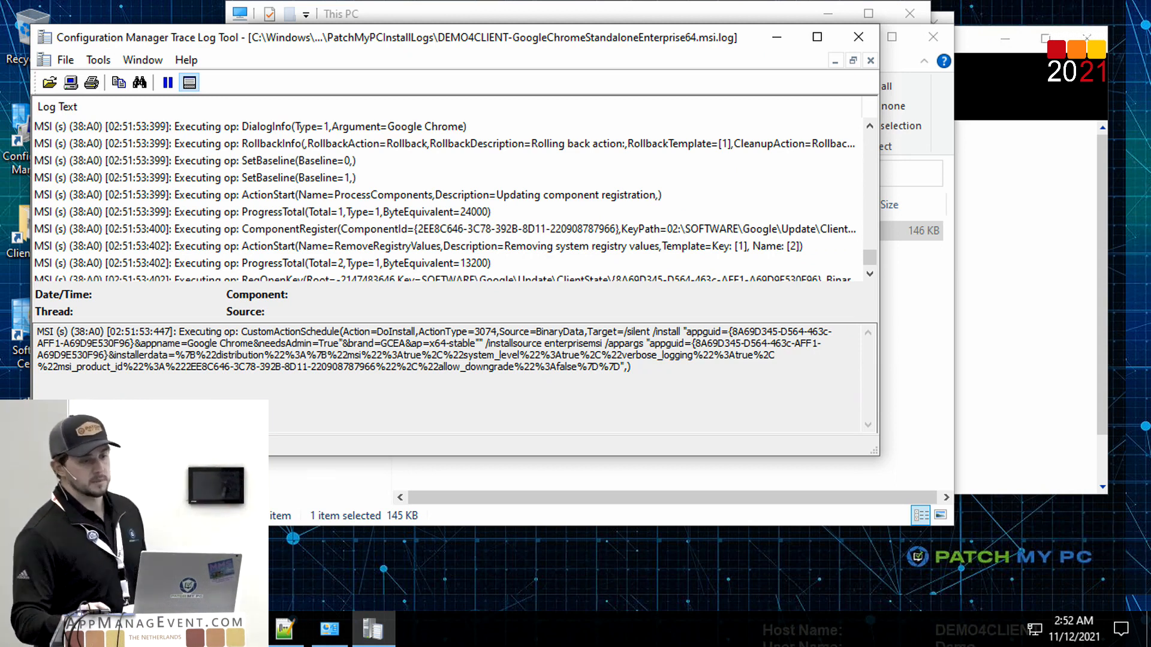
drag(657, 41, 1150, 181)
click(796, 509)
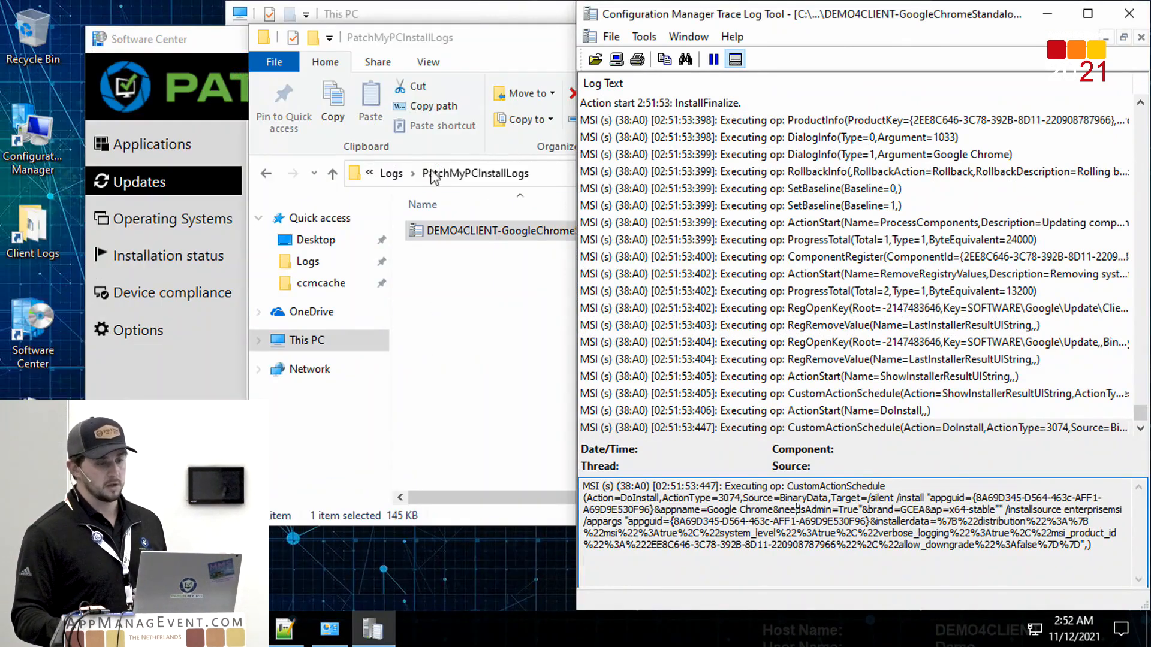
Step: Return to the Logs folder and open PatchMyPC-ScriptRunner.log in a maximized log viewer
click(391, 173)
click(536, 325)
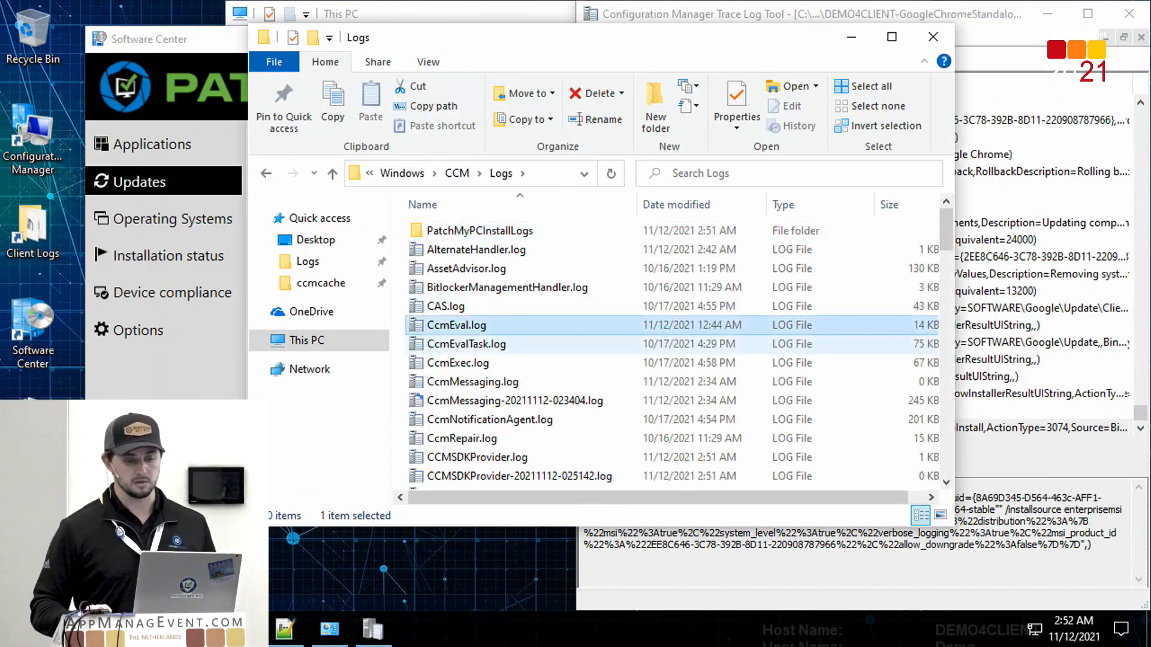
key(p)
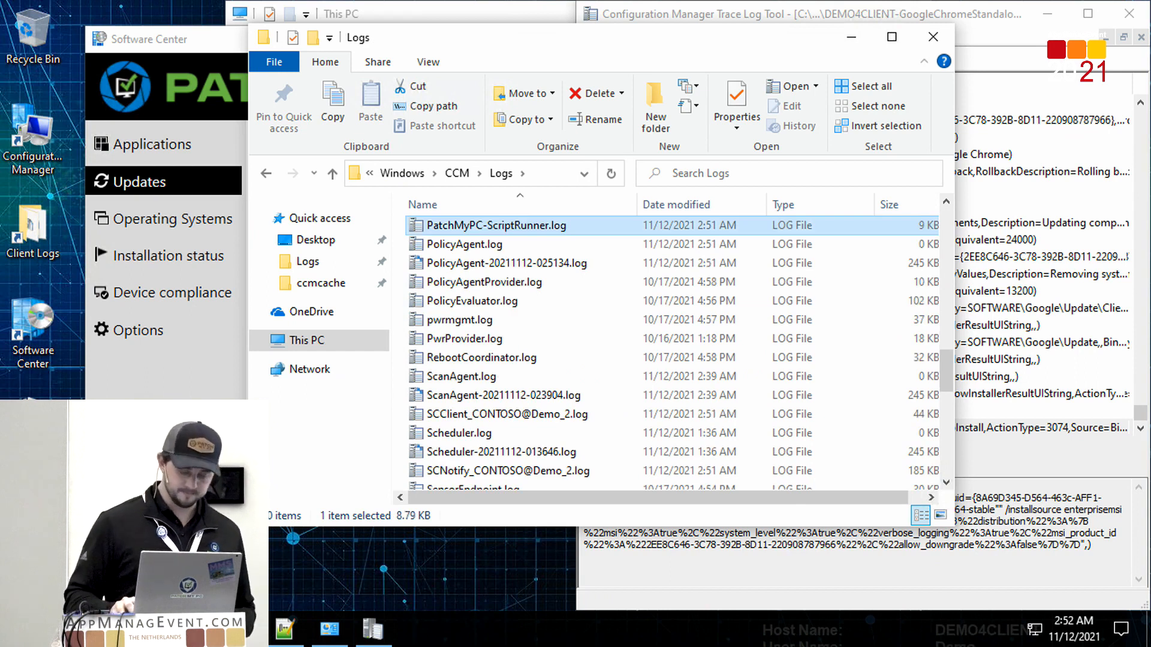
key(Return)
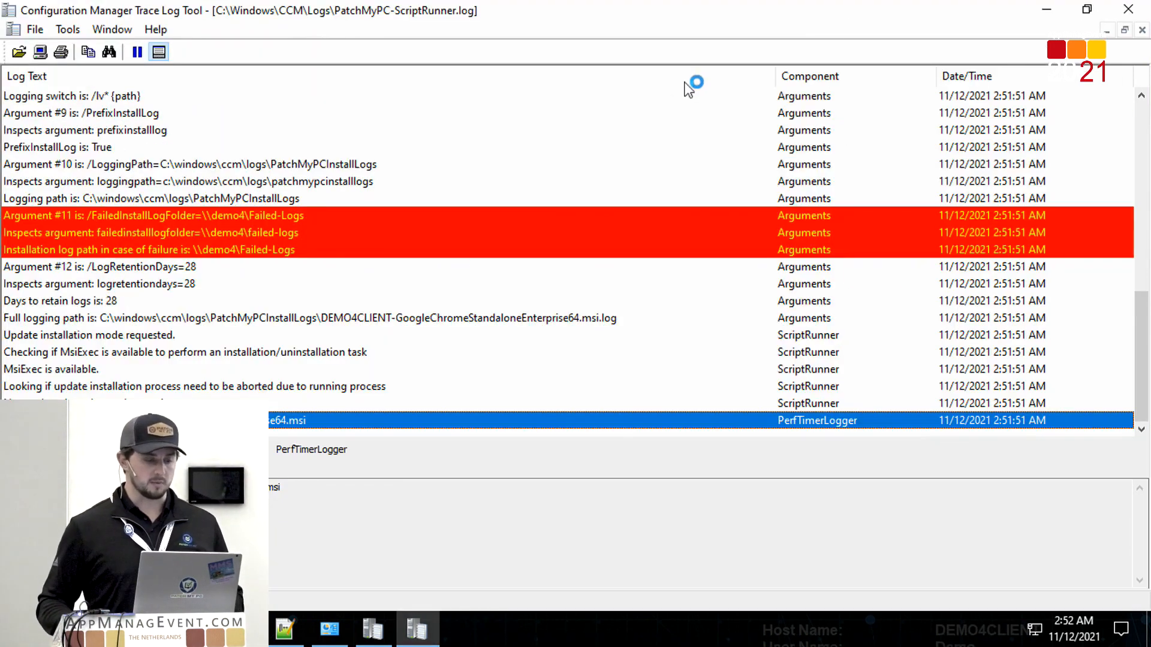
double_click(691, 84)
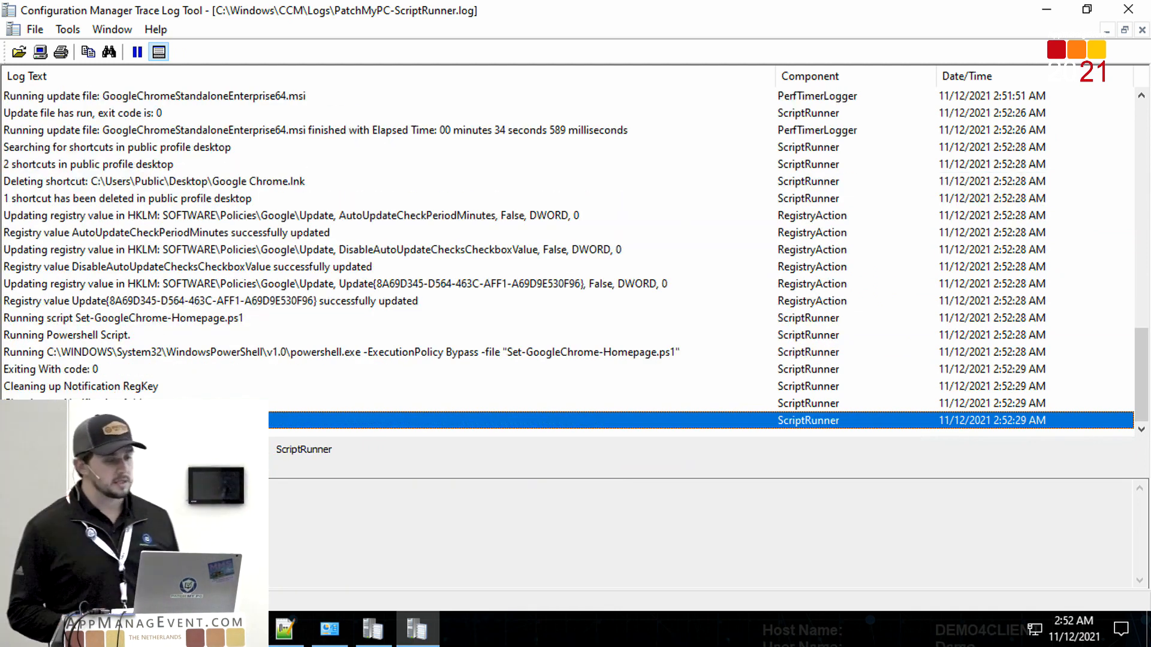
Step: Examine the Chrome shortcut deletion, Google Update registry changes and Set-GoogleChrome-Homepage.ps1 entries in the log, and minimize the viewer
click(283, 187)
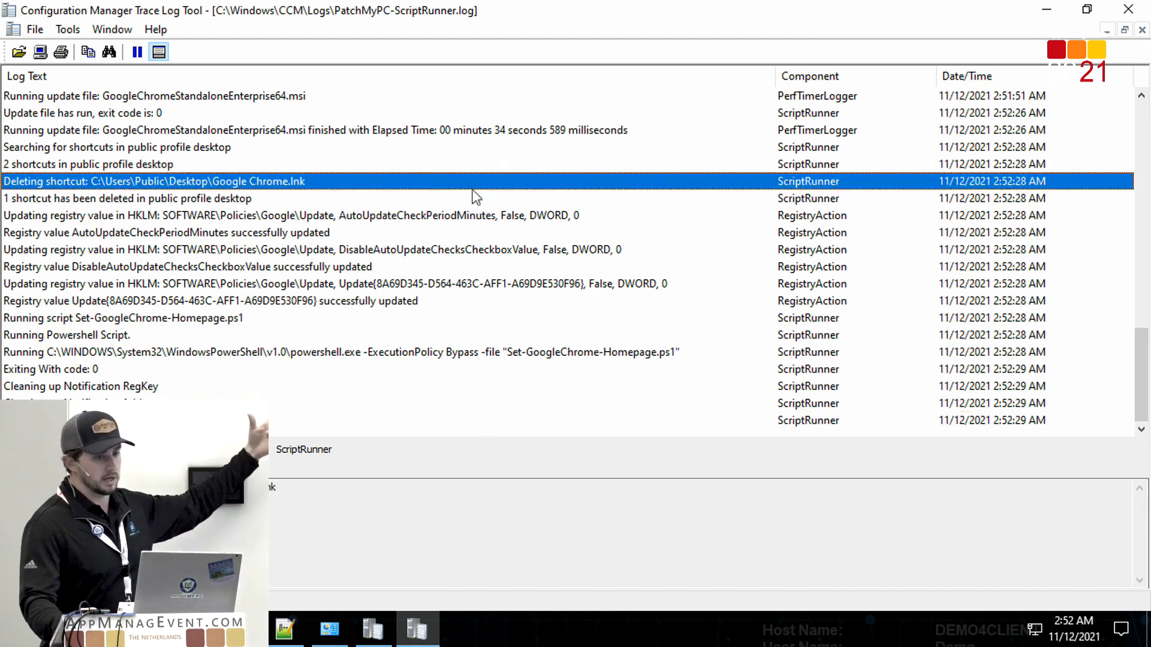
click(484, 218)
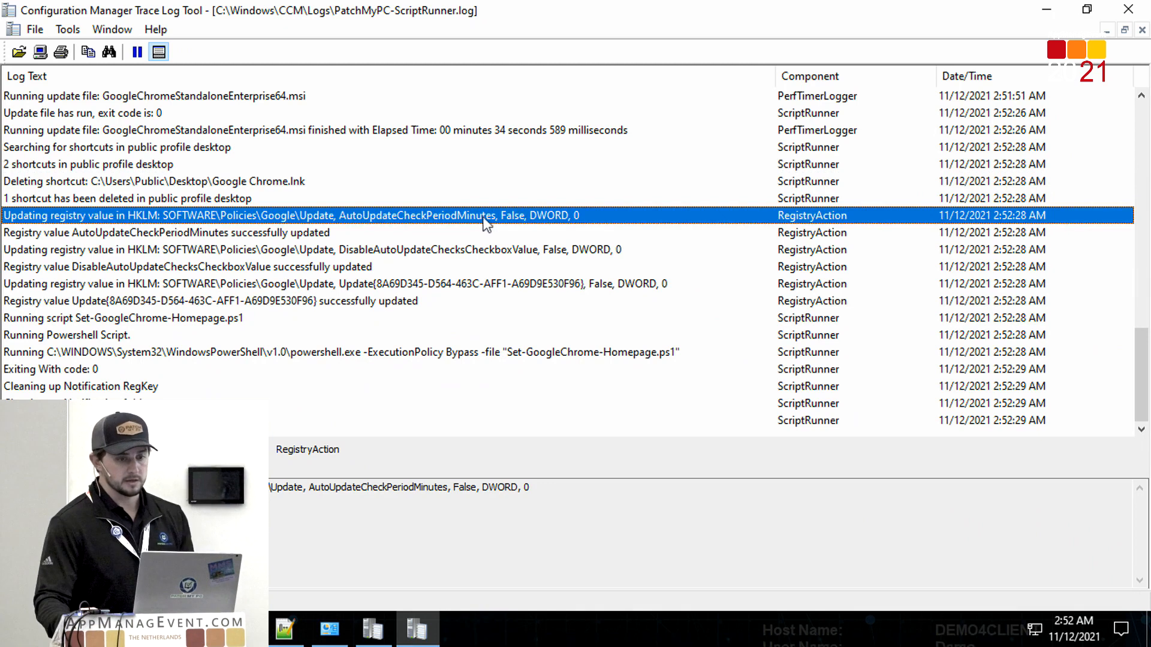
ctrl+click(496, 252)
ctrl+click(505, 285)
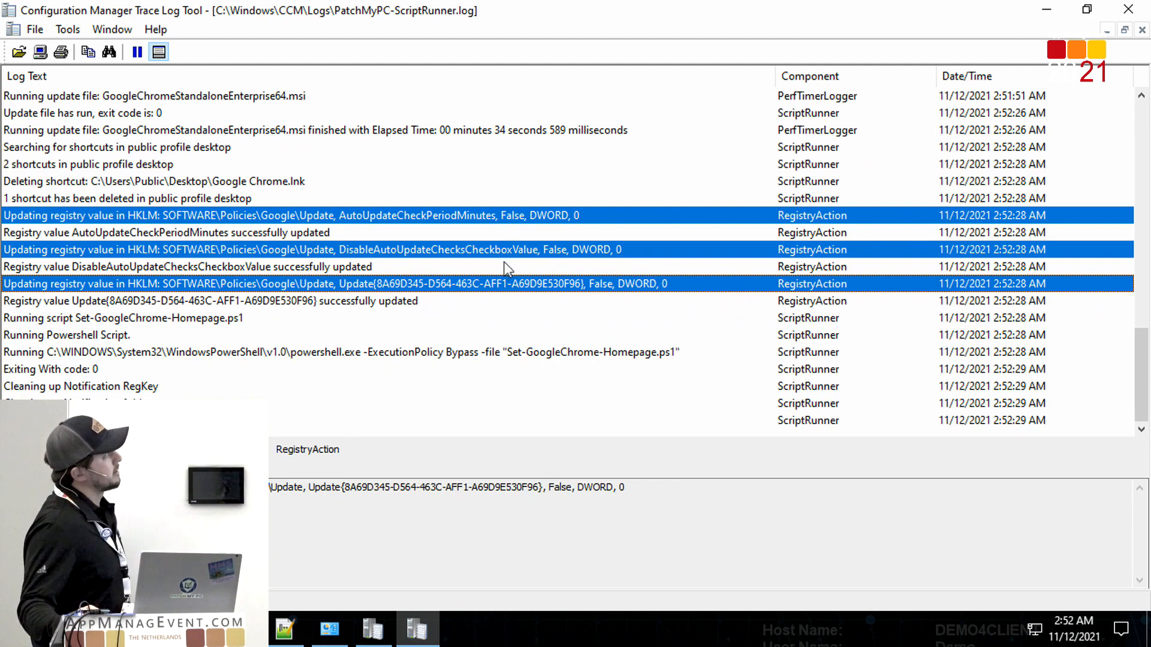
click(510, 354)
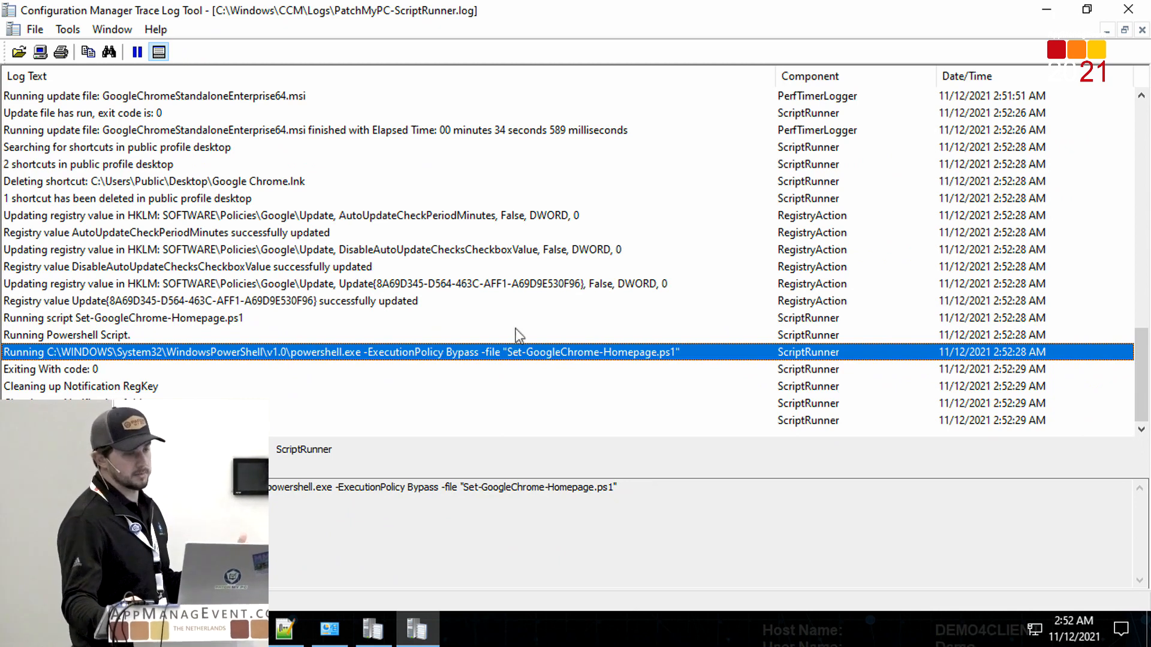
click(1047, 10)
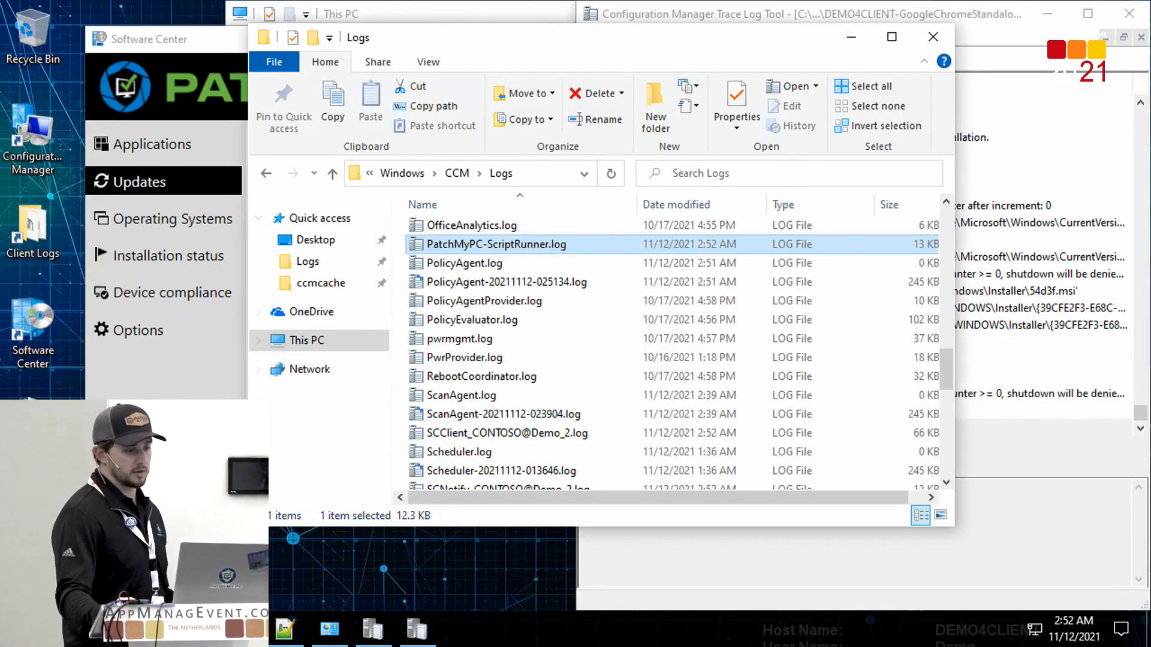
Step: Launch Google Chrome to check which home page opens, and close the browser
key(super)
text(chro)
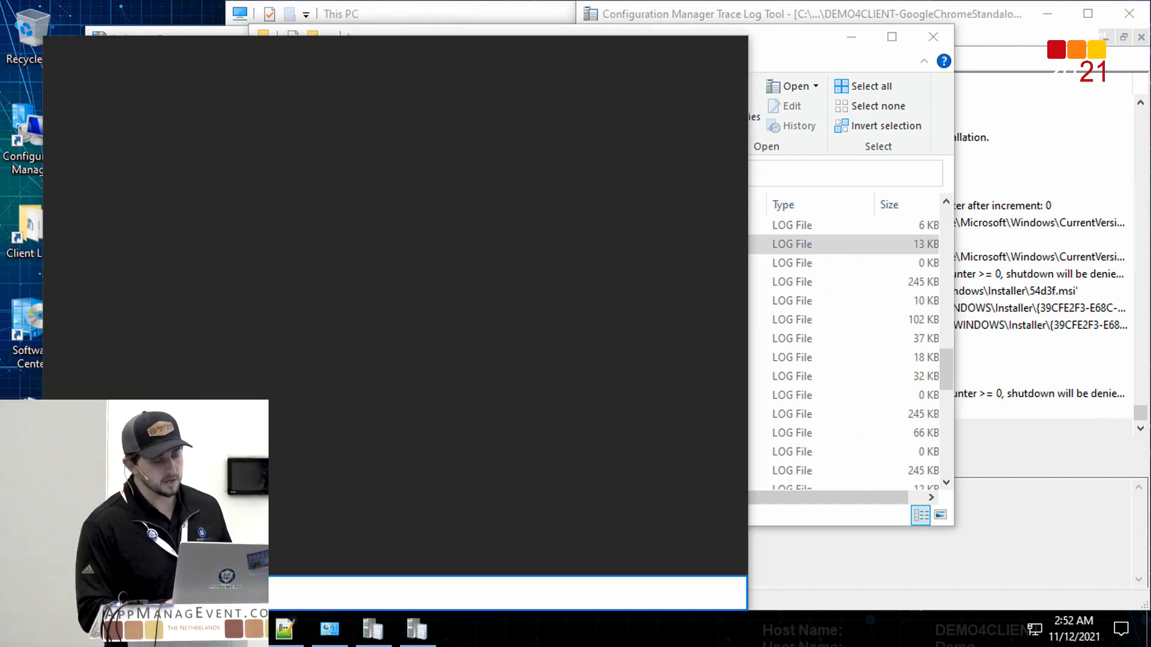
key(Return)
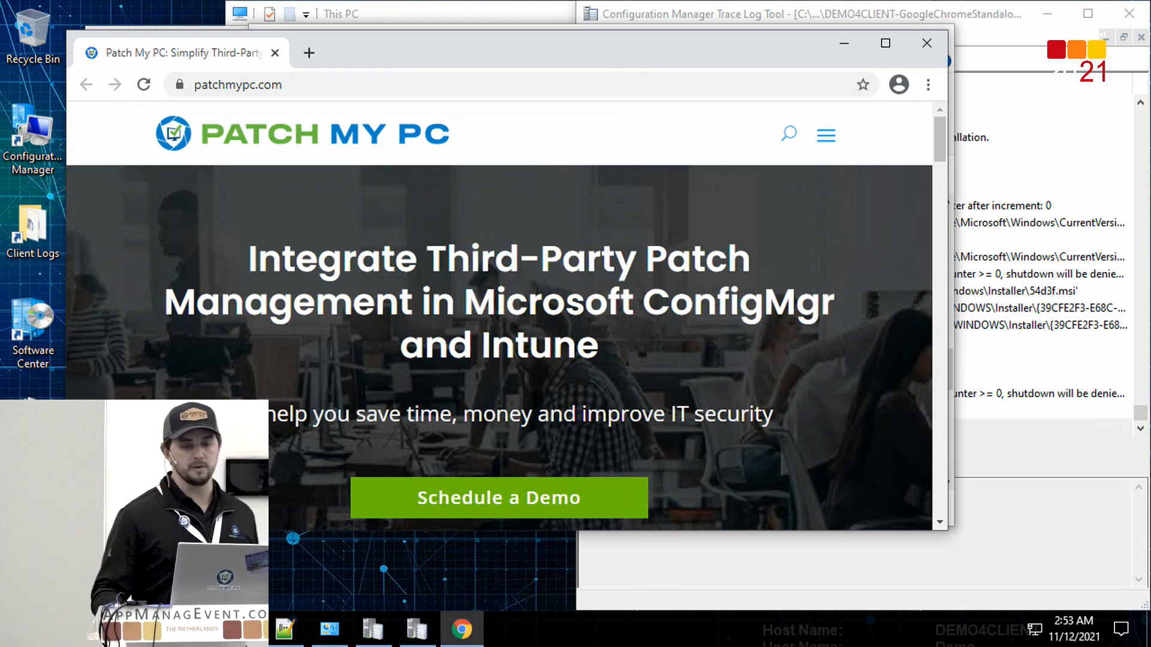
mouse_move(329, 629)
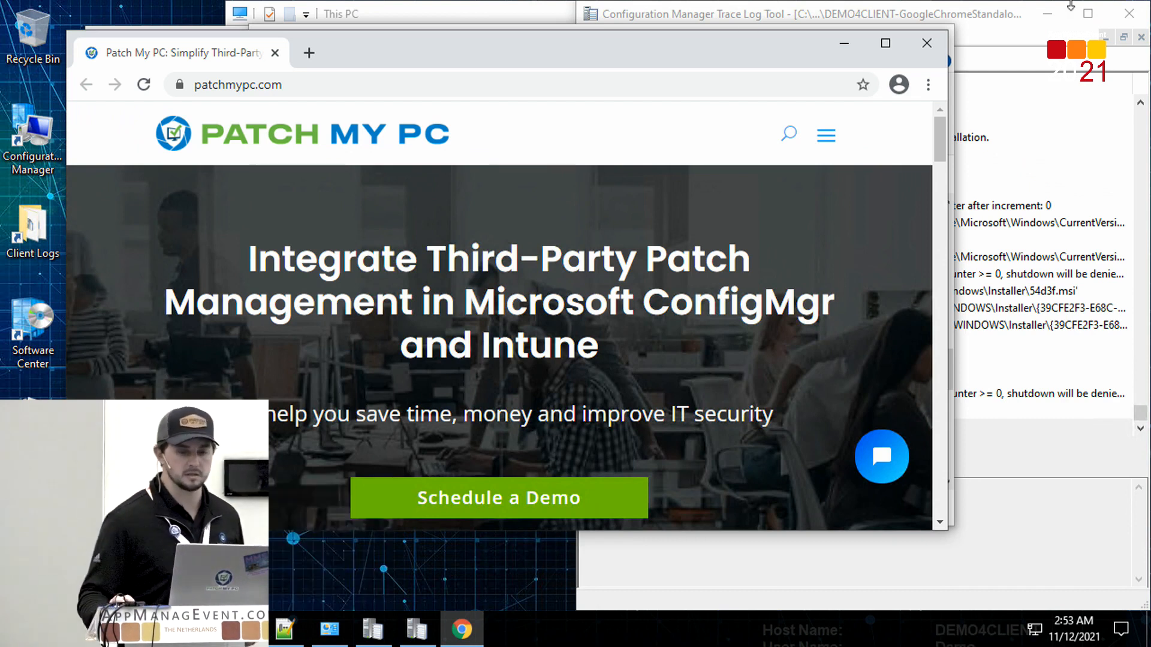
click(927, 43)
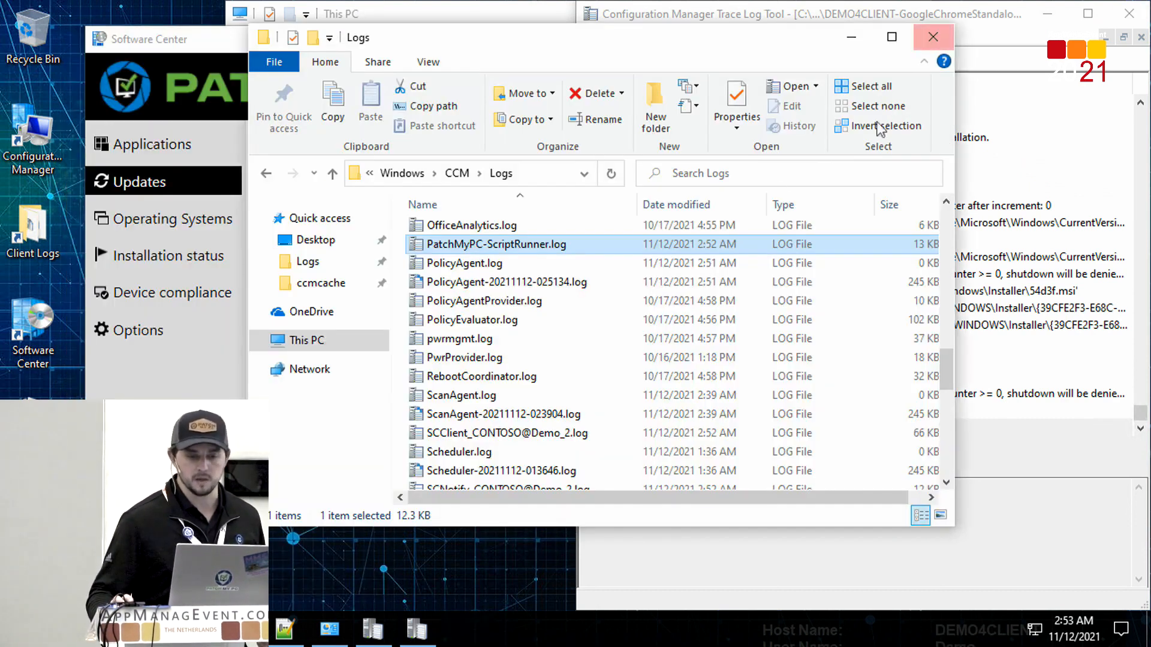
Step: Start installing the Notepad++ 7.9.2 (x64) update in Software Center while example.ps1 is open in Notepad++
click(237, 384)
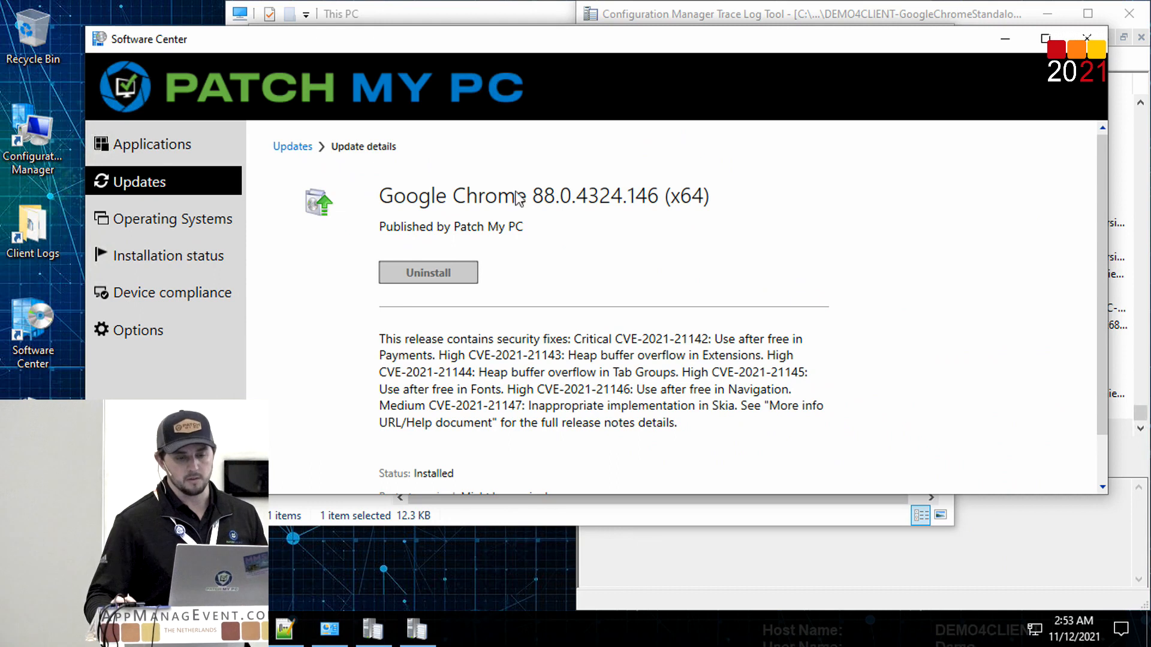
click(300, 148)
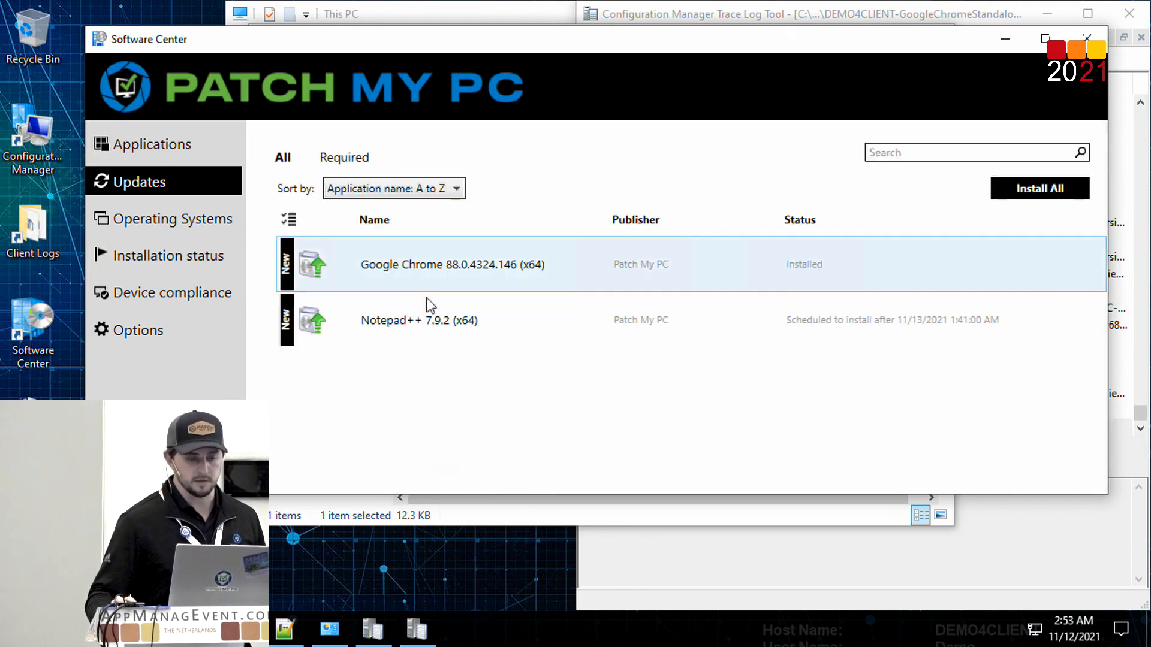
click(454, 324)
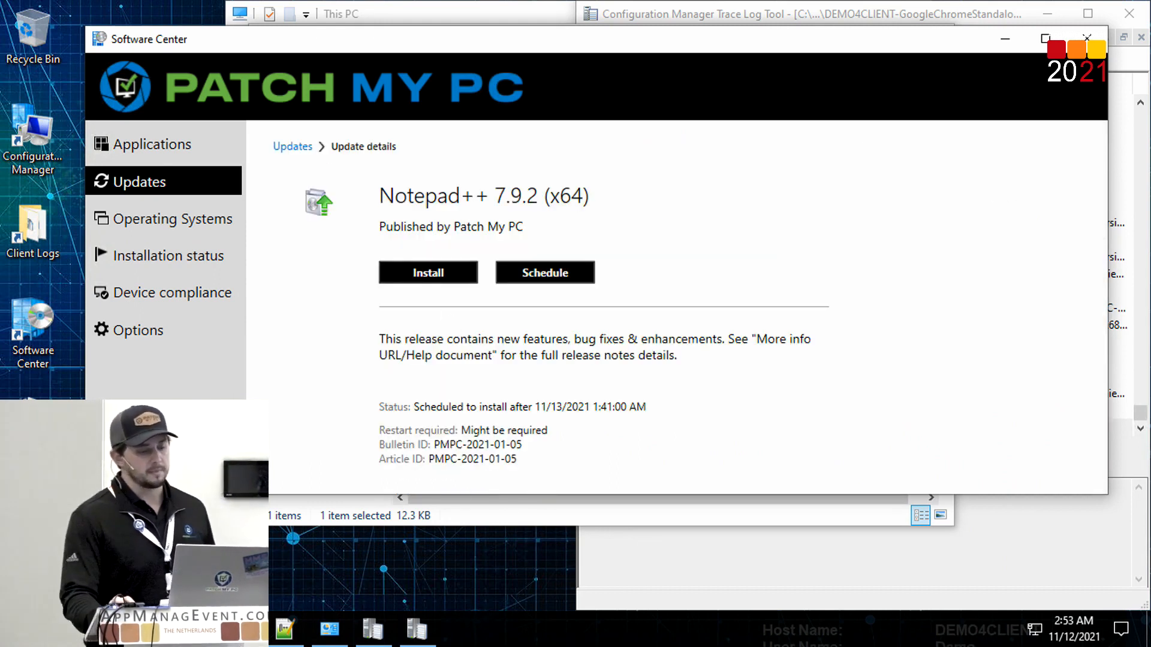
click(284, 629)
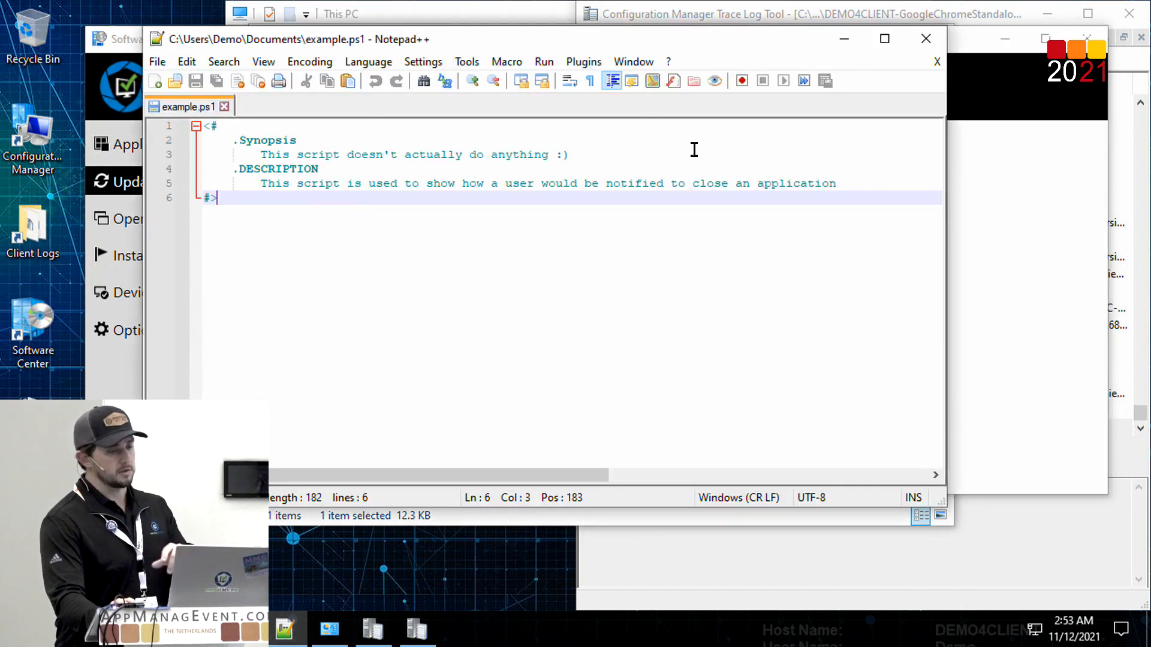
drag(604, 41, 516, 21)
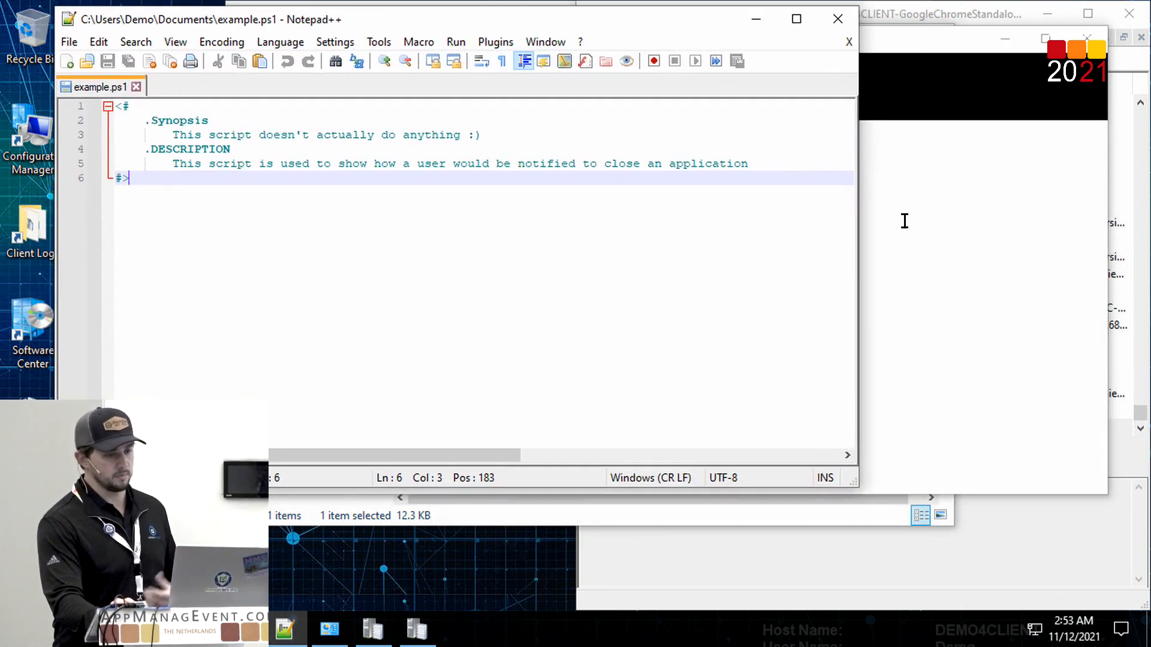
click(928, 250)
click(460, 275)
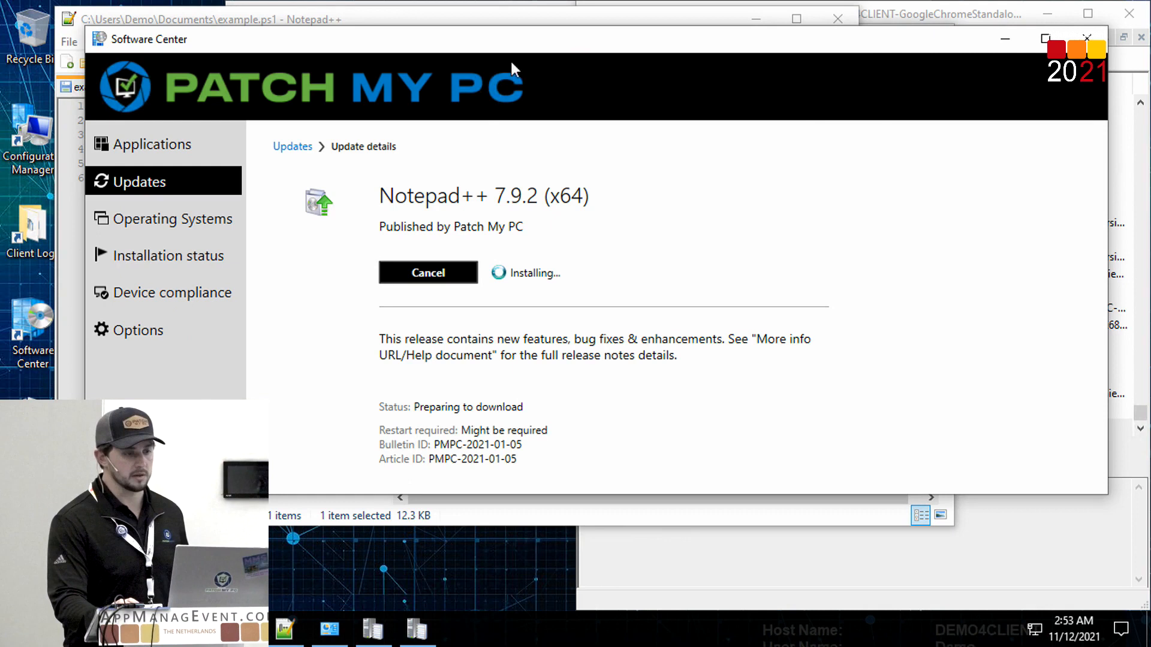
Step: Bring Notepad++ to the front, wait for the update notification, and close Notepad++ so the update can proceed
mouse_move(437, 51)
mouse_down()
mouse_move(457, 75)
mouse_move(444, 70)
mouse_up()
click(461, 24)
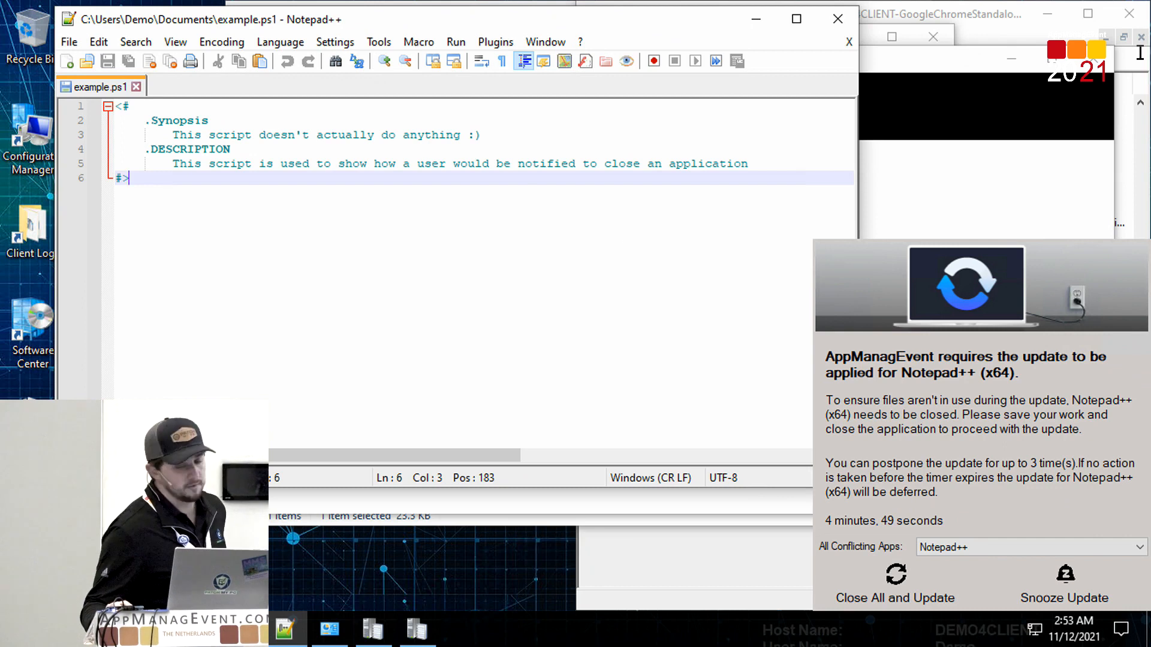
click(839, 20)
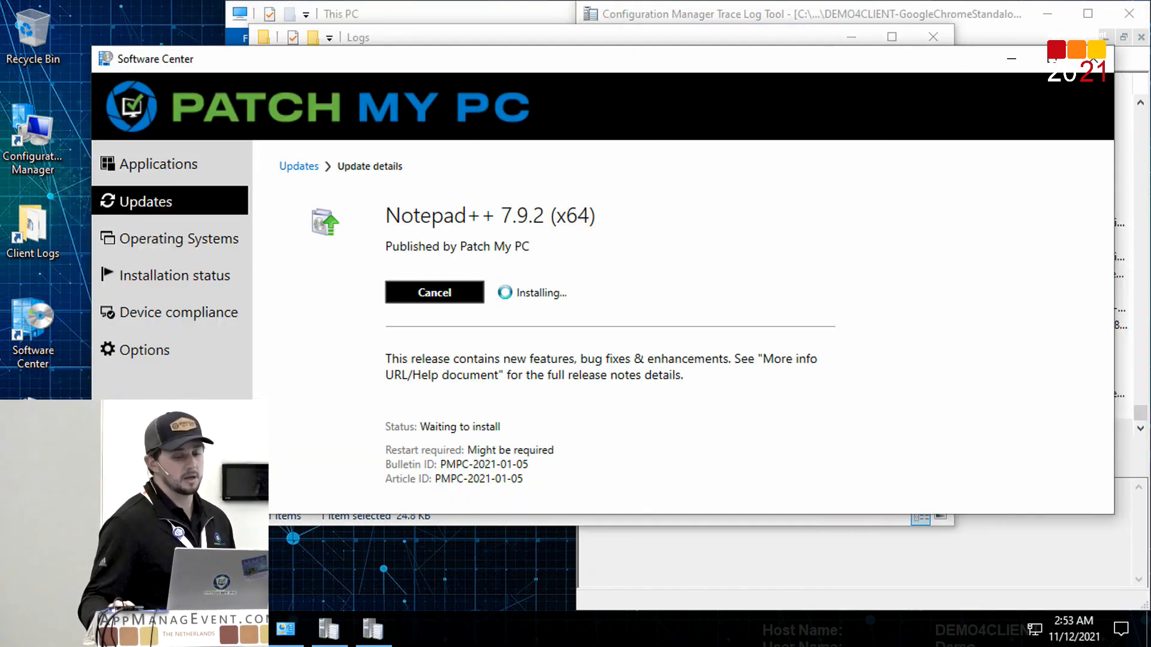
Step: Examine the newest PatchMyPC-ScriptRunner.log entries on the Notepad++ installer and running-process checks, check the update's status, and minimize both windows
click(362, 639)
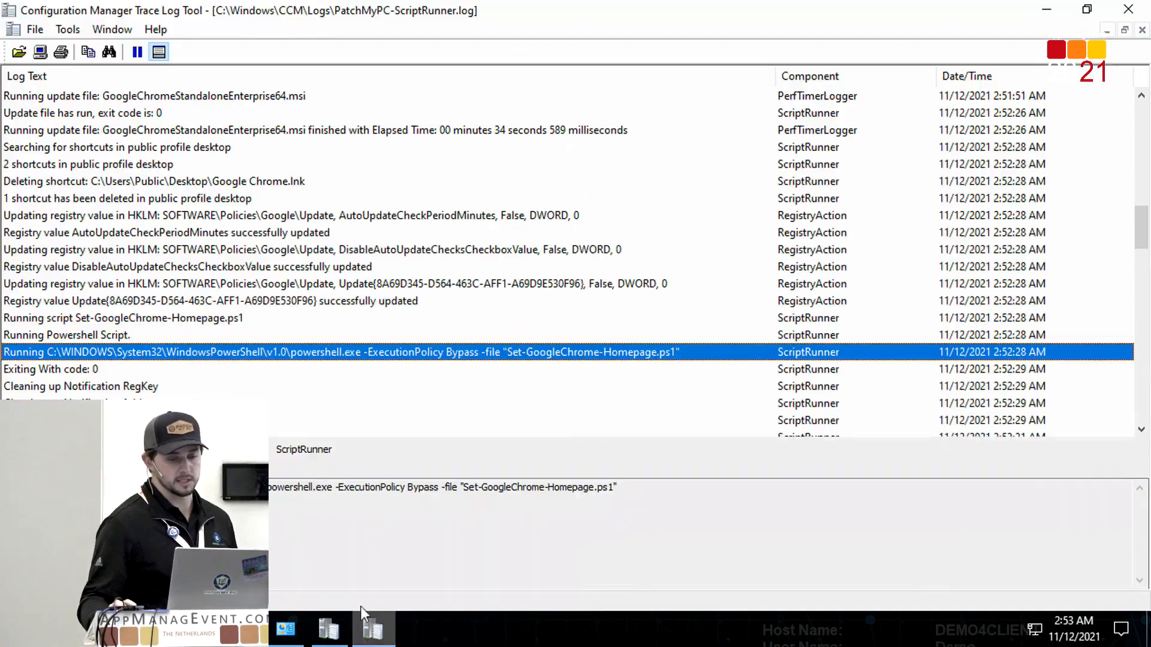
click(470, 365)
key(End)
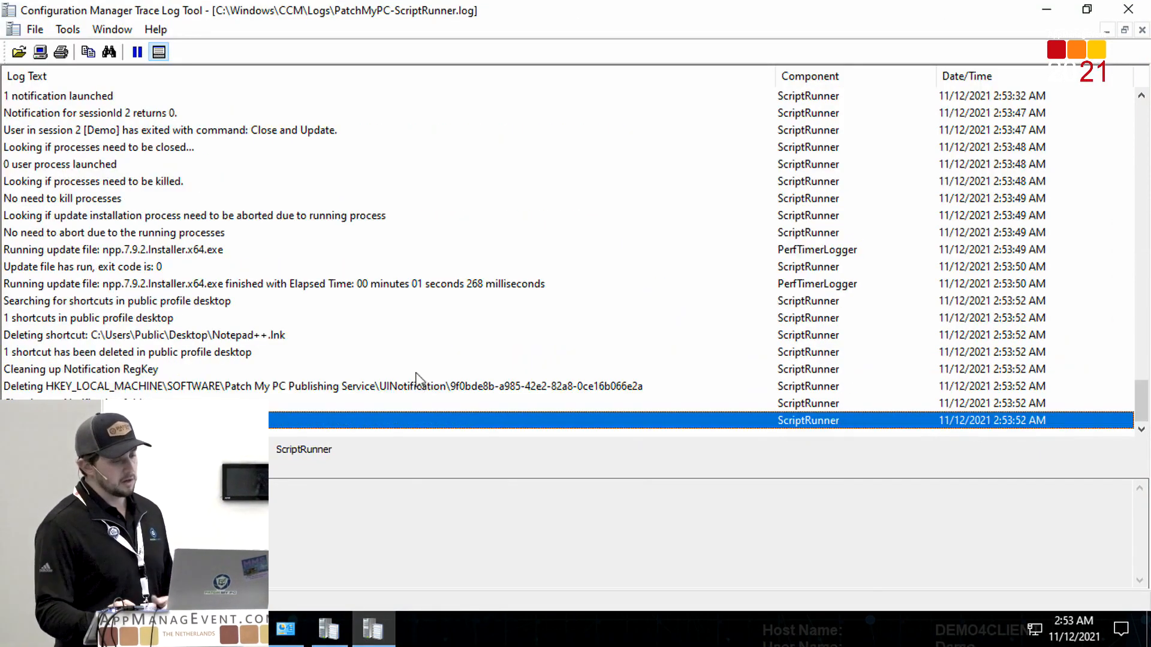
click(381, 272)
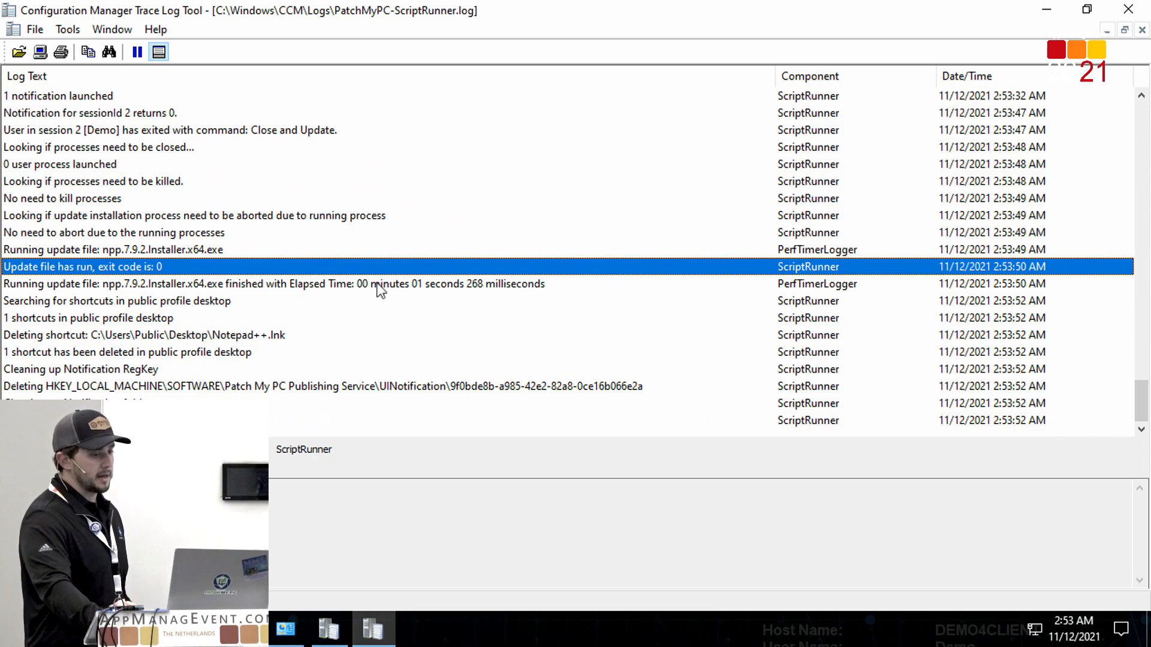
click(322, 285)
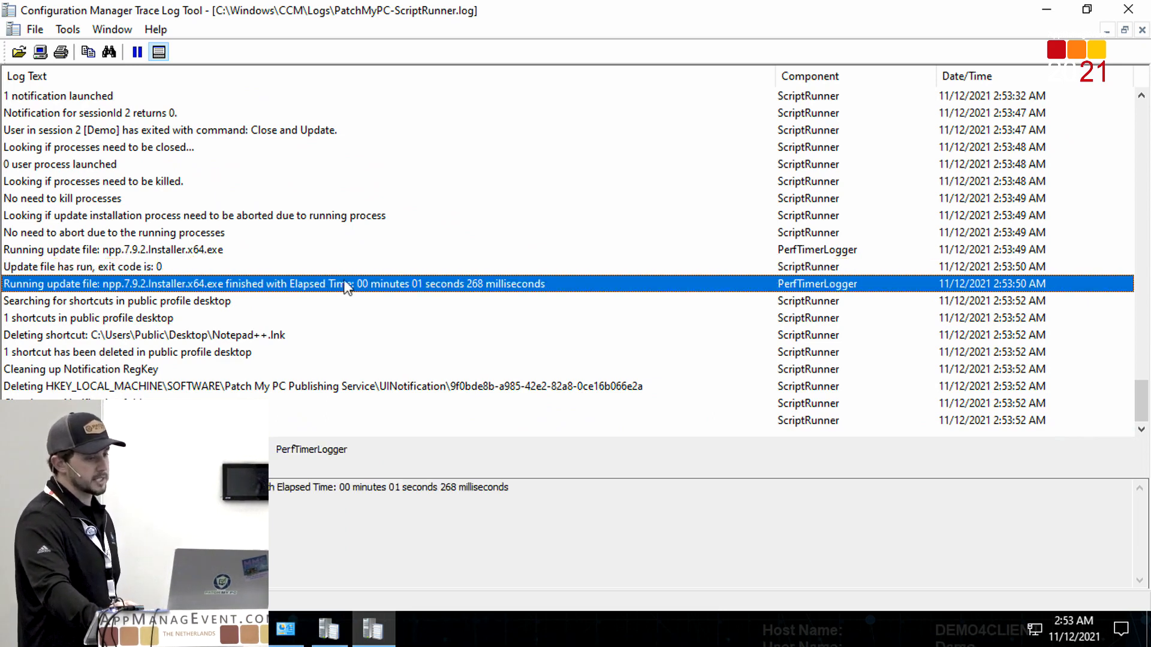
click(293, 217)
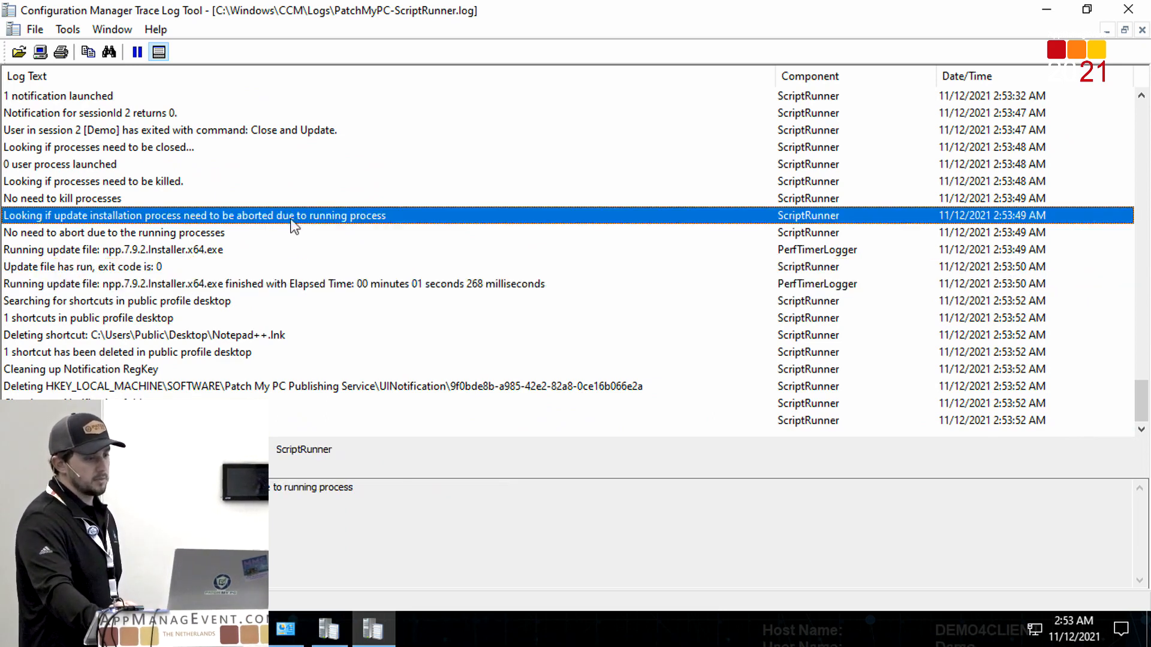
click(202, 234)
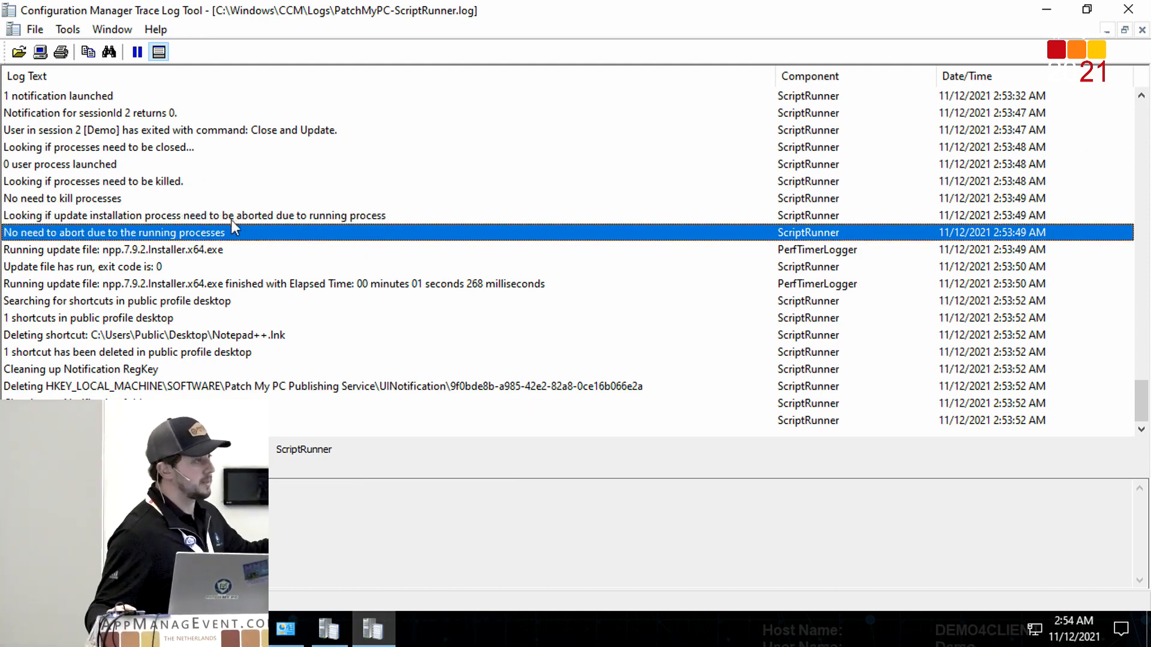
click(1049, 8)
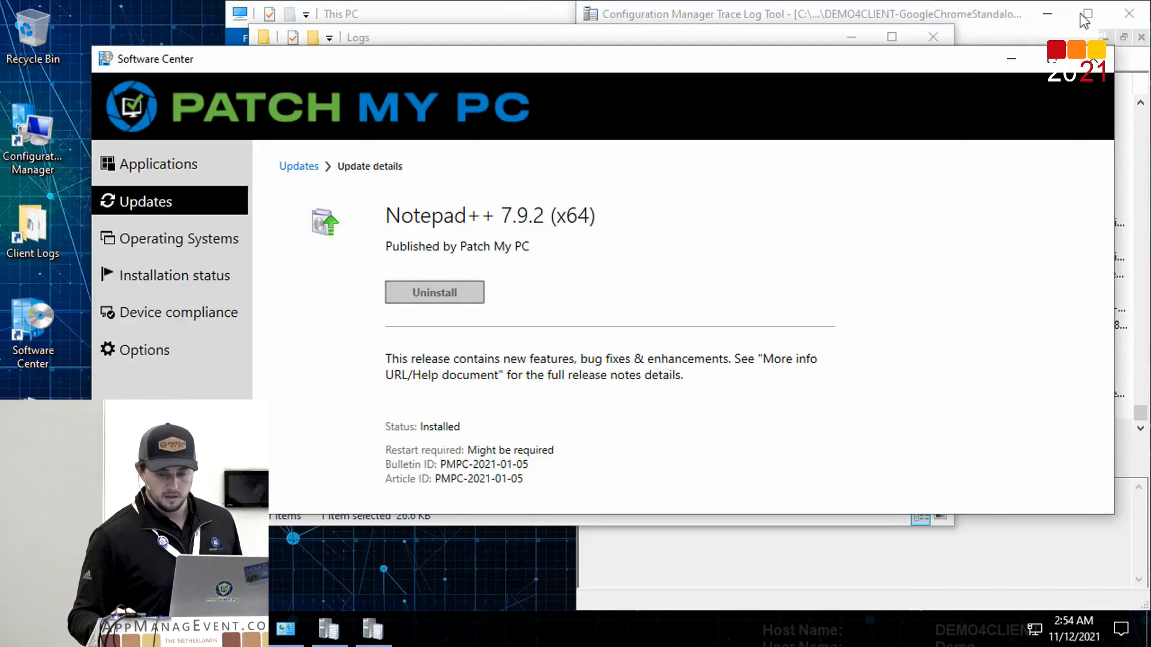
click(1021, 59)
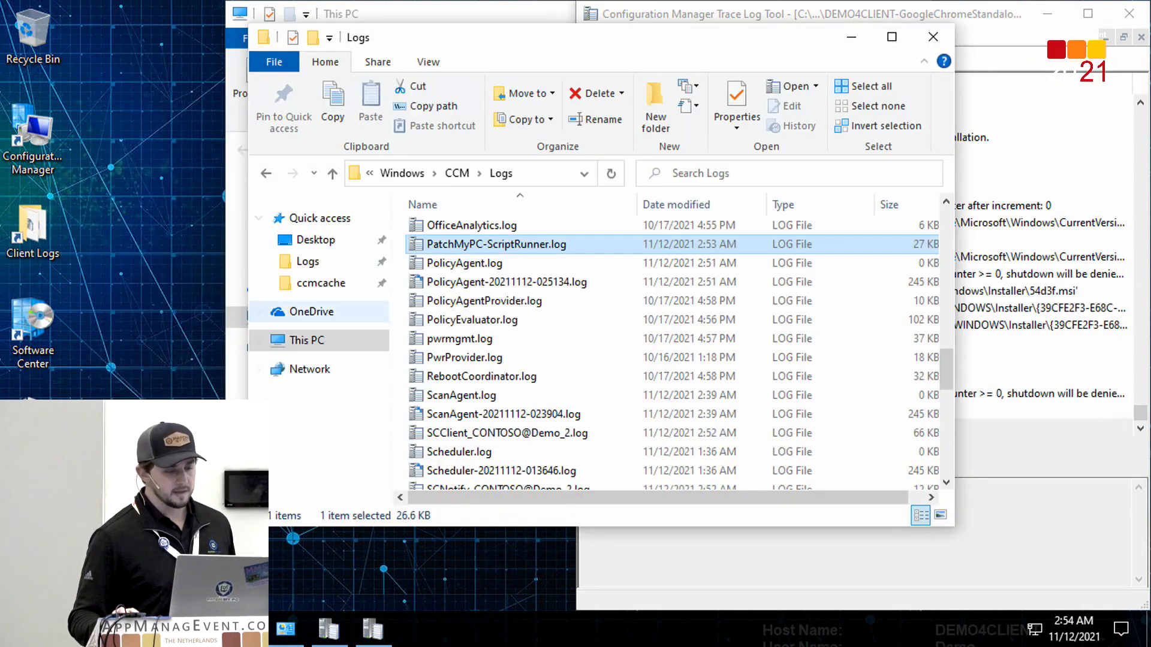
Step: Return to Software Center, leave the Notepad++ update, and open the details of the 7-Zip (MSI-x64) application
click(242, 630)
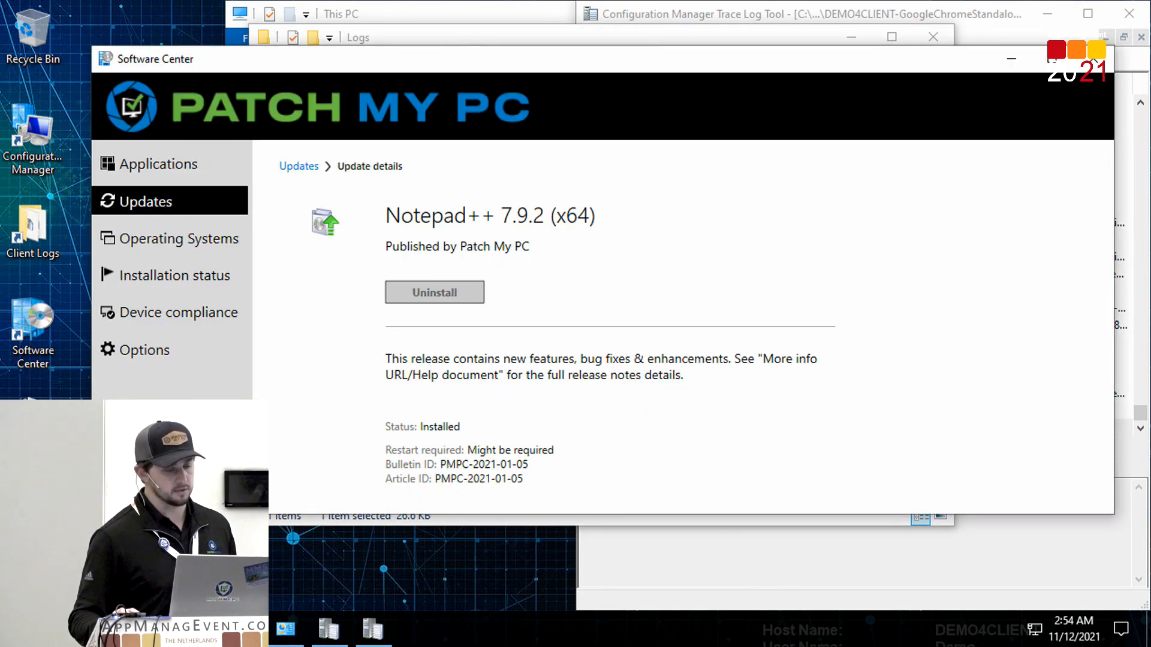
click(298, 167)
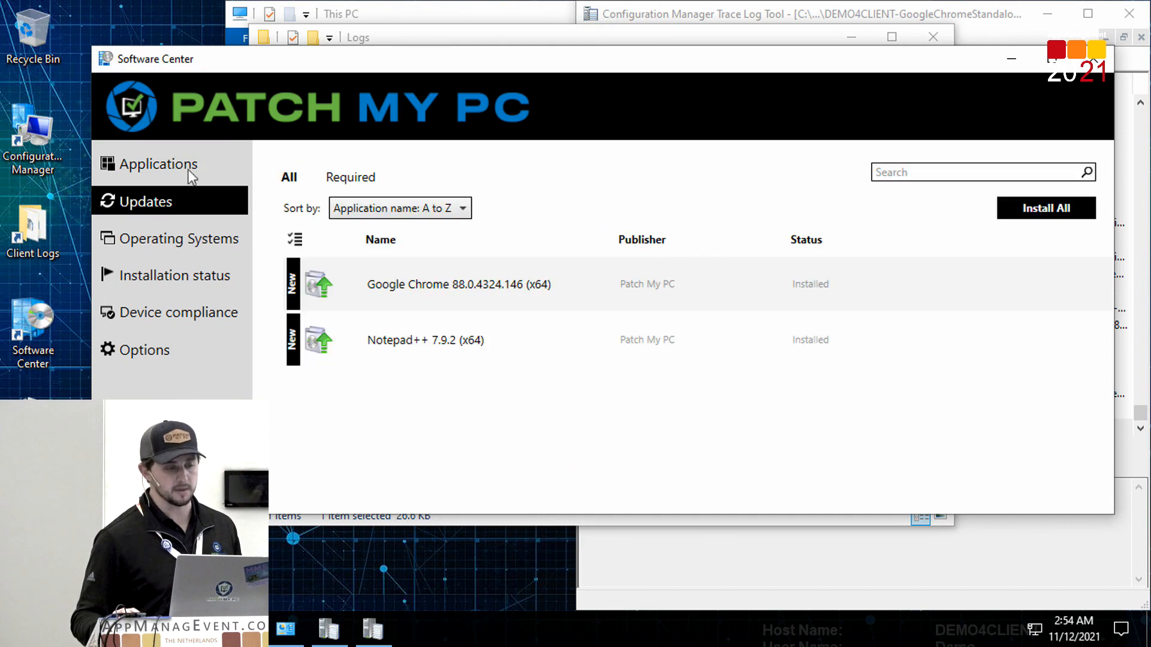
click(154, 166)
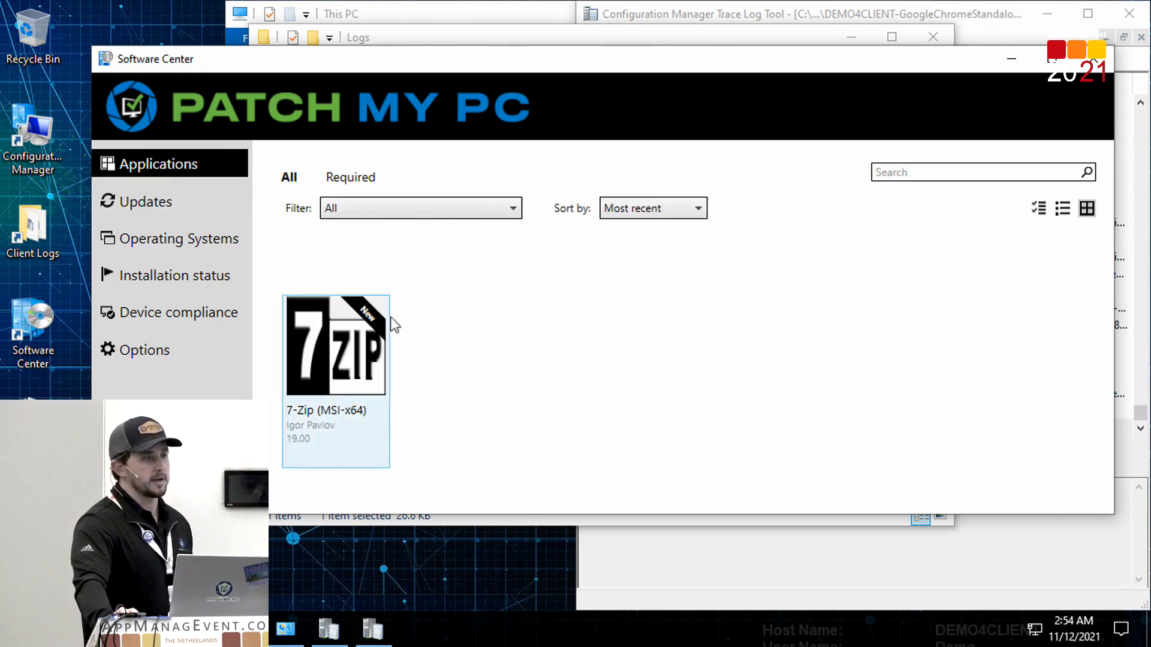
click(375, 346)
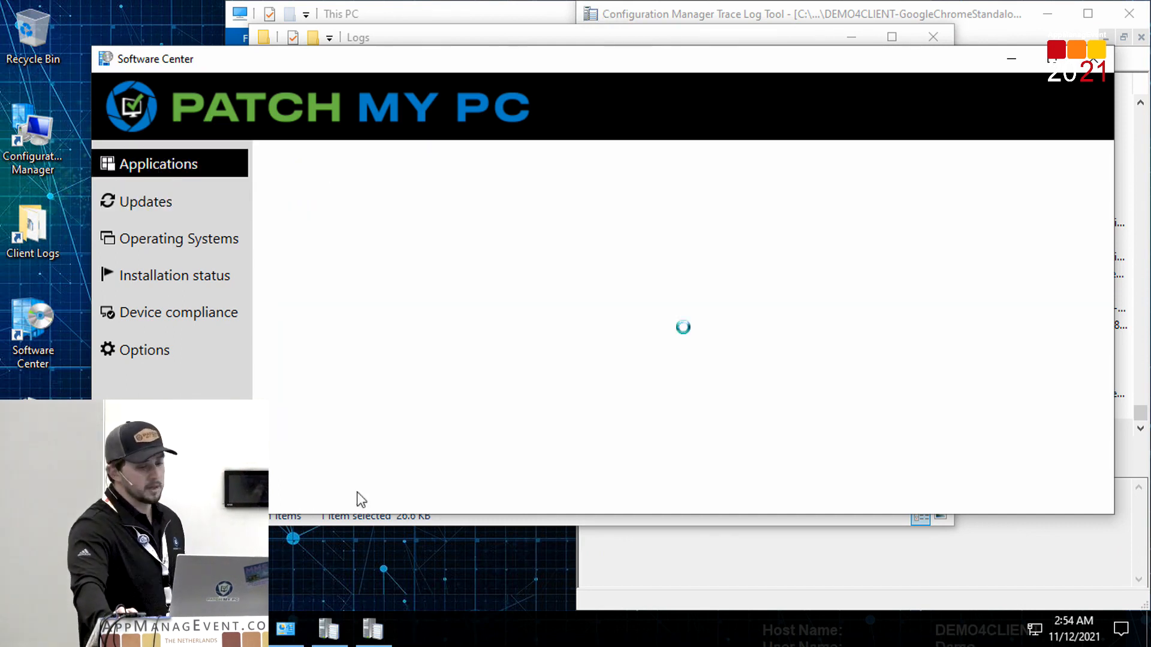
Step: Refresh the installed programs list to check the Google Chrome and Notepad++ versions, and minimize Programs and Features
click(288, 627)
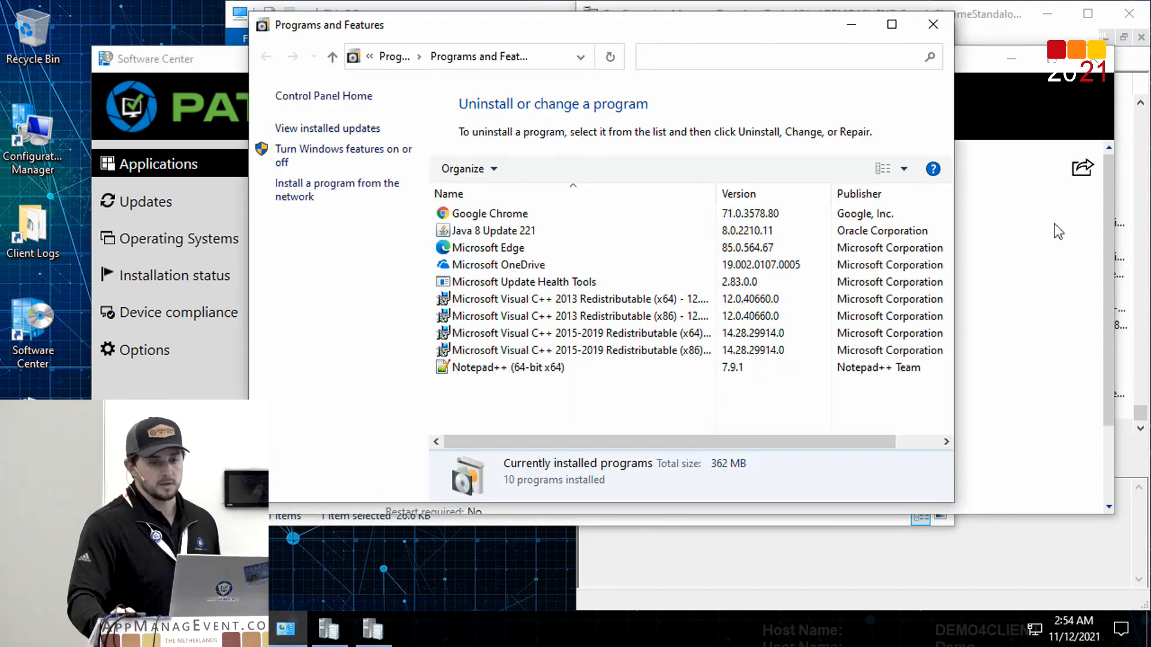
click(786, 220)
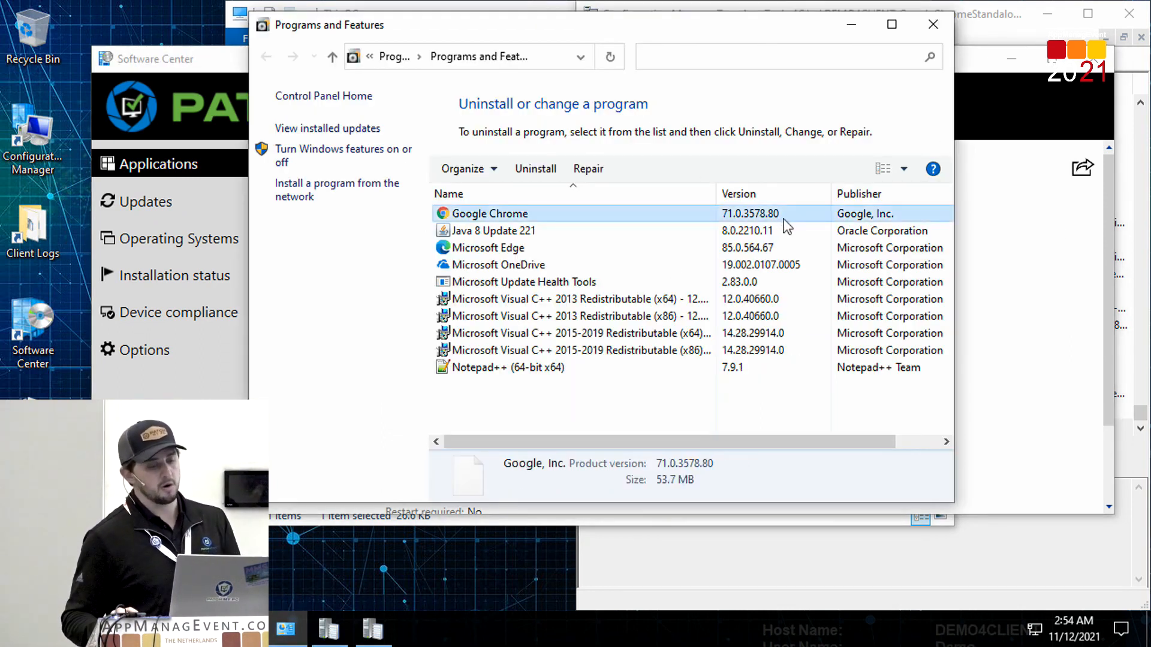
click(607, 58)
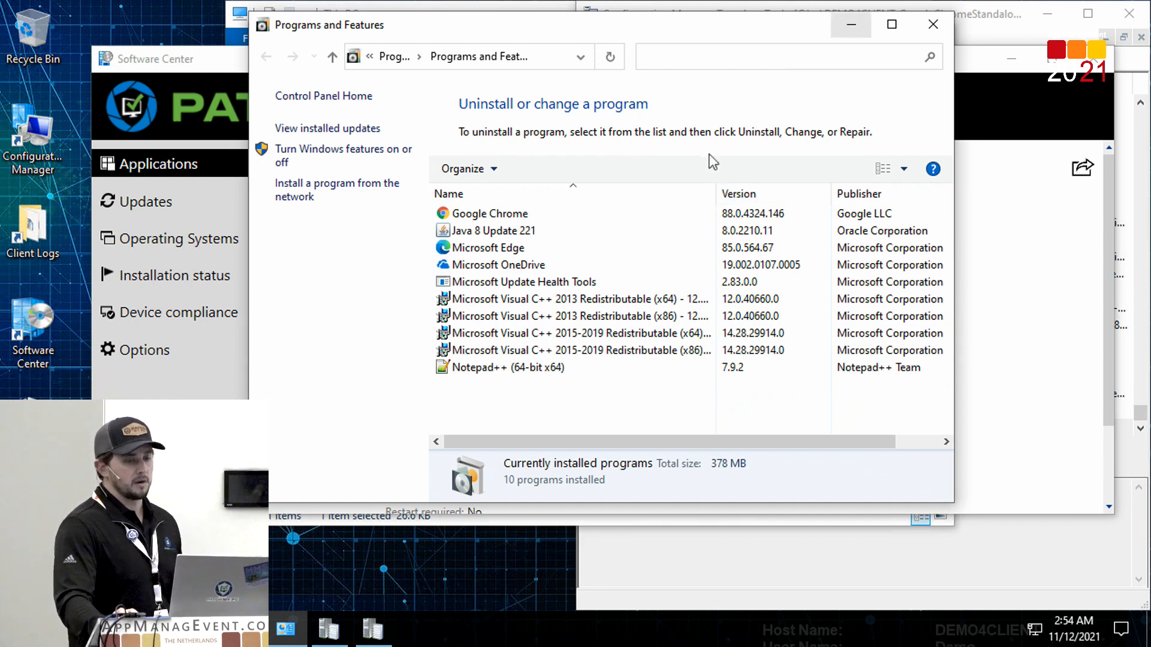
click(851, 25)
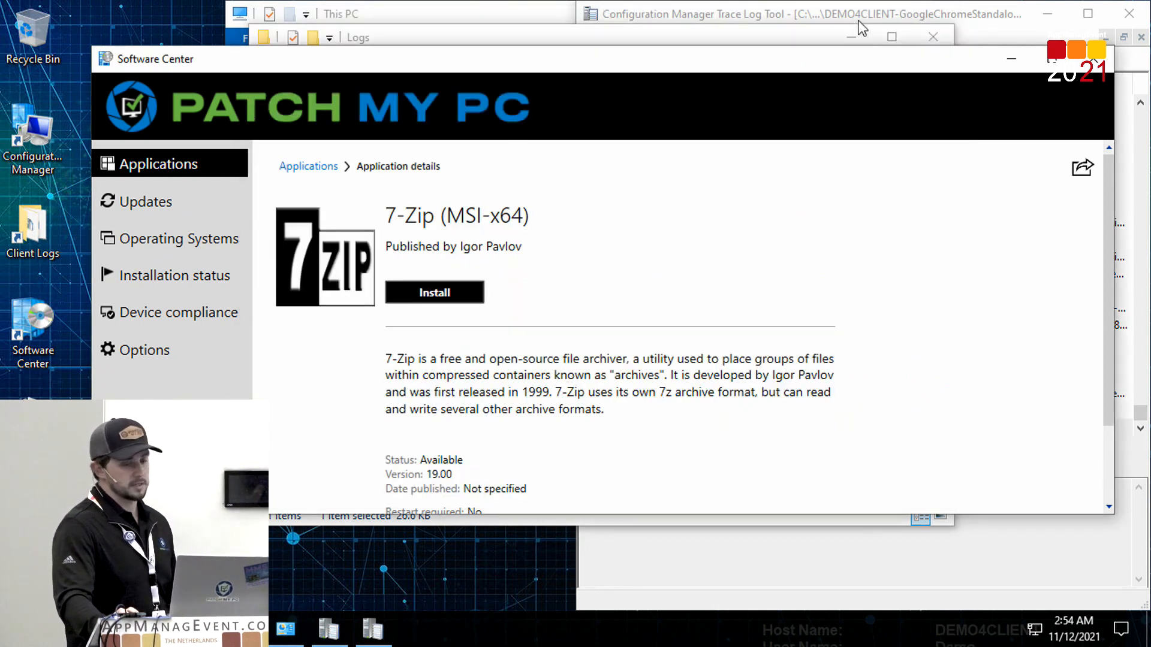
Step: Start installing 7-Zip (MSI-x64) from Software Center and bring up the CCM Logs folder
click(420, 300)
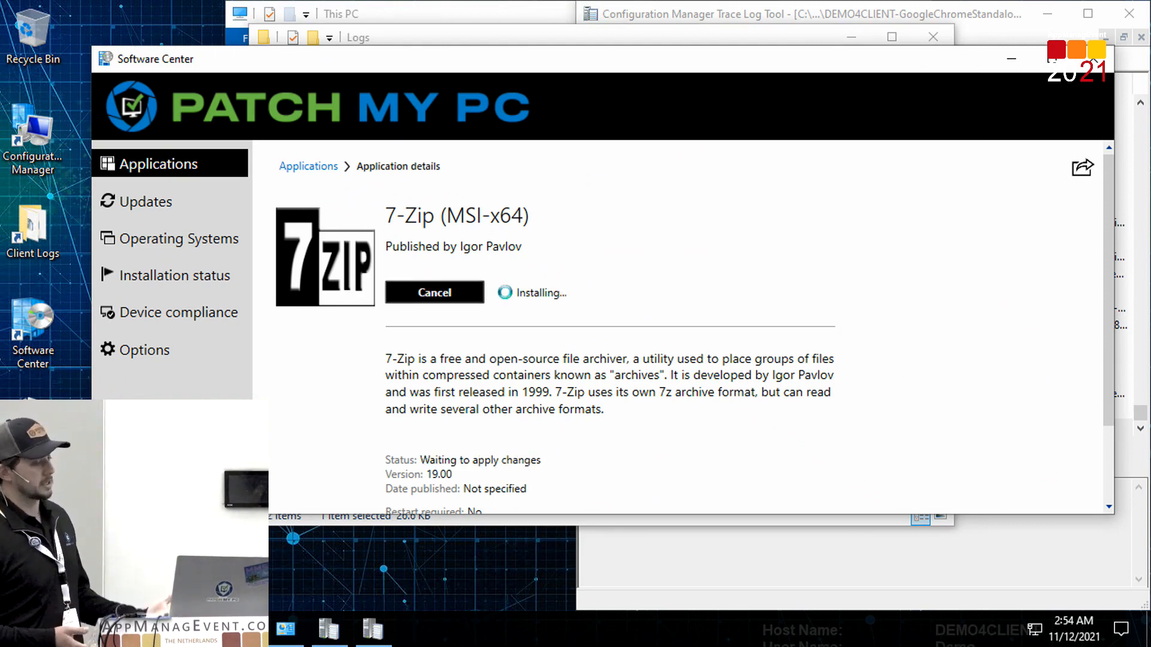
click(1055, 30)
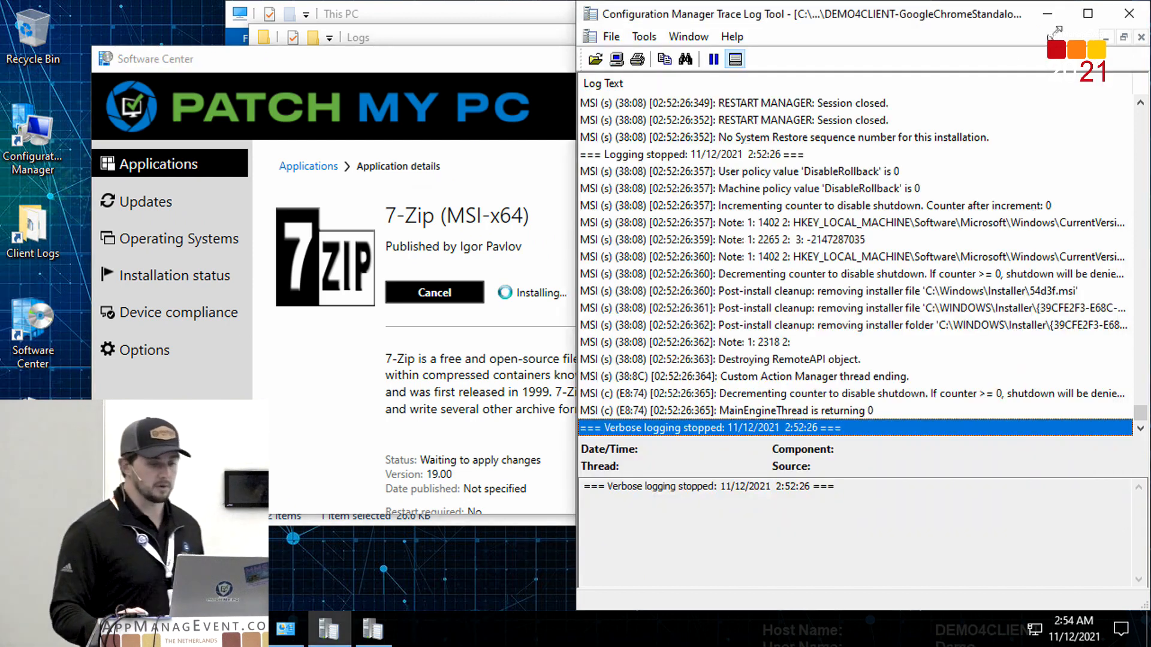
click(241, 629)
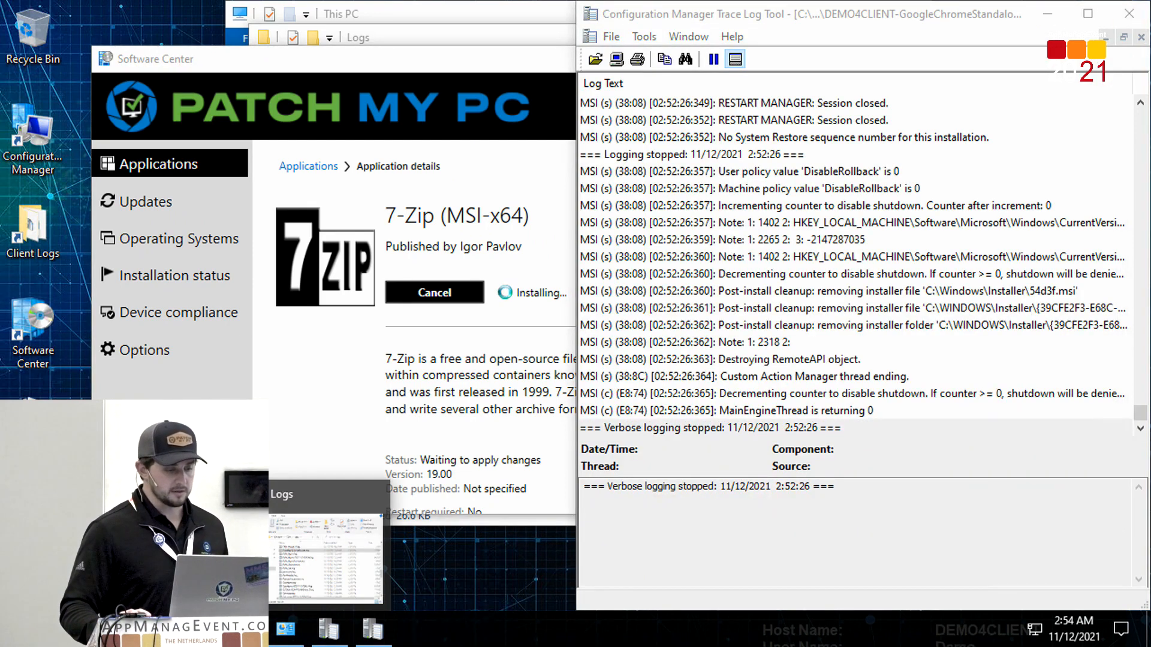
click(309, 550)
Step: Check AppDiscovery.log for the 7-Zip detection, close it, and open AppEnforce.log to examine the app enforcement
click(427, 419)
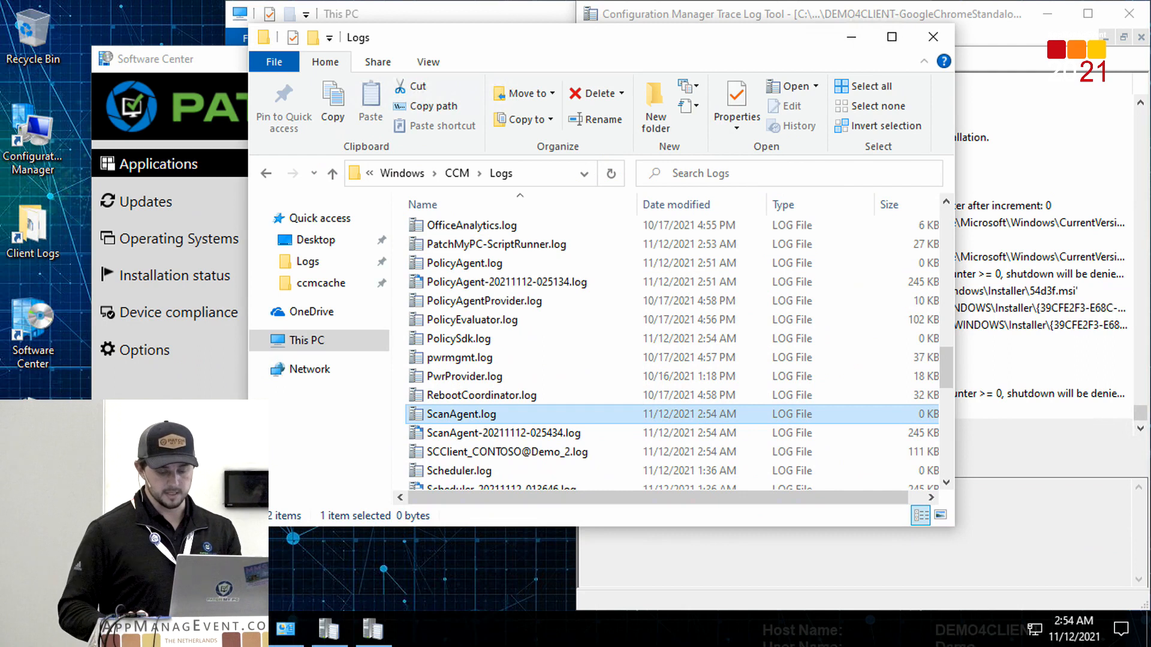
key(Home)
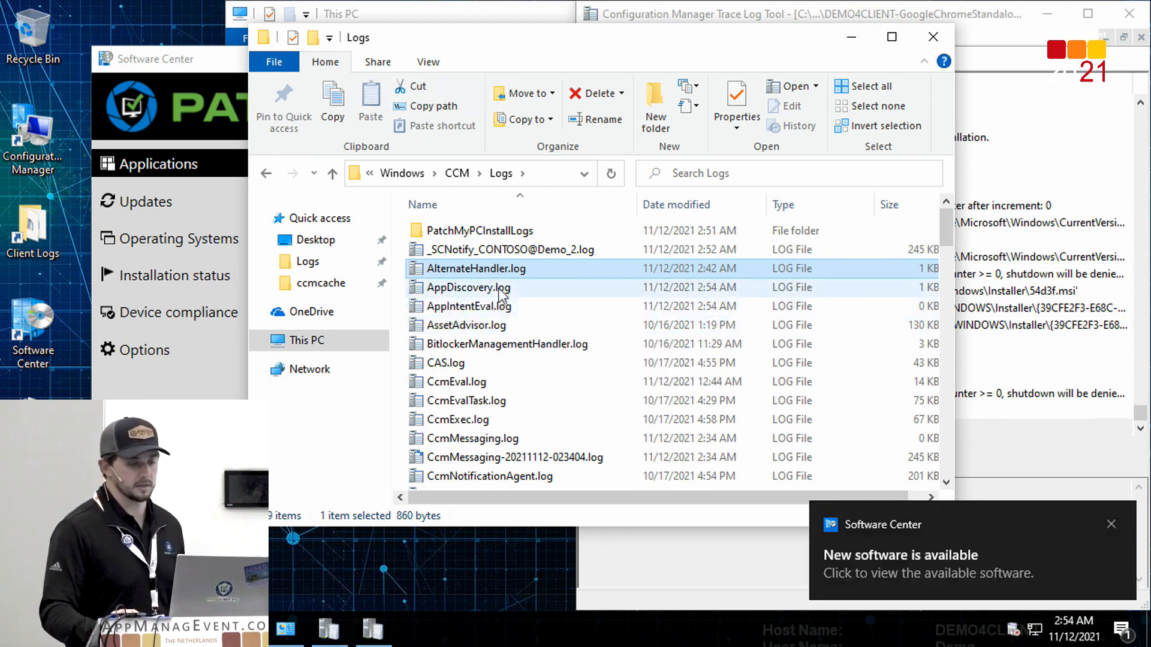
double_click(500, 289)
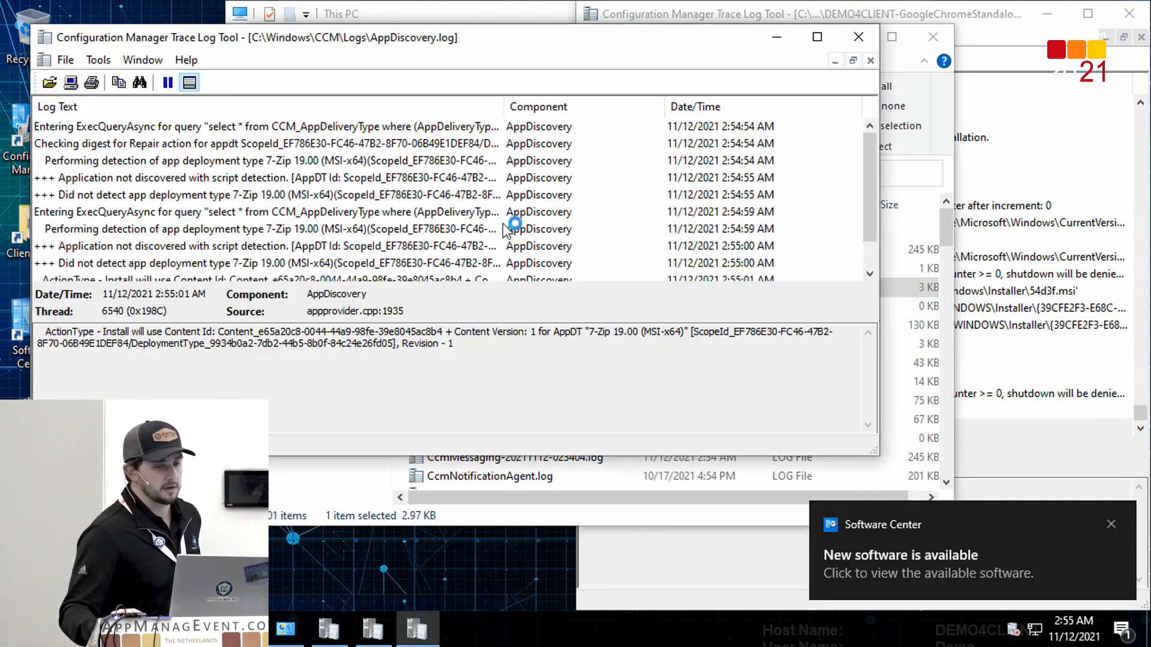
click(858, 37)
double_click(474, 325)
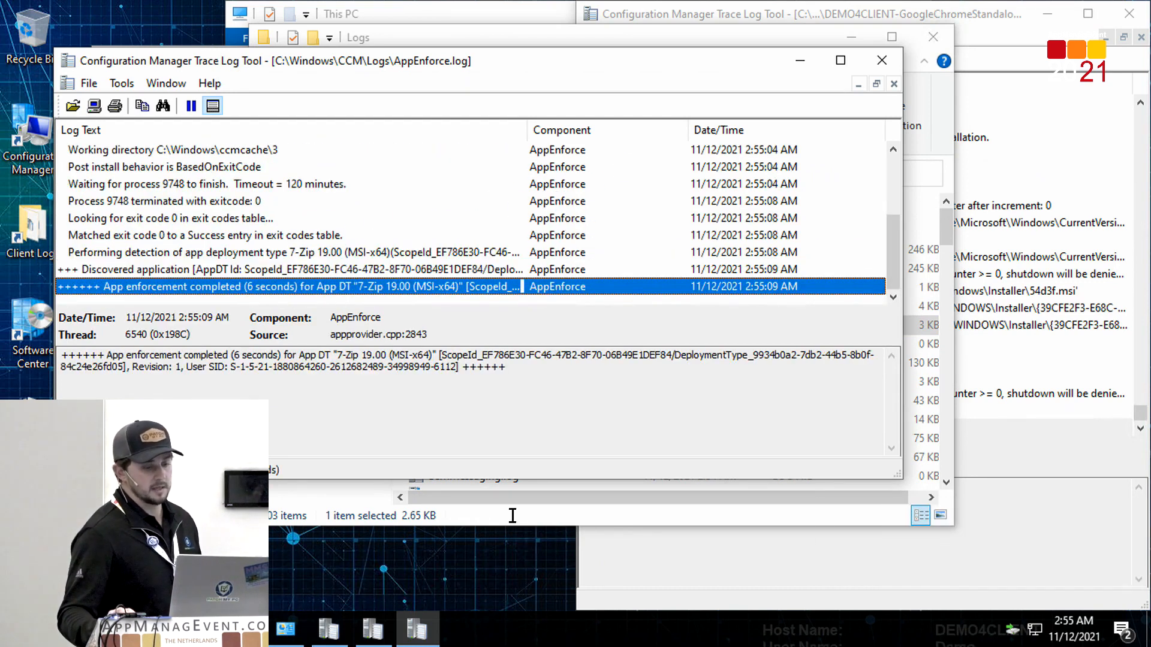
Step: Examine the 7-Zip installation entries in PatchMyPC-ScriptRunner.log, including the line running 7z1900-x64.msi
click(377, 634)
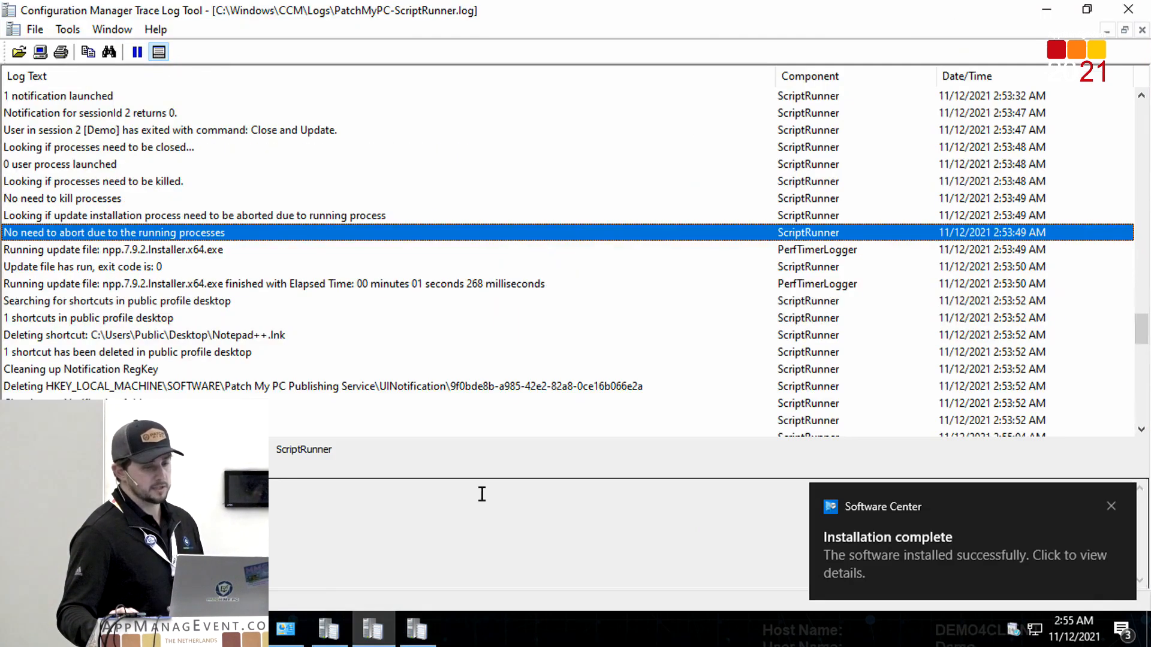
scroll(480, 363, down, 5)
click(479, 358)
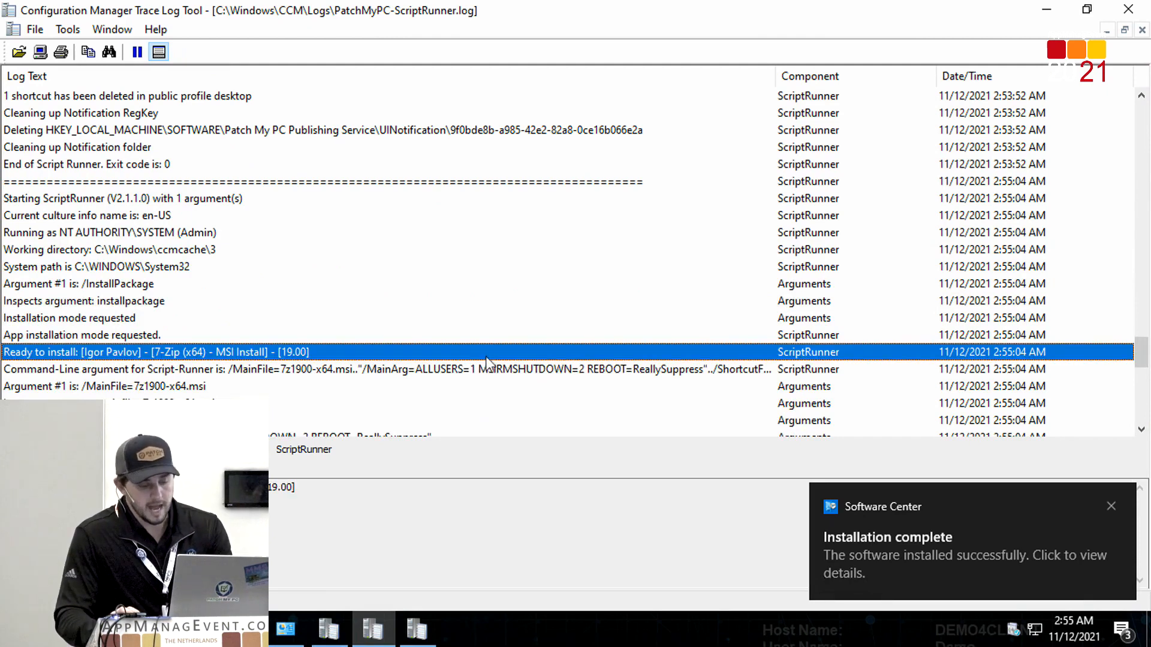
key(End)
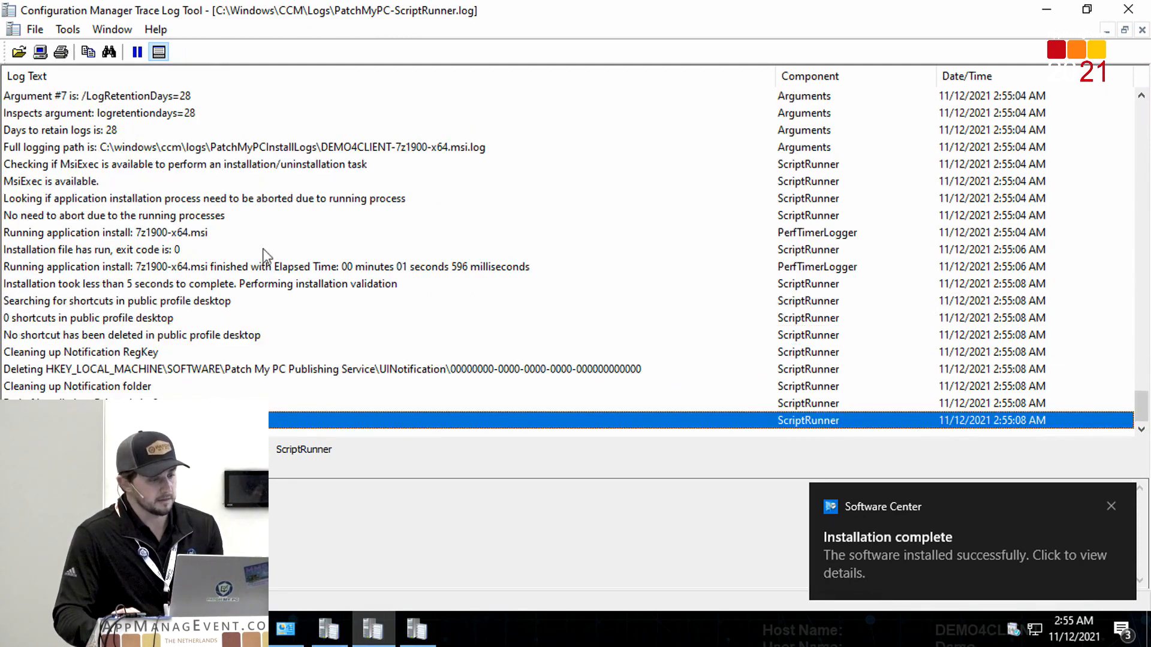
click(208, 235)
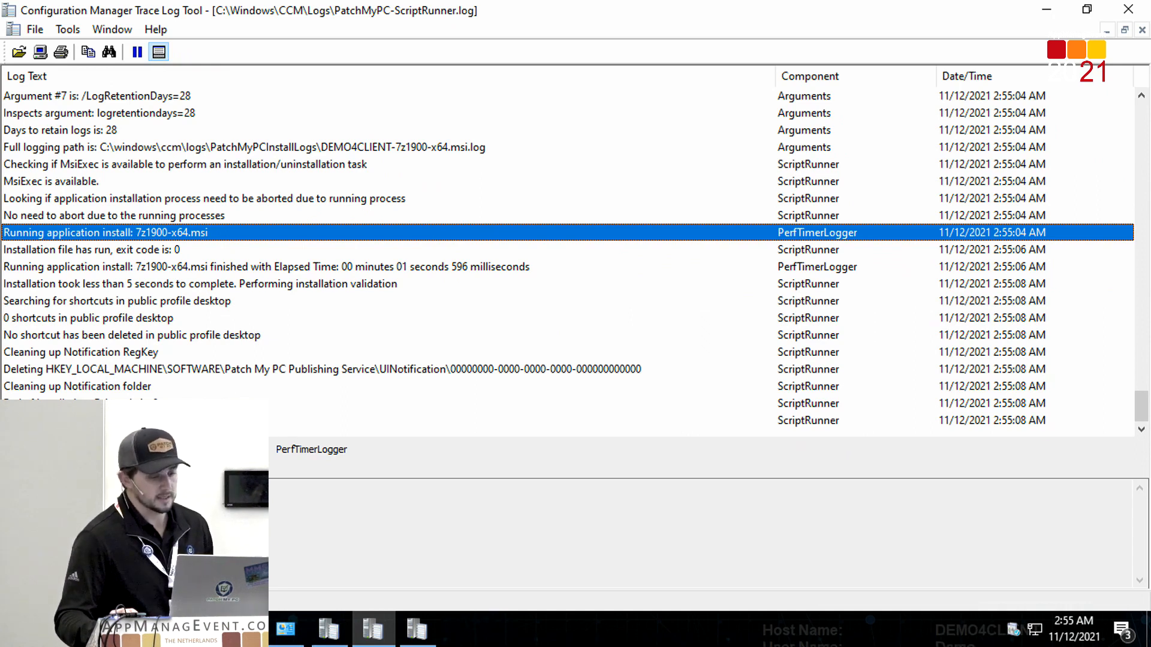
Step: Open the 7-Zip MSI log DEMO4CLIENT-7z1900-x64.msi.log from the PatchMyPCInstallLogs folder
click(241, 630)
click(298, 563)
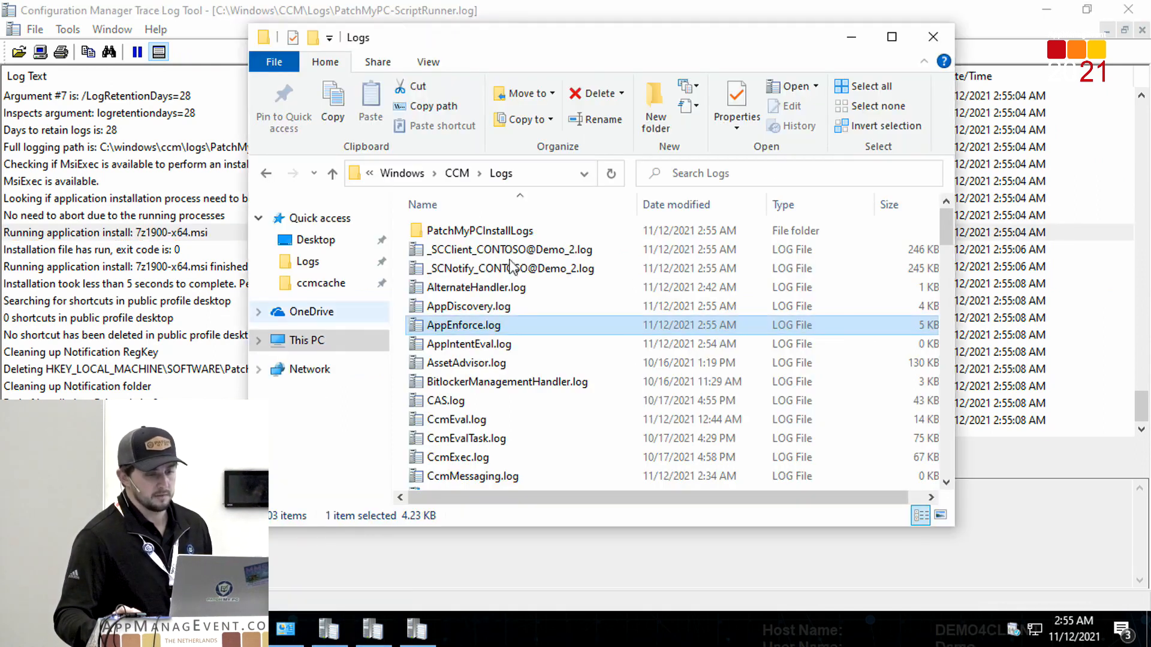
click(497, 234)
double_click(496, 234)
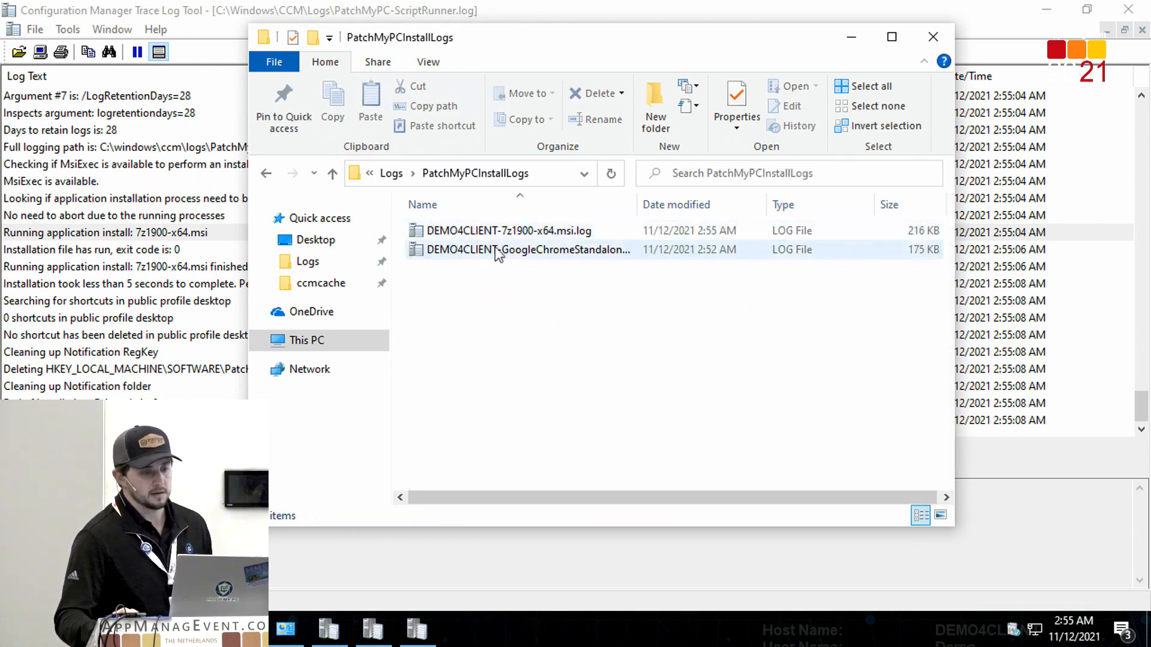
double_click(500, 233)
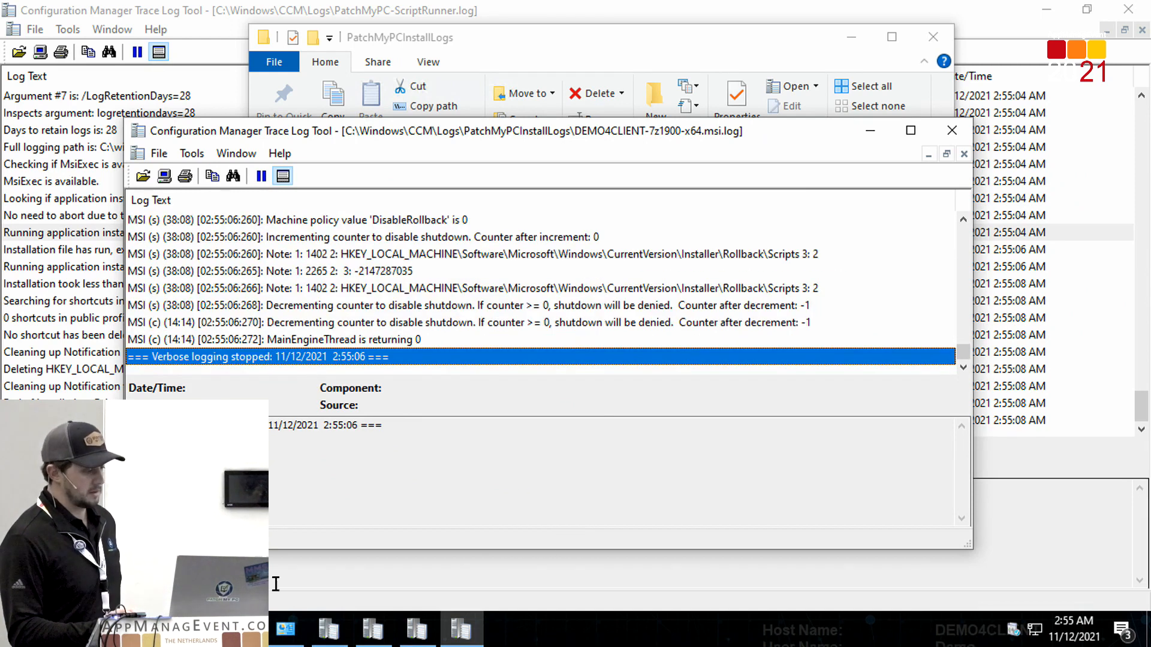
Step: Refresh the list in Programs and Features to check that 7-Zip is installed
click(277, 633)
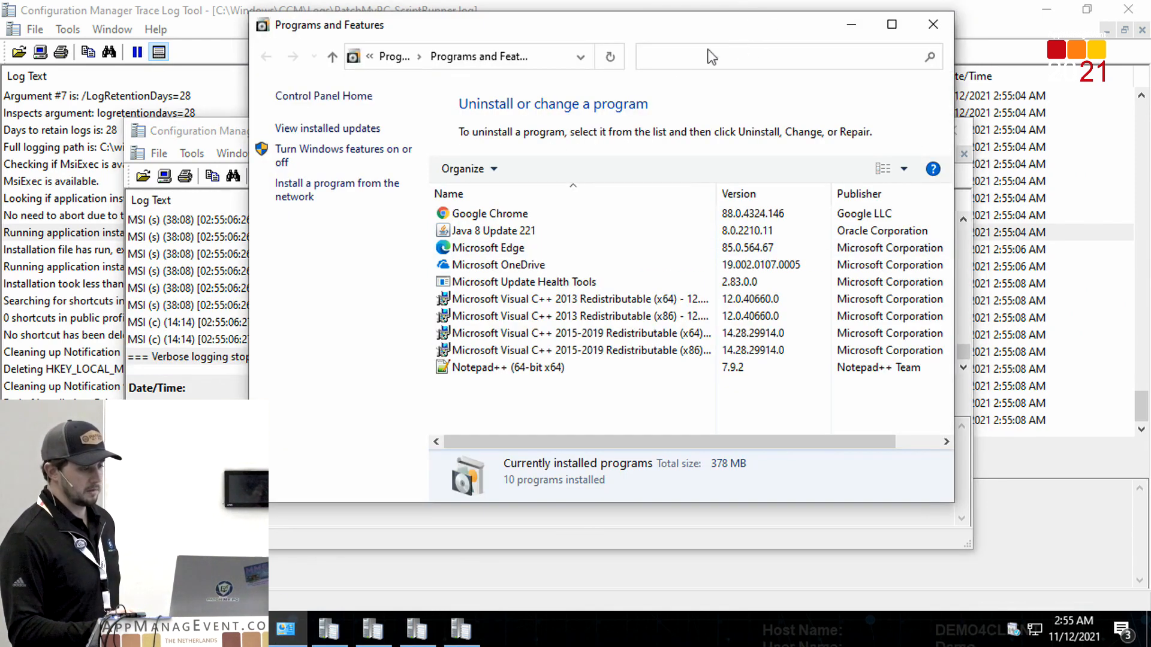
click(600, 61)
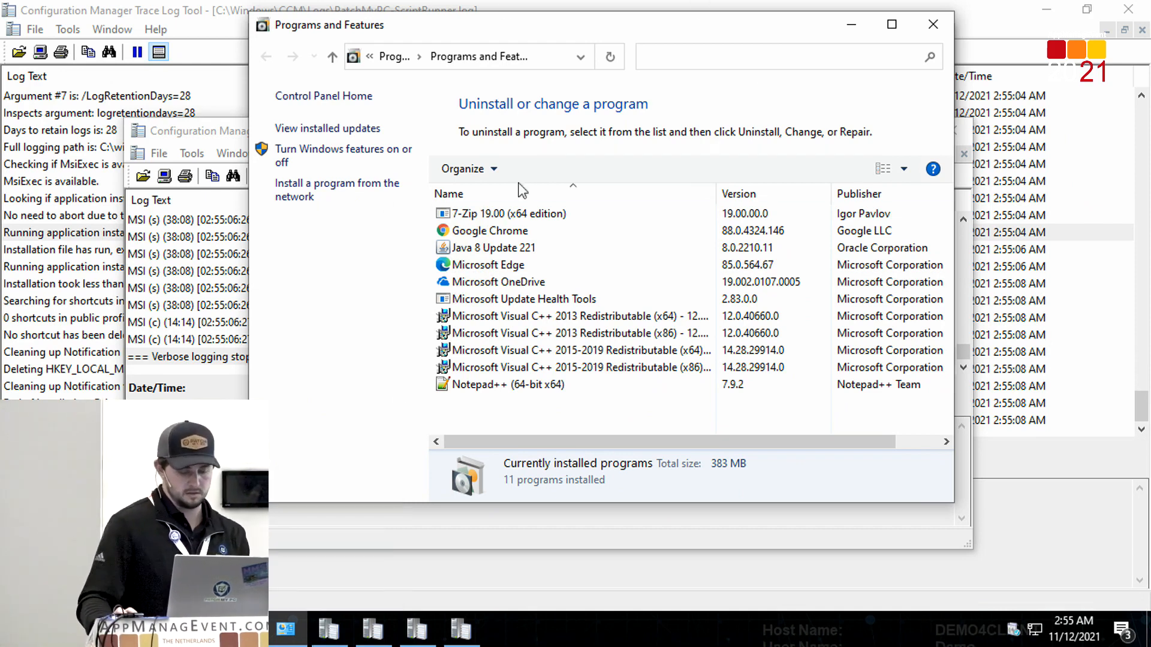
Step: Open Task Manager on the host and switch to the remote session showing the 7-Zip application source folder
key(ctrl+alt+Delete)
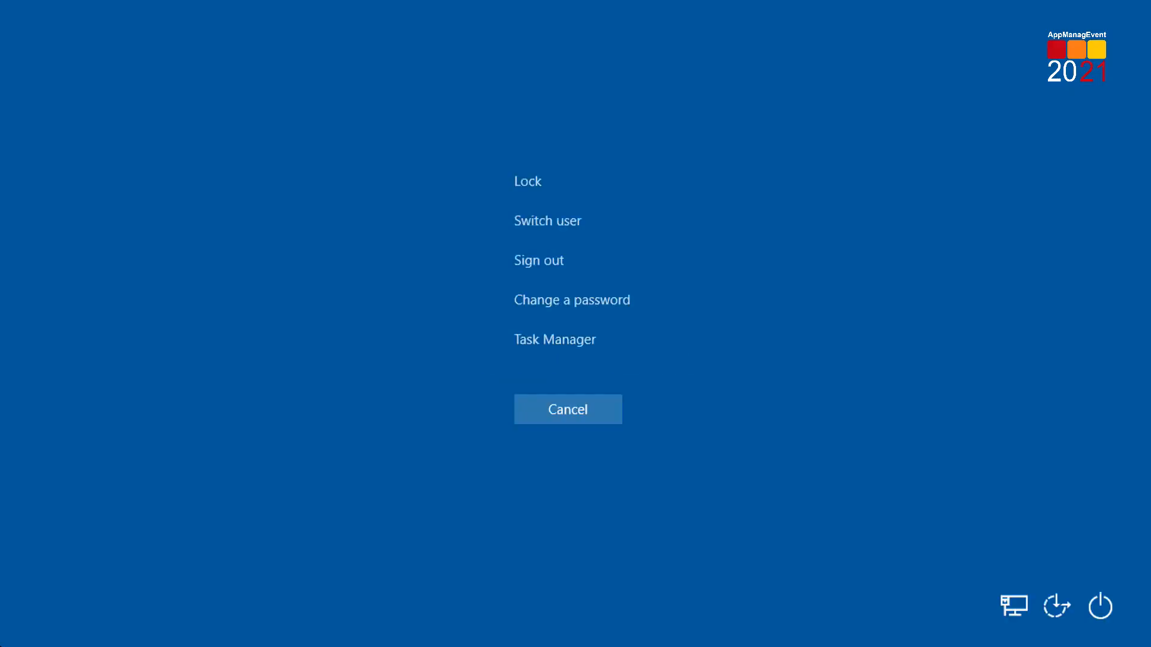
click(587, 341)
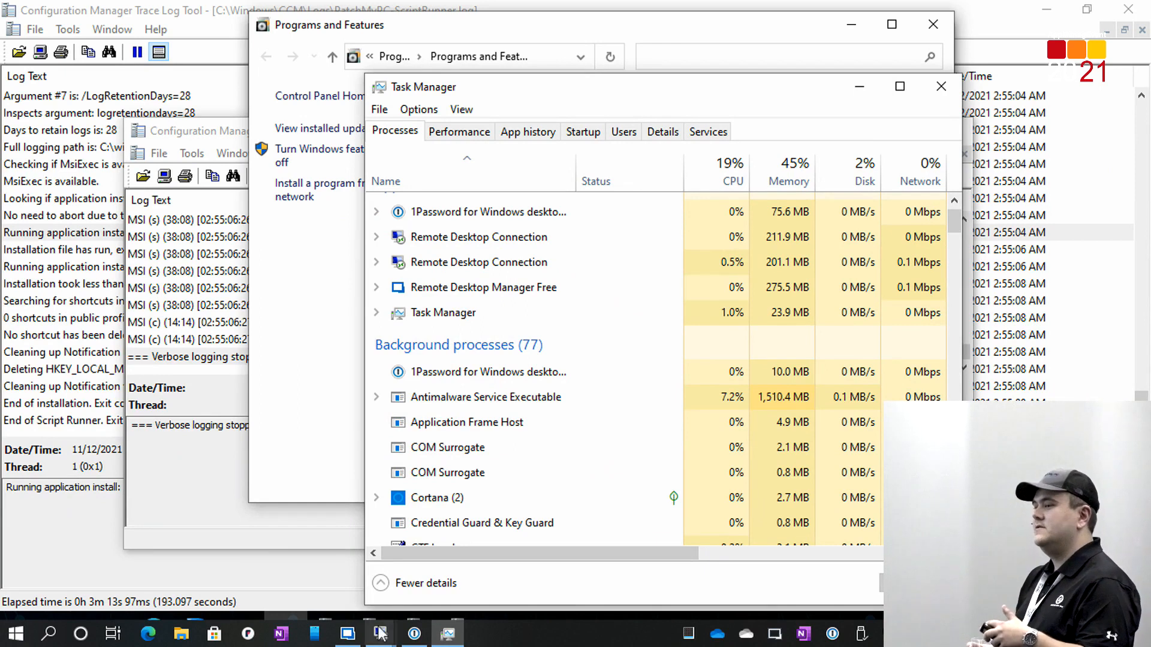
click(380, 634)
click(352, 578)
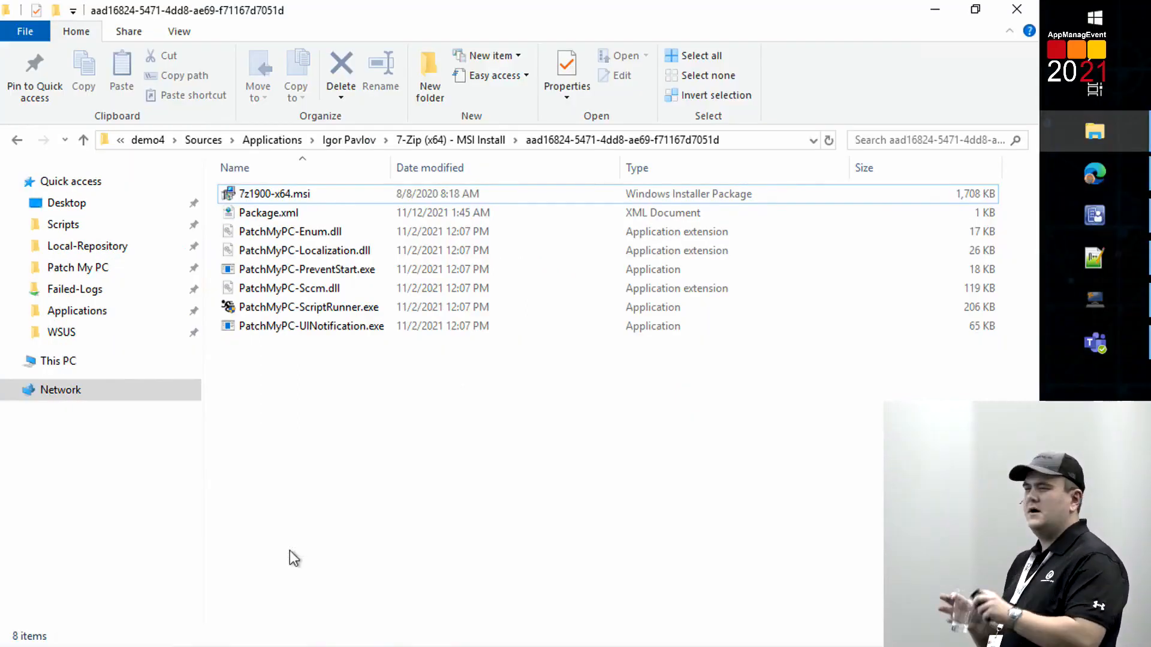
Step: Copy the local content repository path from the Advanced settings of the Patch My PC Publishing Settings
click(1097, 301)
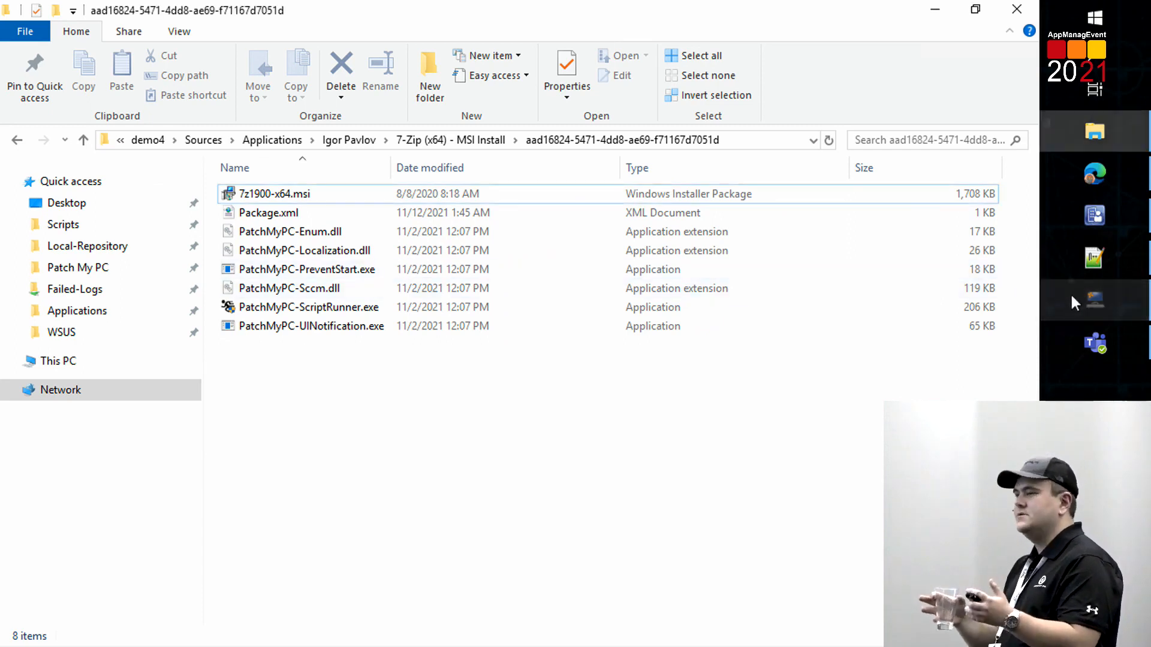
click(879, 99)
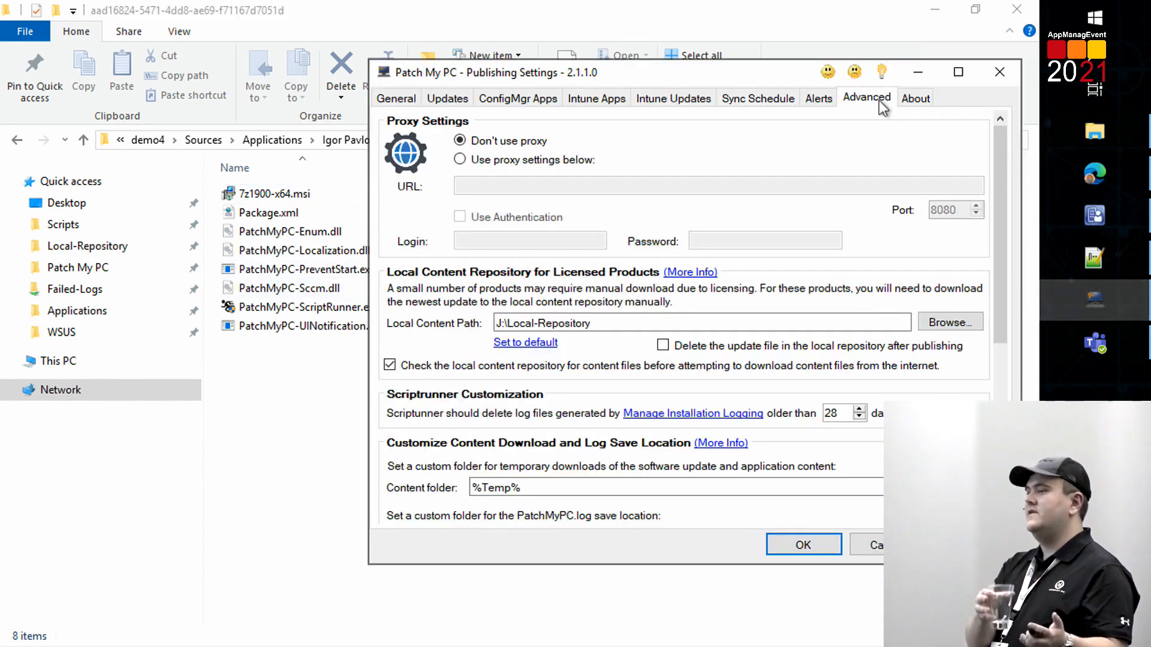
drag(593, 324, 495, 324)
key(ctrl+c)
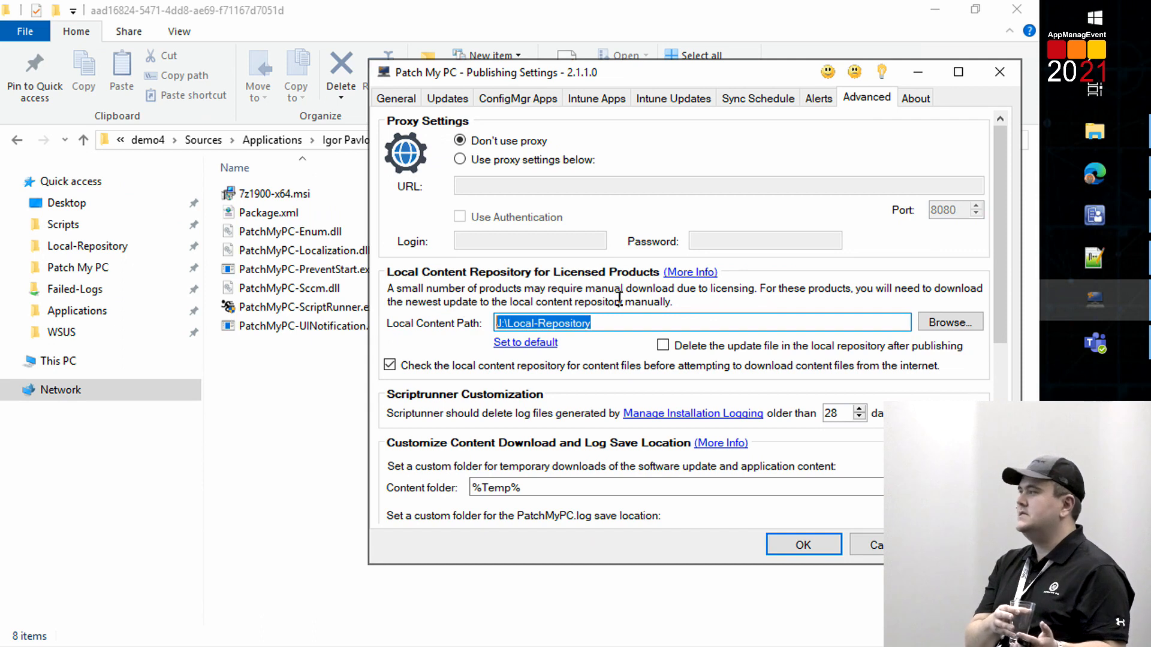
Step: Open J:\Local-Repository in File Explorer using the copied path, and restore and widen the window to show all file details
click(1097, 126)
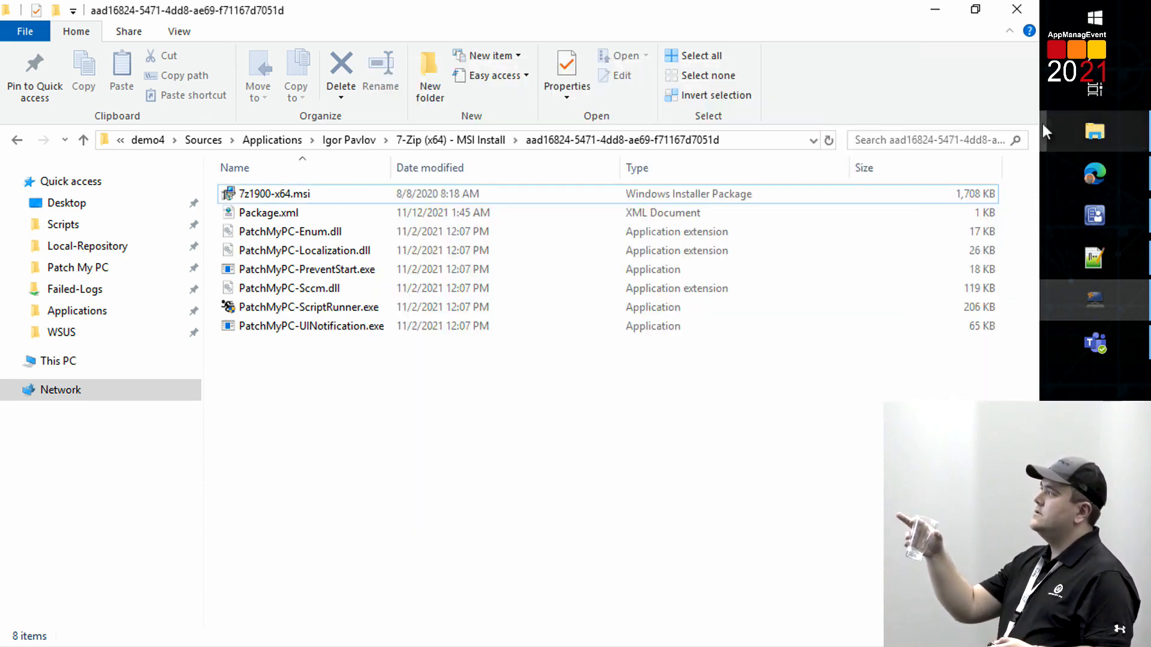
click(734, 139)
key(ctrl+v)
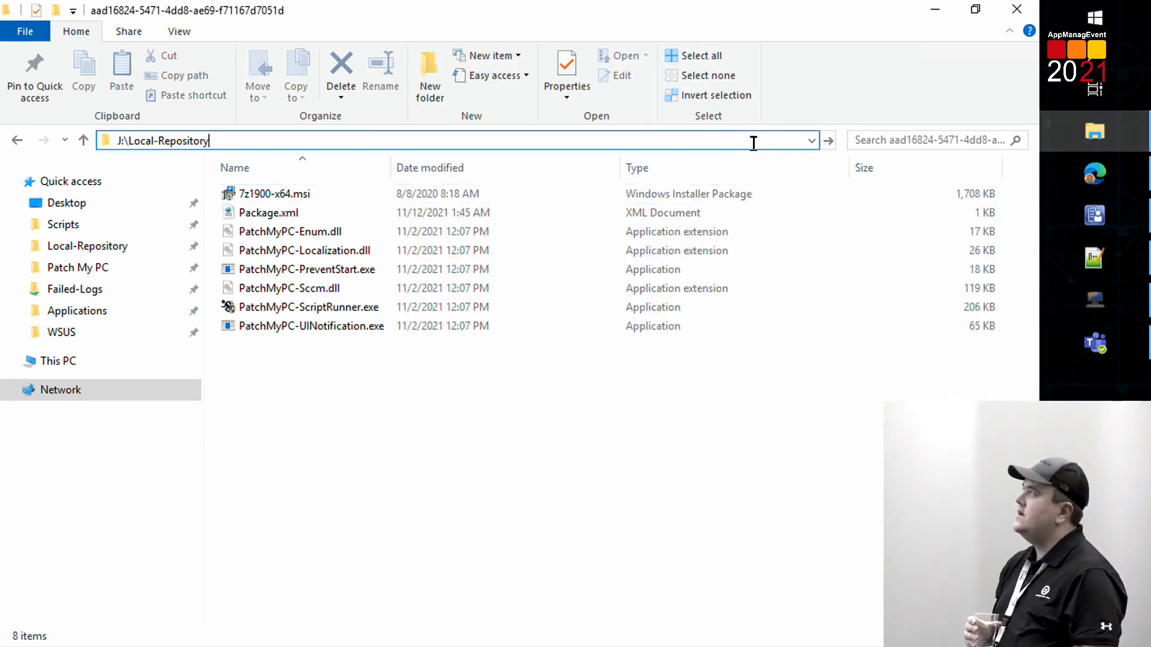
key(Return)
double_click(329, 12)
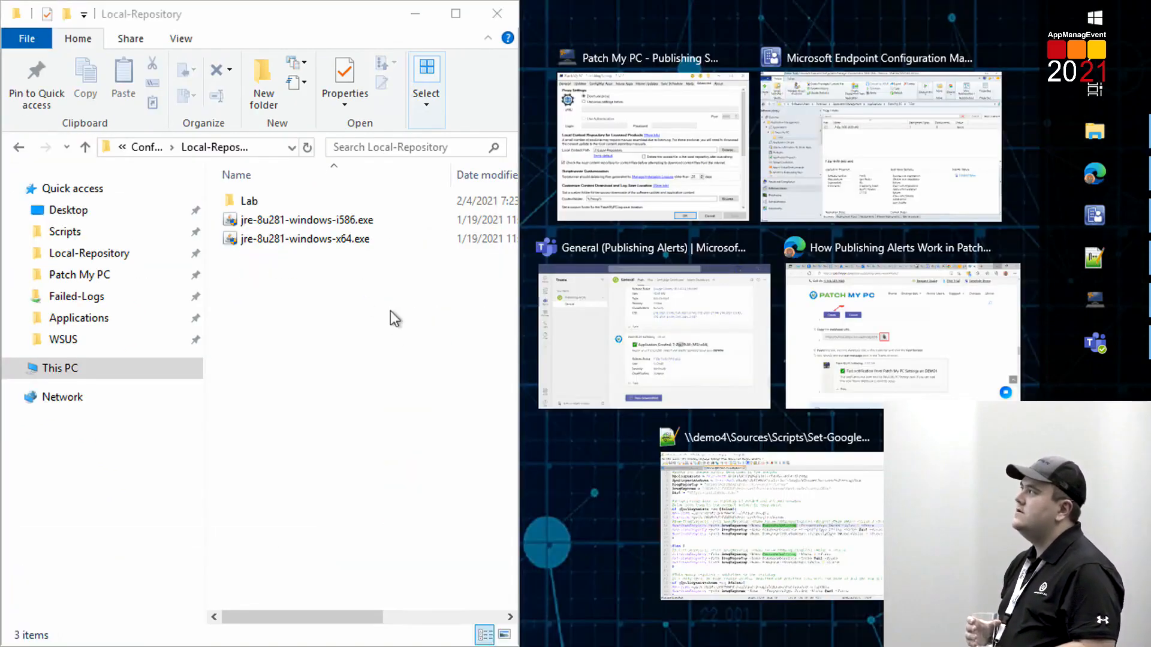
click(390, 317)
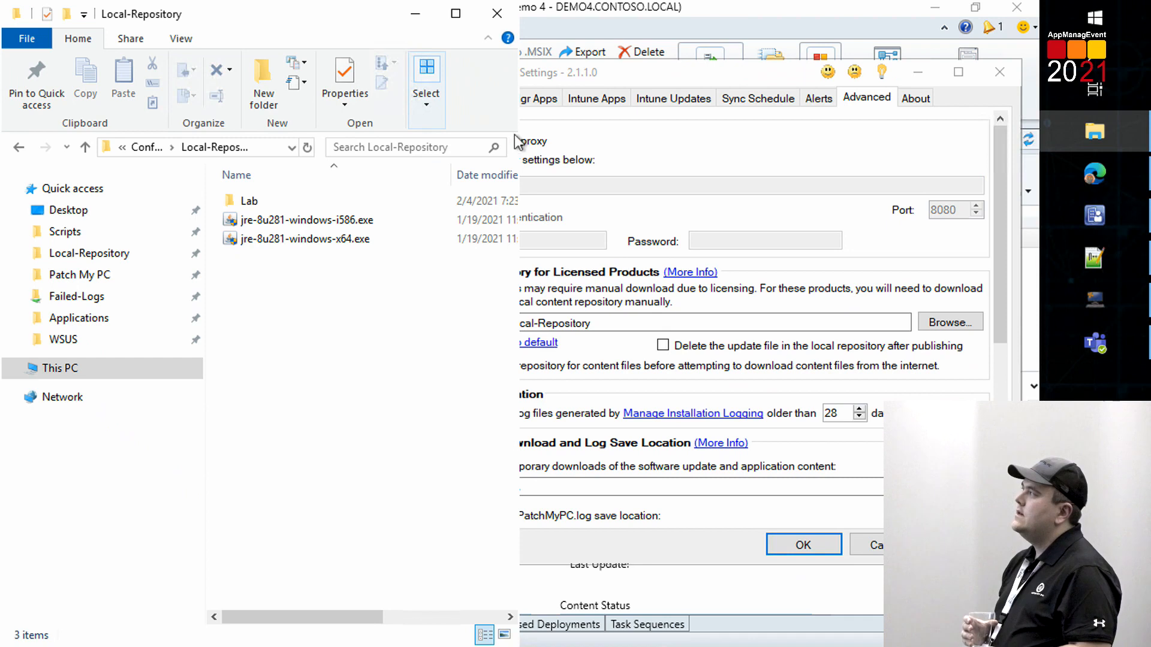
drag(527, 127, 856, 162)
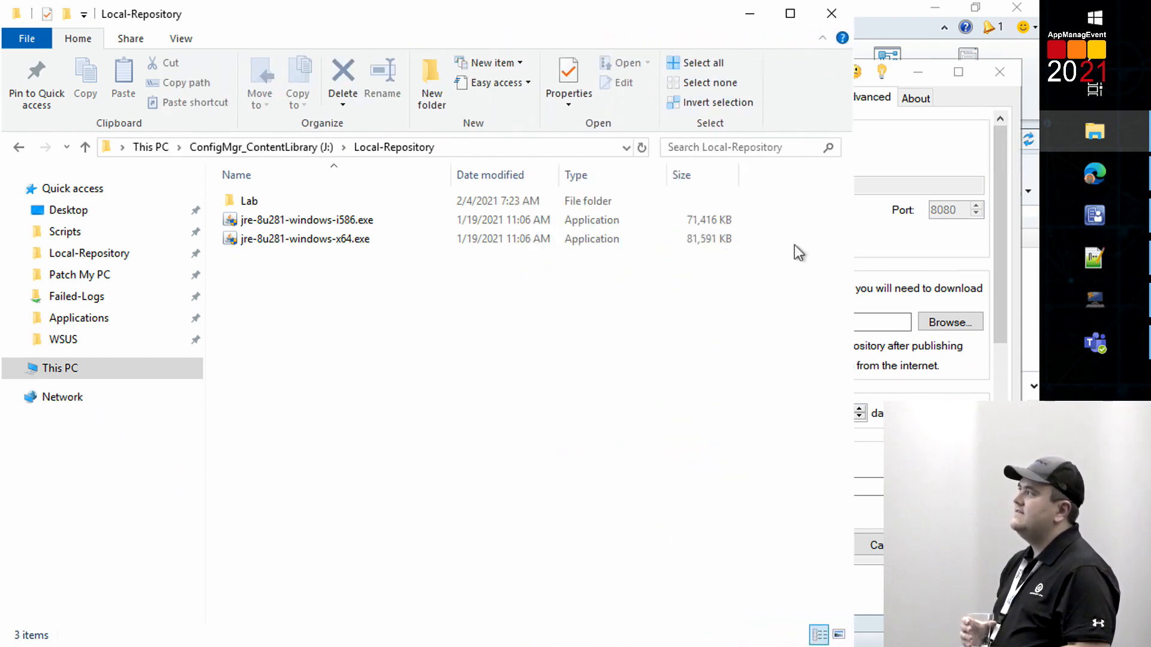
Step: Move jre-8u281-windows-i586.exe and jre-8u281-windows-x64.exe from Local-Repository to the root of the J: drive
click(336, 238)
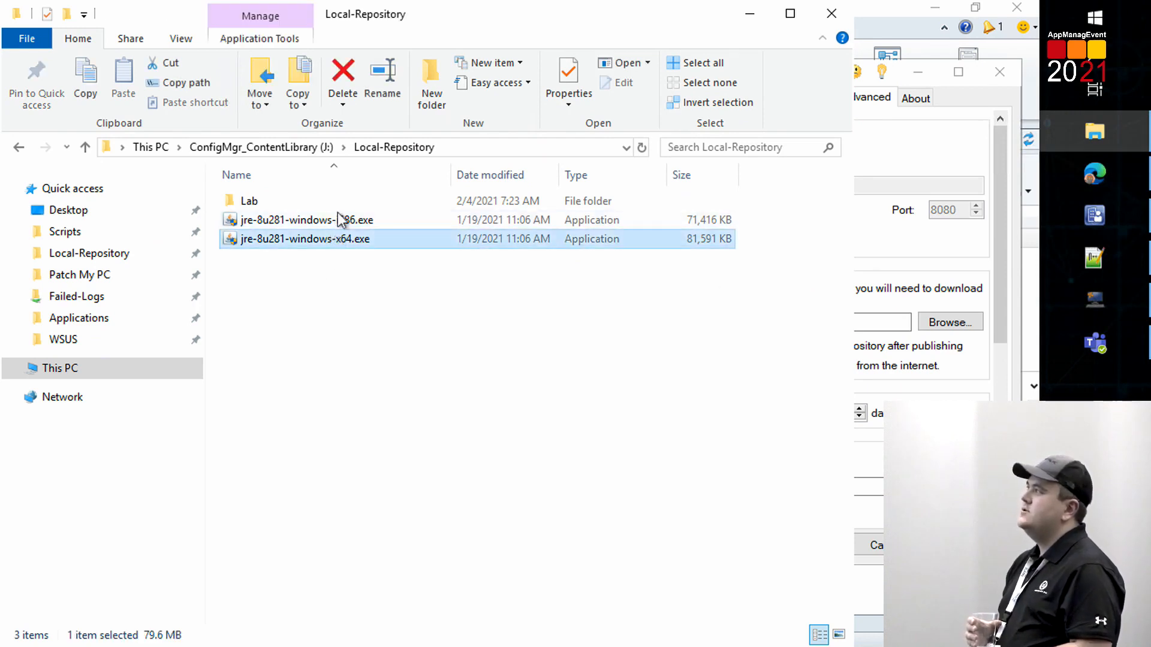
ctrl+click(343, 223)
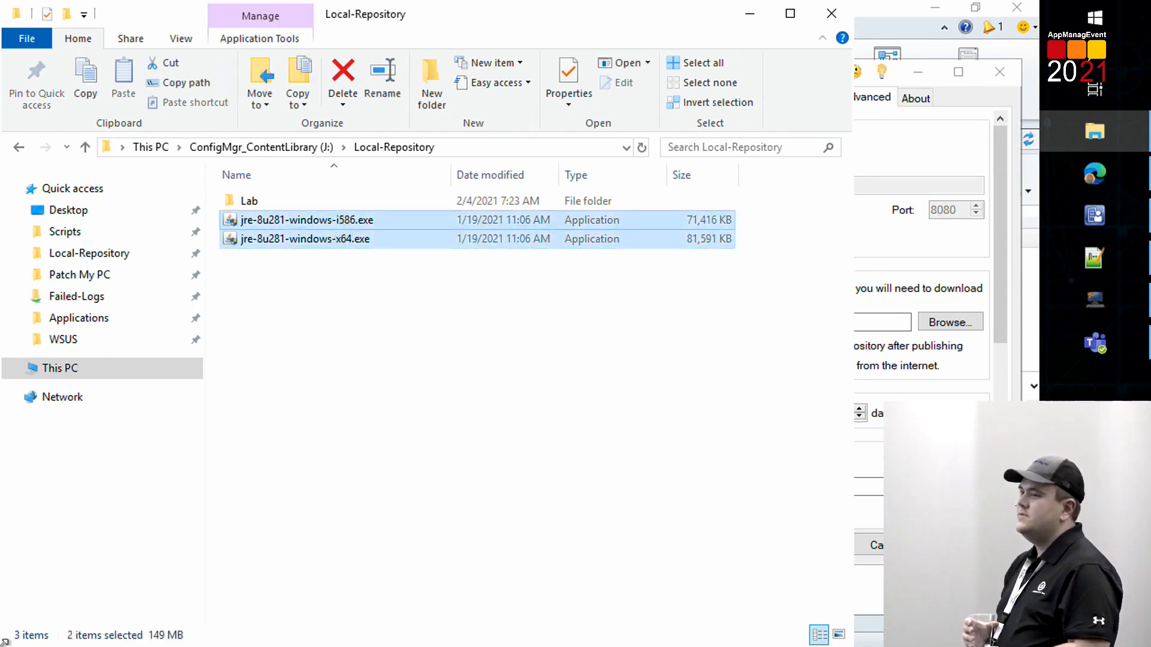
key(shift+Delete)
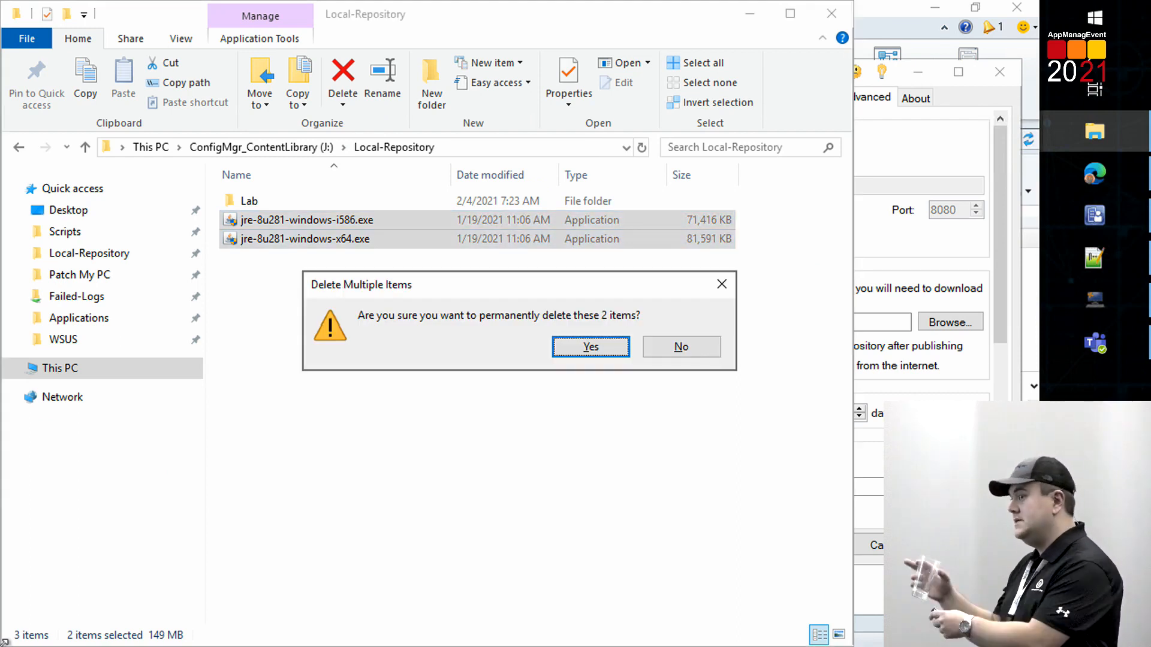
click(693, 347)
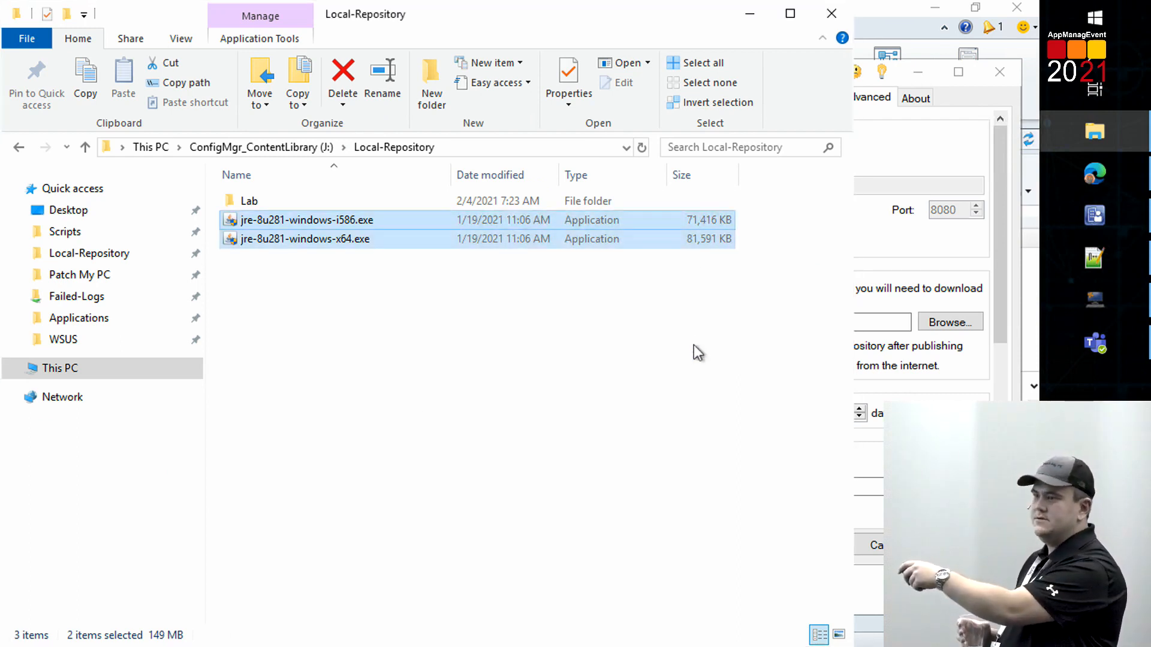
click(326, 145)
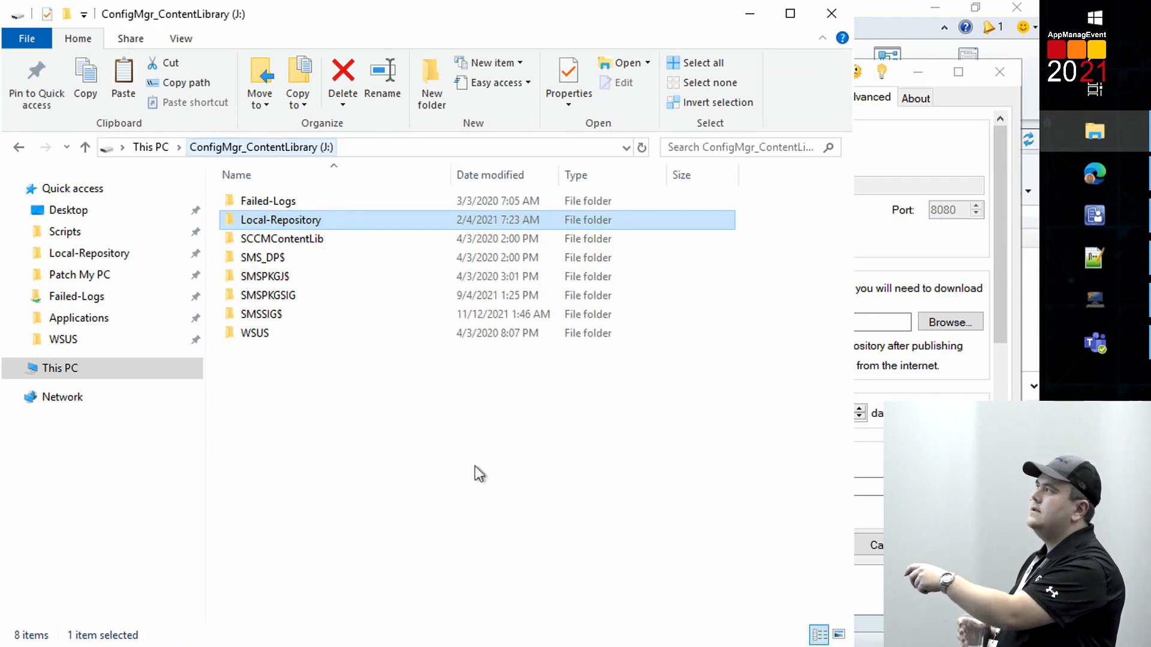
key(ctrl+v)
click(300, 219)
click(307, 245)
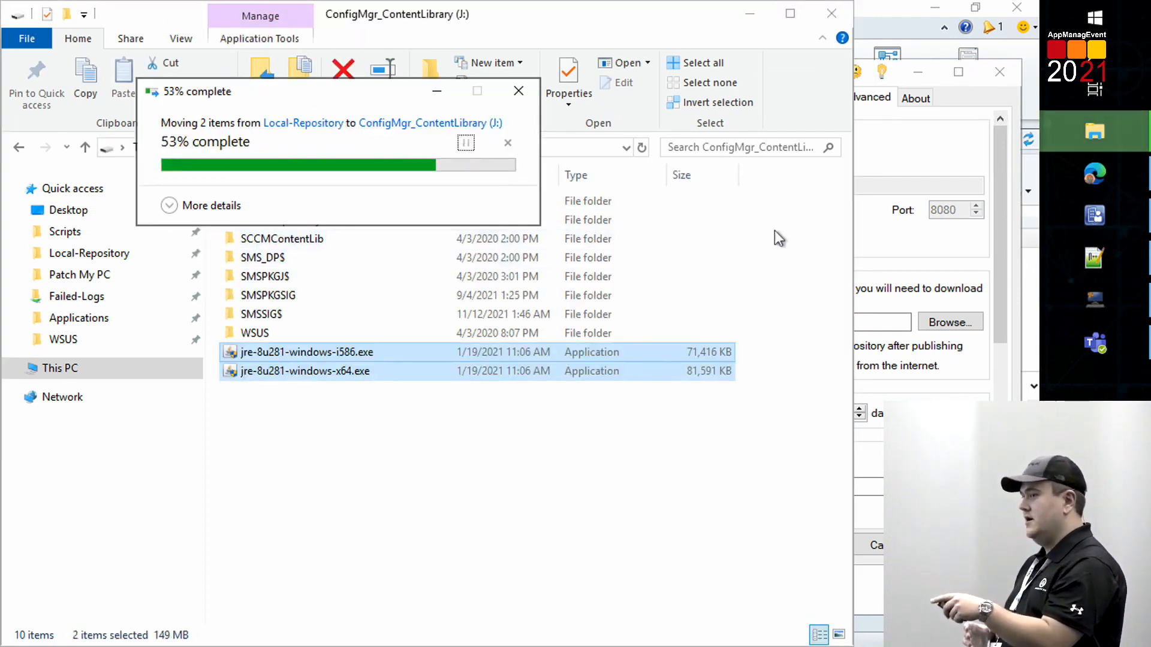
Step: Search the ConfigMgr Apps products in Publishing Settings for Oracle Java and enable Oracle Java 8 (x64)
click(948, 270)
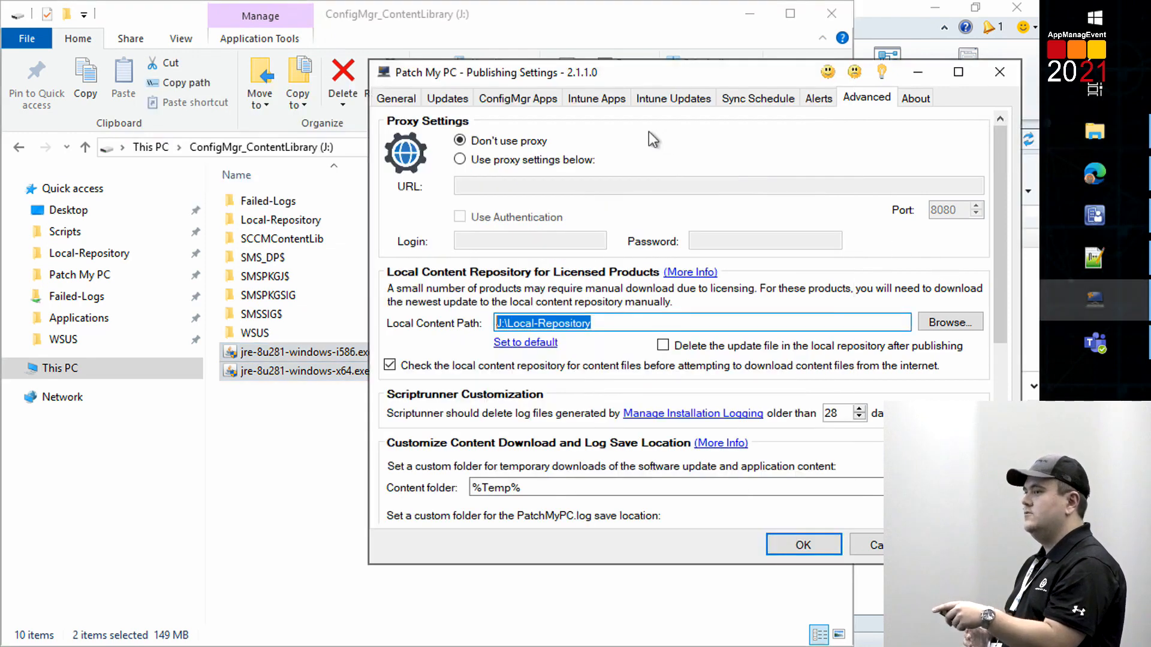
click(520, 99)
key(ctrl+f)
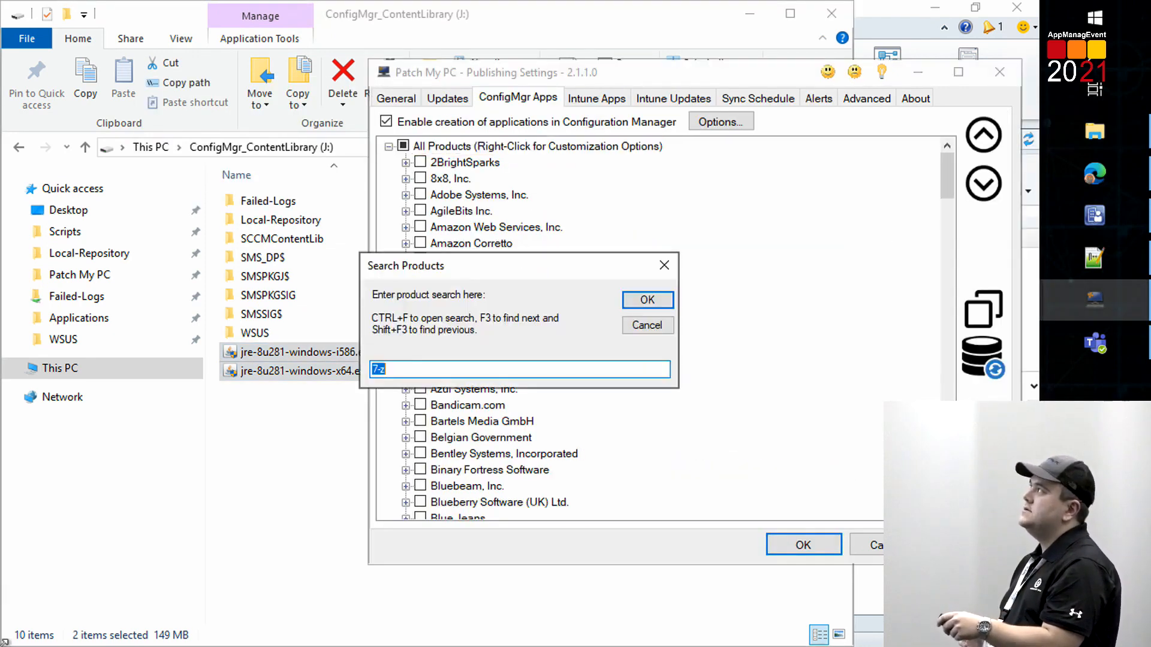
key(Return)
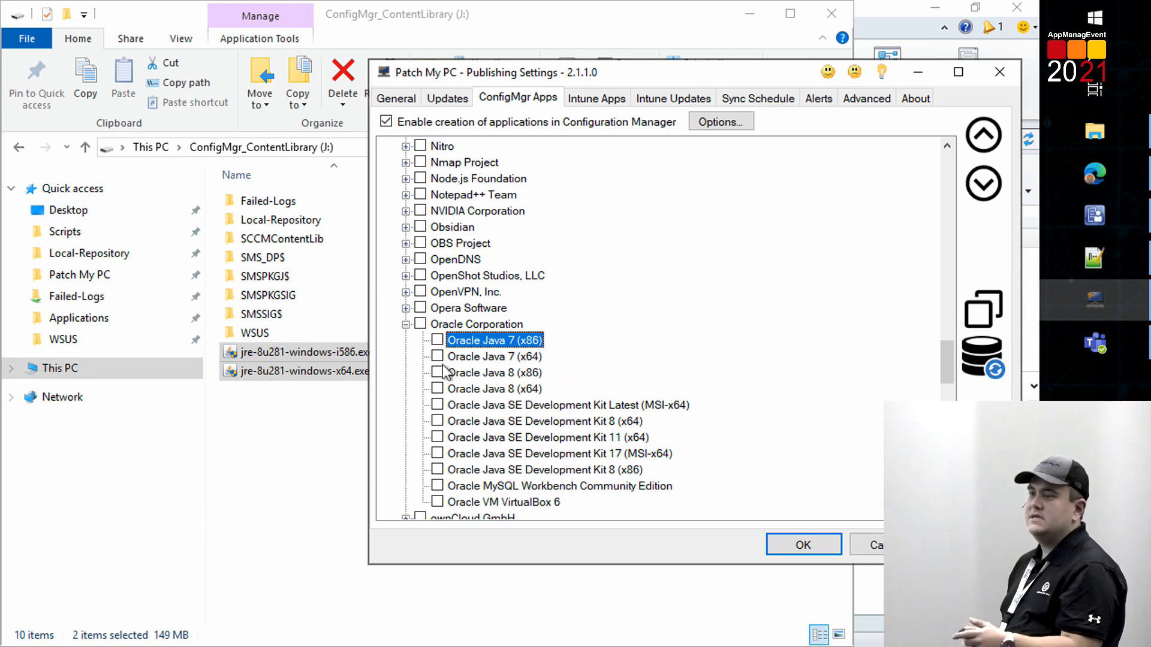
right_click(495, 389)
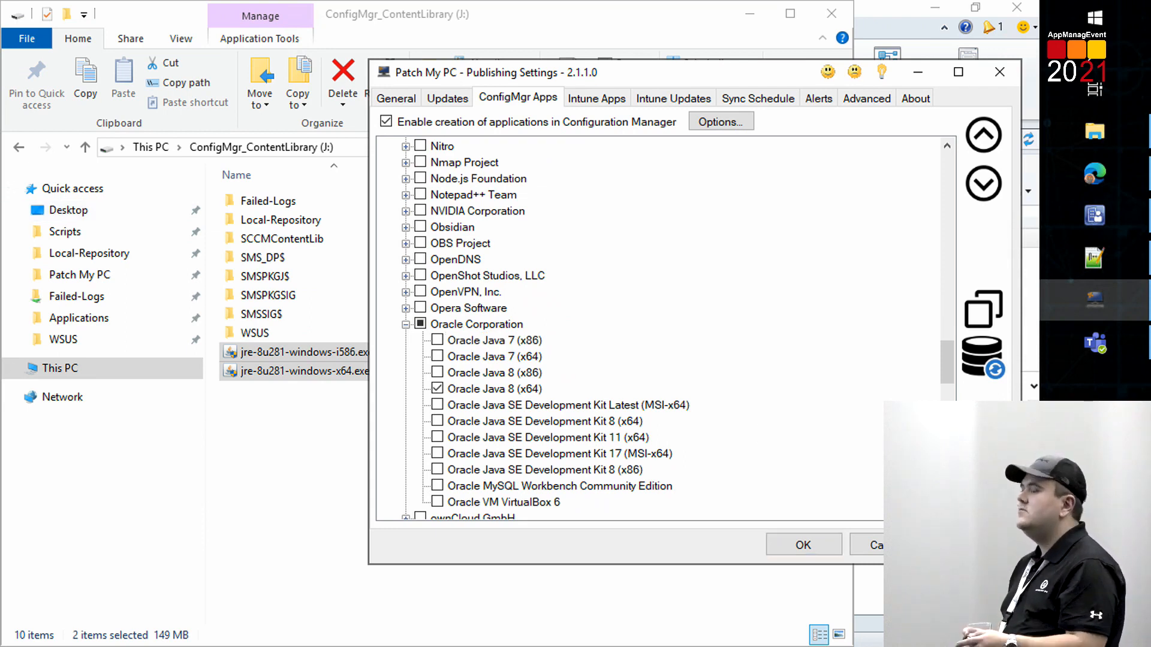
Step: Run the publishing service sync manually and open PatchMyPC.log to follow its processing
click(783, 101)
click(918, 503)
key(Return)
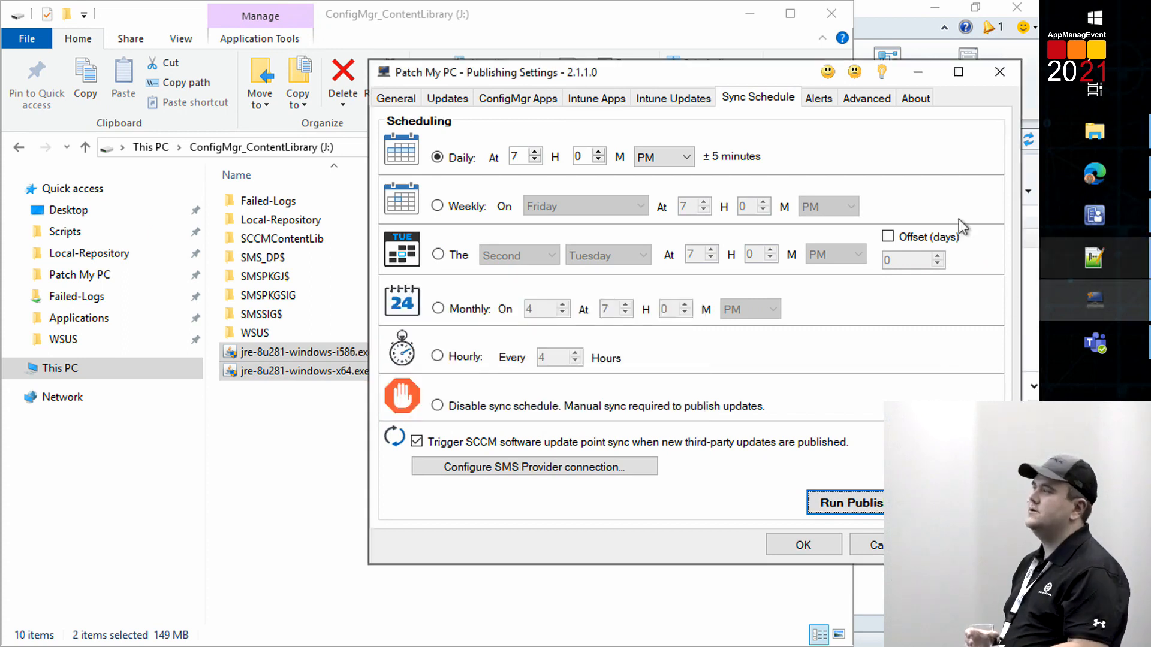
click(396, 98)
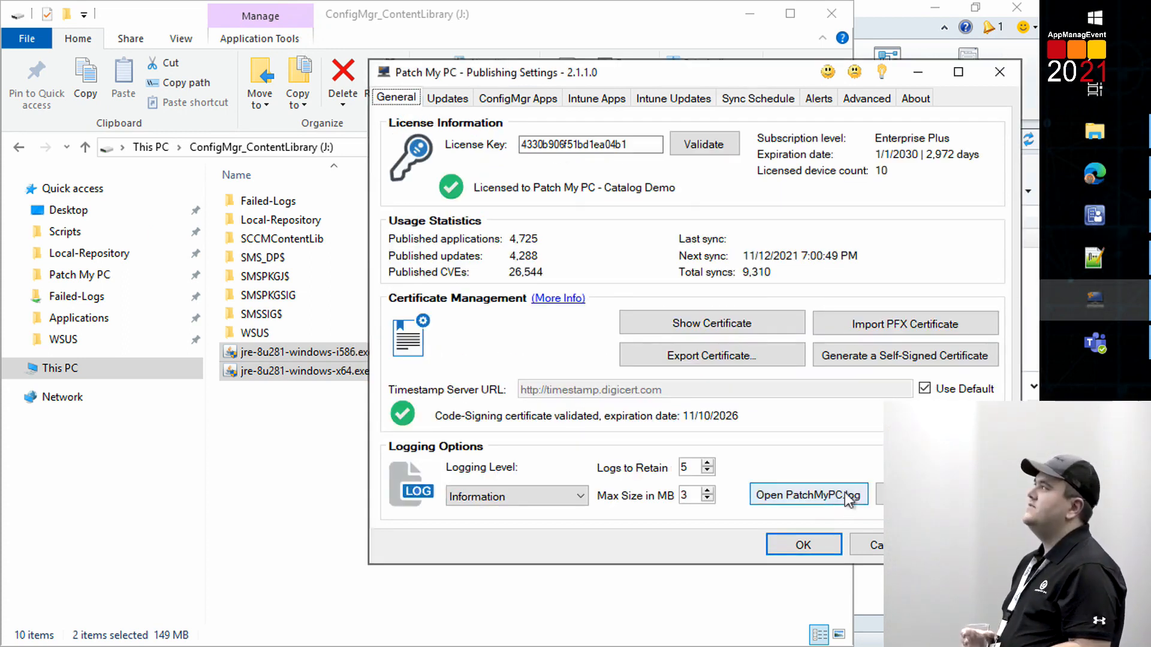
click(849, 496)
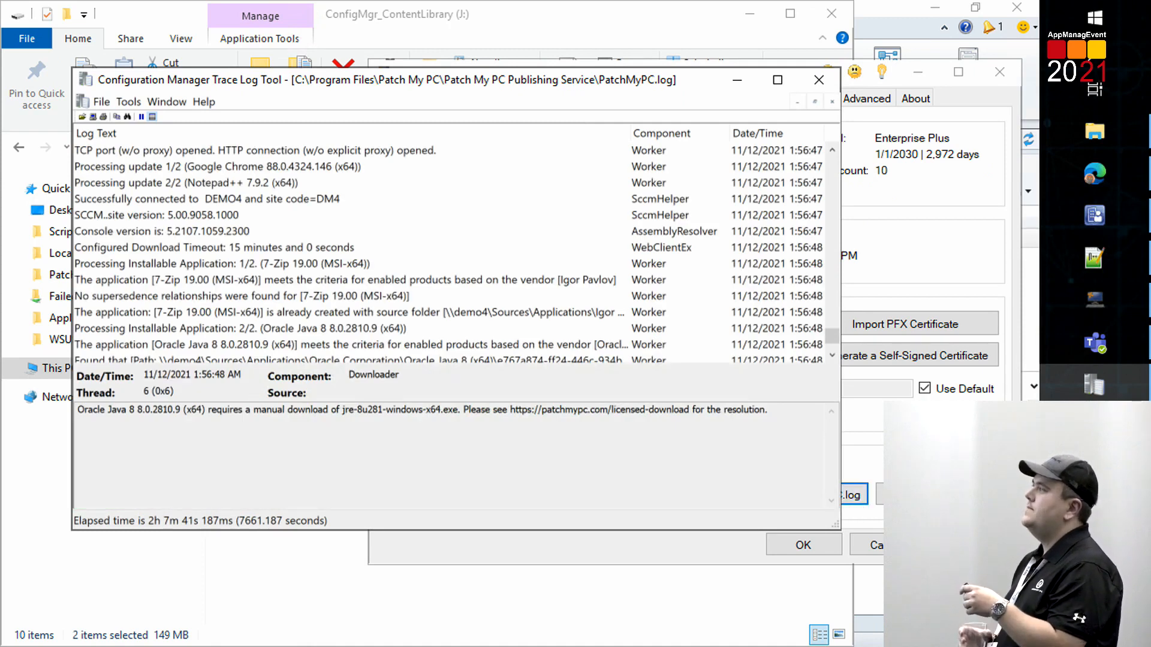
Step: Open the online article on the local content repository and review the products that require manual download
click(899, 120)
click(867, 97)
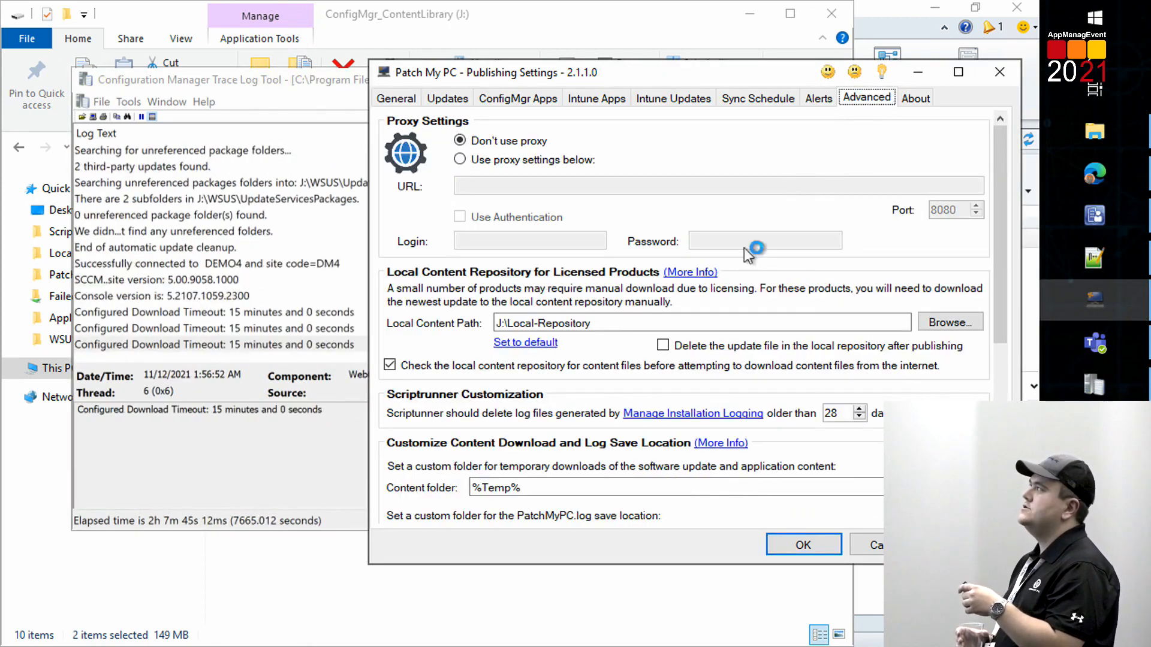
click(705, 273)
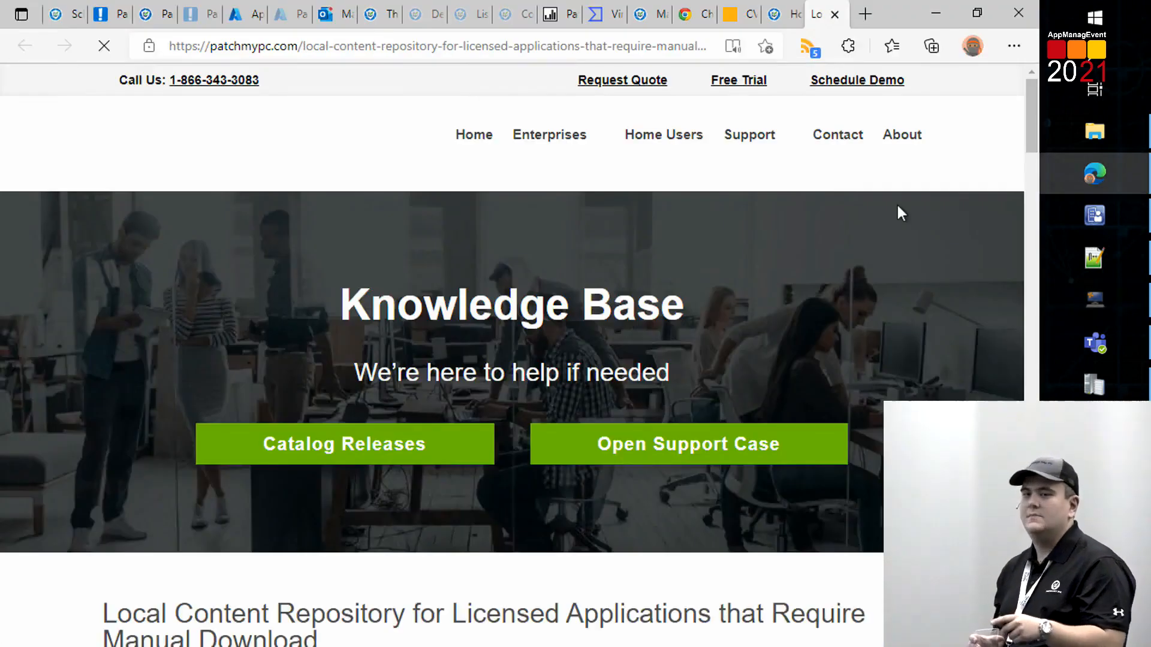
scroll(732, 408, down, 10)
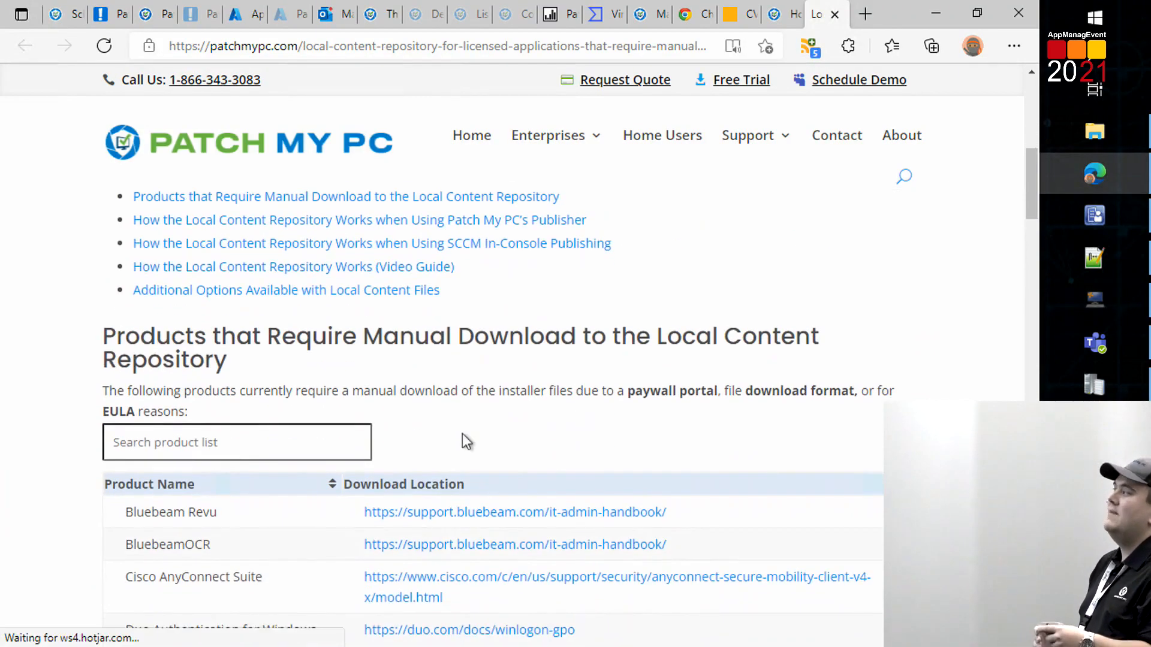
scroll(463, 438, down, 5)
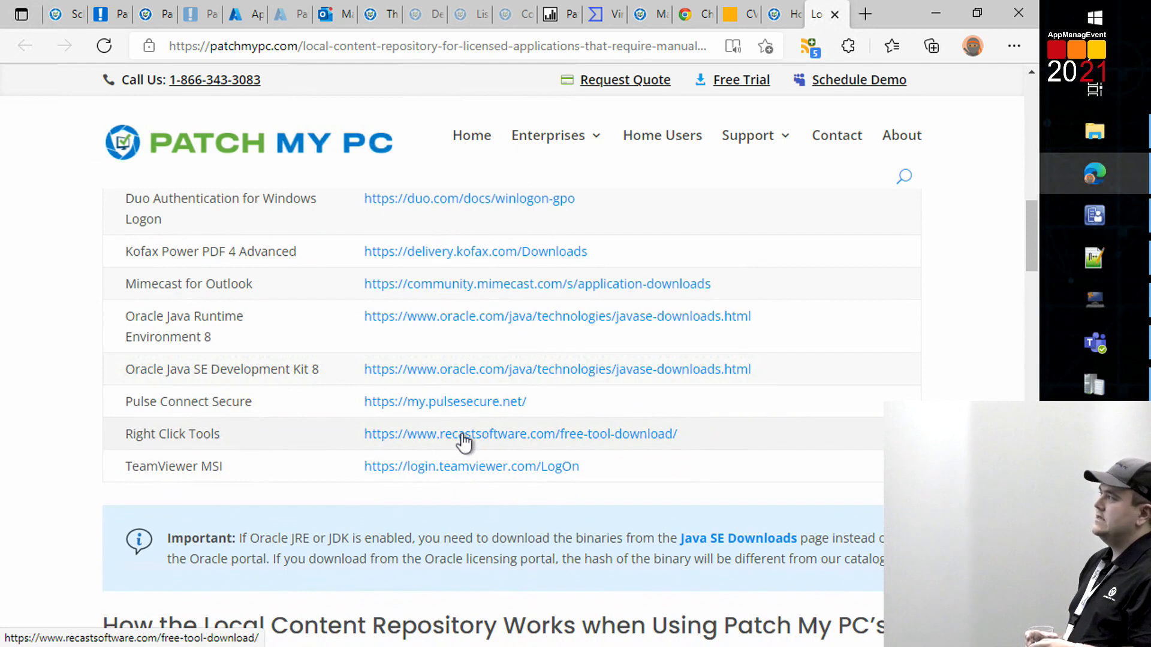
scroll(461, 442, up, 3)
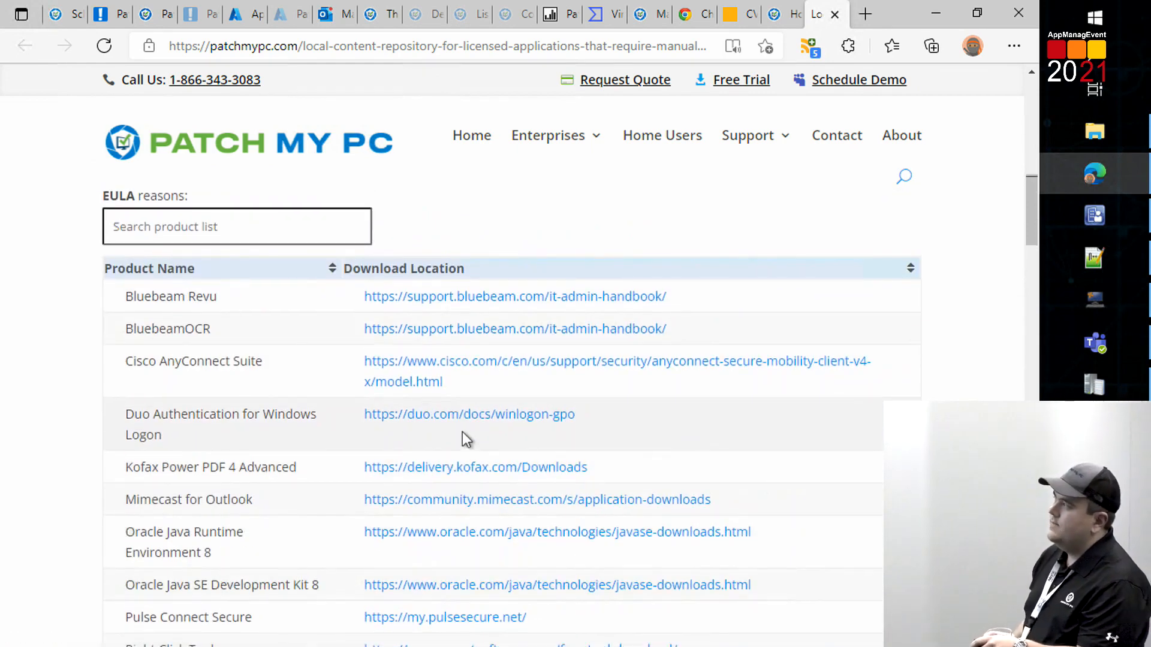
scroll(629, 440, down, 1)
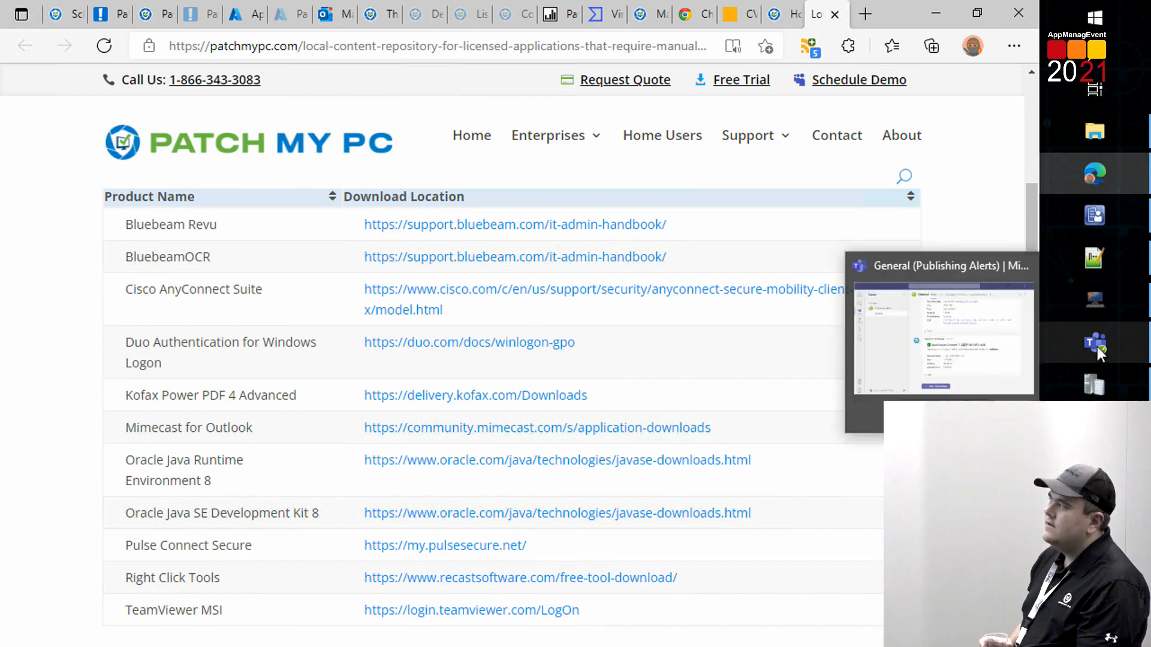
scroll(785, 362, down, 1)
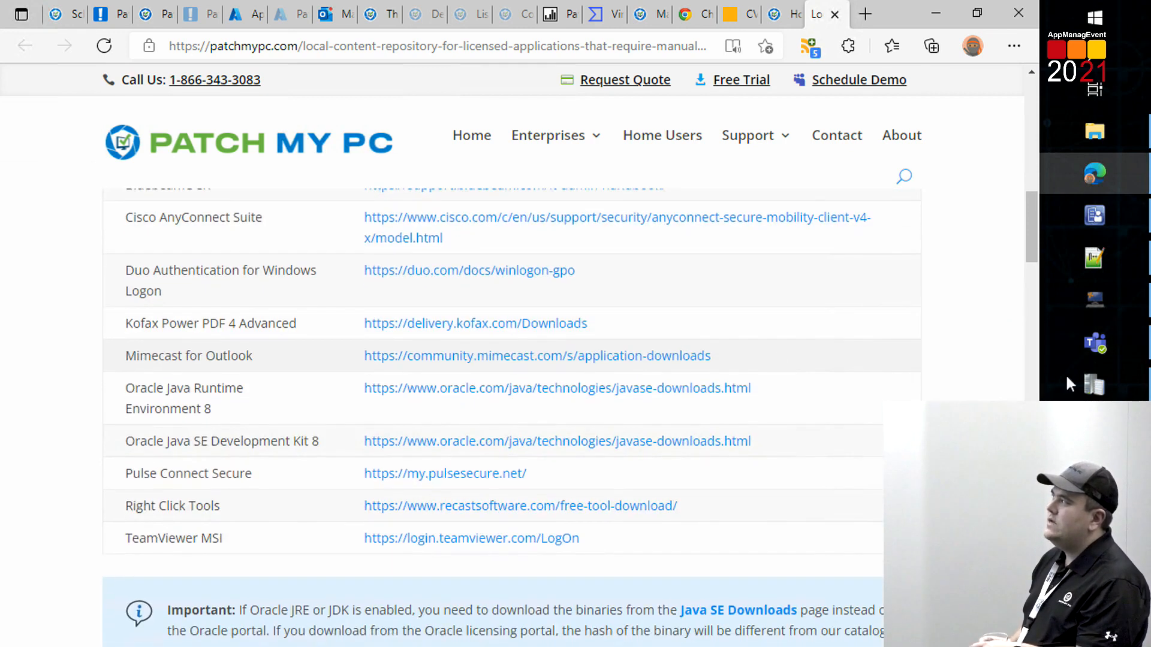
Step: Switch to Microsoft Teams to check the latest publishing alert, and return to Patch My PC Publishing Settings
click(1092, 346)
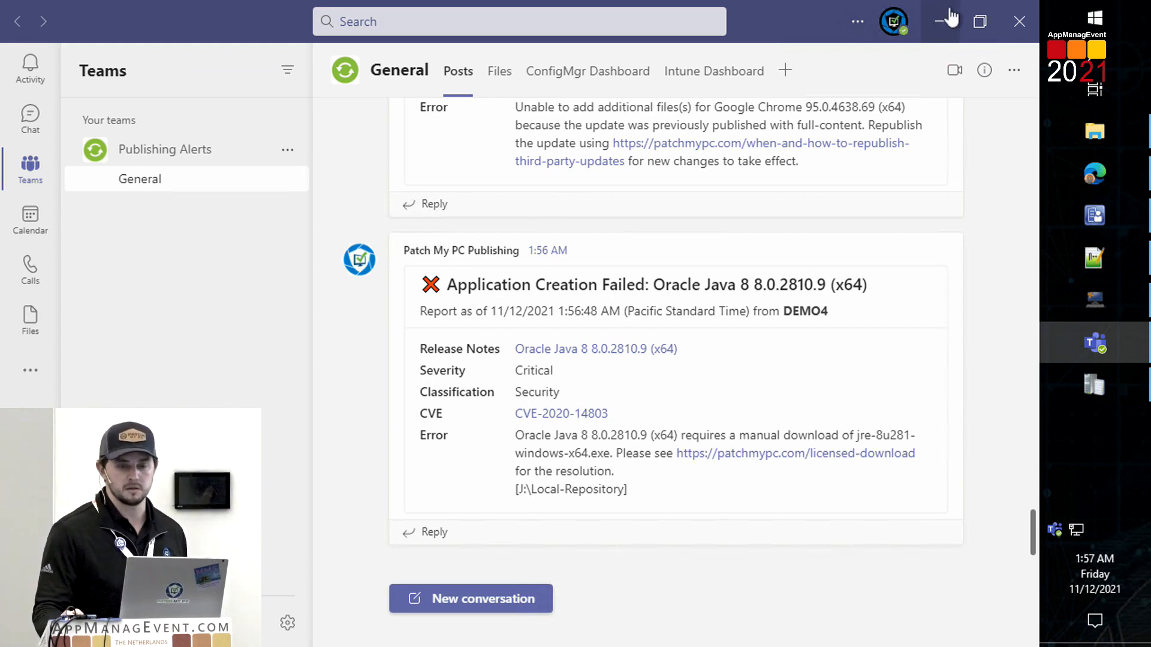
key(alt+Tab)
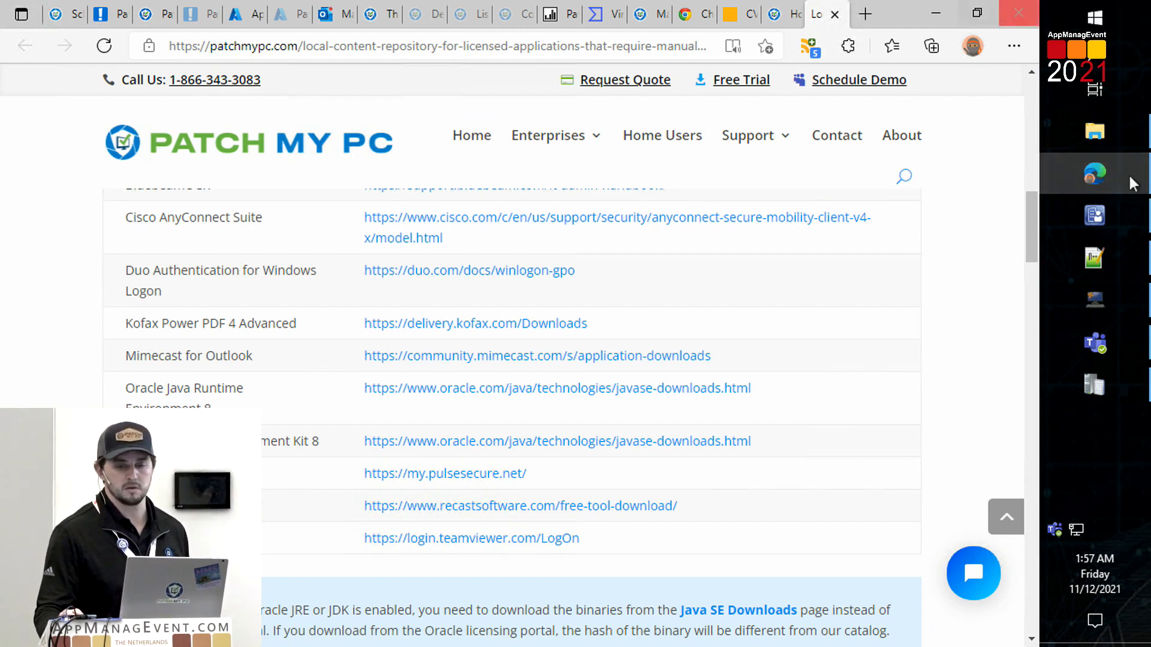
click(1113, 296)
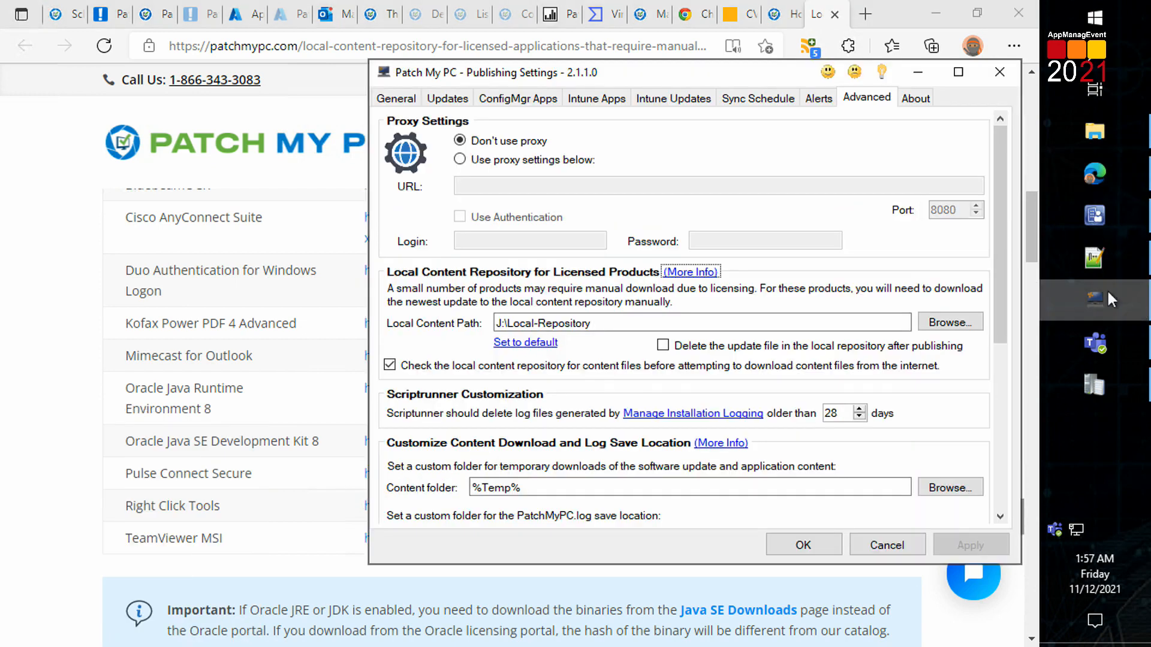
Step: Test the Azure app registration connection in the Intune Apps options, review its permissions, and leave the options without changes
click(595, 100)
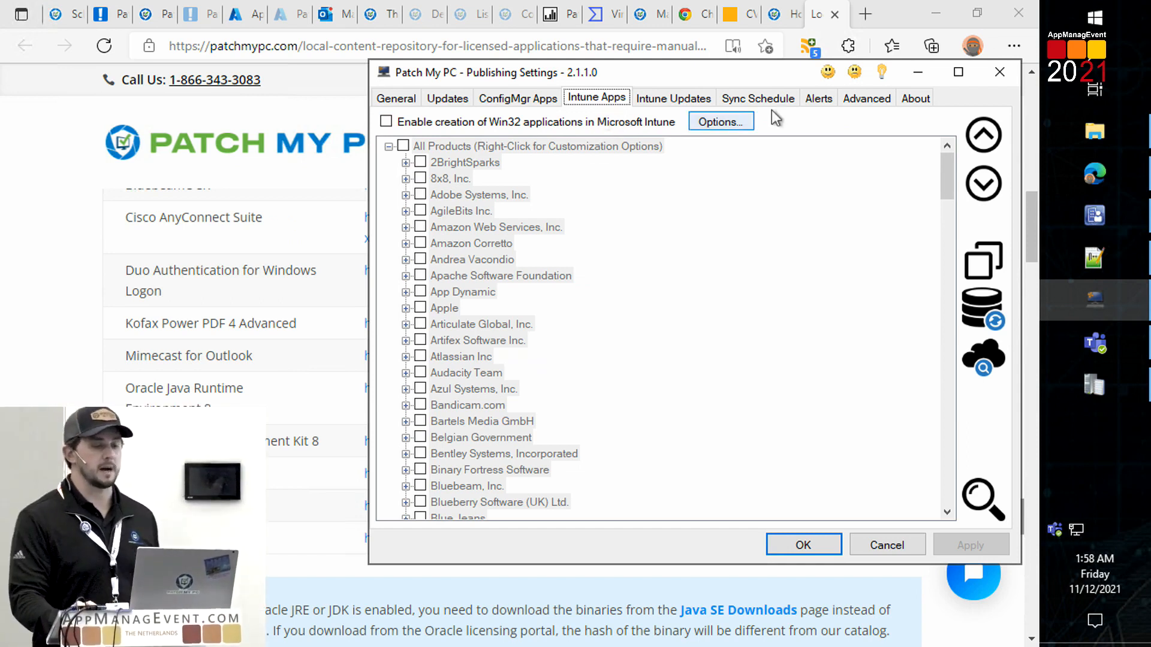
click(721, 122)
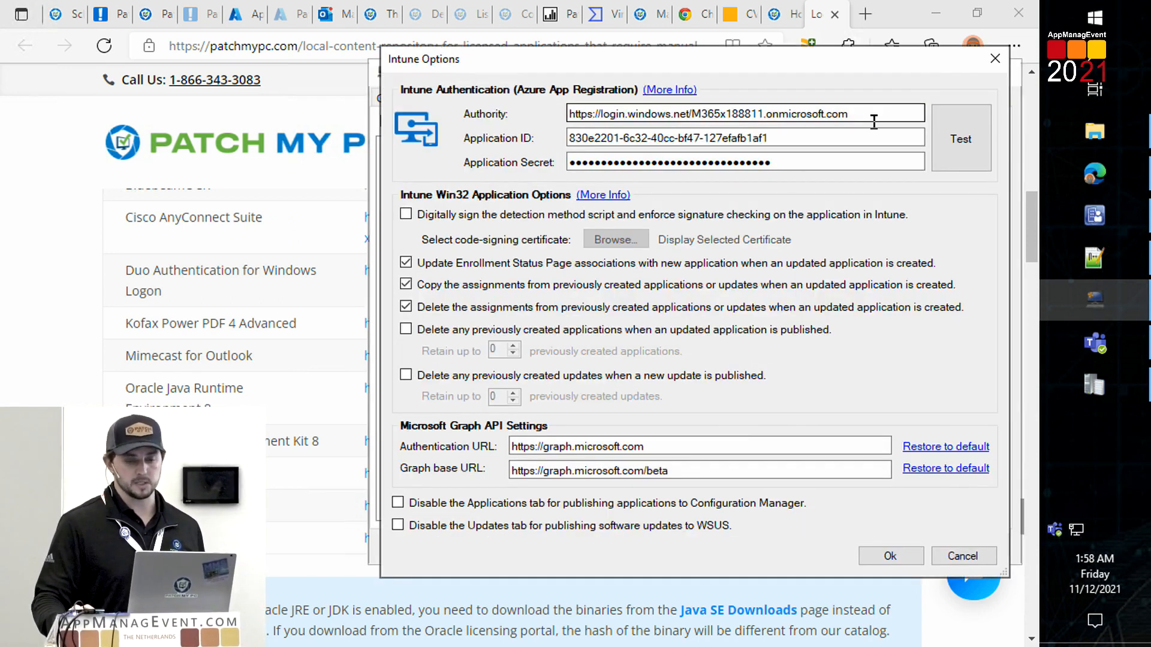
click(959, 123)
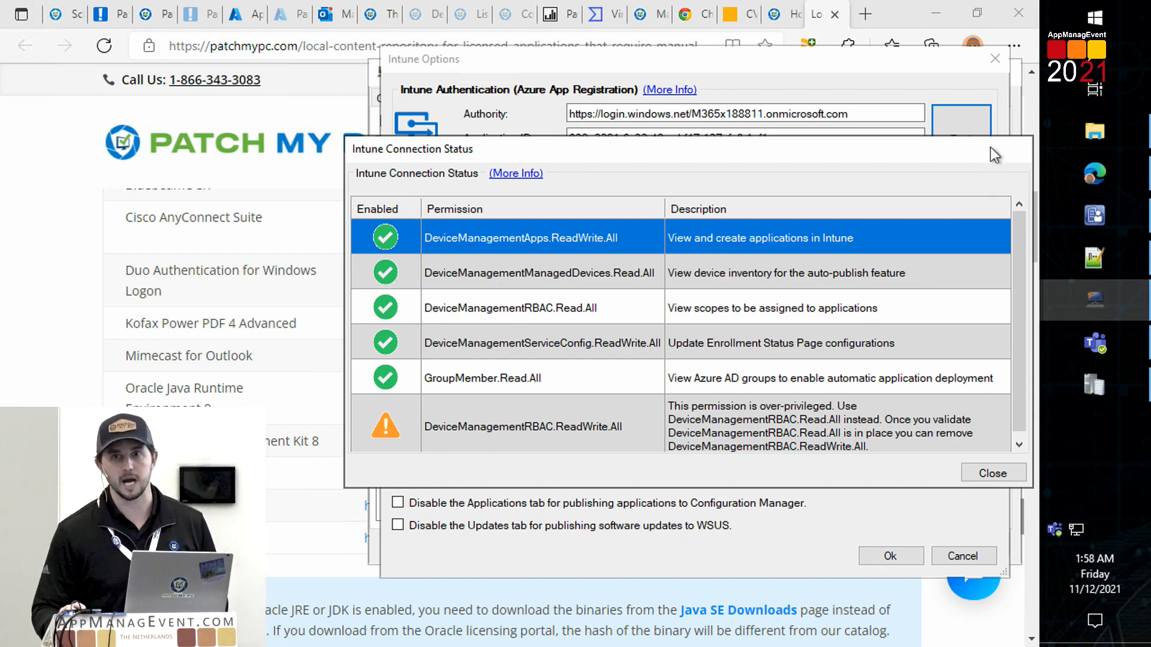
click(998, 472)
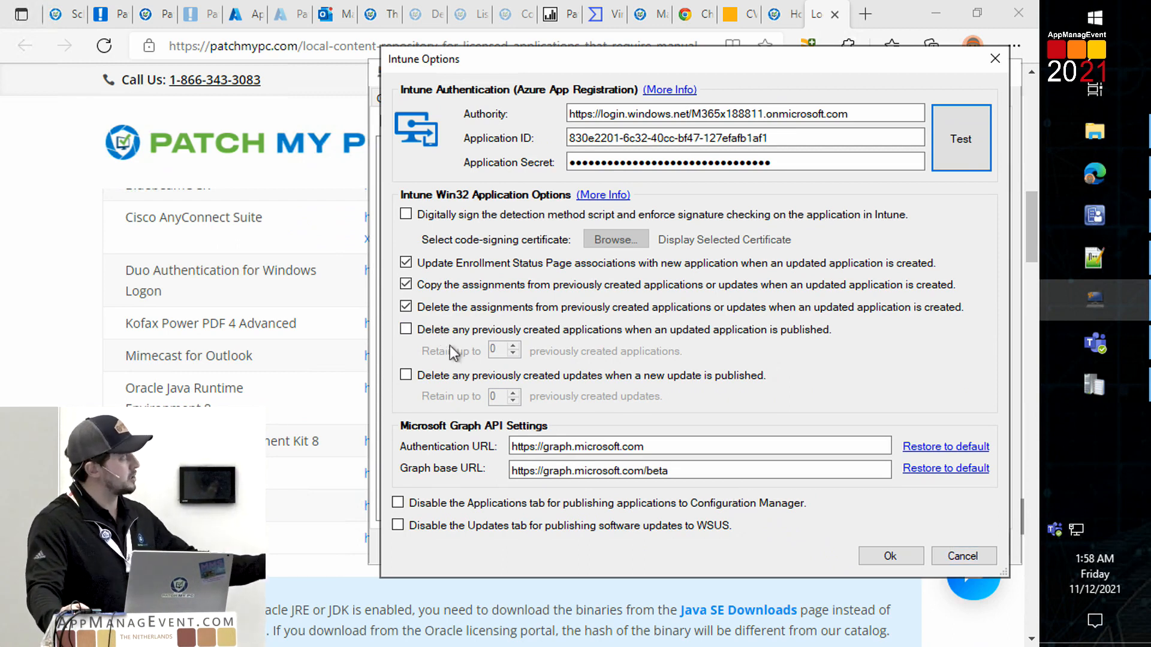
click(962, 557)
Step: Enable creation of Win32 applications in Microsoft Intune and select 7-Zip (x64) - MSI Install
click(592, 122)
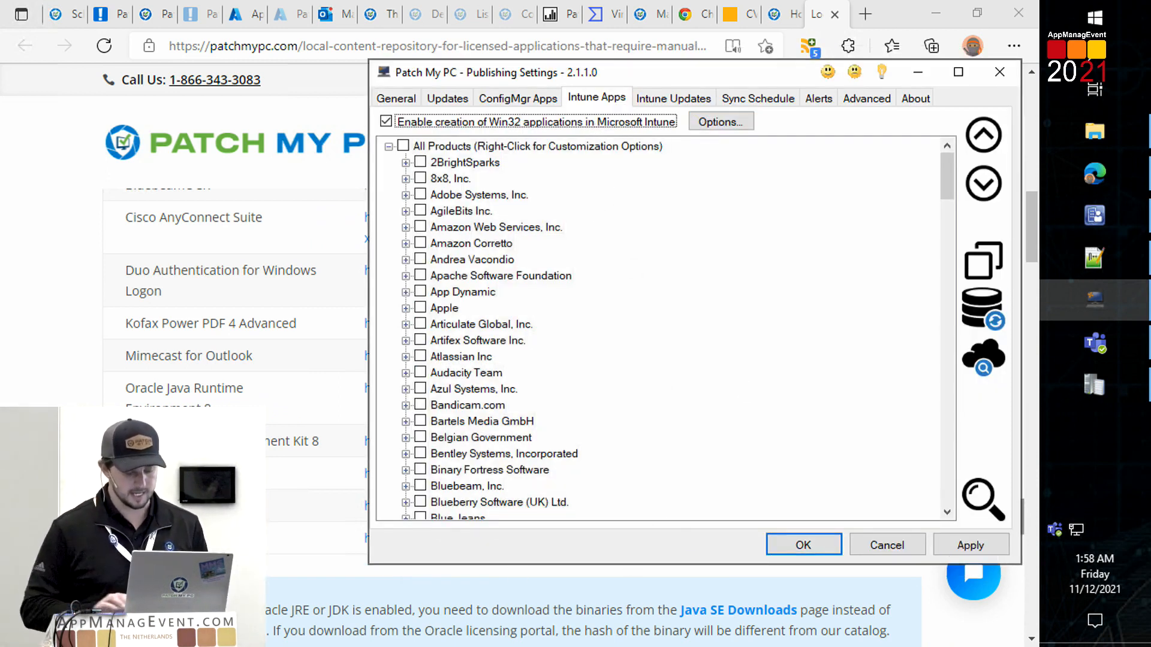
key(ctrl+f)
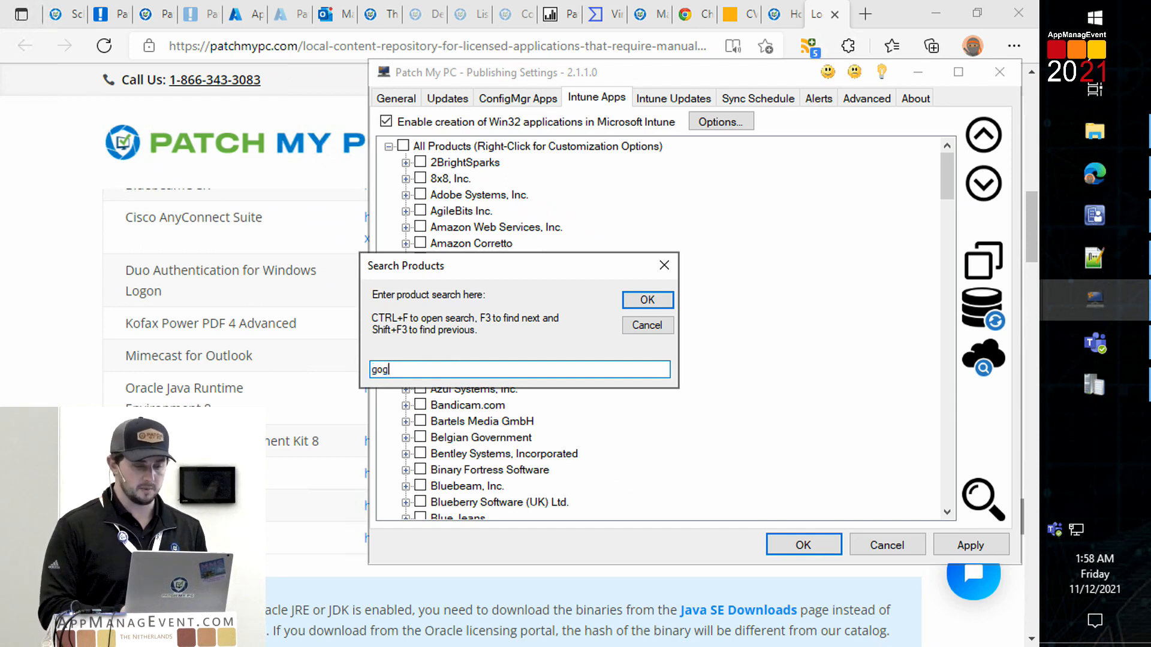
text(gogole chrome)
key(ctrl+a)
text(7)
key(Return)
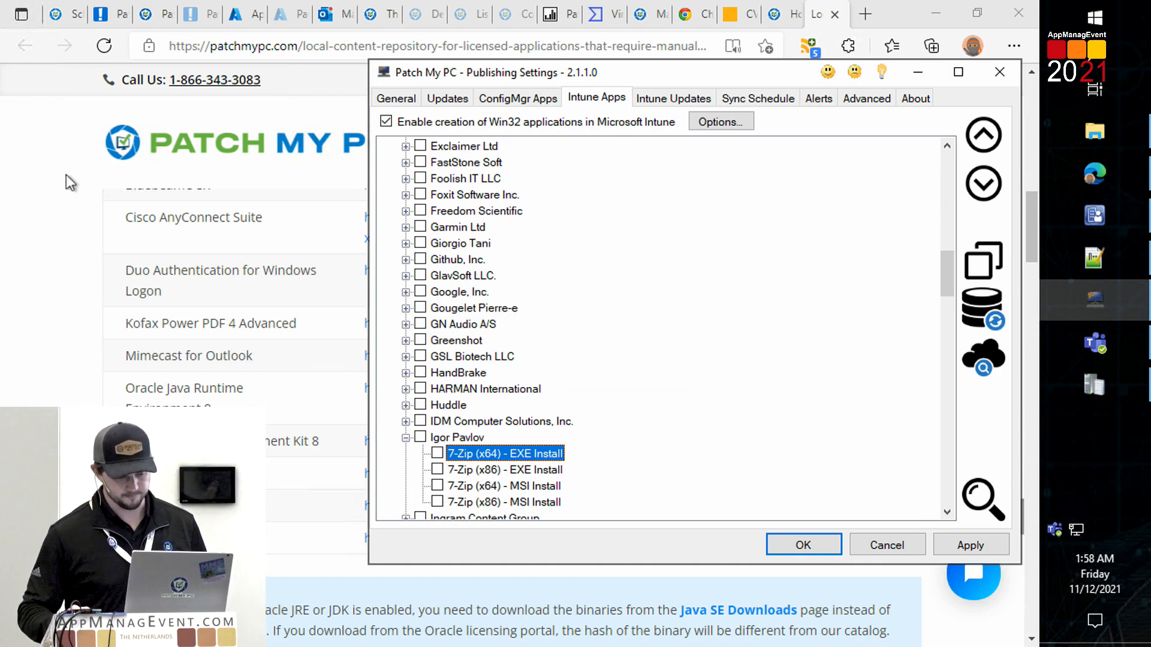
scroll(71, 183, down, 2)
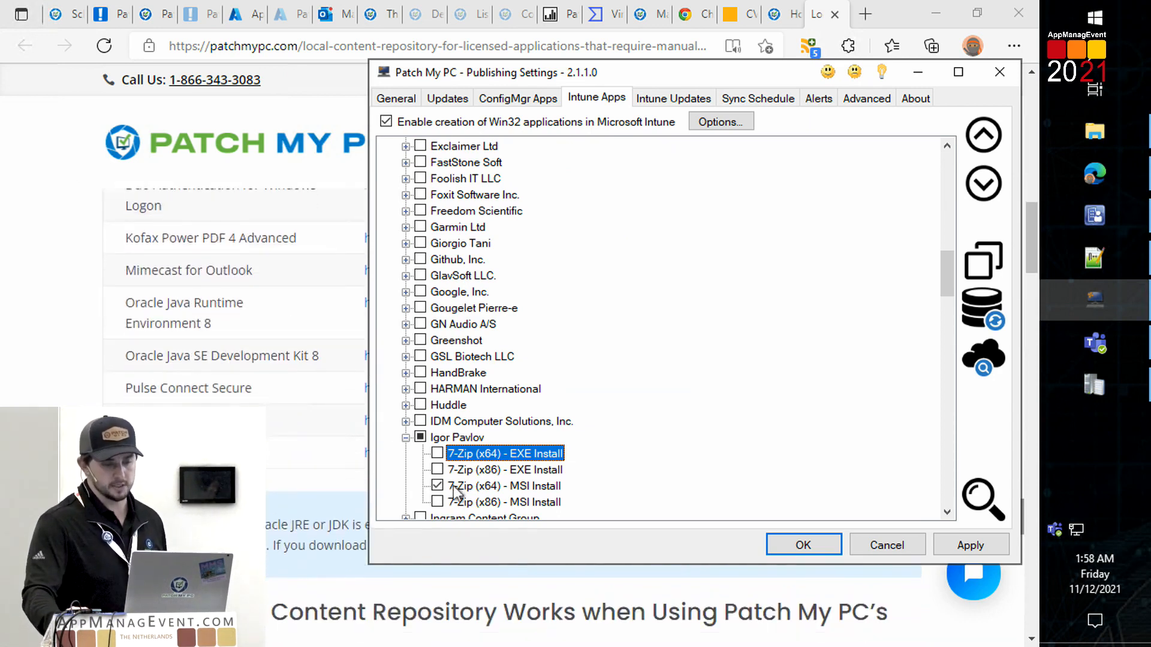
Step: Enable installation logging for 7-Zip (x64) - MSI Install with verbose MSI logging and the computer name prefix, and apply the settings
right_click(474, 494)
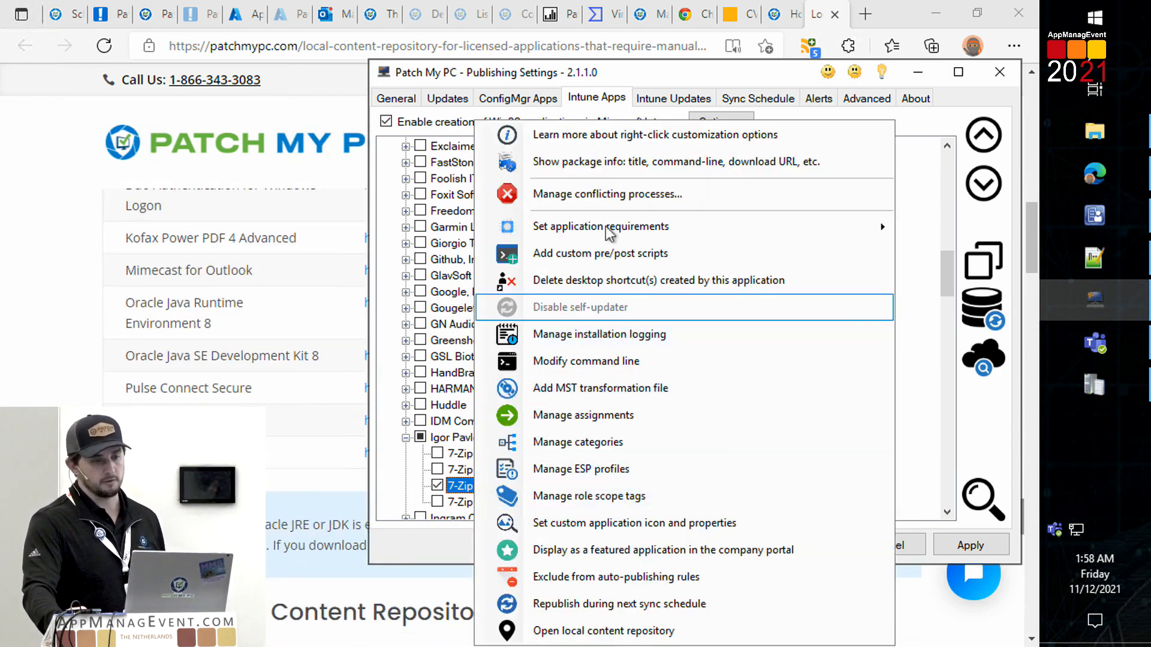
click(624, 334)
click(623, 255)
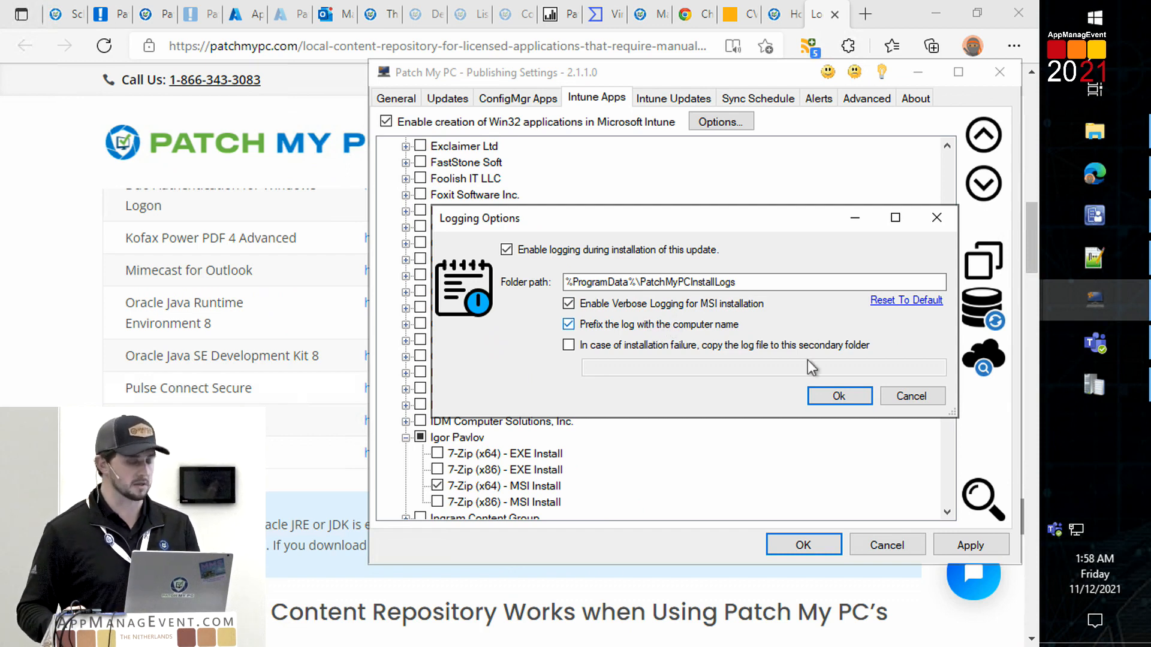
click(861, 398)
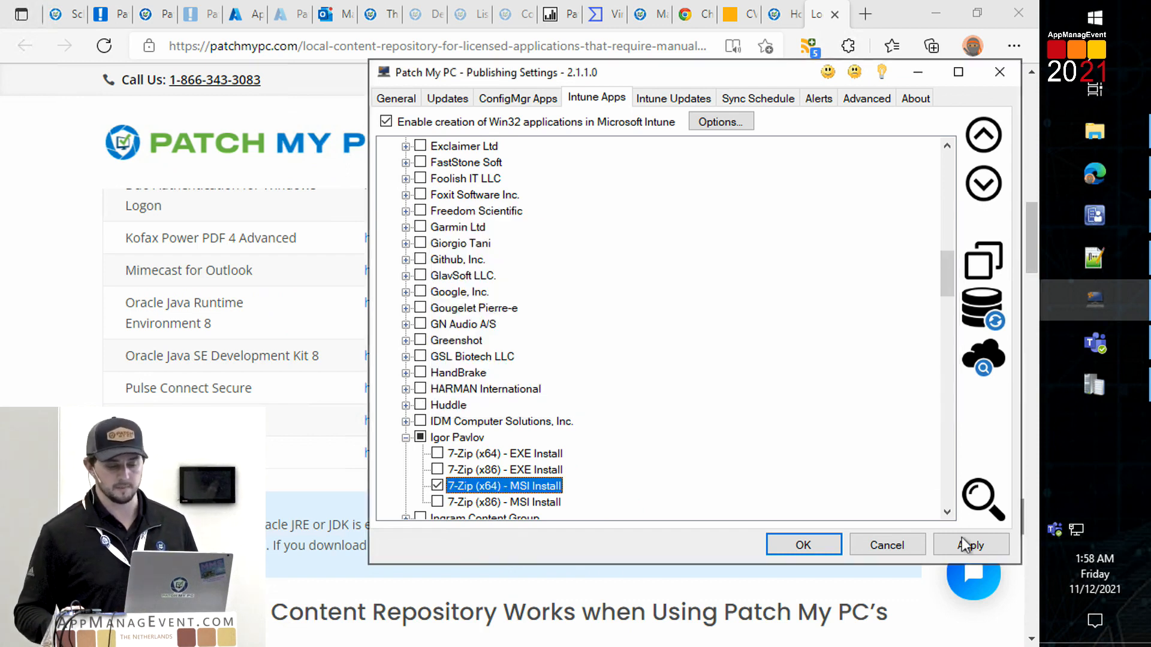
click(962, 537)
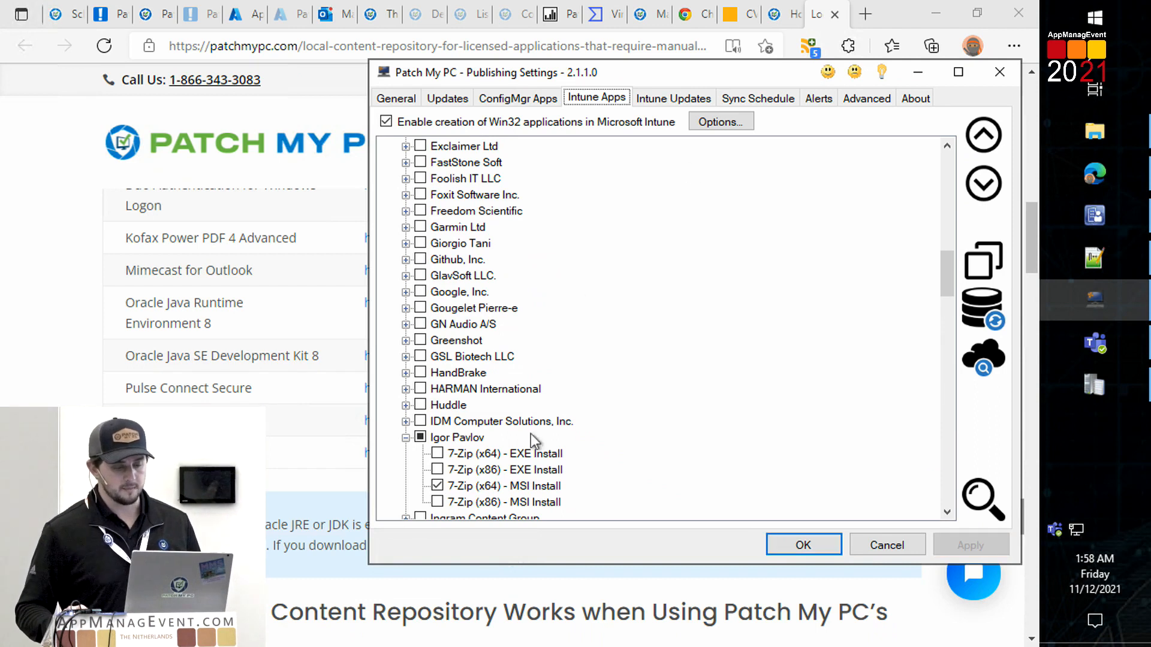
Step: Add a Required assignment to All Users for All Products in the Intune application settings
scroll(514, 401, up, 20)
click(501, 153)
right_click(502, 157)
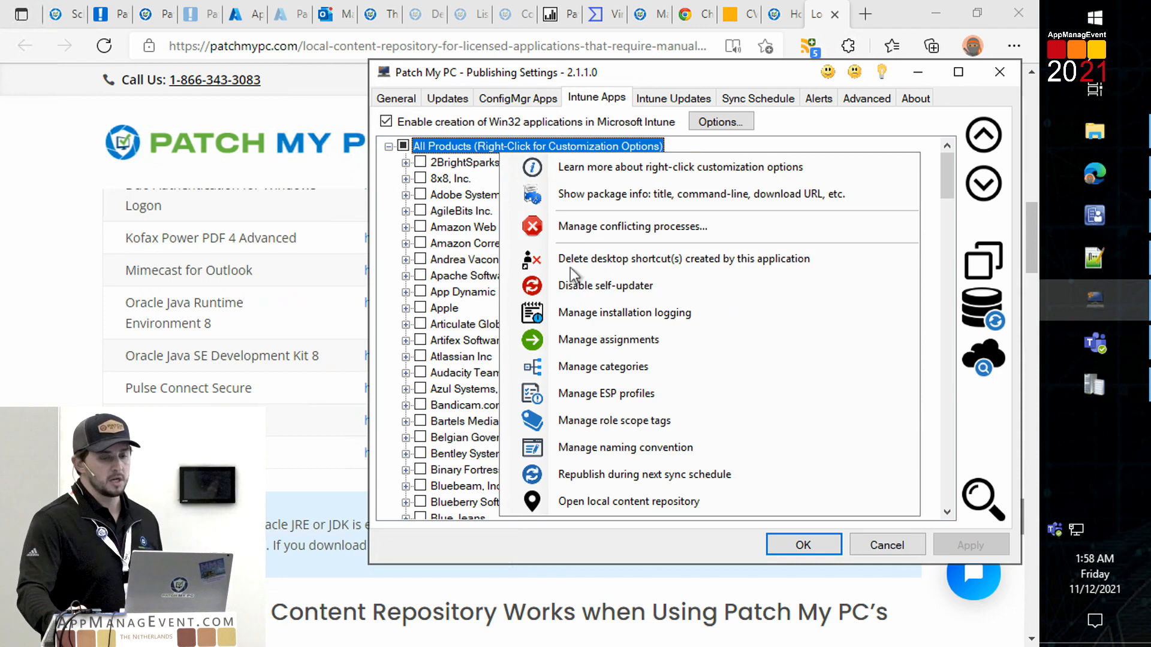
click(605, 340)
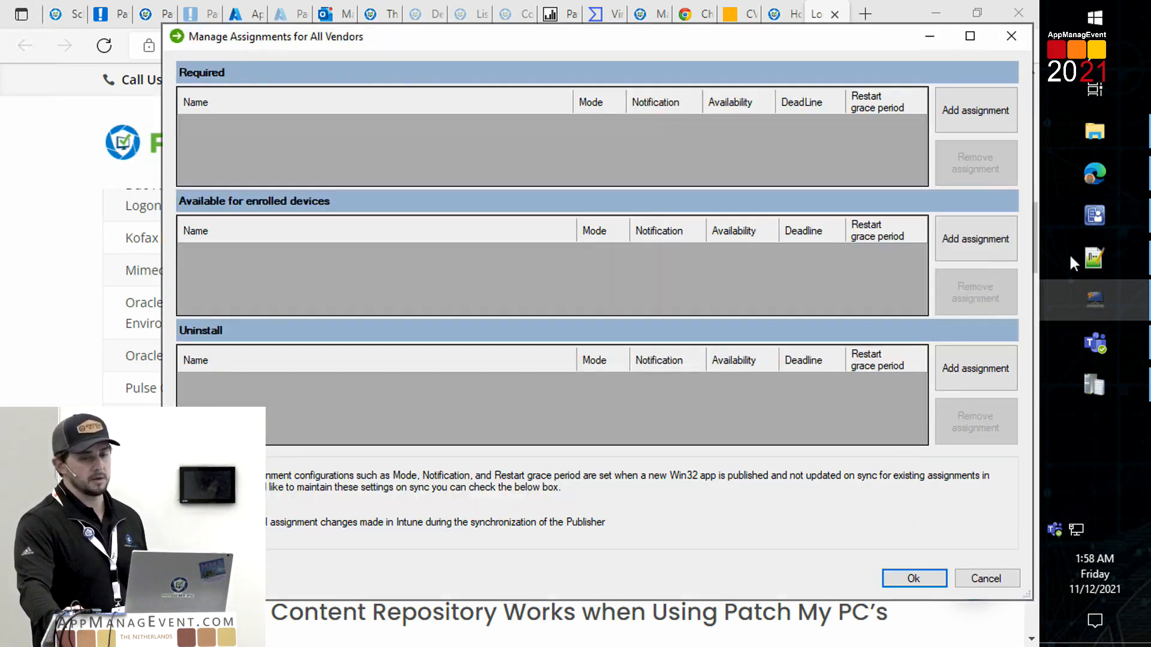
click(1003, 120)
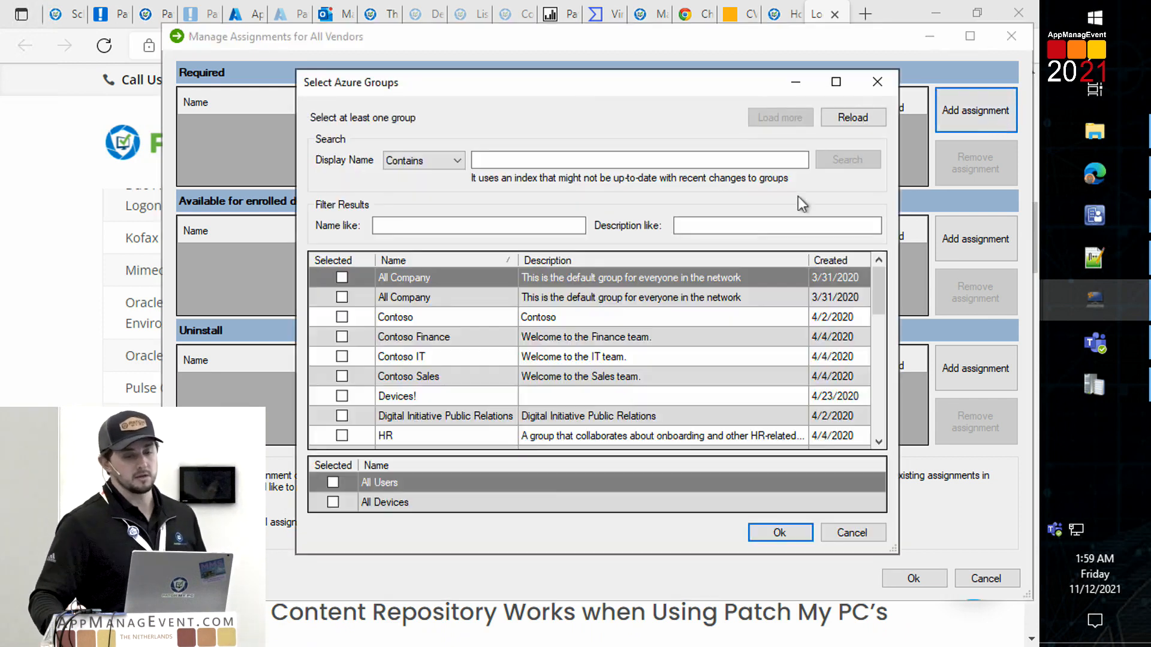
click(334, 483)
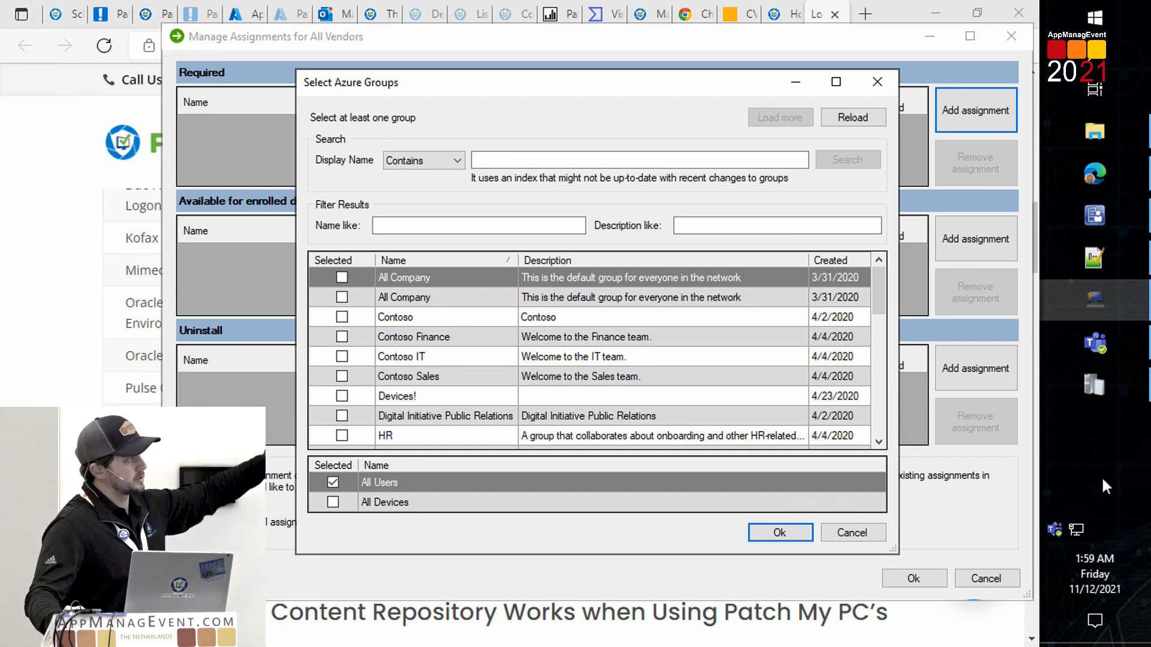
click(811, 533)
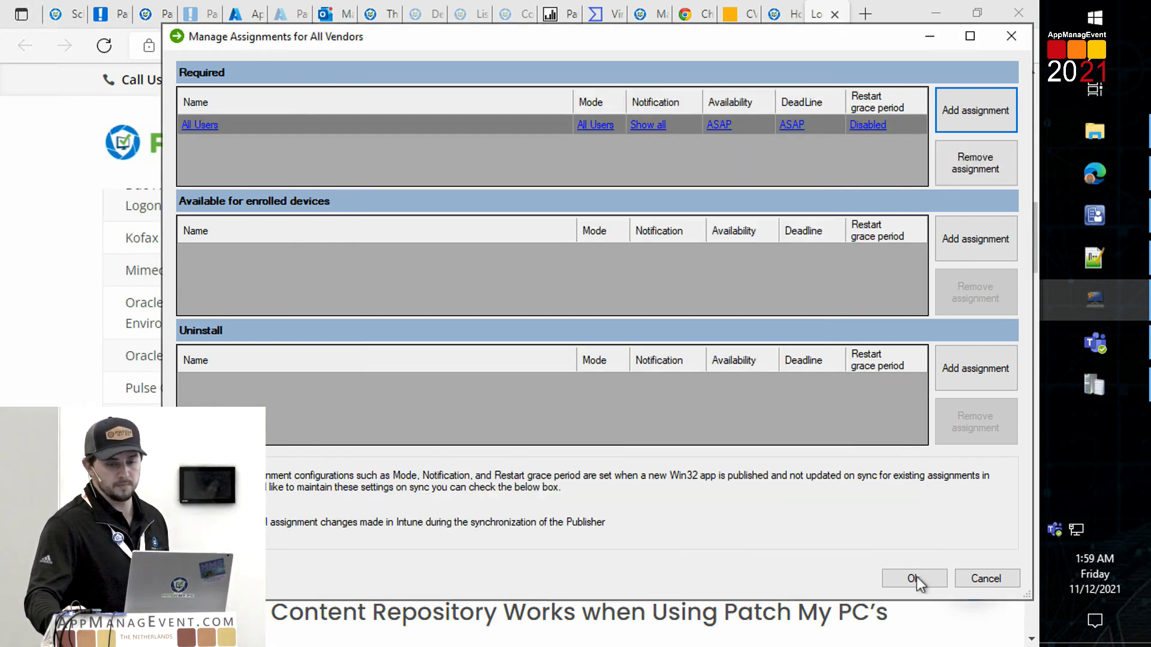
click(913, 579)
Step: Add 7-Zip (x64) - MSI Install to the Company Wide (ESP) enrollment status page profile
scroll(552, 240, down, 1)
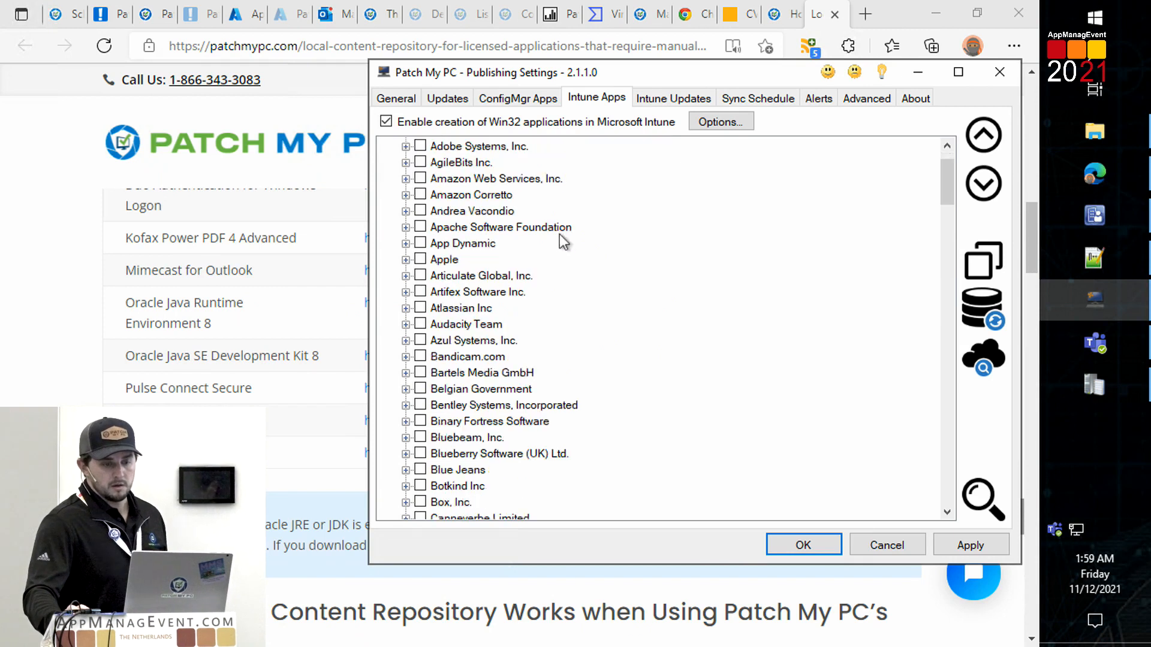
scroll(545, 216, down, 11)
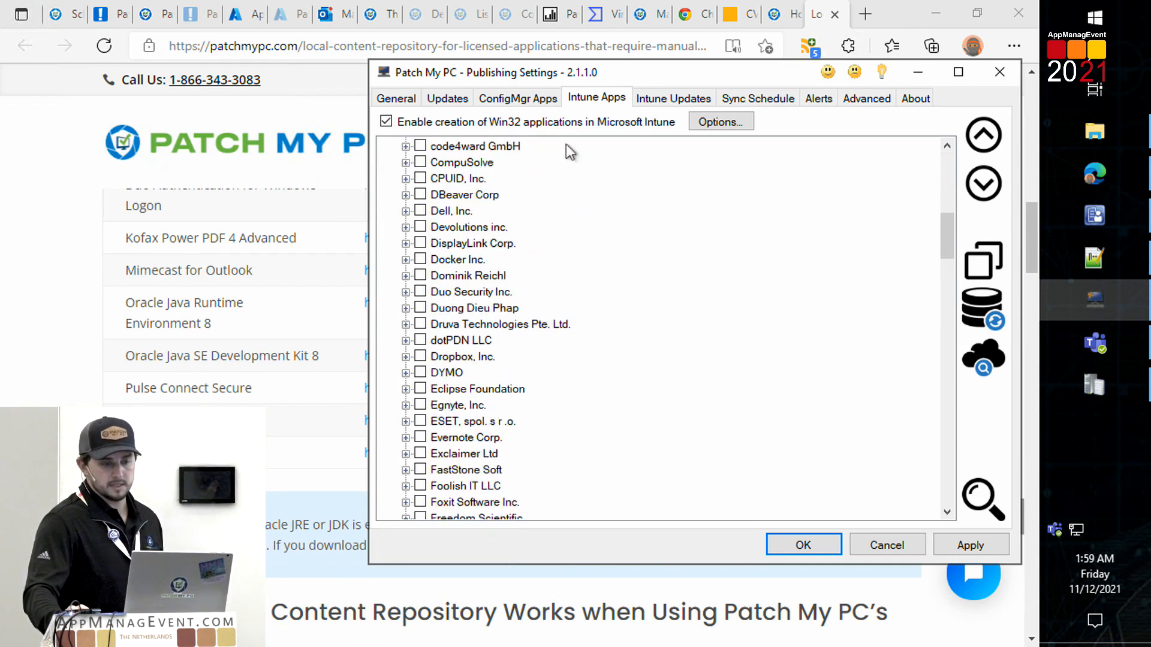
scroll(622, 238, down, 1)
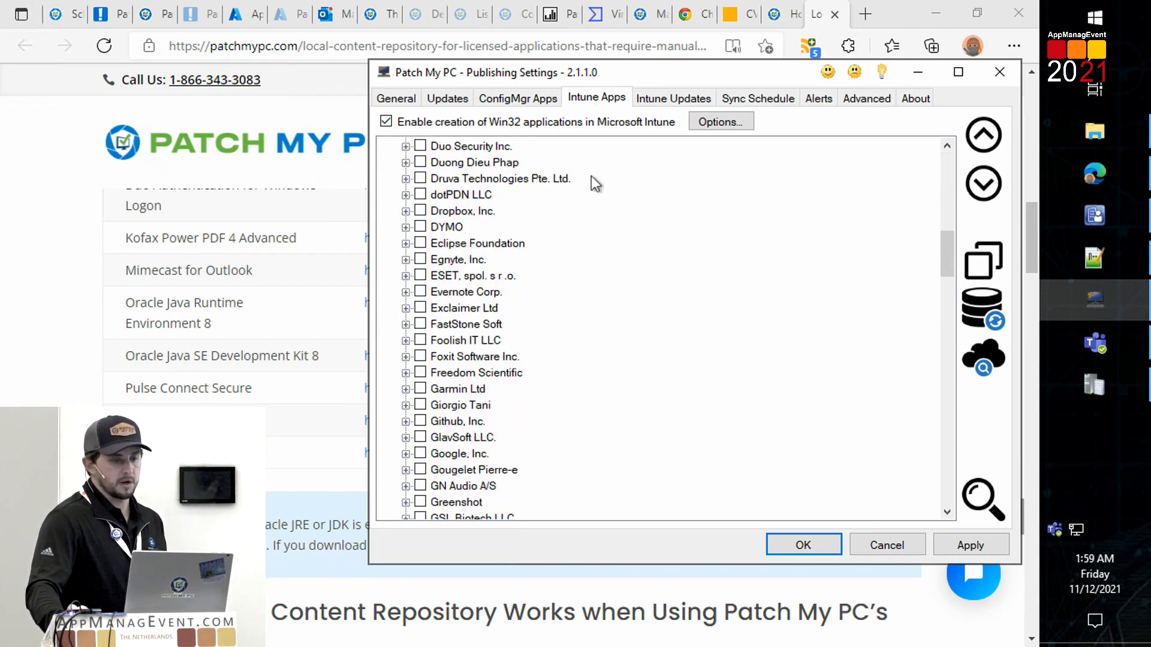
scroll(595, 183, down, 3)
click(667, 101)
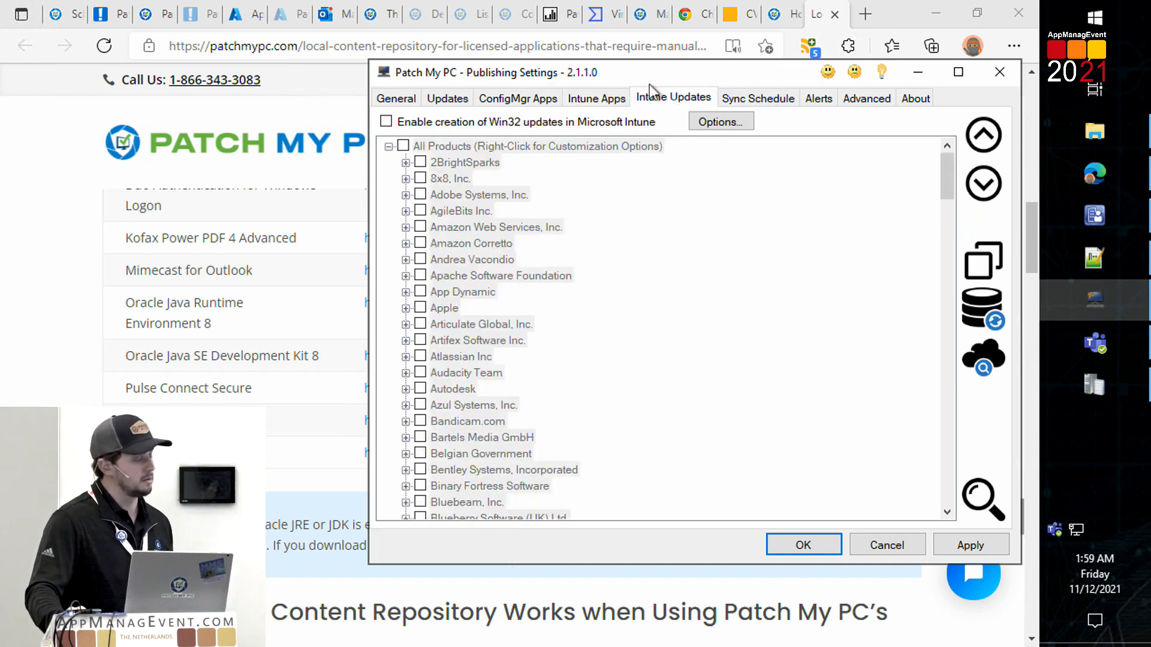
click(595, 99)
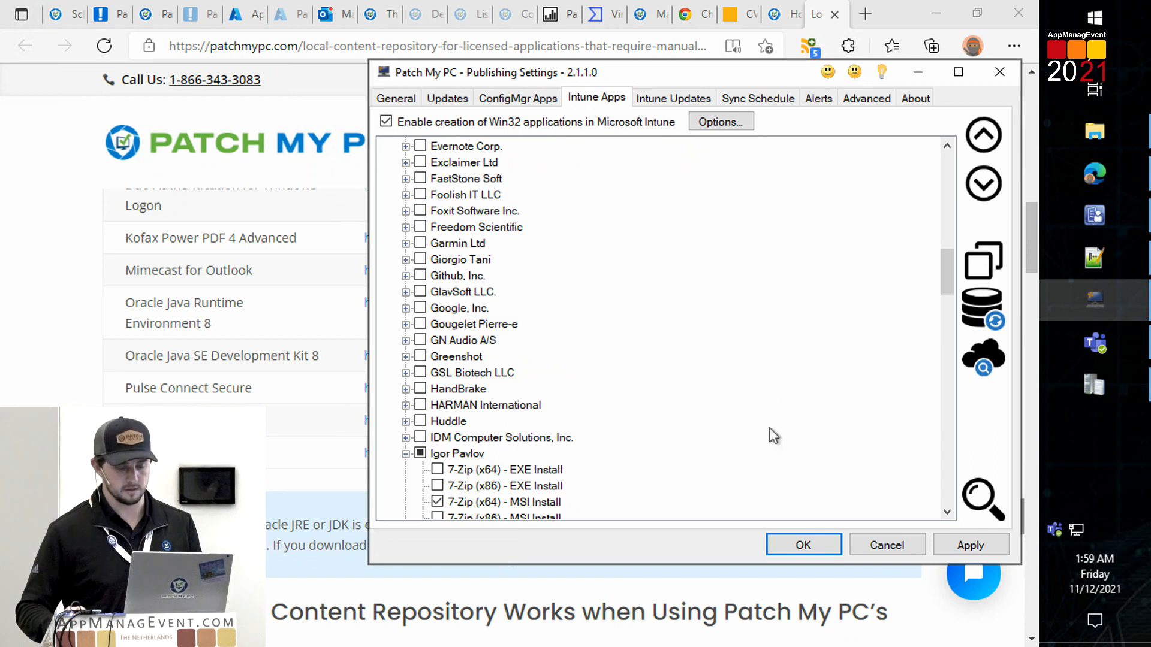
scroll(590, 435, down, 2)
scroll(539, 426, up, 7)
scroll(529, 412, down, 11)
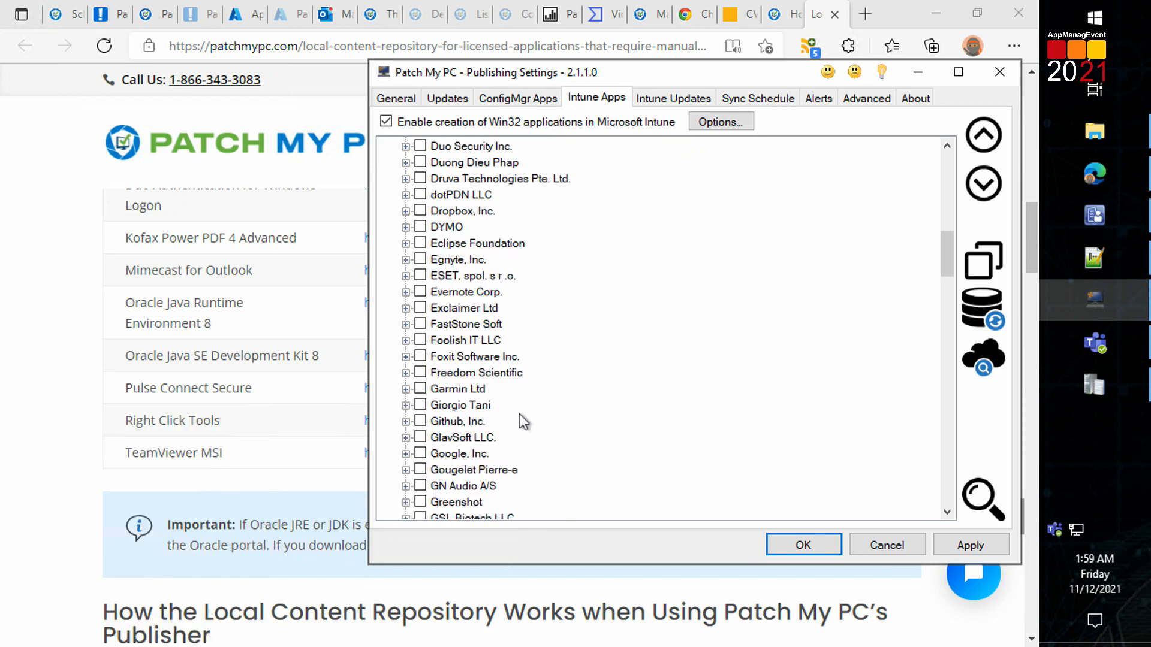
scroll(509, 384, down, 1)
scroll(498, 336, up, 2)
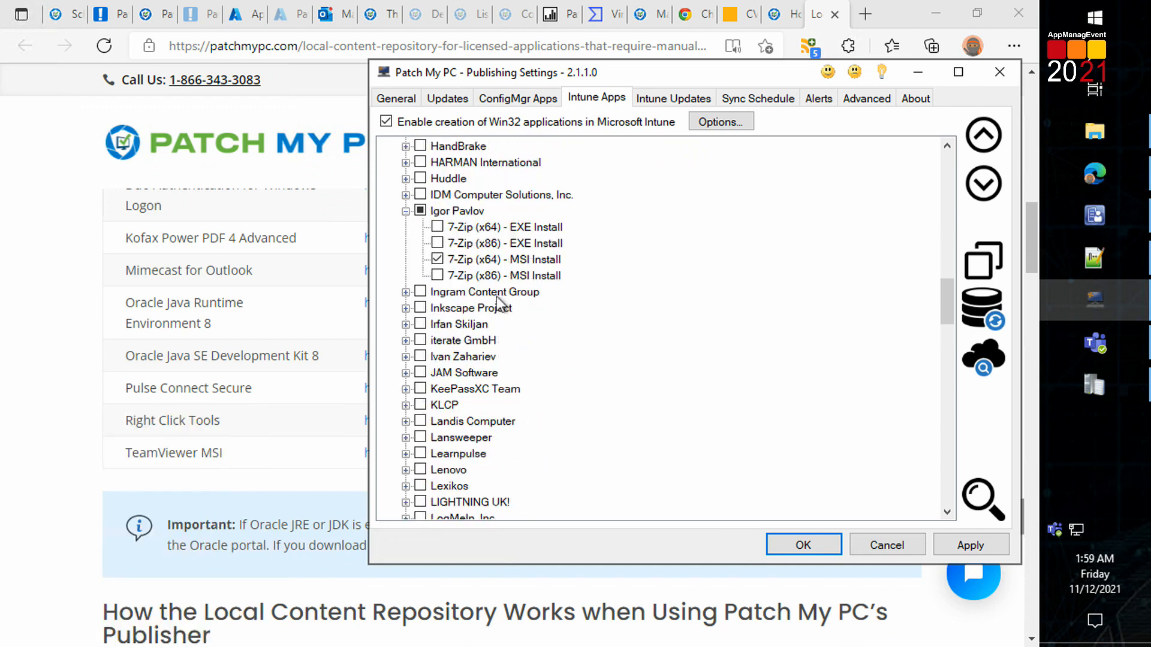
right_click(507, 261)
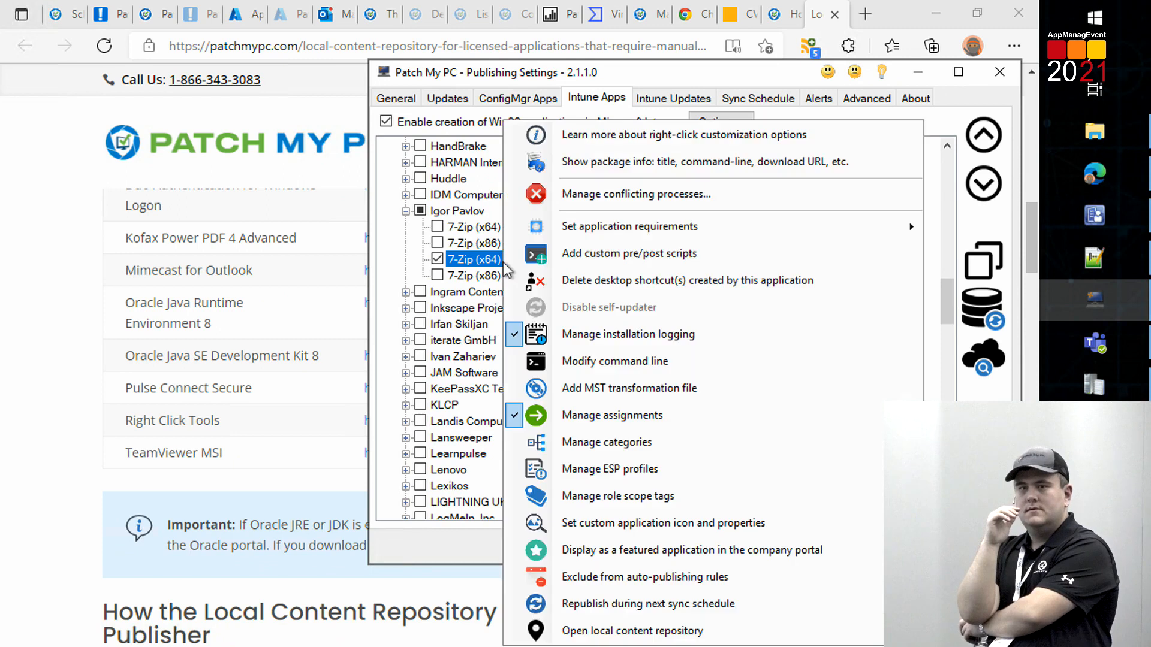
click(655, 467)
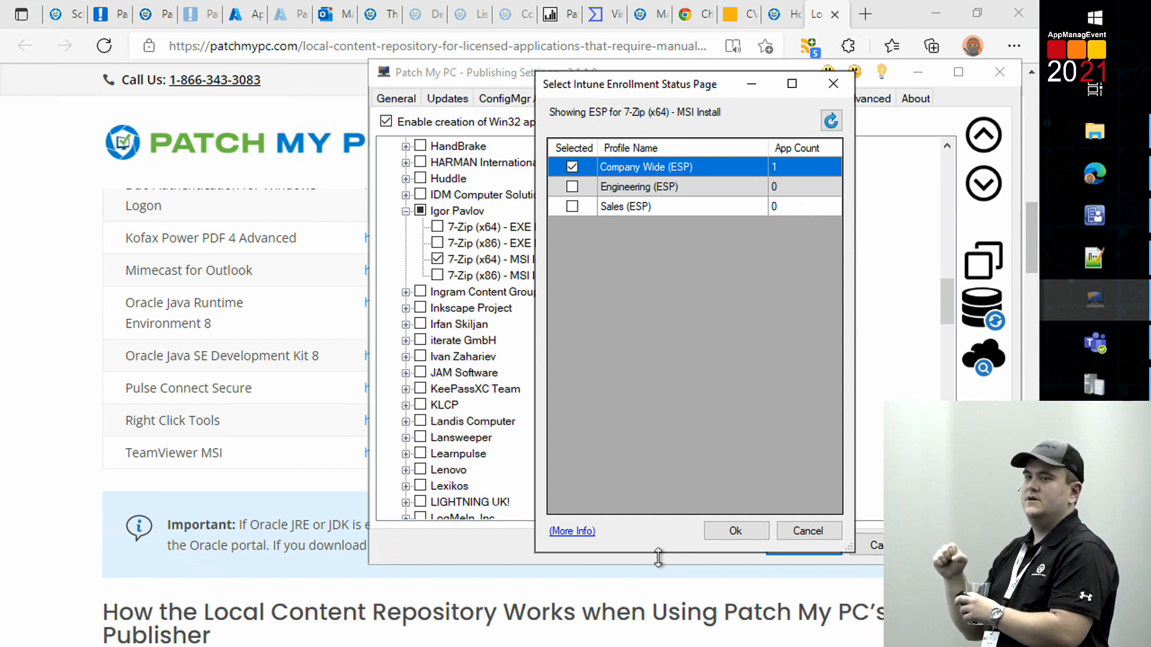
click(734, 531)
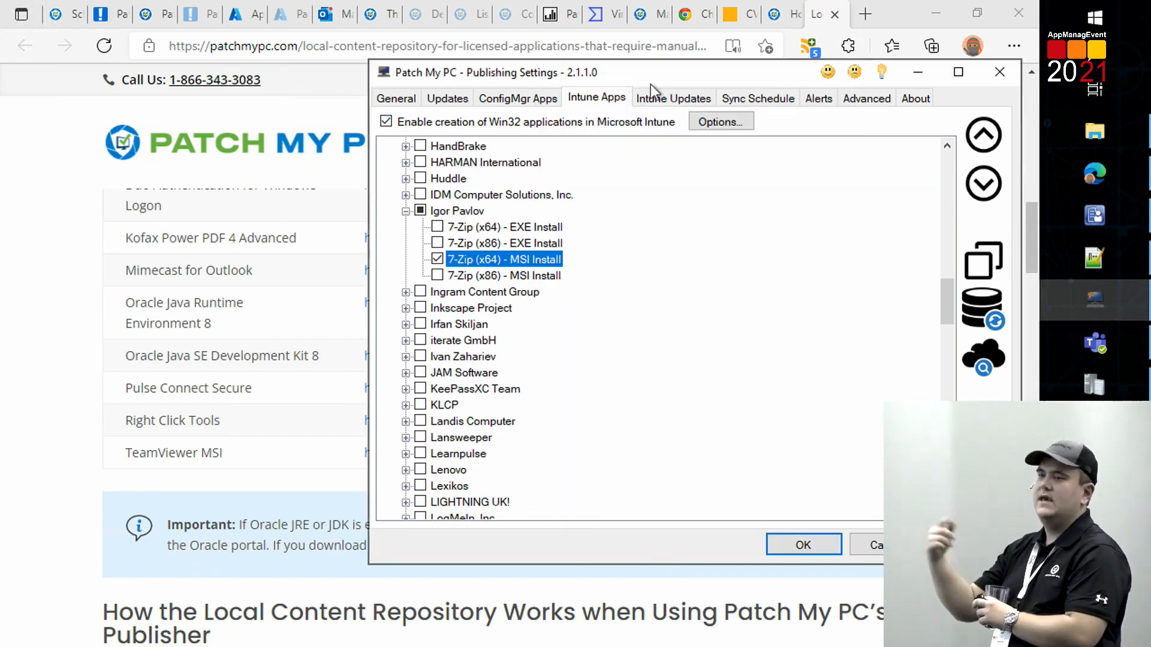
Step: Enable creation of Win32 updates in Microsoft Intune and search the product list for Notepad++
click(665, 98)
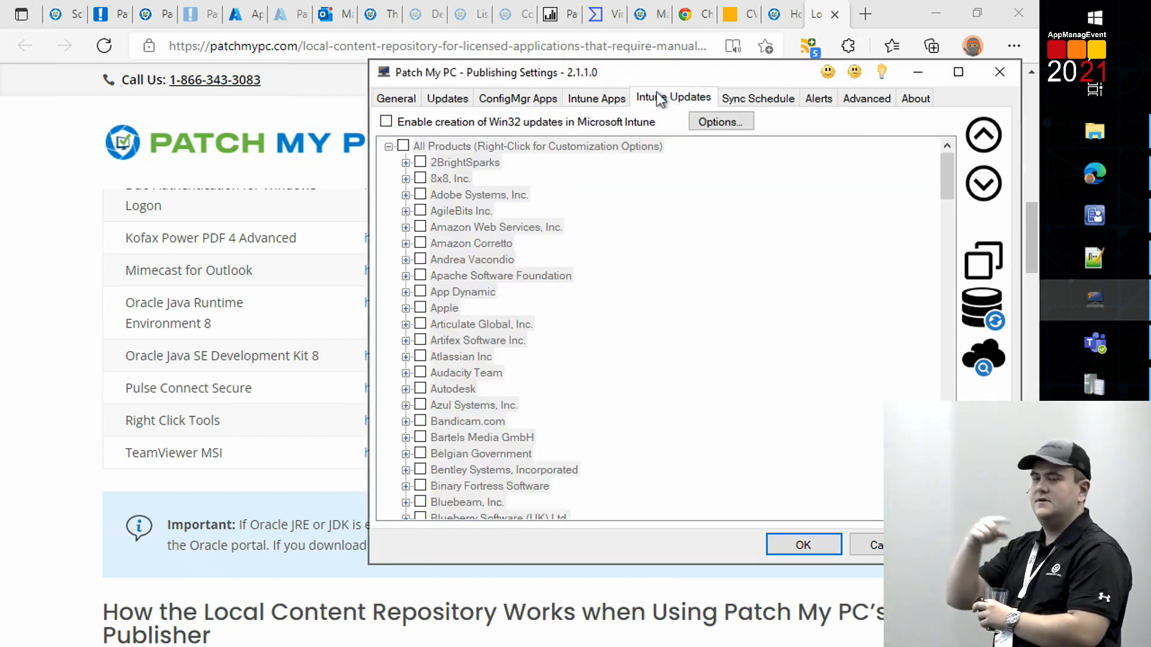
click(577, 121)
click(713, 495)
key(ctrl+f)
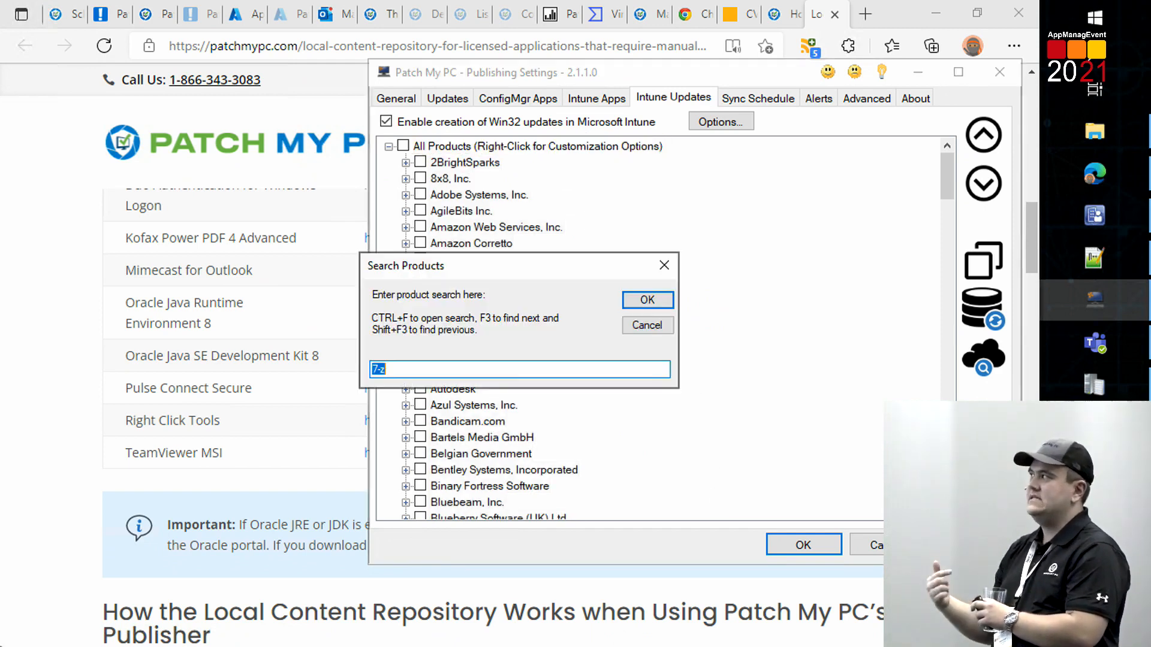
key(Return)
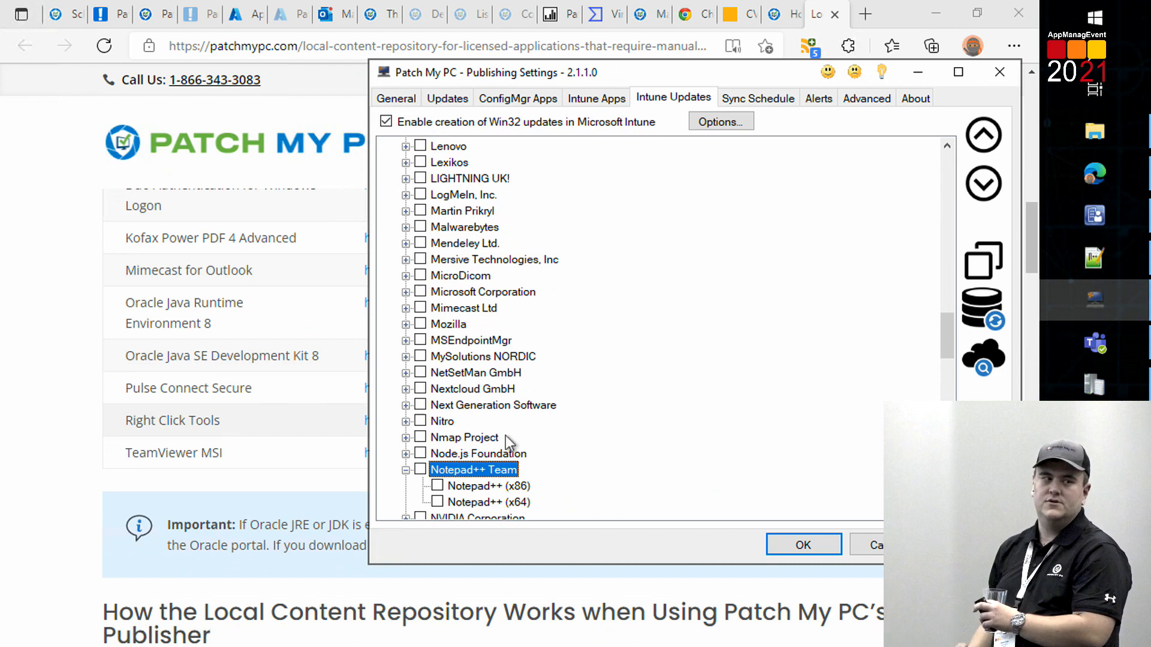
Step: Select Notepad++ (x64) for Intune updates and set its conflicting process policy to notify the user to close the application
right_click(458, 504)
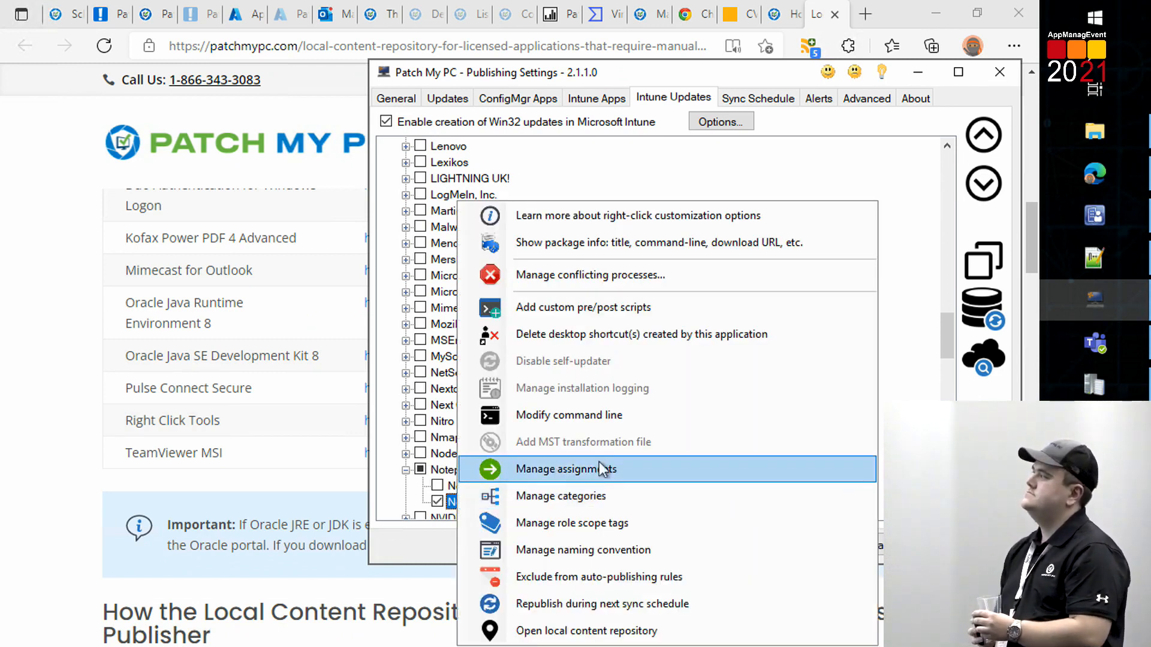
click(590, 274)
click(577, 183)
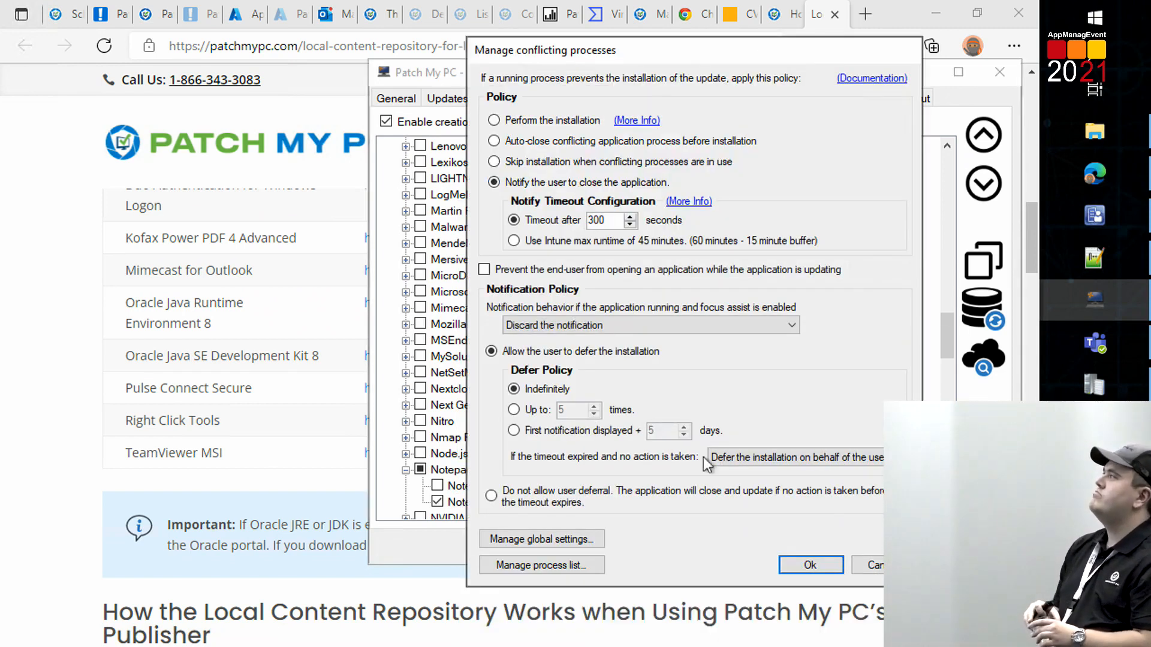
click(810, 565)
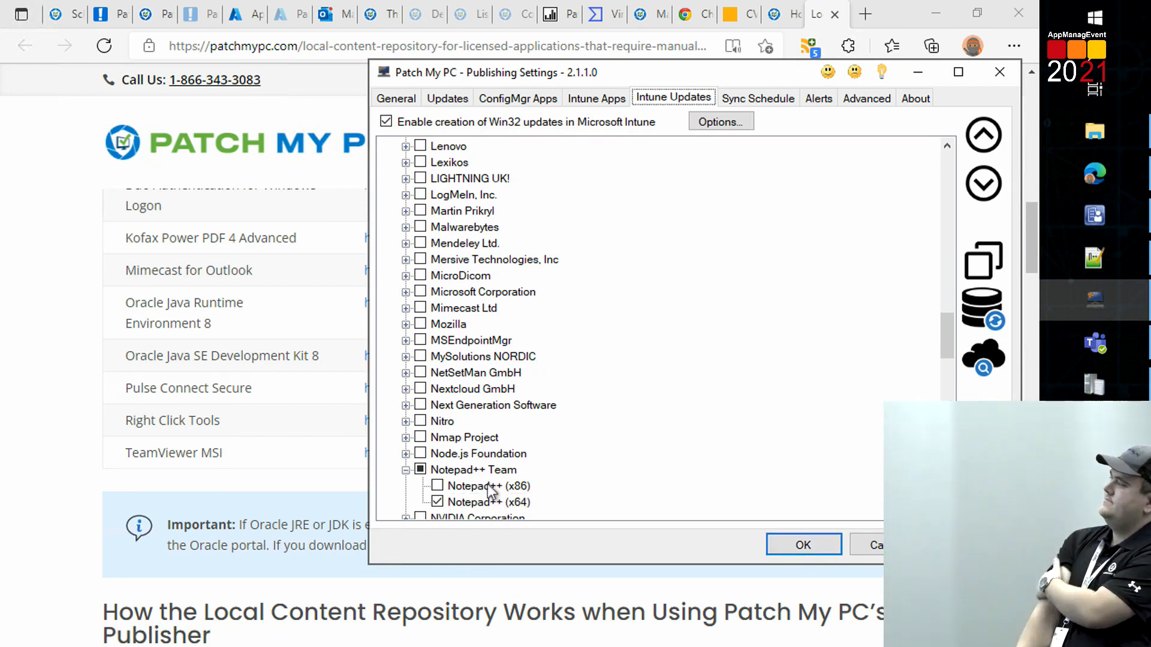
Step: Add a Required assignment to All Devices for the Notepad++ (x64) update
right_click(495, 505)
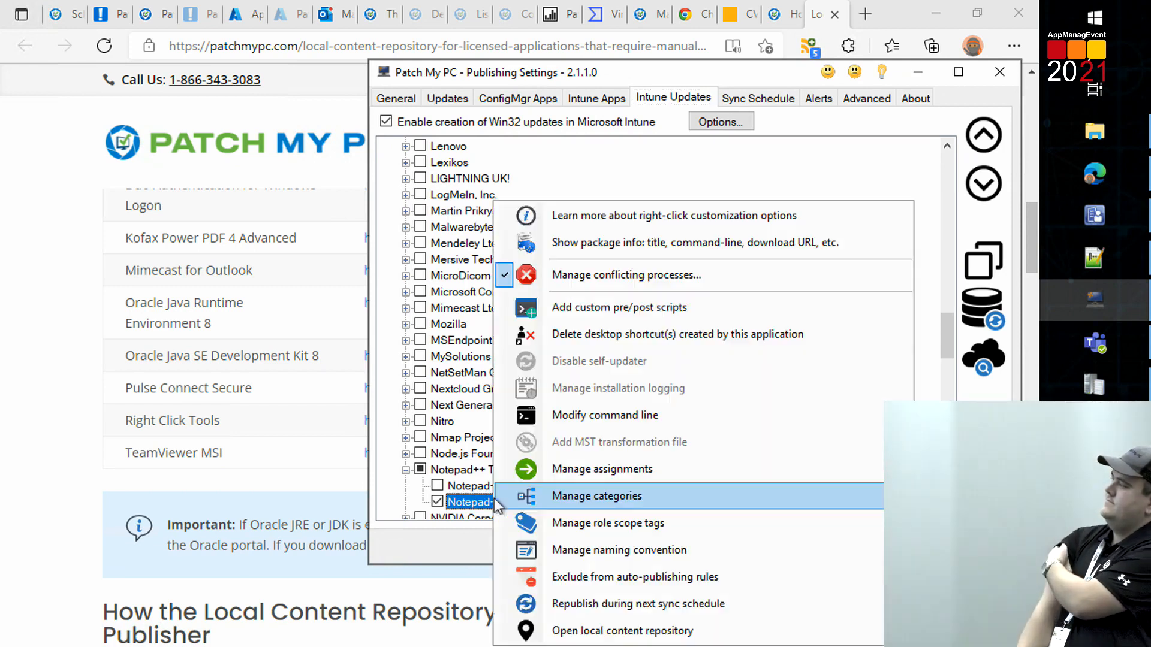
click(555, 465)
click(962, 114)
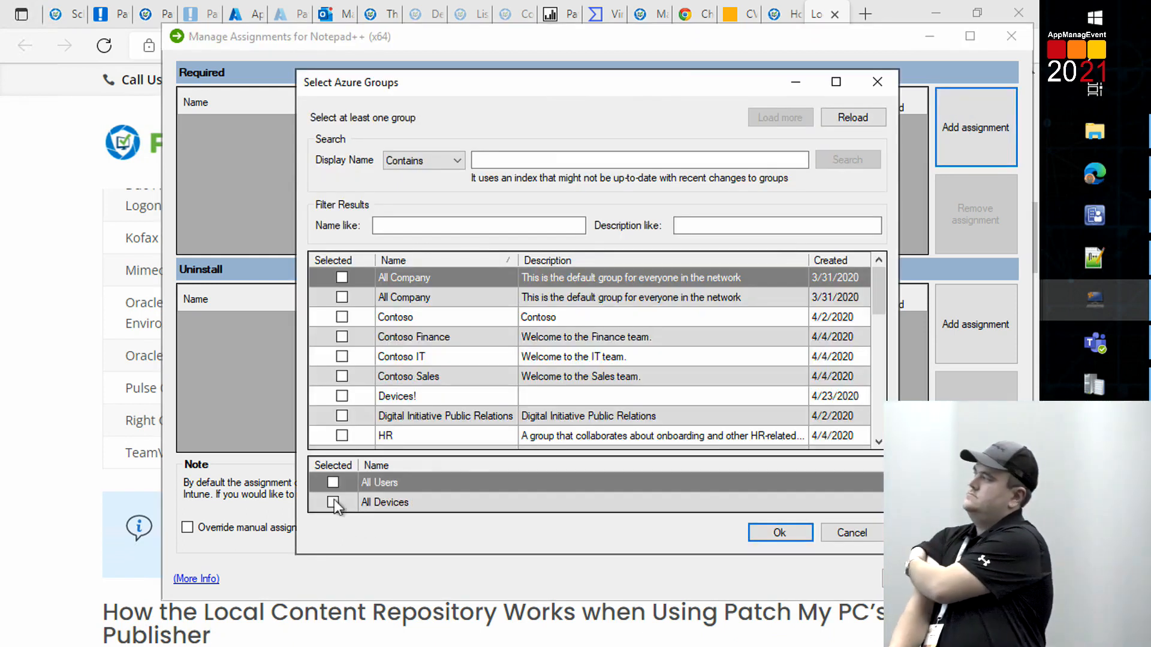
click(333, 501)
click(790, 530)
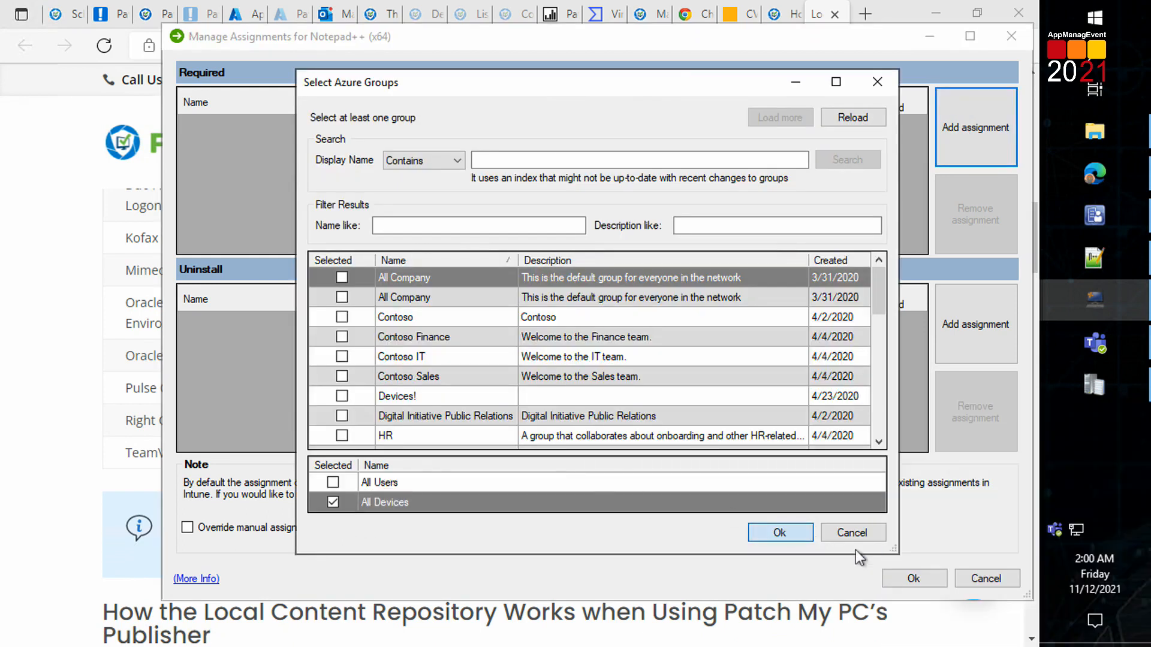
click(926, 581)
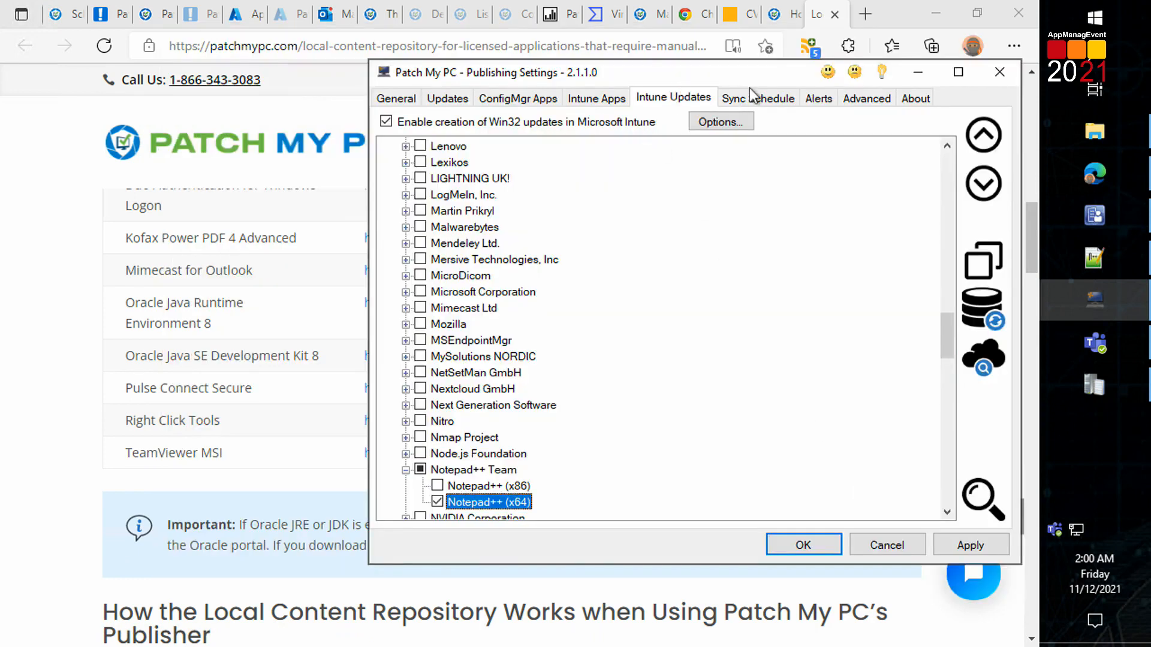
Step: Run the publishing service sync and follow its progress in PatchMyPC.log in the maximized Configuration Manager Trace Log Tool
click(756, 98)
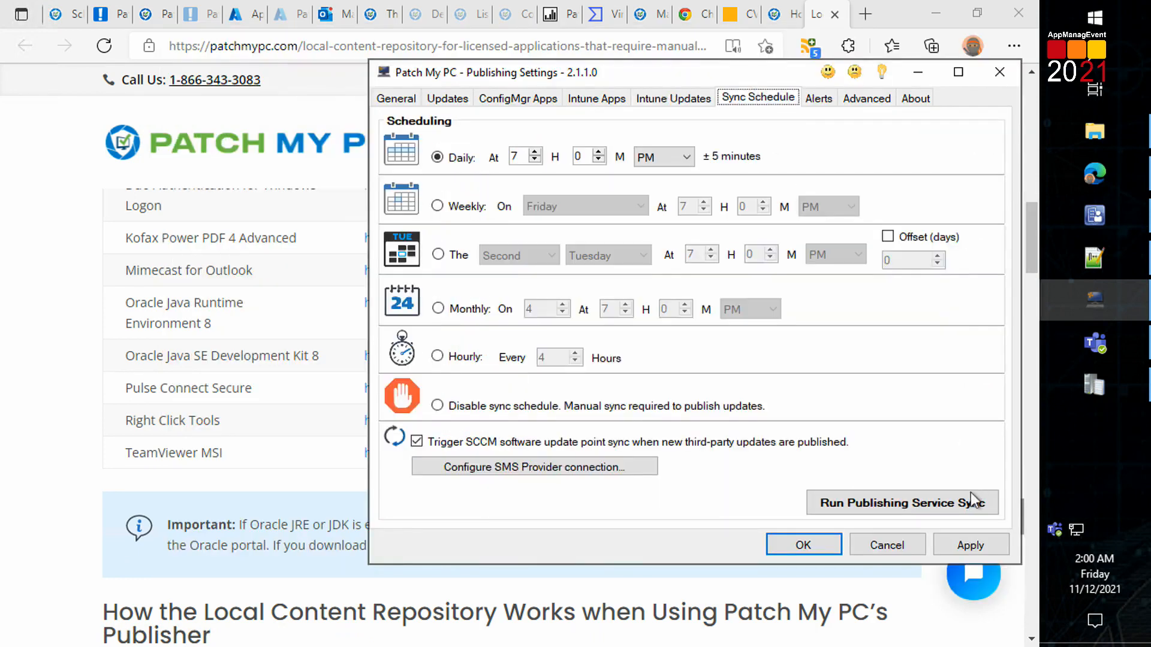
click(972, 497)
key(Return)
click(1089, 390)
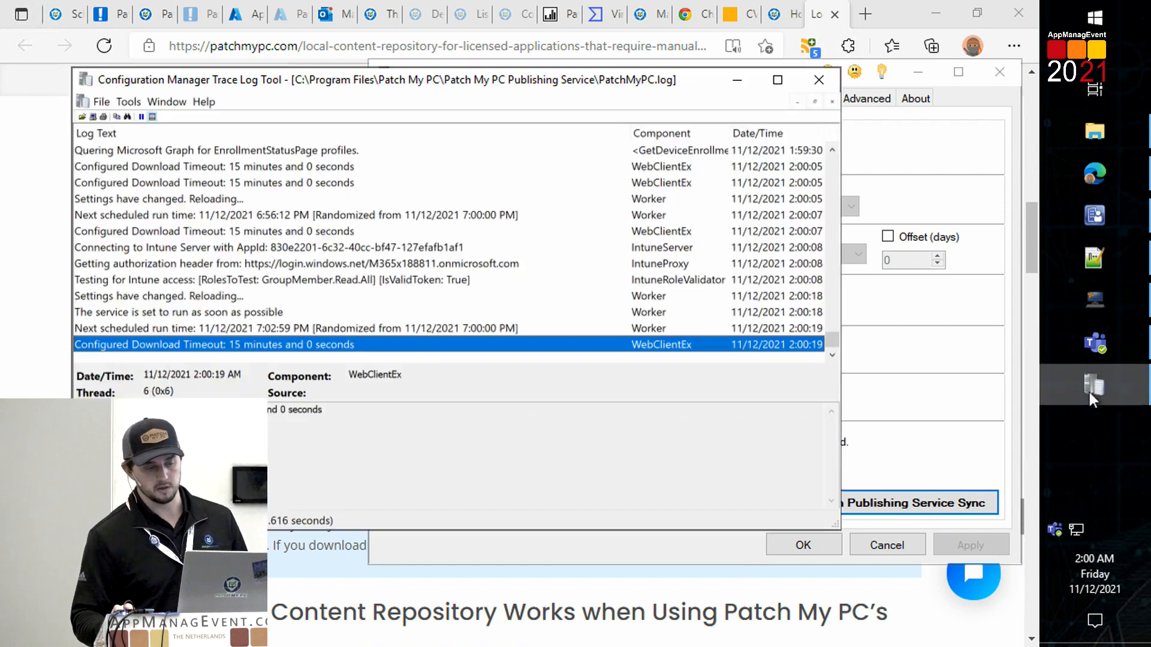
click(778, 81)
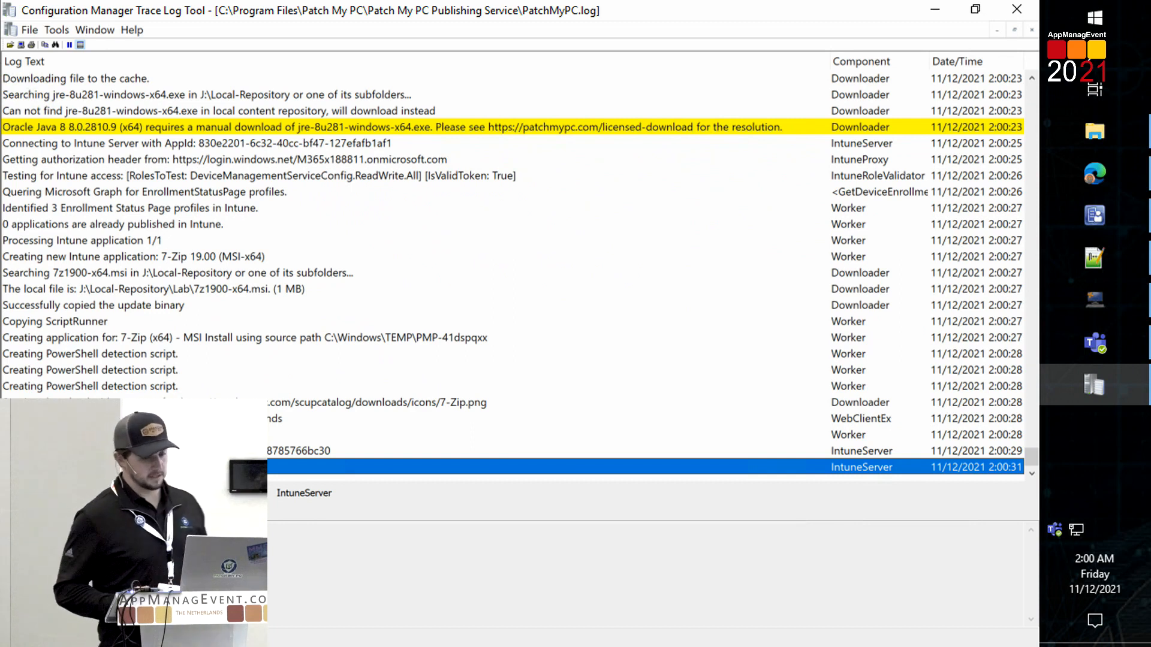
Step: Switch to Microsoft Edge to check All apps in the Endpoint Manager admin center, and return to the publishing log
click(1102, 173)
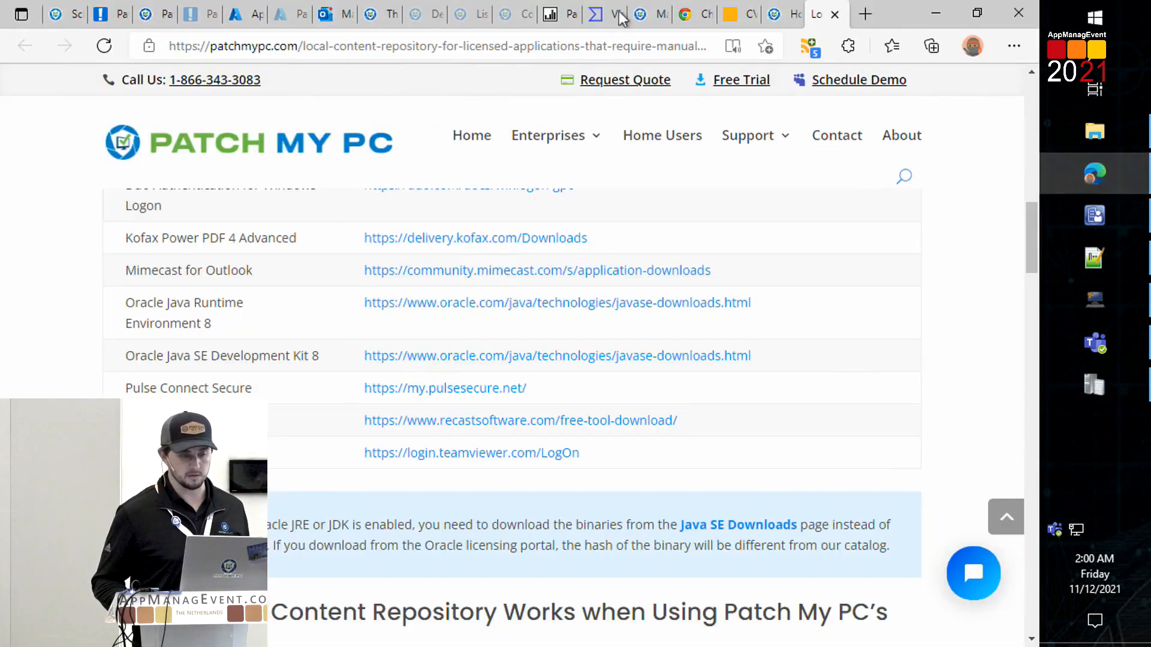
click(244, 15)
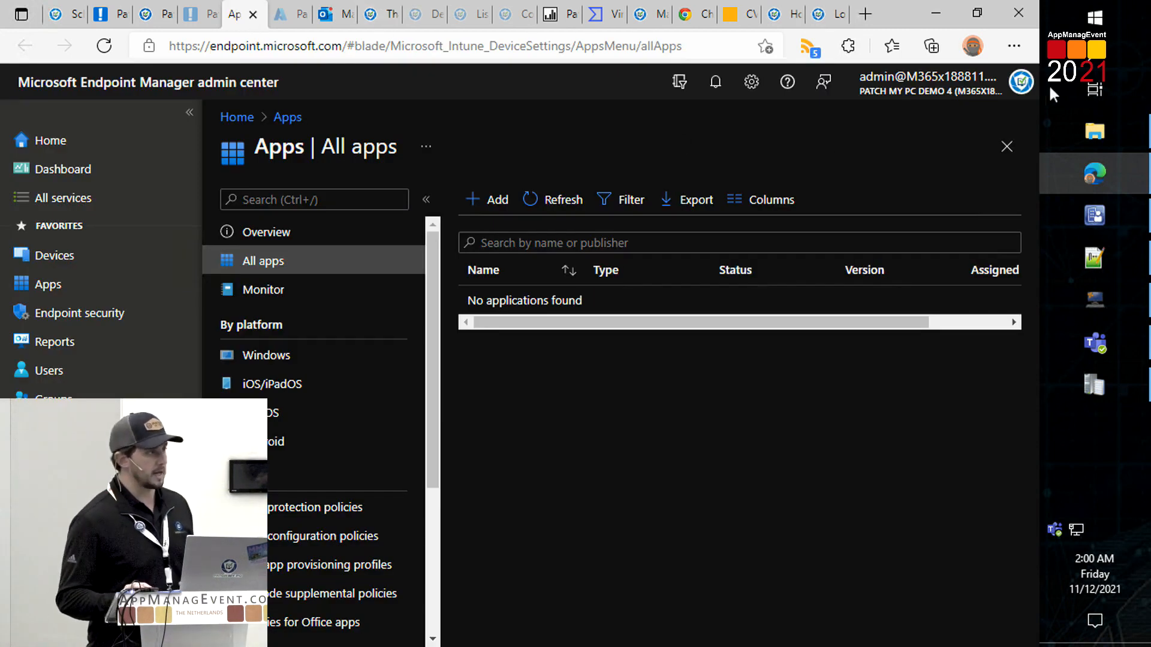
click(1094, 384)
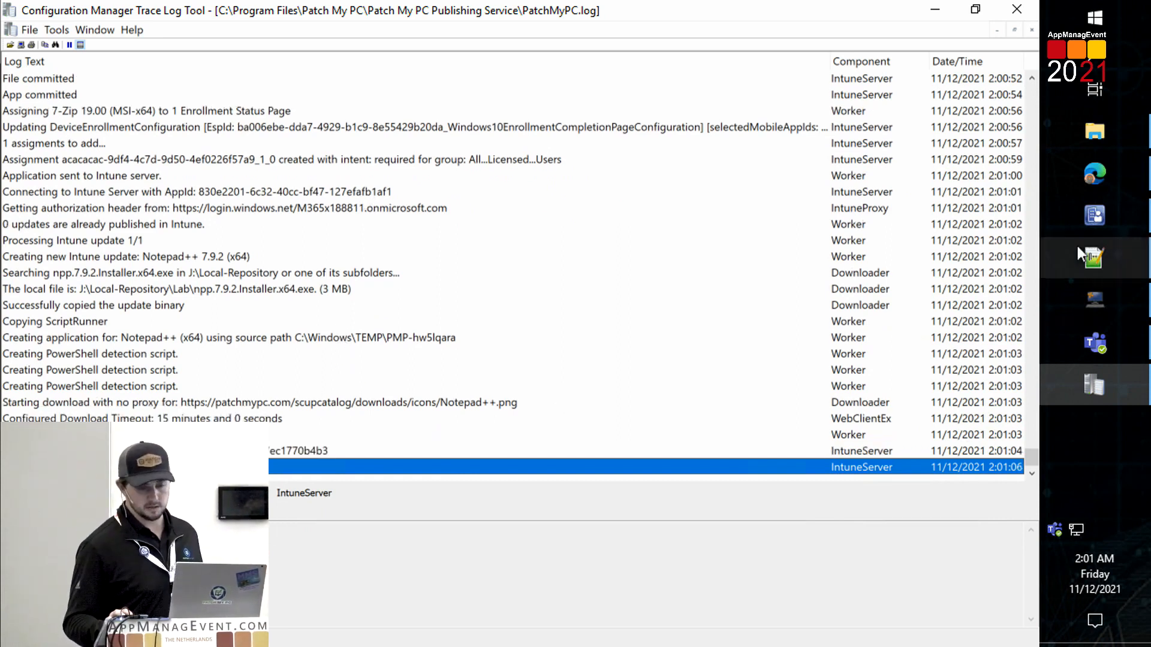
Step: Switch to Microsoft Edge, refresh the All apps list, and open the properties of 7-Zip 19.00 (MSI-x64)
click(1094, 177)
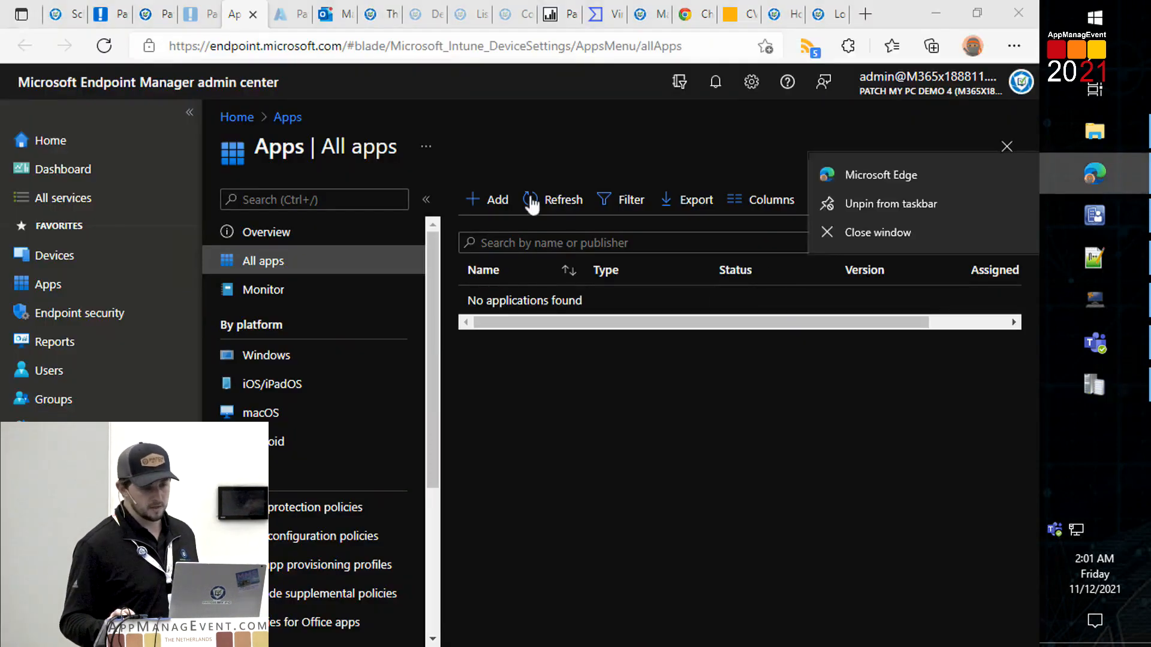
click(551, 201)
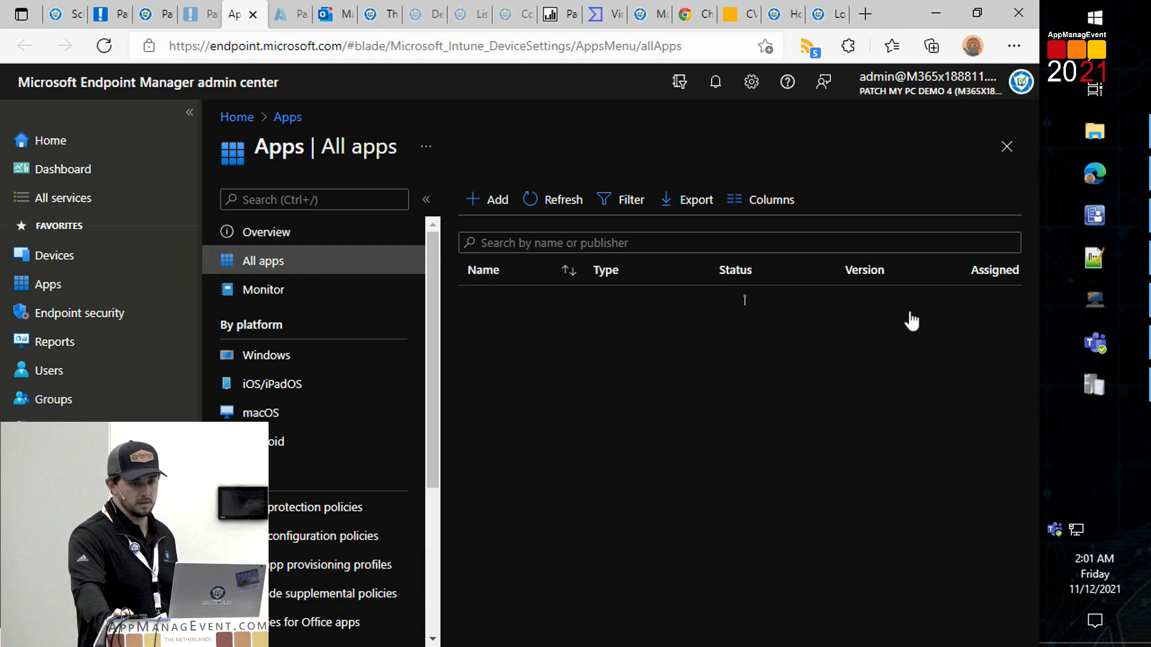
click(726, 305)
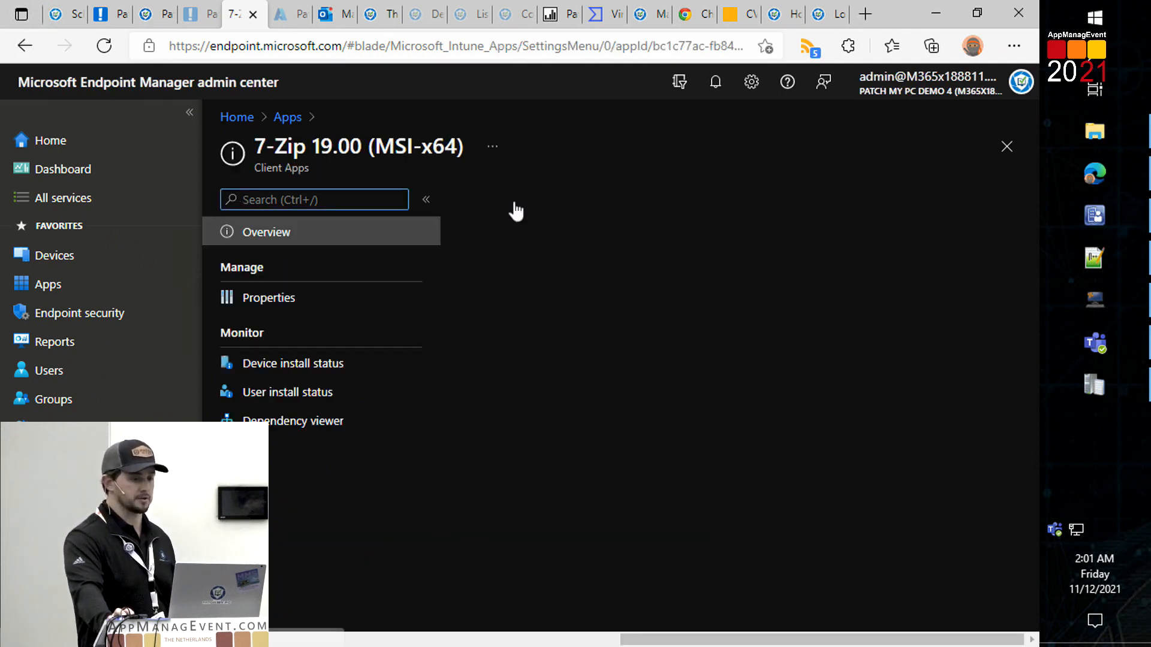
click(323, 298)
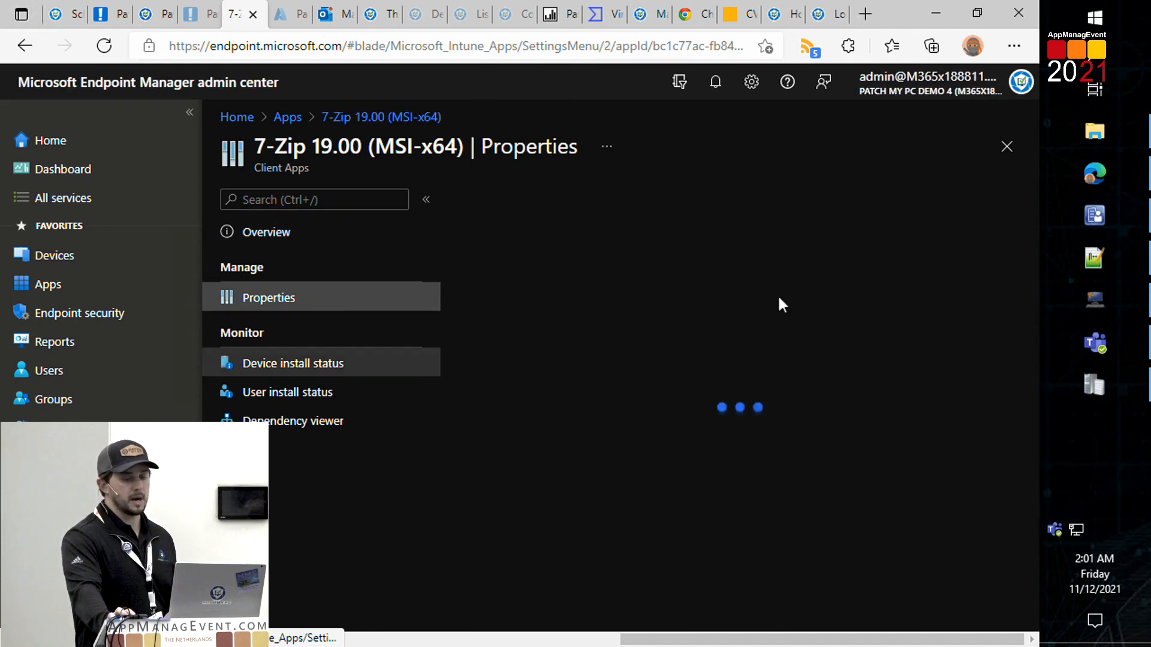
Step: Review the program, requirements and detection rule details in the properties of 7-Zip 19.00 (MSI-x64)
scroll(780, 287, down, 5)
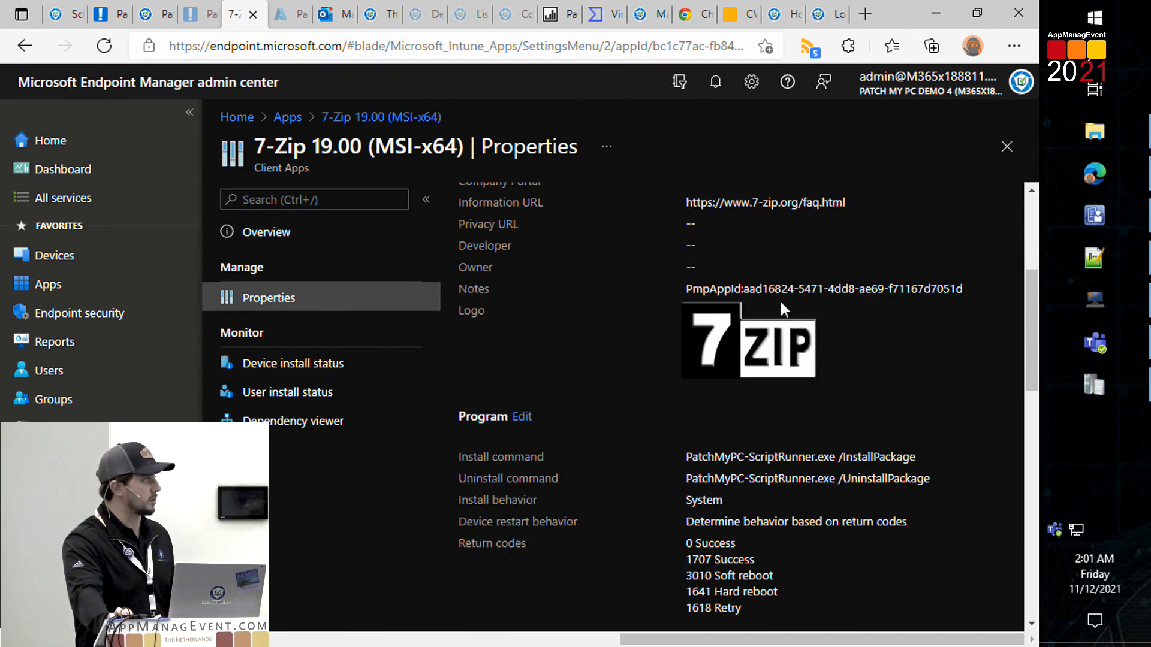
scroll(781, 301, down, 1)
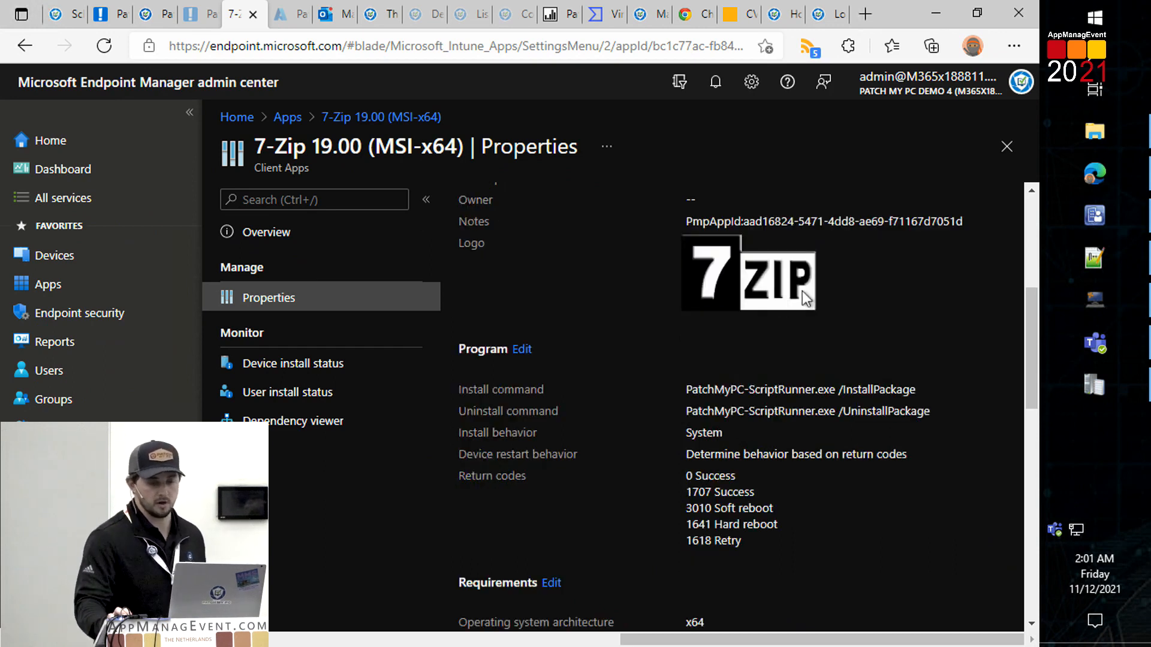
scroll(853, 278, down, 4)
scroll(858, 272, down, 1)
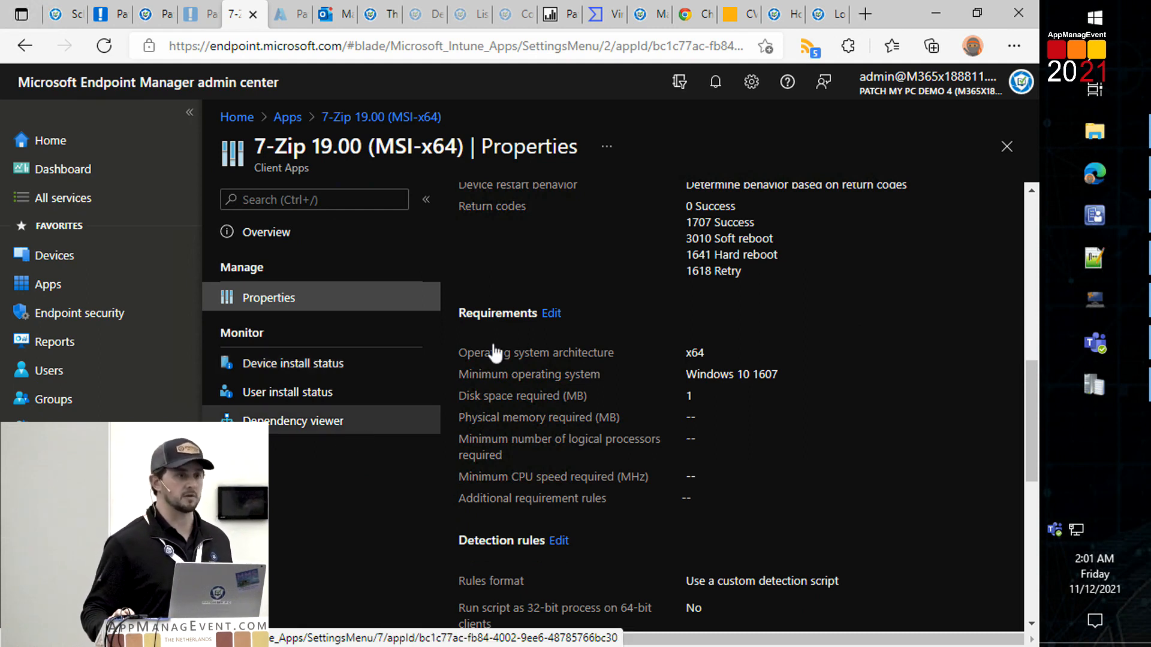
Step: Switch to Patch My PC Publishing Settings and inspect the Intune Apps options, including the code-signing certificate choice for detection scripts, without selecting a certificate
click(1106, 301)
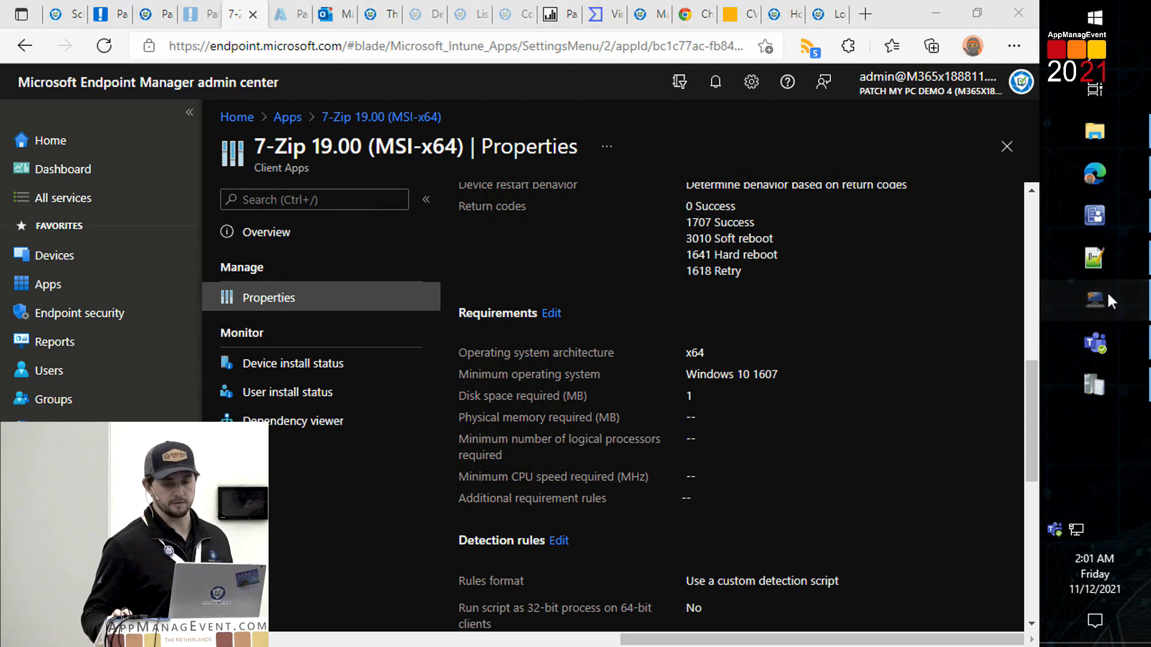
click(655, 397)
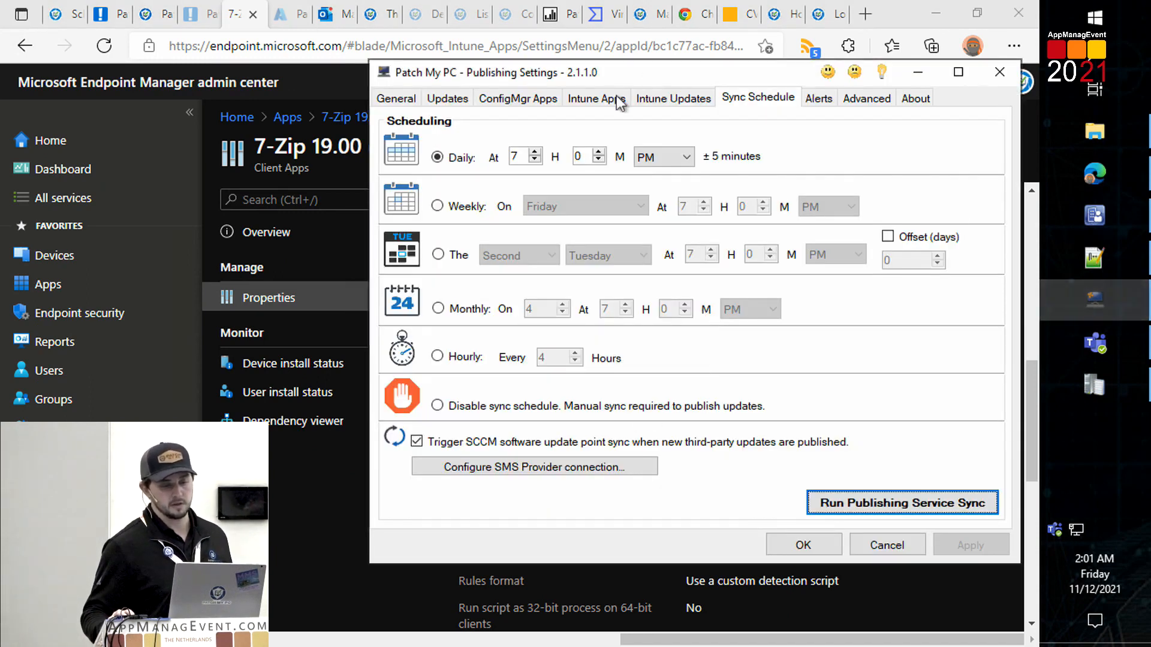
click(620, 102)
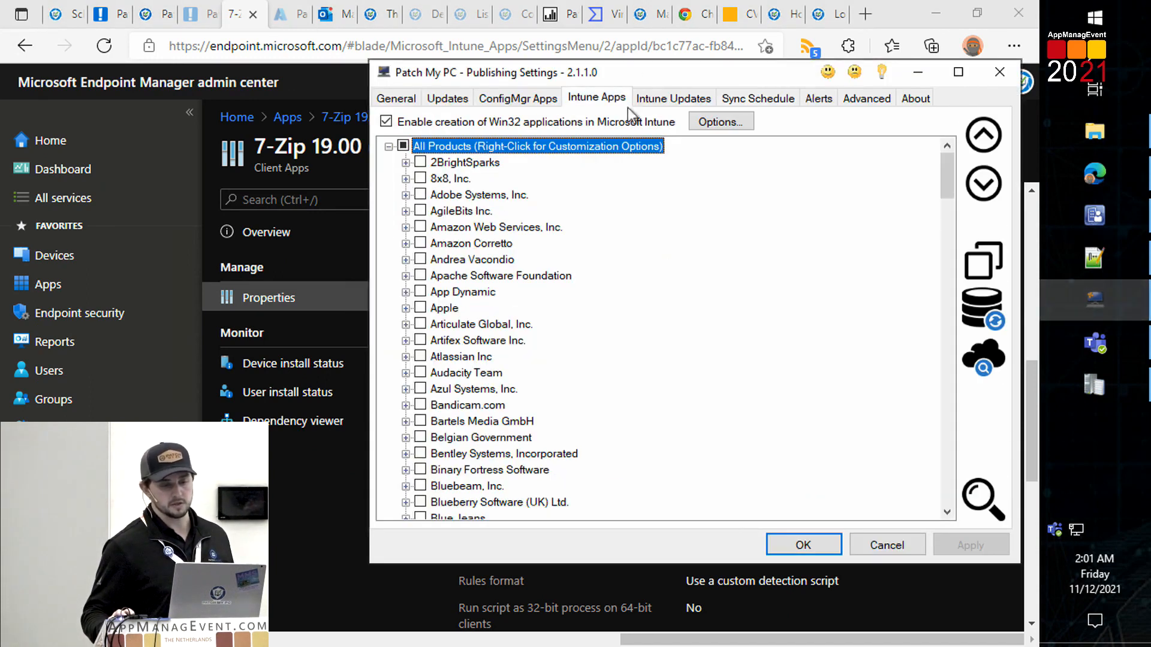
click(729, 121)
click(493, 214)
click(591, 239)
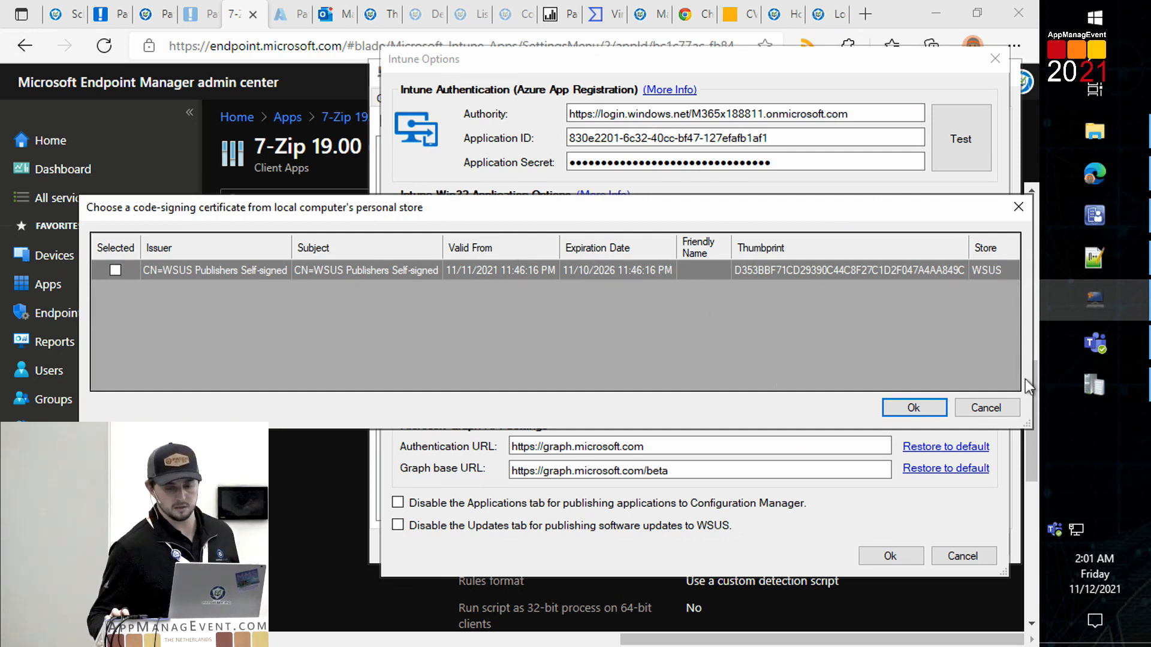
click(1003, 405)
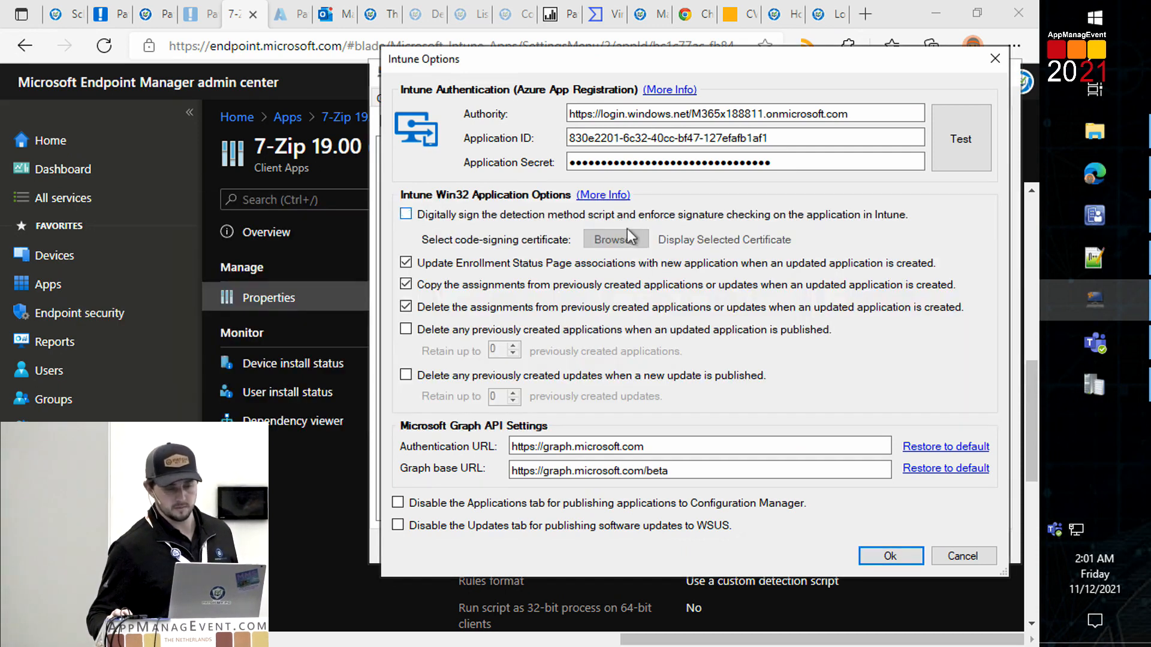
click(916, 558)
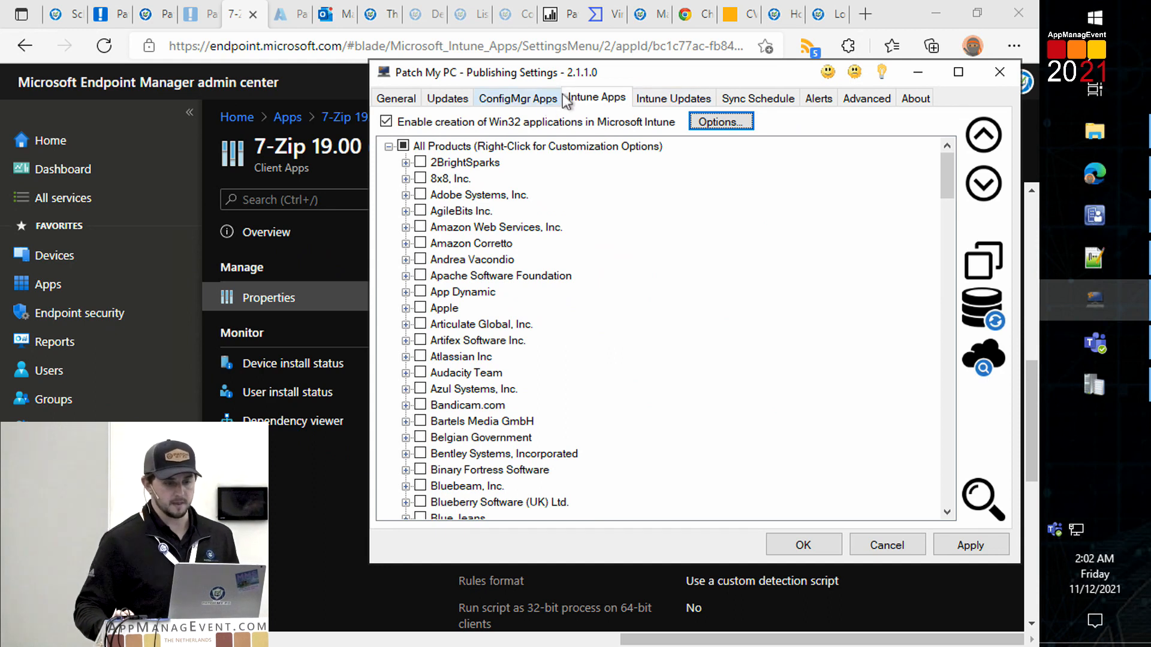
Step: Search the Intune Apps product list for "7-z" and locate the Igor Pavlov 7-Zip installers
click(690, 355)
key(ctrl+f)
text(7-z)
key(Return)
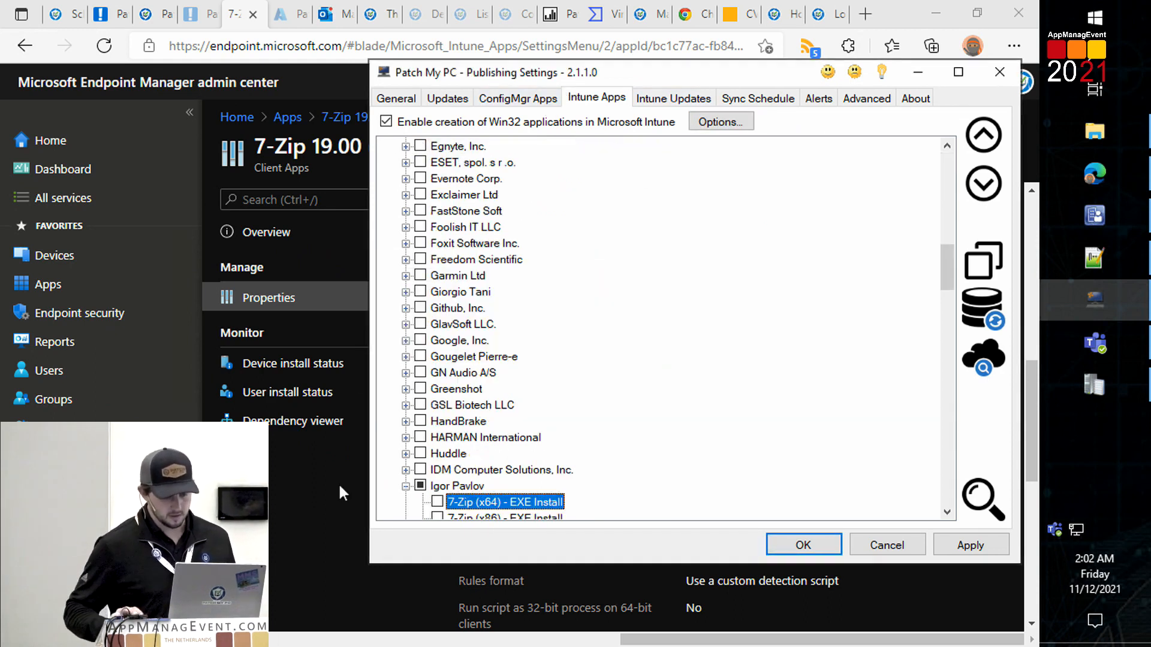
scroll(656, 381, down, 1)
scroll(633, 429, up, 1)
scroll(543, 476, down, 2)
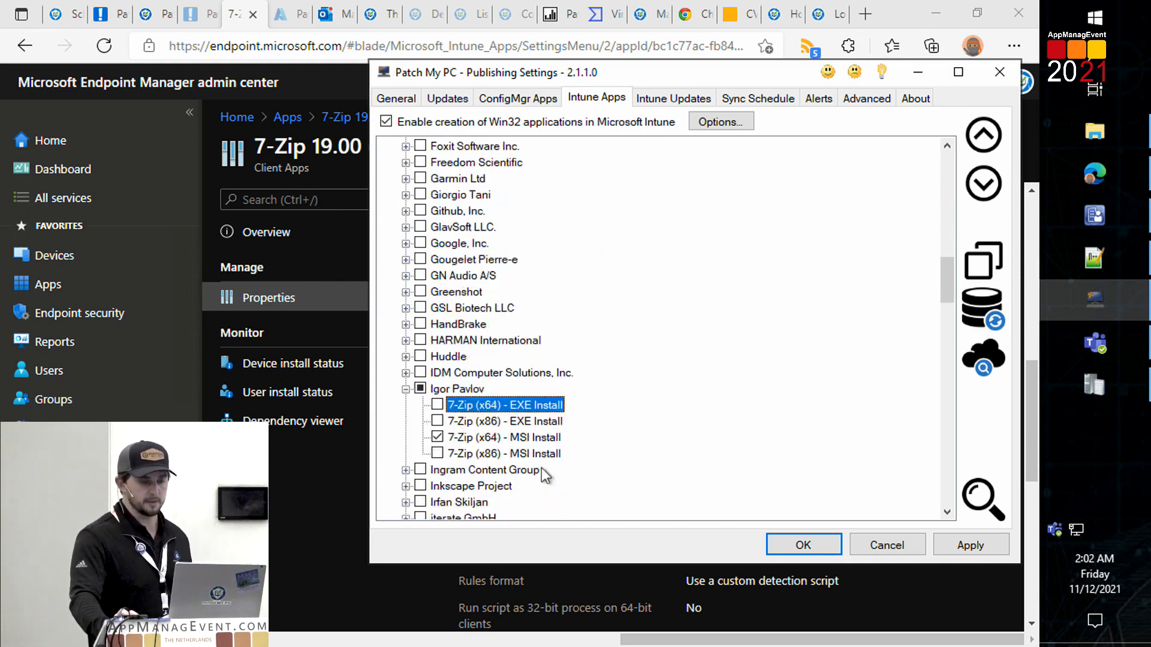
scroll(544, 476, down, 1)
Step: Review the customization options for 7-Zip (x64) - MSI Install, including custom pre/post scripts and Intune categories, without changing them
right_click(533, 390)
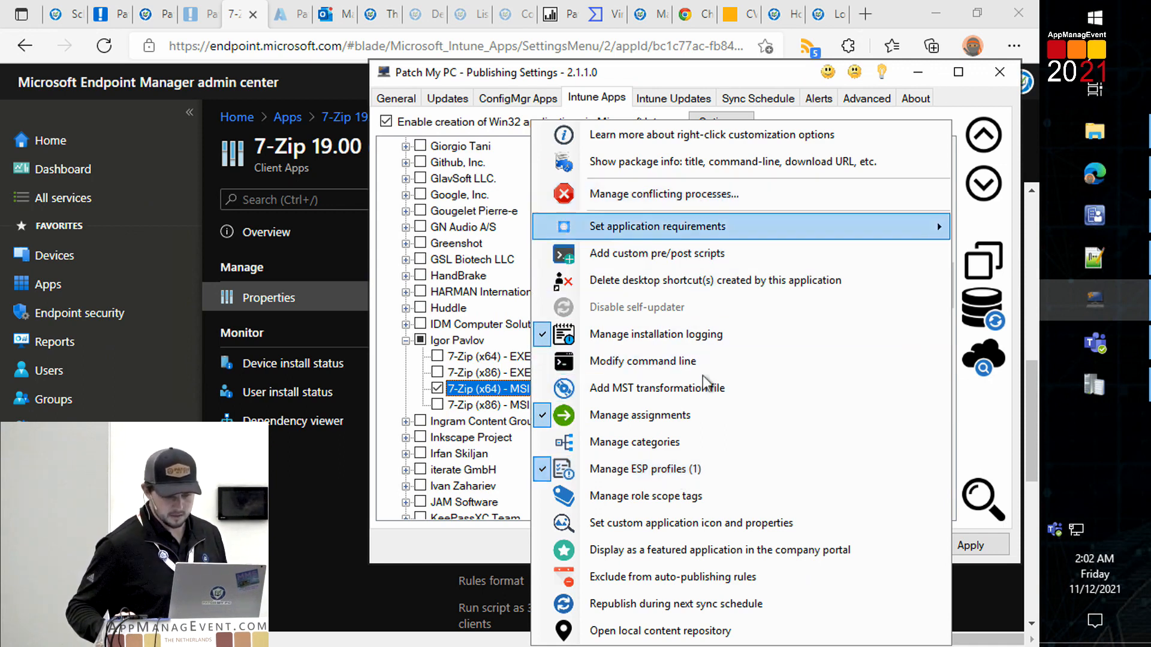
click(695, 255)
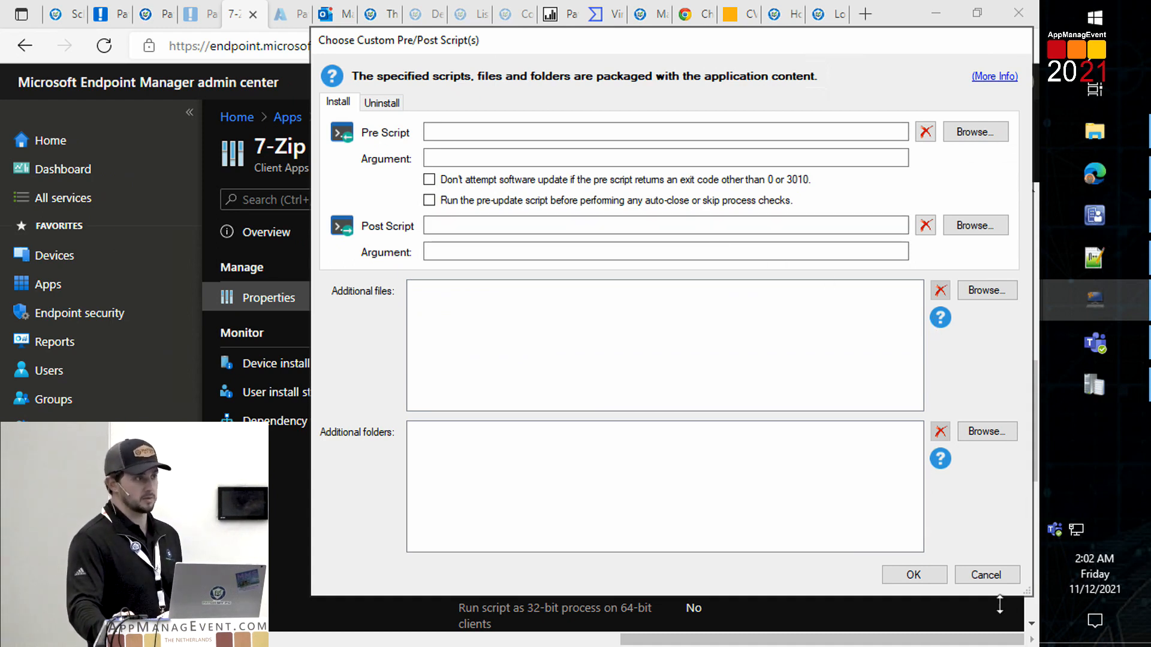
click(984, 575)
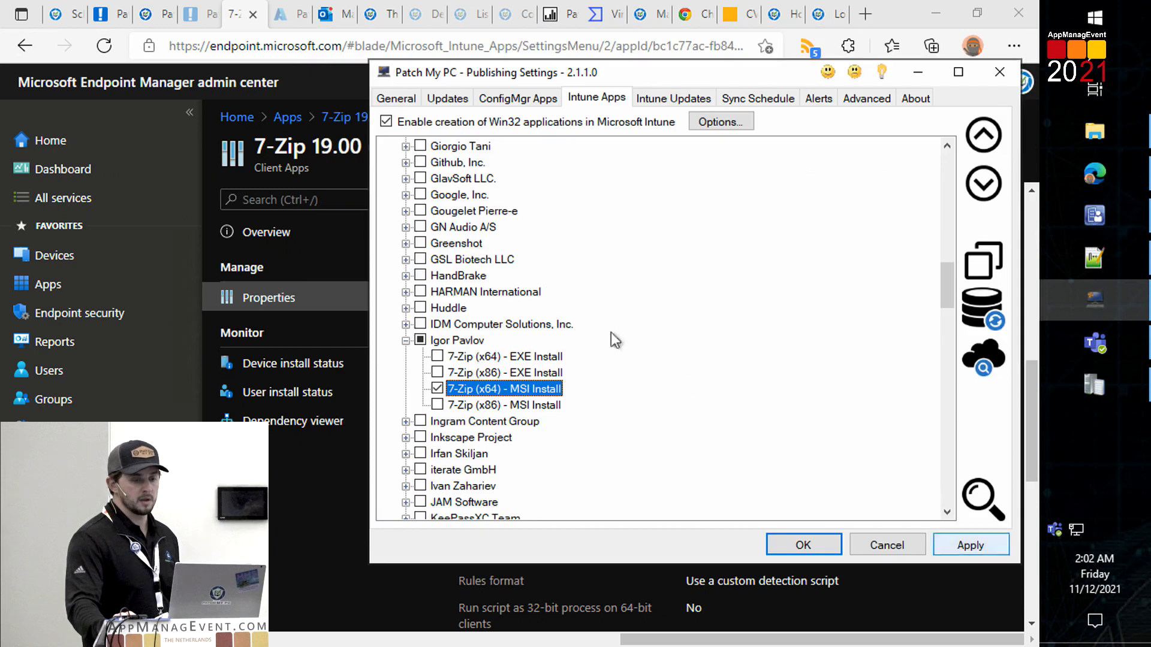
right_click(532, 390)
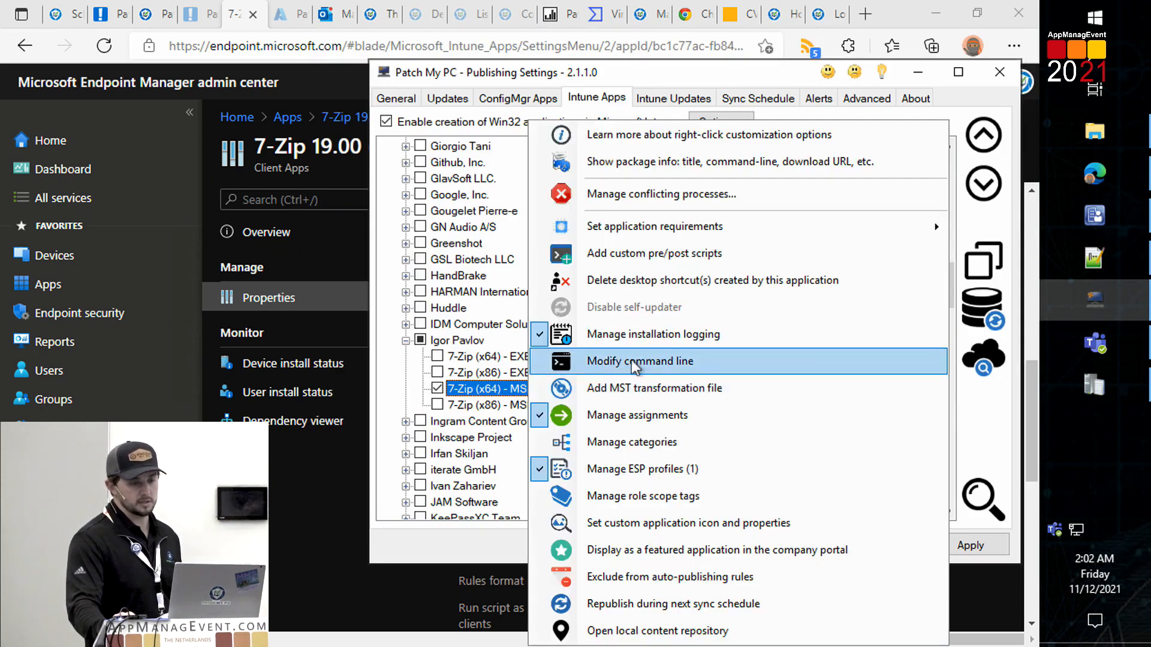
click(656, 442)
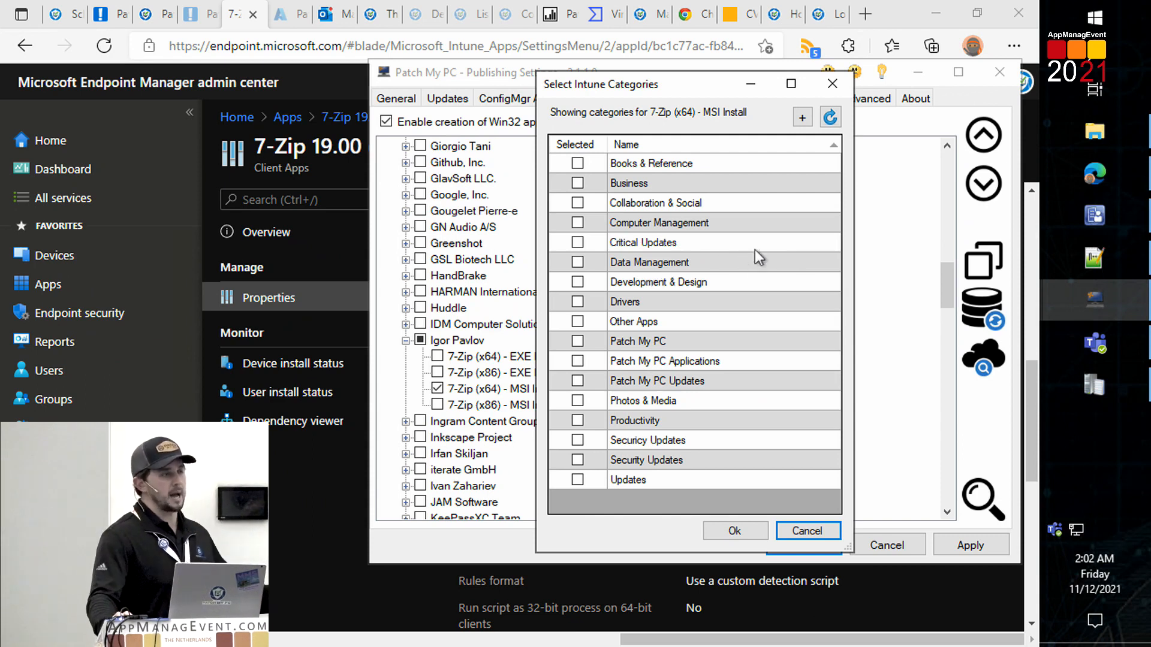
click(810, 530)
right_click(527, 395)
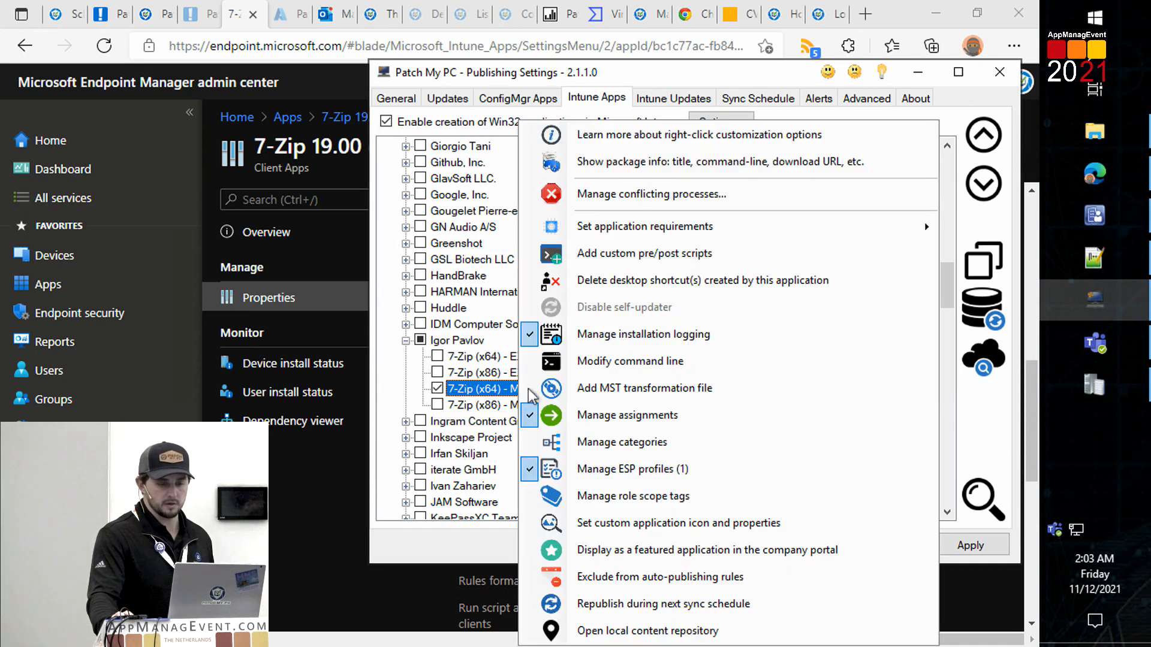
click(496, 540)
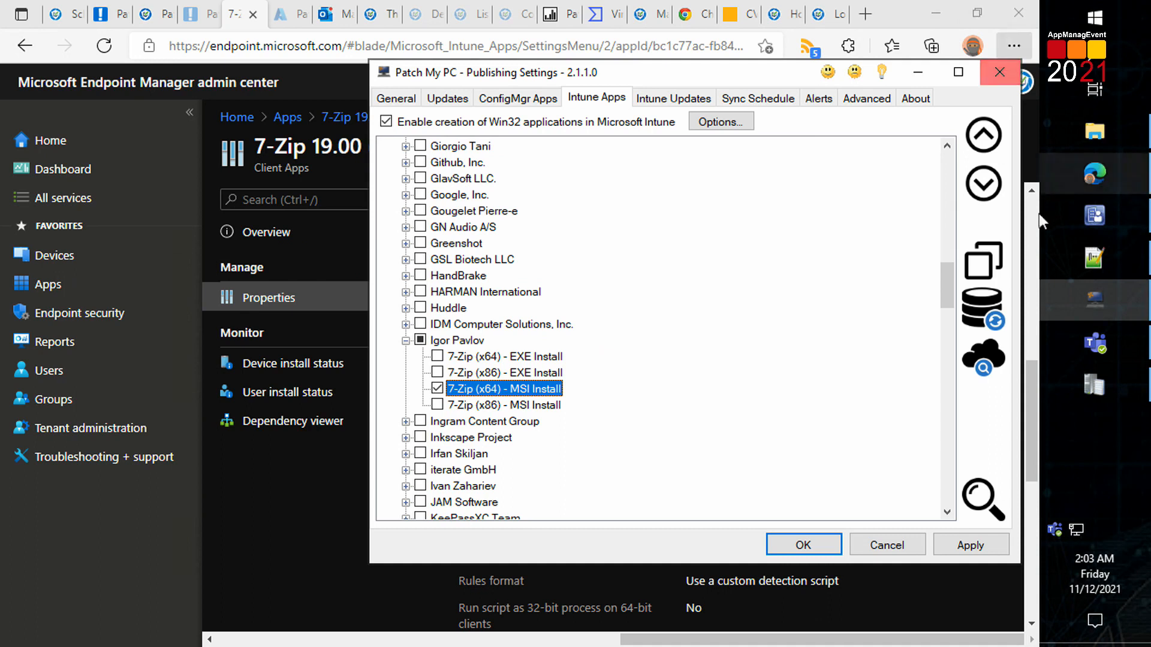
Step: Scan Intune for supported products by connecting to the tenant and querying it, and close the scan without enabling any products
click(991, 307)
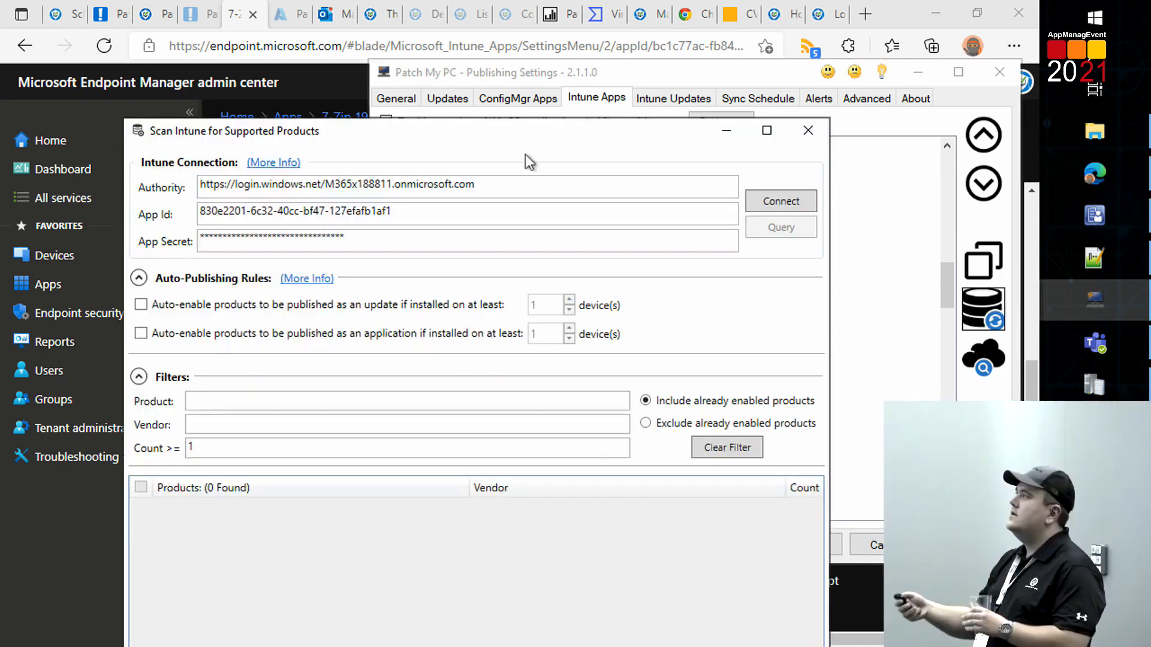
drag(513, 131, 580, 23)
click(863, 97)
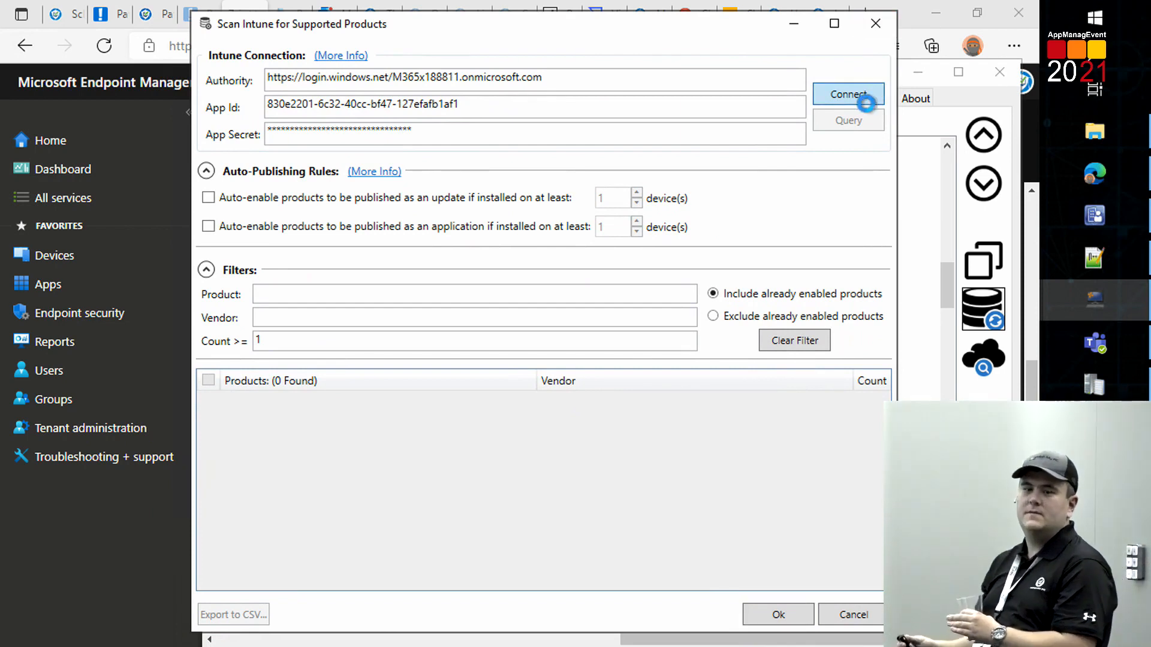
click(862, 119)
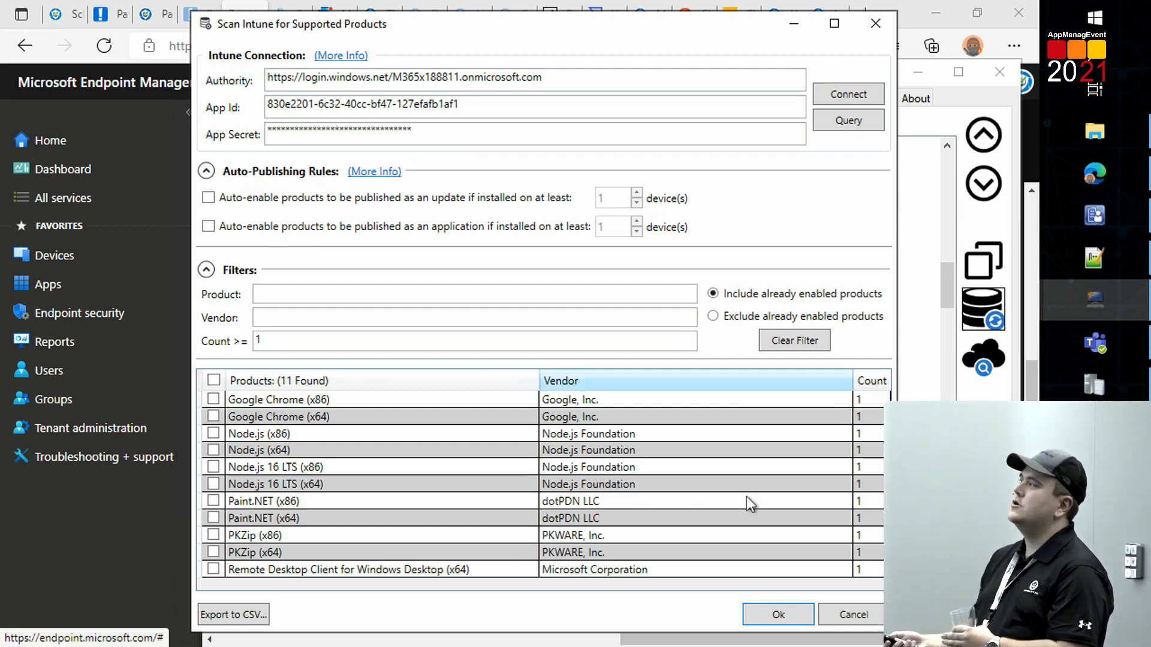
click(872, 615)
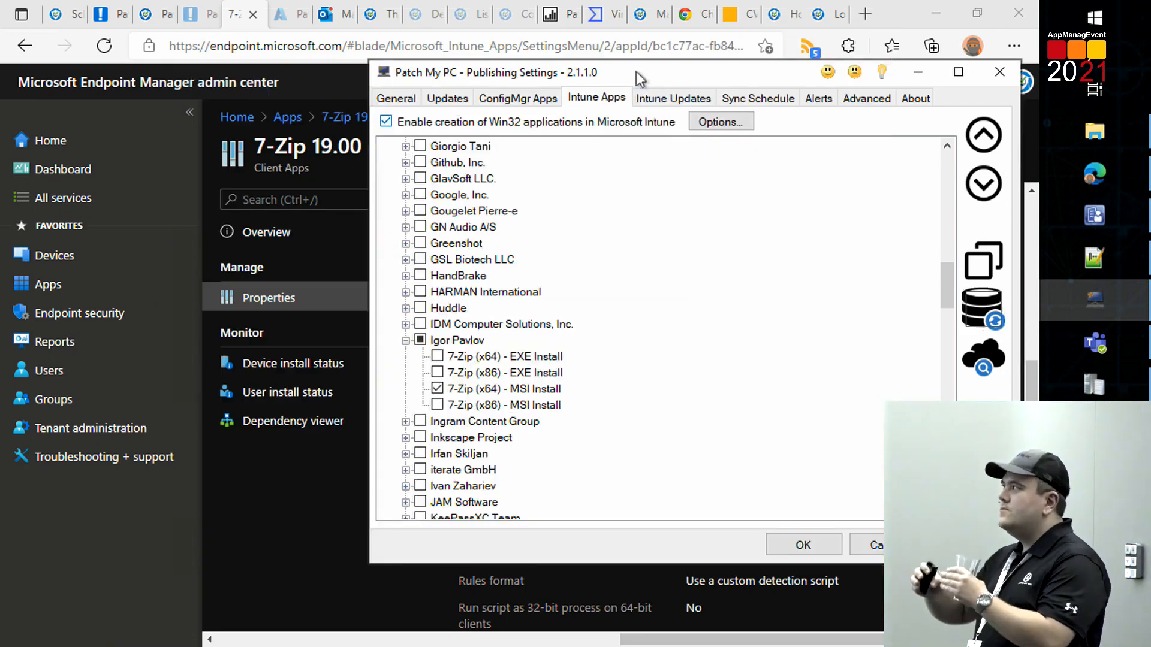
drag(624, 78, 590, 67)
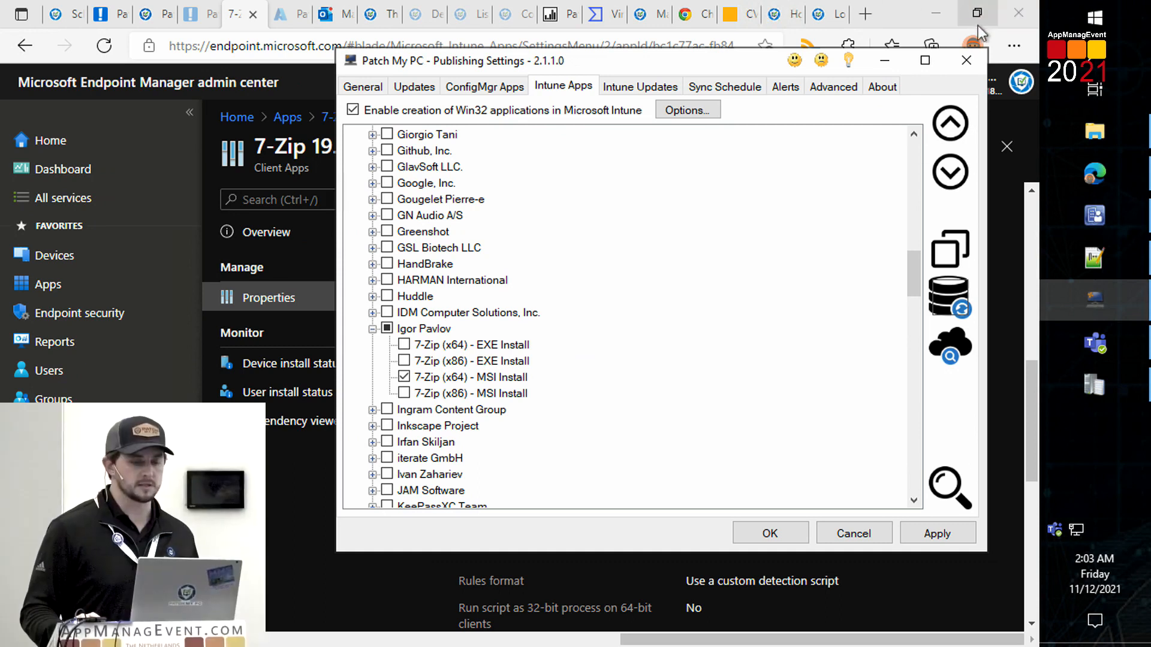
Step: Switch to Patch My PC Reports in Microsoft Edge and open the 01 - Software Update Dashboard report
click(557, 14)
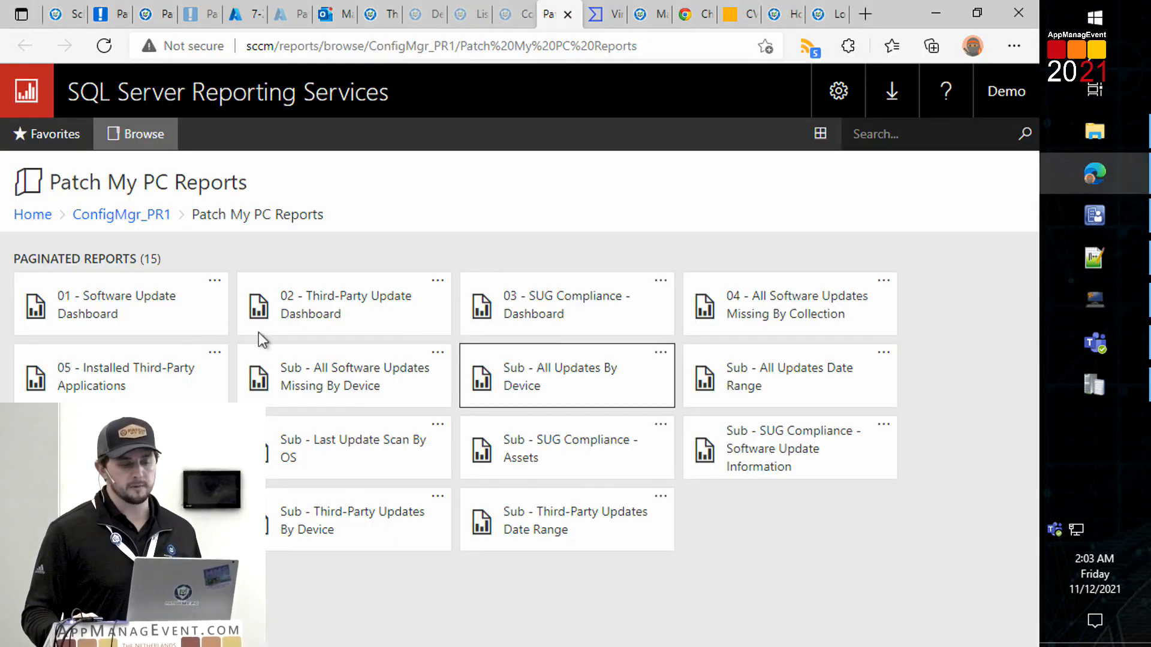
click(111, 307)
right_click(110, 307)
click(72, 333)
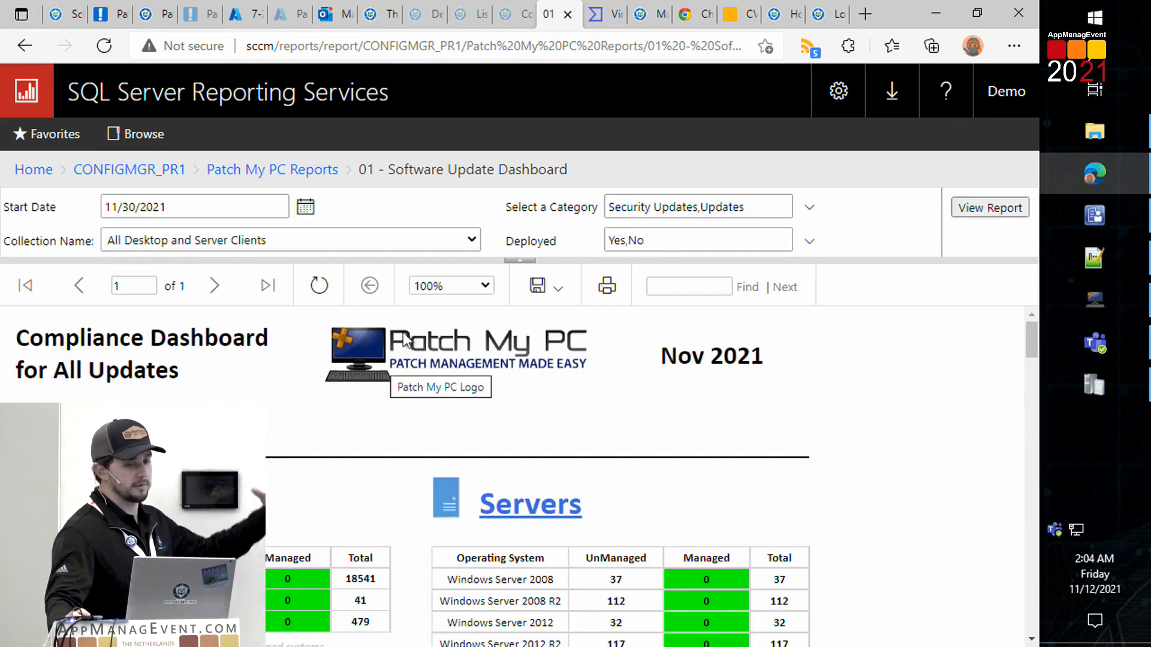
Step: Hide the report parameters and set the dashboard zoom to Page Width
click(527, 263)
click(483, 214)
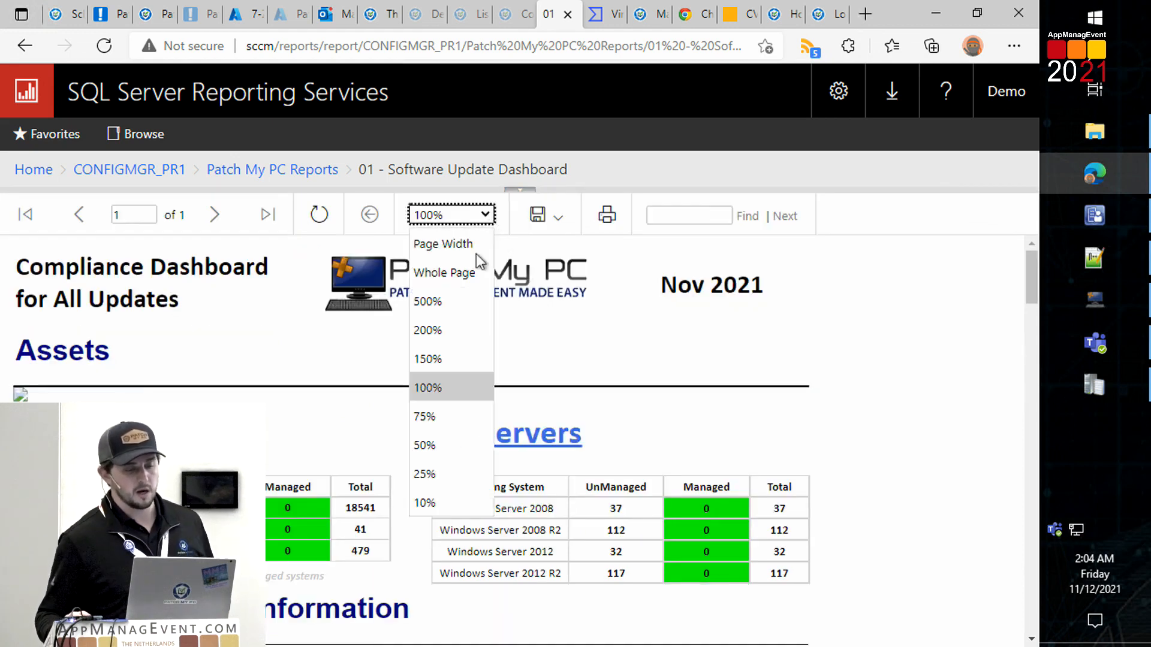
click(474, 243)
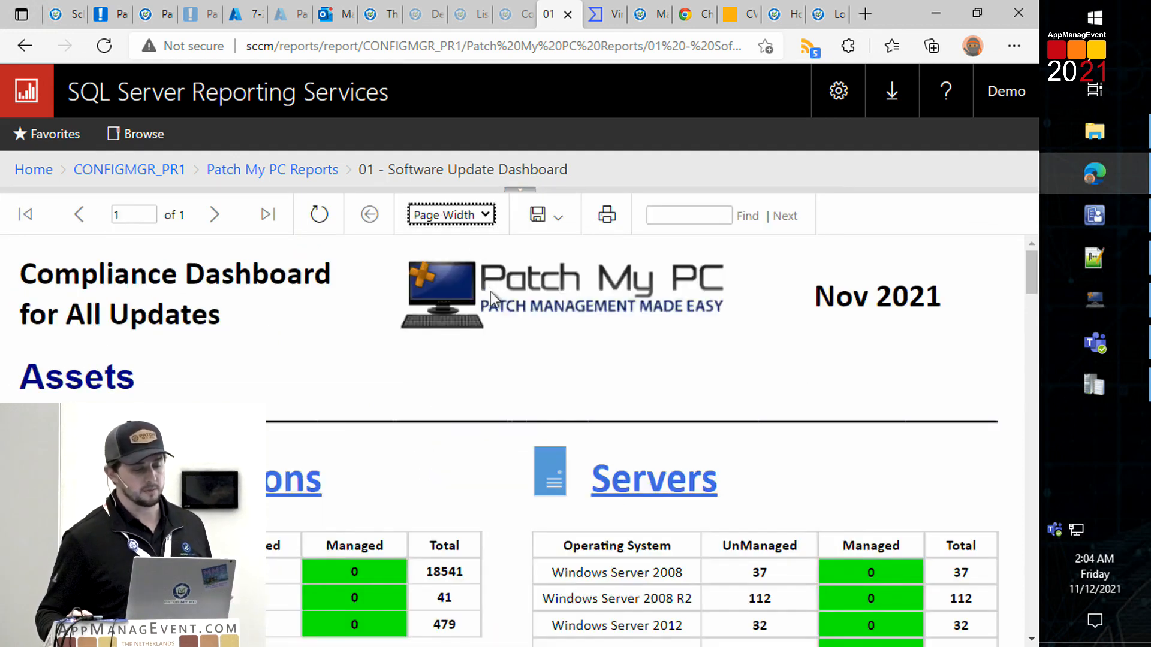
Step: Review the dashboard's asset tables and monthly compliance charts, and drill into the Nov-21 updates for workstations
scroll(498, 312, down, 5)
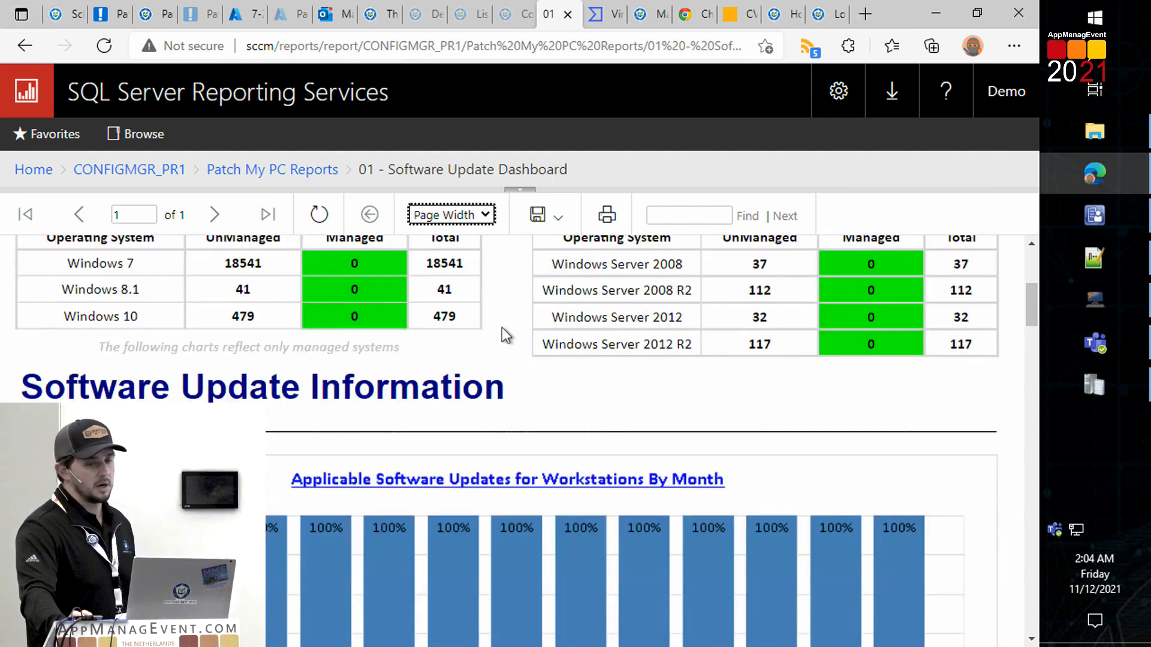
scroll(502, 328, up, 1)
scroll(536, 351, down, 1)
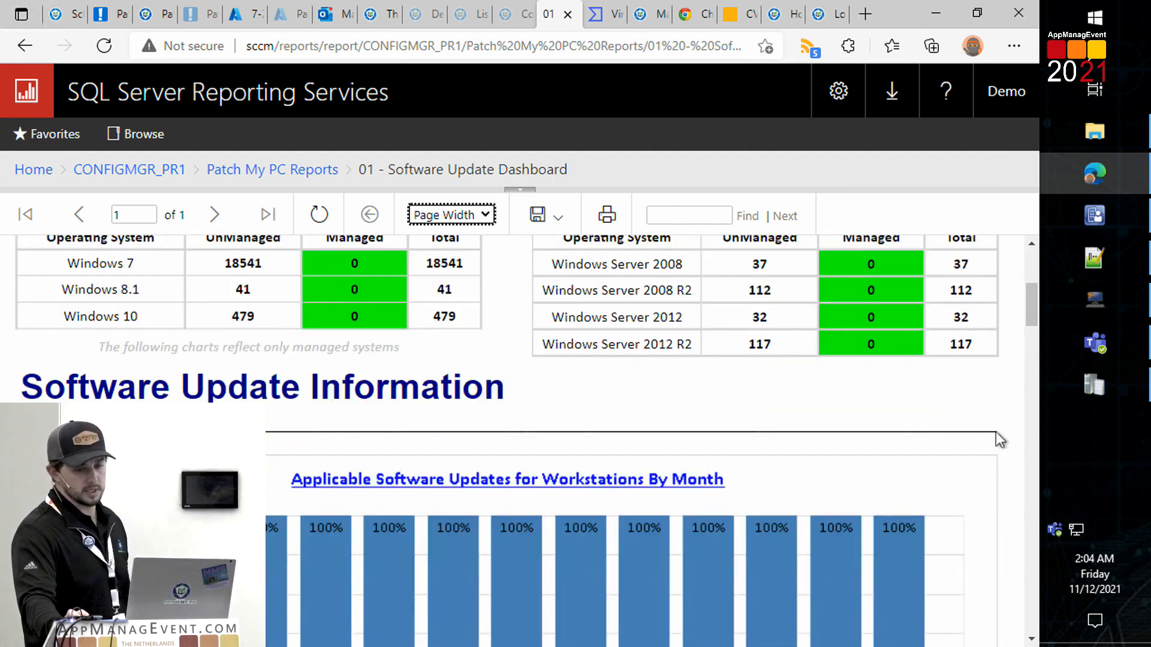
scroll(897, 487, down, 5)
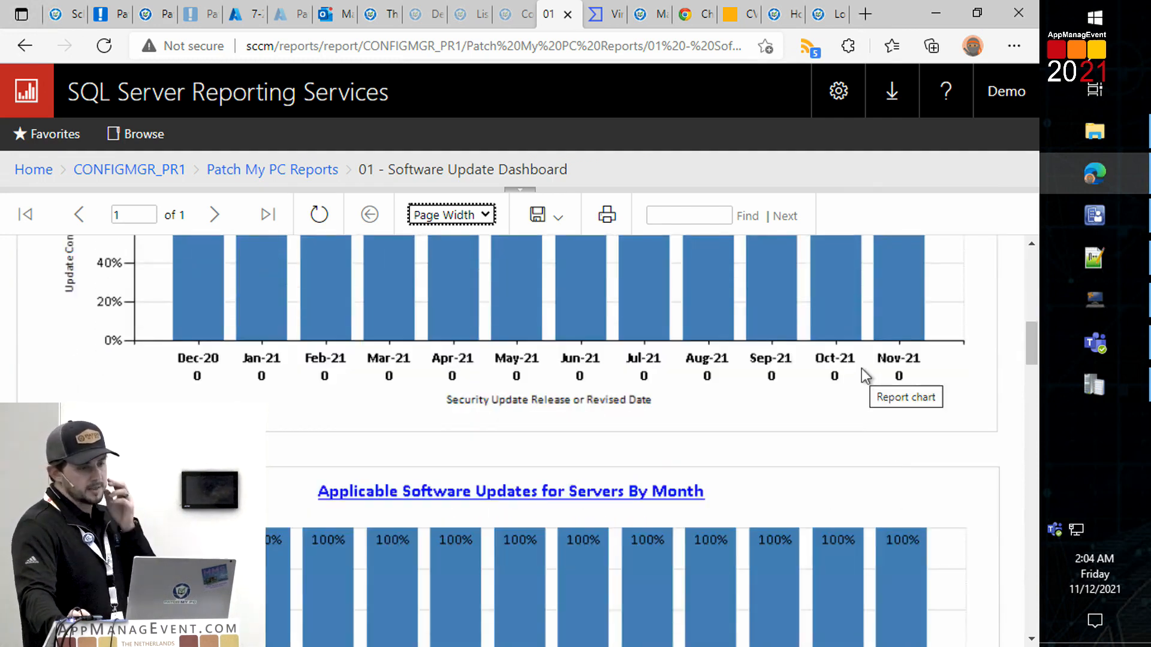
scroll(861, 369, up, 2)
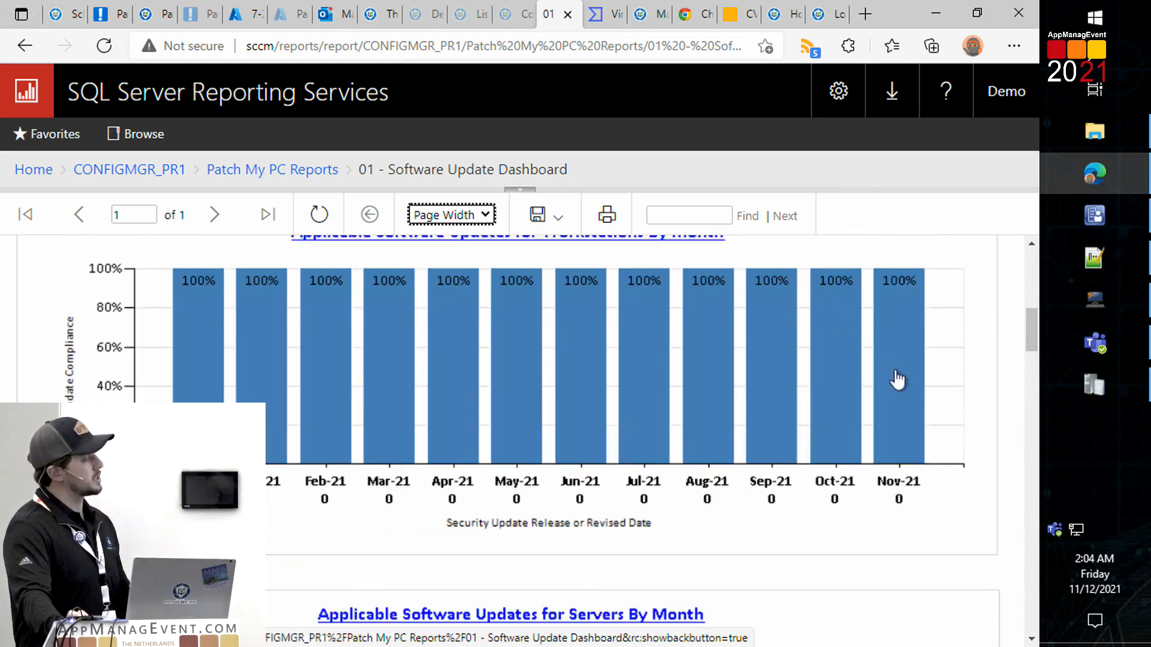
click(898, 379)
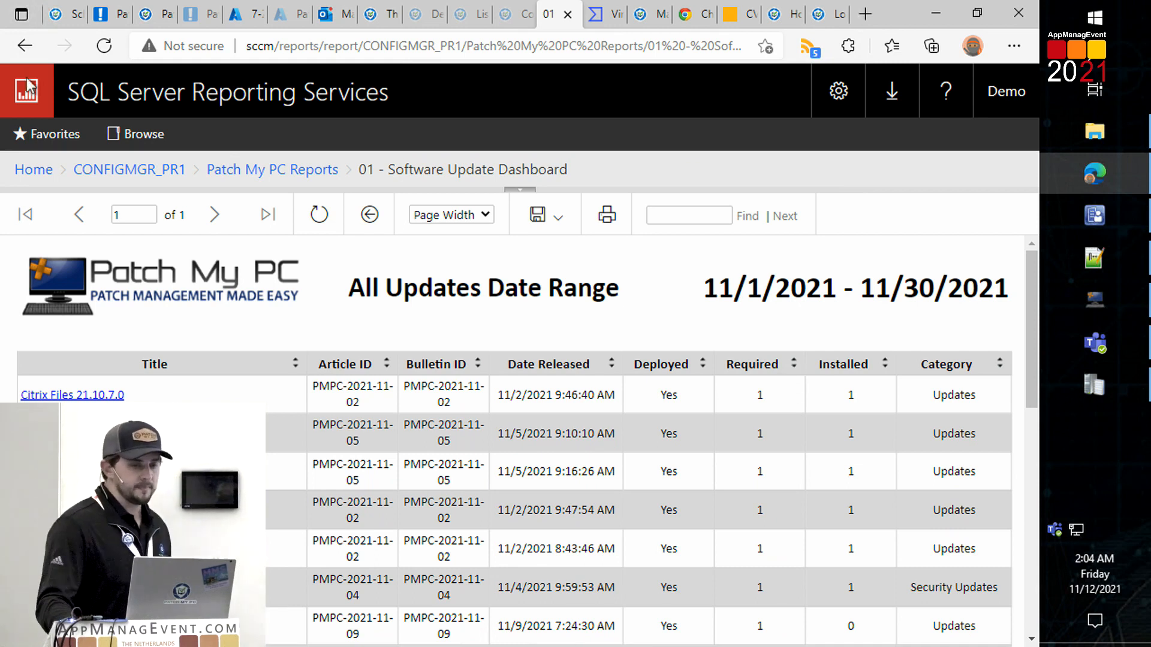
Step: Show the Schedule Live Demo and Patch My PC Feature and Application Request pages, and return to Patch My PC Publishing Settings
click(78, 15)
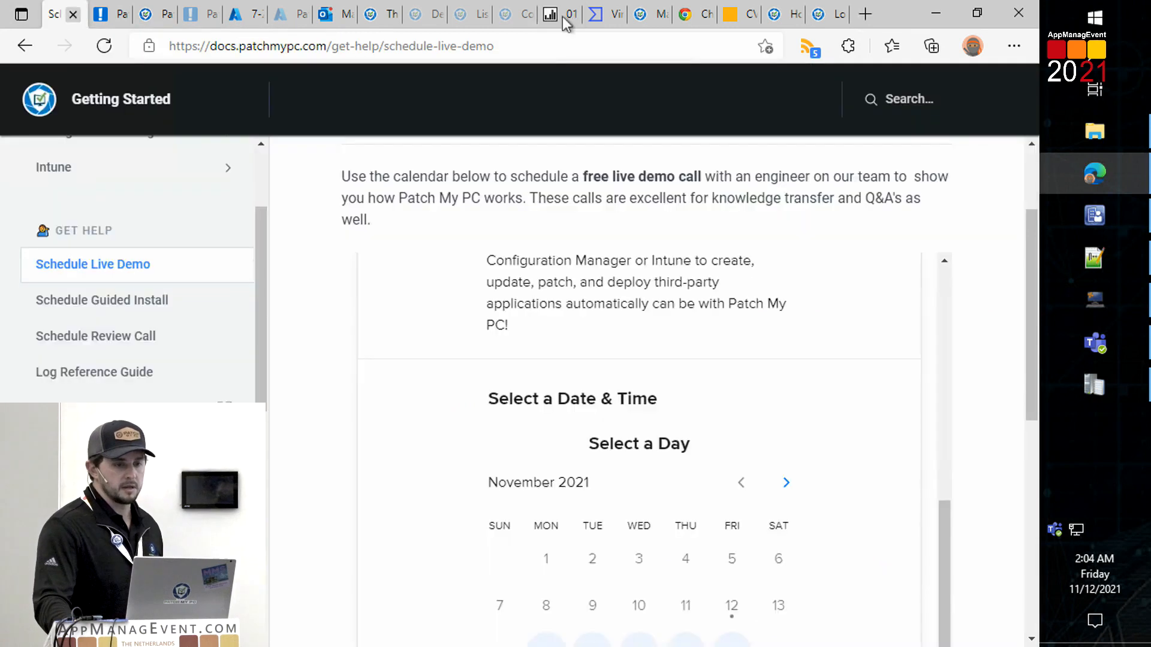
click(151, 16)
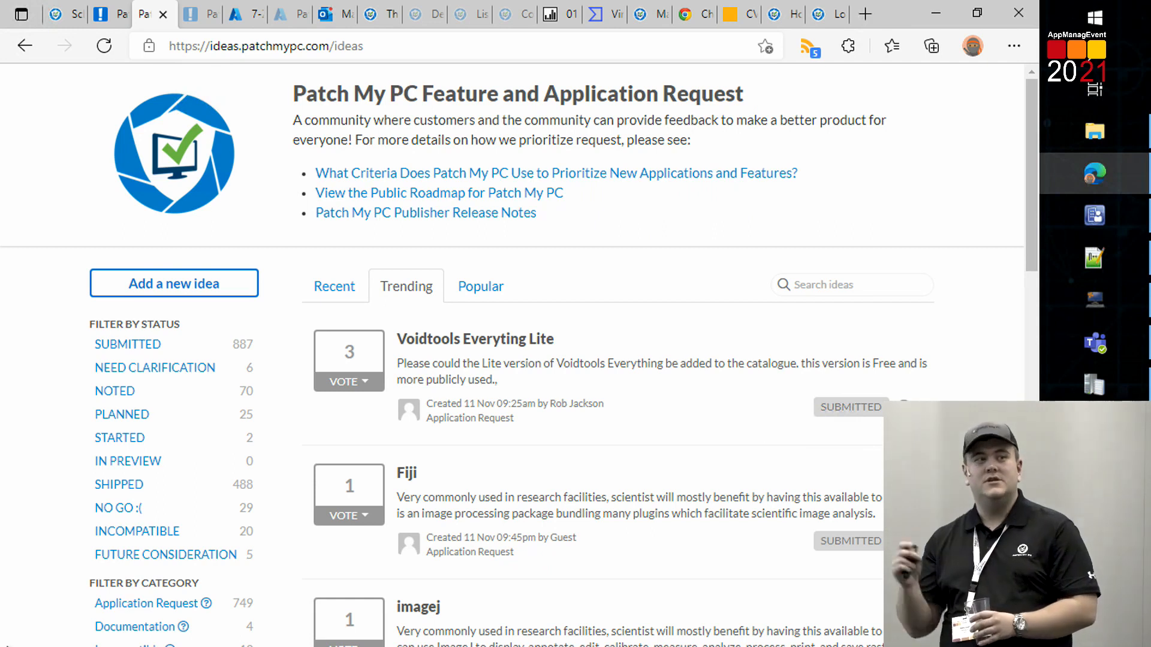
click(1088, 304)
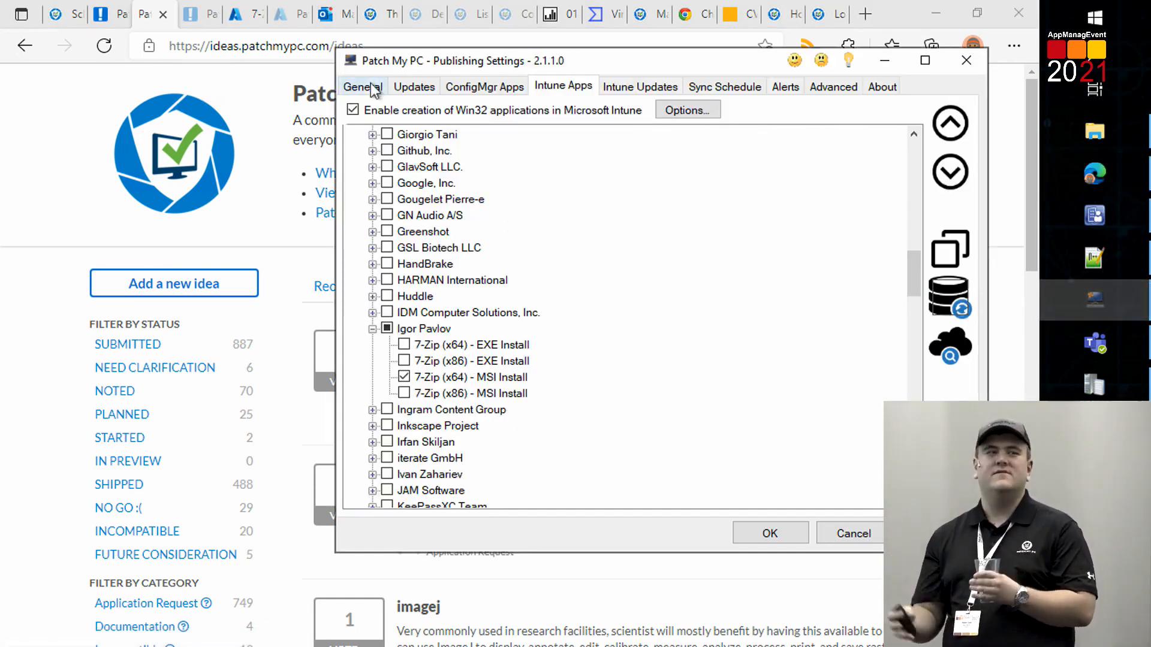
Step: Validate the catalog license key in the General publishing settings and dismiss the validation message
click(362, 86)
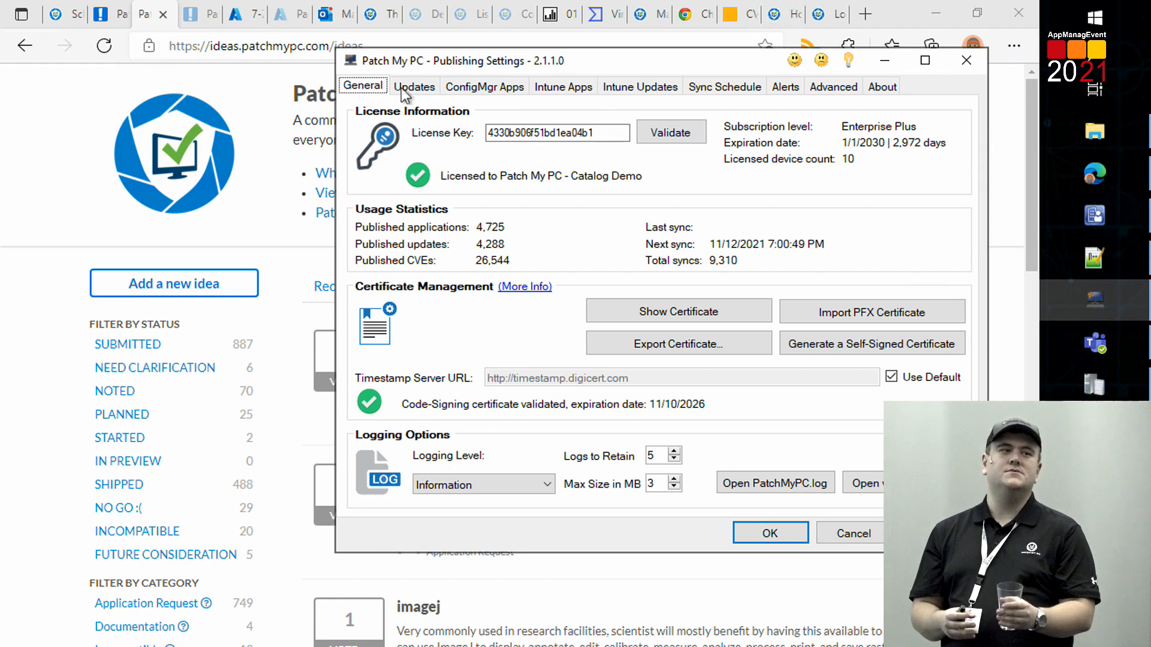
click(677, 133)
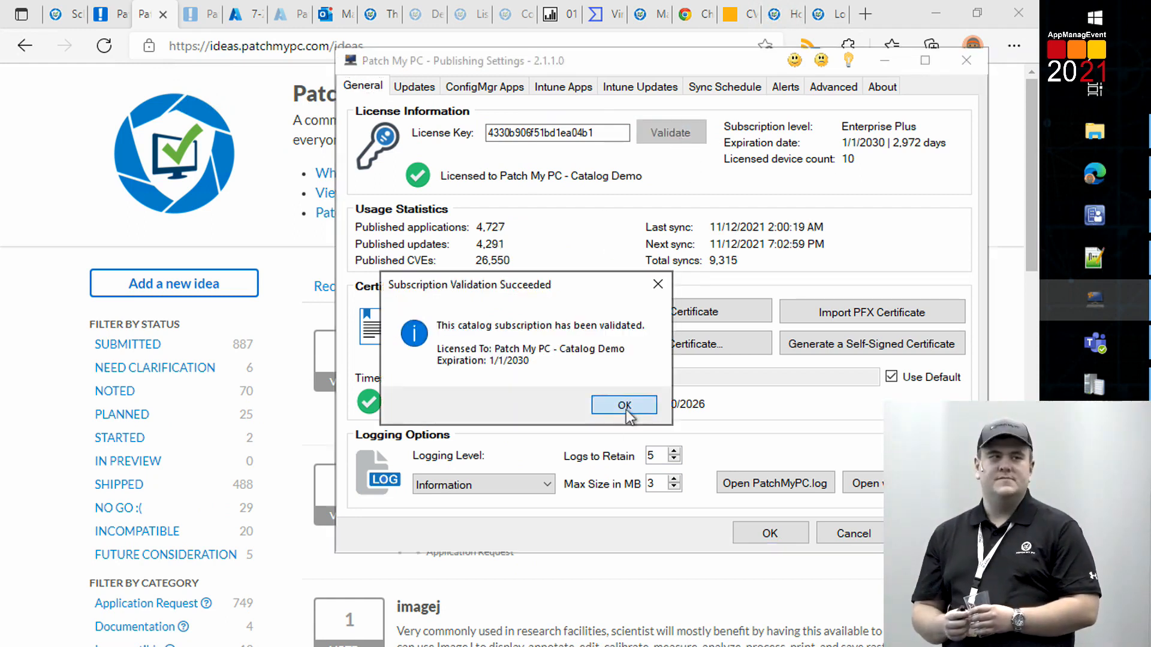
click(691, 405)
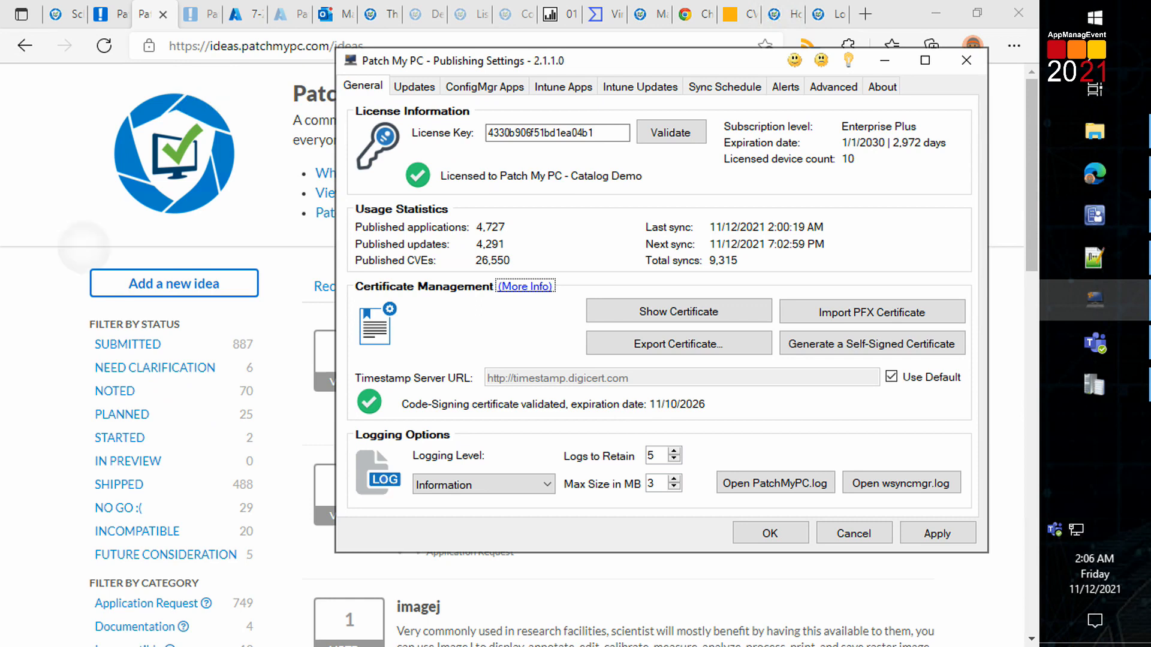
Step: Switch to Microsoft Edge, load patchmypc.com in the idea page's tab and show the Request Quote pricing plans
click(83, 249)
click(59, 13)
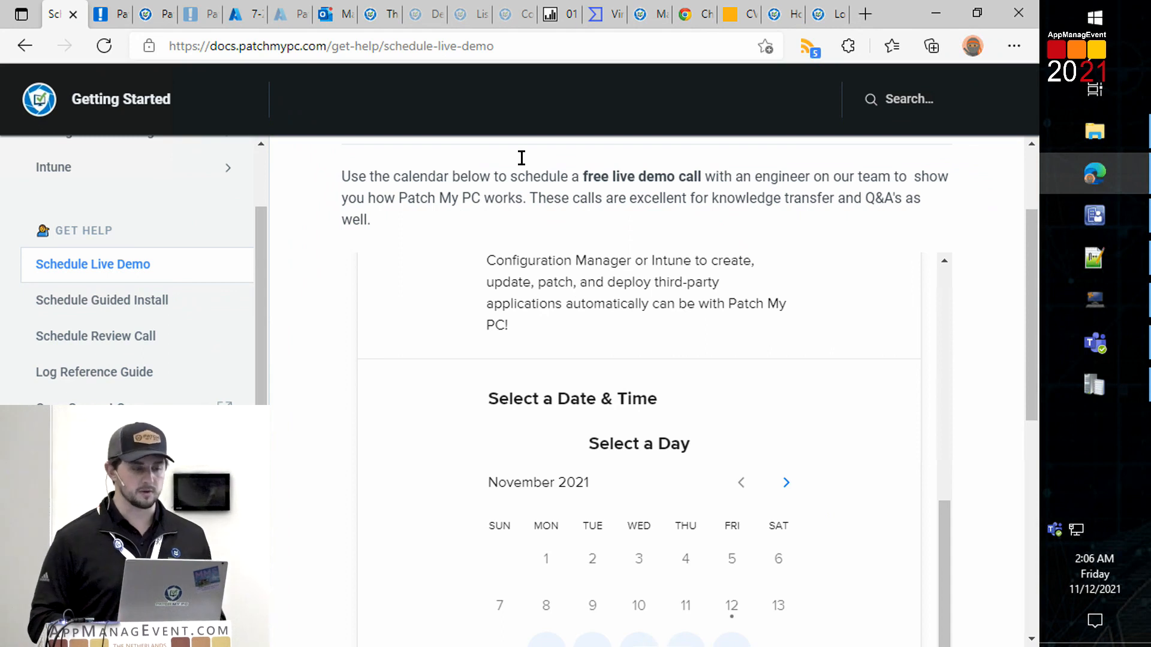
click(194, 16)
click(156, 15)
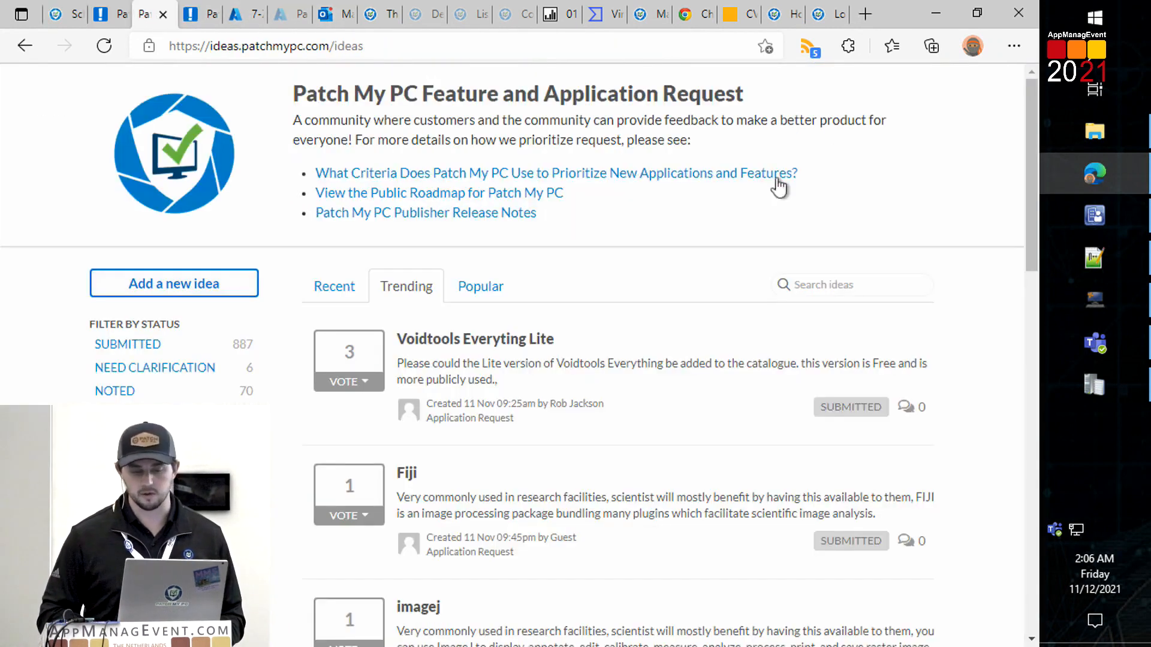
click(576, 45)
text(pat)
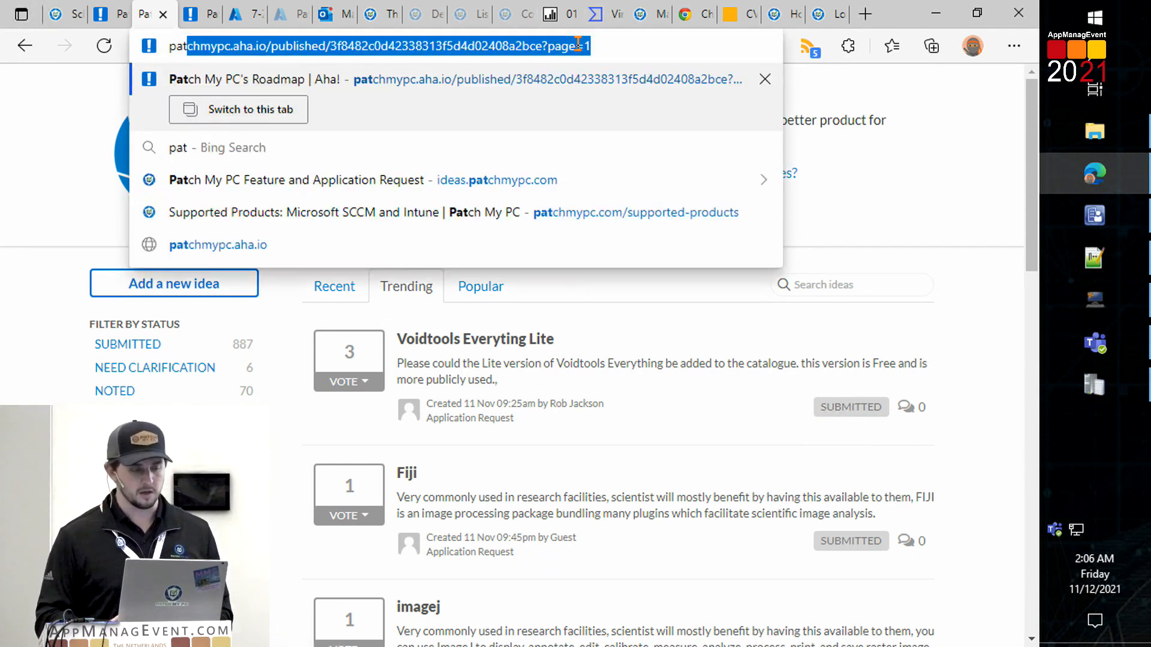
key(Return)
click(579, 46)
text(pat)
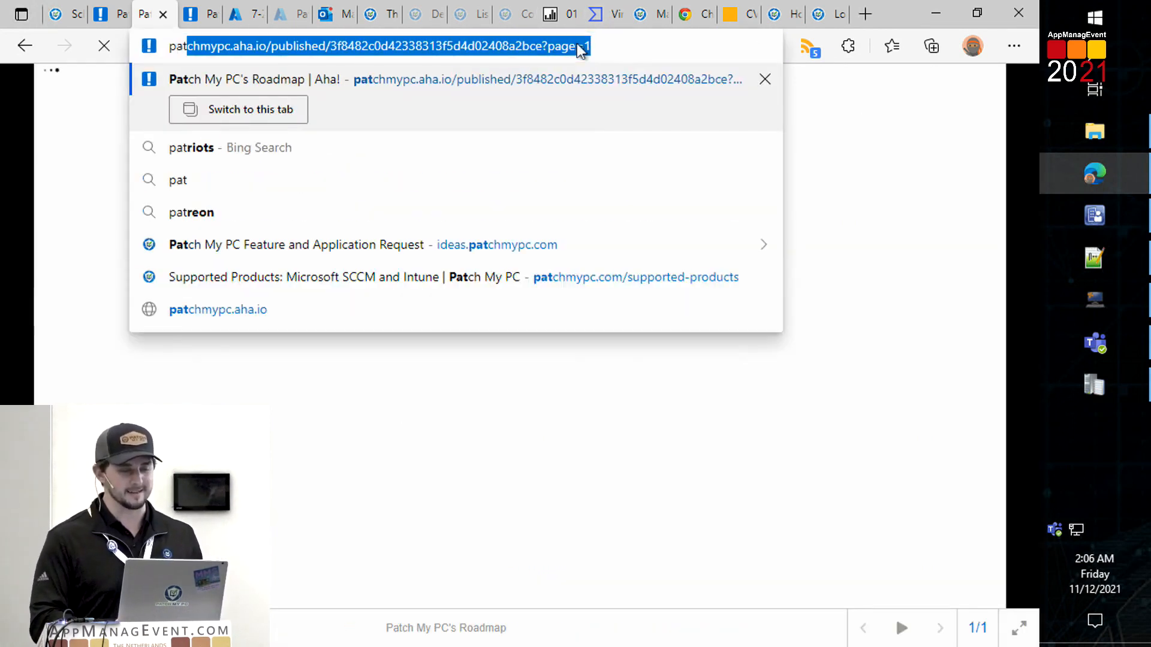
text(chmypc.com)
key(Return)
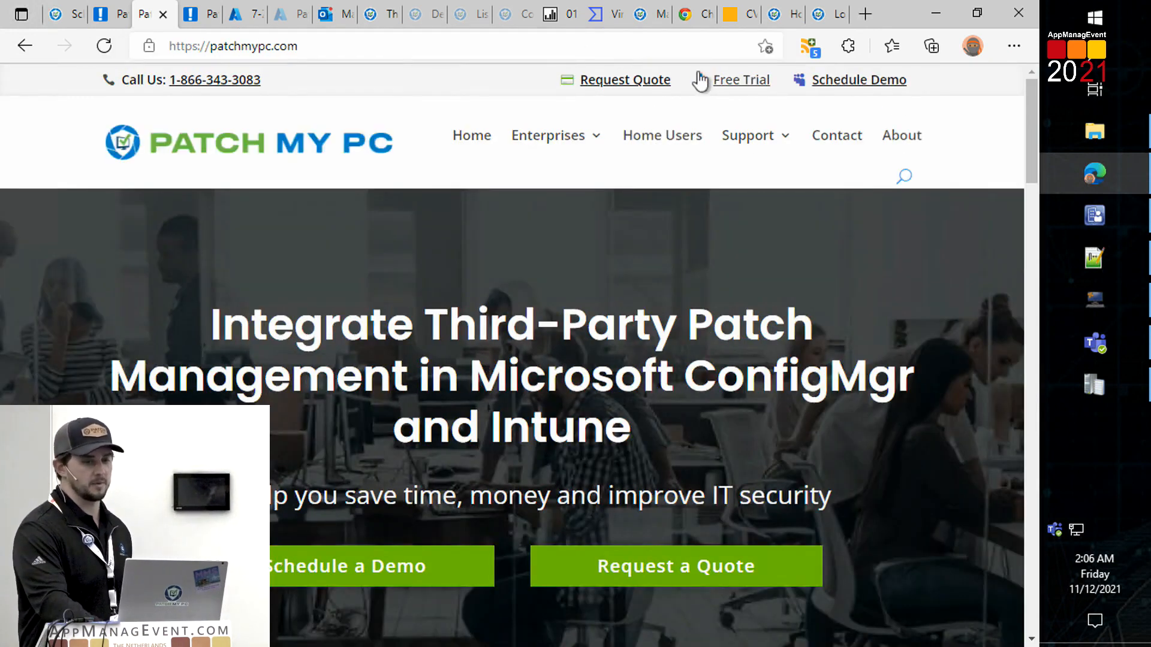
click(632, 80)
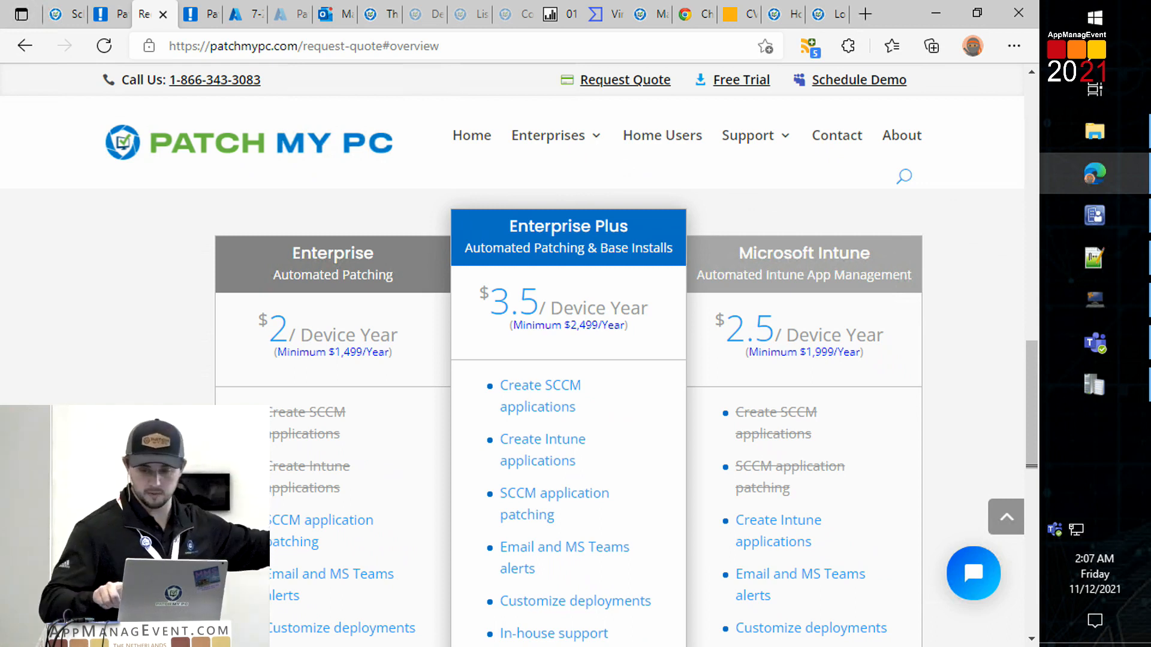
Step: Switch to Patch My PC Publishing Settings, show the ConfigMgr Apps and Updates product lists, and move the window off the pricing table
click(1094, 301)
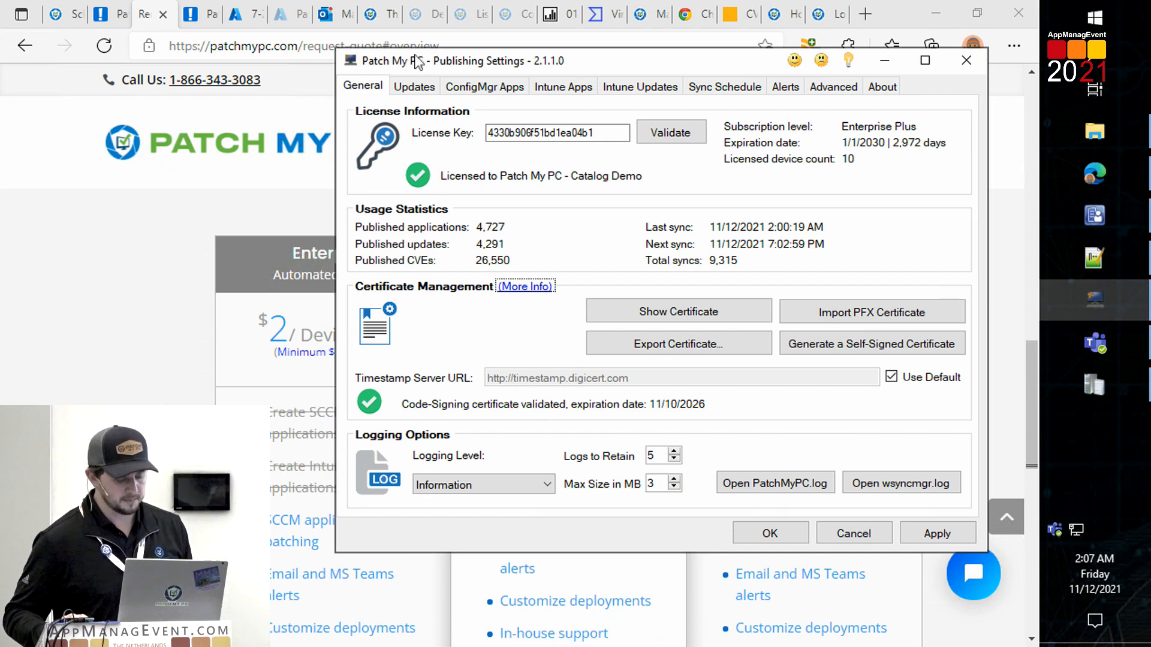
click(420, 86)
click(459, 86)
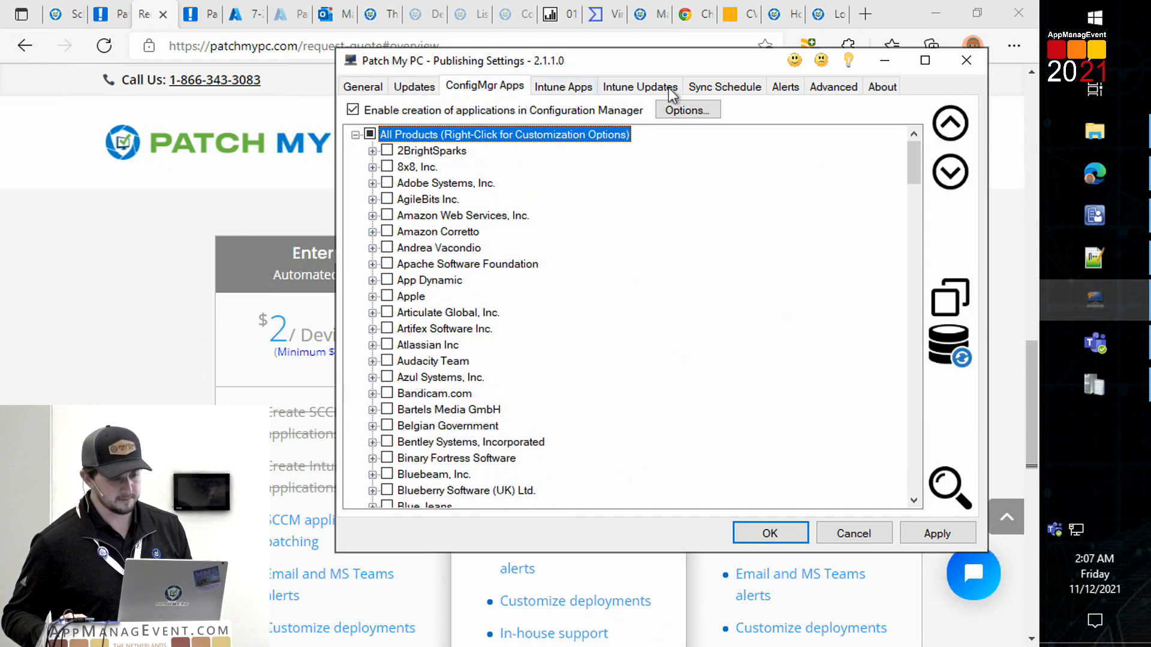
click(406, 87)
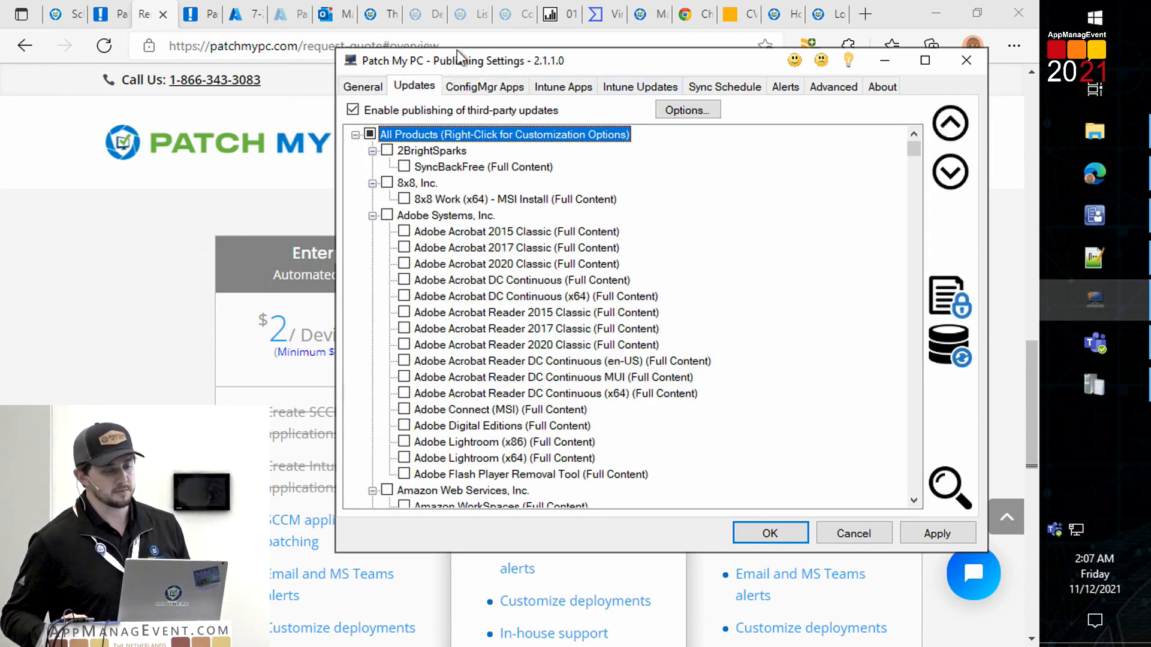
drag(458, 57, 474, 53)
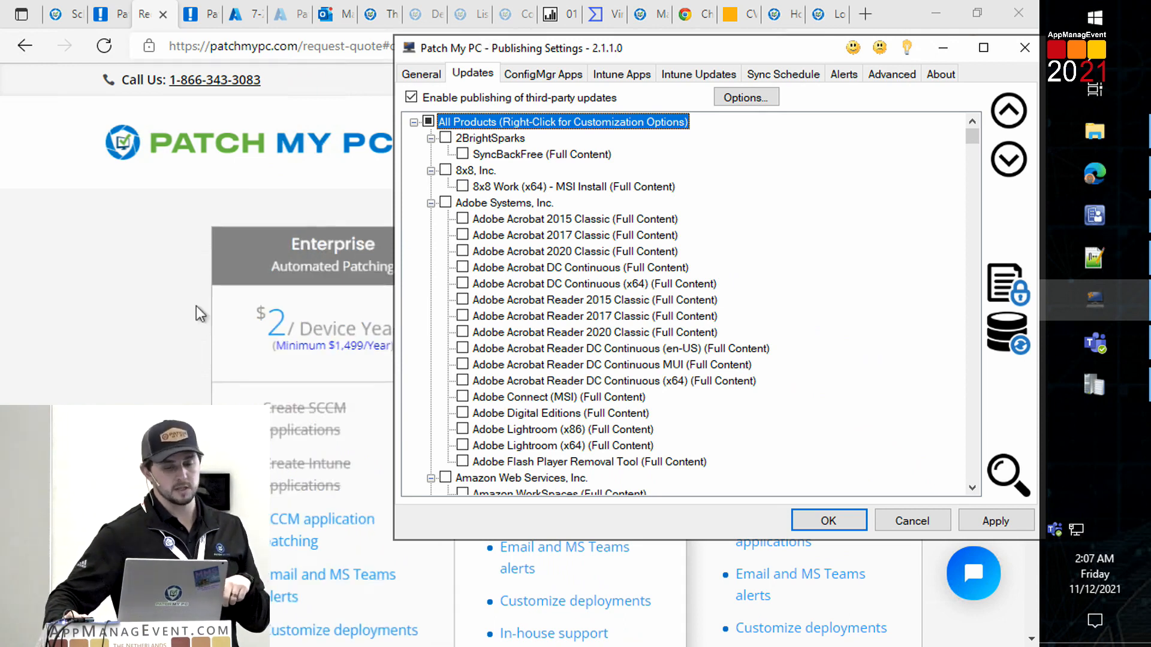
Step: Return to the pricing page in Microsoft Edge and compare the features of the Enterprise, Enterprise Plus and Microsoft Intune plans
click(223, 296)
scroll(574, 313, down, 2)
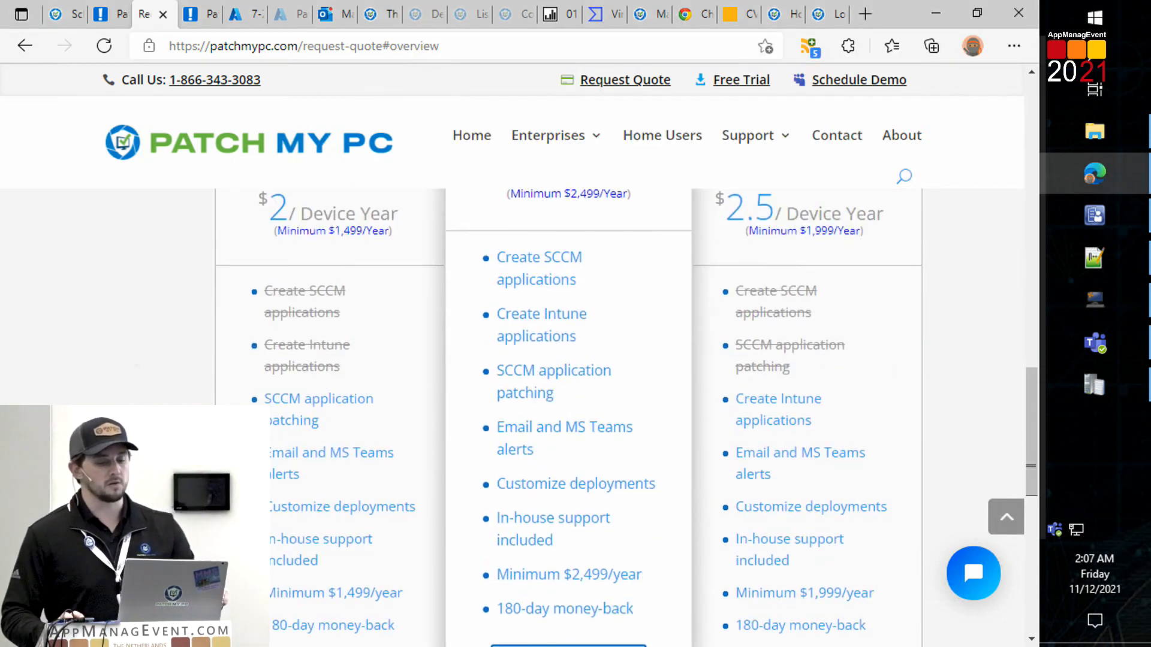
scroll(573, 313, up, 1)
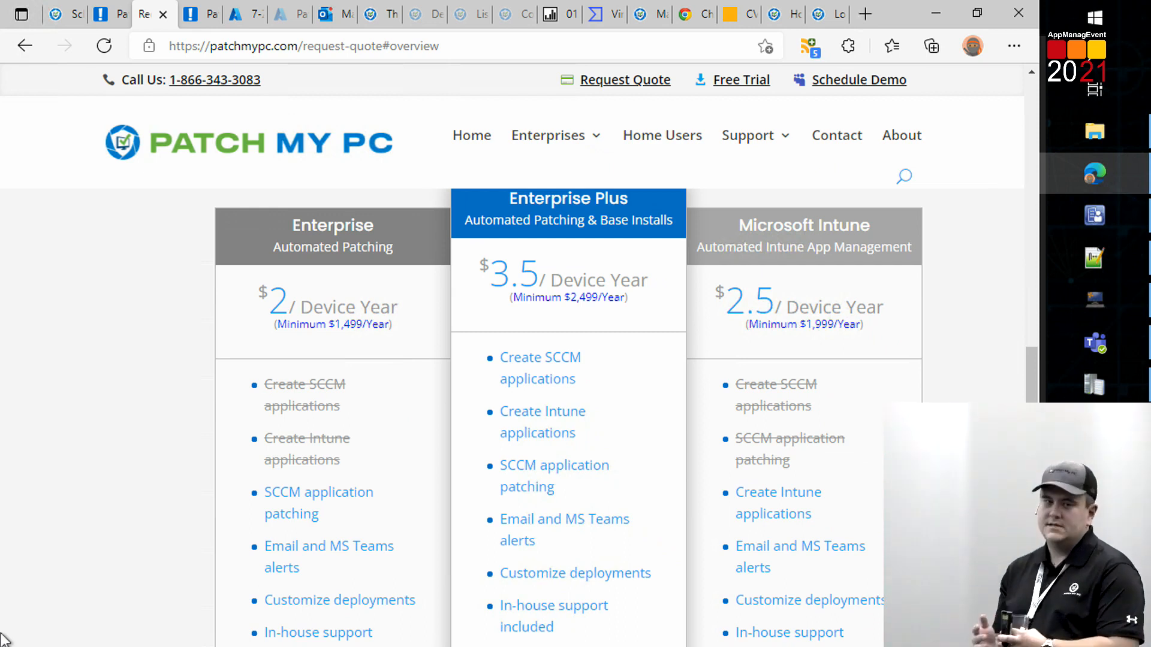
Step: Open the FAQs page for enterprise customers and search it for "device cou"
mouse_move(554, 135)
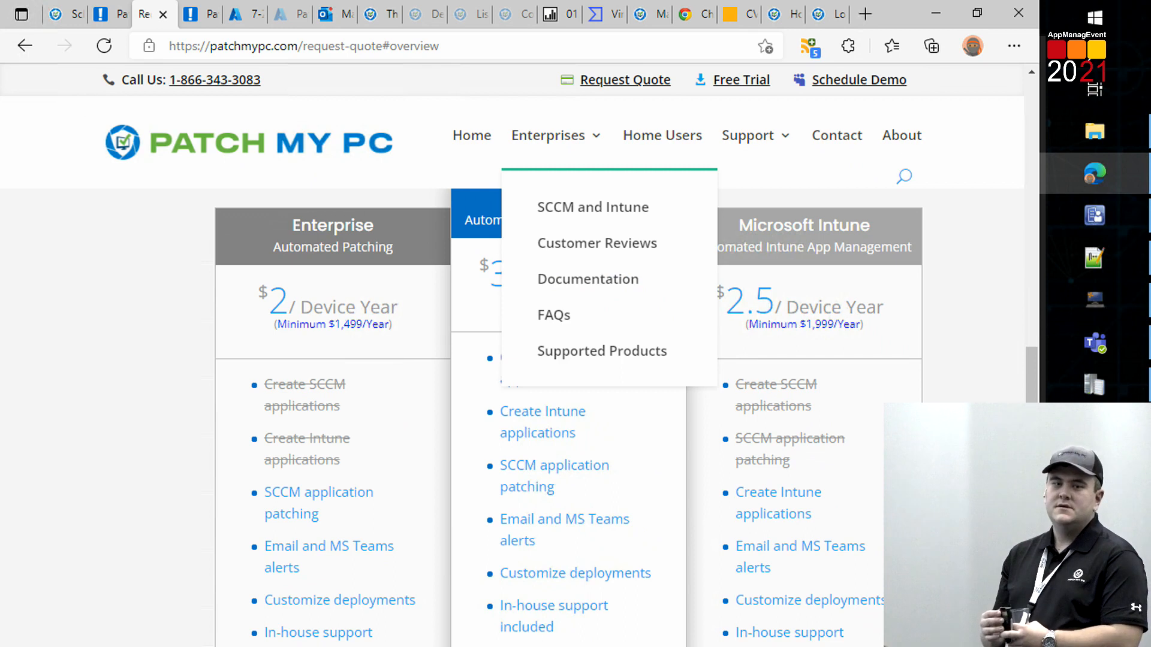
click(612, 320)
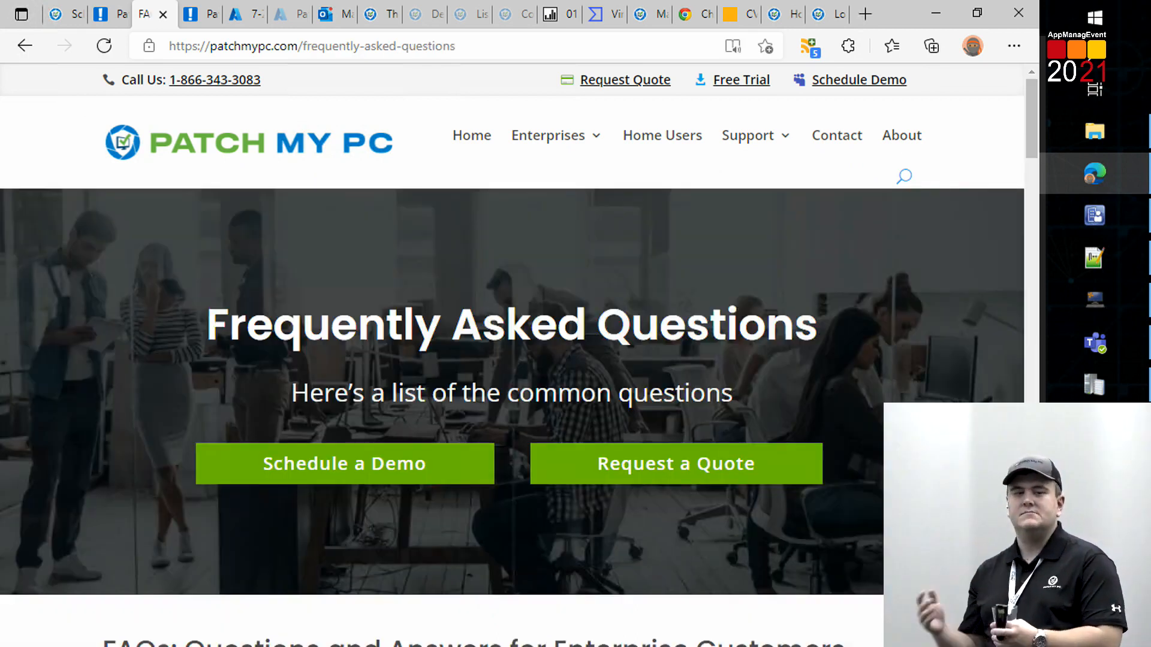
key(ctrl+f)
text(c)
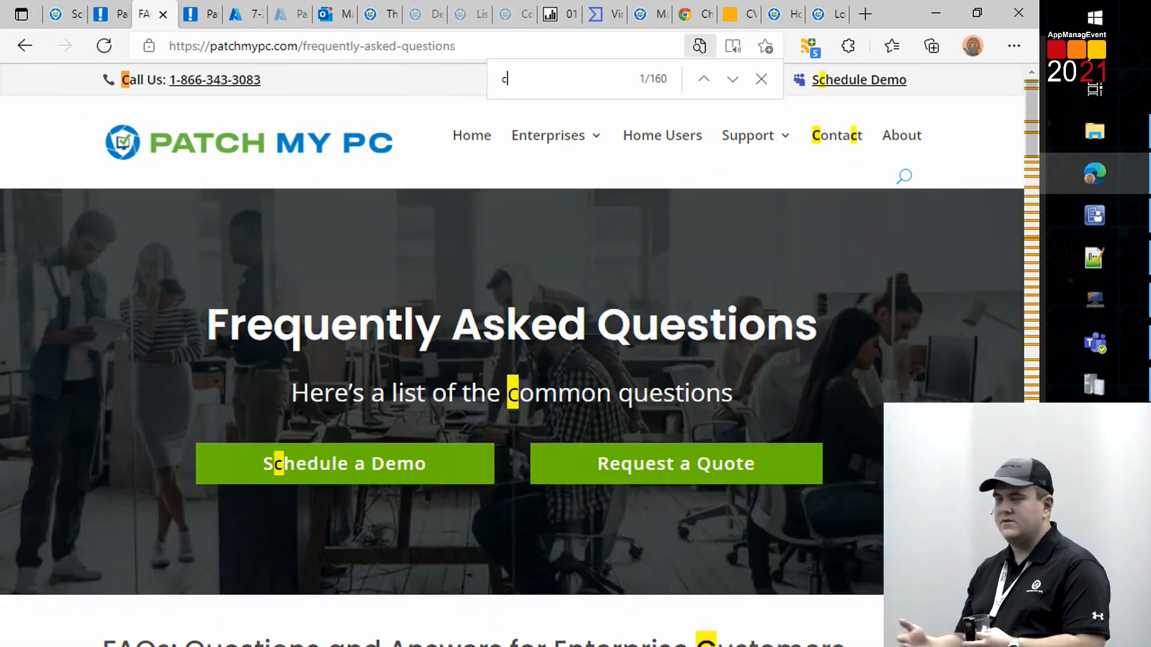
text(ount)
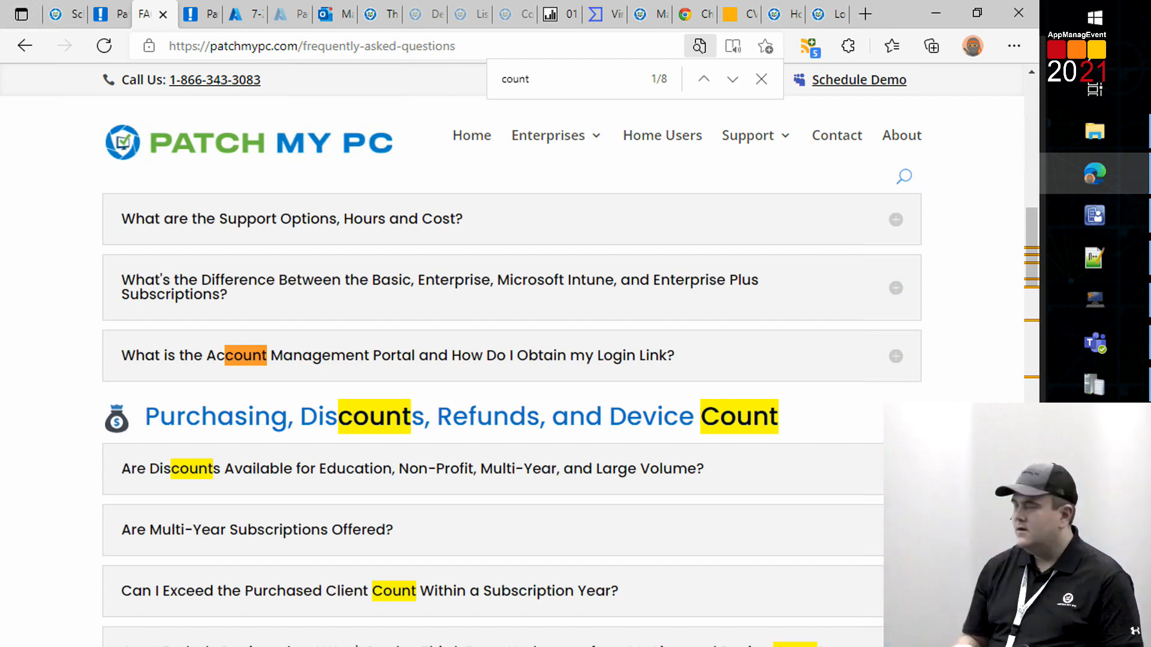
key(ctrl+a)
text(device cou)
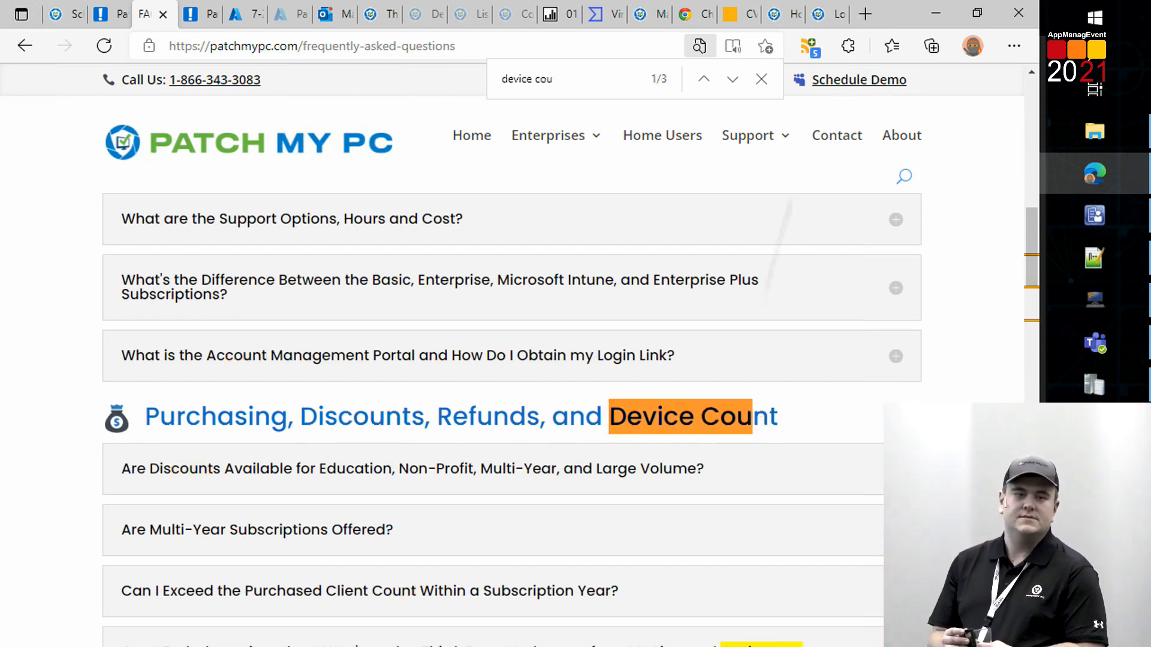
Step: Expand the FAQ about excluding devices from the licensed device count and read its examples
scroll(770, 300, down, 4)
click(780, 372)
scroll(510, 419, down, 4)
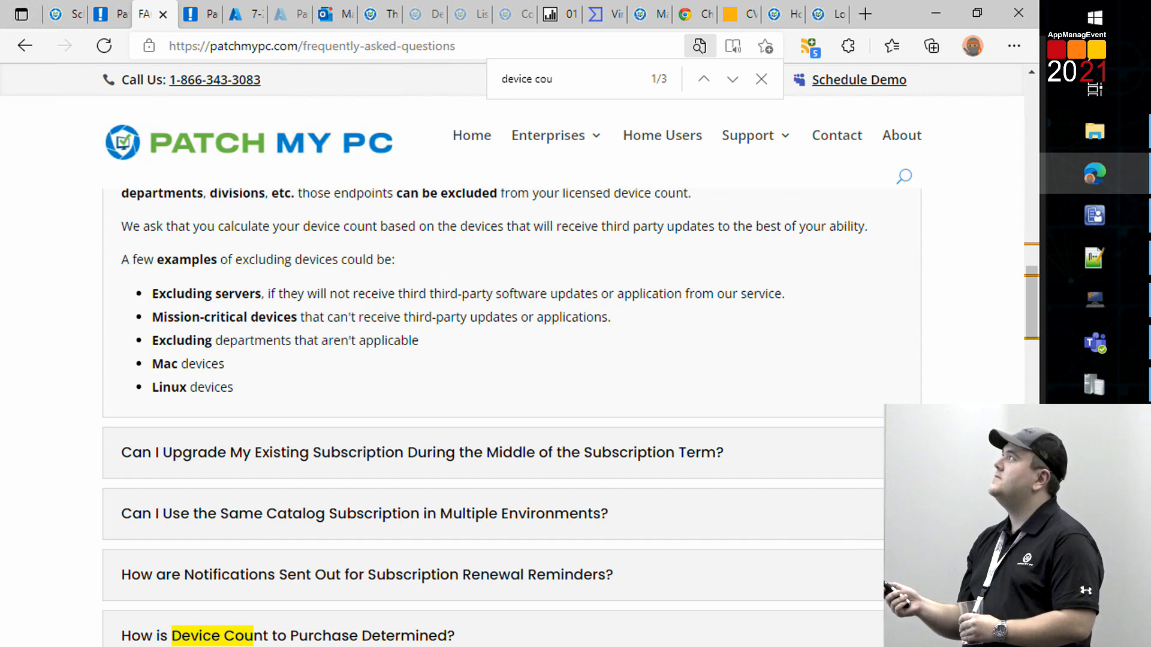
Step: Close the page search, open the Schedule Live Demo page and view the time slots for Monday, November 15, 2021
key(Escape)
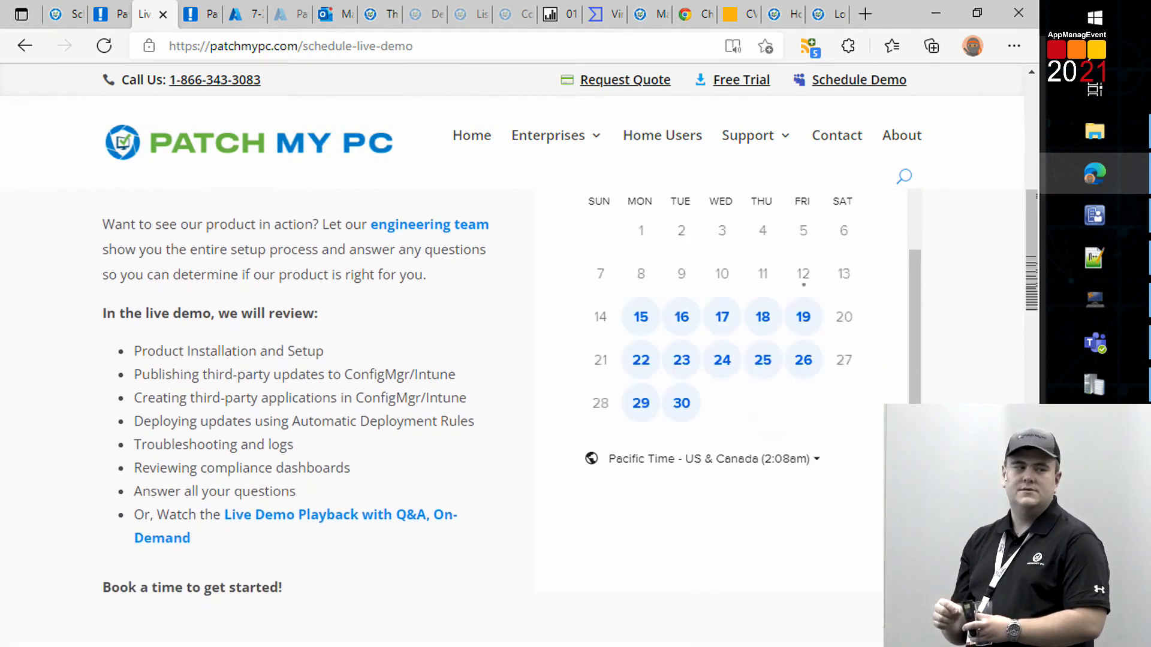
click(641, 412)
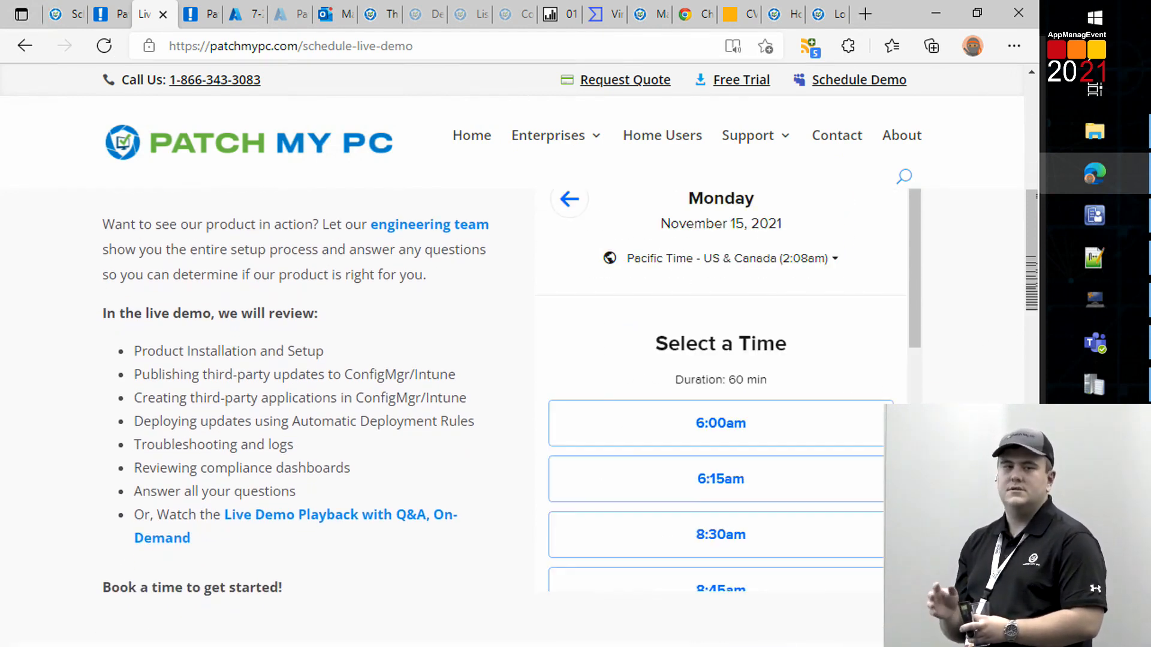
scroll(721, 443, down, 4)
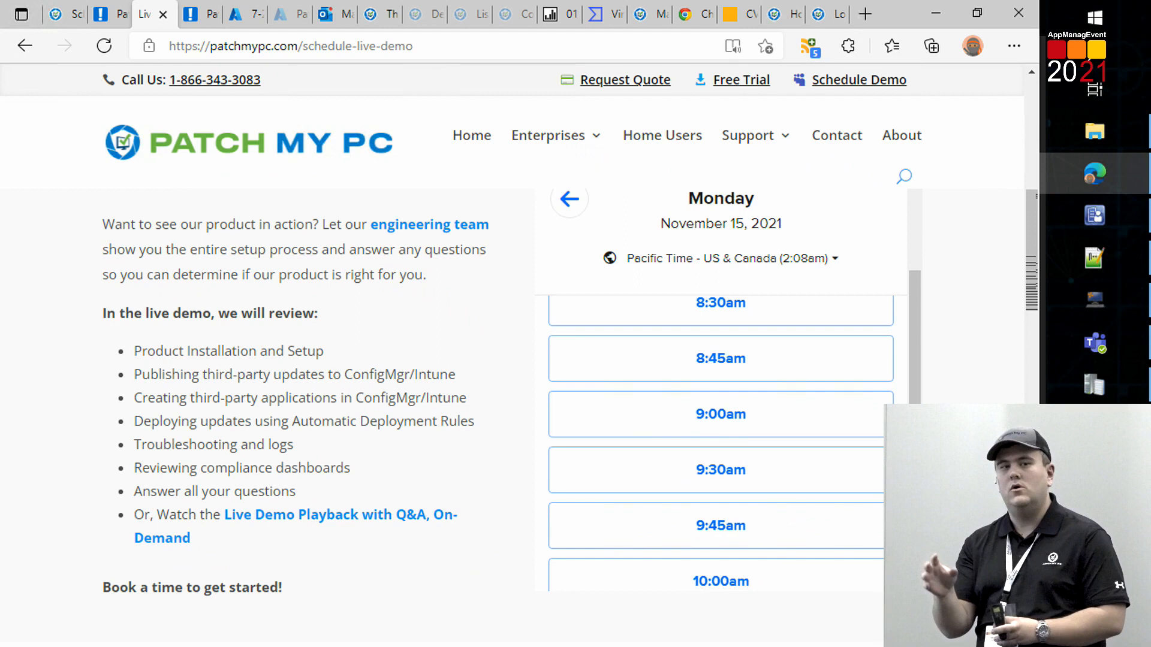